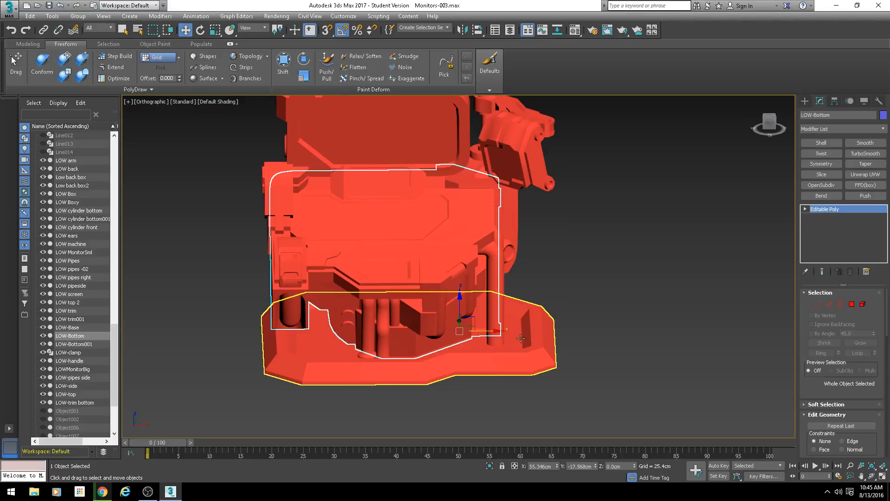
Switch the viewport to a perspective view with edged faces shown and frame the lower part of the model
mouse_move(523, 316)
alt+middle_down()
mouse_move(487, 283)
mouse_move(536, 321)
alt+middle_up()
scroll(558, 326, up, 2)
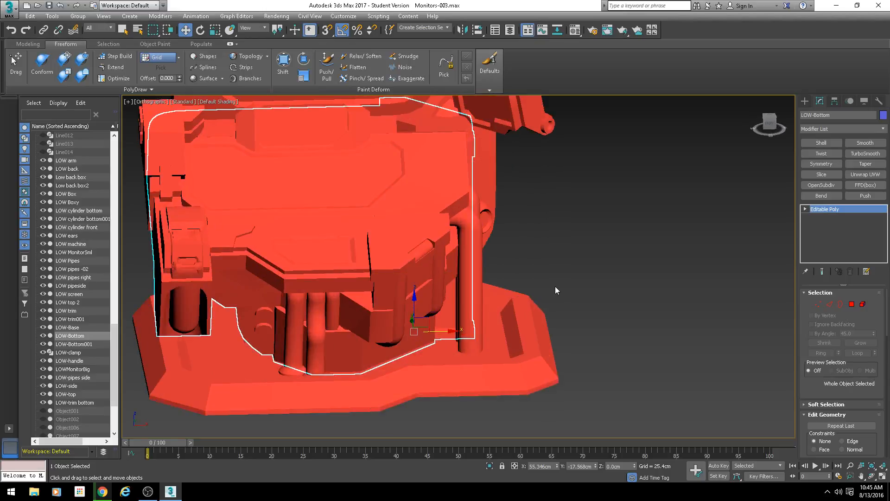
key(p)
key(z)
scroll(555, 286, down, 5)
alt+middle_drag(533, 288, 512, 276)
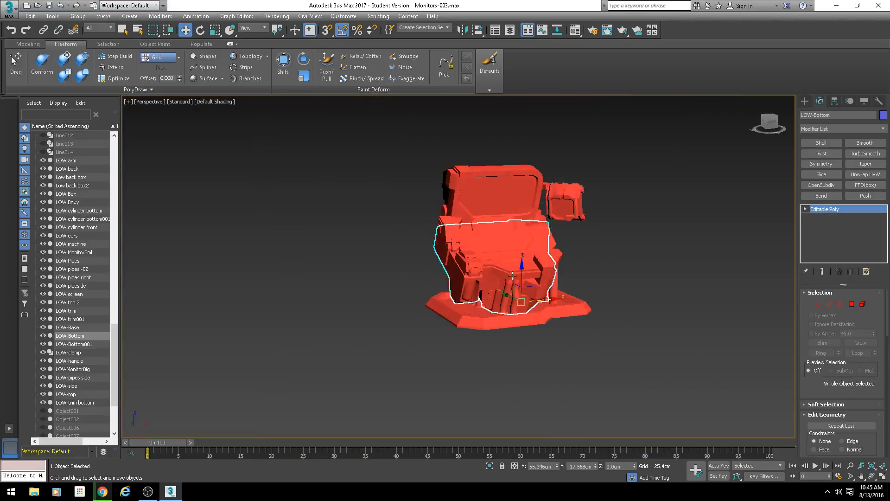
scroll(512, 275, up, 4)
key(F4)
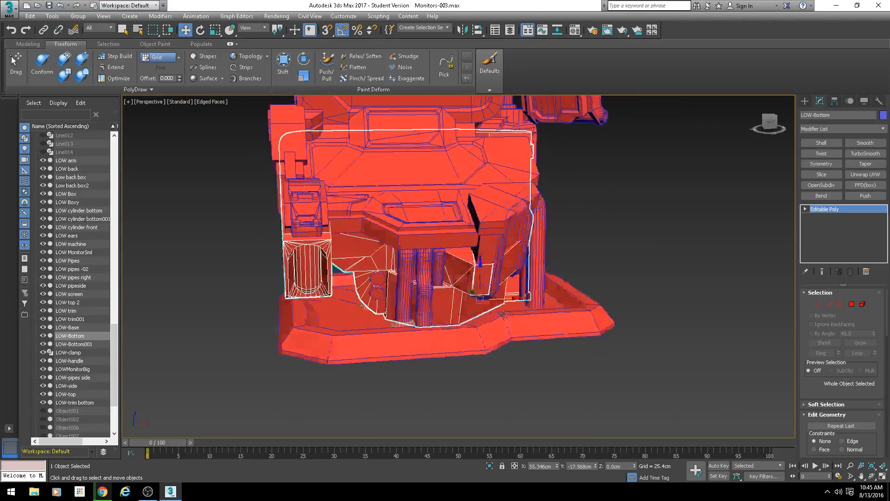
Select the LOW-Base object and inspect its shape around the machine's foot
alt+middle_drag(503, 314, 349, 297)
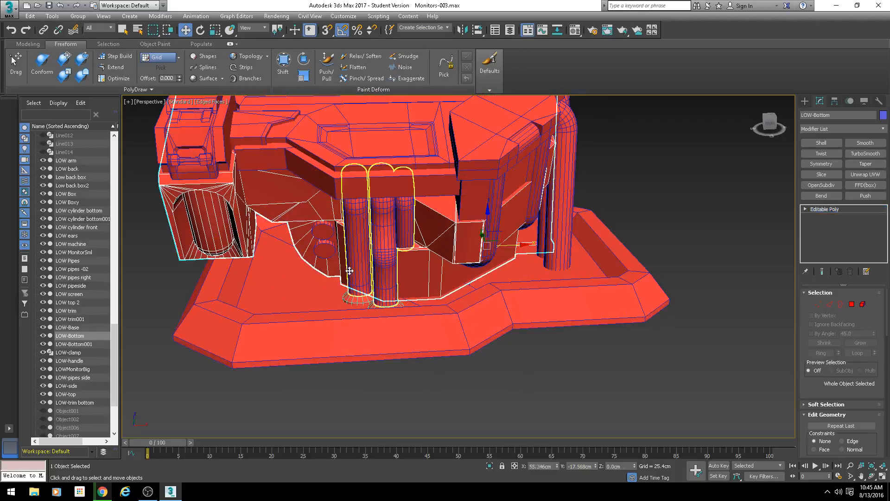
click(364, 338)
alt+middle_drag(374, 342, 436, 325)
scroll(427, 359, down, 4)
scroll(435, 325, up, 4)
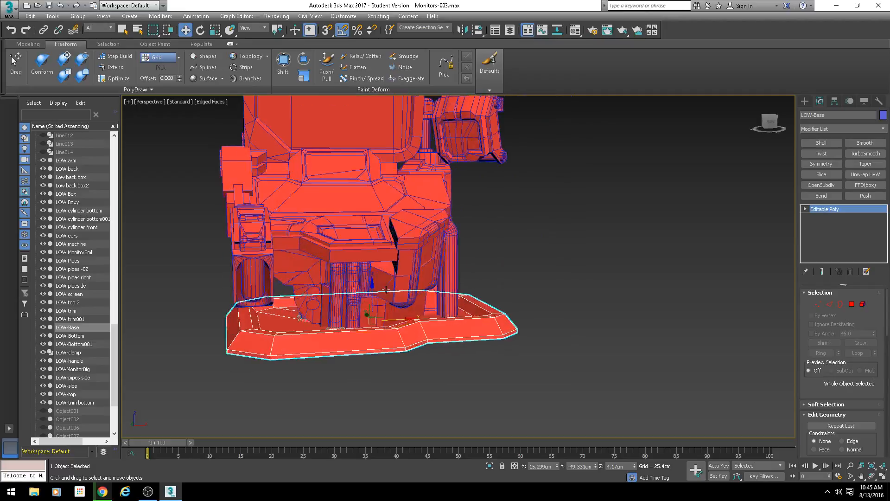
alt+middle_drag(386, 288, 404, 333)
key(F4)
key(F4)
middle_drag(458, 365, 461, 332)
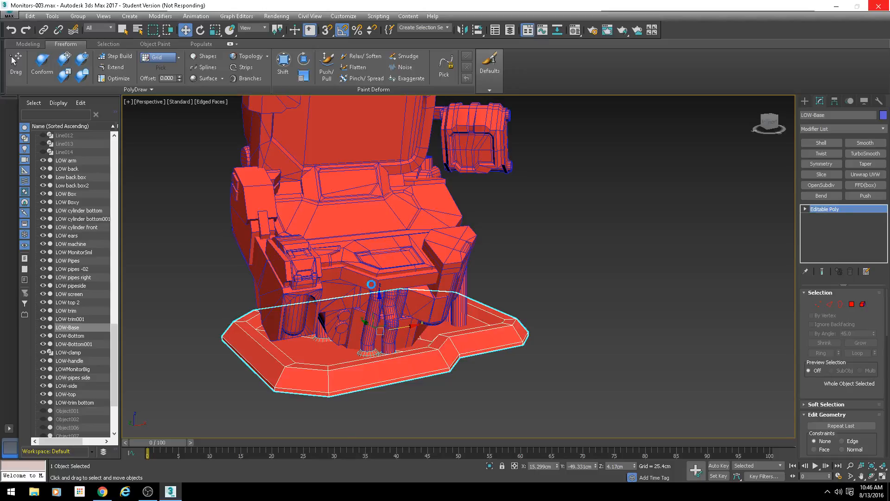
Add an Unwrap UVW modifier to LOW-Base in face selection mode and open its UV editor
key(3)
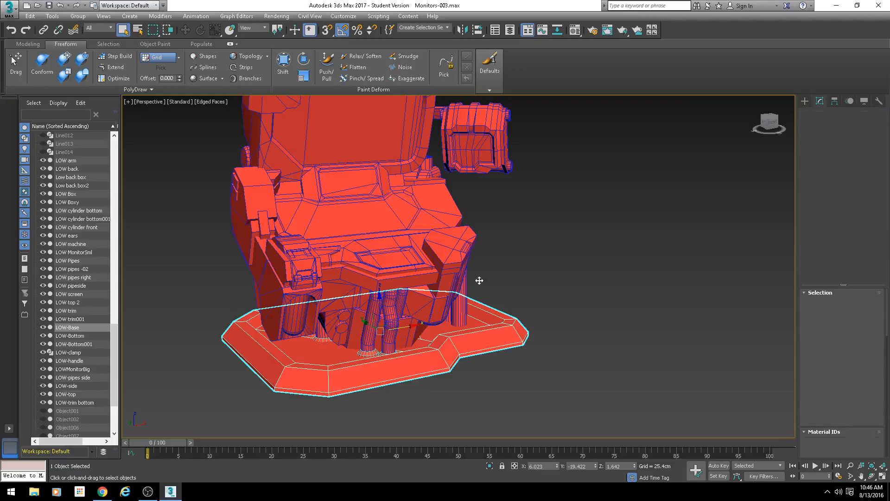
scroll(508, 288, down, 4)
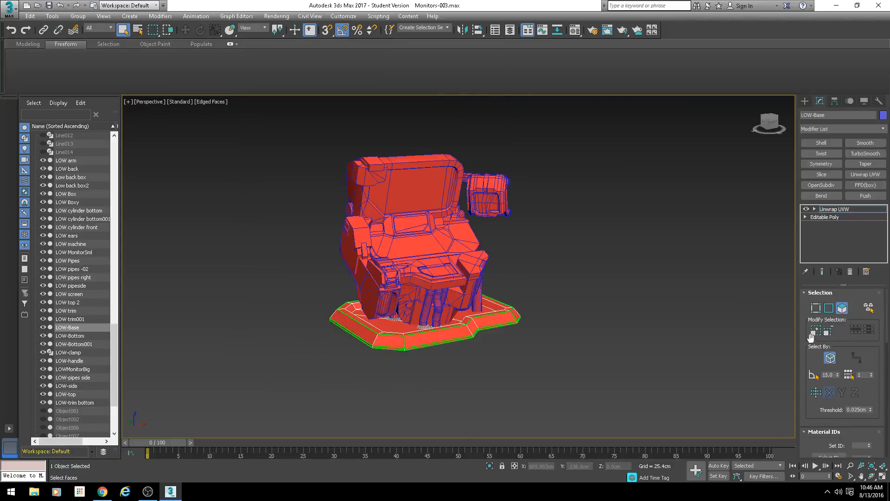
scroll(512, 306, up, 3)
drag(806, 399, 796, 273)
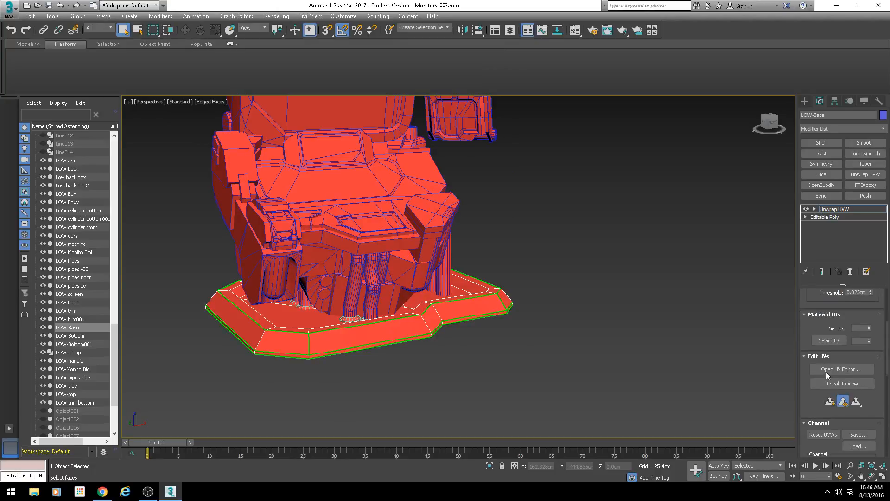
click(826, 370)
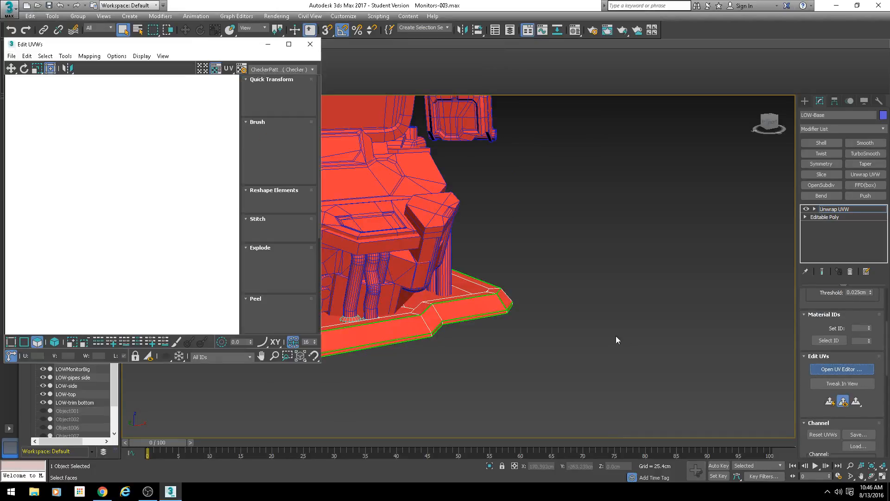
Enlarge the UV editor window and arrange the UV layout and the model so both are visible side by side
scroll(228, 208, down, 5)
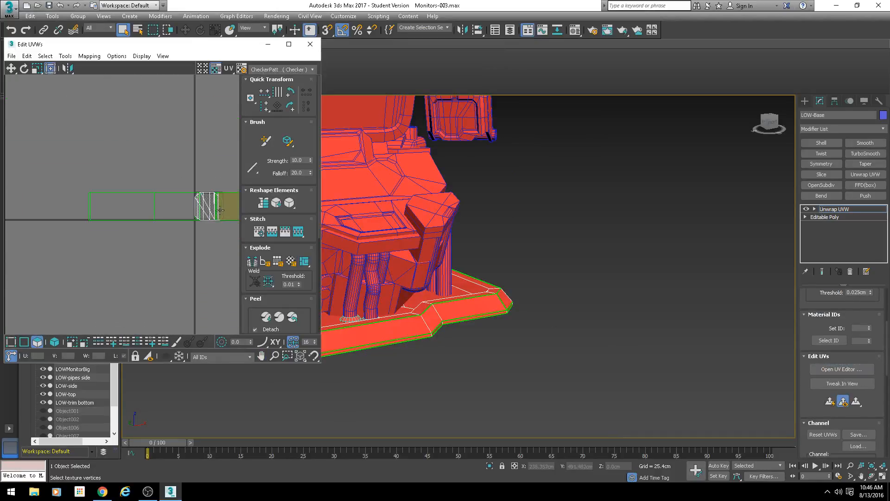
middle_drag(428, 253, 586, 284)
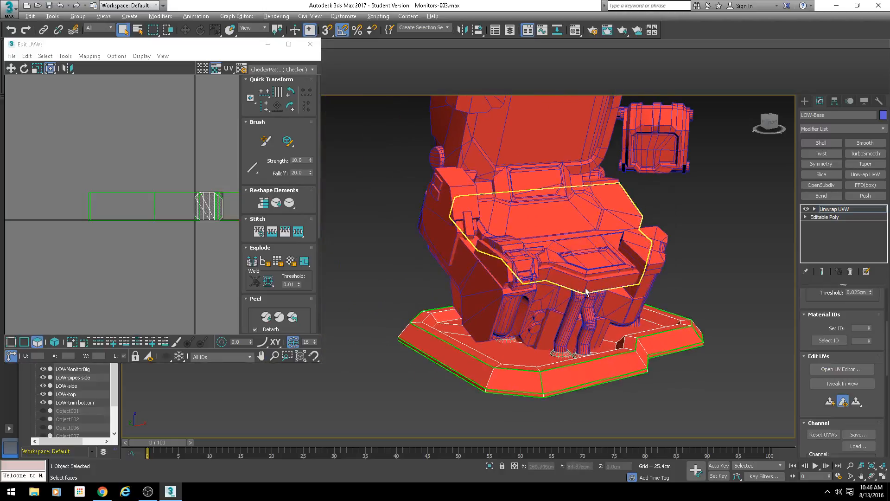
drag(323, 365, 405, 412)
scroll(205, 299, down, 3)
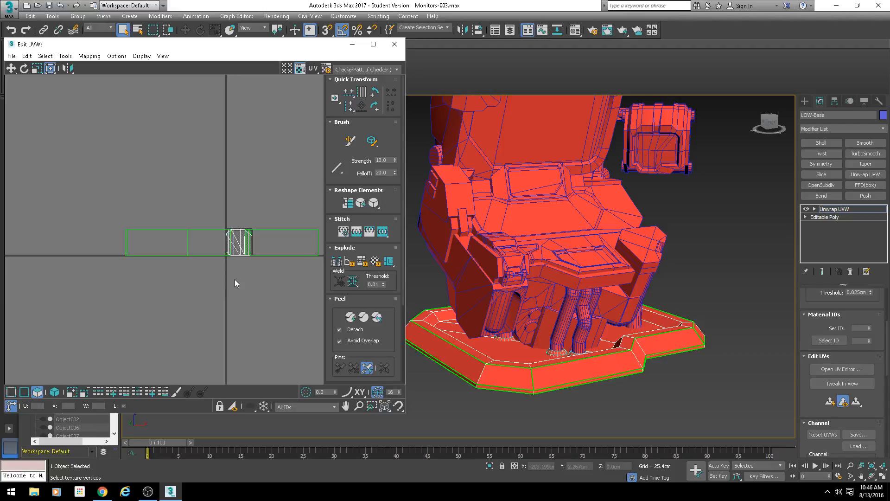
middle_drag(265, 274, 226, 284)
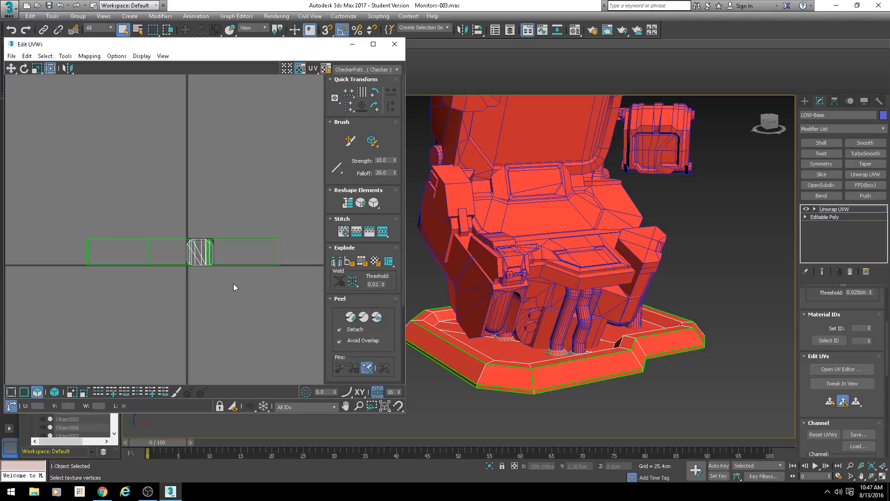
middle_drag(495, 260, 523, 265)
scroll(523, 267, down, 3)
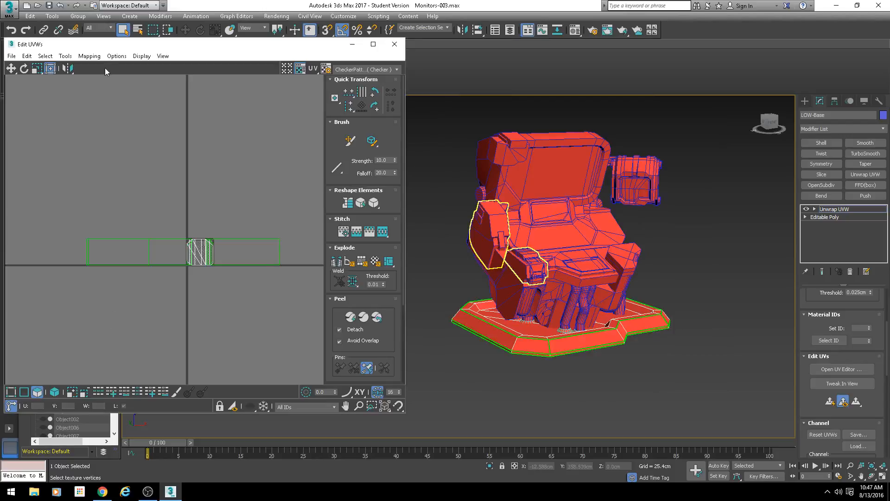
Flatten-map the base's UVs with a 45 polygon angle threshold and 0.001 spacing
click(89, 55)
click(94, 68)
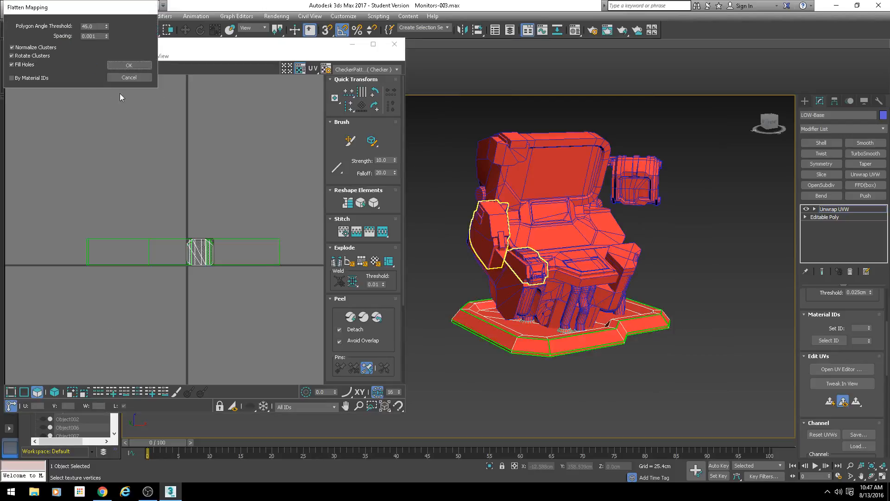
key(Return)
scroll(204, 252, up, 5)
middle_drag(237, 262, 230, 245)
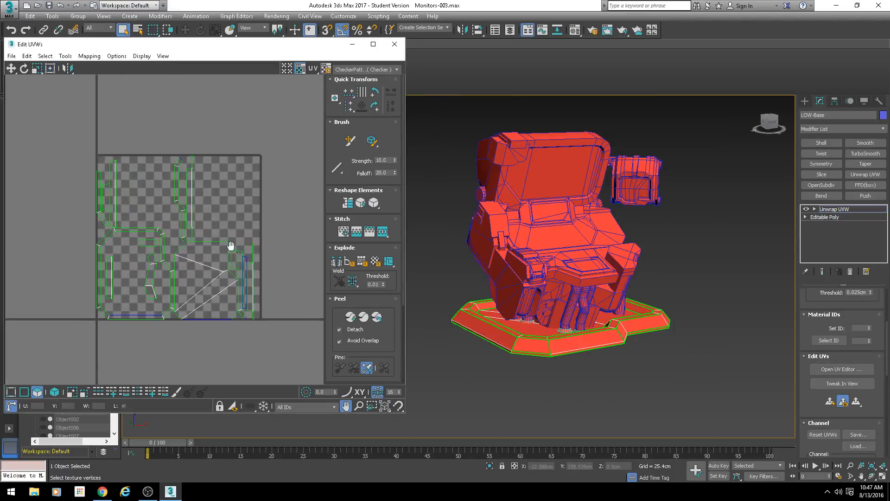
Widen the UV editor and turn off the checker background behind the UV layout
drag(406, 276, 440, 276)
middle_drag(552, 276, 590, 291)
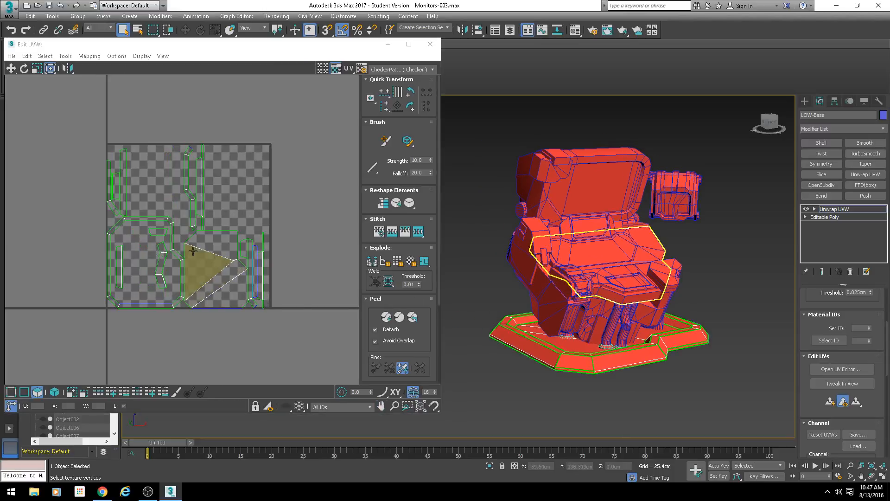
scroll(193, 250, down, 2)
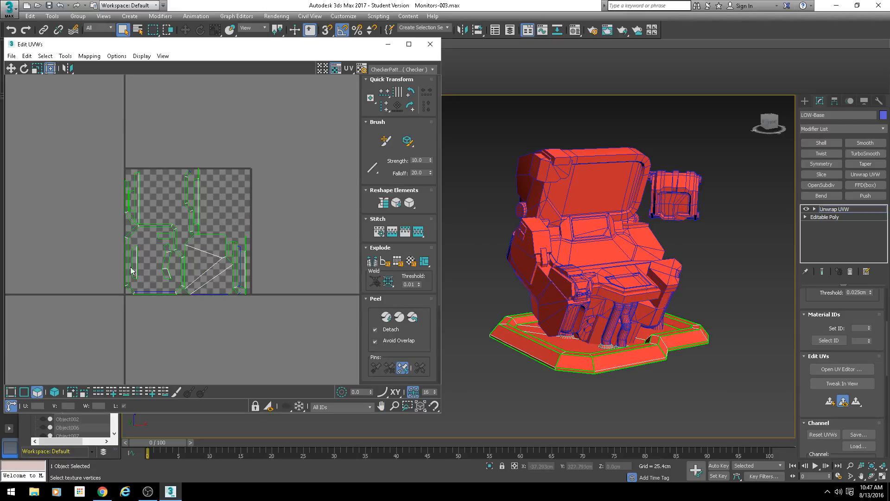
scroll(217, 230, up, 2)
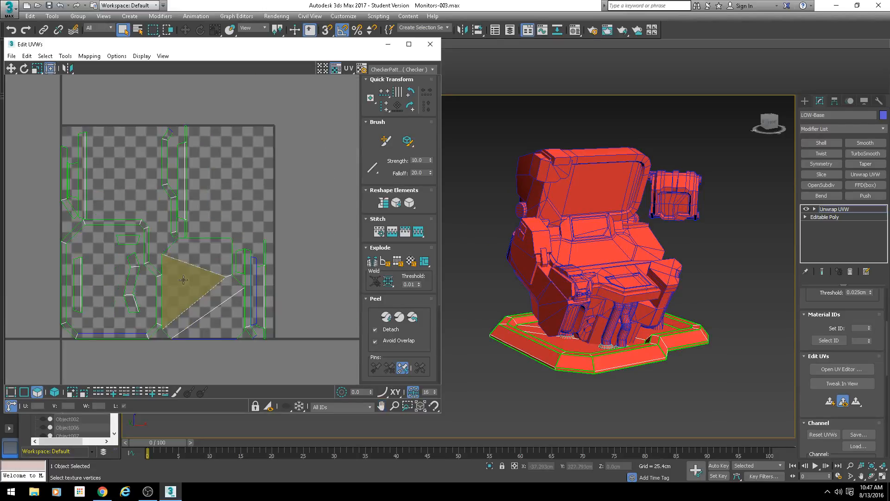
click(336, 69)
scroll(195, 237, down, 2)
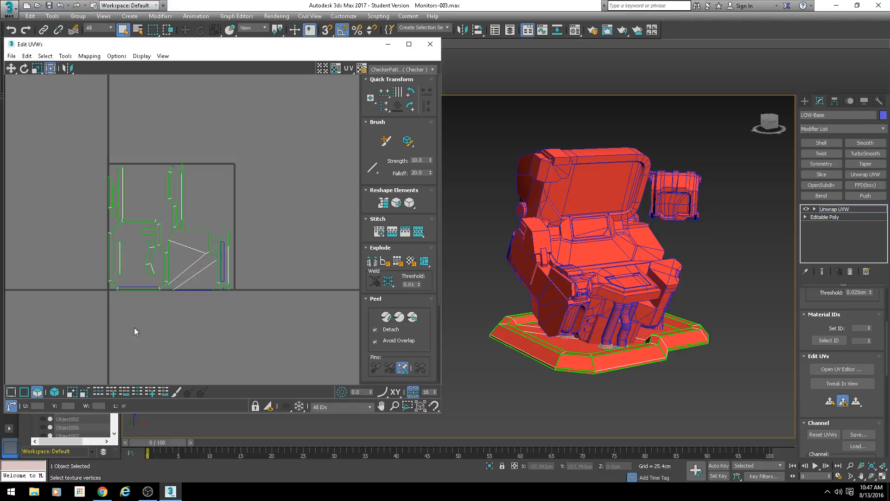
Enable element selection and move the base's large floor UV cluster outside the UV square to check which faces it covers
click(54, 392)
click(207, 269)
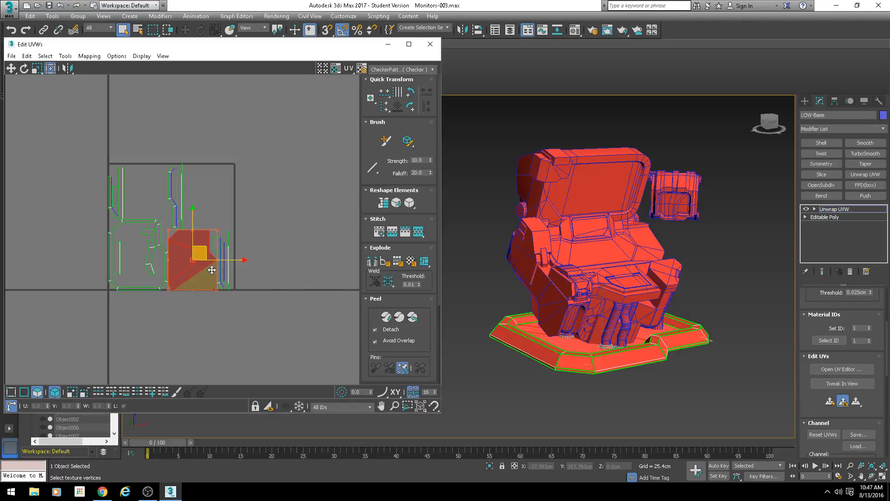
drag(204, 249, 292, 231)
alt+middle_drag(584, 309, 508, 321)
mouse_move(206, 268)
middle_down()
mouse_move(173, 265)
mouse_move(208, 265)
middle_up()
alt+middle_drag(492, 315, 390, 236)
alt+middle_drag(500, 255, 583, 279)
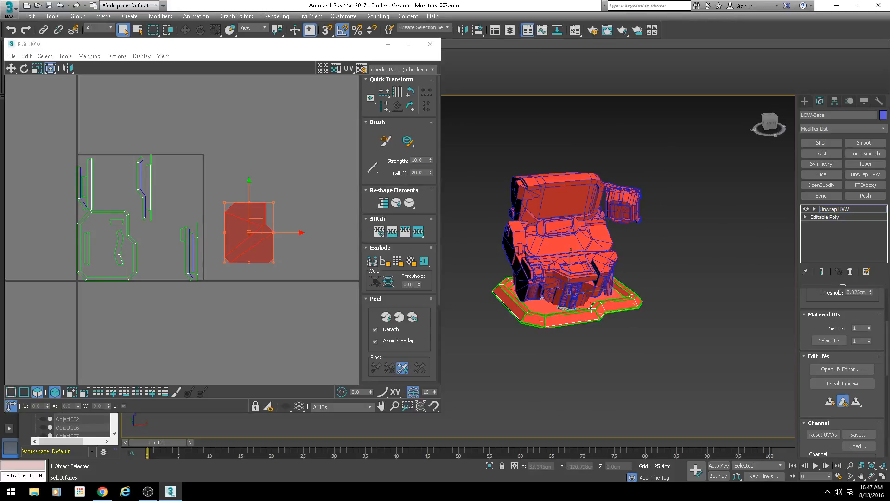
Change the diffuse colour of the 02 - Default material to light blue
key(m)
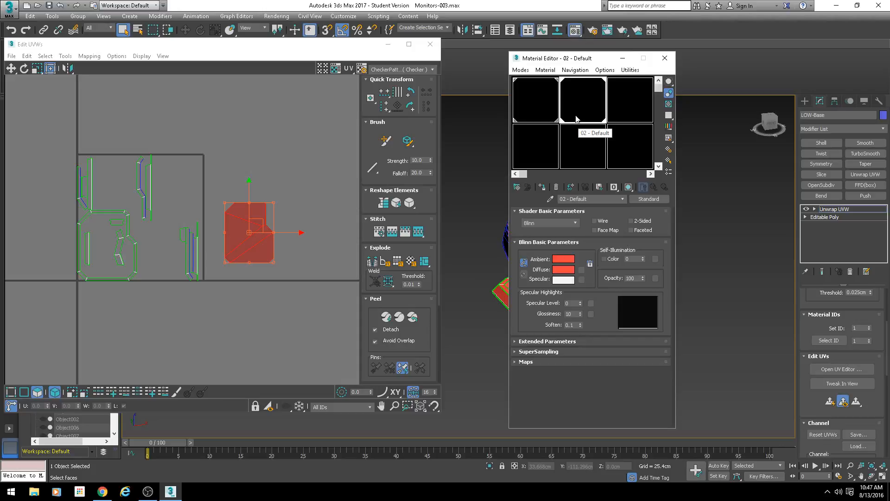
click(571, 269)
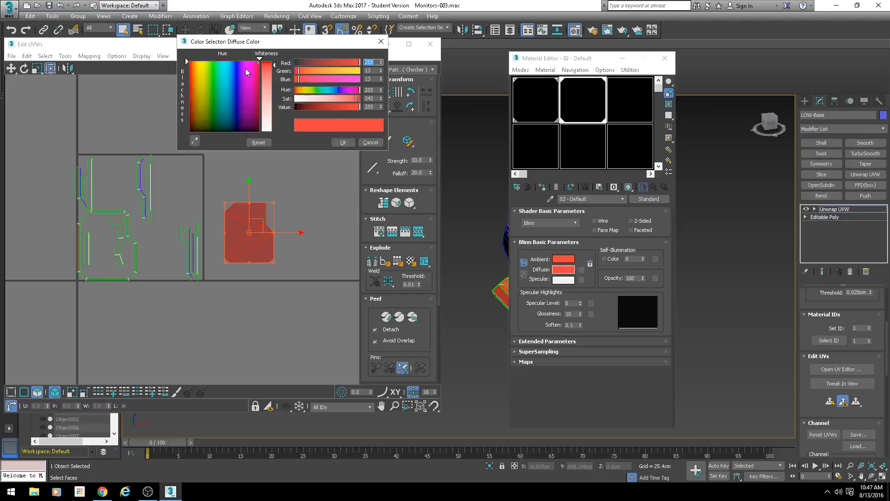
click(227, 67)
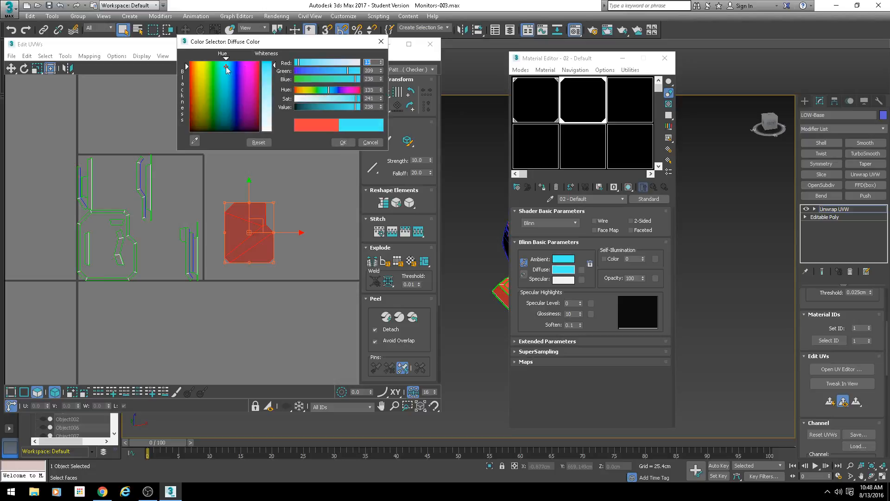
click(343, 142)
click(665, 58)
Select all of the base's UV clusters and apply a planar projection to them
scroll(541, 317, up, 6)
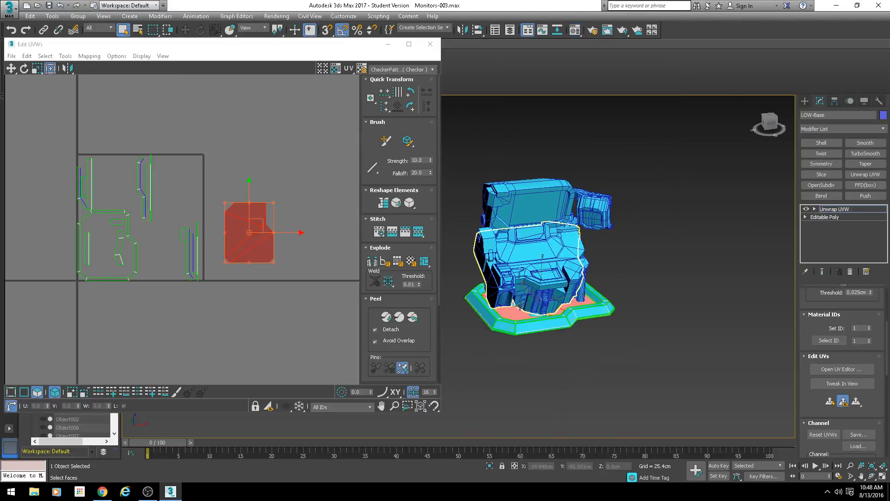
alt+middle_drag(542, 317, 510, 327)
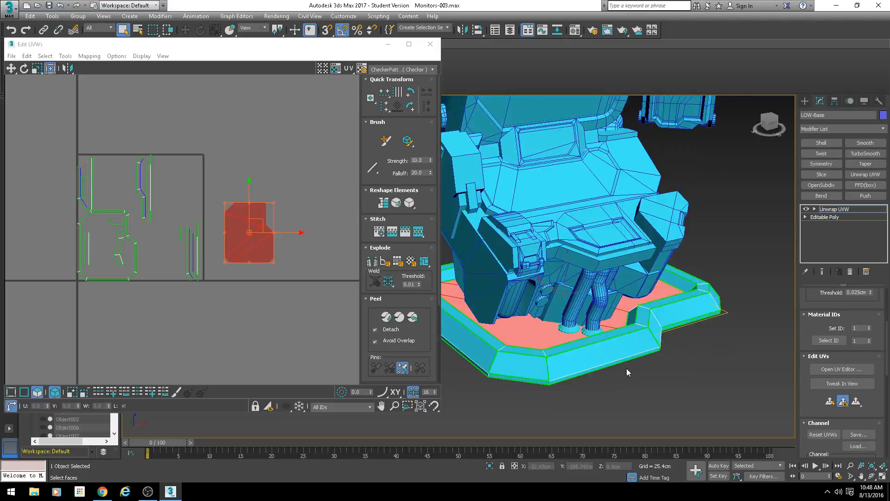
alt+middle_drag(628, 372, 533, 371)
drag(325, 100, 61, 327)
alt+middle_drag(520, 313, 604, 295)
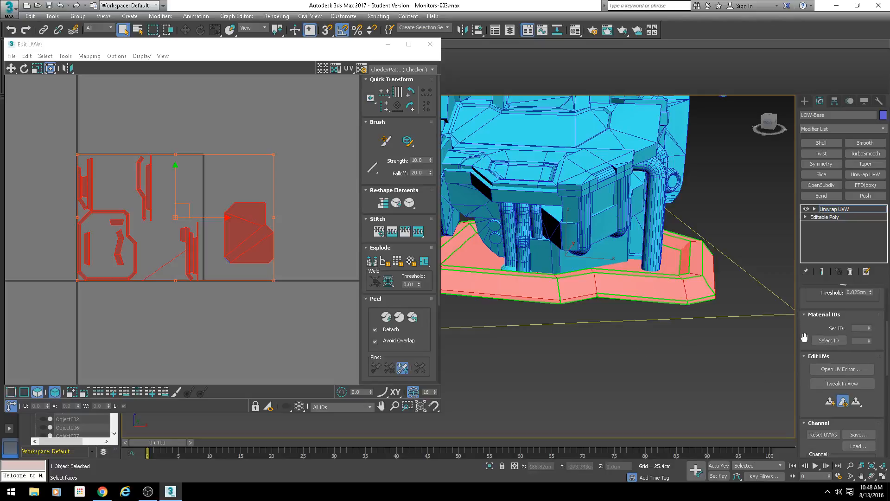
drag(802, 336, 795, 259)
scroll(798, 387, down, 4)
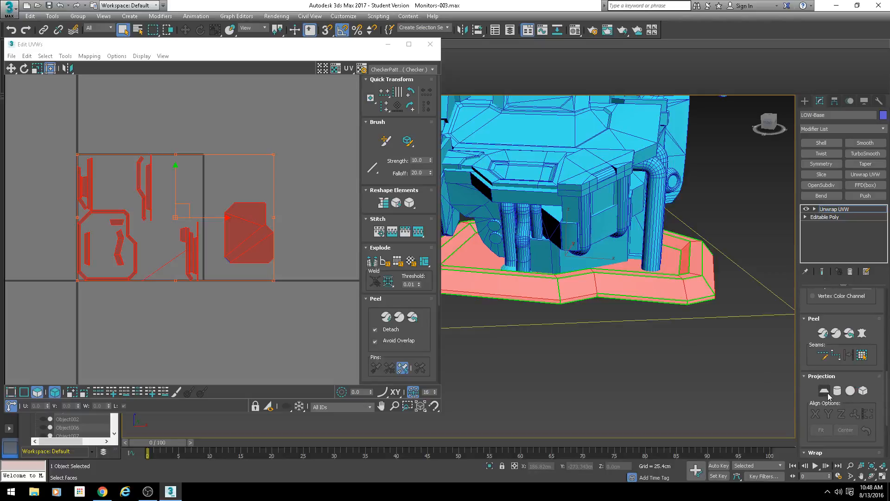
key(w)
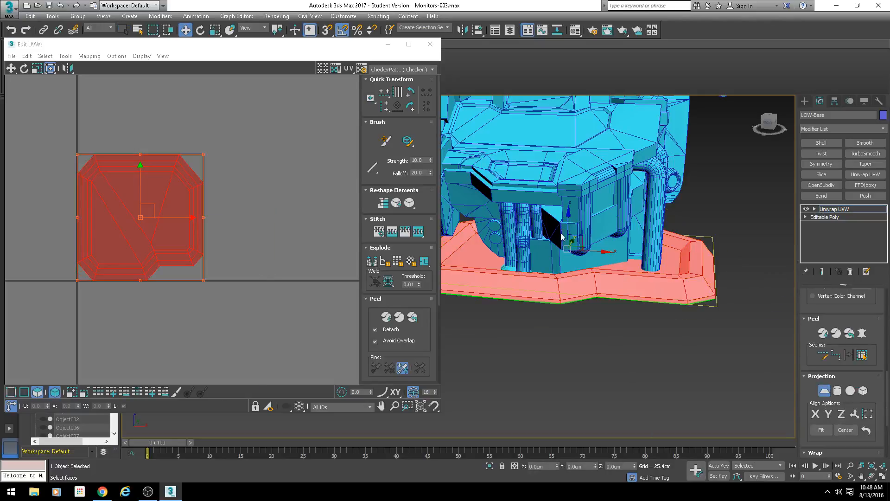
Display the UV_Checker.png texture checker on the base
alt+middle_drag(562, 235, 556, 266)
click(392, 70)
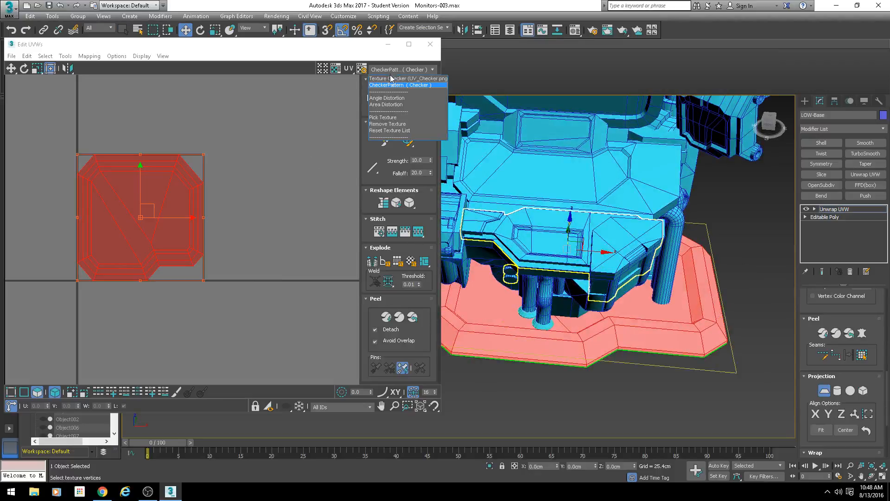
click(391, 80)
Relax the base's UVs by polygon angles with 100 iterations and an amount of 0.1
mouse_move(608, 295)
alt+middle_down()
mouse_move(603, 314)
mouse_move(612, 291)
alt+middle_up()
scroll(611, 292, up, 2)
click(66, 56)
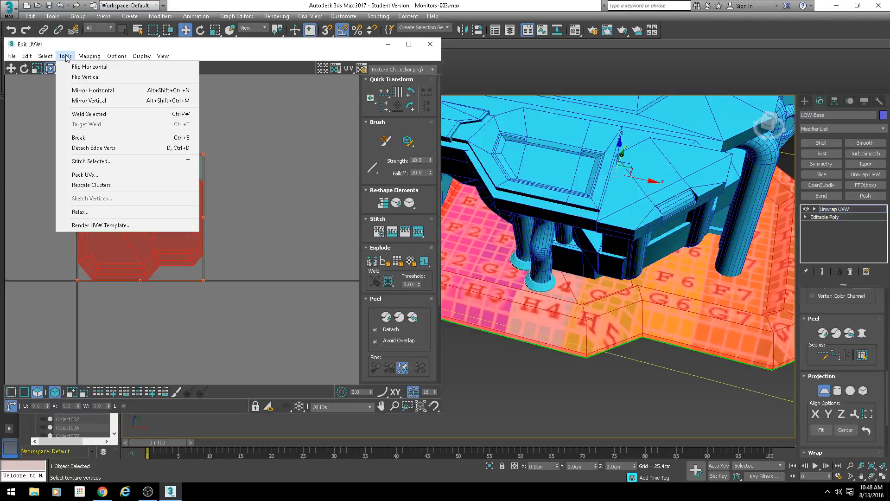
click(88, 212)
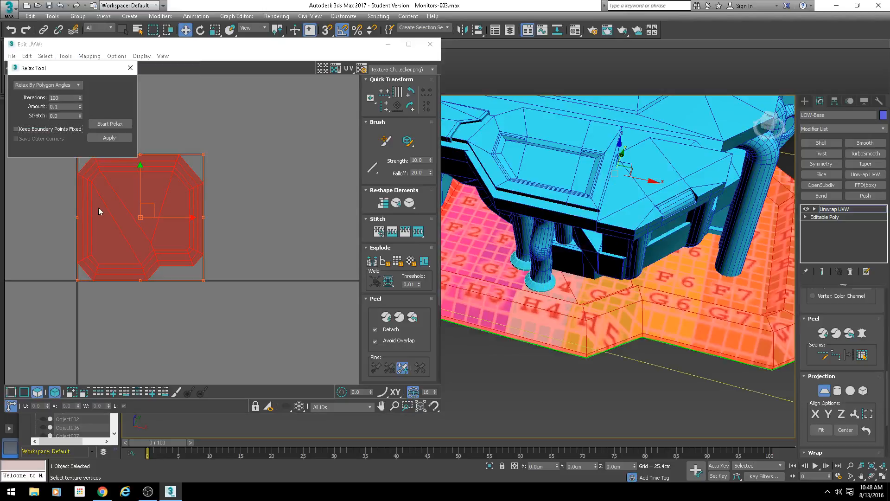
click(107, 138)
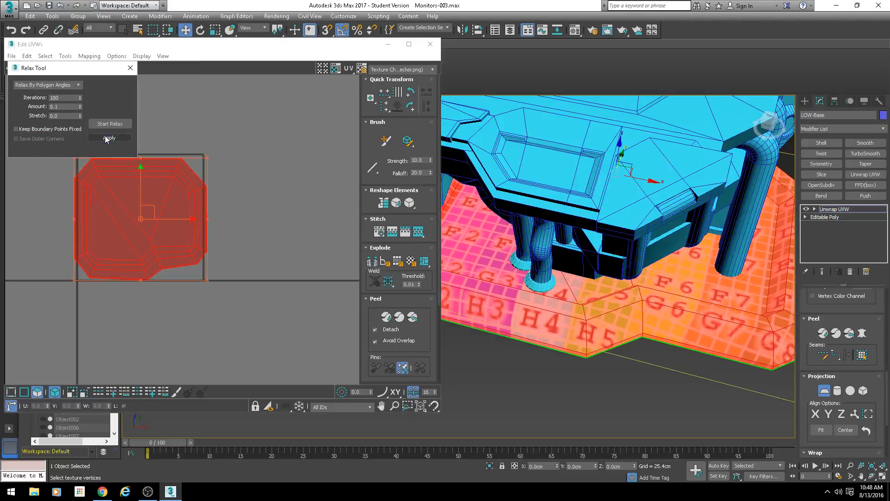
Apply the polygon-angle Relax to the base's UVs four more times
click(106, 139)
click(106, 138)
click(106, 138)
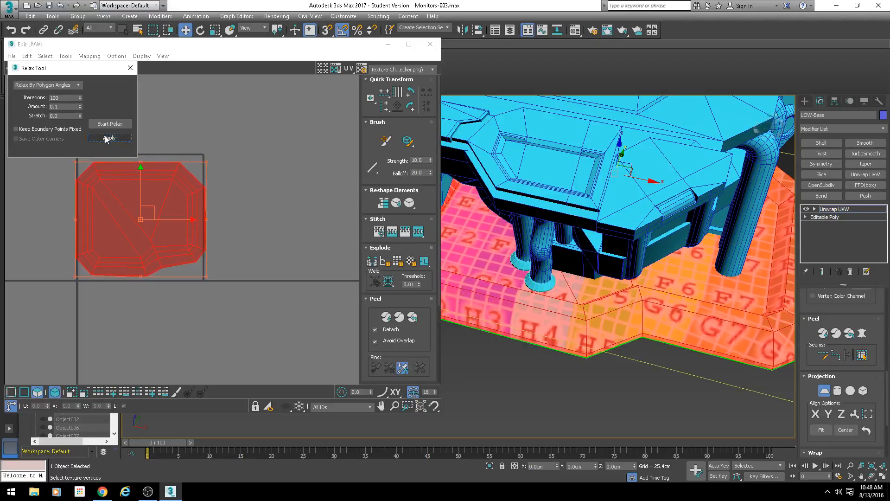
click(106, 138)
Examine the checker texture on the base's sloped sides and its UV outline for remaining distortion
alt+middle_drag(654, 325, 592, 203)
middle_drag(592, 203, 582, 238)
scroll(588, 238, up, 3)
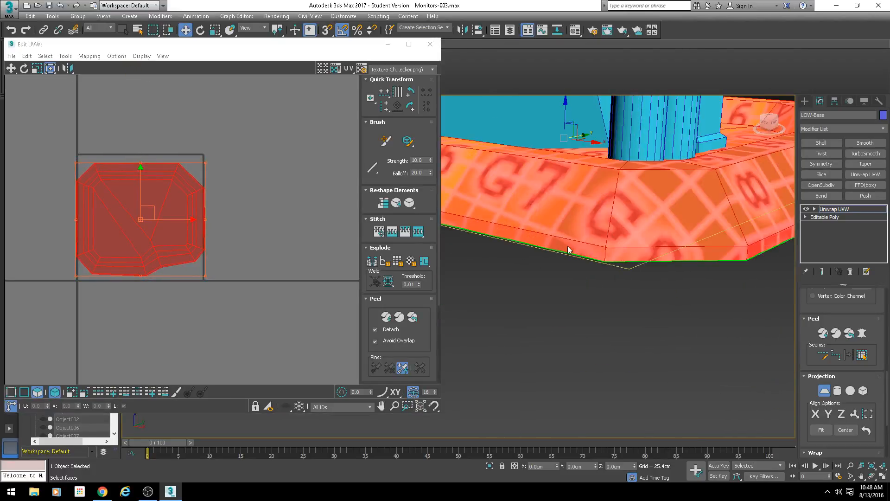
scroll(568, 246, up, 4)
scroll(221, 177, up, 10)
scroll(563, 233, down, 6)
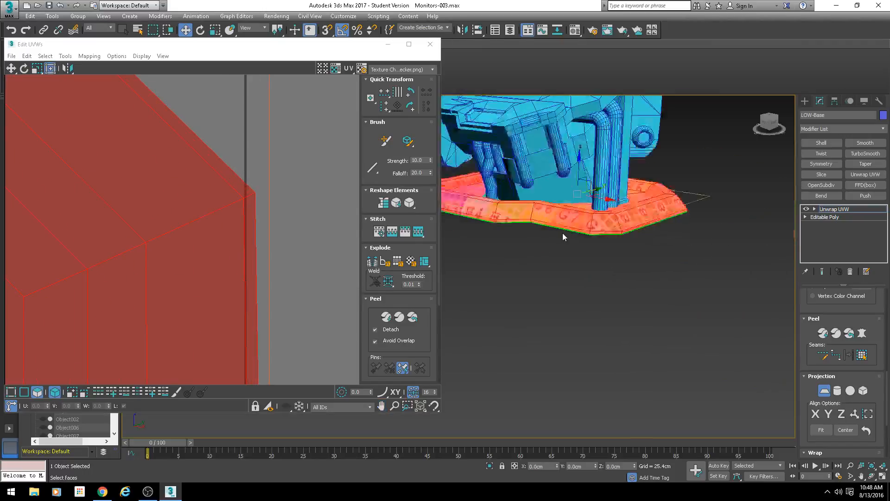
scroll(570, 241, up, 5)
alt+middle_drag(571, 252, 622, 244)
scroll(538, 245, down, 5)
scroll(224, 247, down, 8)
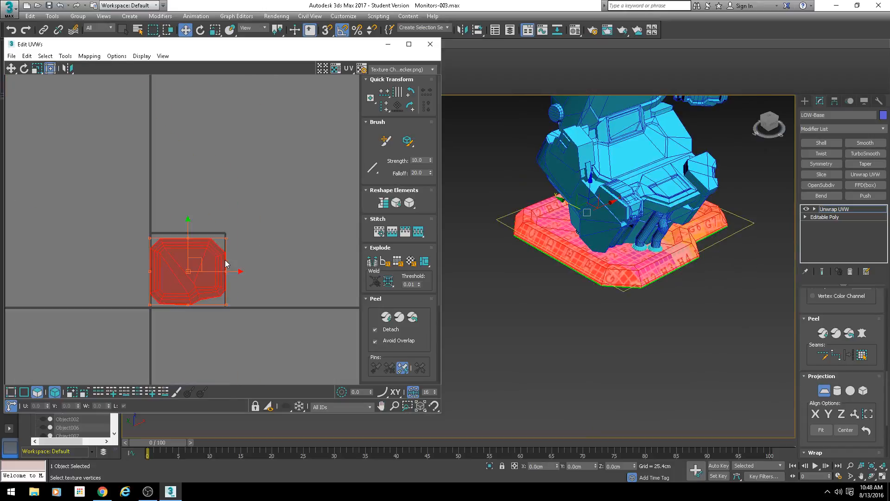
middle_drag(226, 263, 208, 201)
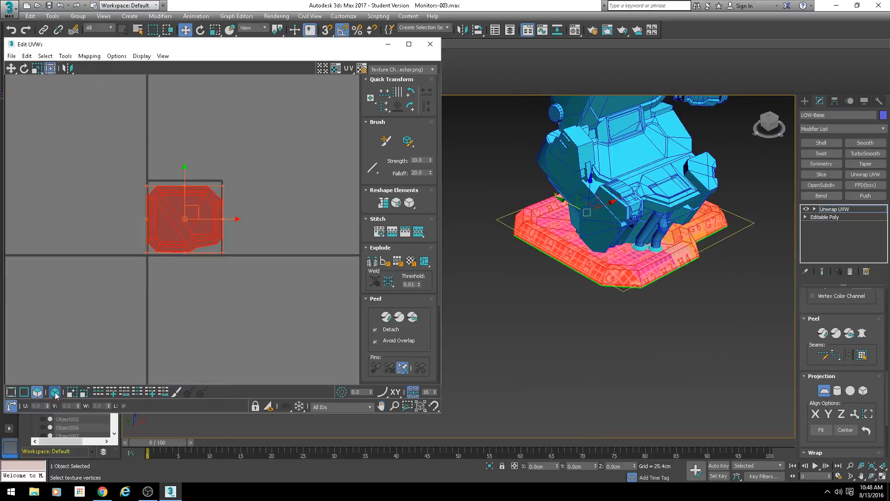
End the planar projection and move the base's UV shell outside the tile, to its left
click(821, 391)
scroll(203, 256, down, 4)
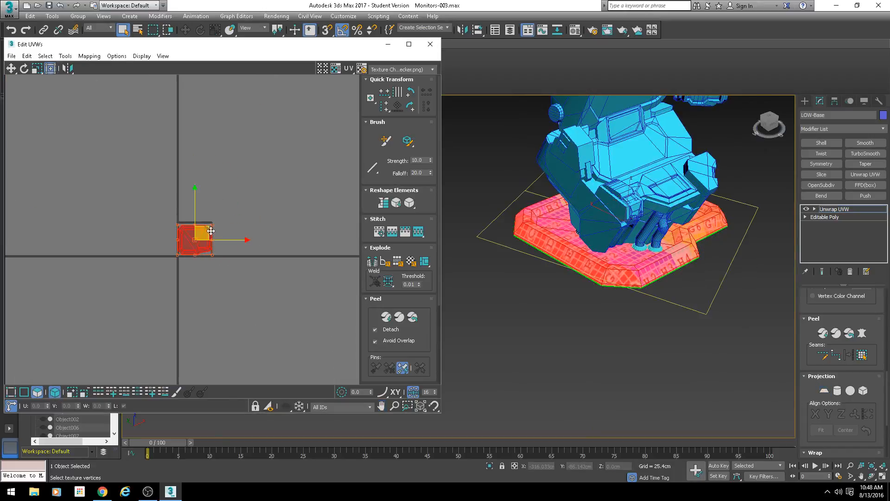
drag(210, 232, 161, 230)
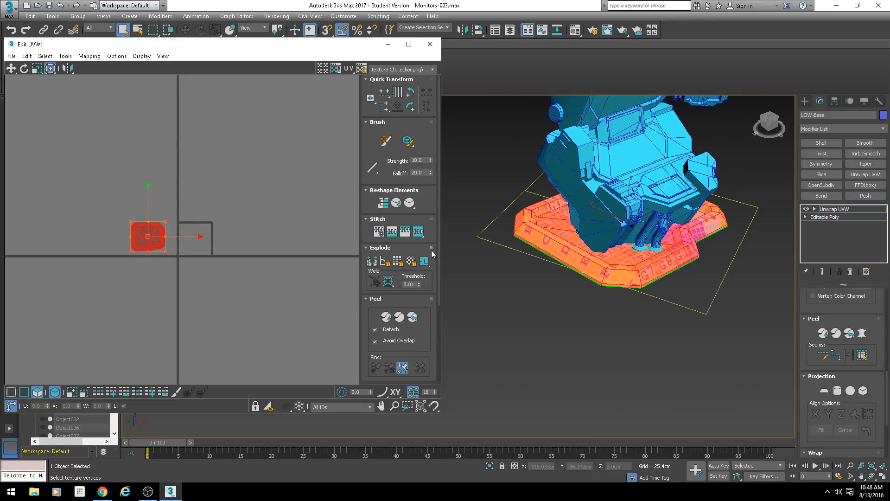
Convert the unwrapped base to an editable poly and hide it
right_click(527, 222)
mouse_move(561, 318)
click(620, 325)
middle_drag(618, 293, 527, 315)
middle_drag(575, 295, 482, 306)
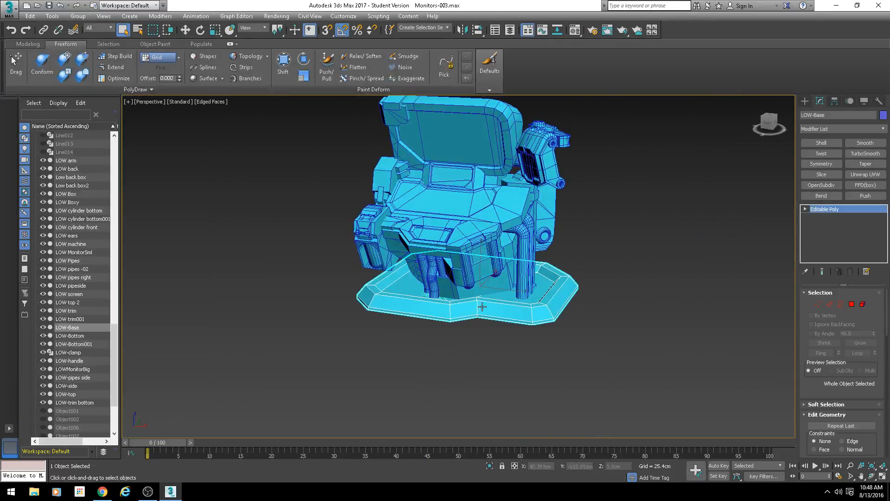
right_click(470, 311)
click(489, 301)
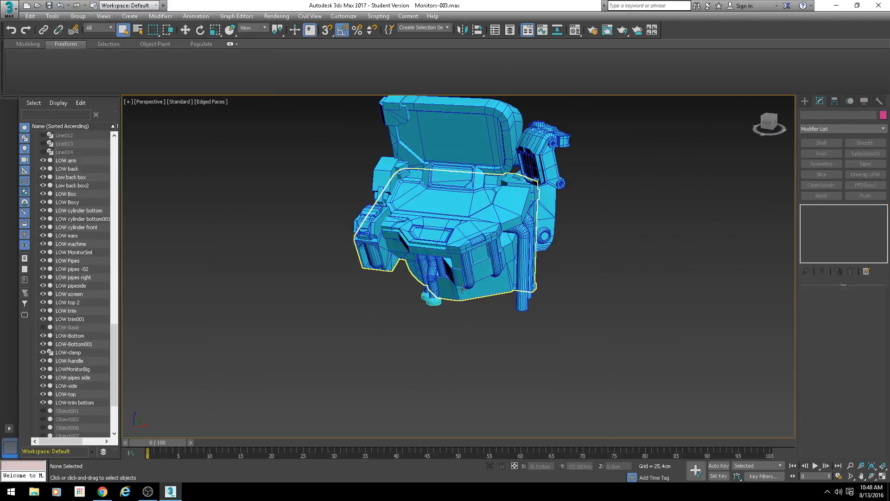
Select the LOW trim object, the double collar around the feet of the two adjacent pipes
scroll(462, 293, up, 4)
click(463, 294)
alt+middle_drag(462, 294, 381, 290)
click(448, 319)
alt+middle_drag(447, 320, 558, 318)
alt+middle_drag(354, 291, 432, 303)
scroll(431, 303, up, 3)
scroll(496, 274, up, 2)
alt+middle_drag(496, 274, 481, 269)
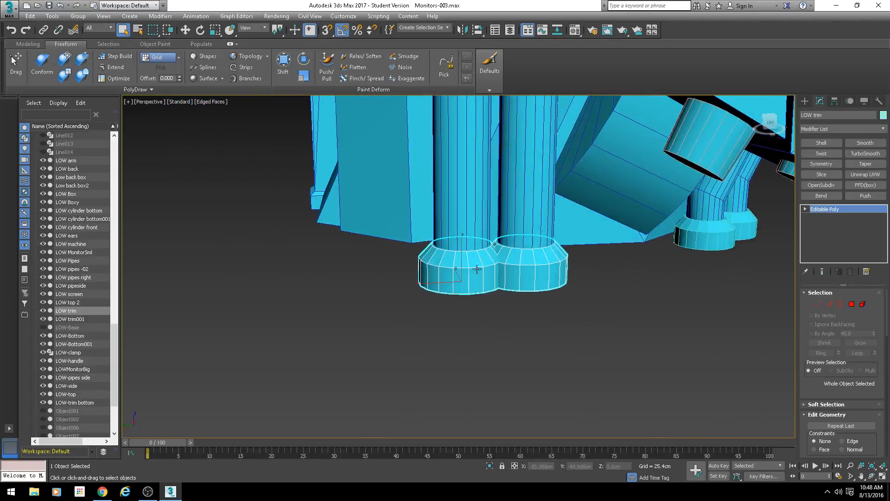
Add an Unwrap UVW modifier to LOW trim and open its UV editor
key(u)
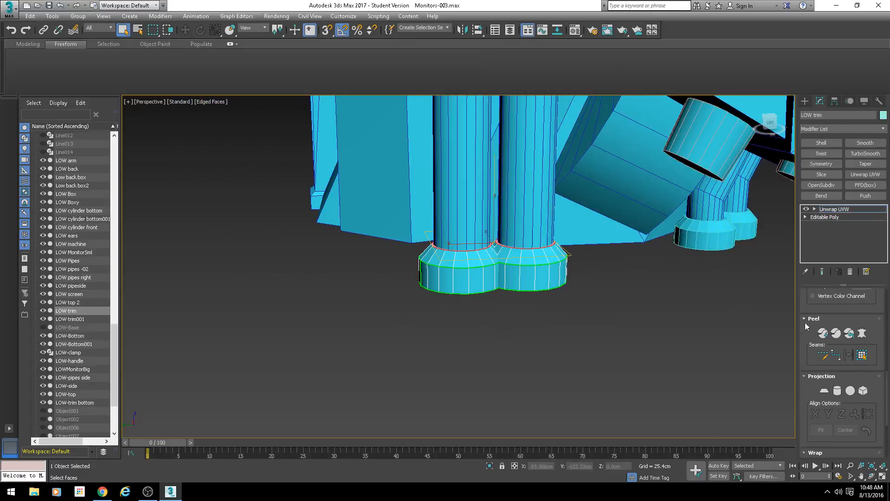
scroll(804, 333, up, 5)
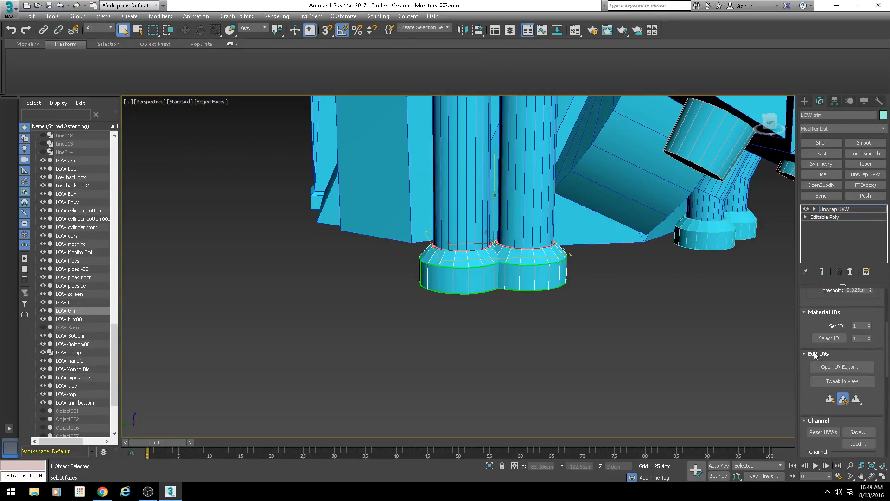
click(833, 366)
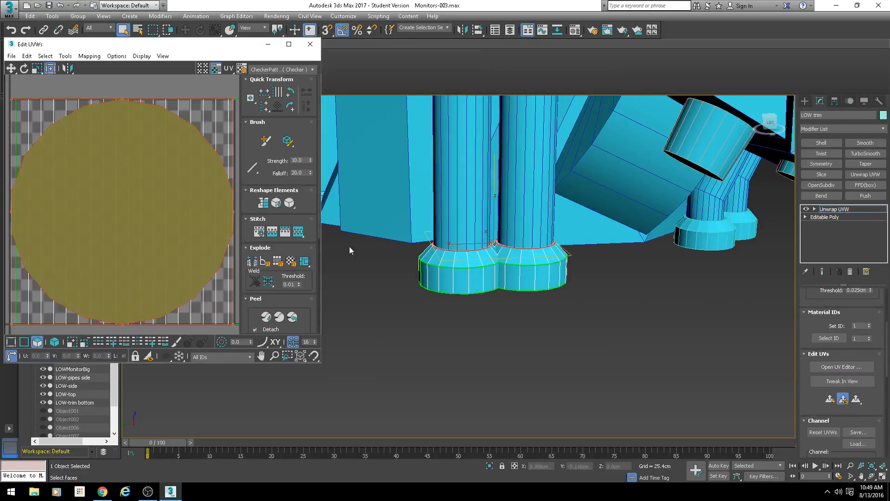
Pick one circular cap in the trim's overlapping UVs and move it above the UV tile
scroll(172, 228, down, 5)
click(173, 176)
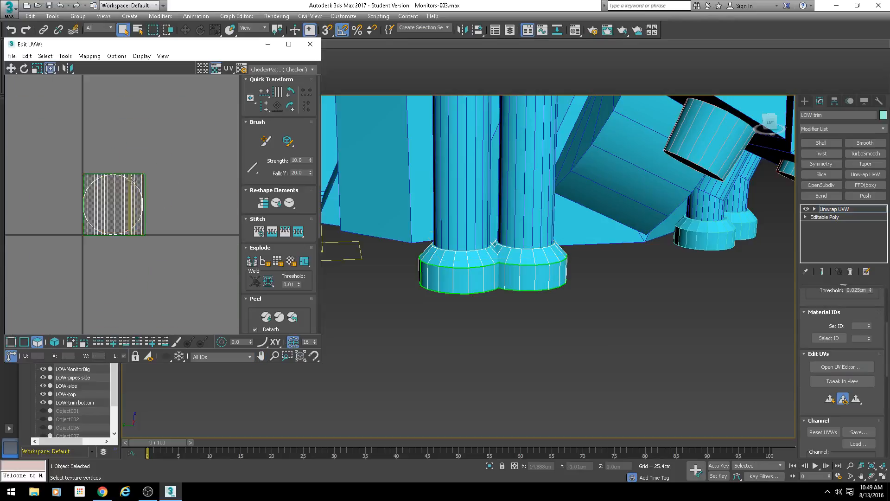
click(121, 185)
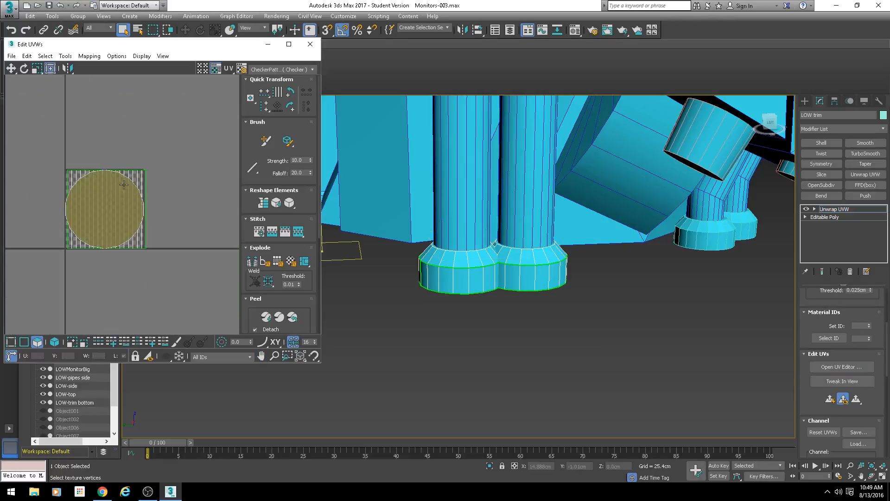
click(122, 172)
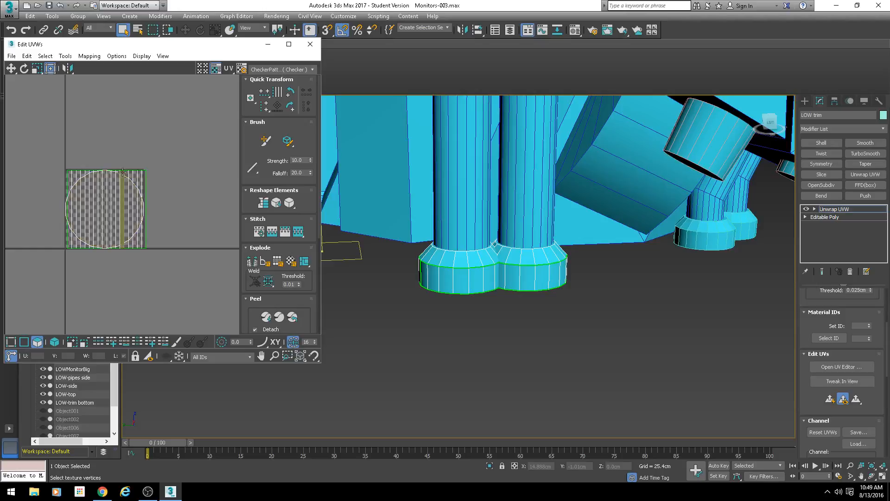
click(119, 179)
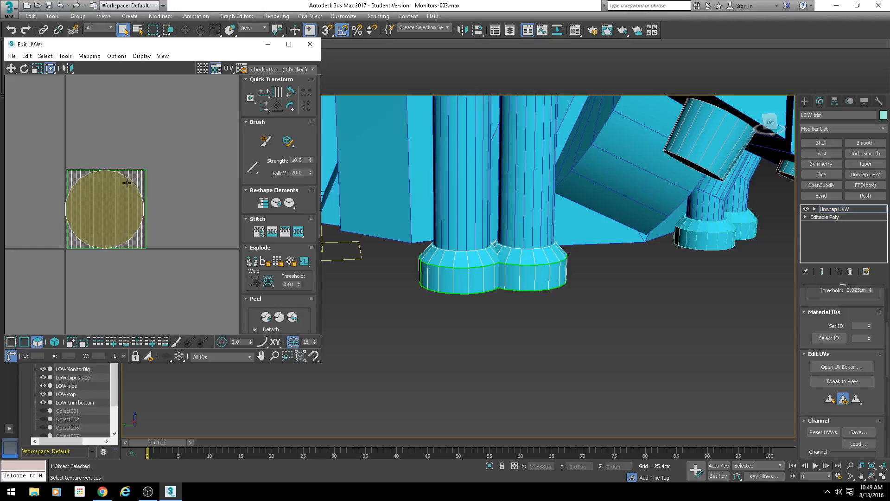
click(118, 176)
drag(116, 196, 72, 157)
Try to move the other circular cap below and to the right of the UV tile
click(114, 197)
right_click(72, 157)
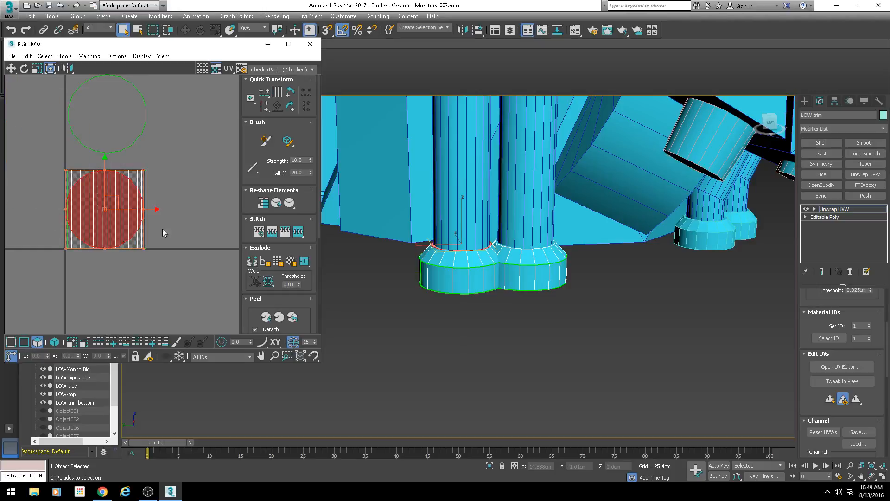
drag(120, 202, 187, 258)
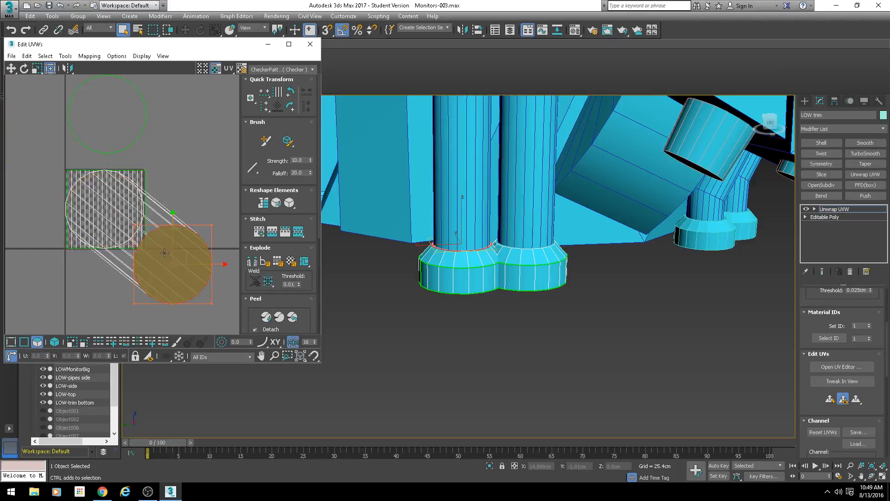
key(ctrl+z)
Select all trim faces remaining in the UV tile and apply a planar projection to them
alt+middle_drag(474, 301, 452, 289)
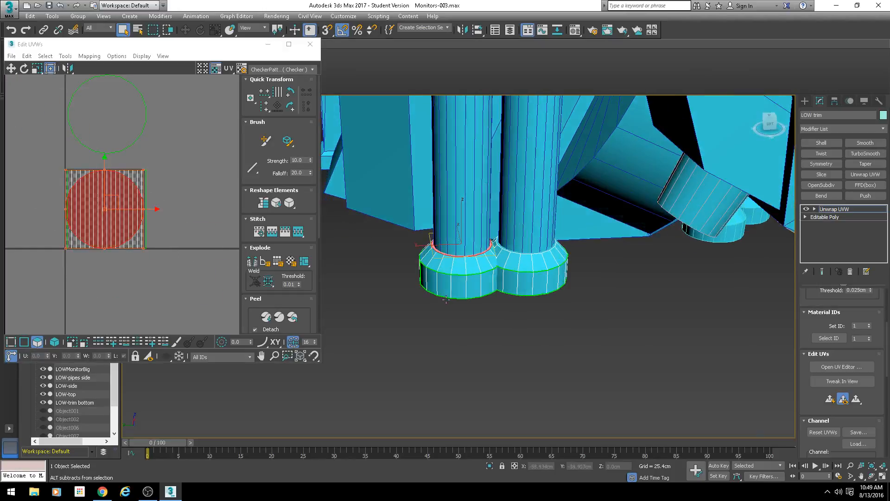
drag(194, 259, 63, 166)
scroll(807, 326, down, 5)
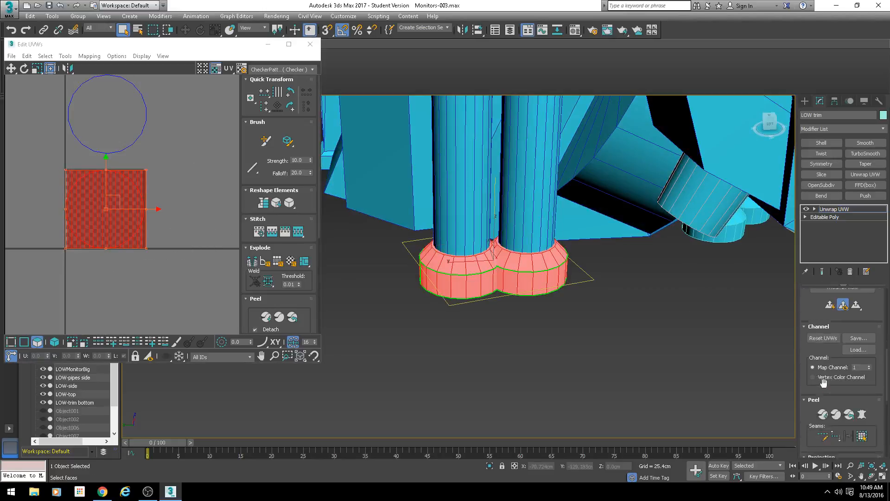
click(825, 430)
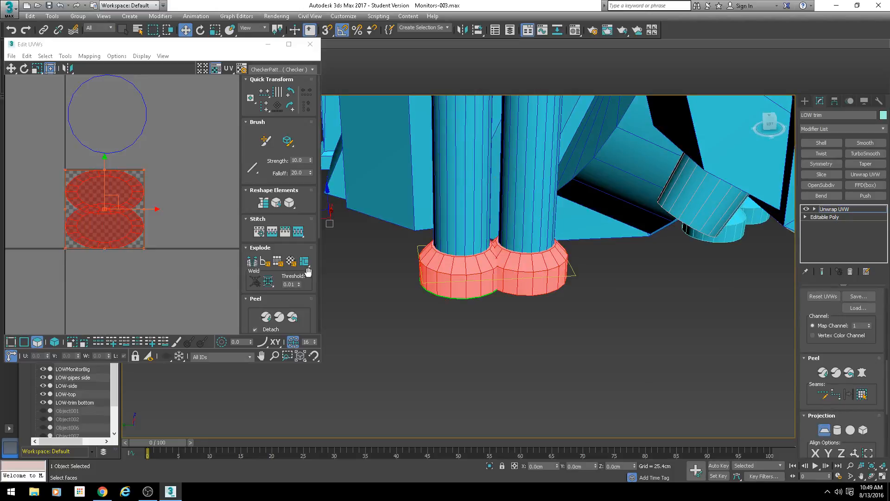
scroll(116, 237, up, 3)
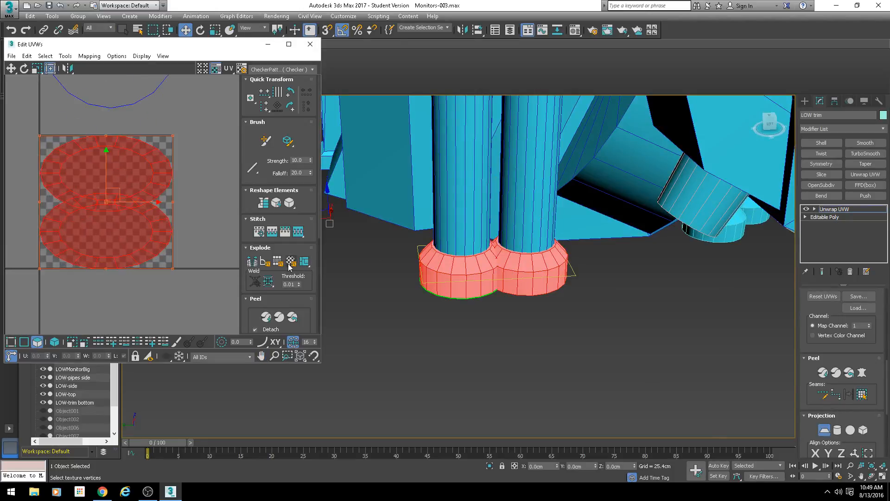
click(824, 430)
Squeeze the projected trim UVs horizontally until both collar outlines look circular
middle_drag(247, 202, 246, 197)
middle_drag(169, 165, 193, 162)
drag(194, 136, 146, 135)
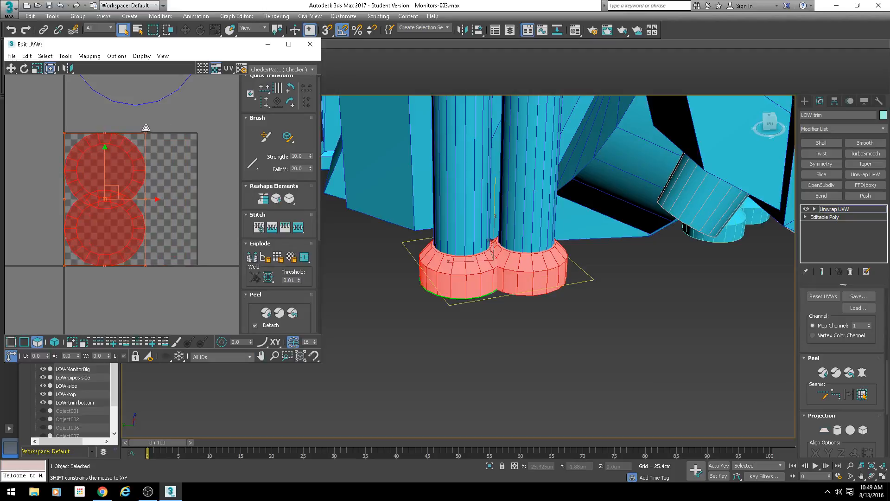
Relax the trim's UVs by polygon angles with 100 iterations and an amount of 0.1
click(66, 56)
click(78, 207)
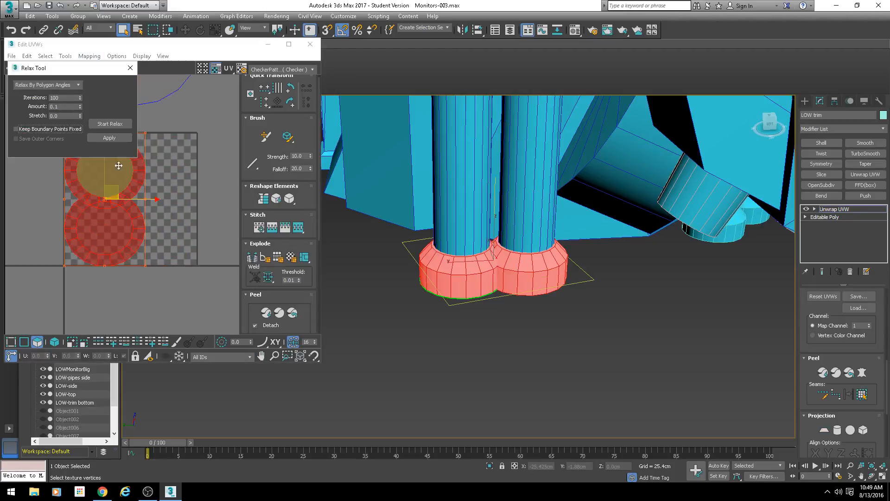
click(110, 138)
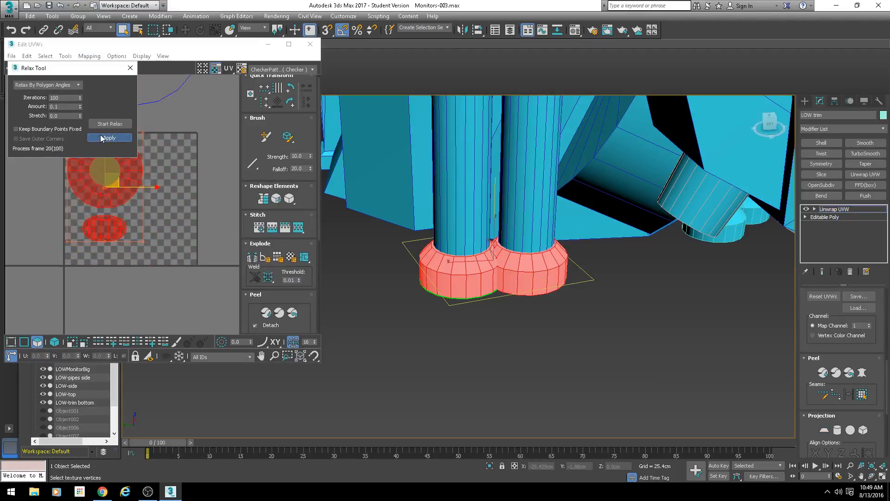
click(101, 138)
click(130, 68)
Select the second collar's circular bottom face, apply Flatten Mapping and move its UV circle outside the tile
click(104, 230)
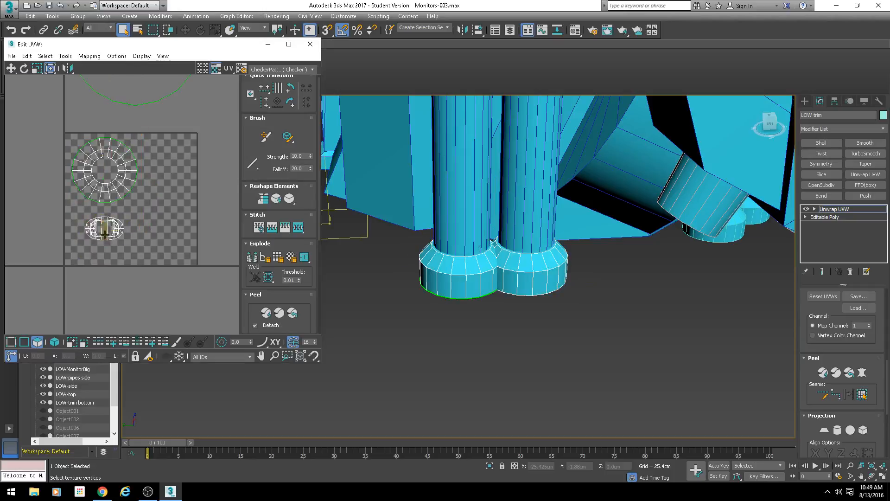
alt+middle_drag(480, 366, 473, 311)
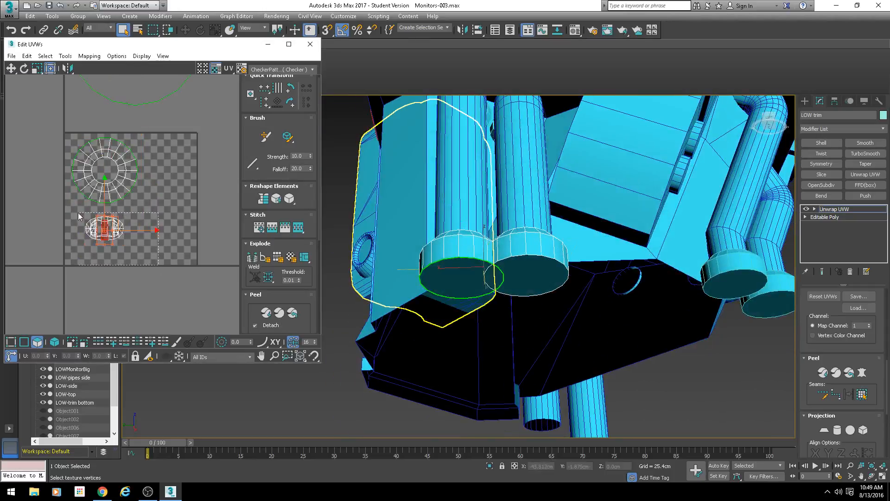
click(543, 291)
click(504, 283)
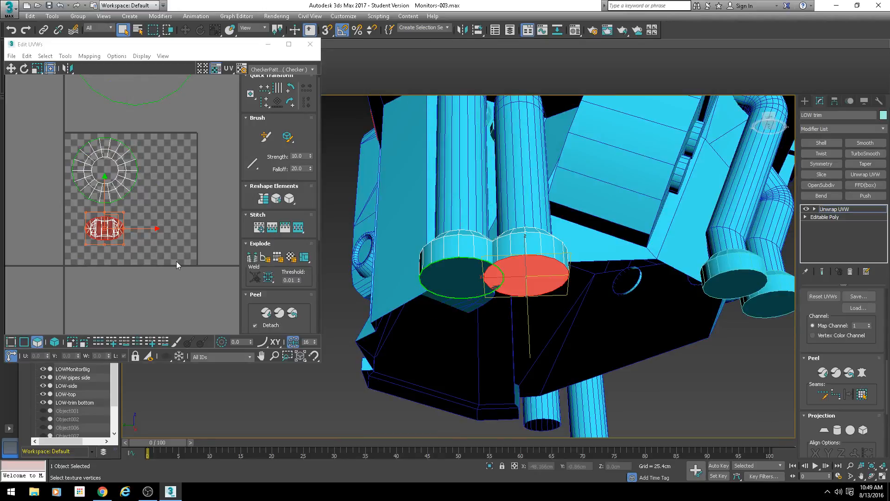
scroll(132, 216, down, 2)
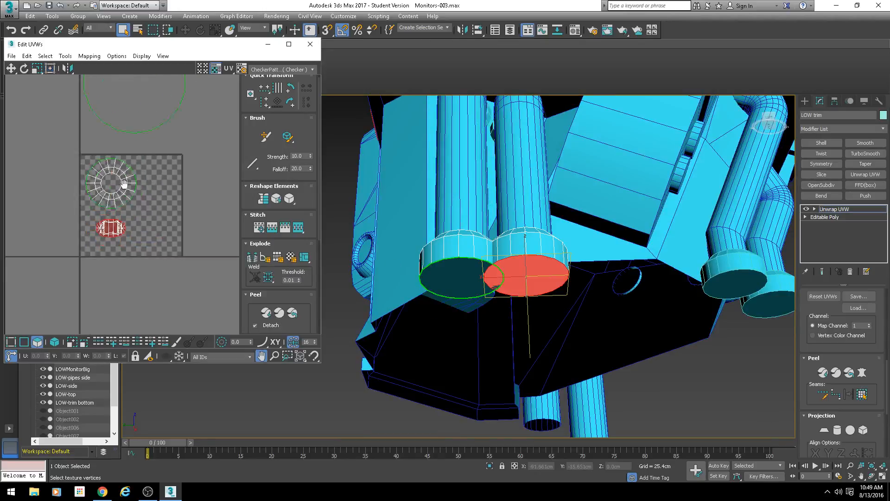
click(89, 56)
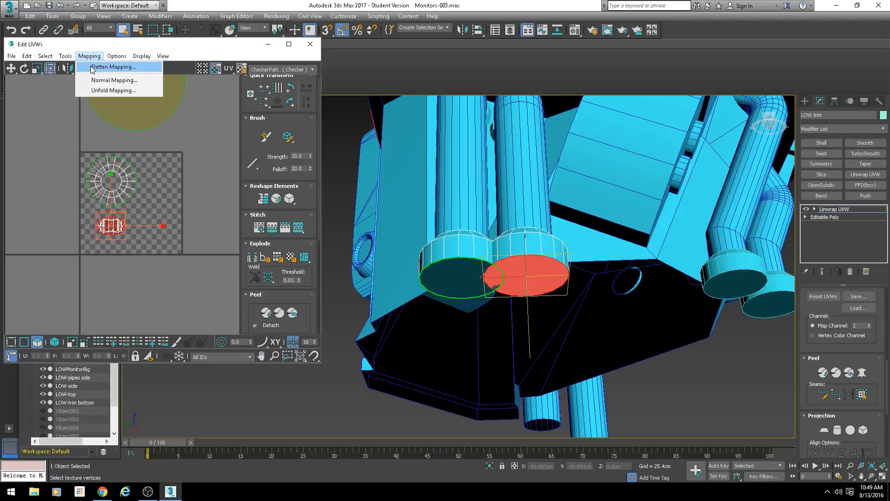
click(100, 65)
drag(137, 170, 77, 105)
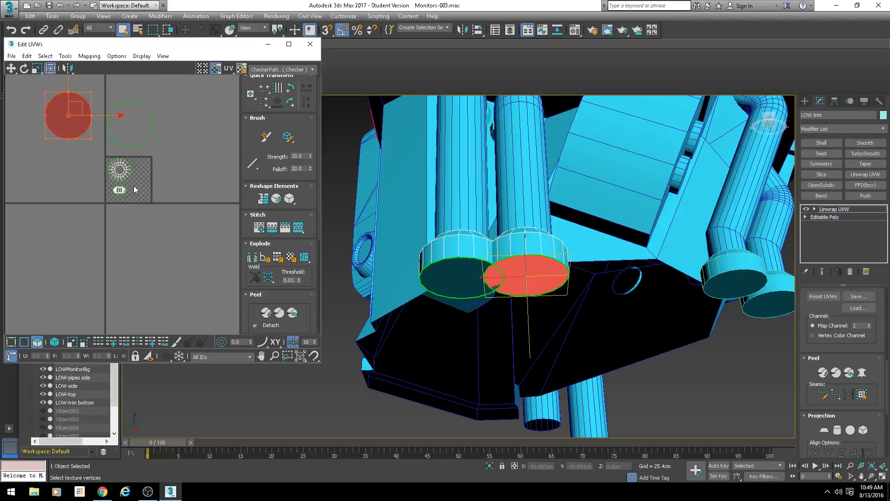
Select the second collar's remaining side faces and apply a planar projection to them
scroll(133, 184, up, 3)
drag(137, 209, 58, 180)
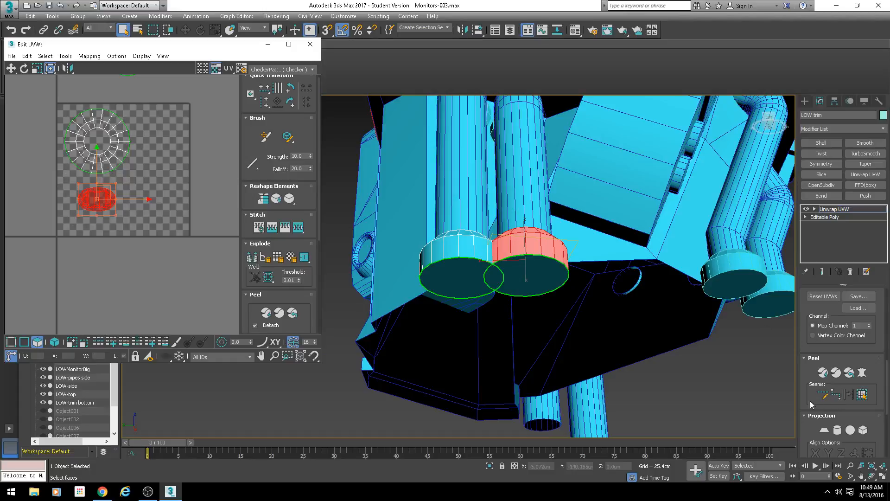
click(825, 429)
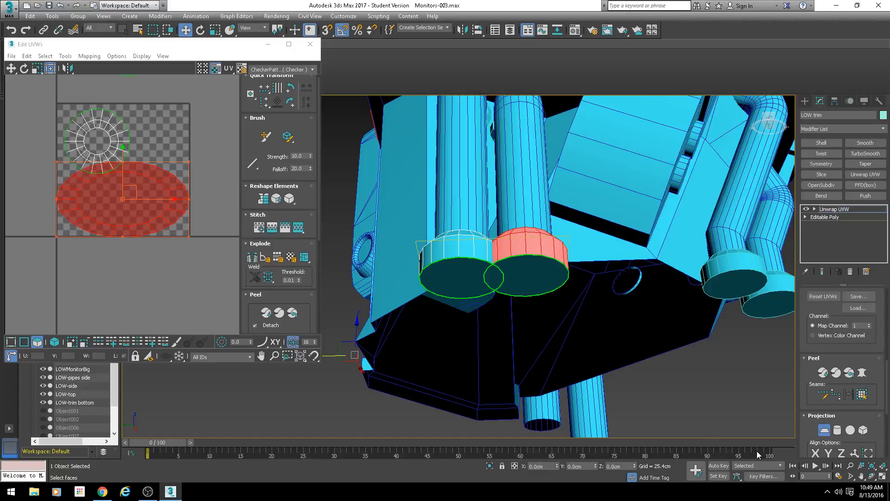
click(824, 430)
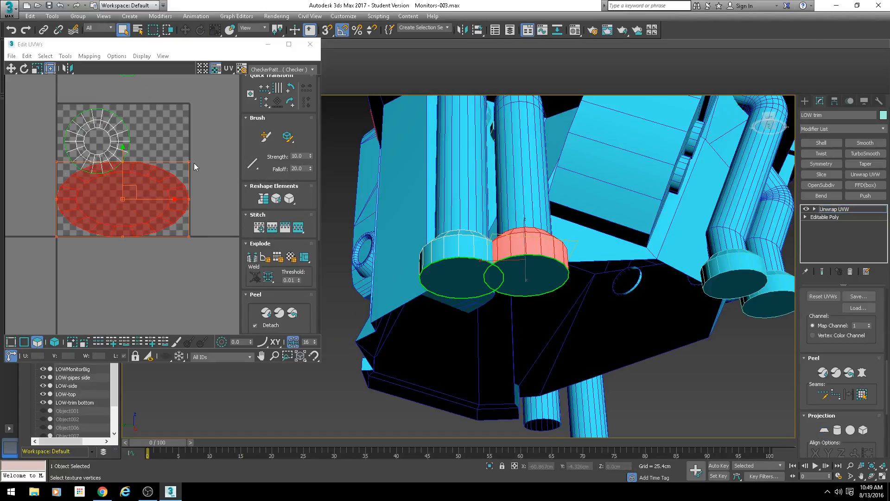
Squeeze the second collar's projected UVs horizontally into a circle and move them below the first collar's ring
drag(189, 161, 137, 160)
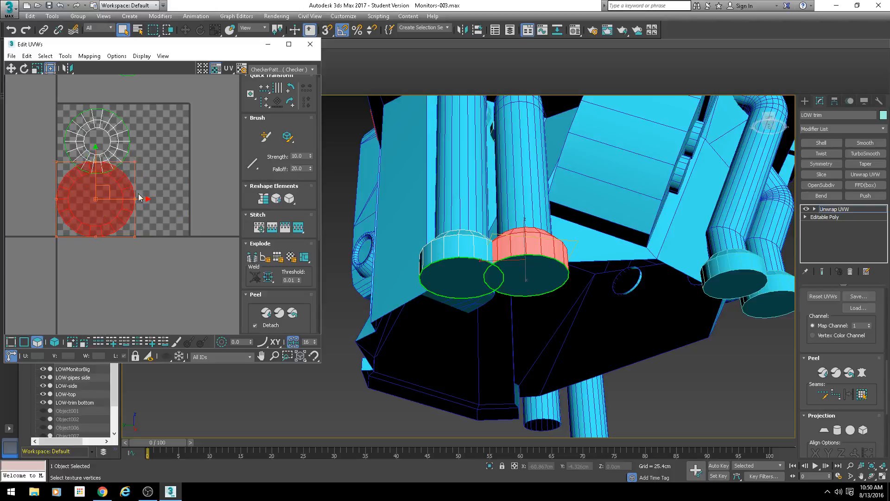
drag(95, 172, 97, 197)
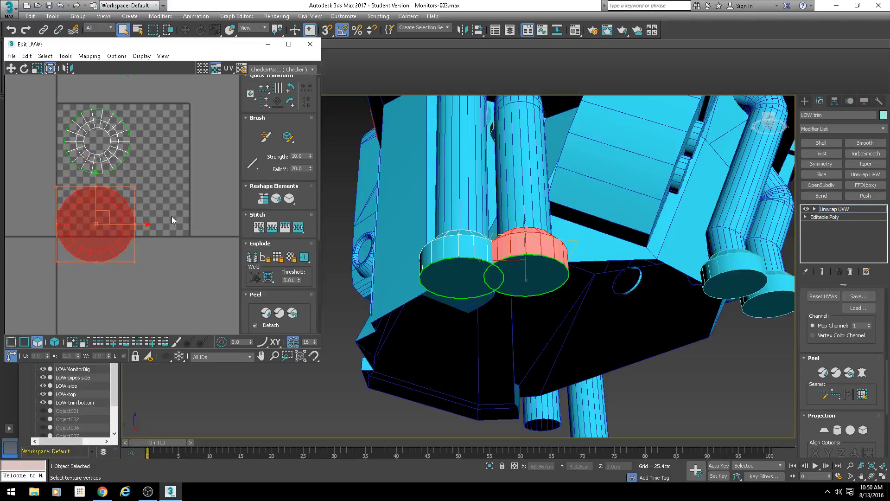
click(171, 216)
Reselect only the second collar's UV faces and relax them by polygon angles with 100 iterations and an amount of 0.1
drag(83, 233, 83, 236)
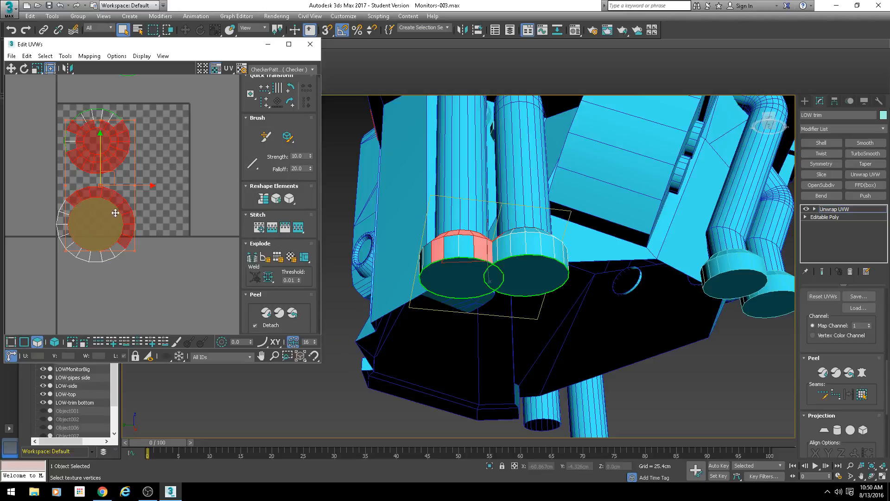
click(158, 121)
drag(125, 158, 53, 265)
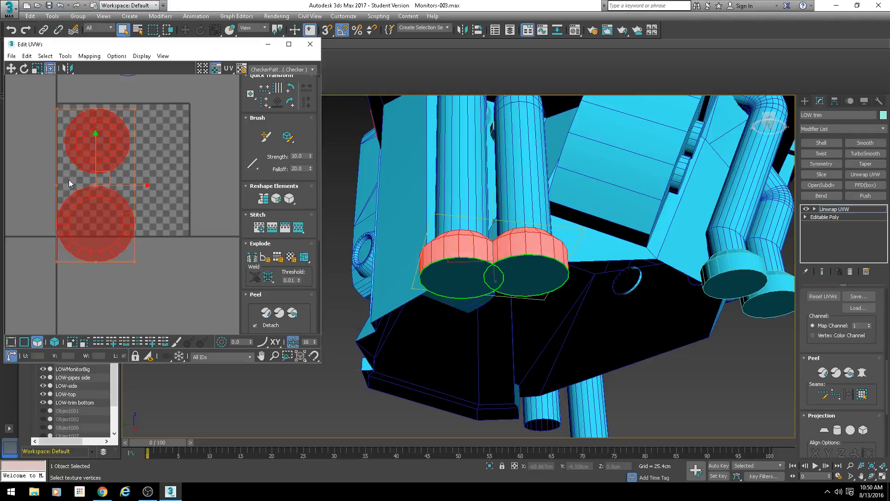
click(181, 252)
drag(156, 270, 30, 182)
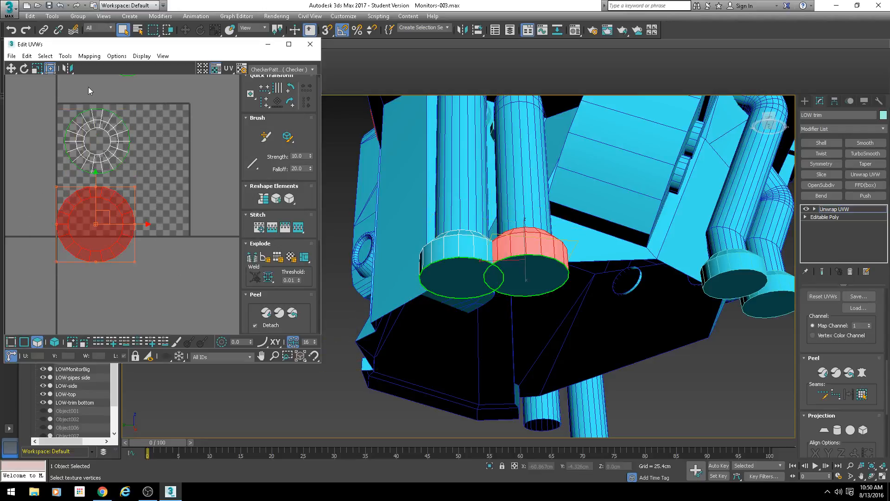
click(63, 57)
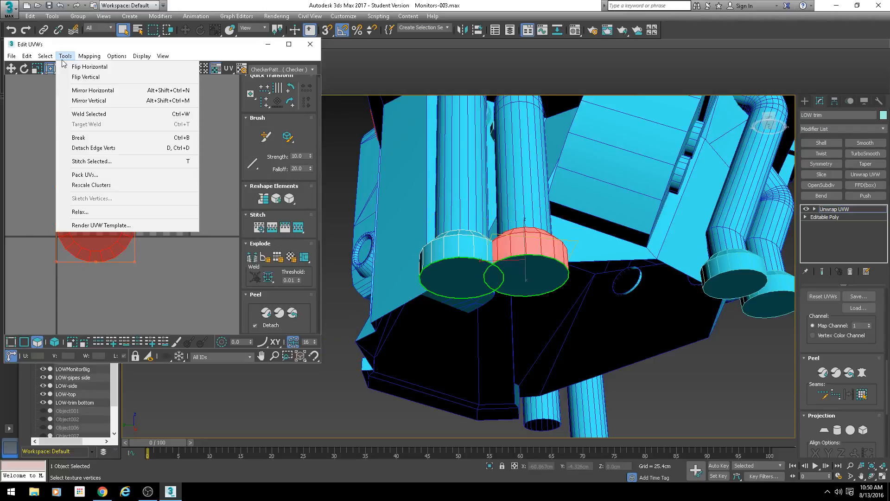
click(81, 212)
click(102, 126)
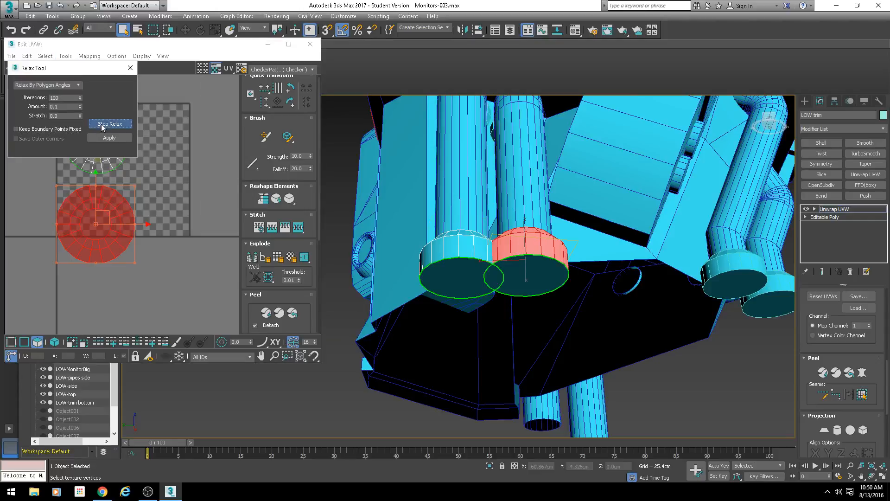
click(103, 124)
click(130, 68)
Display the UV_Checker texture on the trim and examine its distortion around both collars
click(272, 71)
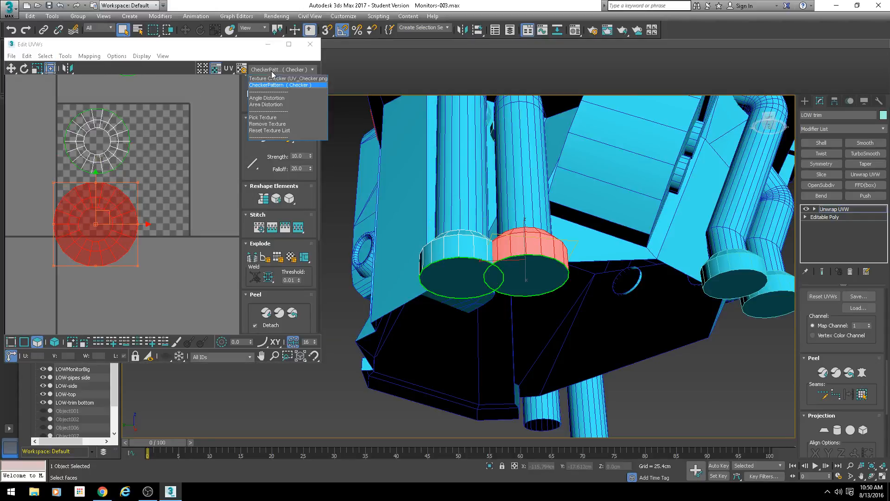
click(275, 78)
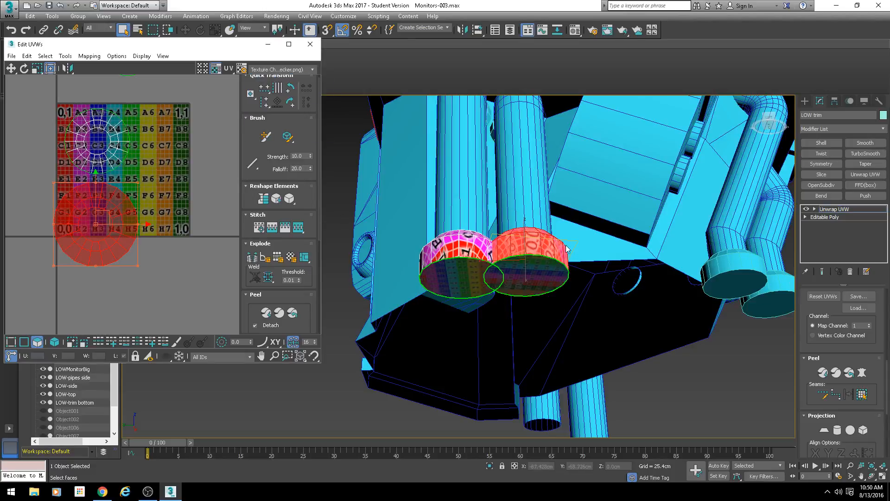
alt+middle_drag(567, 249, 521, 285)
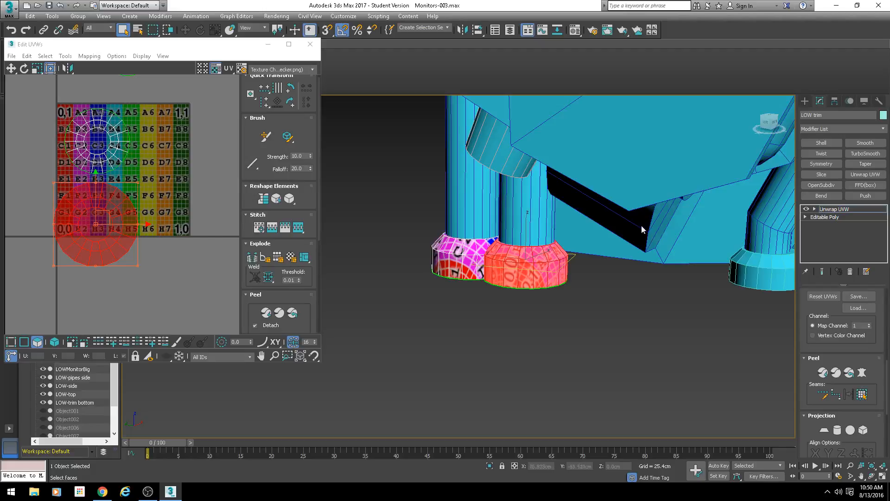
scroll(556, 267, up, 5)
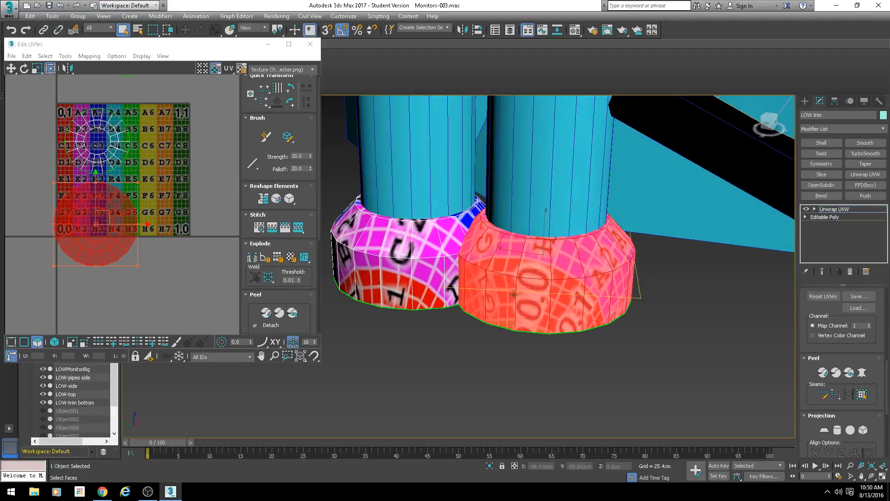
middle_drag(135, 217, 150, 206)
scroll(149, 206, up, 3)
alt+middle_drag(557, 310, 536, 307)
scroll(550, 308, up, 3)
Move both collars' side UV shells outside the tile, selecting the first one as a whole UV element
scroll(550, 308, down, 2)
scroll(142, 202, down, 3)
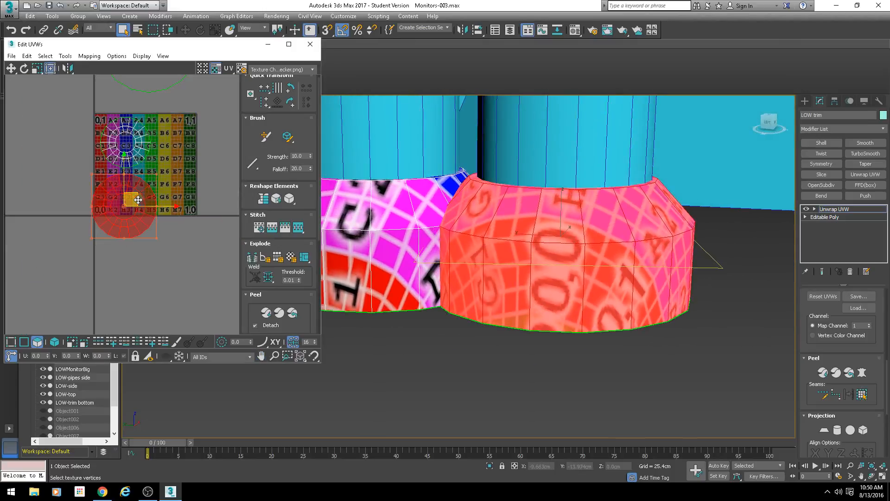
scroll(139, 198, down, 3)
drag(139, 198, 83, 186)
click(132, 174)
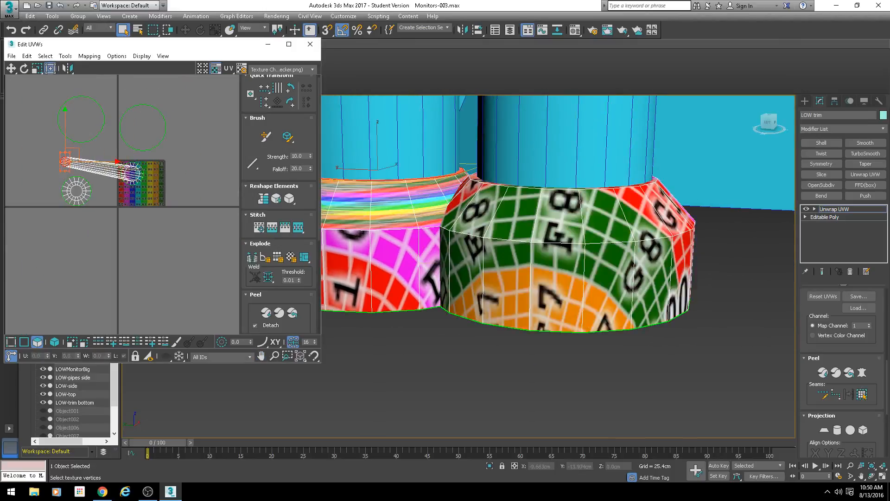
click(55, 343)
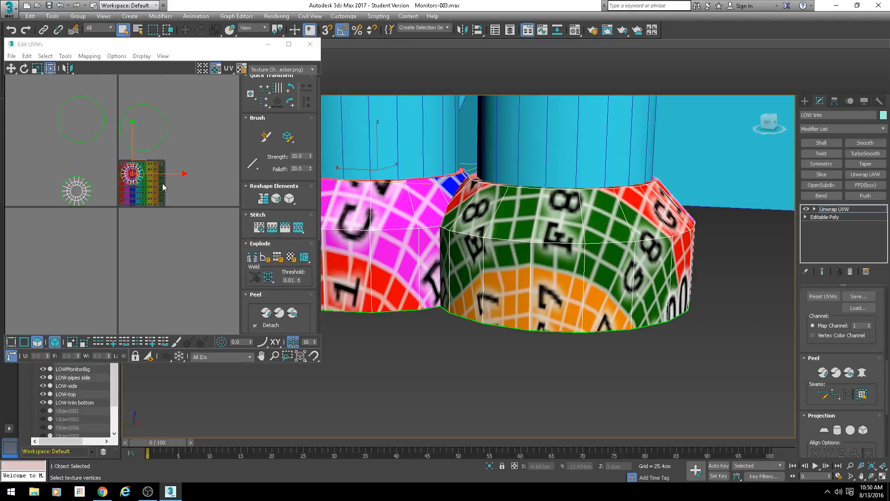
click(177, 163)
drag(132, 166, 52, 153)
Select both circular bottom faces of the collars and convert the LOW trim object to Editable Poly
click(81, 119)
ctrl+click(142, 127)
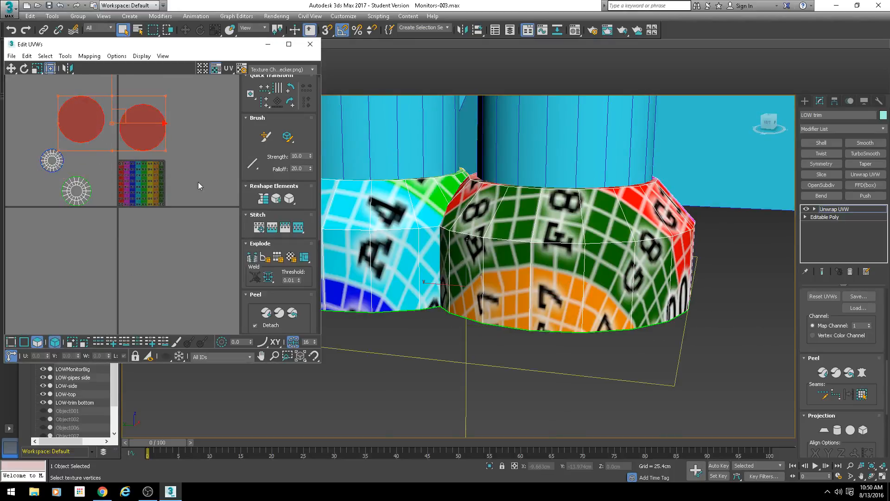
scroll(236, 214, down, 2)
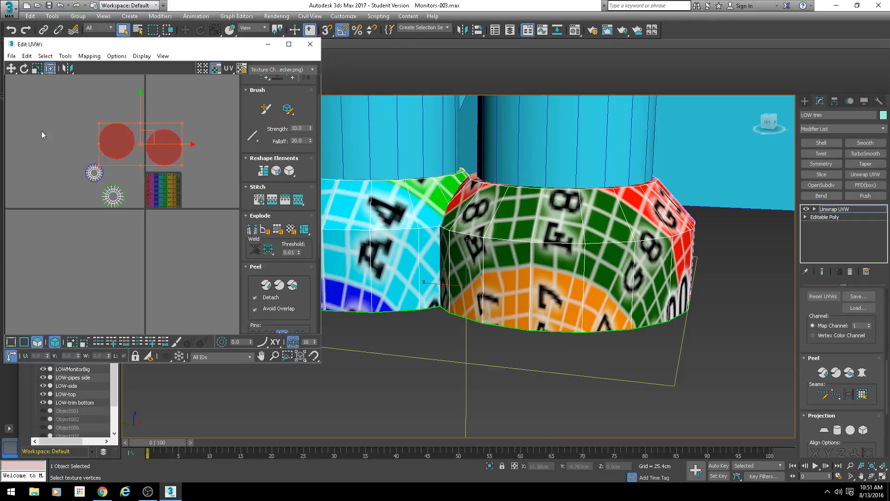
middle_drag(468, 292, 496, 268)
scroll(482, 301, down, 3)
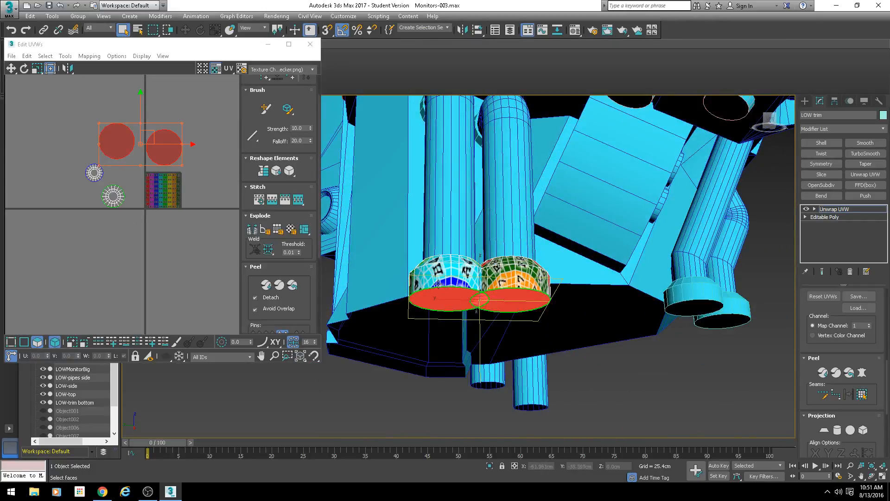
alt+middle_drag(437, 283, 454, 250)
right_click(455, 251)
mouse_move(496, 347)
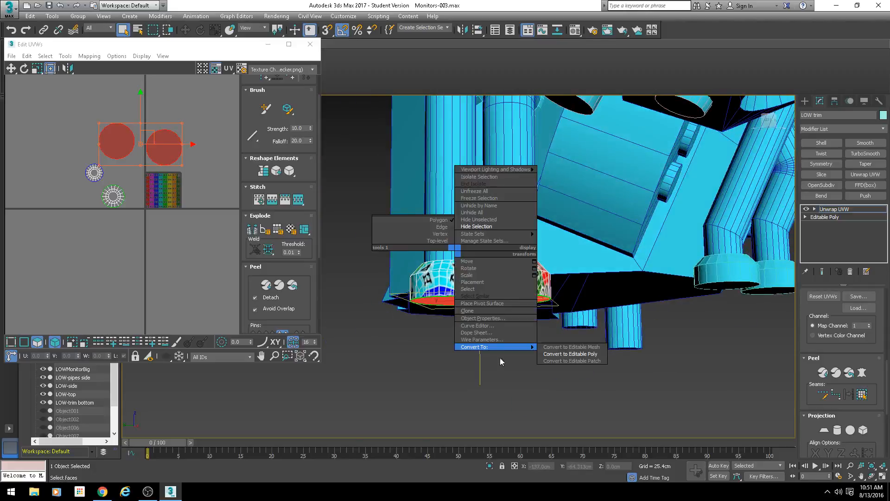
click(552, 354)
Delete the two bottom polygons of the LOW trim collars and hide the object
click(852, 304)
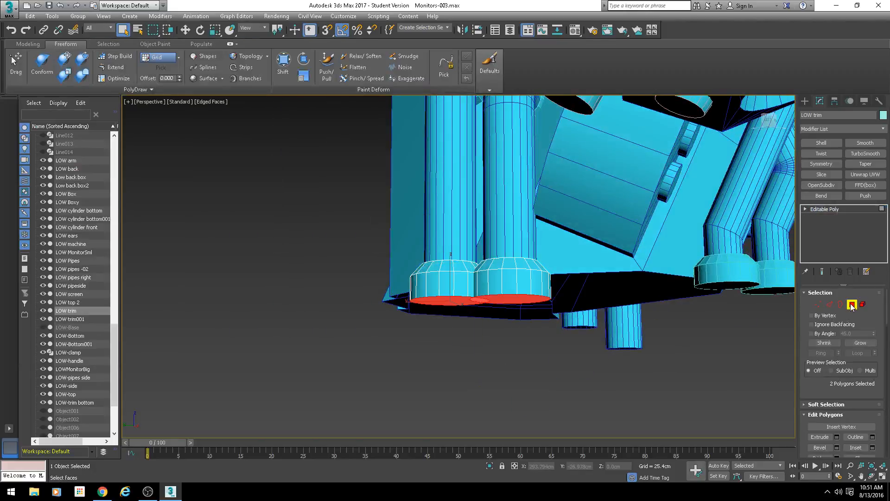
alt+middle_drag(530, 316, 475, 307)
key(Delete)
click(852, 305)
right_click(506, 291)
click(530, 297)
Add an Unwrap UVW modifier to the LOW-trim bottom object and open its UV editor
click(486, 270)
scroll(475, 307, up, 2)
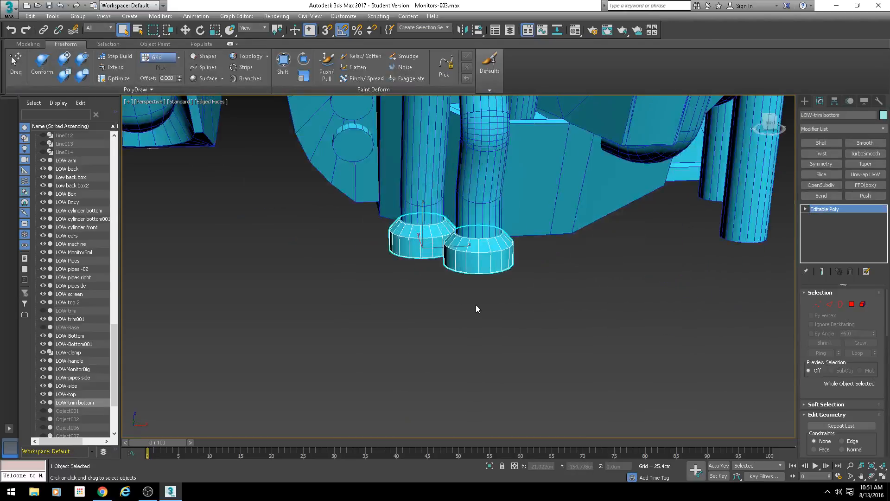
click(865, 174)
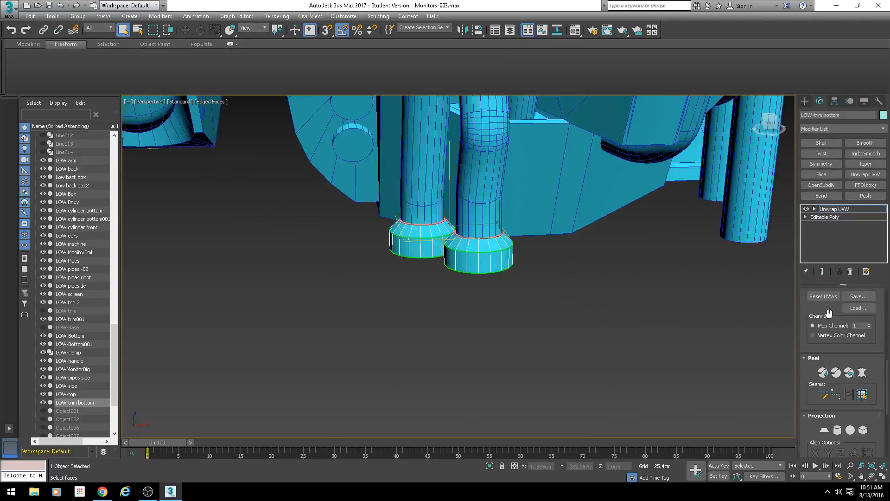
scroll(805, 316, up, 3)
click(837, 360)
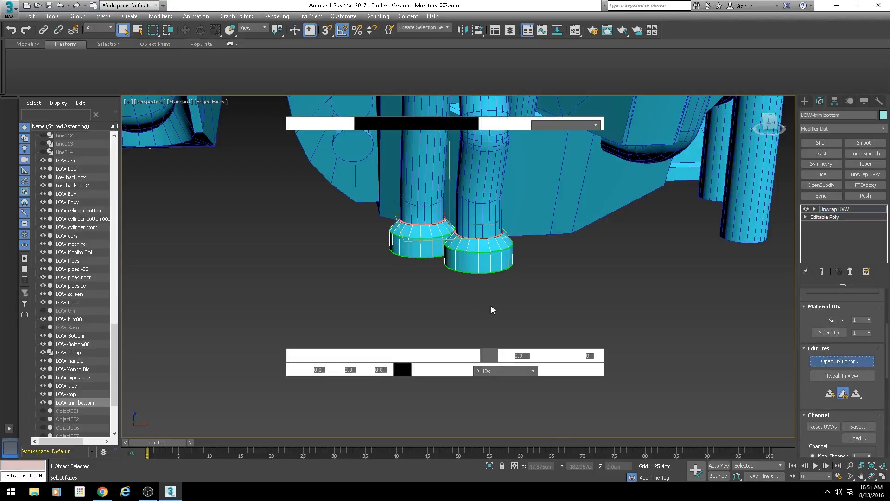
scroll(182, 220, down, 5)
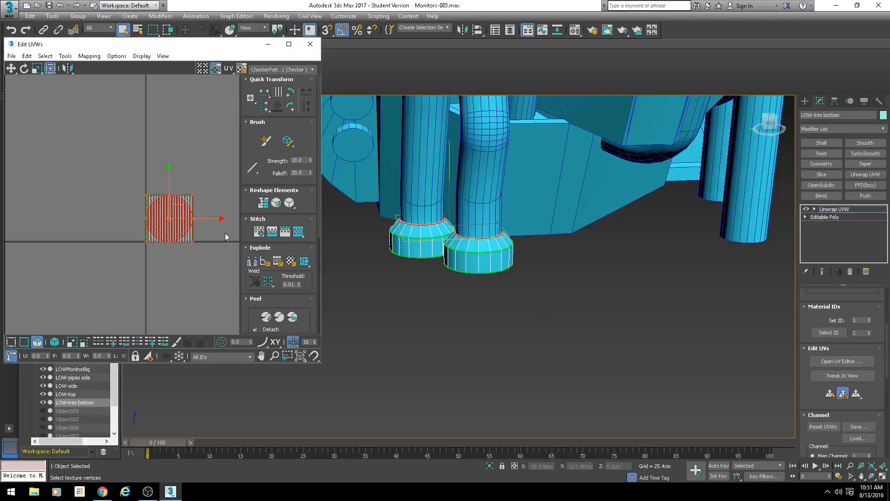
scroll(126, 295, up, 2)
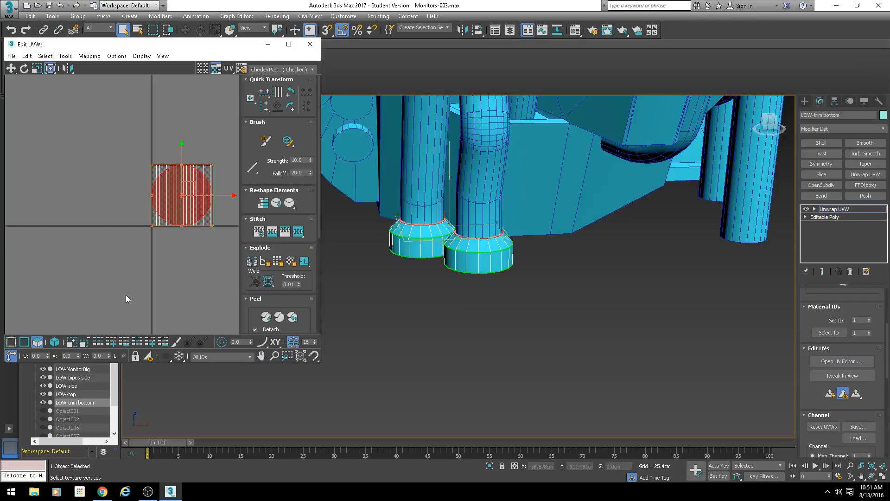
Clear the UV face selection and apply Flatten Mapping to the whole bottom trim
click(129, 235)
click(85, 56)
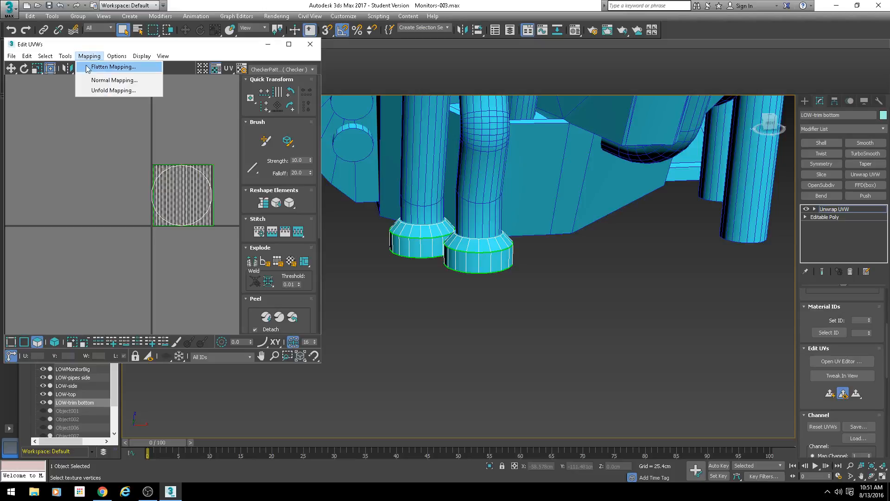
click(89, 67)
click(127, 61)
scroll(182, 174, up, 2)
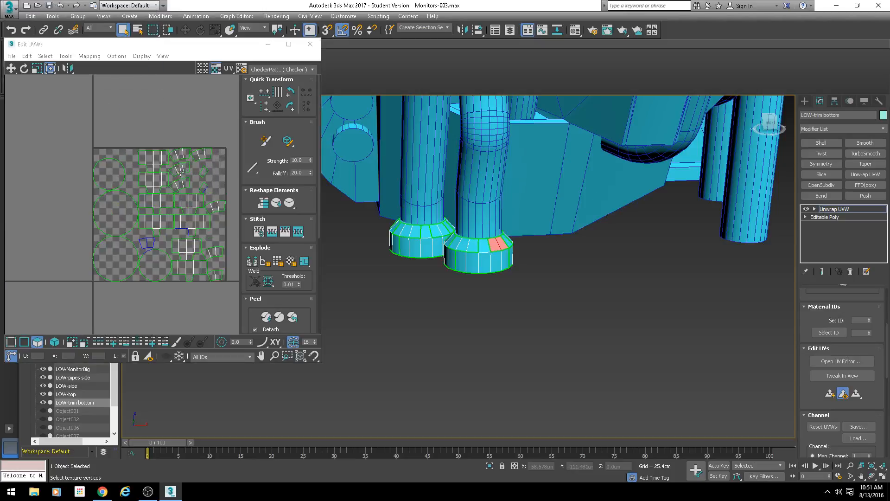
Select the circular bottom faces of both bottom-trim collars and move their UV circles outside the tile
scroll(495, 272, down, 5)
scroll(488, 260, up, 3)
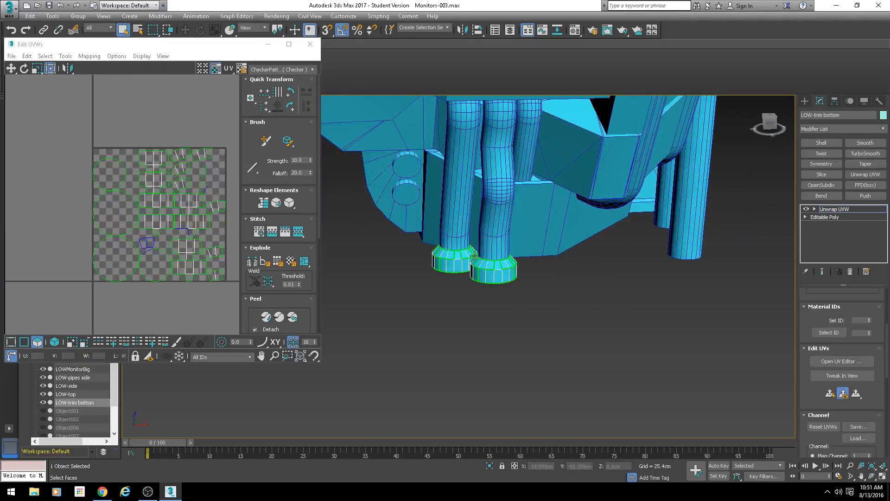
alt+middle_drag(474, 256, 468, 265)
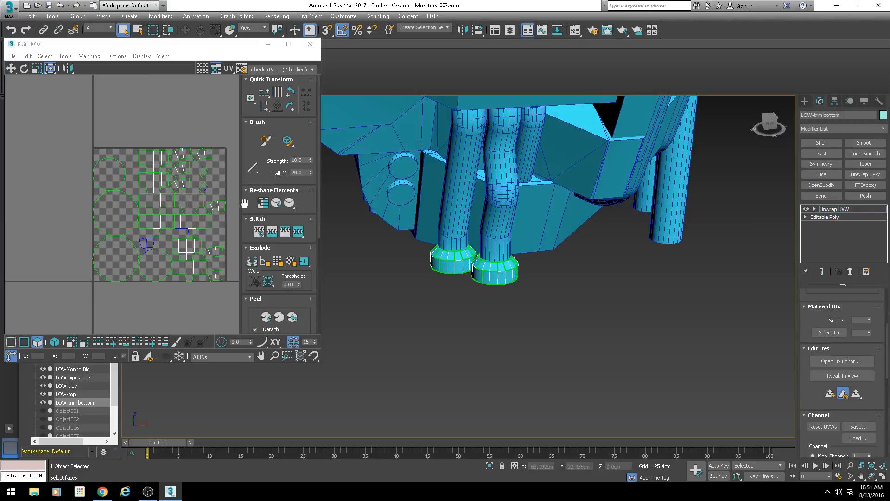
middle_drag(158, 177, 135, 141)
alt+middle_drag(459, 296, 451, 267)
click(449, 275)
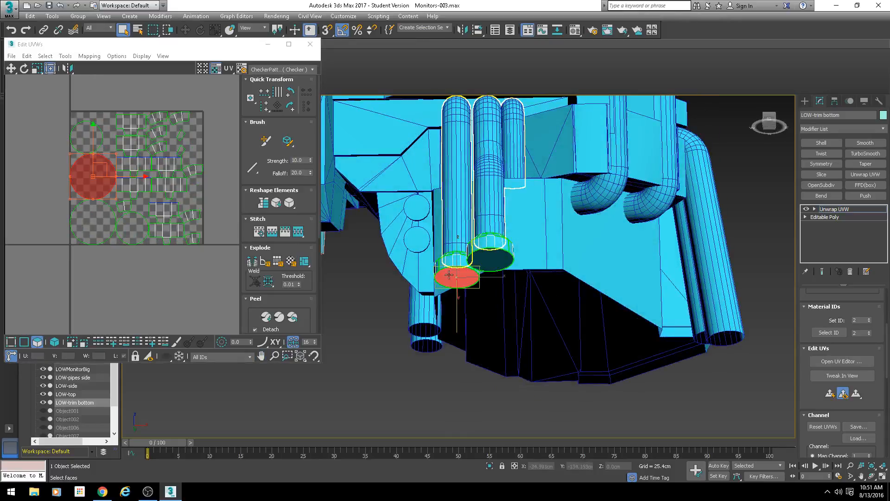
ctrl+click(490, 259)
scroll(104, 187, down, 3)
drag(109, 187, 36, 177)
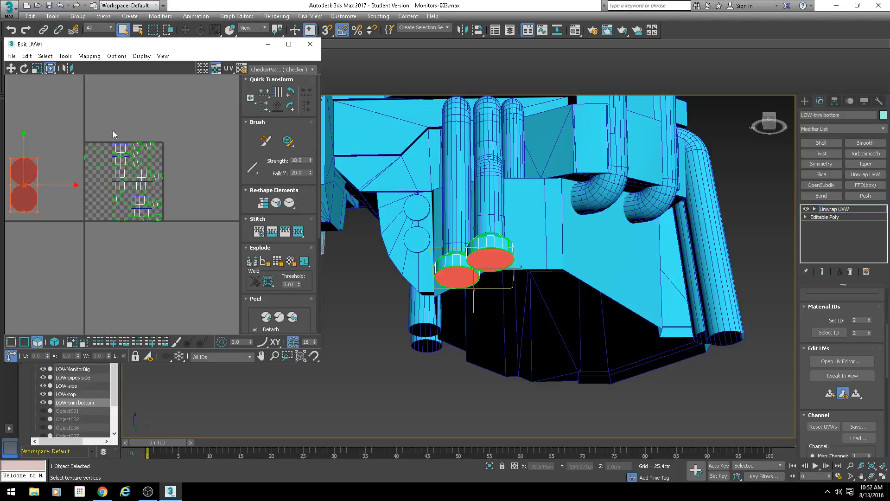
Select all remaining bottom-trim UV faces inside the tile and apply a planar projection to them
scroll(134, 137, up, 1)
drag(190, 115, 70, 262)
alt+middle_drag(482, 250, 648, 293)
scroll(505, 269, up, 4)
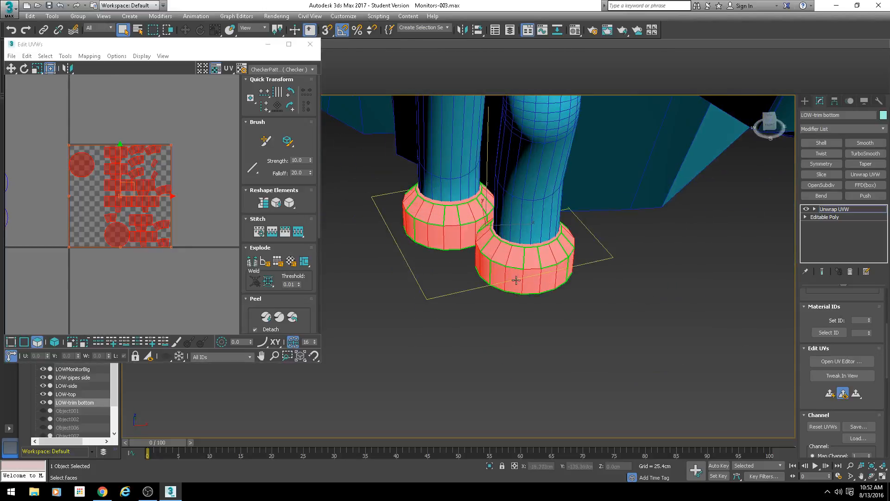
drag(805, 325, 804, 347)
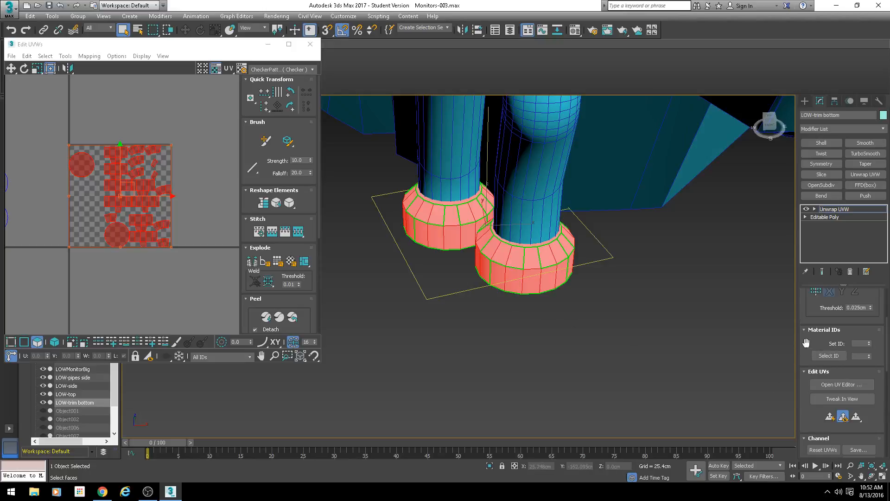
scroll(820, 371, down, 7)
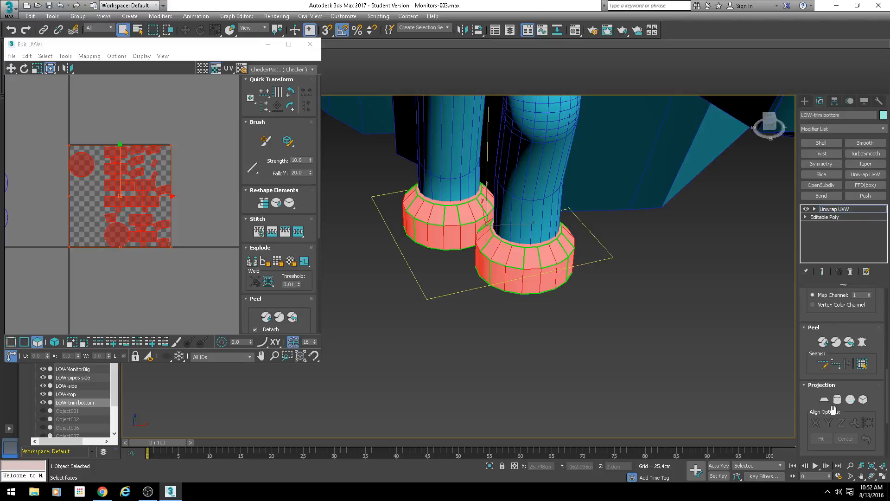
click(825, 400)
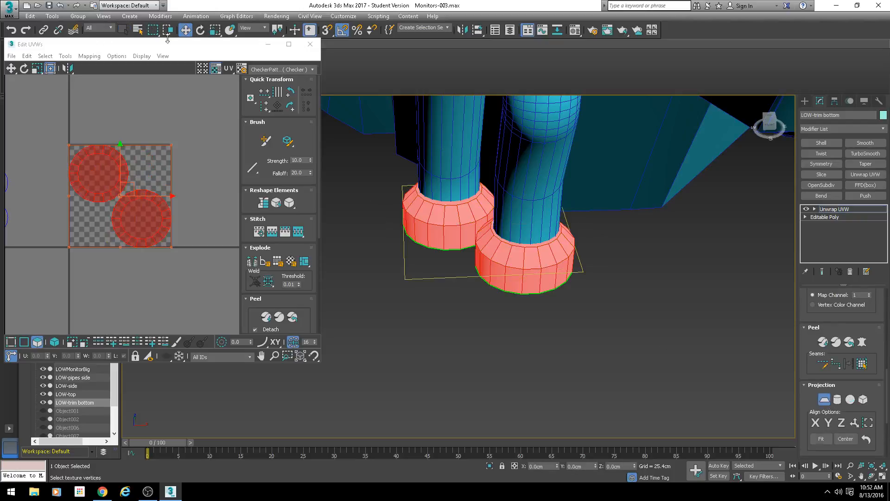
Relax the selected bottom-trim UVs by polygon angles
click(66, 56)
click(83, 210)
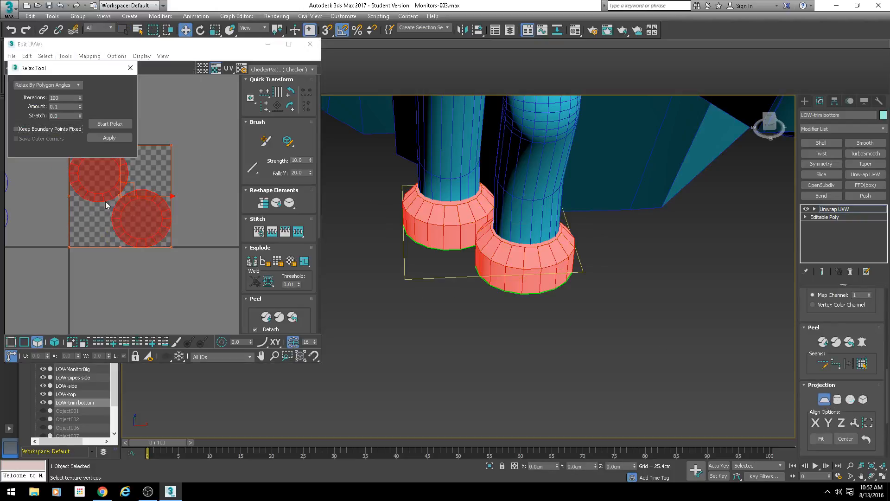
click(106, 138)
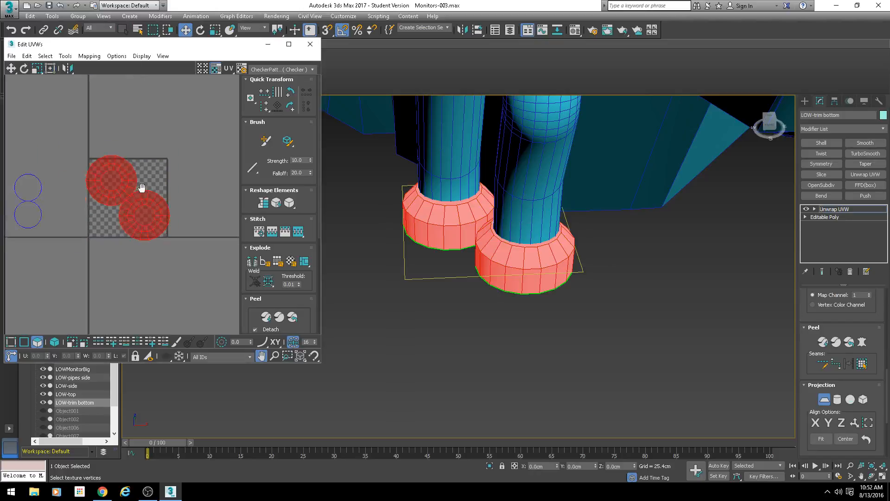
scroll(147, 183, down, 3)
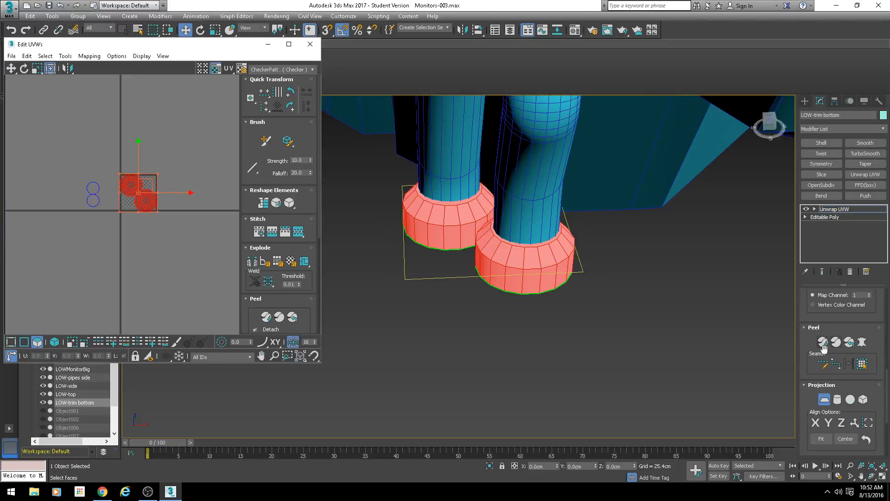
Leave planar mapping, move the relaxed collar UVs outside the tile, and select the UV circles of both bottom caps
click(825, 400)
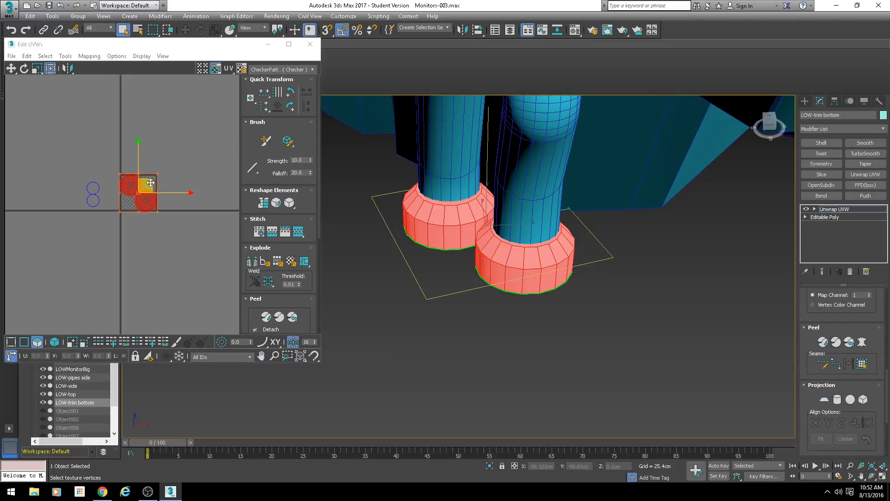
drag(151, 183, 85, 135)
click(93, 193)
Convert the bottom trim to Editable Poly and delete the selected circular bottom faces of both collars
right_click(518, 209)
mouse_move(556, 306)
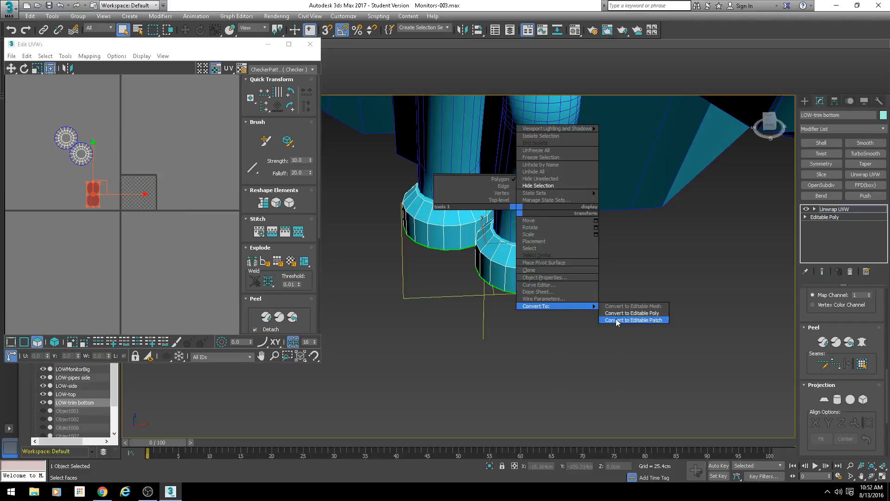
click(617, 320)
click(851, 307)
alt+middle_drag(564, 320, 546, 232)
key(Delete)
click(852, 304)
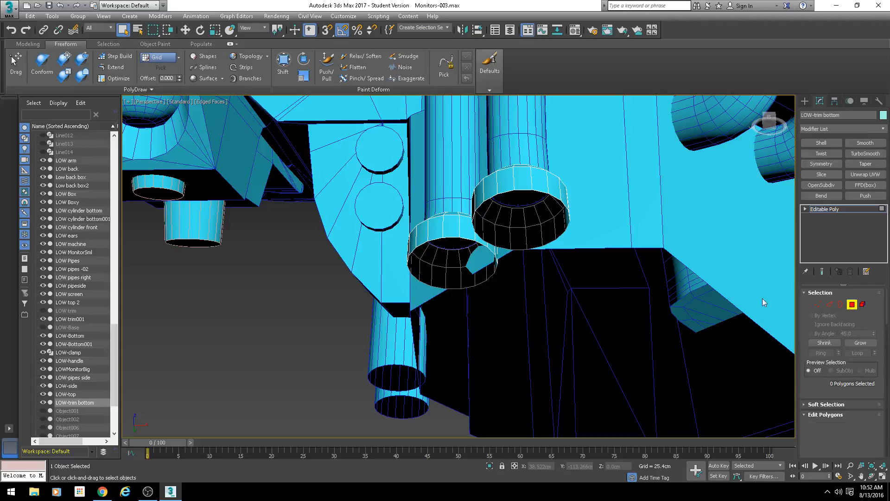
Hide the finished LOW-trim bottom object
scroll(762, 299, down, 5)
alt+middle_drag(580, 306, 543, 272)
right_click(543, 272)
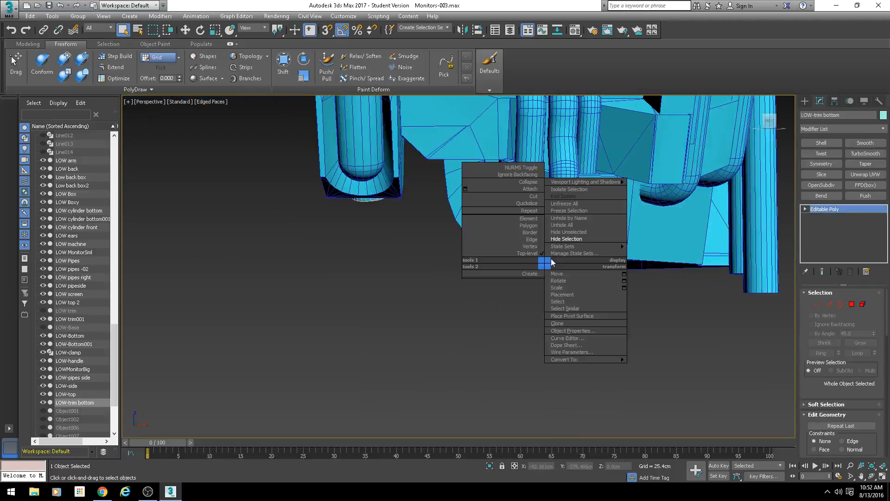
click(596, 237)
Add an Unwrap UVW modifier to the LOW pipes right object and open its UV editor
alt+middle_drag(596, 238, 459, 301)
click(520, 237)
click(552, 288)
scroll(588, 326, down, 4)
scroll(450, 301, up, 3)
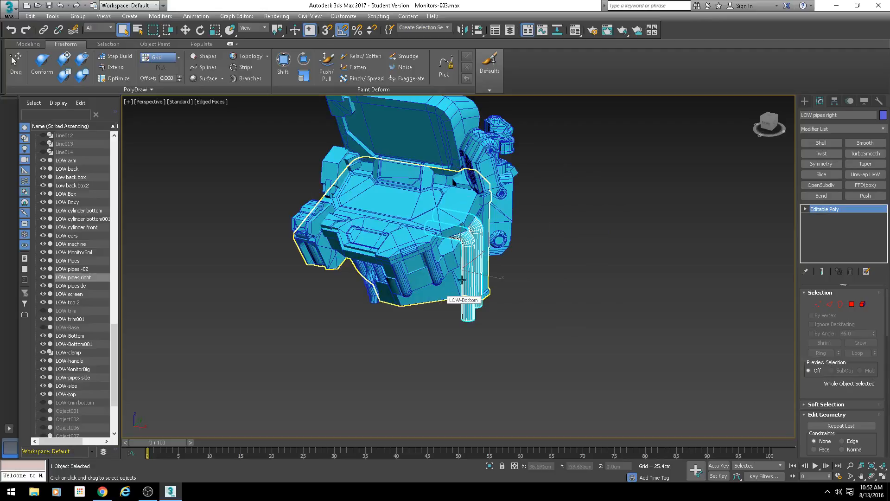
click(865, 175)
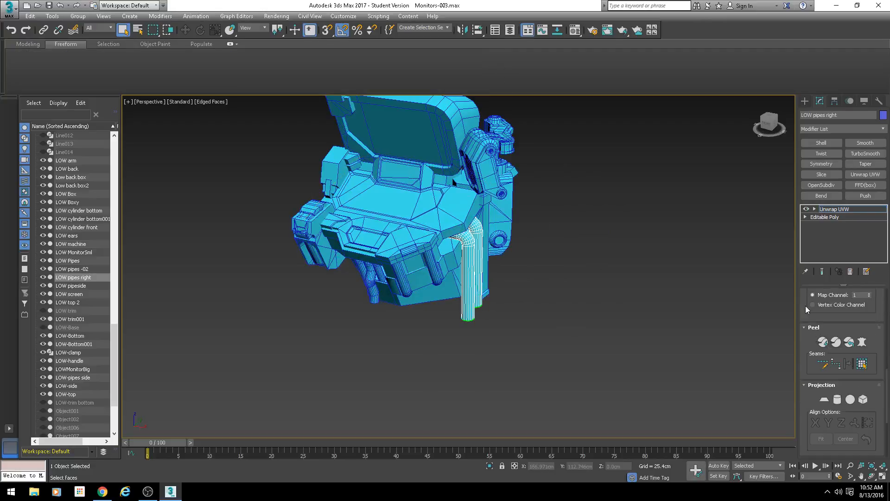
scroll(825, 401, up, 5)
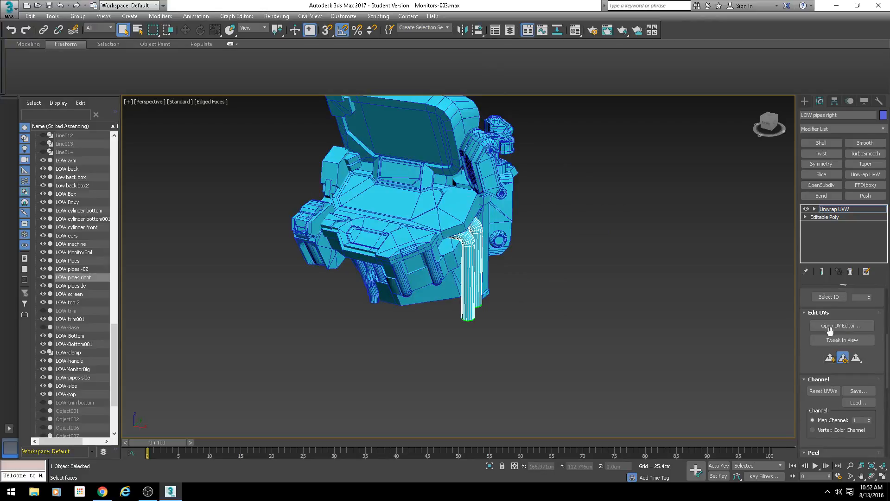
click(832, 327)
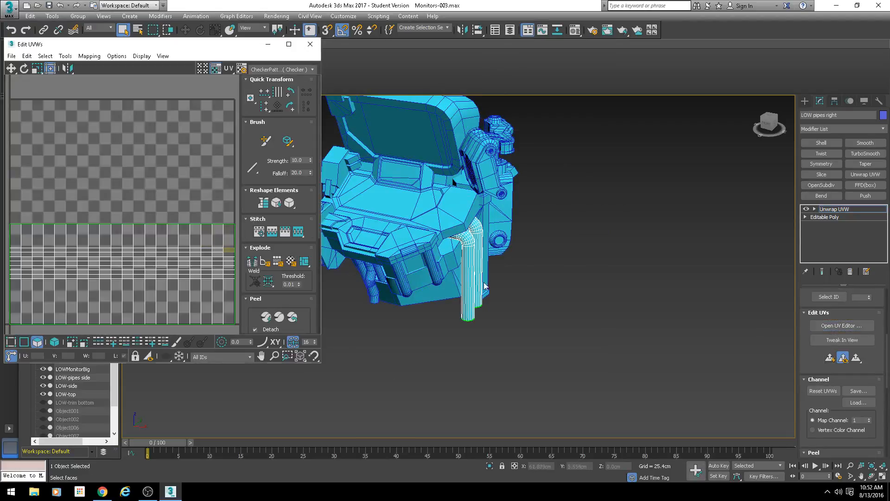
Display the Texture Checker map on the right pipes and select all of their UV faces
scroll(493, 290, up, 4)
scroll(494, 289, up, 3)
click(481, 279)
alt+middle_drag(481, 279, 463, 271)
middle_drag(158, 253, 146, 232)
scroll(146, 232, down, 2)
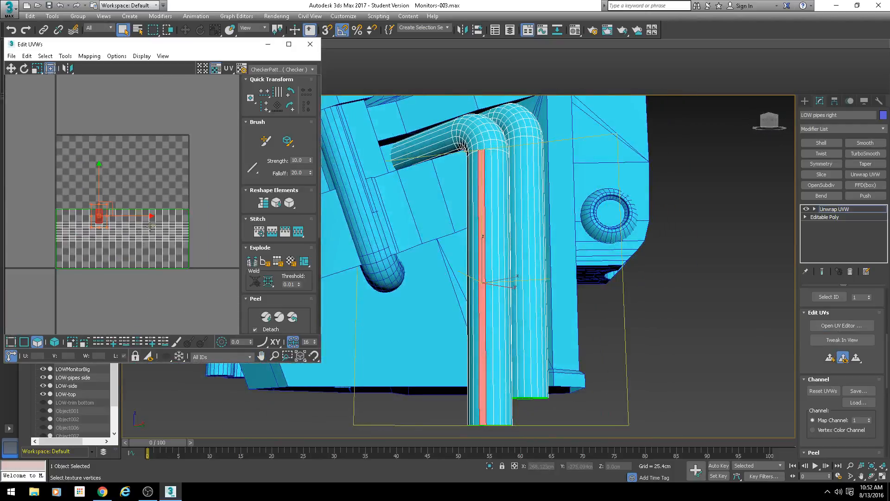
scroll(148, 232, up, 1)
click(279, 69)
click(278, 84)
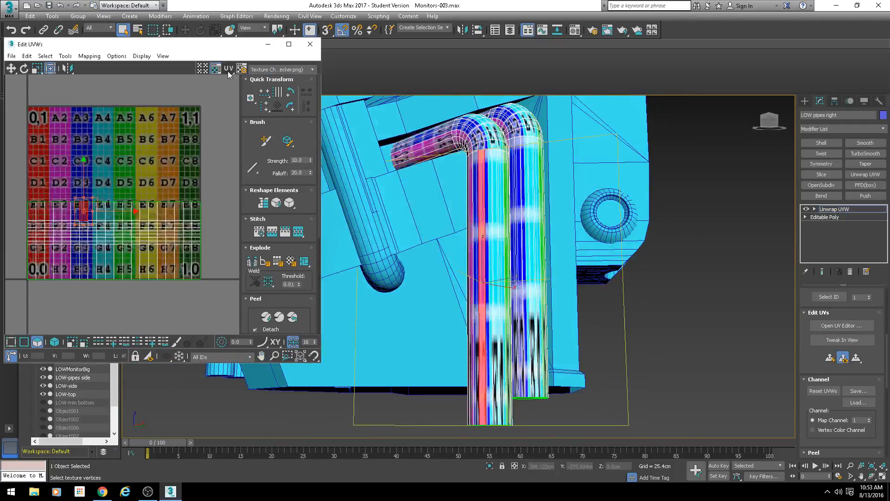
mouse_move(505, 232)
alt+middle_down()
mouse_move(518, 214)
mouse_move(506, 218)
alt+middle_up()
scroll(182, 183, down, 2)
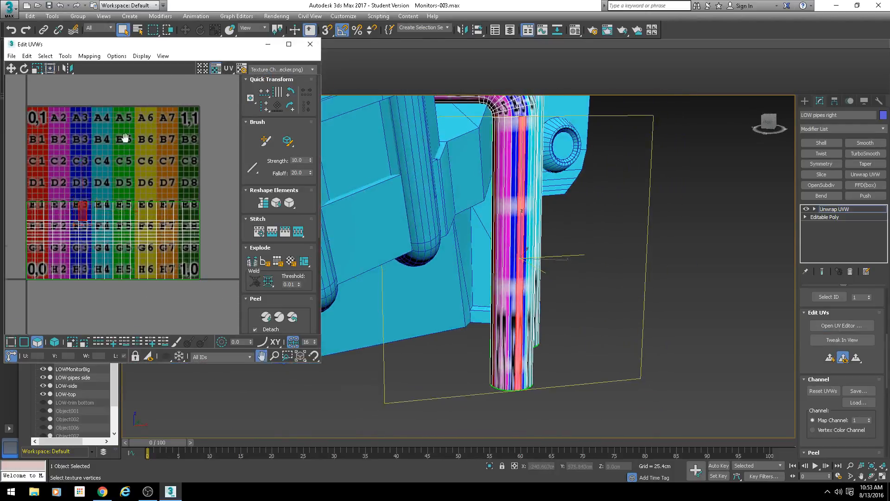
drag(36, 238, 36, 236)
scroll(43, 158, down, 3)
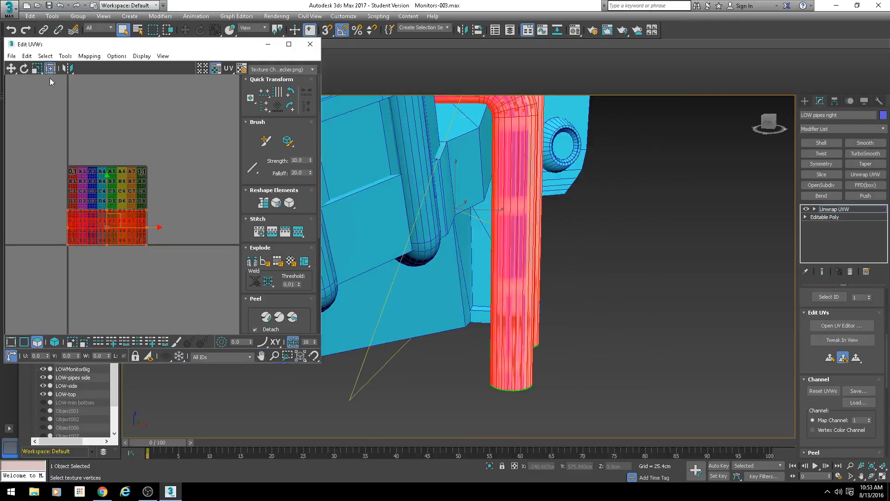
Try to reshape the pipe UVs into a tall narrow strip and undo the scaling
drag(145, 210, 85, 138)
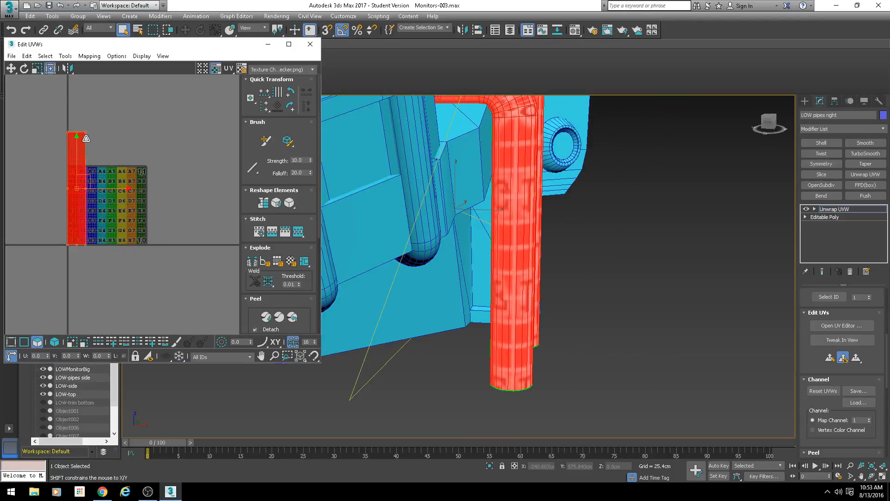
middle_drag(510, 148, 508, 234)
scroll(508, 234, up, 5)
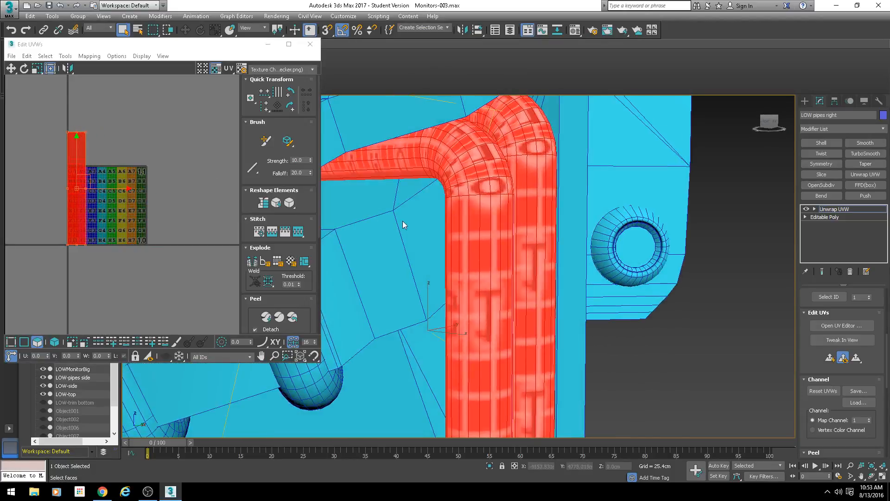
key(ctrl+z)
key(ctrl+z)
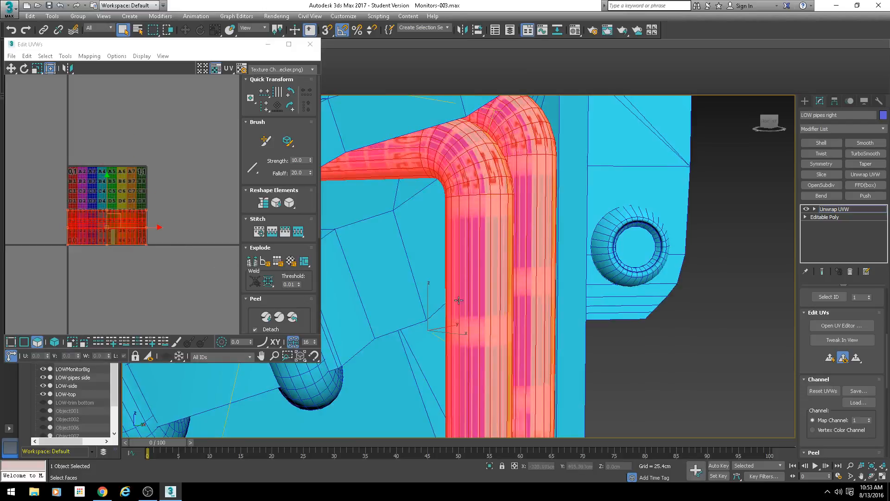
Turn off selected-face shading and scale the pipe UVs into a narrow strip extending far above the tile
scroll(557, 324, down, 4)
mouse_move(558, 329)
middle_down()
mouse_move(555, 307)
mouse_move(526, 292)
middle_up()
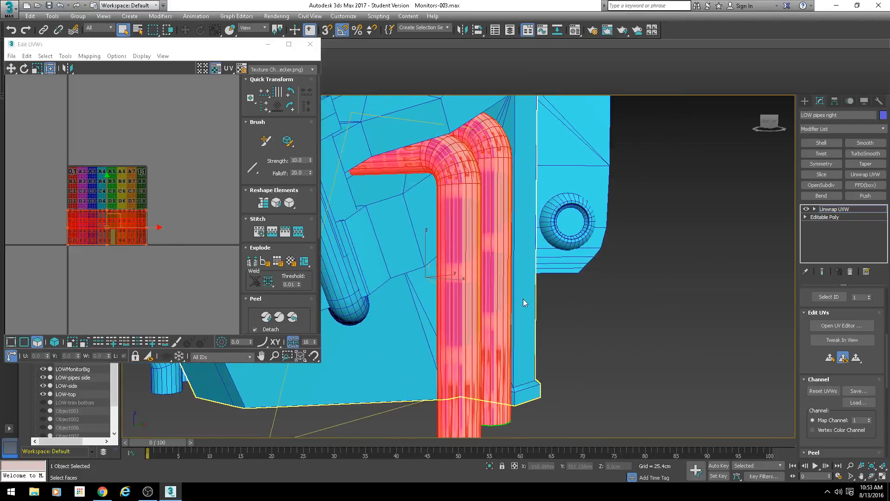
key(F2)
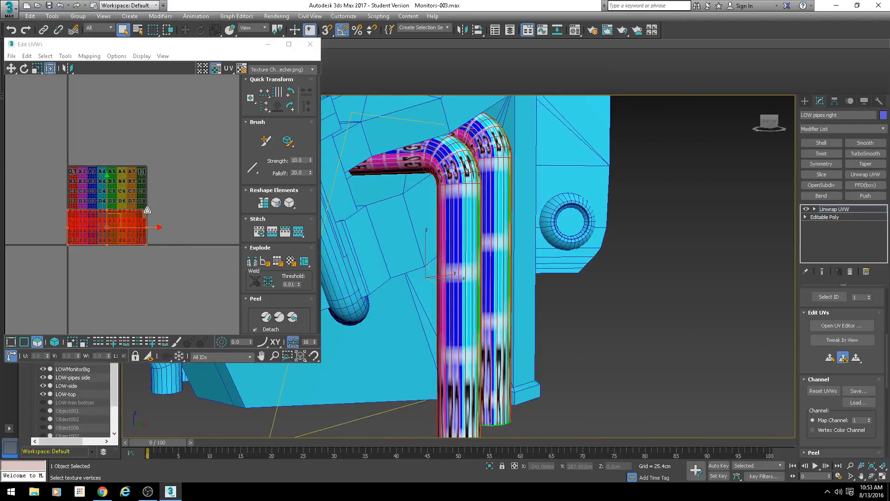
drag(147, 210, 97, 145)
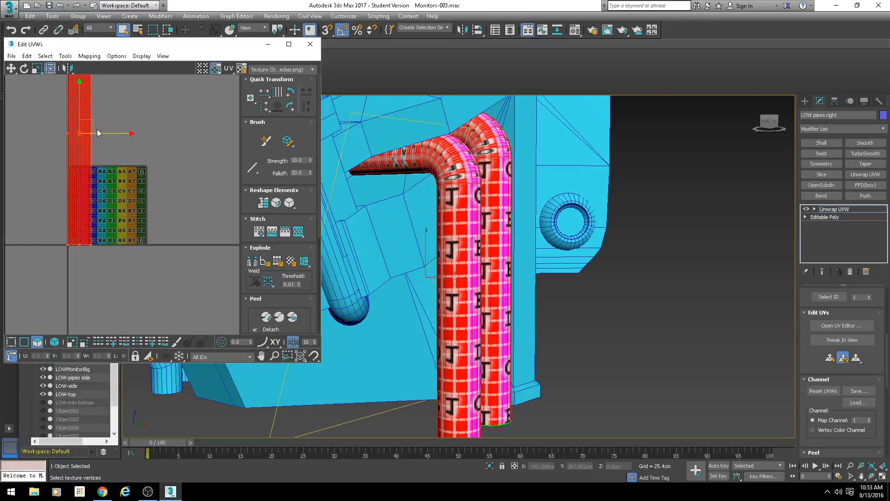
middle_drag(106, 160, 117, 302)
drag(101, 161, 106, 159)
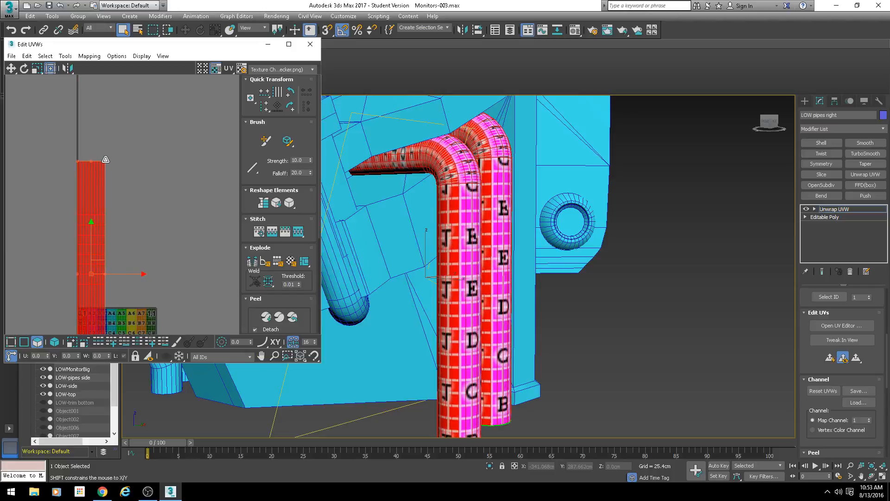
Move the bottom row of UV vertices up to the tile's top edge to reduce stretching on the pipes' upper ends
scroll(114, 180, up, 2)
middle_drag(419, 175, 415, 201)
scroll(415, 201, up, 4)
scroll(415, 201, up, 2)
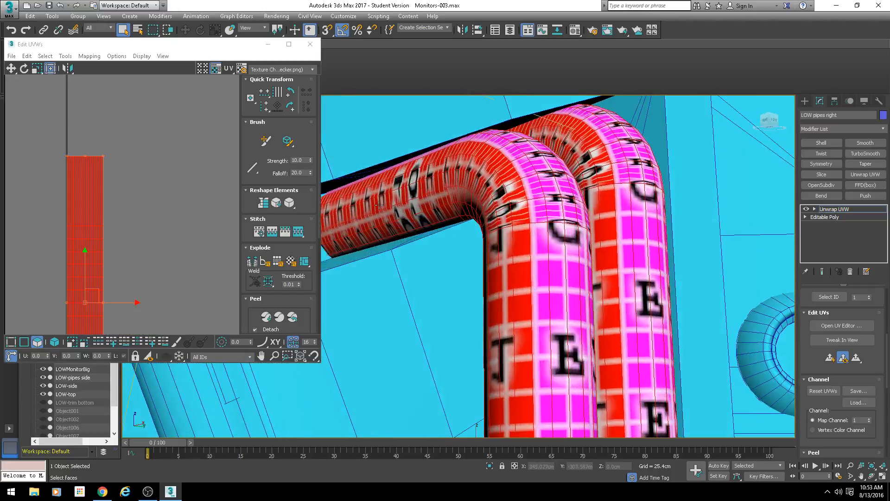
scroll(136, 247, down, 4)
key(1)
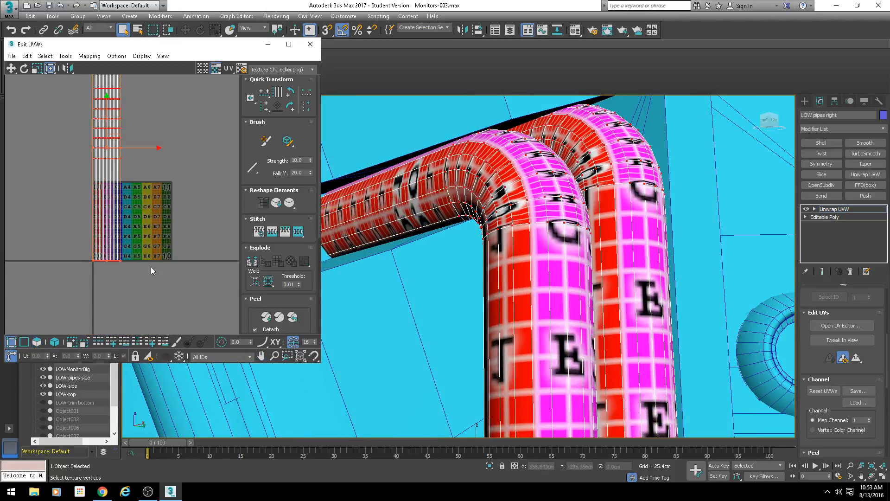
drag(151, 266, 104, 144)
scroll(109, 249, up, 2)
Select the UV faces of the pipe bends and scale them vertically to about a quarter of their height
click(37, 342)
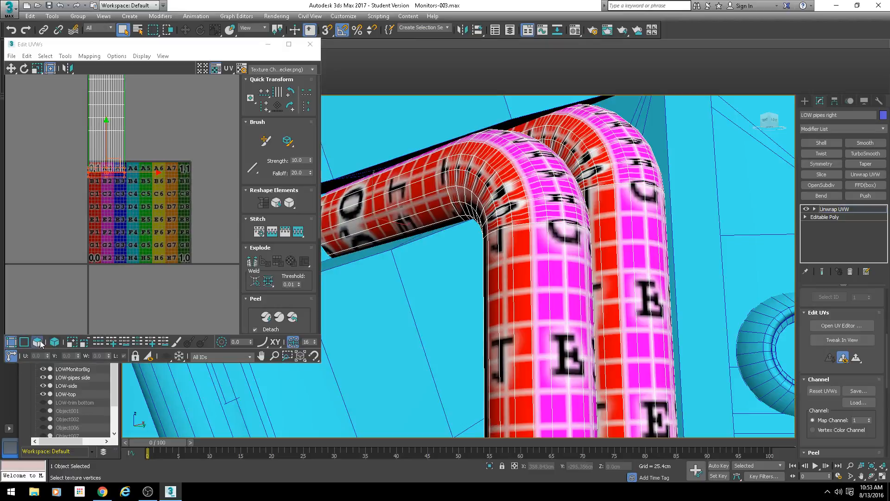
alt+middle_drag(422, 216, 484, 212)
middle_drag(170, 145, 173, 202)
middle_drag(140, 148, 144, 167)
drag(80, 197, 79, 197)
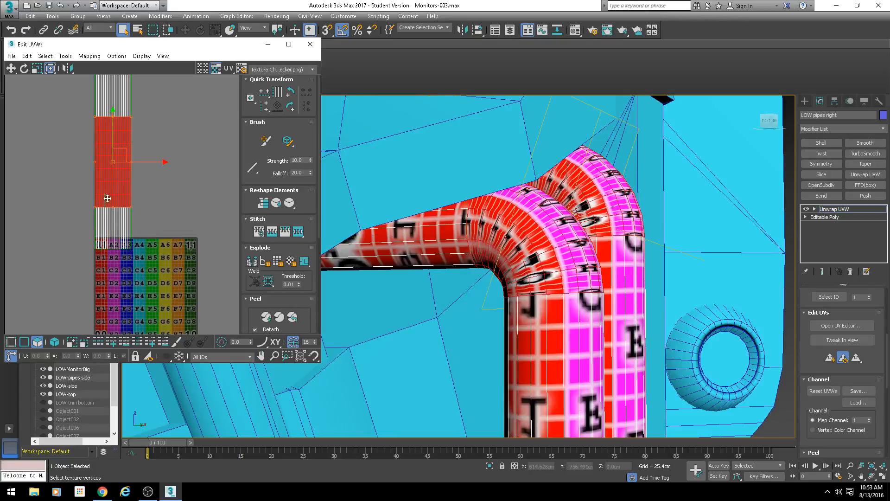
middle_drag(38, 110, 38, 150)
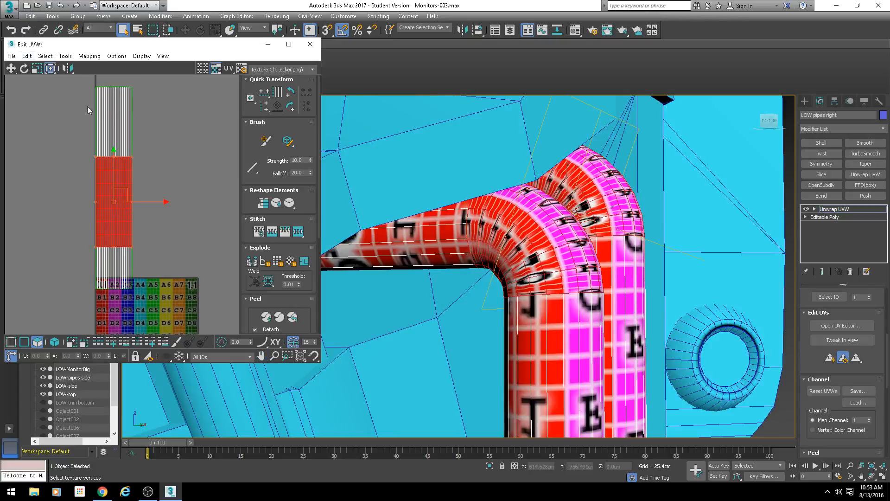
click(49, 69)
drag(131, 248, 135, 180)
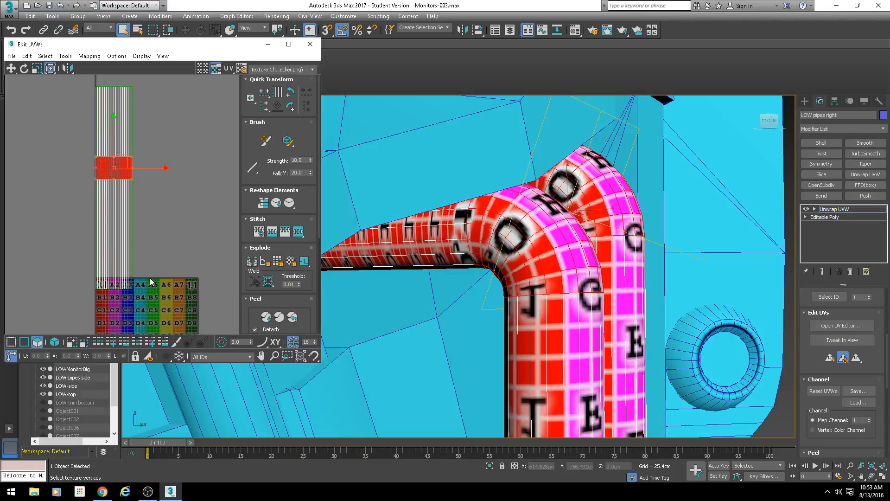
Select the strip's bottom row of UV vertices and move it up closer to the shortened bend section
key(1)
drag(157, 272, 90, 303)
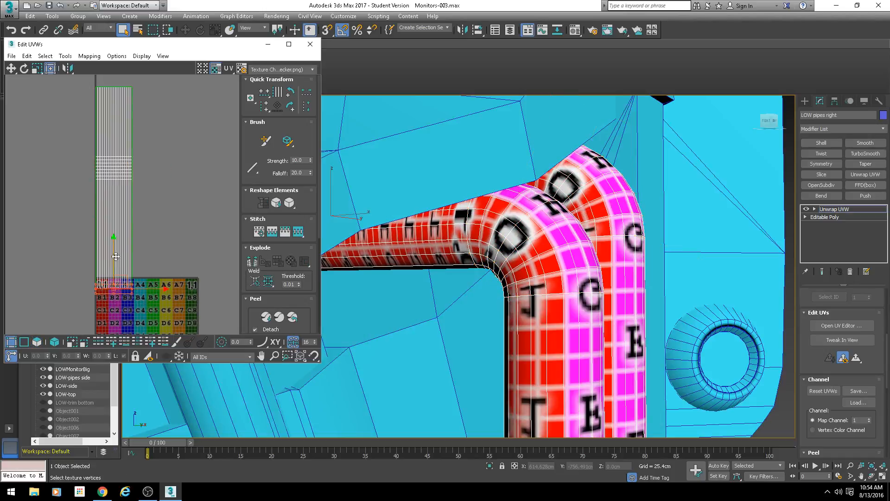
drag(115, 256, 115, 180)
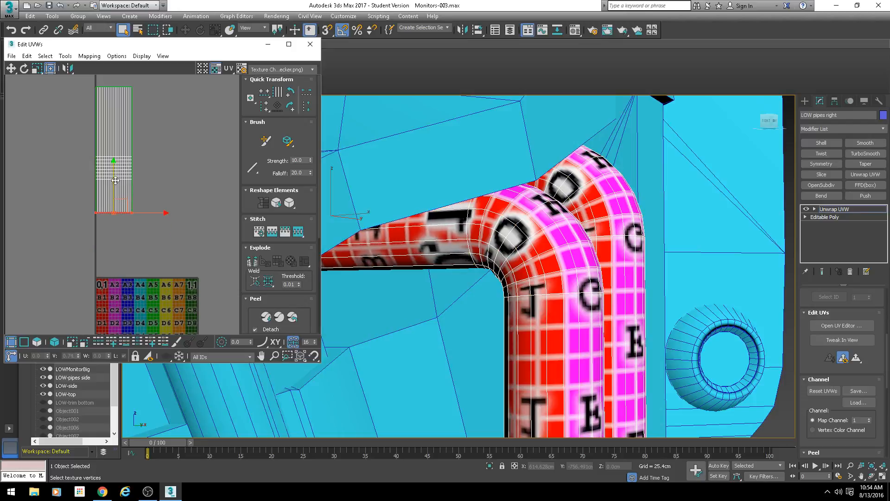
Inspect the checker pattern on the right pipes from several angles, including the bends and the open lower ends
scroll(503, 273, down, 5)
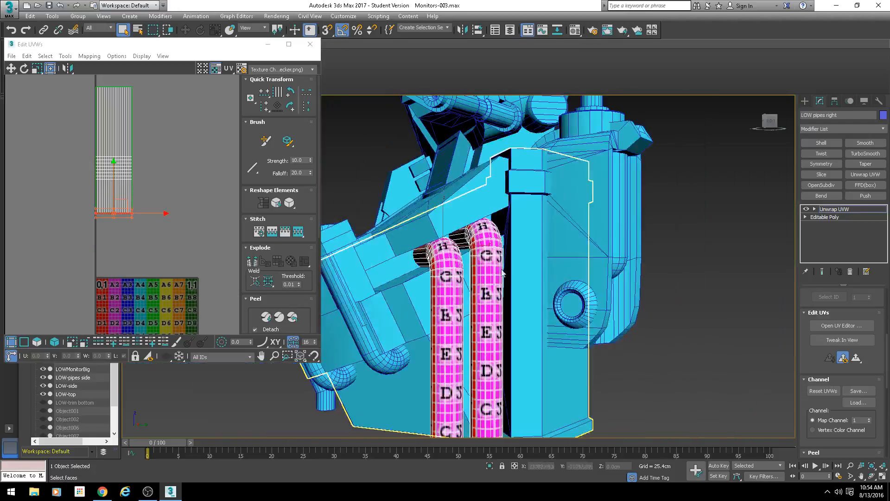
scroll(503, 274, down, 4)
alt+middle_drag(487, 265, 542, 315)
scroll(166, 180, up, 2)
scroll(528, 263, up, 2)
scroll(424, 274, up, 2)
scroll(552, 272, up, 3)
scroll(560, 268, down, 3)
alt+middle_drag(536, 263, 526, 281)
scroll(531, 242, up, 3)
alt+middle_drag(516, 240, 465, 136)
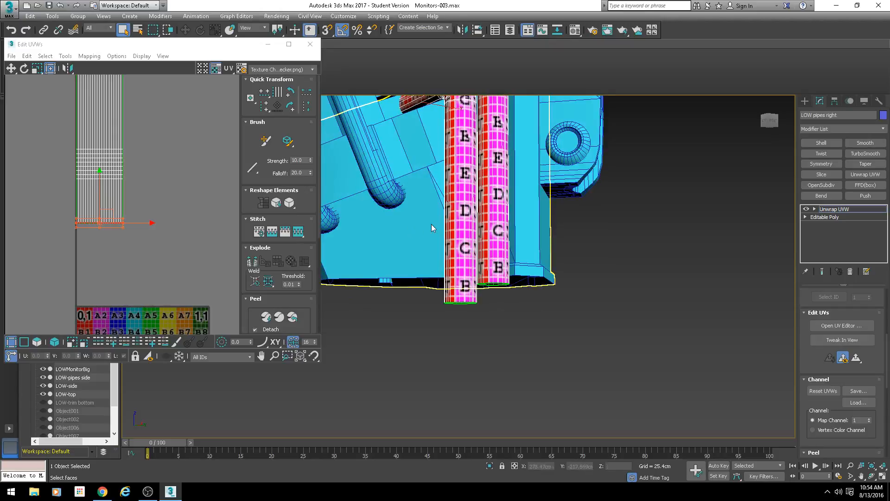
scroll(431, 223, down, 3)
alt+middle_drag(431, 224, 481, 215)
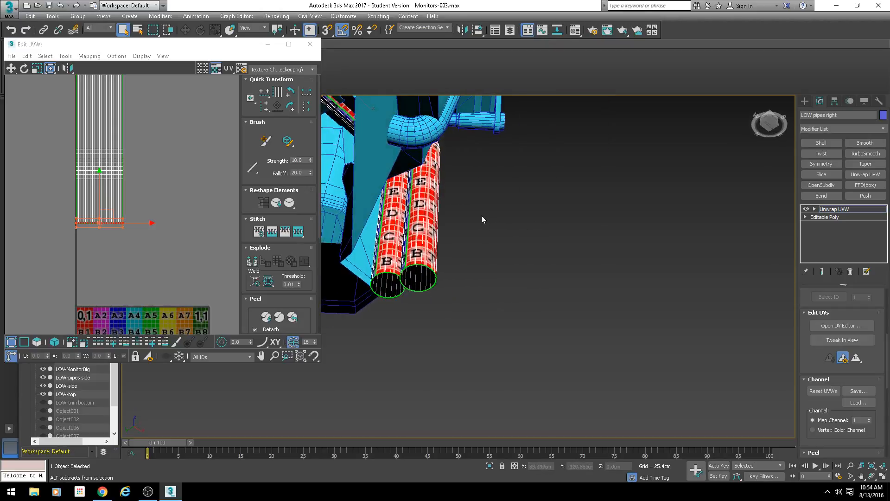
Select one right pipe's overlapping UV shell and move it horizontally clear of the other pipe's shell
scroll(204, 212, down, 2)
middle_drag(182, 197, 182, 228)
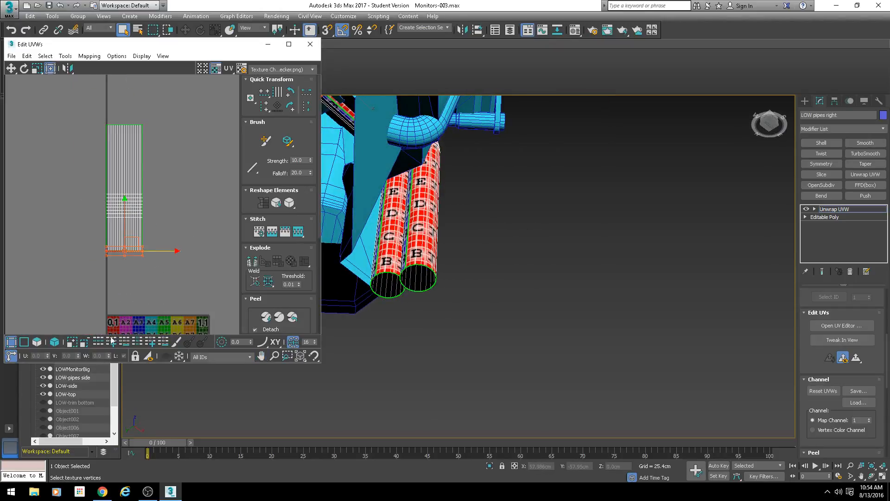
click(38, 342)
click(136, 247)
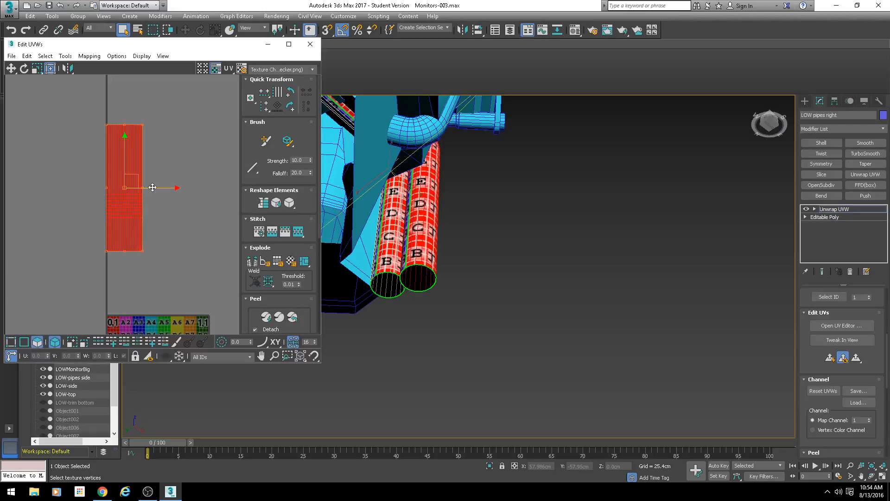
drag(152, 187, 210, 188)
scroll(420, 249, up, 2)
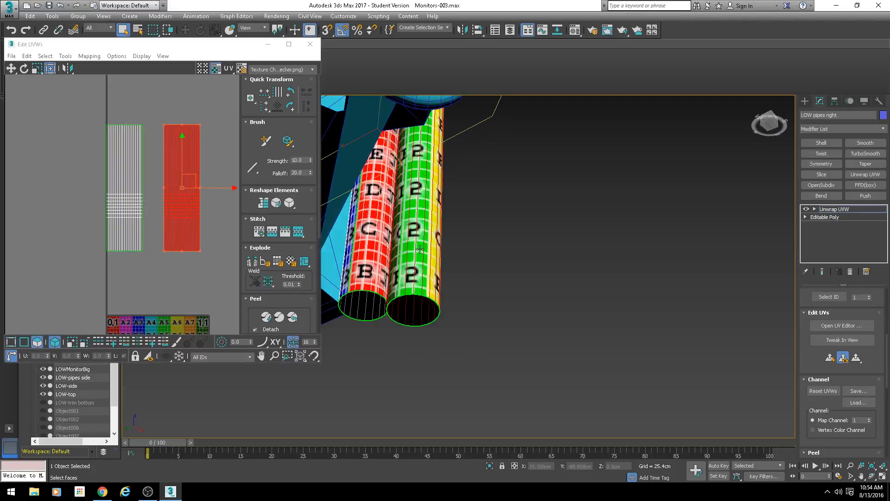
Switch the UV editor's displayed texture to CheckerPattern (Checker)
click(266, 70)
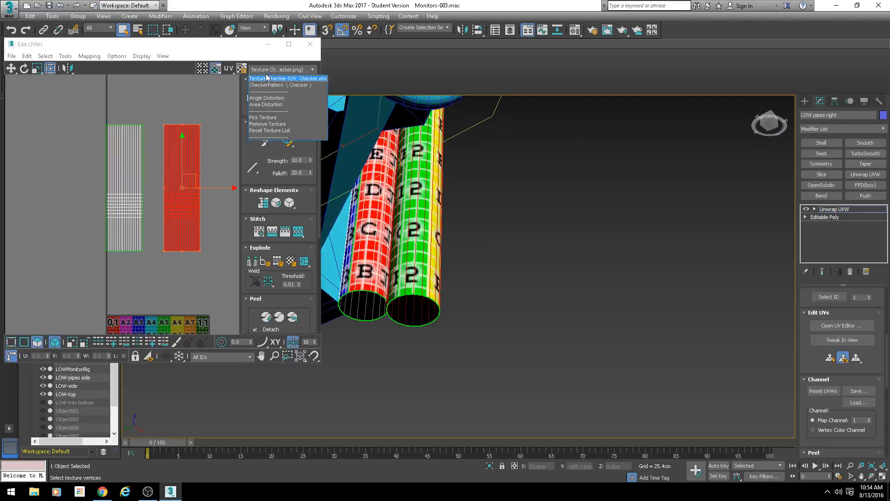
click(263, 75)
click(263, 70)
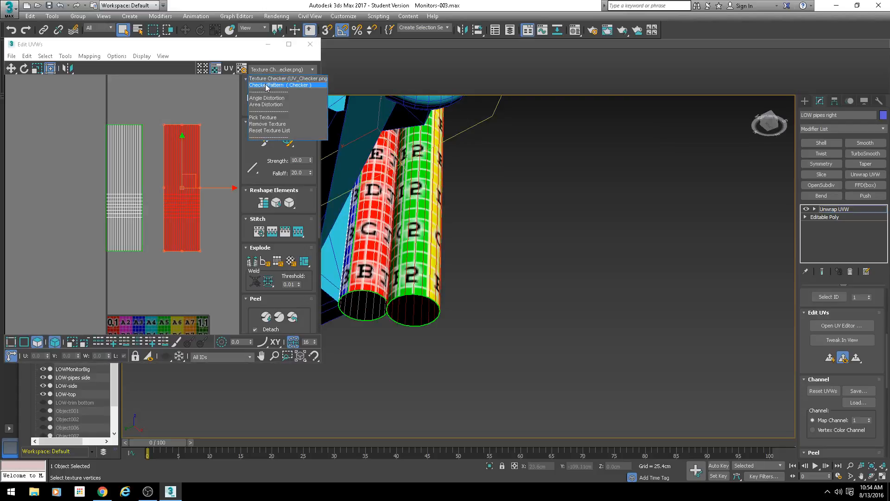
click(266, 85)
alt+middle_drag(443, 244, 417, 254)
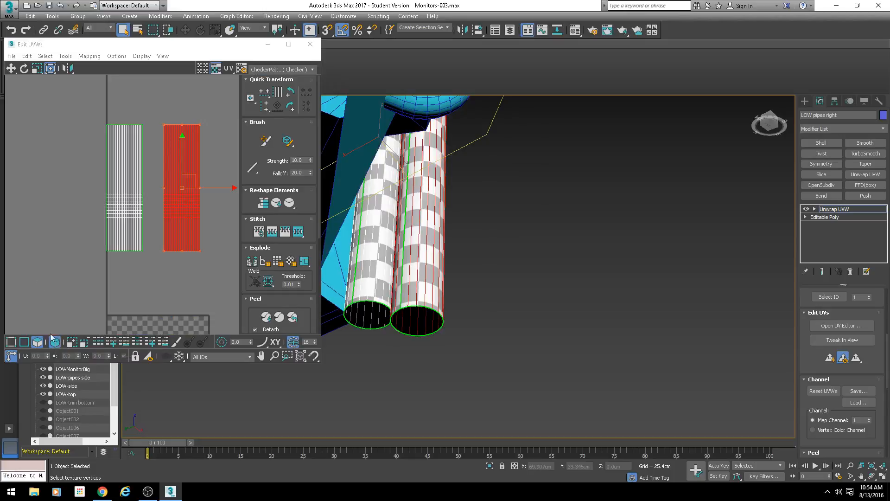
Select part of the moved shell's UV faces to locate the matching side and seam on the pipe
click(205, 129)
drag(201, 233, 188, 262)
alt+middle_drag(417, 253, 464, 250)
drag(223, 103, 179, 259)
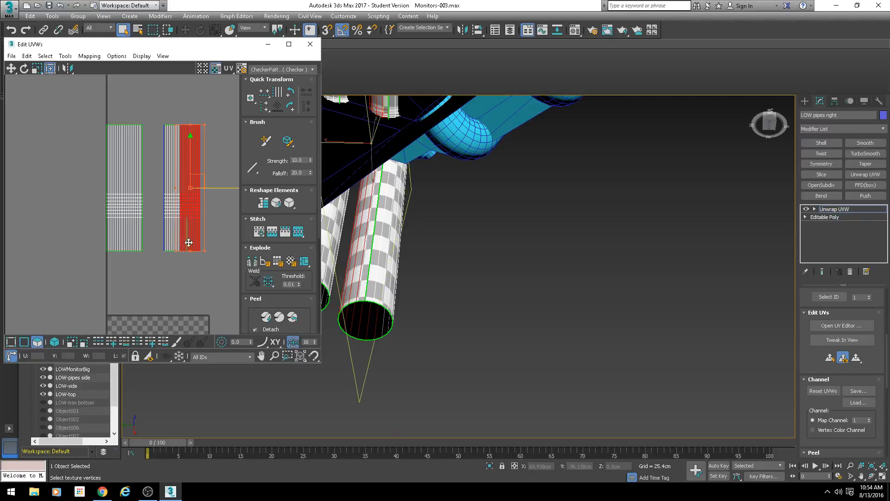
click(191, 110)
Select the rightmost columns of UV faces on the moved shell and shade the selected faces on the pipe
scroll(188, 118, up, 5)
scroll(206, 81, down, 2)
middle_drag(205, 122, 200, 93)
click(200, 106)
drag(221, 88, 202, 321)
mouse_move(355, 291)
middle_down()
mouse_move(366, 278)
mouse_move(407, 277)
middle_up()
key(F2)
scroll(446, 302, down, 4)
mouse_move(447, 302)
alt+middle_down()
mouse_move(512, 330)
mouse_move(493, 290)
alt+middle_up()
scroll(493, 290, up, 5)
alt+middle_drag(465, 225, 445, 260)
scroll(424, 233, down, 4)
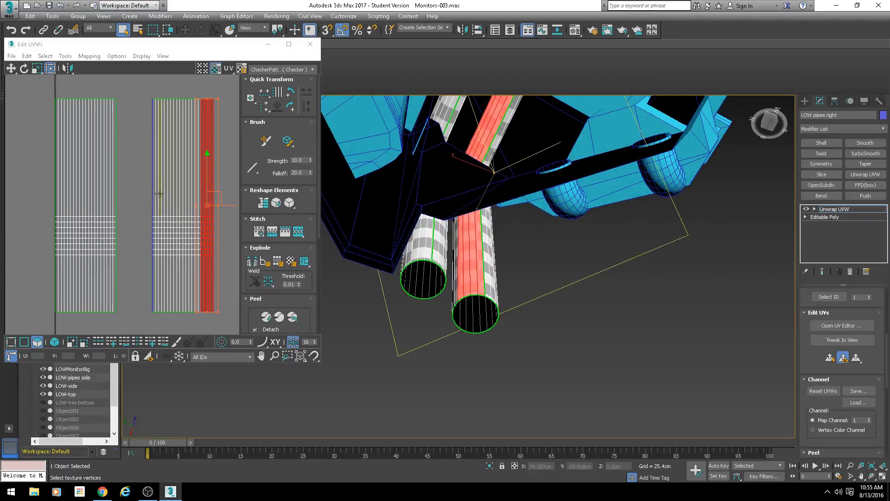
Detach the selected strip of UV faces and move it horizontally away from its shell
scroll(160, 193, down, 4)
click(66, 56)
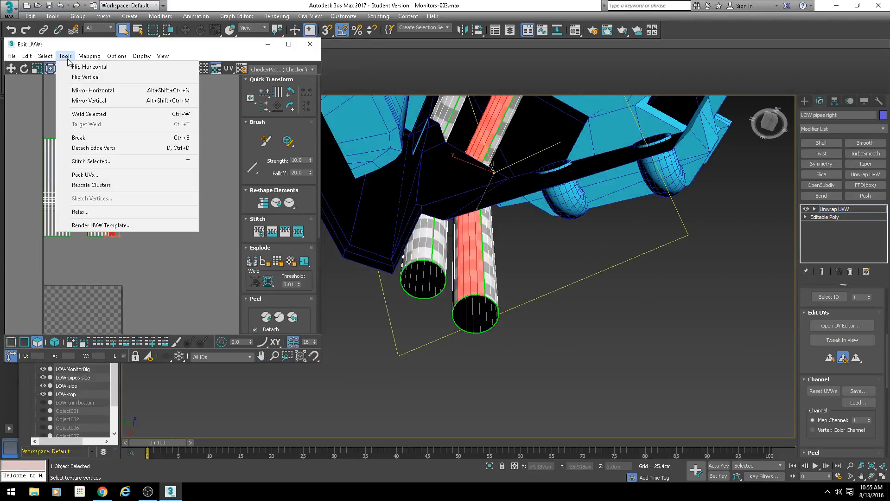
click(90, 147)
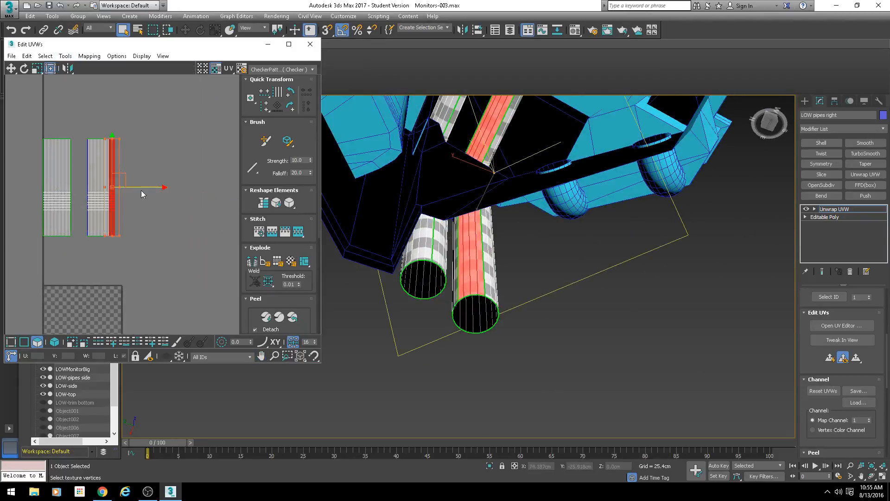
drag(141, 190, 164, 190)
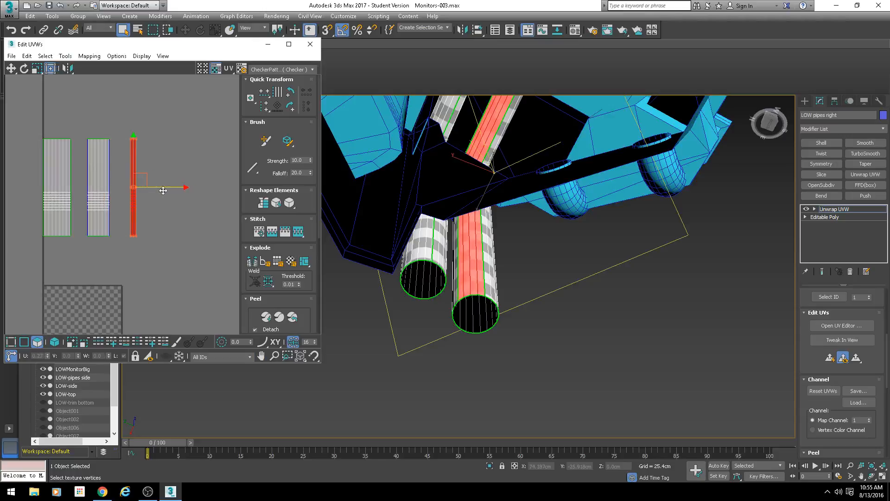
Stitch the detached strip's right edge to the opposite side of its shell, with Align Clusters and Scale Clusters enabled
click(24, 342)
click(135, 224)
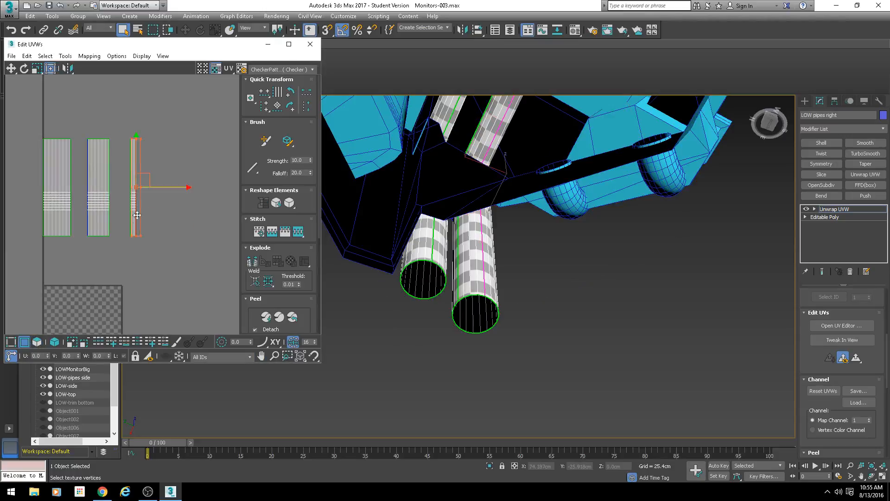
middle_drag(159, 229, 152, 240)
key(s)
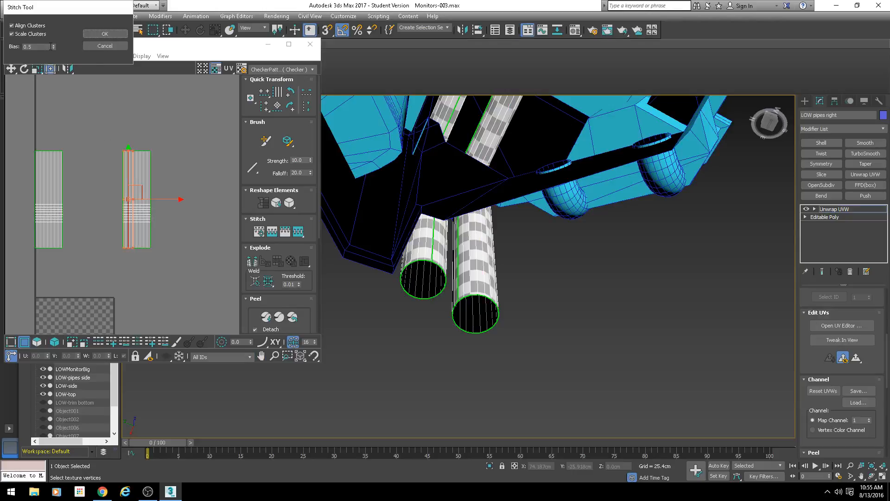
right_click(54, 47)
click(96, 35)
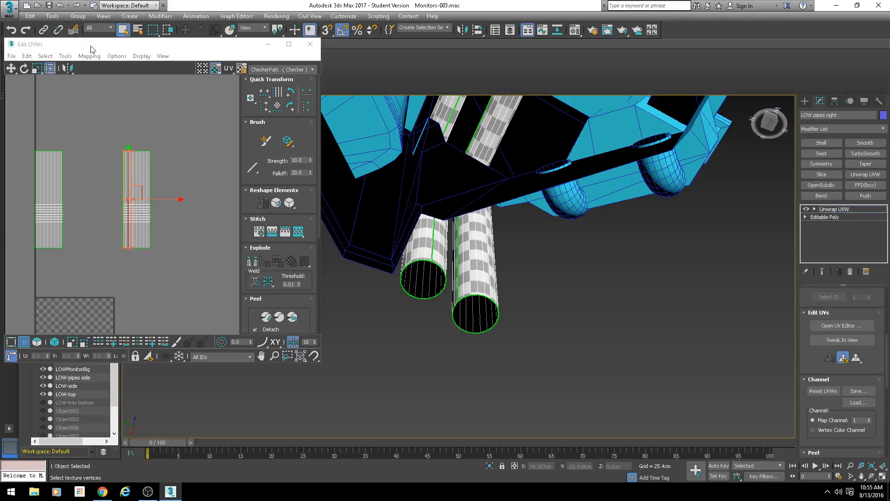
scroll(130, 173, up, 2)
click(96, 185)
alt+middle_drag(425, 277, 396, 265)
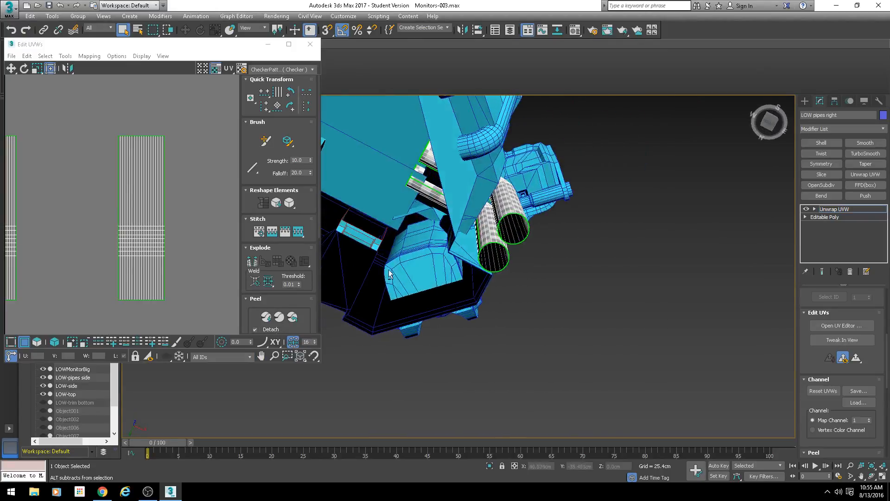
Select the rightmost columns of UV faces on the other pipe's shell, checking their location on the pipe
middle_drag(180, 264, 262, 265)
scroll(232, 262, down, 2)
click(37, 343)
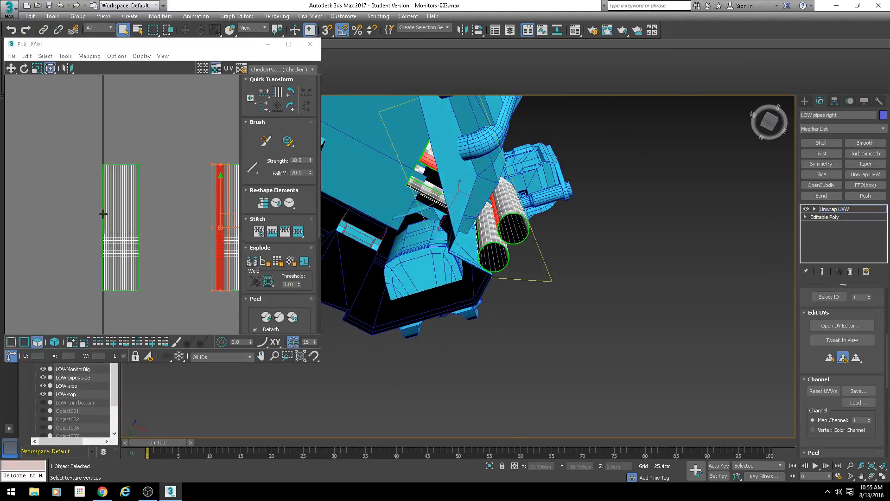
drag(68, 161, 113, 334)
alt+middle_drag(477, 252, 485, 258)
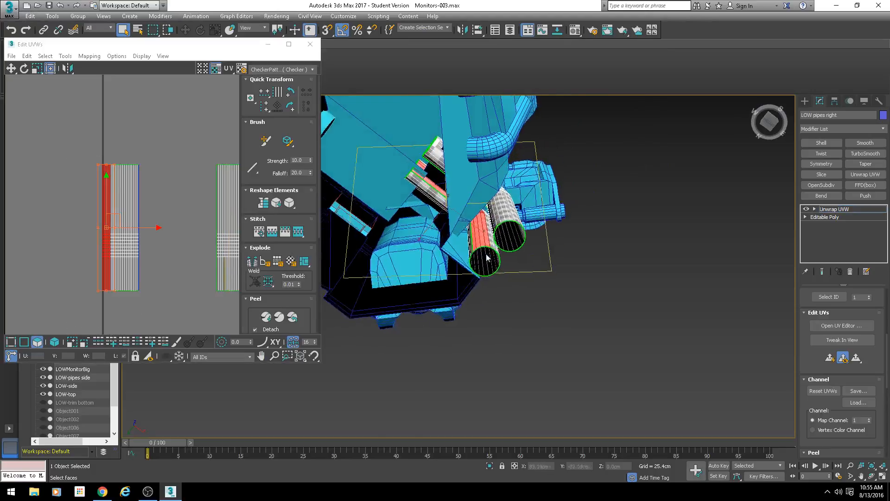
scroll(485, 258, up, 3)
drag(177, 131, 128, 299)
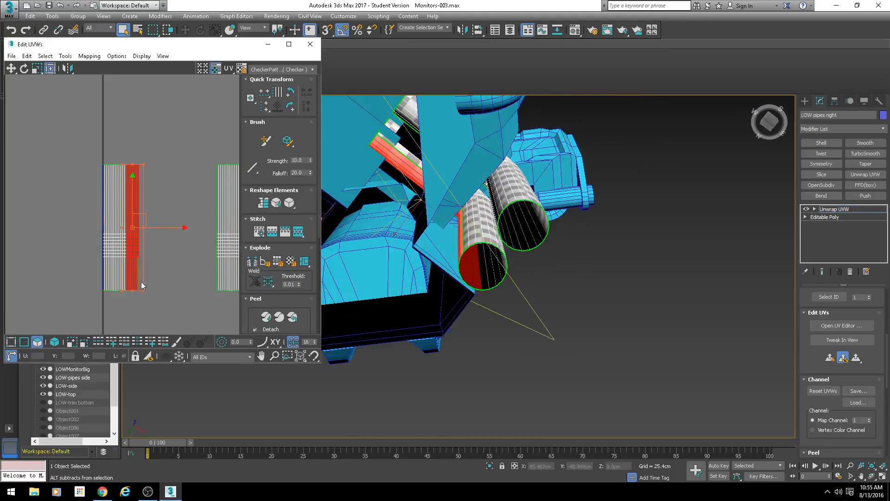
middle_drag(141, 282, 145, 280)
drag(141, 303, 135, 304)
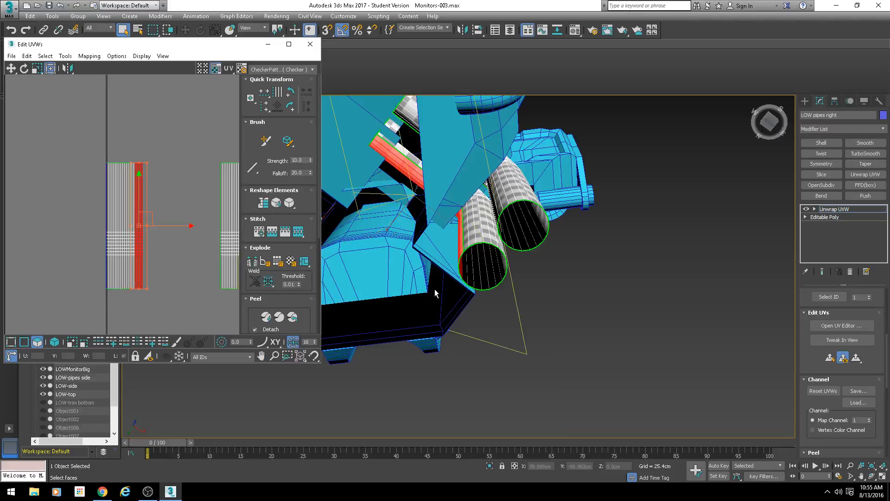
alt+middle_drag(434, 288, 514, 291)
scroll(129, 224, up, 5)
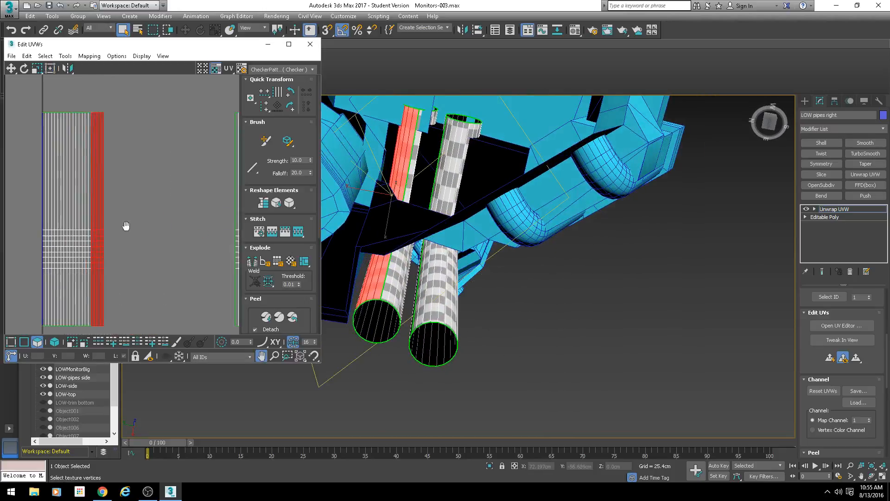
Separate the selected strip from the other pipe's shell and stitch its outer edge to the shell's opposite side
drag(118, 215, 146, 215)
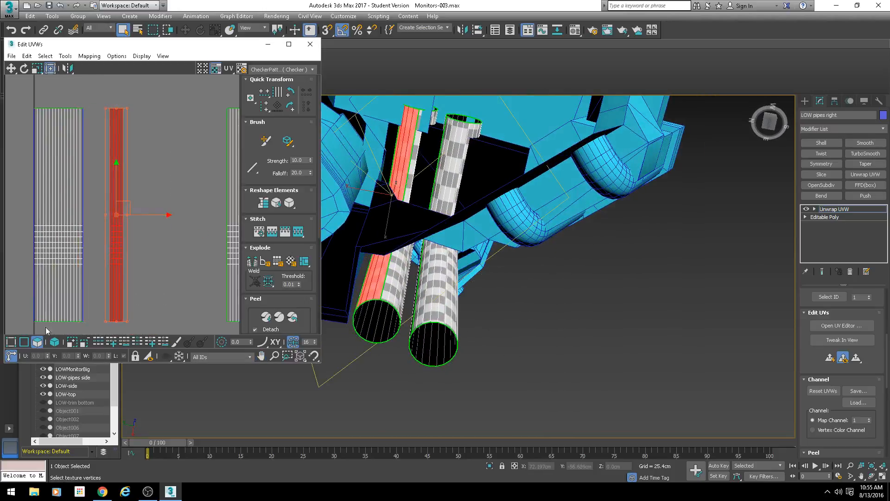
click(119, 271)
double_click(124, 274)
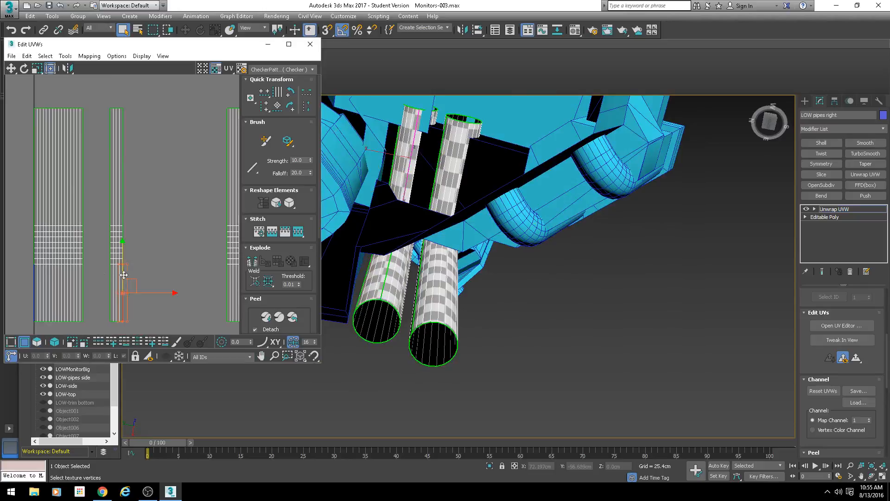
key(s)
key(Return)
scroll(421, 287, down, 5)
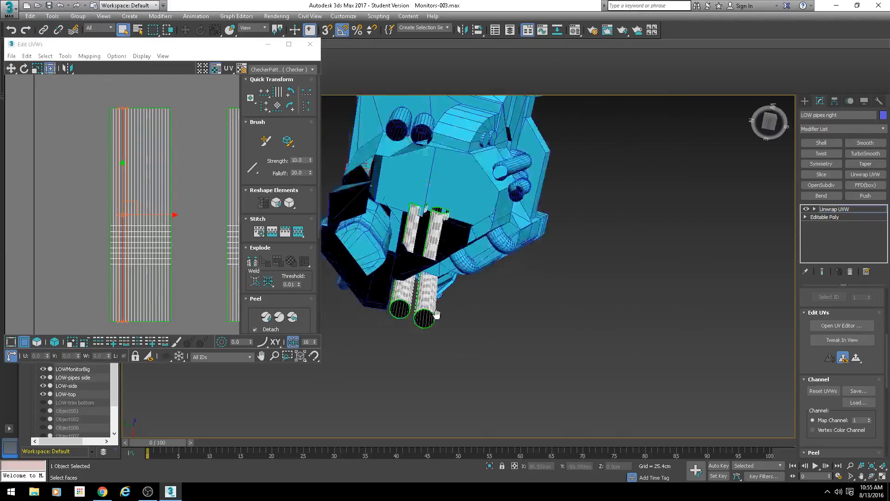
alt+middle_drag(421, 287, 436, 325)
Convert the right pipes to Editable Poly and hide them
right_click(432, 267)
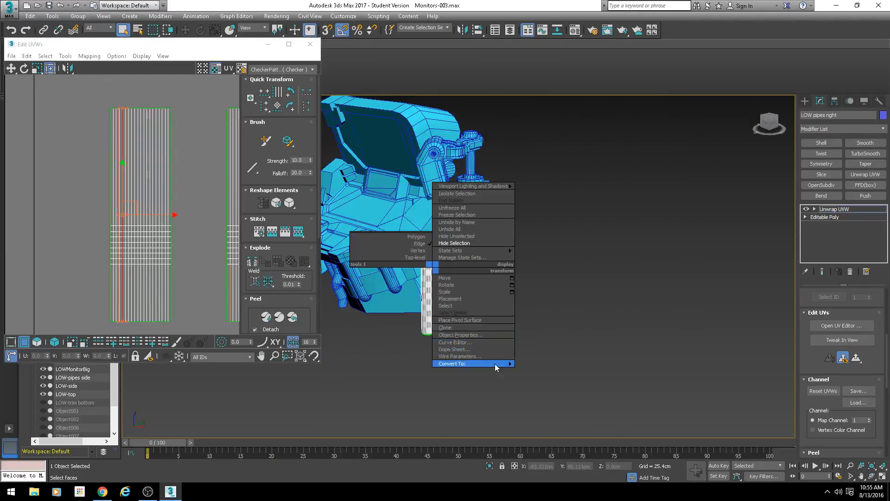
mouse_move(464, 363)
click(547, 371)
right_click(522, 291)
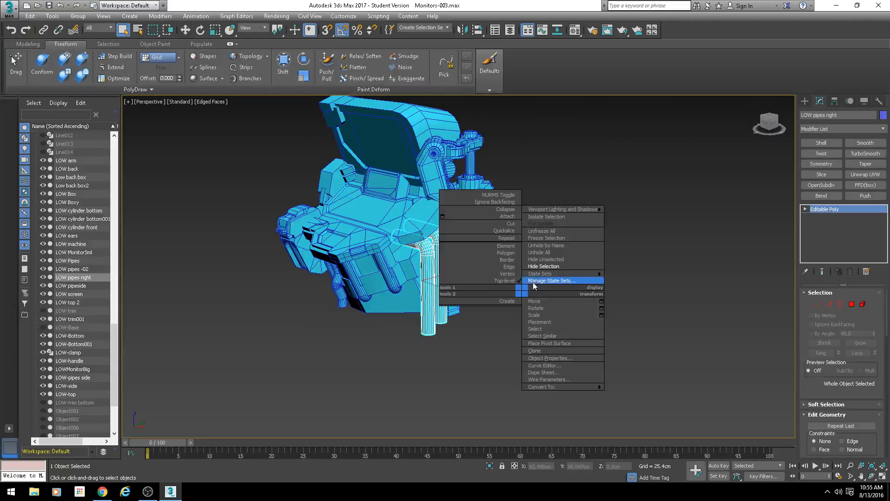
click(547, 280)
Draw a curved three-point spline line in the empty space beside the machine
click(805, 102)
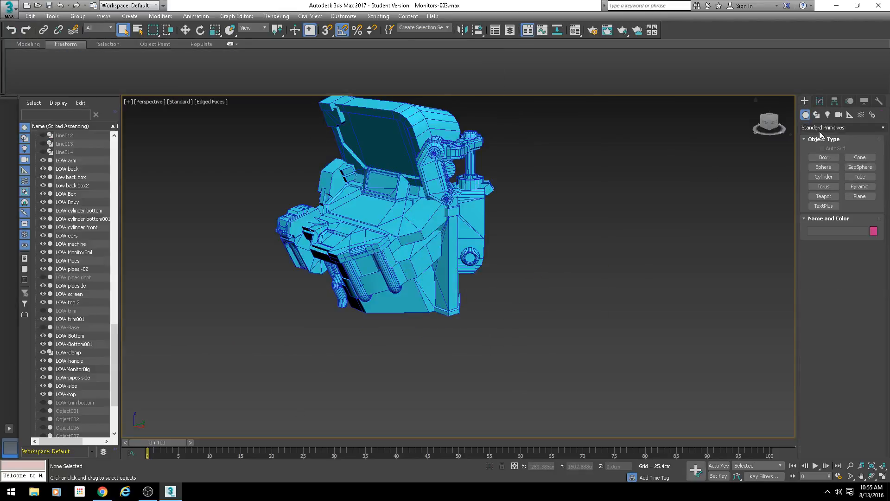
click(816, 114)
click(824, 164)
scroll(527, 239, down, 2)
alt+middle_drag(526, 241, 538, 275)
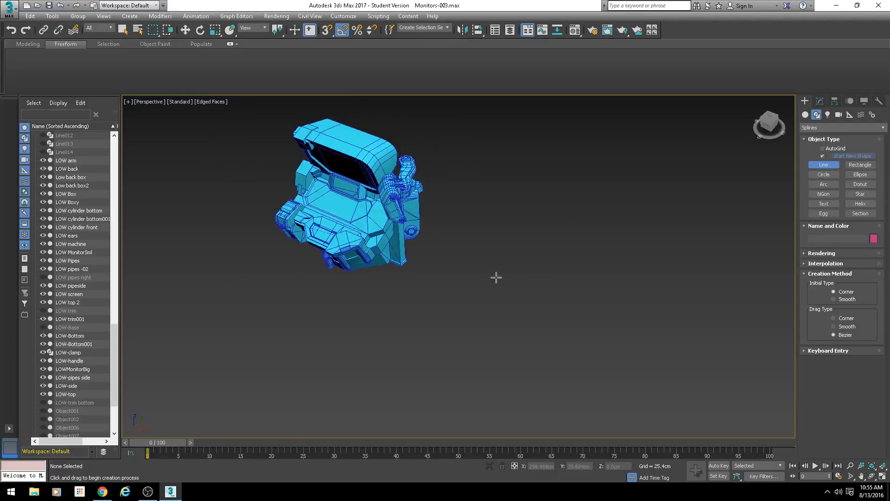
click(496, 278)
drag(423, 338, 451, 370)
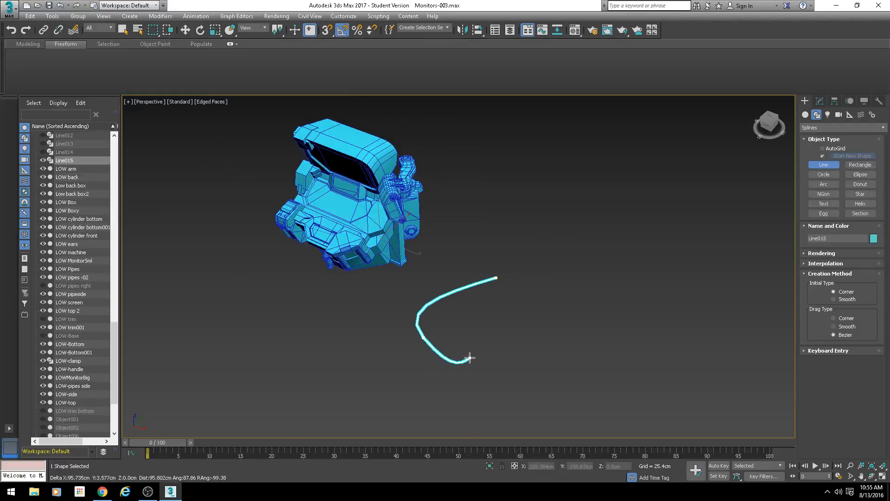
click(471, 357)
right_click(571, 311)
Enable Generate Mapping Coords in the line's rendering settings
click(819, 101)
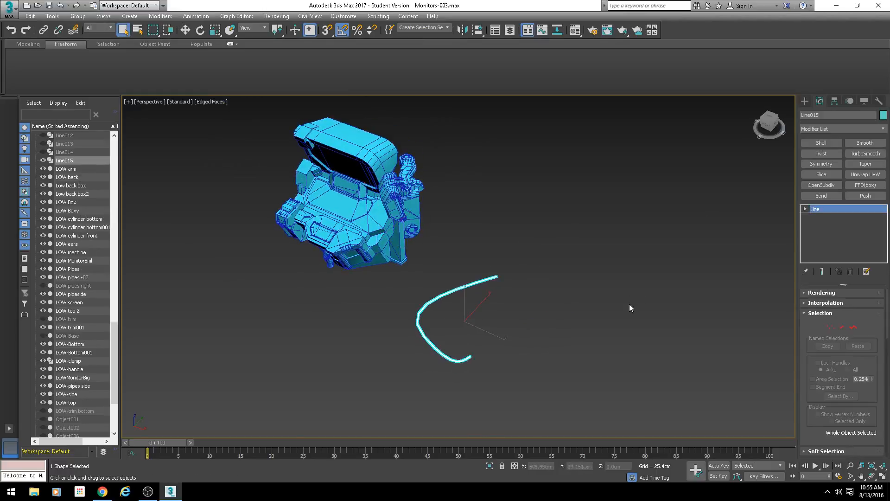
scroll(630, 304, up, 2)
scroll(511, 310, up, 2)
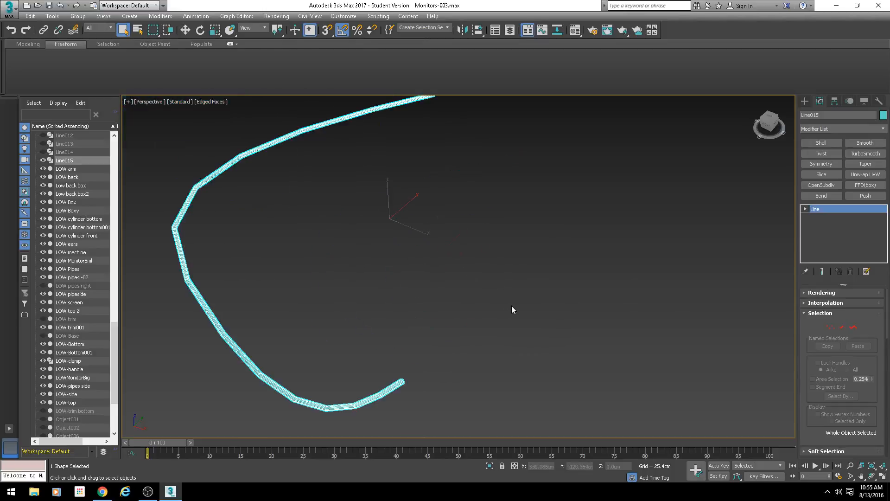
click(826, 303)
click(823, 294)
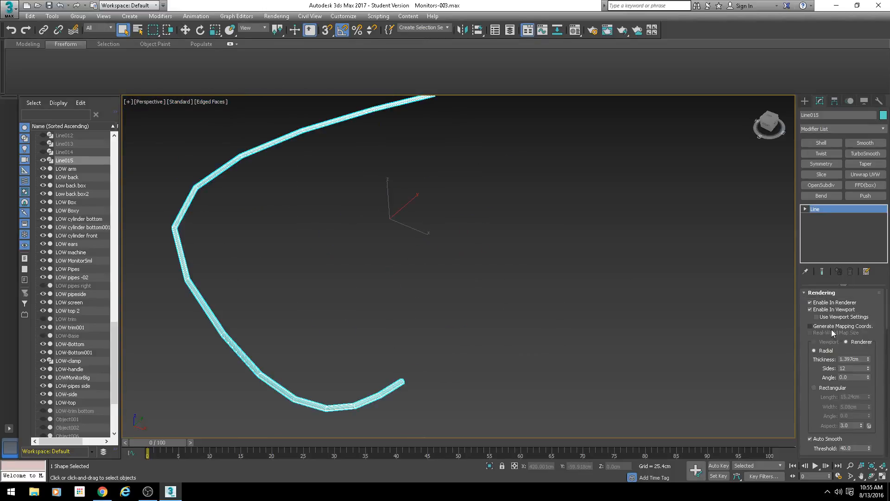
scroll(572, 349, down, 3)
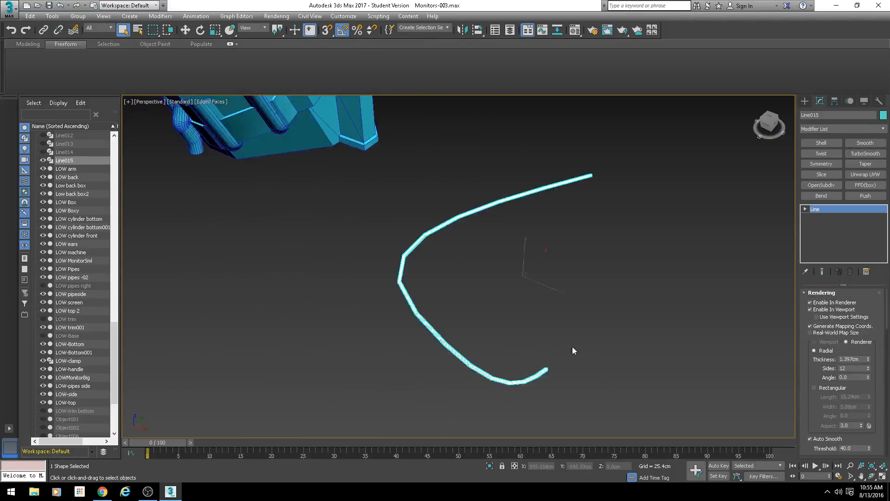
Turn off the edged faces display and inspect the line beside the machine and in isolation
alt+middle_drag(572, 349, 544, 295)
mouse_move(425, 246)
alt+middle_down()
mouse_move(446, 240)
mouse_move(419, 191)
mouse_move(434, 260)
alt+middle_up()
key(F4)
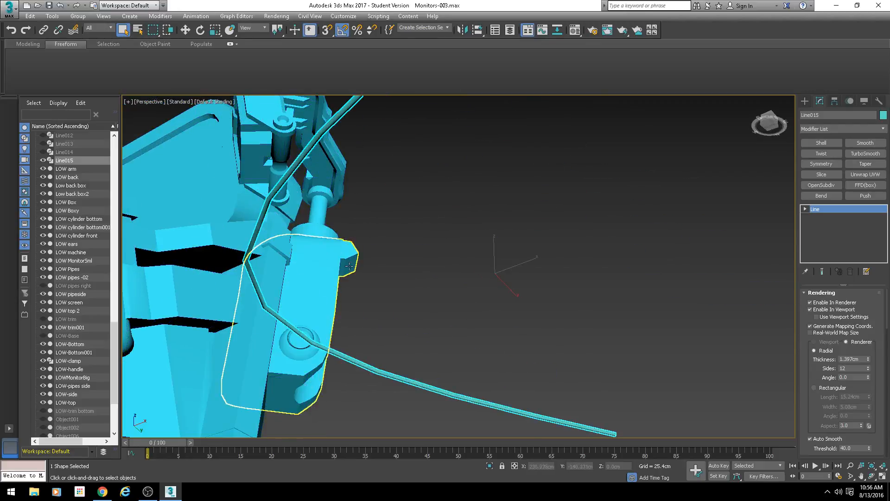
click(490, 466)
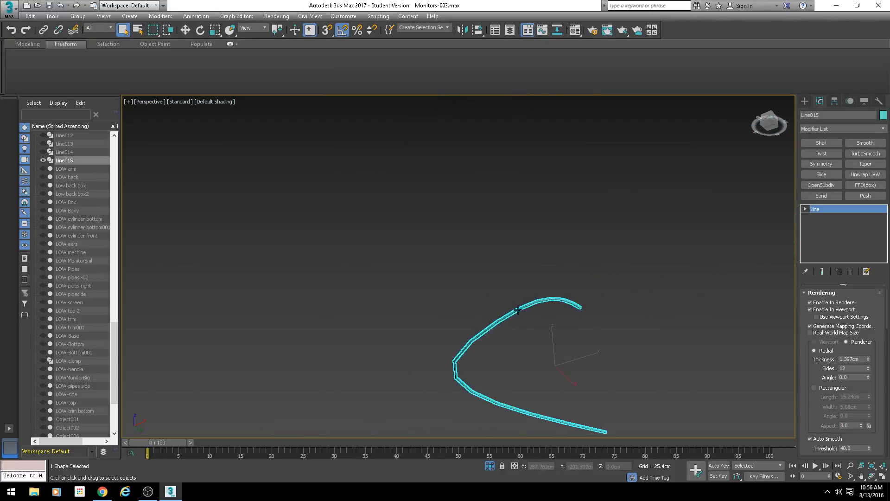
click(491, 466)
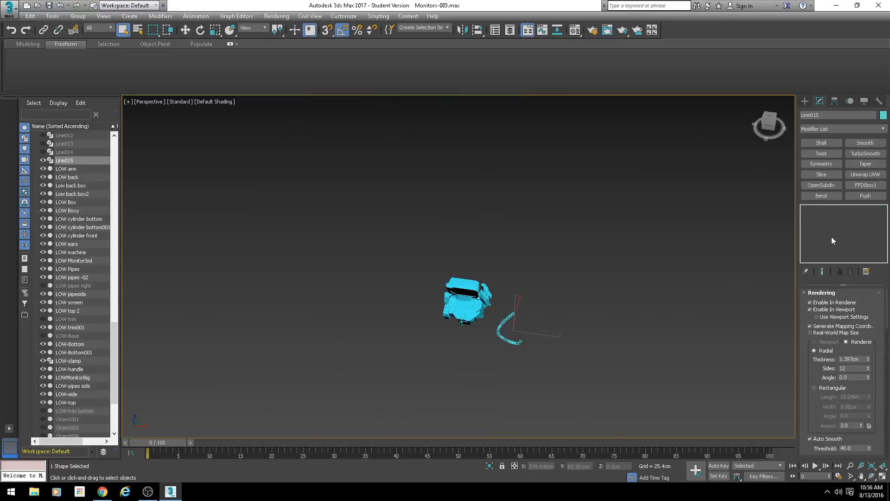
Replace the curved line with a short straight two-point line beside the machine and isolate it for modification
key(Delete)
click(807, 101)
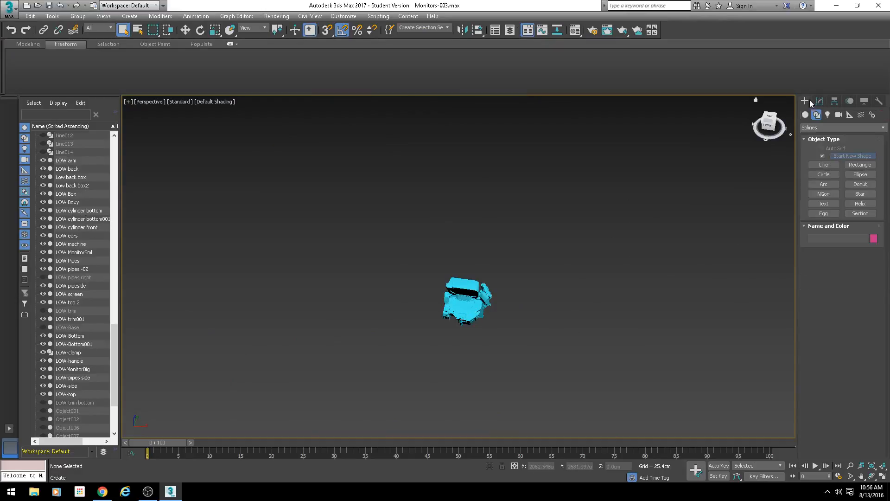
click(824, 166)
click(525, 302)
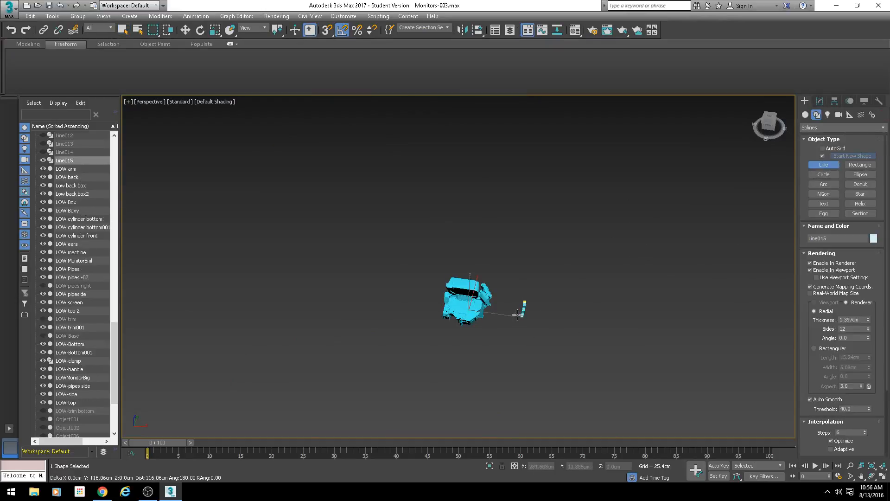
right_click(536, 317)
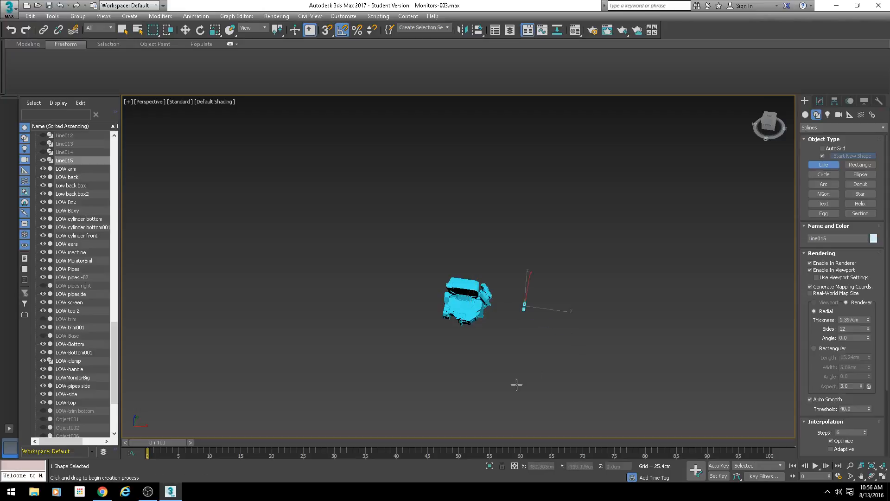
click(489, 465)
click(820, 101)
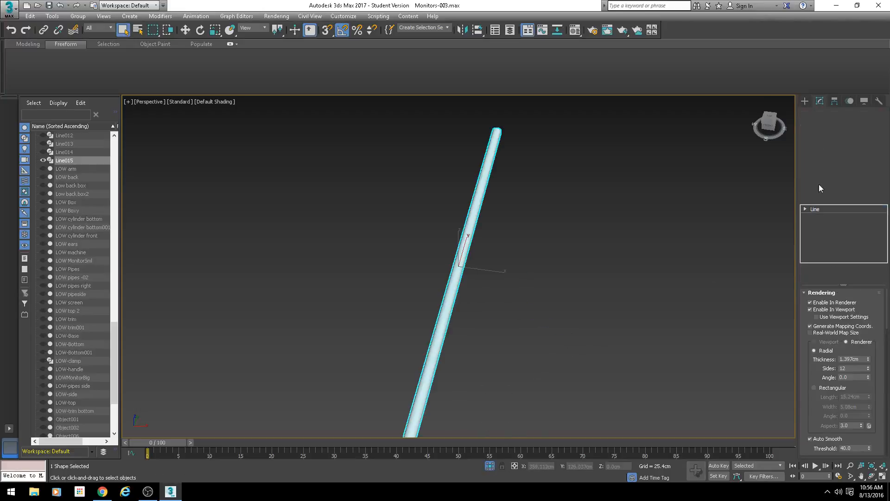
Apply Unwrap UVW to the isolated line and inspect the tube from its end
alt+middle_drag(596, 330, 506, 249)
click(865, 174)
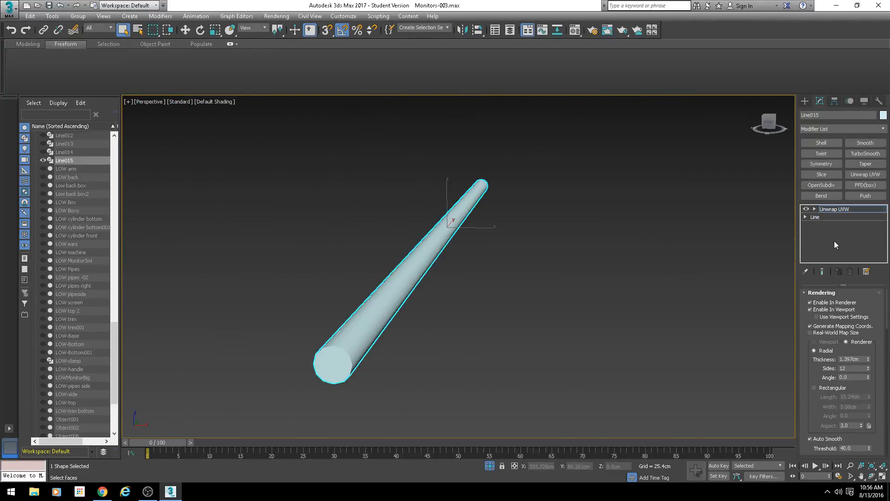
alt+middle_drag(480, 290, 545, 262)
Return to the Line level beneath Unwrap UVW, accepting the topology warning, and turn on the edged faces display
click(824, 217)
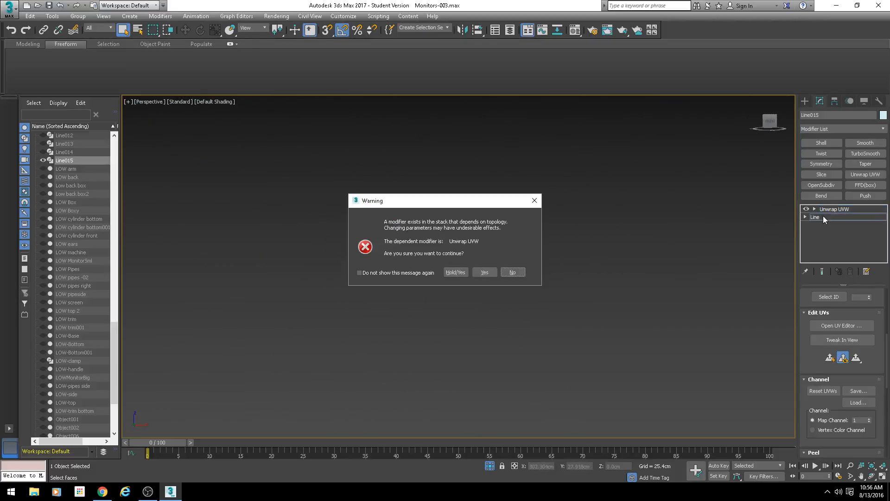
click(485, 272)
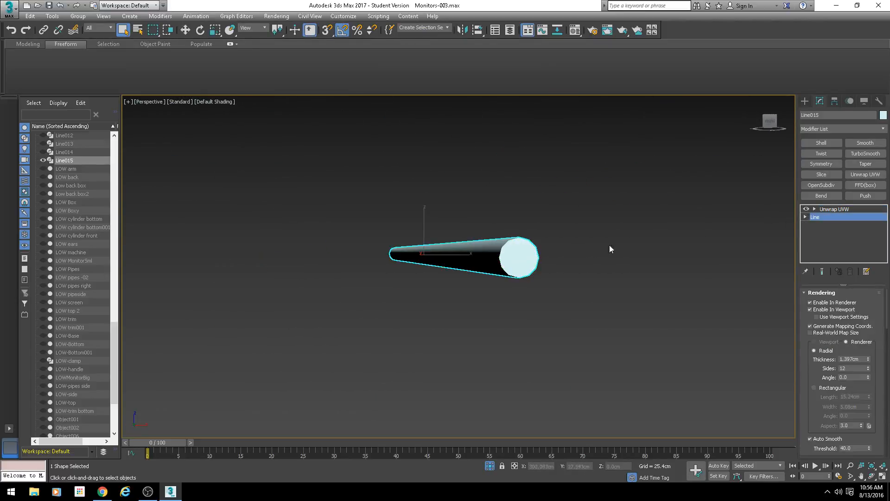
mouse_move(609, 245)
alt+middle_down()
mouse_move(628, 299)
mouse_move(612, 278)
alt+middle_up()
scroll(515, 258, up, 2)
key(F4)
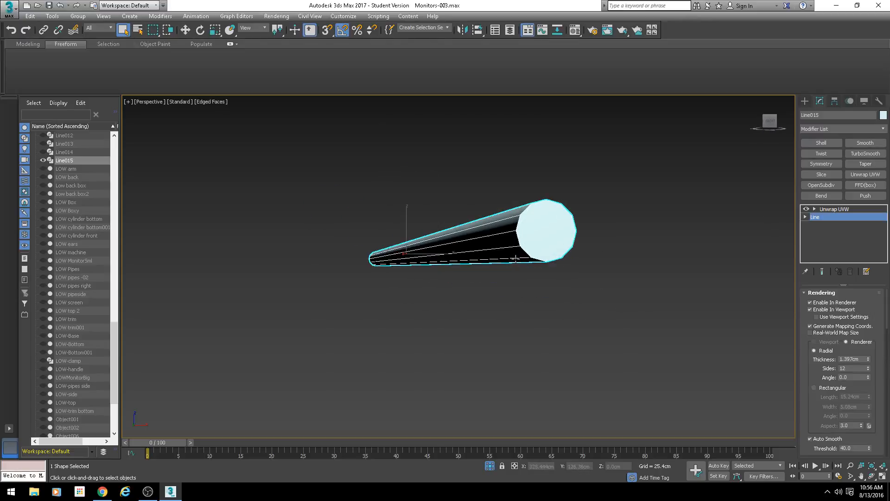
Try adjusting the line's radial rendering settings and undo the change
drag(810, 374, 808, 366)
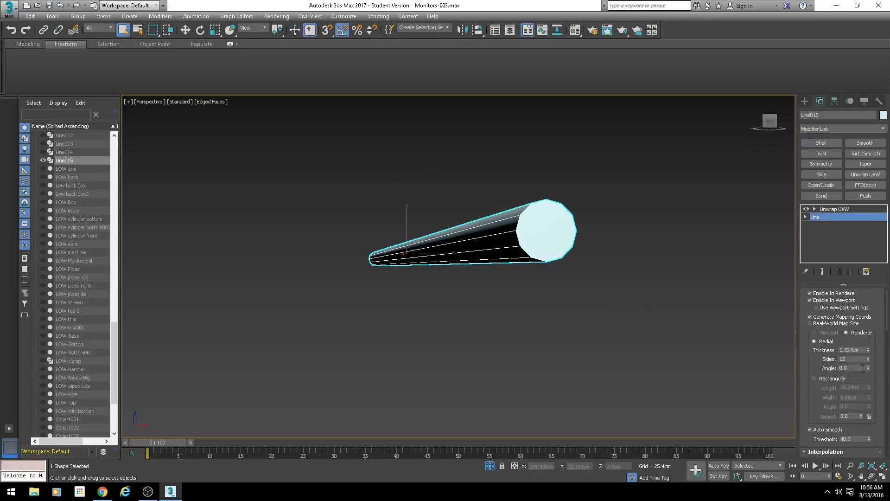
drag(876, 313, 691, 42)
key(ctrl+z)
alt+middle_drag(581, 254, 603, 236)
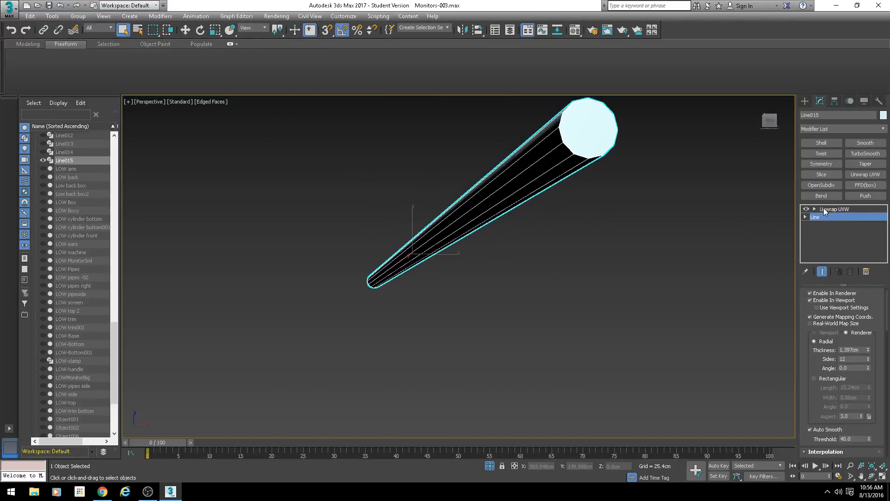
Increase the line's number of sides beneath the Unwrap UVW modifier, accepting the topology warning, and return to Unwrap UVW
click(824, 208)
click(830, 216)
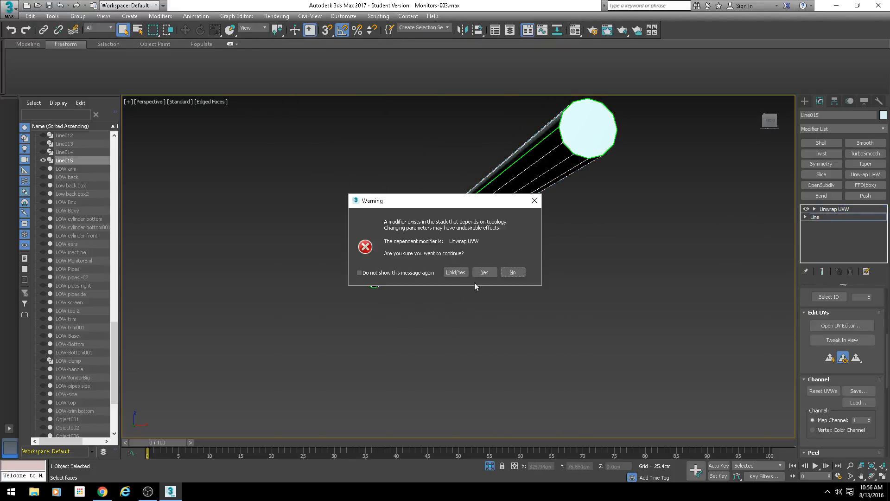
click(484, 273)
drag(867, 359, 867, 294)
right_click(869, 360)
drag(869, 360, 820, 140)
click(838, 211)
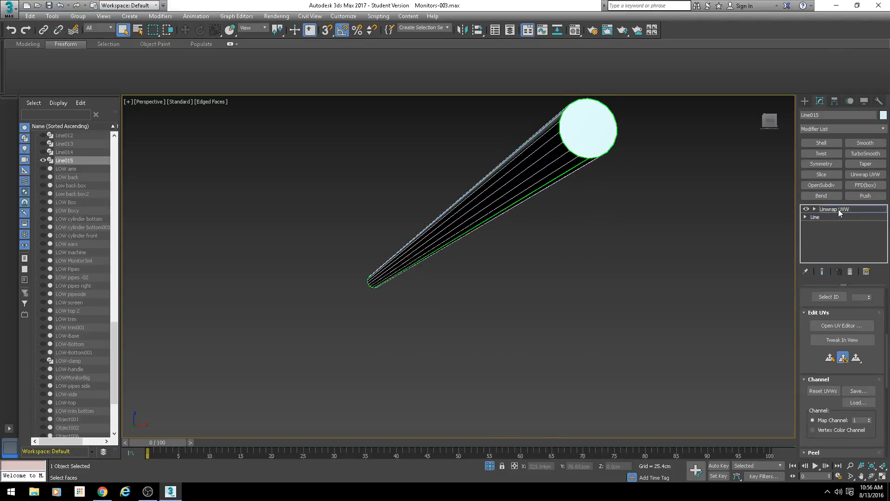
Inspect the seam along the straight line from several angles and delete the line
alt+middle_drag(659, 199, 615, 195)
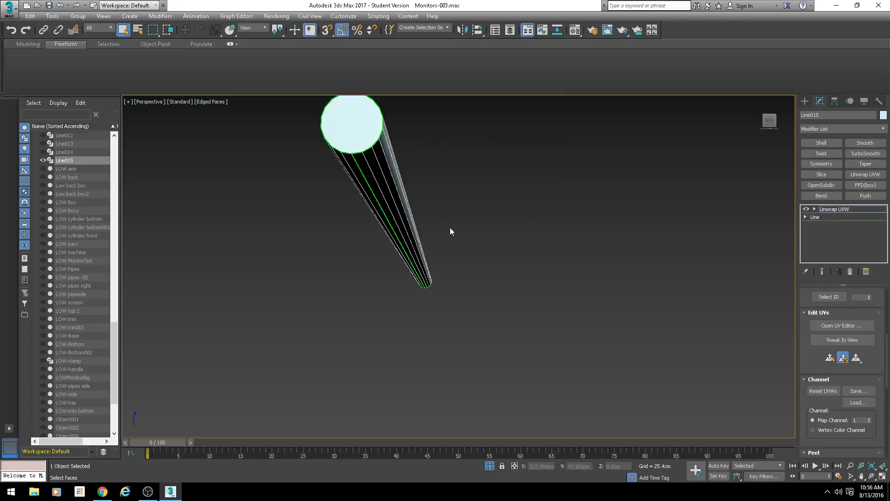
scroll(457, 232, down, 5)
alt+middle_drag(462, 233, 820, 301)
scroll(601, 266, down, 5)
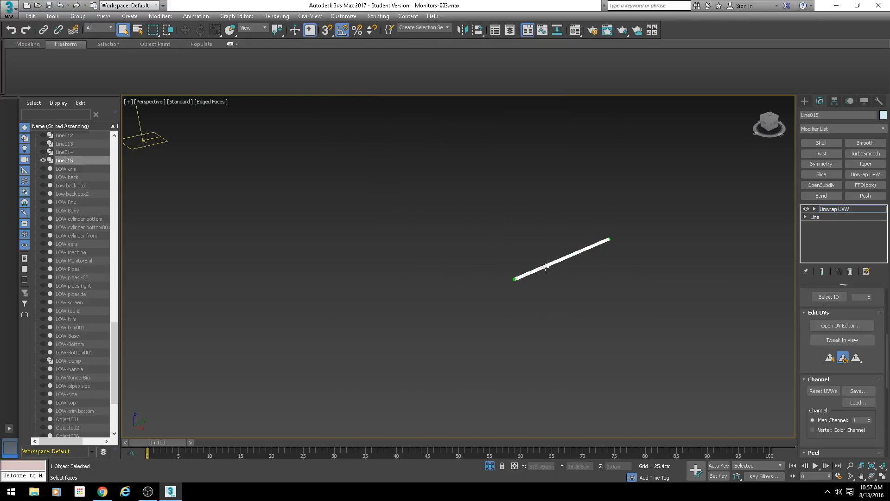
alt+middle_drag(636, 258, 601, 260)
scroll(601, 261, up, 5)
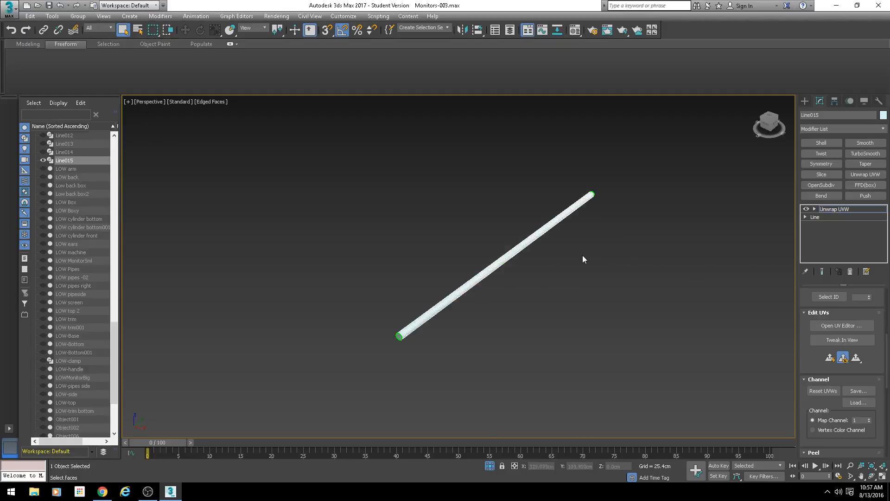
key(Delete)
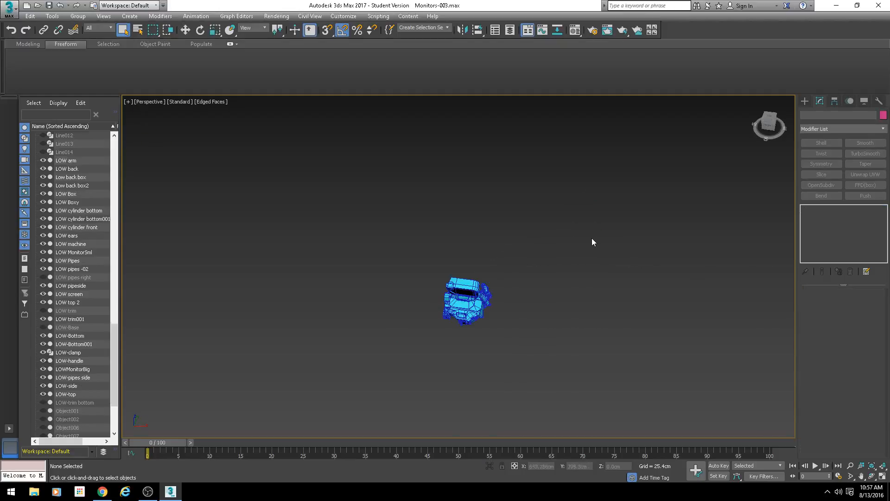
Select the group of three pipes, LOW pipes -02, and apply Unwrap UVW to check their seams from below
click(461, 300)
scroll(486, 335, up, 2)
alt+middle_drag(486, 335, 377, 294)
scroll(461, 316, up, 6)
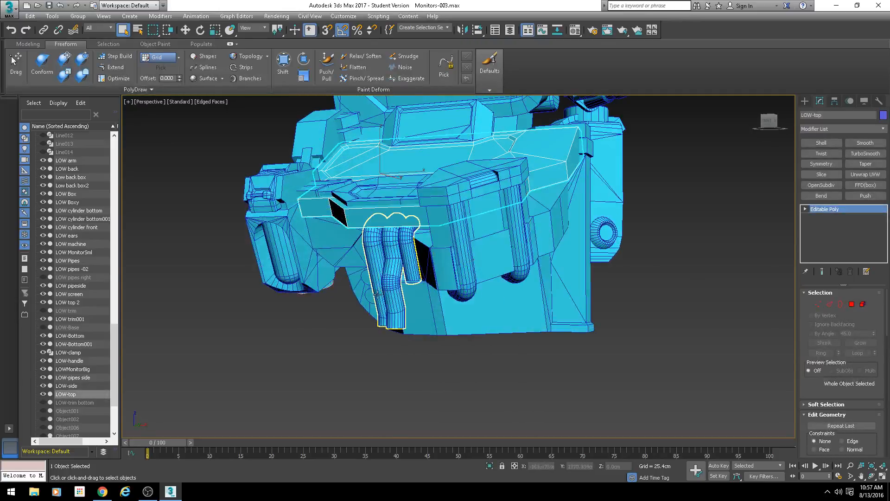
click(388, 299)
alt+middle_drag(378, 333, 260, 307)
scroll(391, 304, up, 3)
key(u)
scroll(396, 330, up, 2)
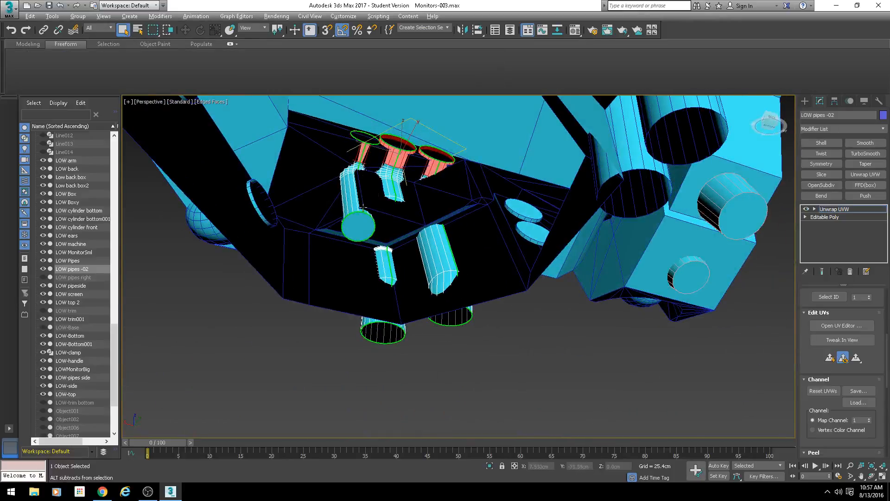
alt+middle_drag(364, 208, 431, 218)
Convert LOW pipes -02 to Editable Poly and delete the end cap polygon at the bottom of the long pipe
right_click(431, 217)
mouse_move(491, 314)
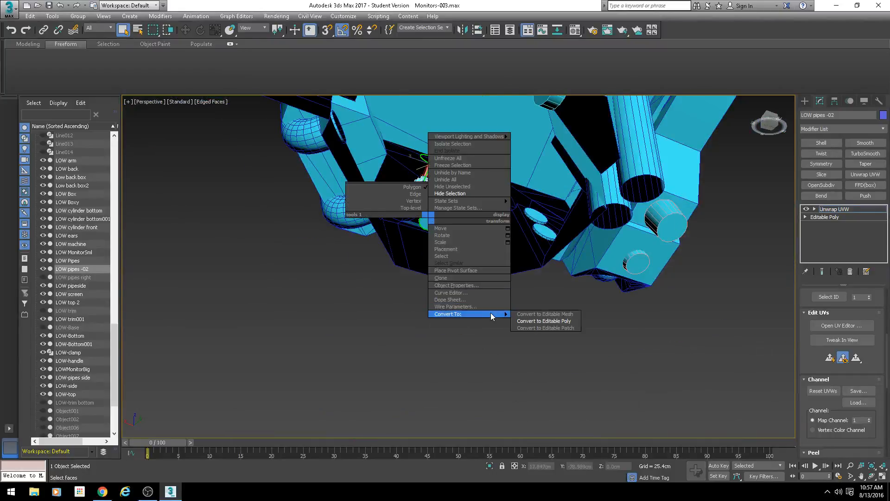
click(549, 321)
click(852, 304)
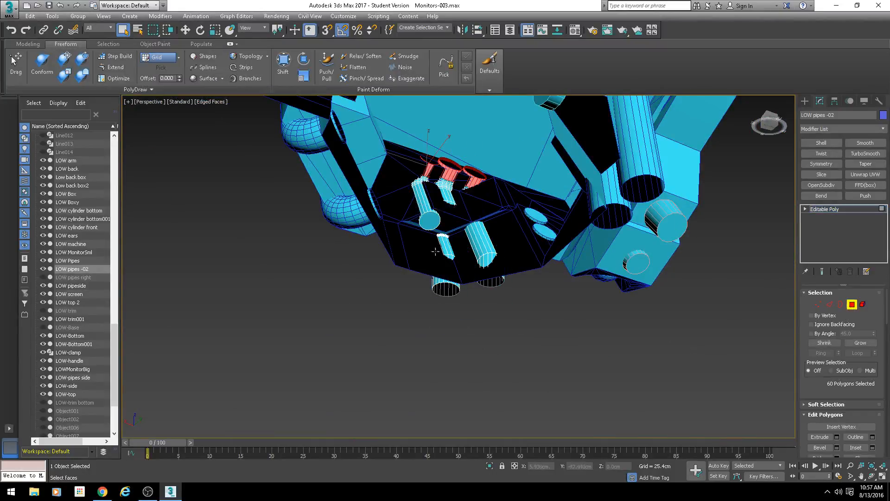
click(426, 221)
key(Delete)
Examine the pipes' open ends and hidden geometry in wireframe and shaded display
alt+middle_drag(419, 232, 551, 260)
scroll(550, 260, up, 5)
key(F3)
mouse_move(485, 244)
alt+middle_down()
mouse_move(551, 279)
mouse_move(471, 236)
mouse_move(514, 274)
alt+middle_up()
key(F3)
key(F3)
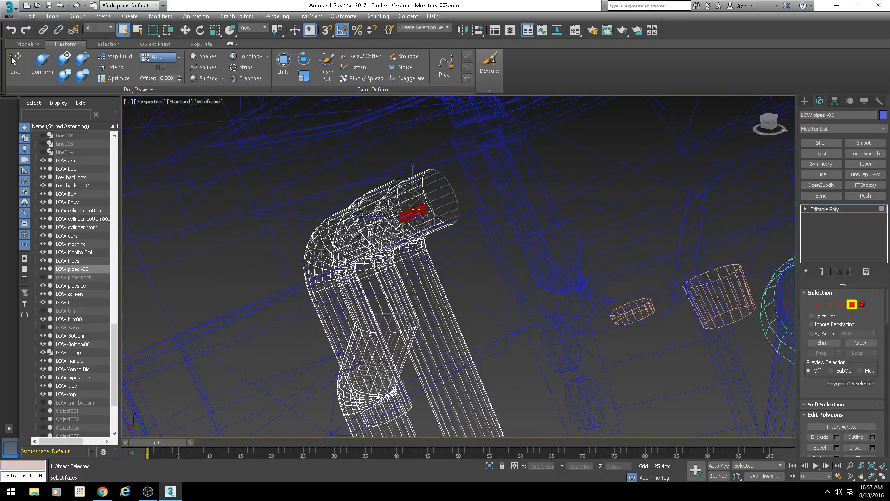
alt+middle_drag(416, 211, 374, 231)
mouse_move(441, 341)
alt+middle_down()
mouse_move(425, 277)
mouse_move(483, 237)
mouse_move(454, 278)
mouse_move(482, 286)
mouse_move(471, 276)
mouse_move(418, 301)
mouse_move(481, 260)
alt+middle_up()
key(F3)
alt+middle_drag(291, 287, 392, 254)
Select the polygon strips along the hidden back of the middle pipe, check them from all sides, and leave polygon editing
scroll(408, 286, up, 2)
click(380, 284)
scroll(421, 290, up, 2)
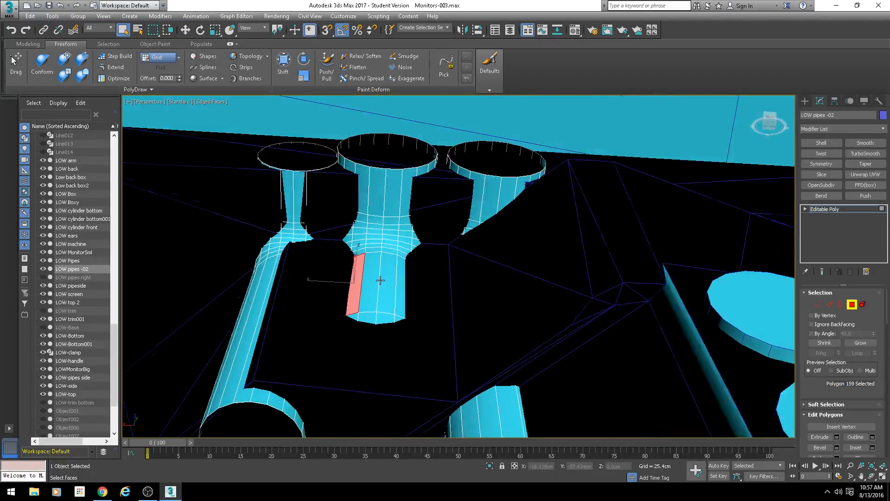
scroll(369, 278, up, 2)
click(370, 278)
ctrl+click(386, 280)
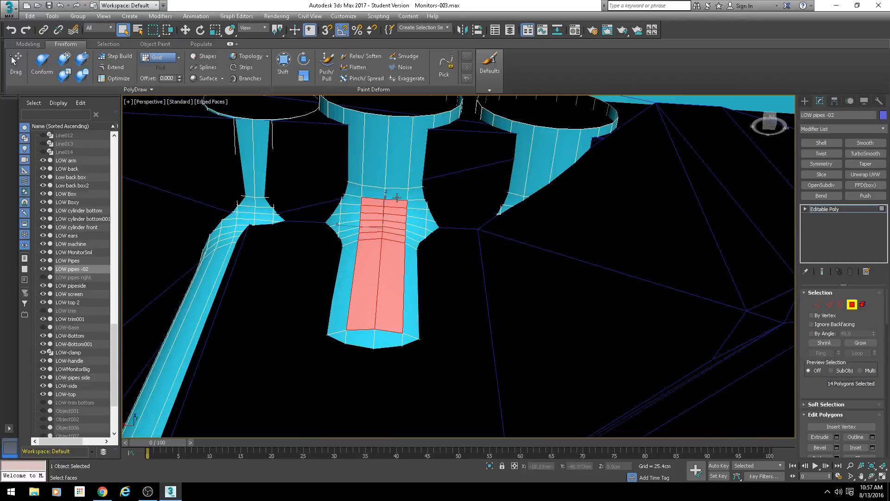
ctrl+click(397, 176)
ctrl+click(375, 175)
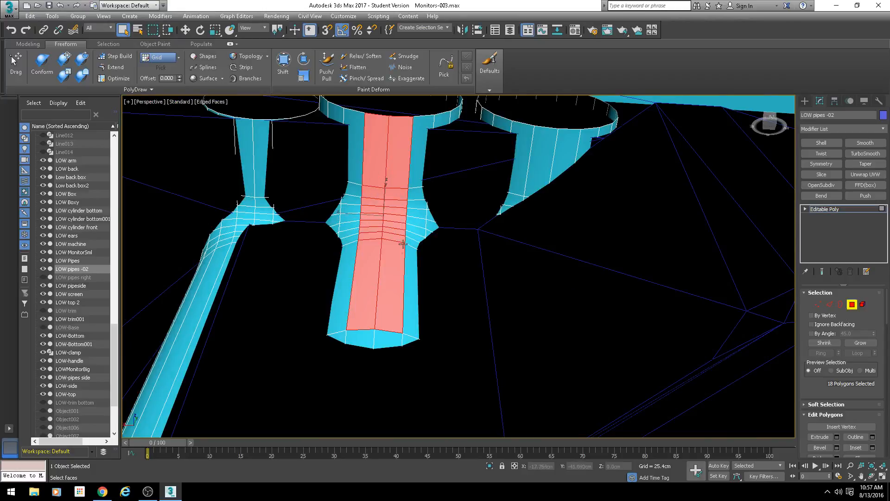
scroll(402, 244, down, 5)
alt+middle_drag(389, 295, 325, 379)
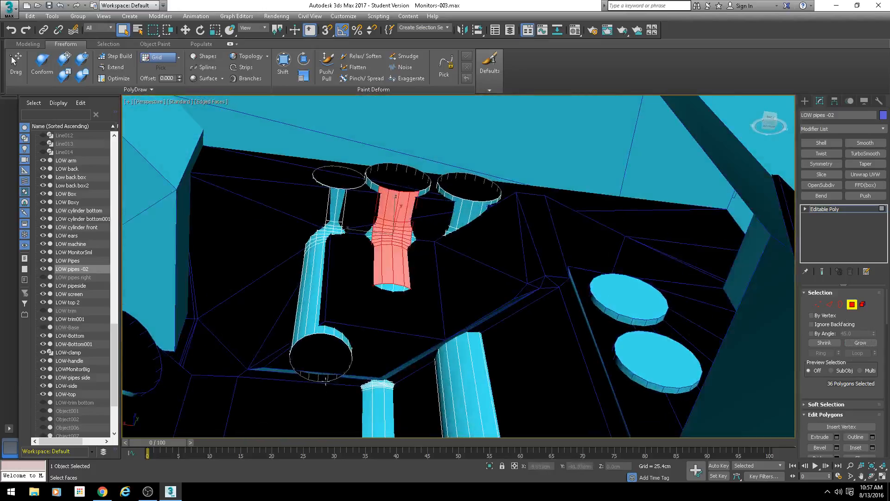
scroll(422, 305, up, 3)
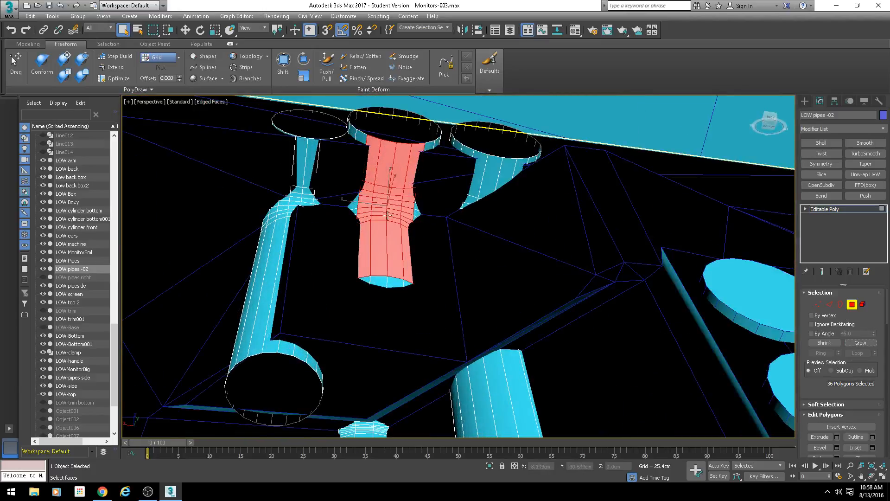
alt+middle_drag(404, 242, 510, 291)
scroll(497, 302, down, 3)
click(852, 304)
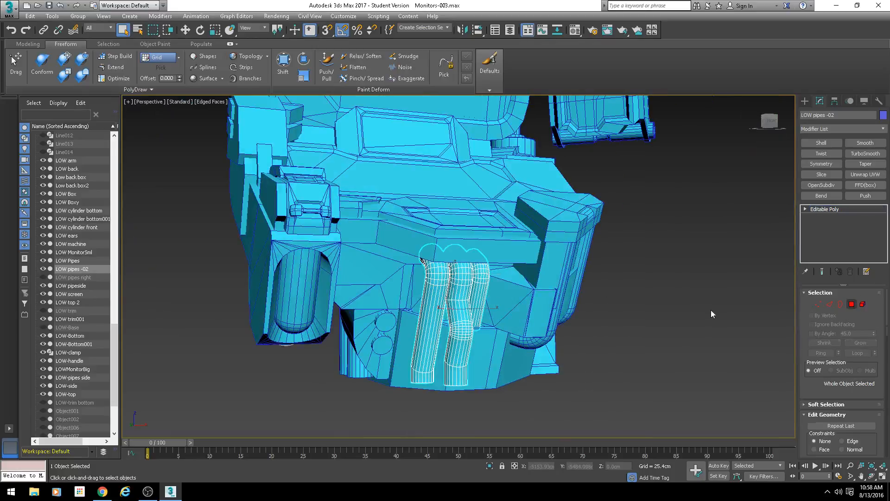
Apply Unwrap UVW to LOW pipes -02 and open its UV editor
alt+middle_drag(711, 312, 501, 284)
scroll(503, 291, up, 2)
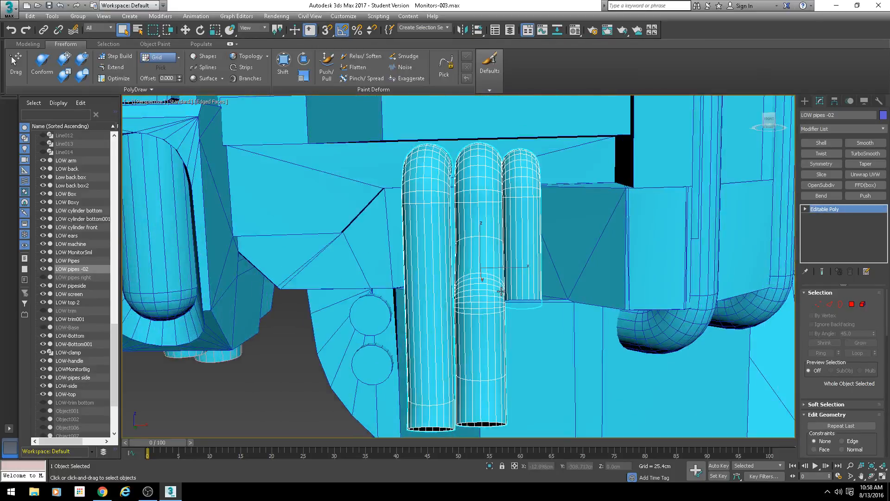
key(u)
scroll(587, 324, down, 2)
middle_drag(587, 325, 557, 283)
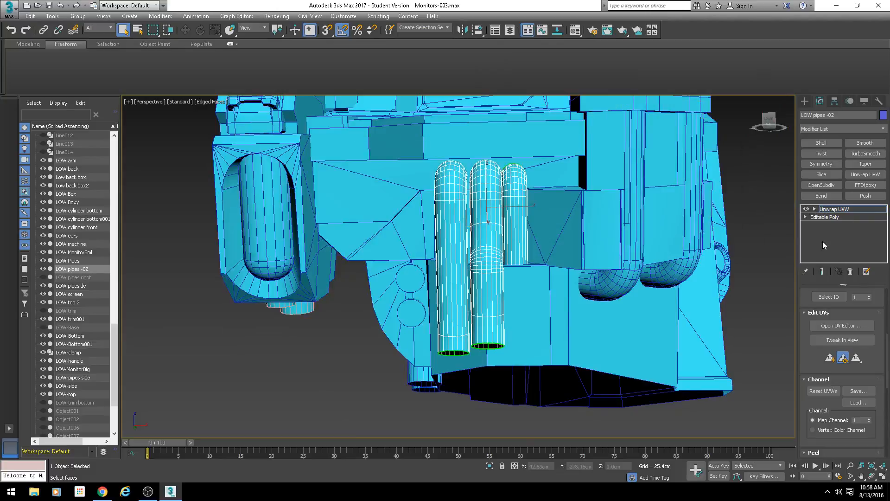
click(841, 326)
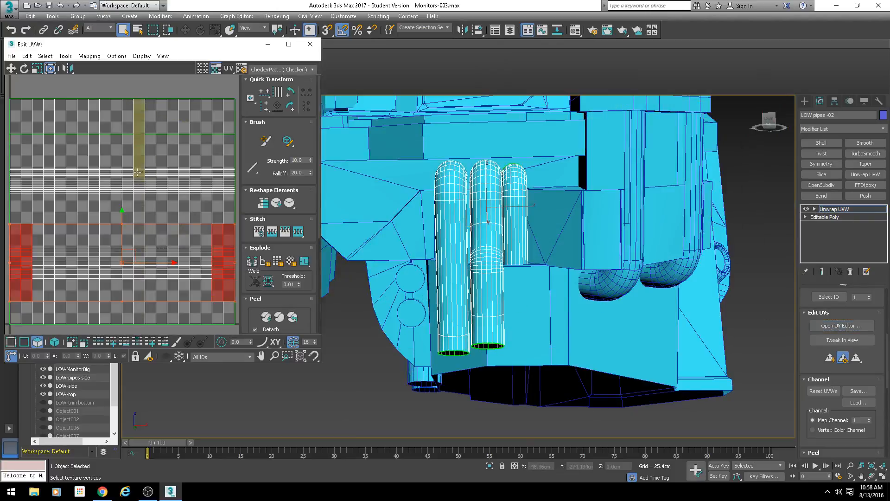
Show the coloured, numbered Texture Checker as the UV editor's background and on the pipes
scroll(465, 267, down, 5)
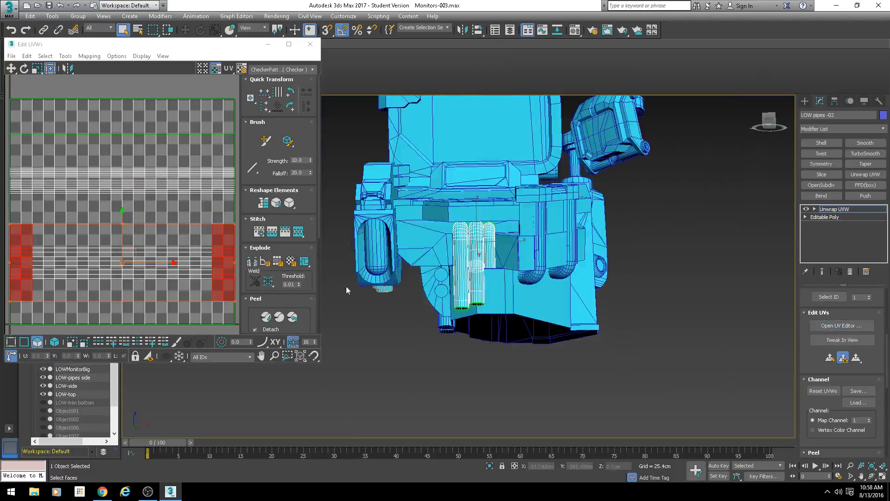
click(272, 70)
click(273, 86)
click(272, 70)
click(271, 80)
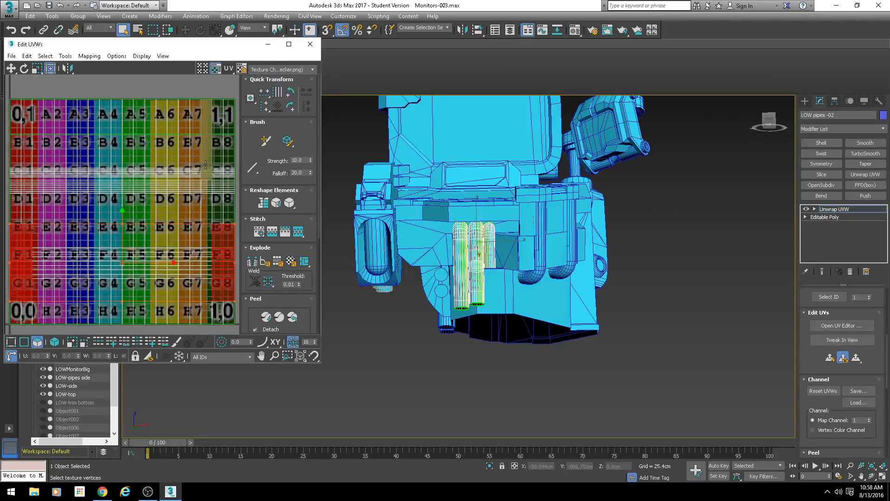
Select all of the pipes' UV faces and stretch them vertically beyond the top of the UV tile
scroll(200, 90, down, 3)
drag(219, 122, 100, 252)
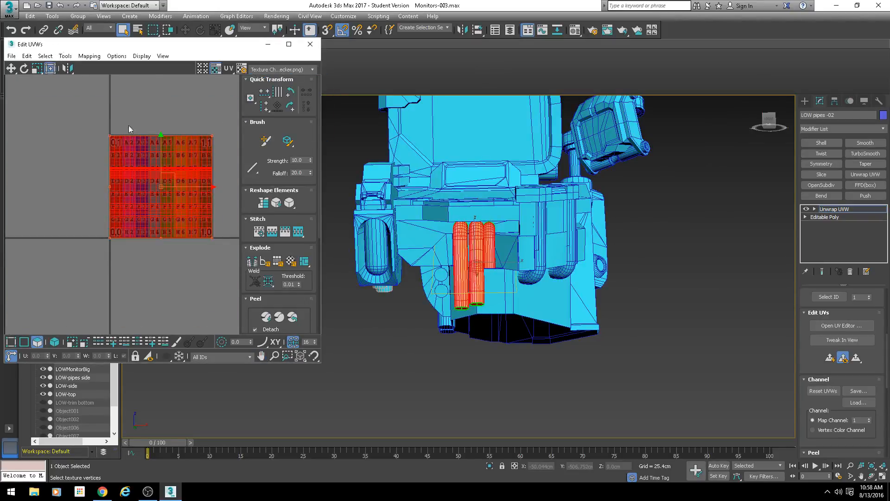
drag(211, 136, 211, 56)
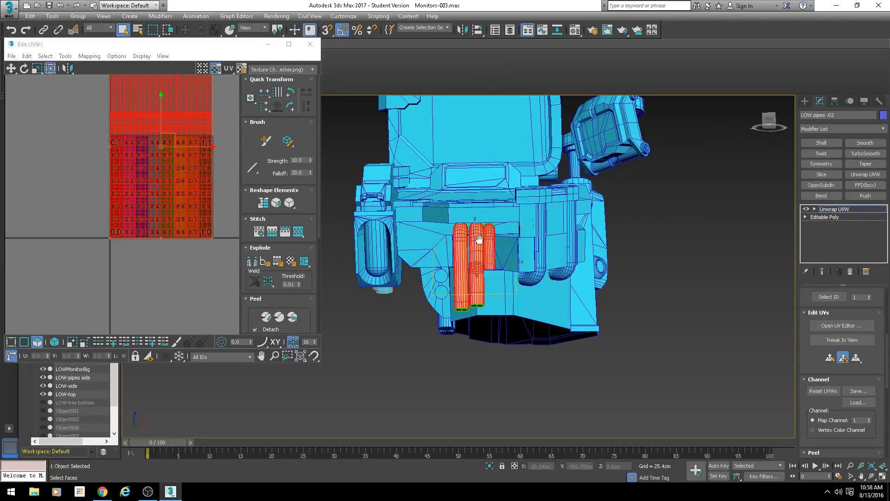
Turn off the selected-face shading and examine the checker pattern on the three pipes up close
scroll(480, 239, up, 6)
scroll(480, 247, down, 3)
alt+middle_drag(480, 247, 477, 273)
key(F3)
key(F3)
key(F2)
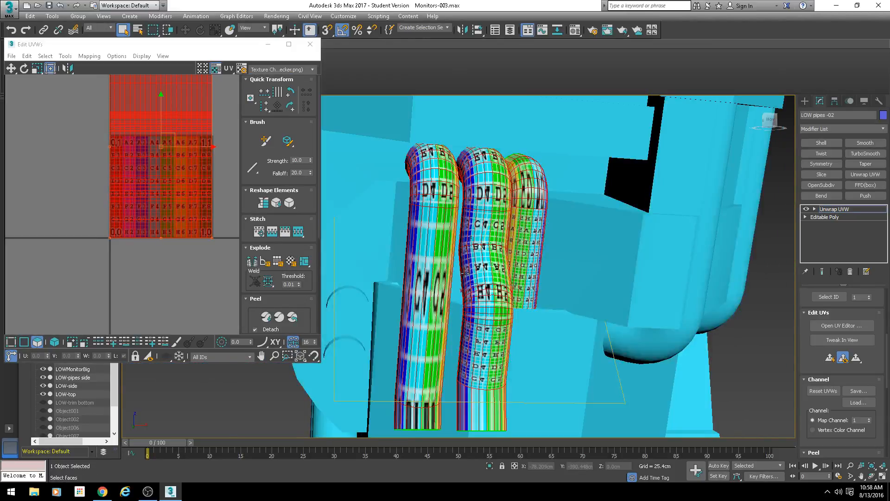
Turn the selected-face shading back on and stretch all of the pipes' UVs vertically to well below the UV tile
key(F2)
middle_drag(163, 233, 163, 232)
middle_drag(132, 220, 104, 169)
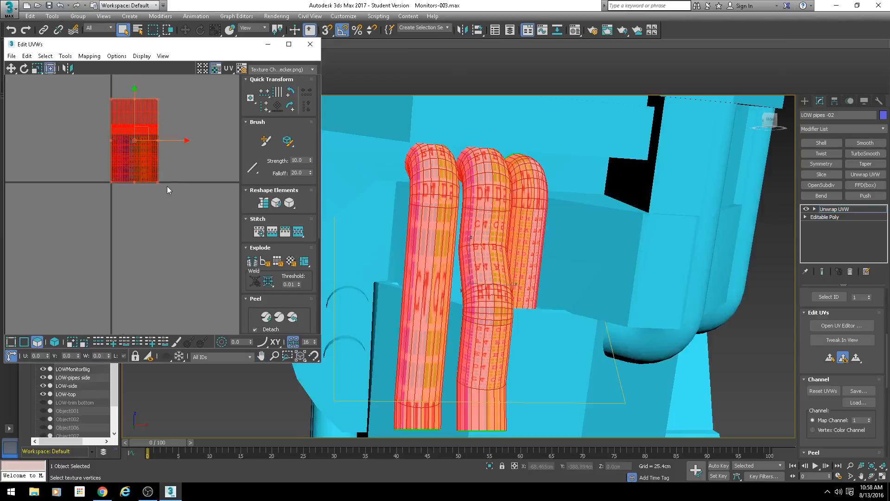
drag(158, 189, 161, 295)
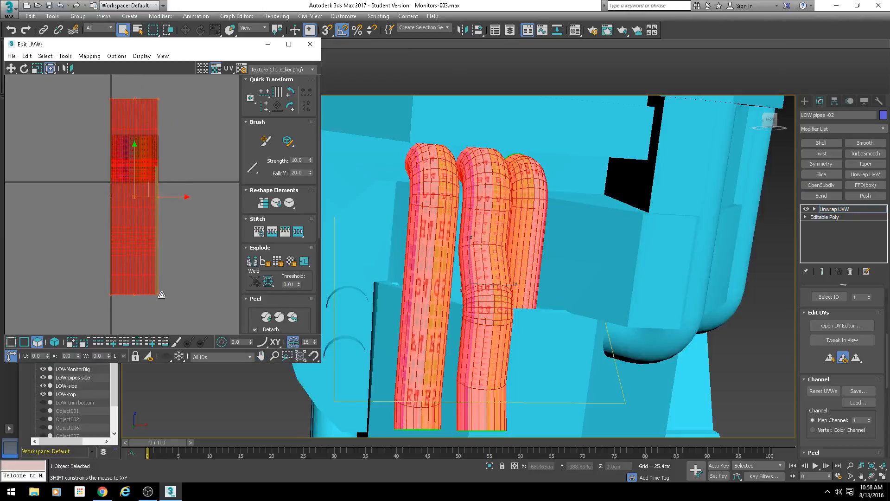
scroll(172, 250, down, 3)
middle_drag(161, 258, 152, 164)
drag(153, 180, 153, 217)
scroll(340, 223, up, 3)
scroll(417, 194, up, 2)
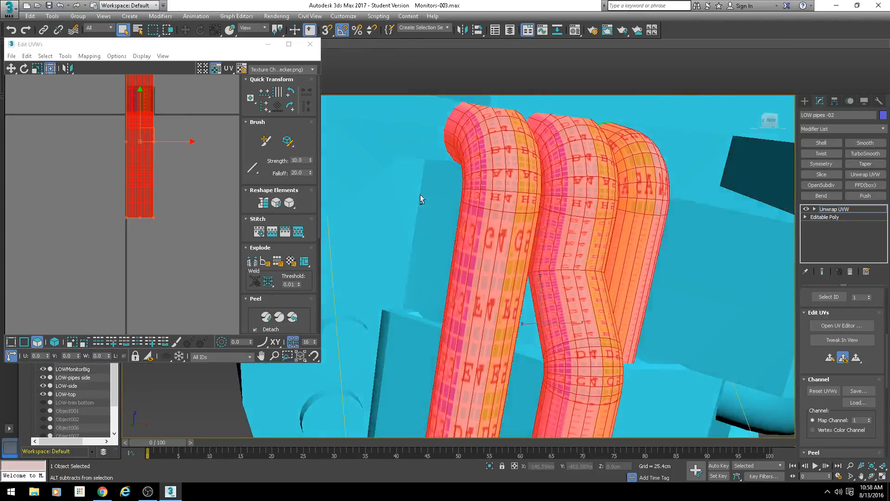
Clear the face selection and examine the checker pattern along the three pipes from several angles
alt+middle_drag(421, 196, 473, 270)
scroll(485, 271, down, 5)
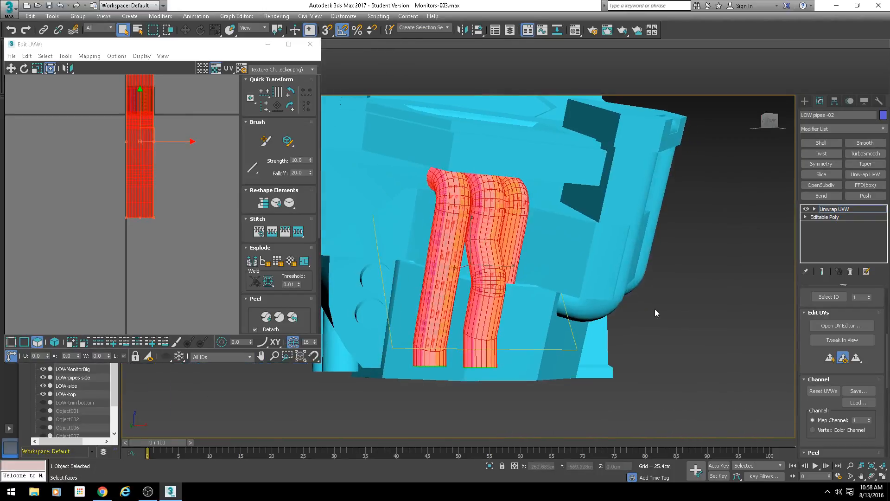
click(655, 310)
middle_drag(87, 143, 83, 201)
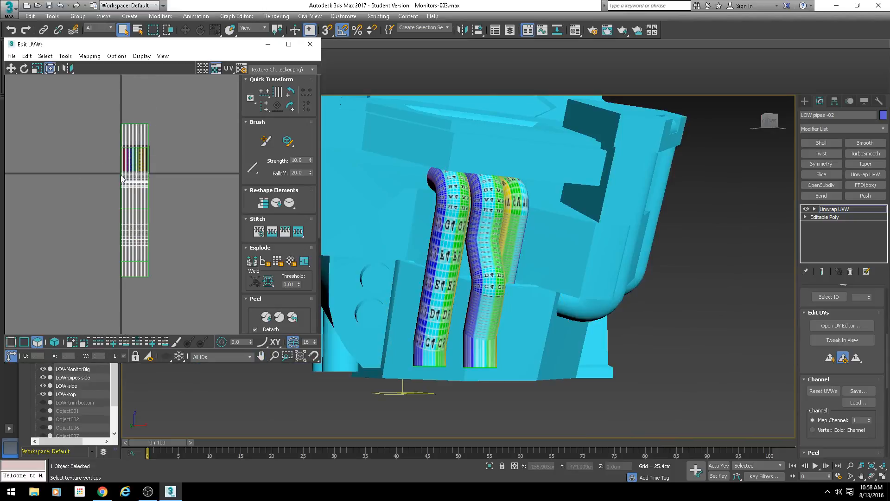
scroll(472, 258, up, 5)
mouse_move(472, 259)
alt+middle_down()
mouse_move(501, 253)
mouse_move(486, 264)
alt+middle_up()
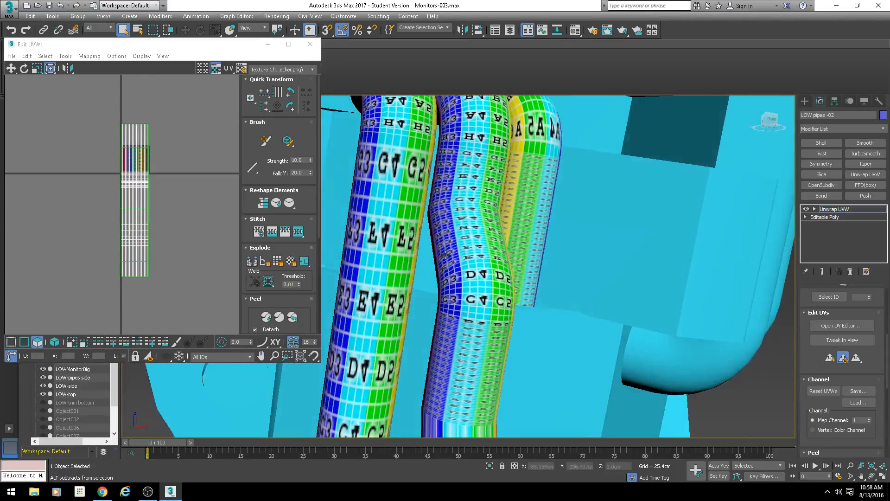
scroll(486, 263, down, 3)
Turn on element selection for polygons and move the middle pipe's UV shell horizontally to the right, clear of the stacked shells
click(55, 342)
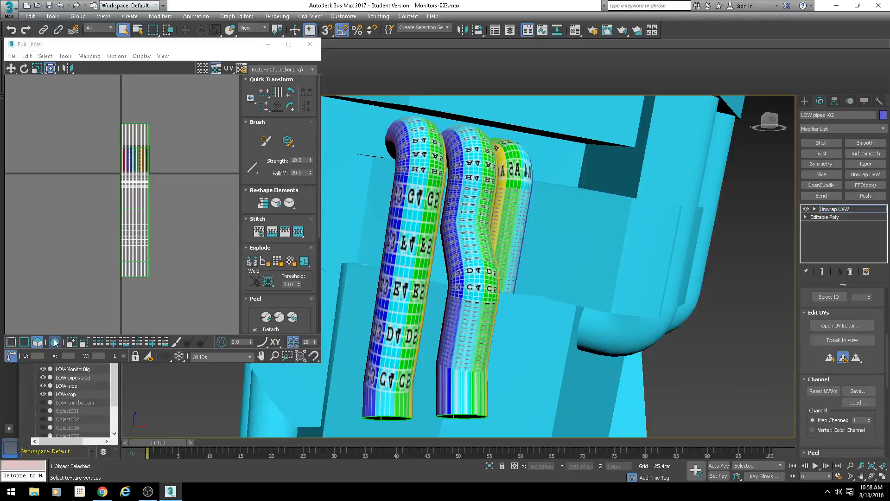
click(38, 342)
middle_drag(121, 245, 73, 200)
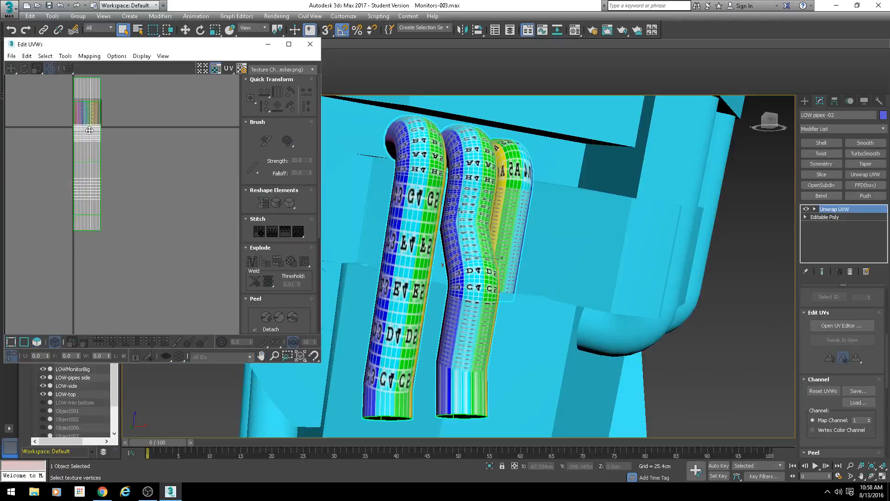
click(37, 342)
click(88, 144)
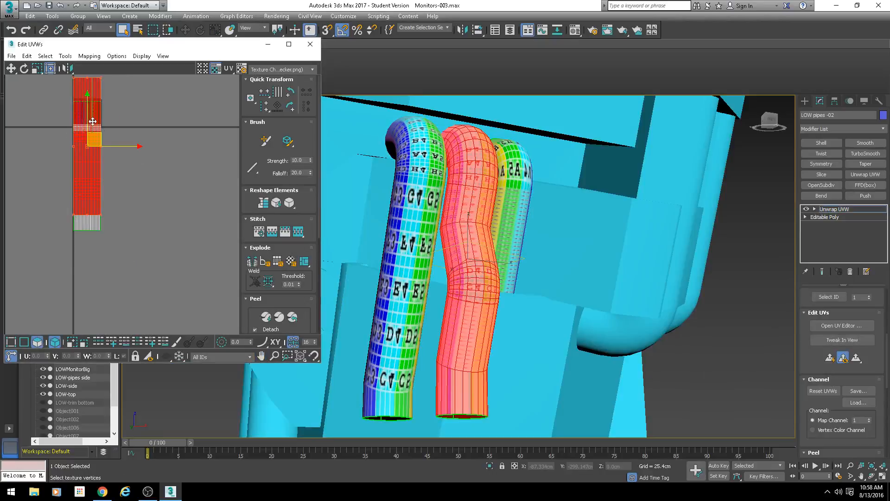
drag(118, 145, 185, 145)
Move the short rear pipe's UV shell horizontally to the left, outside the UV tile
click(88, 176)
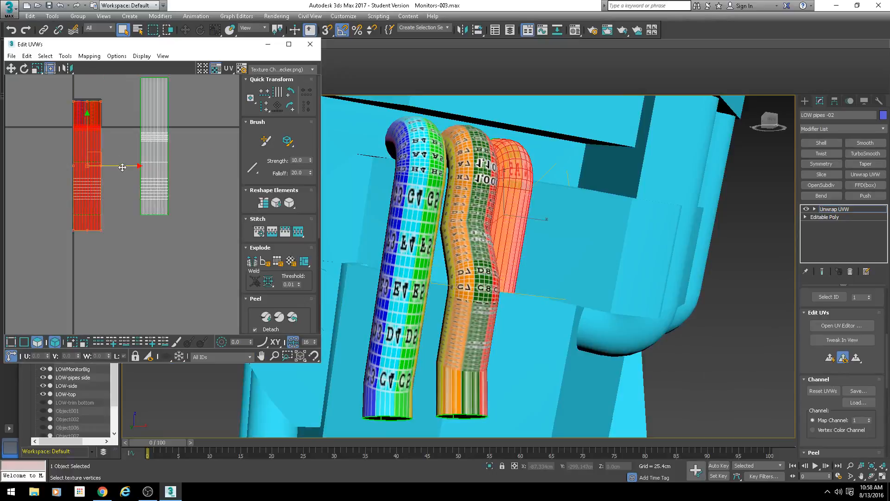
drag(121, 167, 48, 169)
middle_drag(126, 195, 247, 203)
Select the bend's vertex rows in the short pipe's UV shell and stretch them vertically to enlarge the bend's spacing
alt+middle_drag(551, 206, 499, 213)
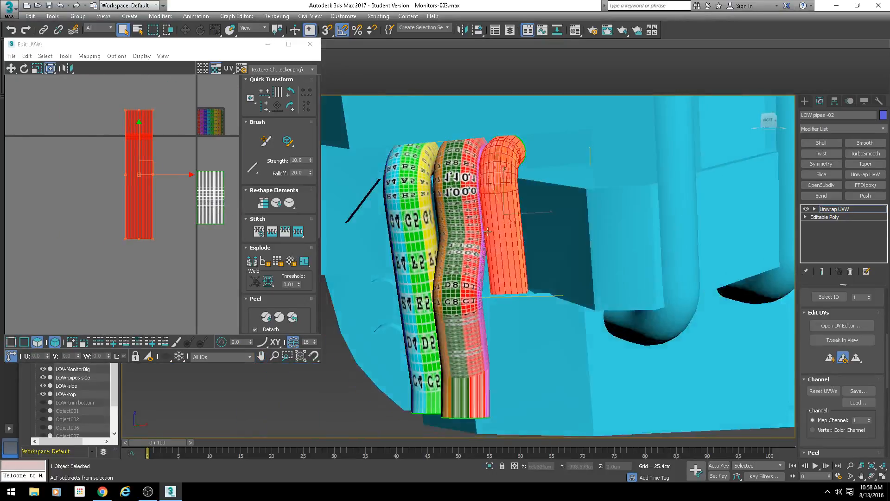
scroll(499, 213, up, 3)
click(509, 216)
middle_drag(499, 182, 486, 222)
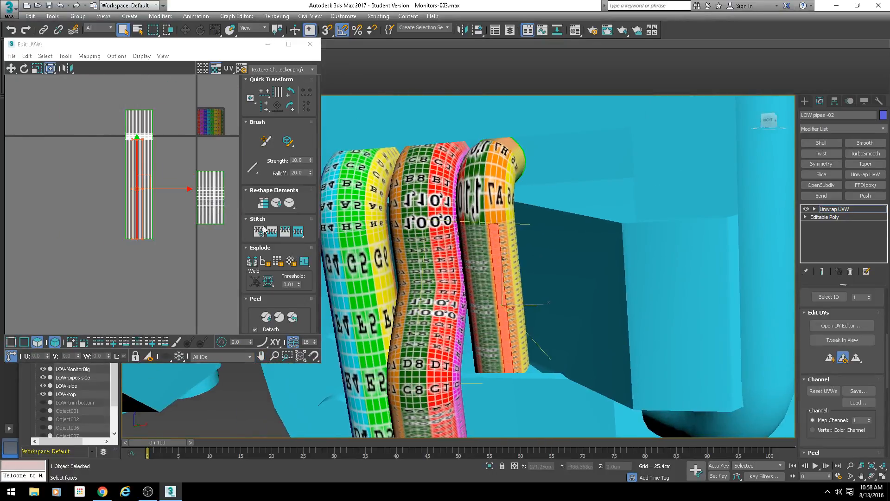
click(136, 175)
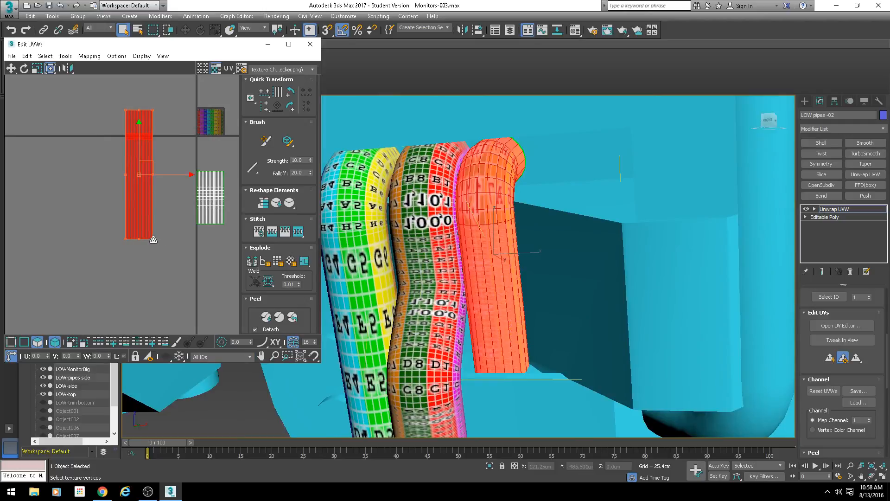
key(1)
scroll(412, 165, up, 4)
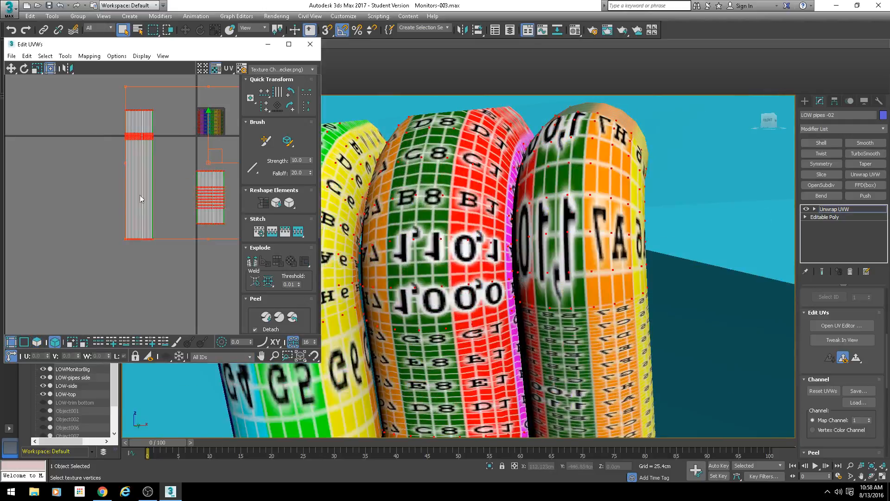
click(99, 124)
drag(99, 124, 191, 159)
scroll(129, 131, up, 4)
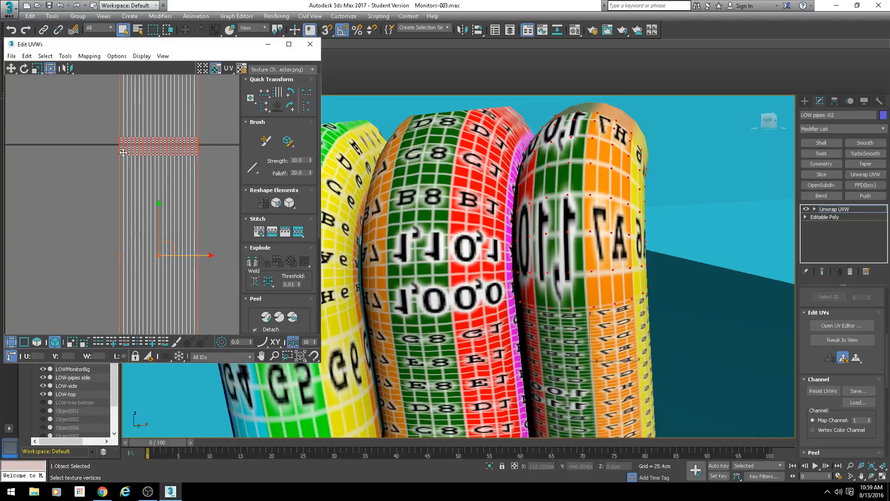
middle_drag(134, 194, 88, 226)
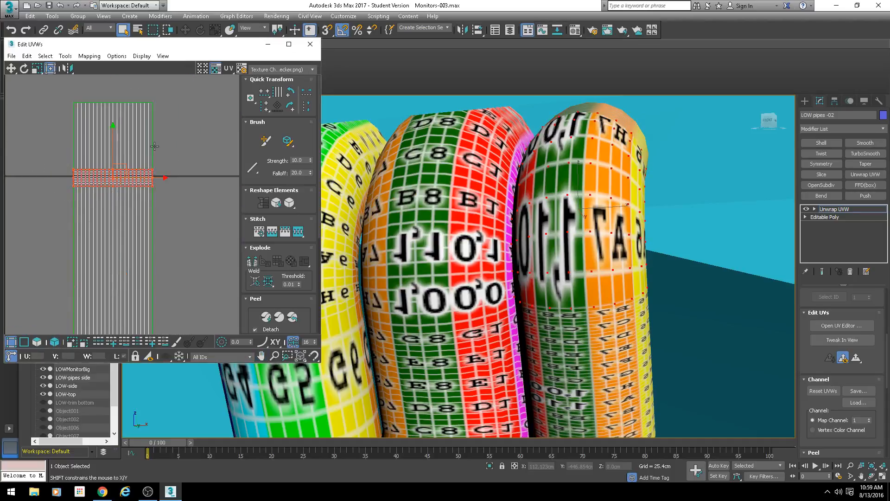
drag(153, 171, 153, 143)
Move the top vertex row of the short pipe's UV shell down, close to the bend rows, to even out the checker squares
middle_drag(171, 138, 165, 198)
drag(161, 138, 59, 170)
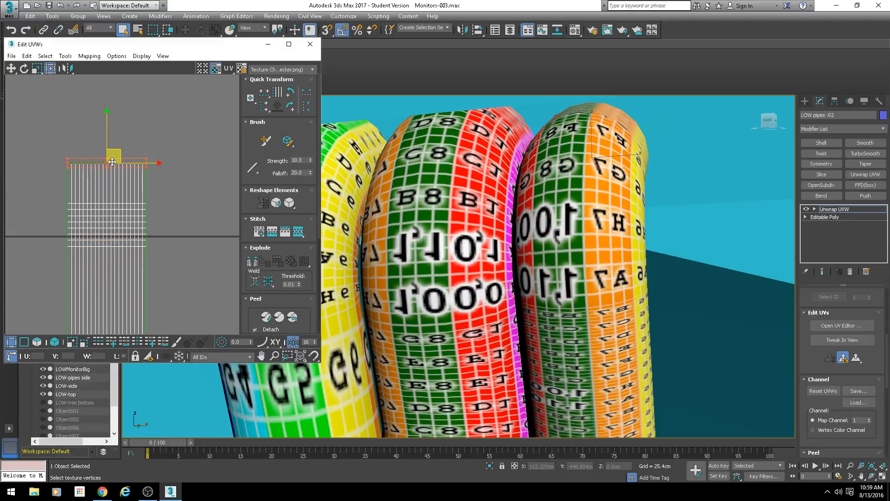
drag(122, 161, 122, 179)
alt+middle_drag(575, 178, 499, 182)
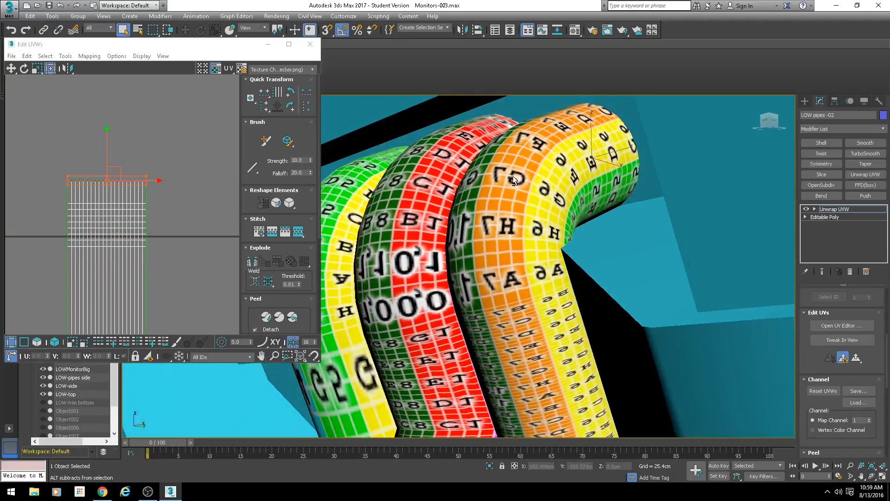
drag(107, 147, 108, 159)
Move the bottom vertex row of the short pipe's UV shell up to shorten the UVs of its straight section
middle_drag(485, 235, 483, 182)
scroll(139, 269, down, 4)
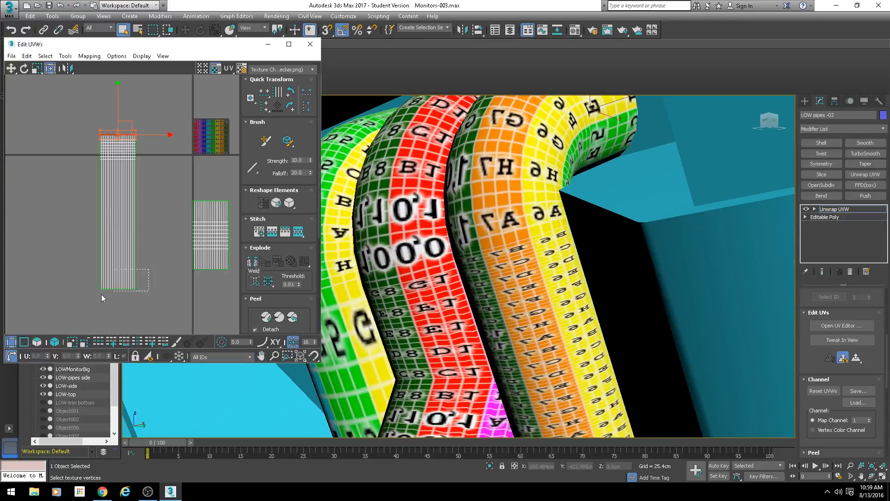
drag(102, 294, 102, 297)
drag(118, 263, 118, 160)
scroll(152, 218, down, 1)
scroll(170, 208, up, 2)
Select all UV vertices of the long left-hand pipe's shell and compare the checker squares on the three pipes
middle_drag(212, 196, 168, 200)
drag(202, 162, 132, 280)
scroll(516, 265, down, 4)
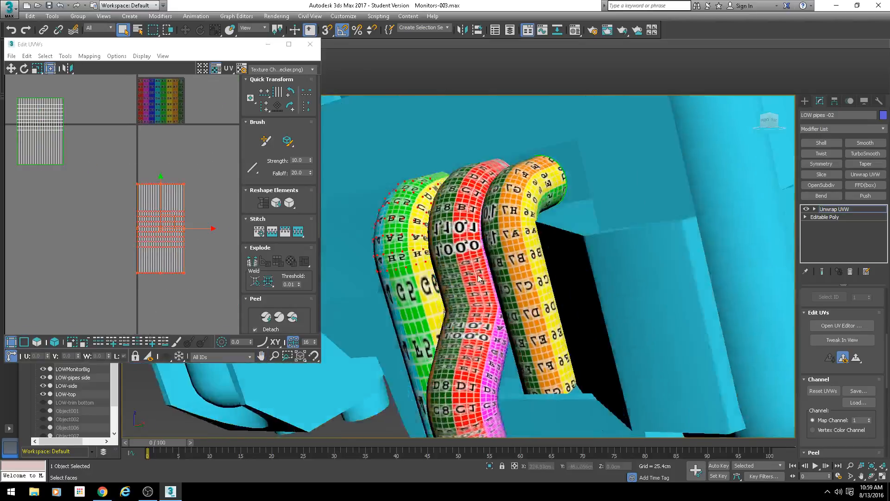
alt+middle_drag(418, 250, 457, 236)
middle_drag(196, 157, 50, 171)
scroll(155, 179, down, 1)
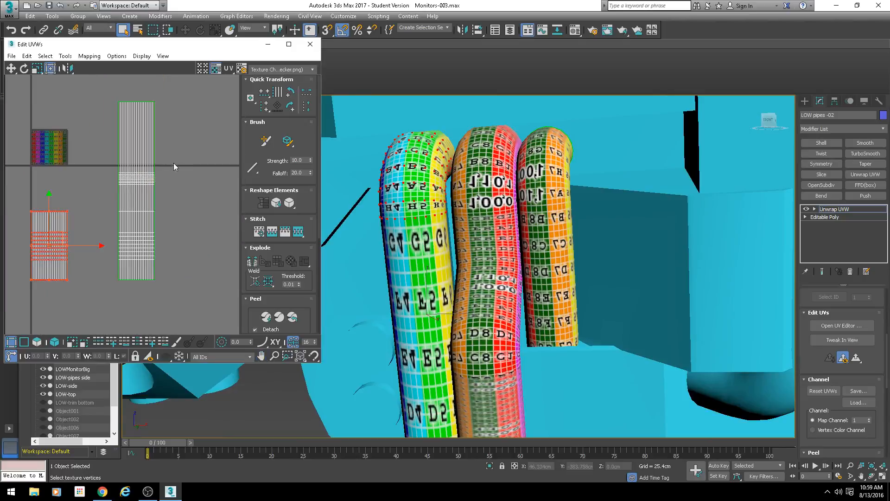
Move the top vertex row of the middle pipe's UV shell down until it sits just above the upper bend rows
drag(174, 164, 111, 188)
scroll(144, 184, up, 2)
scroll(498, 240, up, 4)
alt+middle_drag(498, 240, 478, 232)
middle_drag(478, 232, 468, 154)
middle_drag(196, 174, 210, 244)
drag(193, 104, 112, 159)
drag(146, 96, 147, 130)
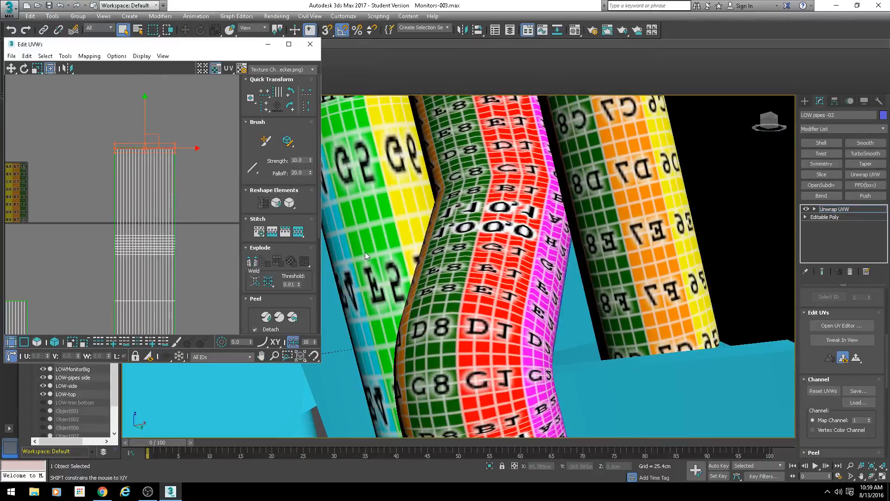
middle_drag(366, 252, 376, 93)
drag(142, 133, 138, 187)
scroll(139, 181, down, 3)
scroll(562, 272, down, 5)
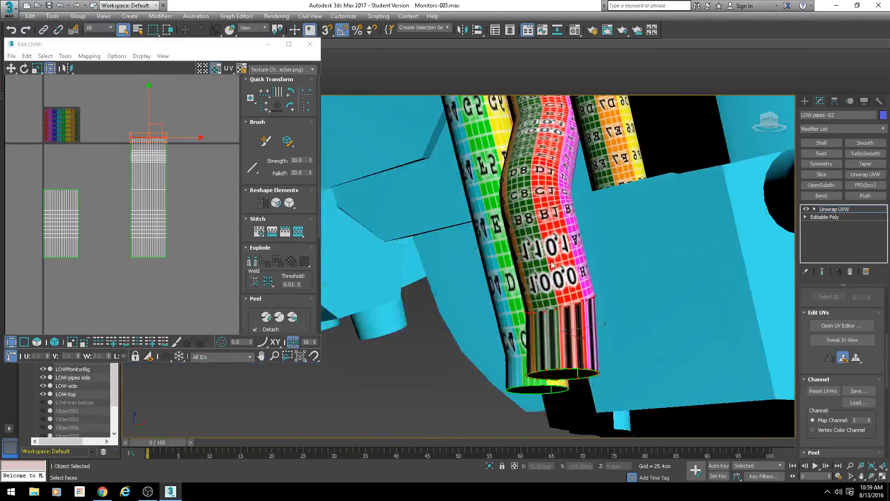
Select the middle pipe's UV vertices from the row between its two bends downward and move them up toward the upper bend
mouse_move(538, 279)
alt+middle_down()
mouse_move(569, 278)
mouse_move(557, 377)
mouse_move(549, 269)
alt+middle_up()
scroll(550, 273, up, 4)
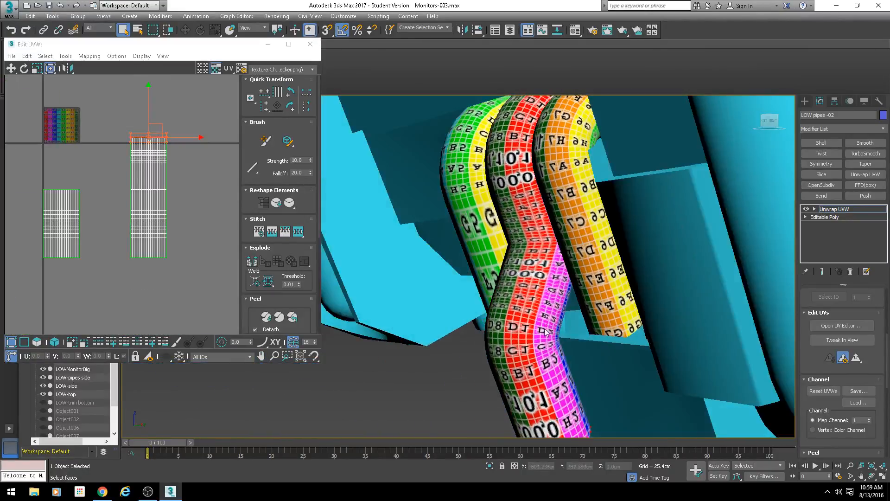
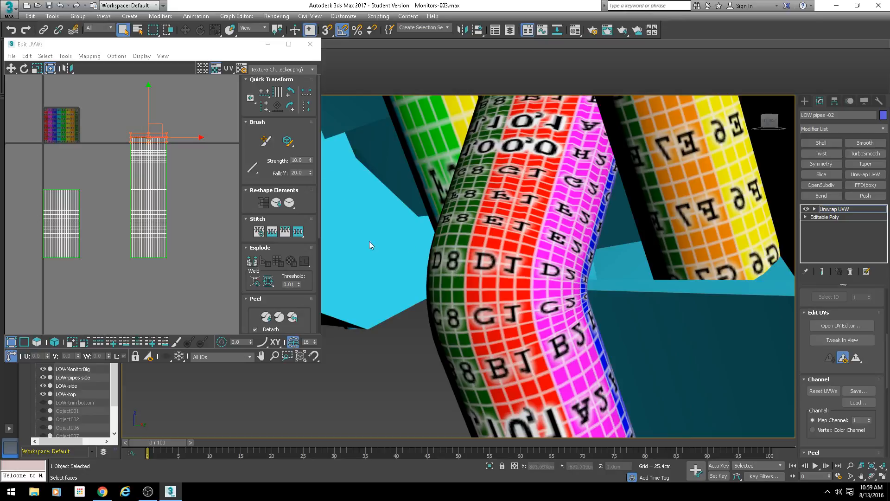
drag(191, 105, 119, 171)
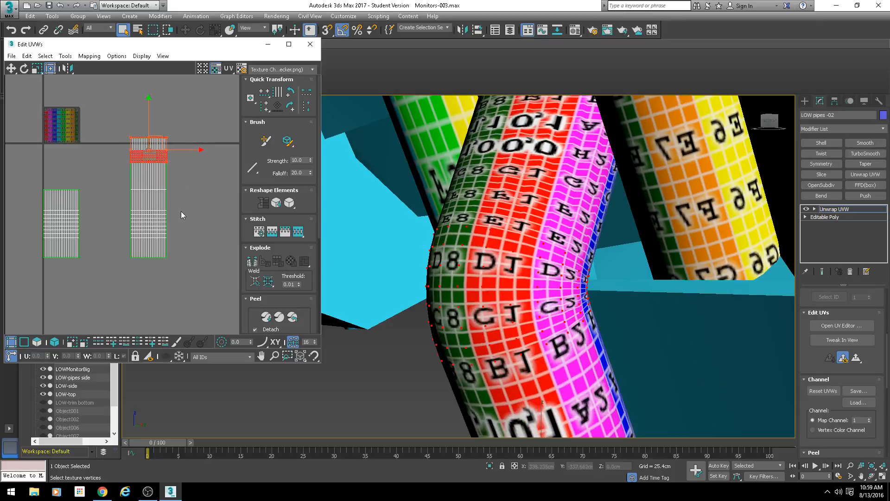
mouse_move(117, 277)
mouse_down()
mouse_move(179, 204)
mouse_move(148, 200)
mouse_move(109, 280)
mouse_up()
key(ctrl+z)
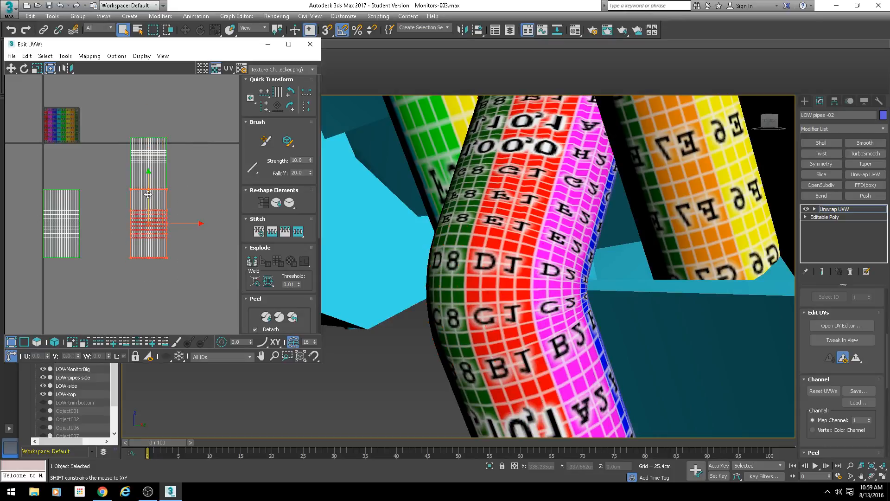
drag(149, 193, 150, 178)
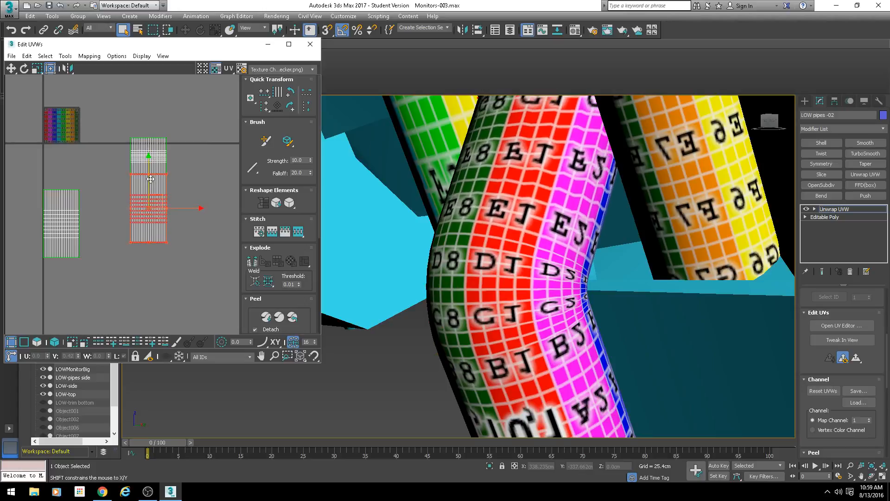
middle_drag(570, 215, 534, 278)
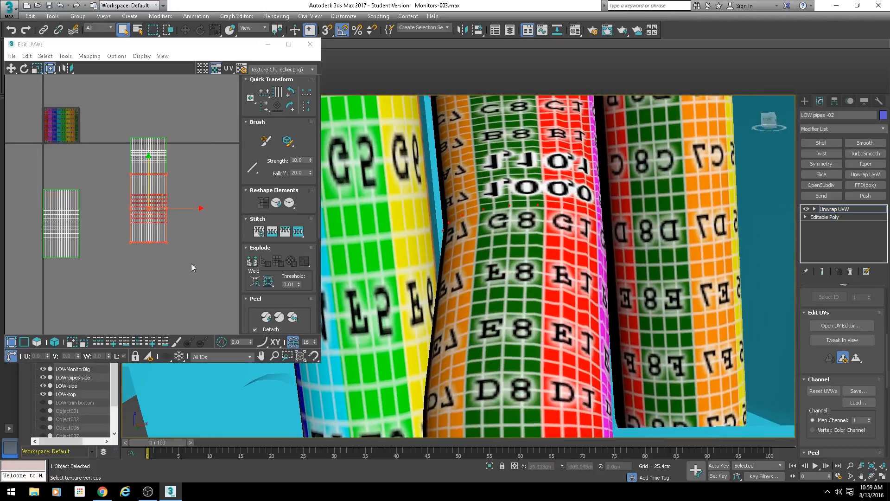
Select the middle pipe's lower-bend and bottom UV vertices and move them up closer to the row above
drag(191, 264, 116, 195)
middle_drag(147, 190, 145, 247)
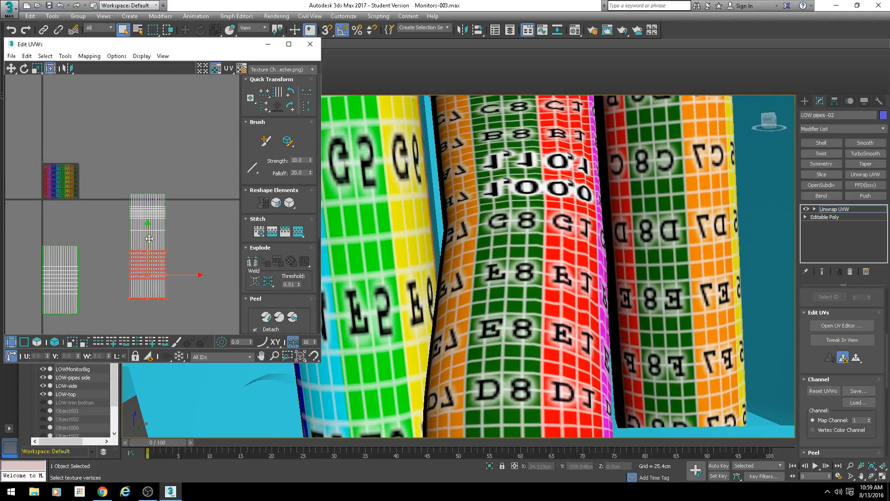
drag(149, 238, 148, 229)
scroll(506, 229, down, 5)
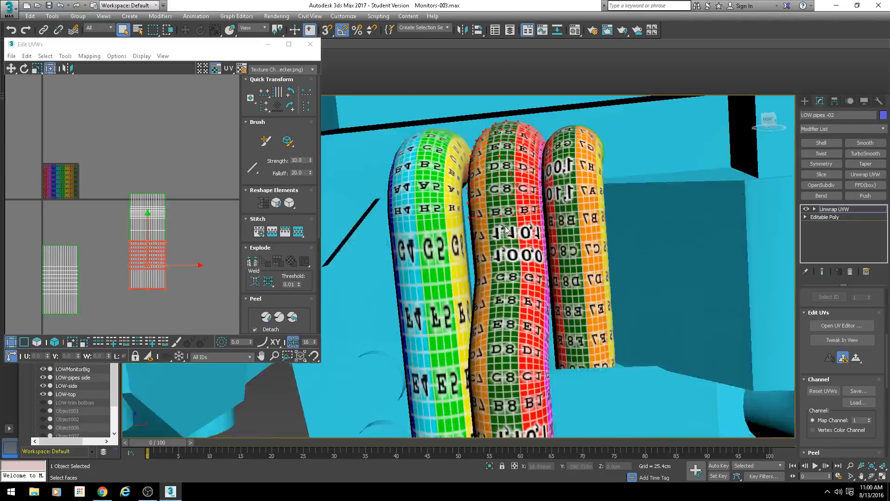
Inspect the checker on the pipe bends and move the bottom vertex row of the middle pipe's UV shell up
alt+middle_drag(507, 230, 484, 246)
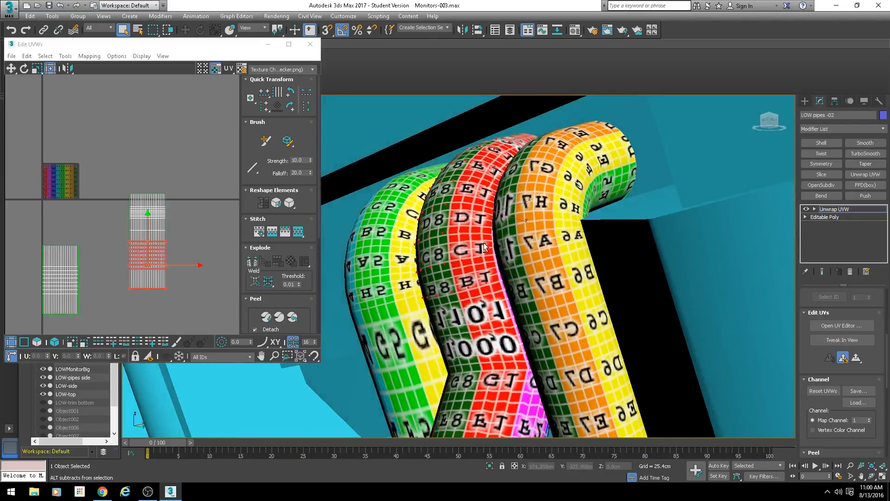
scroll(484, 246, up, 2)
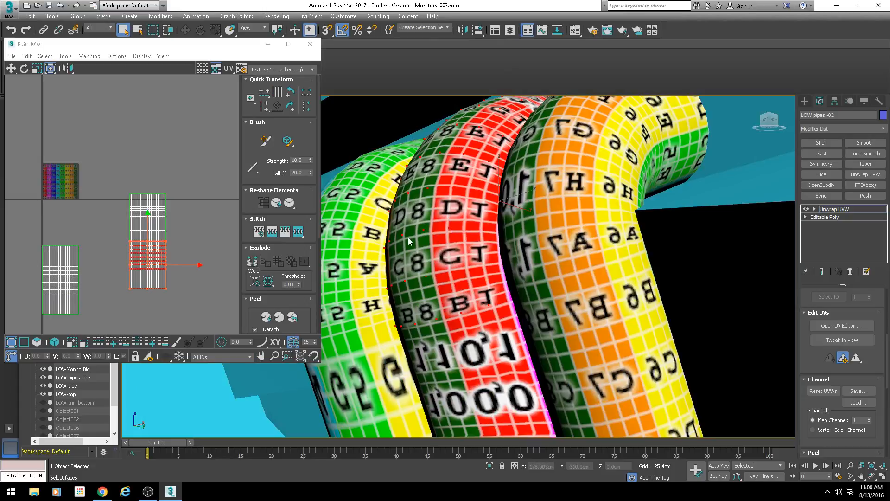
alt+middle_drag(482, 283, 511, 249)
scroll(511, 249, down, 2)
click(278, 236)
scroll(171, 289, up, 2)
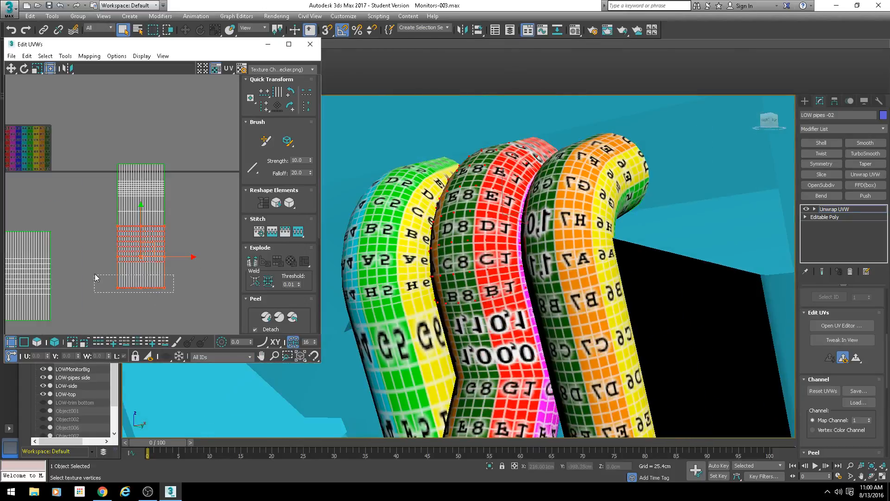
drag(142, 261, 144, 246)
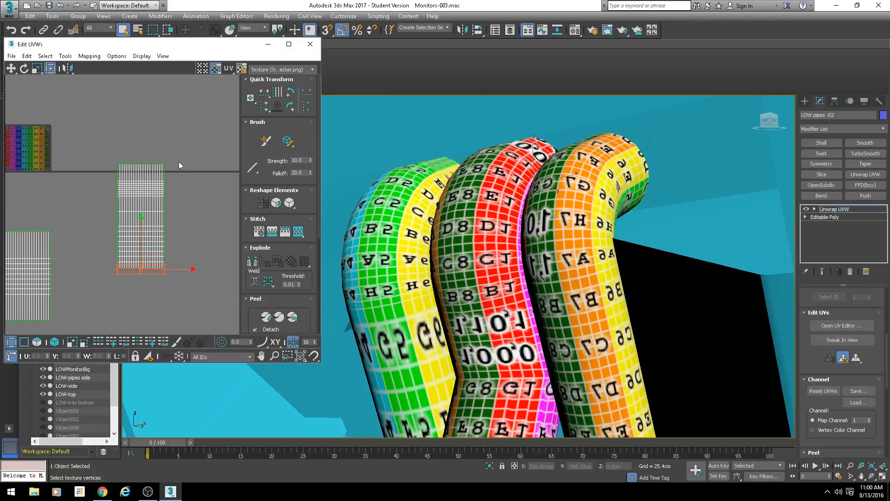
Turn off Ignore Backfacing and select the full ring of vertices at the middle pipe's lower end
drag(101, 175, 102, 175)
middle_drag(598, 366, 517, 135)
scroll(606, 318, down, 2)
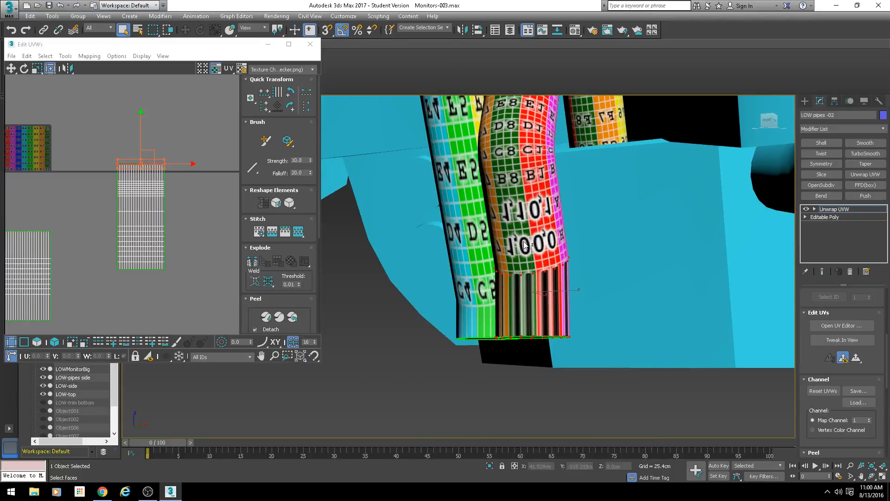
mouse_move(531, 272)
alt+middle_down()
mouse_move(618, 286)
mouse_move(532, 283)
alt+middle_up()
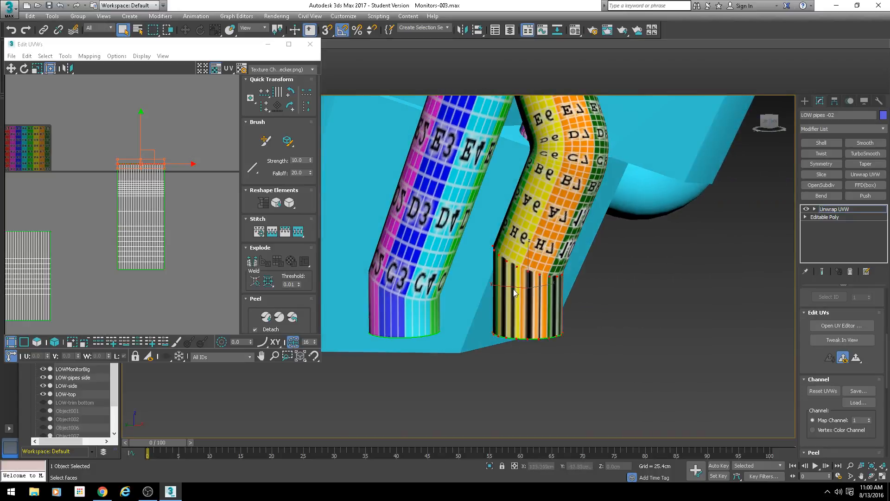
mouse_move(531, 305)
alt+middle_down()
mouse_move(497, 293)
mouse_move(526, 300)
alt+middle_up()
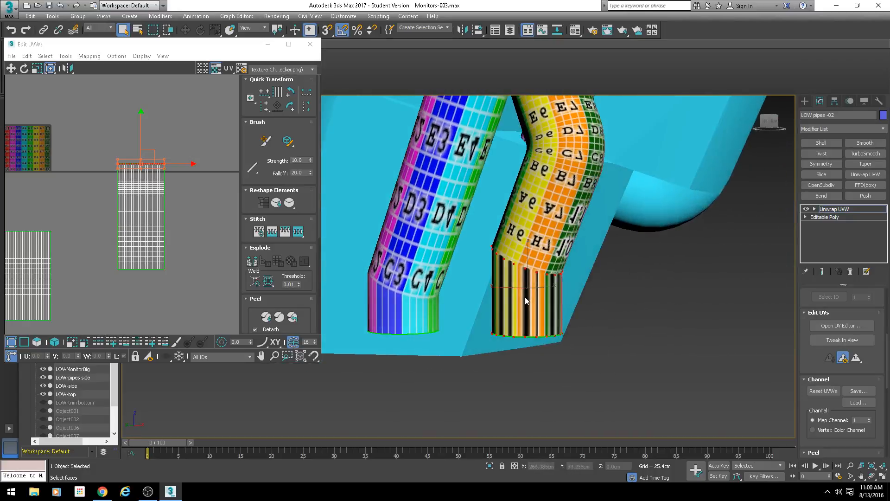
click(602, 371)
drag(638, 367, 455, 299)
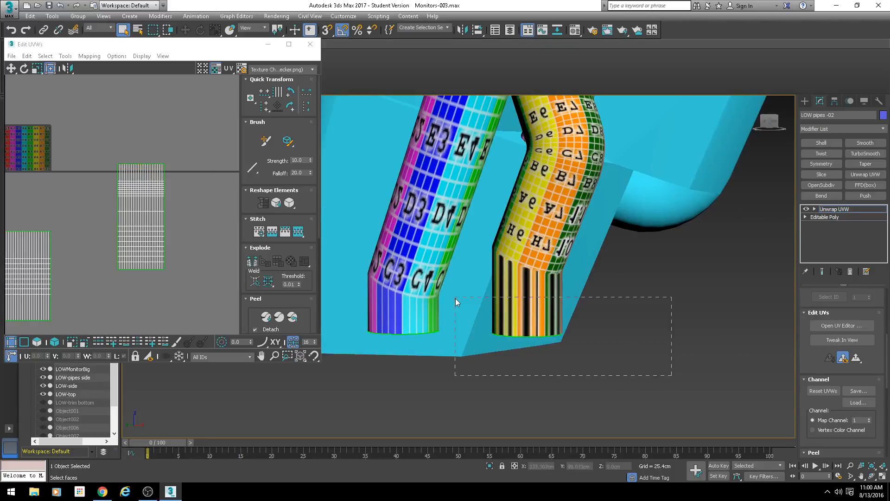
middle_drag(202, 222, 178, 256)
scroll(148, 228, up, 3)
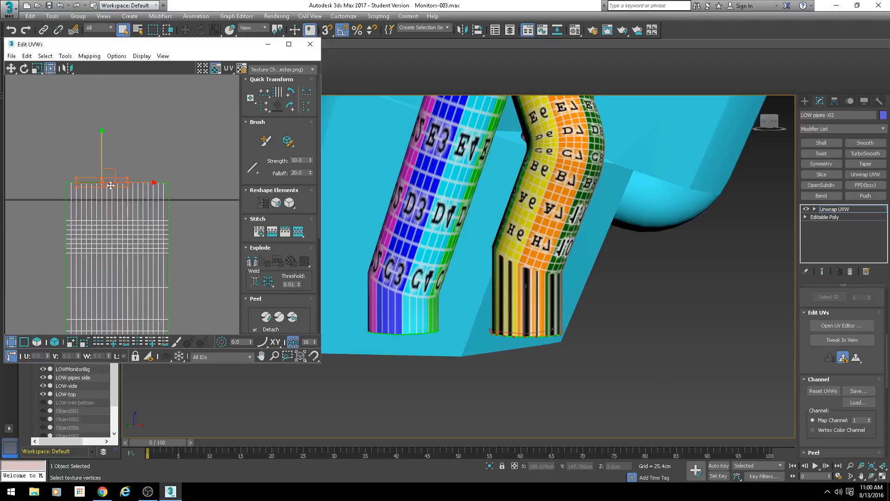
click(813, 363)
scroll(812, 362, up, 5)
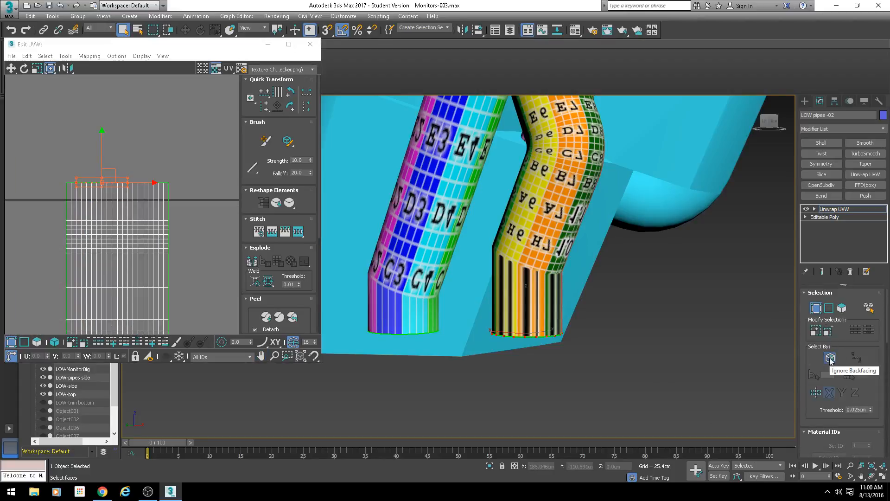
click(583, 374)
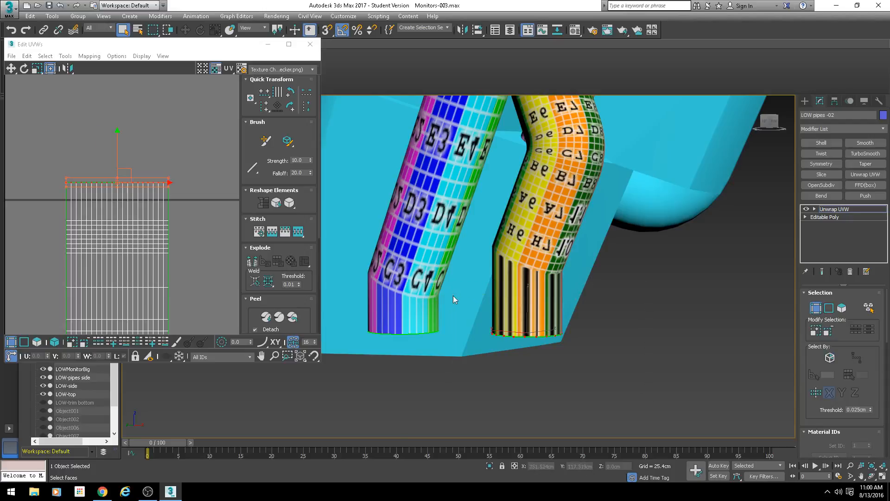
Move the top vertex row of the middle pipe's UV shell up to remove the checker stretching at the pipe's lower end
middle_drag(127, 208, 122, 234)
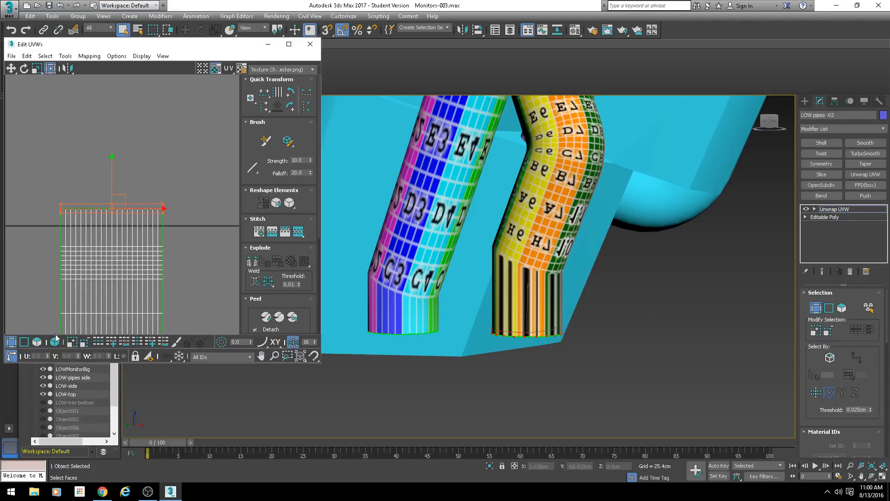
click(842, 308)
drag(610, 379, 457, 313)
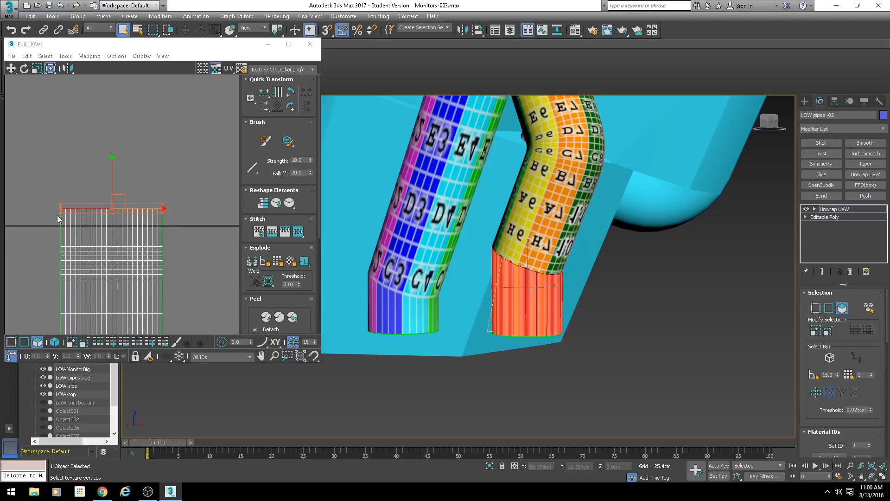
click(12, 343)
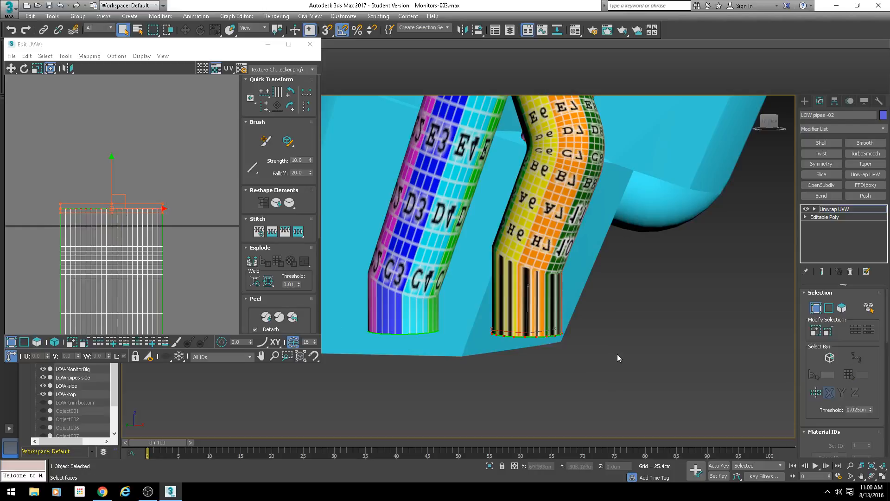
drag(472, 305, 472, 305)
drag(112, 188, 111, 159)
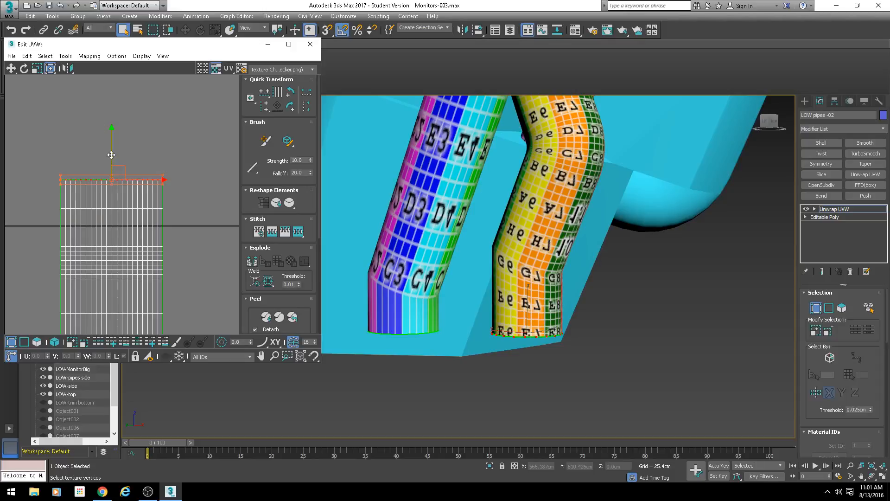
drag(112, 155, 110, 164)
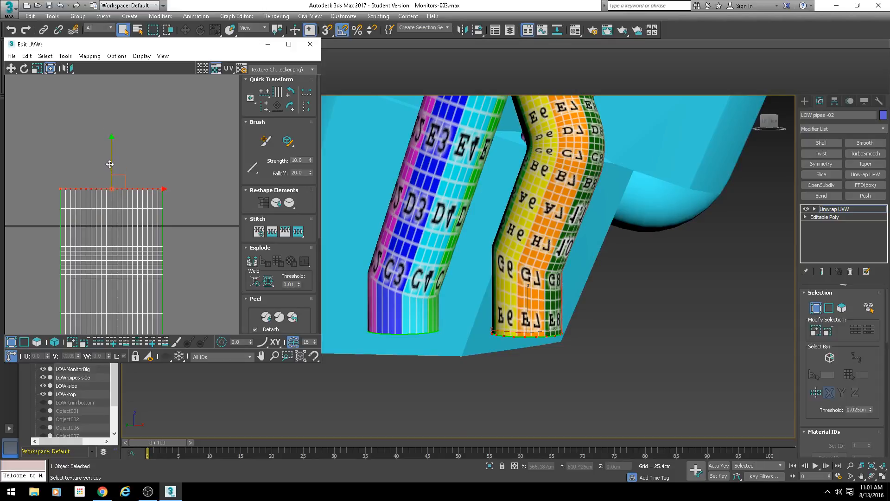
Select the vertex ring at the left pipe's lower end, at the top row of its UV shell
middle_drag(531, 307, 519, 265)
alt+middle_drag(436, 268, 493, 285)
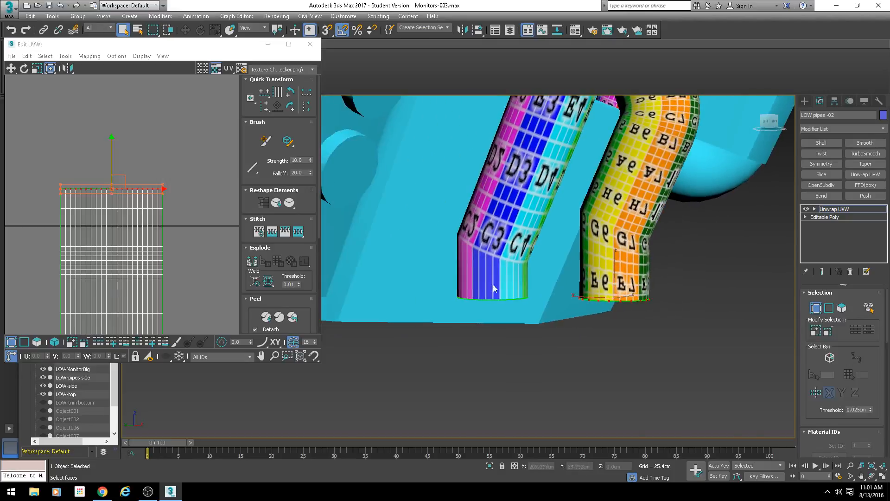
alt+middle_drag(625, 289, 566, 292)
drag(454, 239, 454, 238)
scroll(149, 245, down, 4)
middle_drag(106, 270, 162, 215)
scroll(111, 238, up, 3)
middle_drag(76, 194, 93, 200)
scroll(93, 200, up, 2)
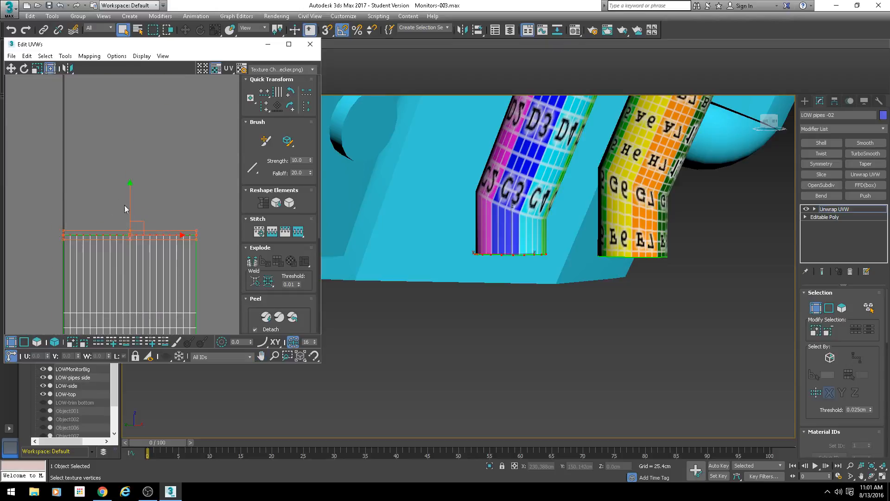
Reselect the left pipe's lower-end vertices and move their UV row slightly up to relieve the stretched checker
click(215, 186)
drag(42, 198, 212, 256)
click(551, 287)
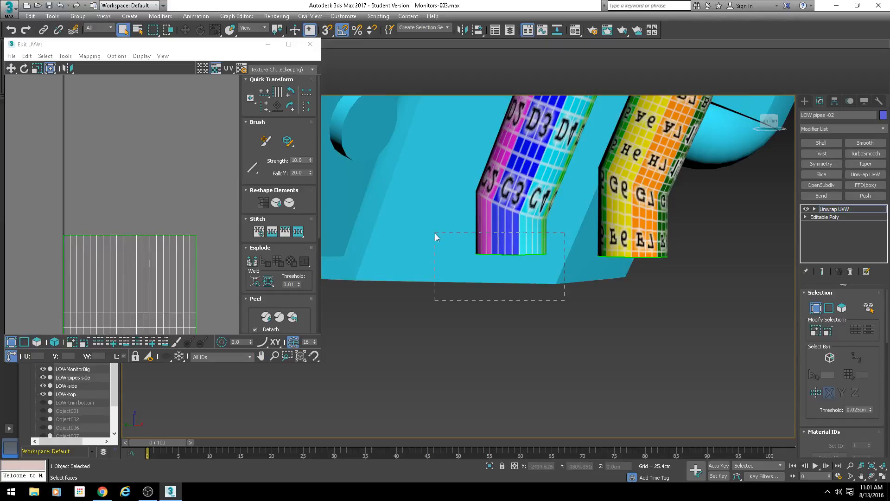
drag(435, 233, 434, 232)
middle_drag(187, 225, 177, 231)
drag(123, 218, 121, 203)
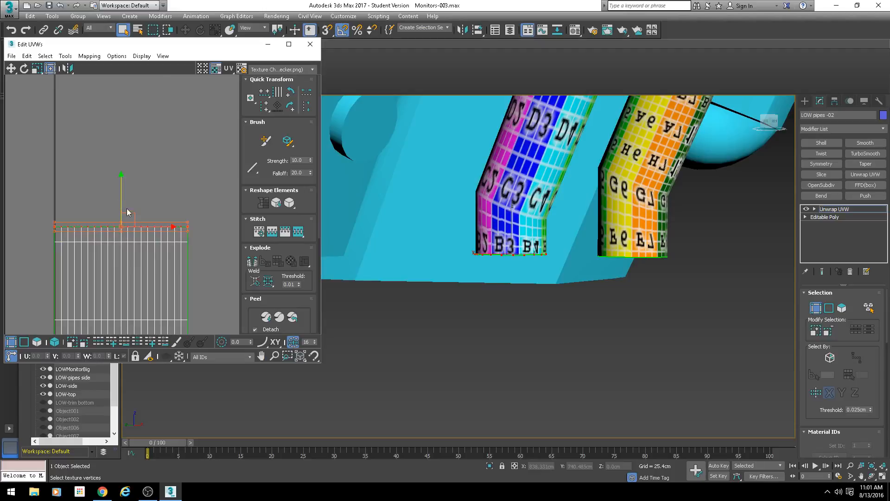
Select the two top vertex rows of the left pipe's UV shell and move them further up
scroll(126, 207, down, 3)
scroll(437, 241, up, 5)
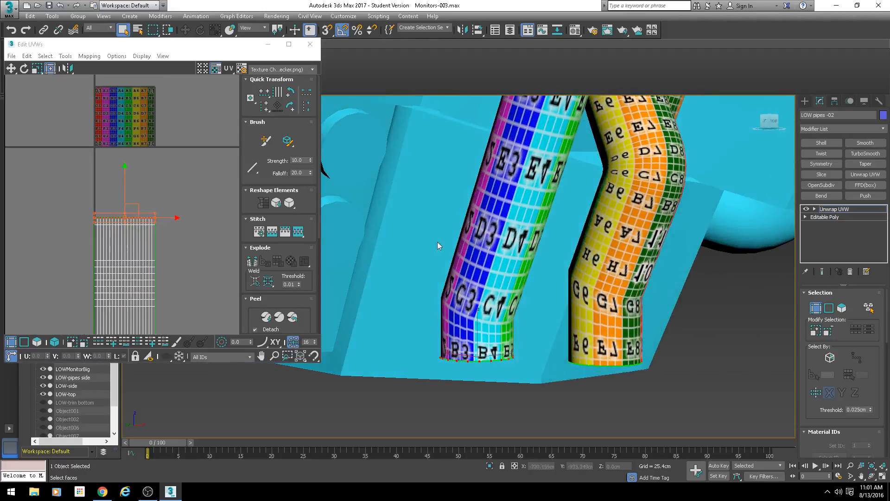
drag(187, 195, 88, 228)
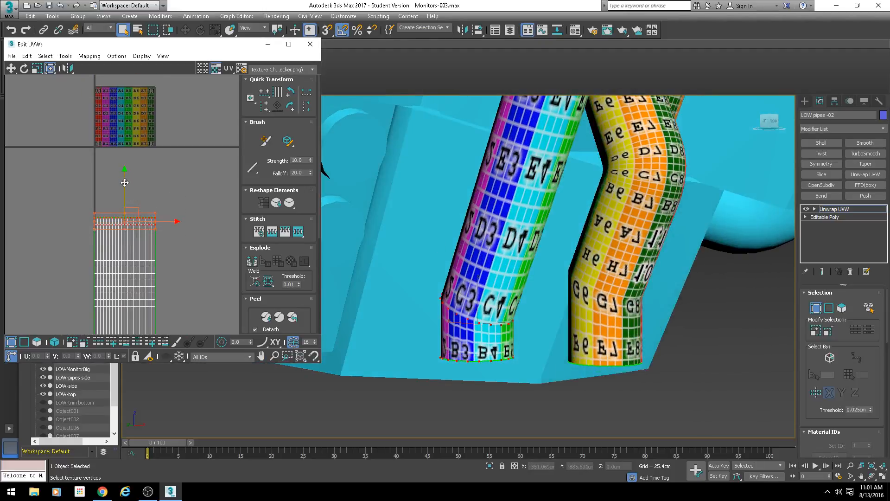
drag(124, 183, 123, 158)
Tighten the upper-bend vertex rows of the left pipe's UV shell and move its bottom row up
middle_drag(576, 264, 528, 338)
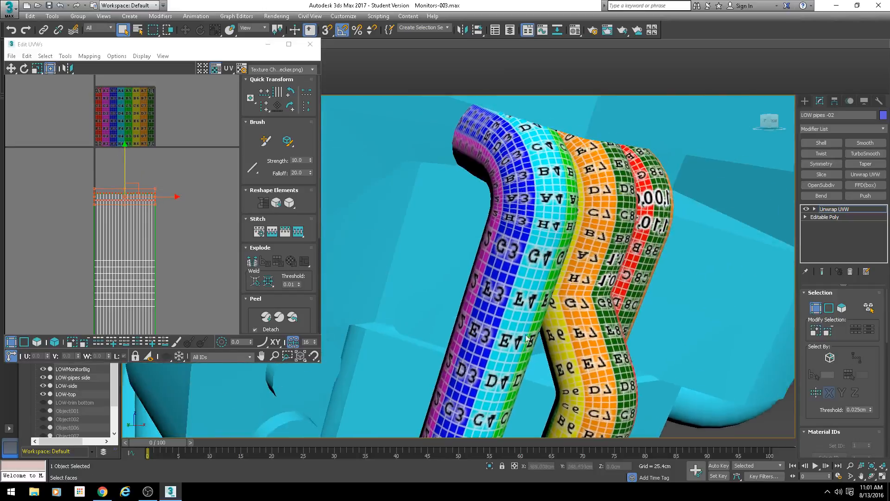
middle_drag(187, 268, 189, 191)
drag(166, 172, 85, 283)
drag(158, 260, 77, 225)
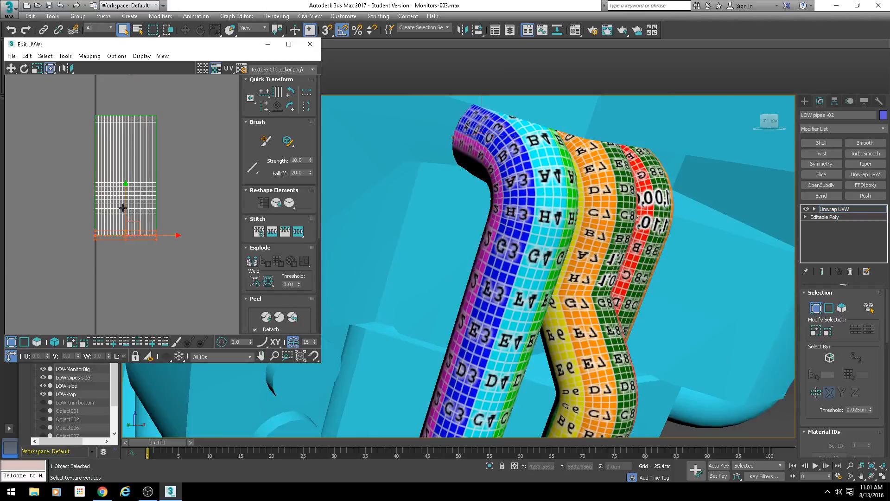
drag(124, 208, 124, 198)
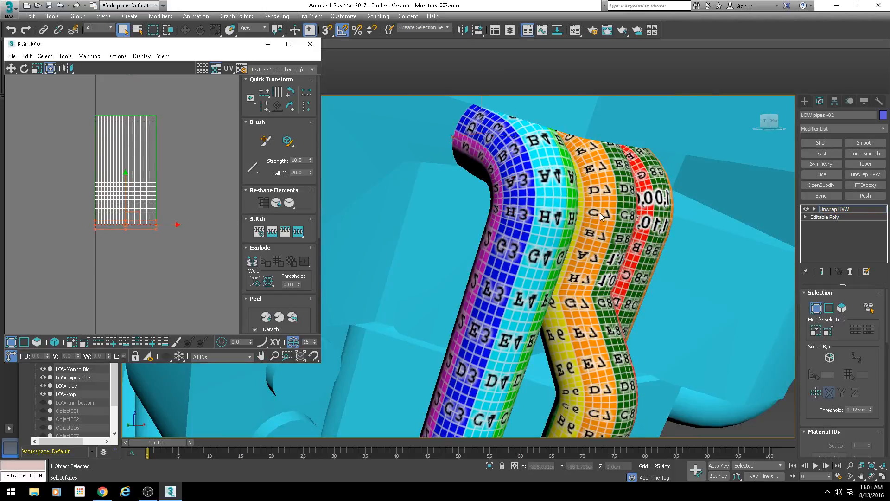
Close the UV editor and hide the three-pipe object LOW pipes -02
scroll(600, 213, down, 5)
alt+middle_drag(600, 213, 558, 227)
right_click(557, 227)
mouse_move(585, 323)
click(668, 331)
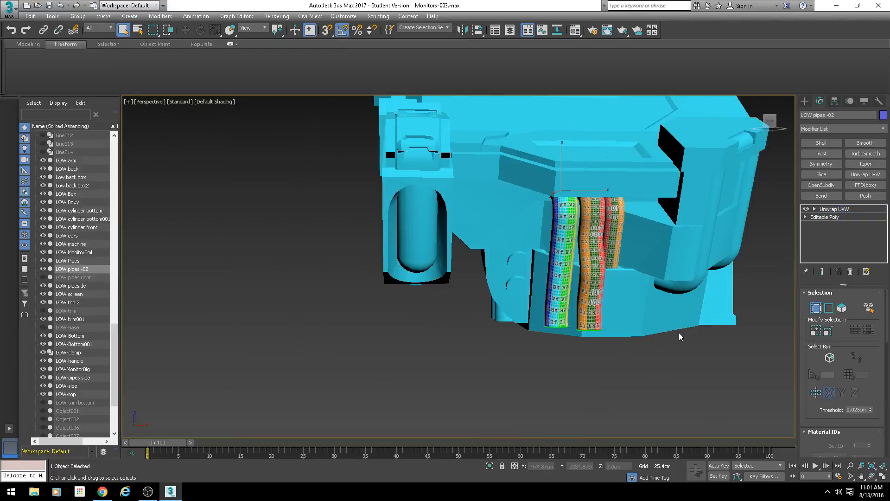
right_click(572, 261)
click(593, 236)
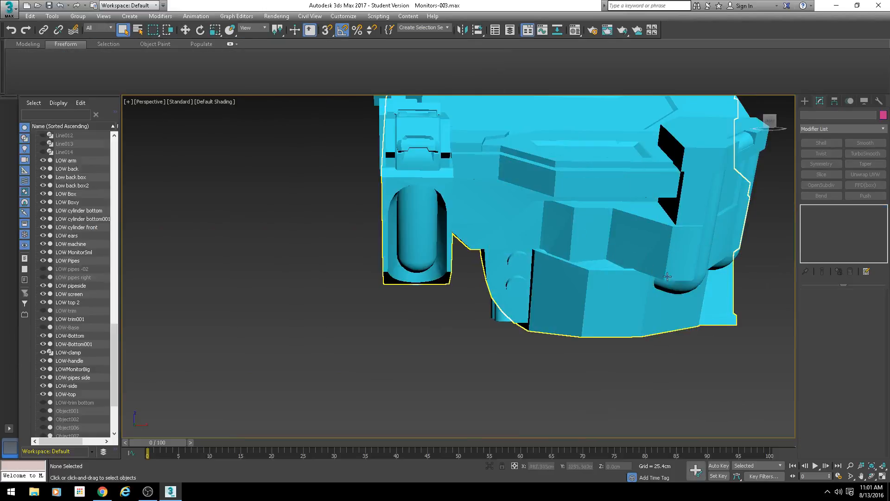
Select the LOW Pipes object with the two hooked pipes and add an Unwrap UVW modifier
alt+middle_drag(592, 236, 613, 253)
click(638, 256)
scroll(638, 255, down, 5)
scroll(640, 275, up, 5)
middle_drag(702, 283, 603, 278)
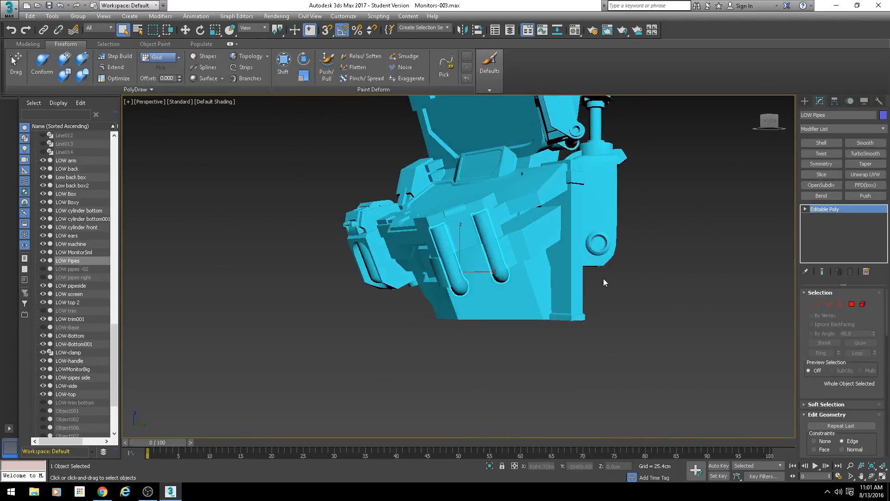
key(u)
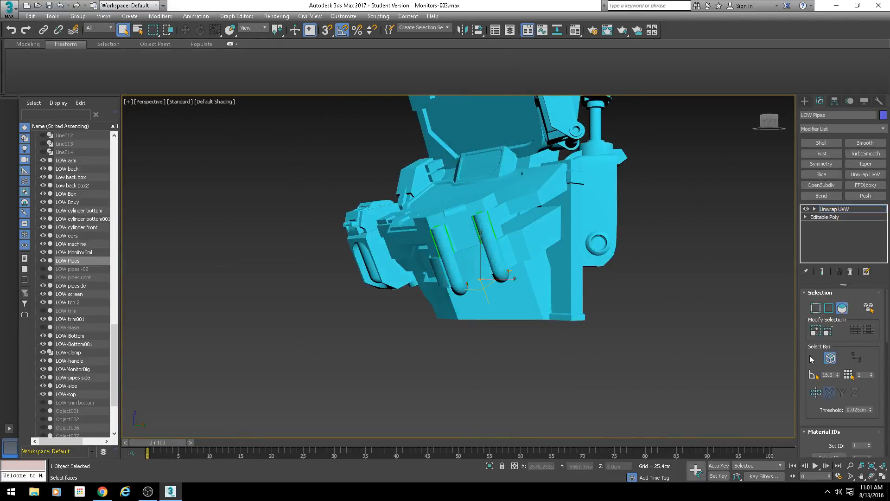
Open the UV editor for LOW Pipes and display the Texture Checker (UV_Checker.png) map
scroll(807, 348, down, 3)
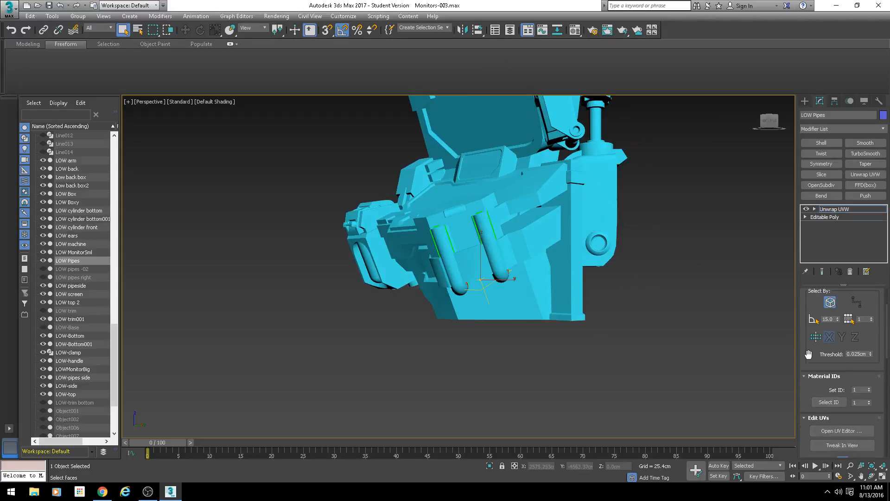
scroll(808, 355, down, 2)
click(842, 389)
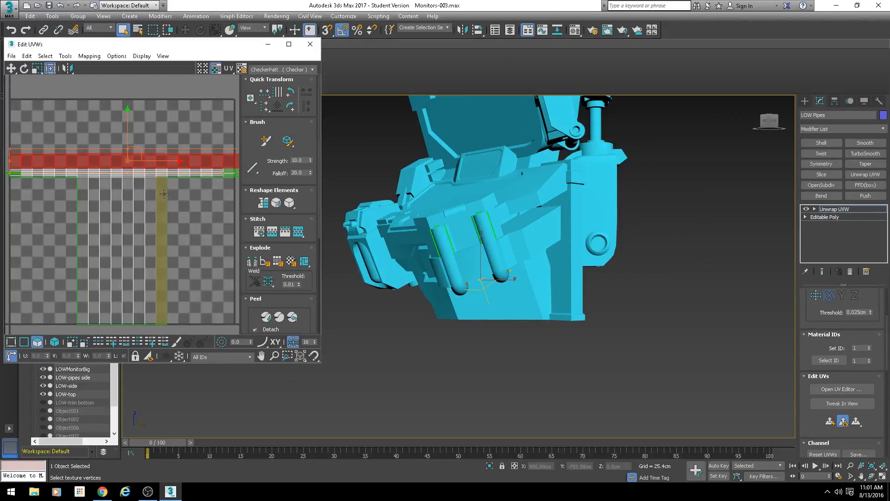
click(274, 70)
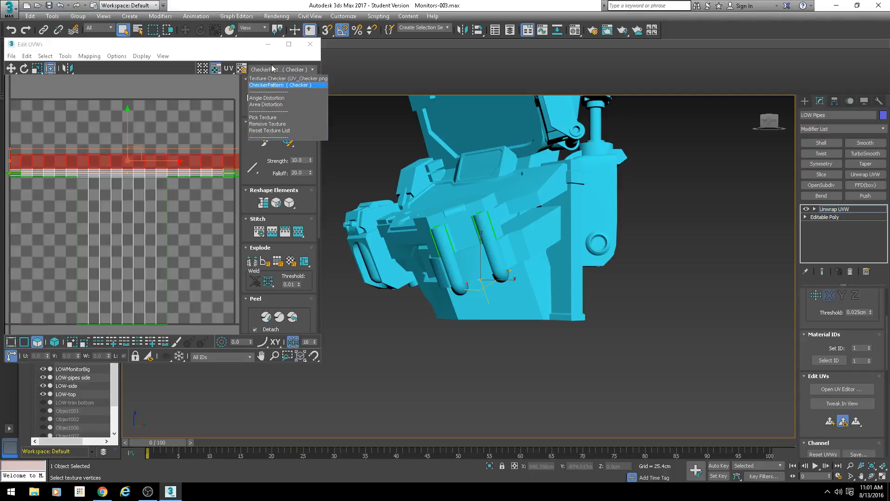
click(271, 79)
Examine the checker distortion along the two pipes and their curved ends against the UV layout
scroll(389, 241, up, 5)
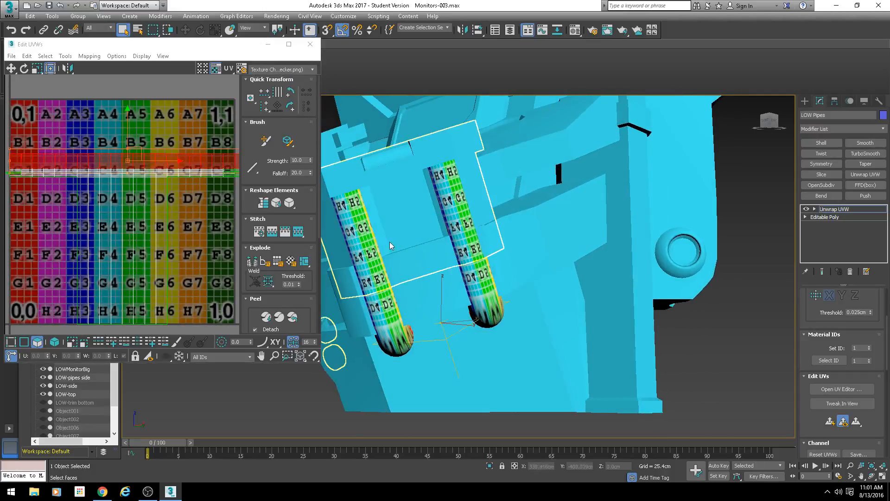
middle_drag(390, 241, 449, 223)
click(422, 223)
scroll(171, 255, down, 3)
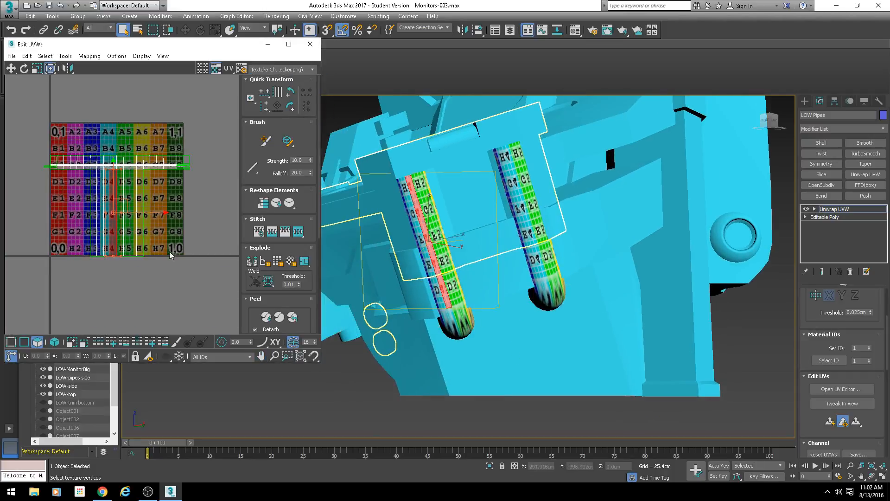
click(179, 153)
alt+middle_drag(390, 209, 482, 195)
scroll(148, 171, up, 2)
middle_drag(145, 170, 159, 185)
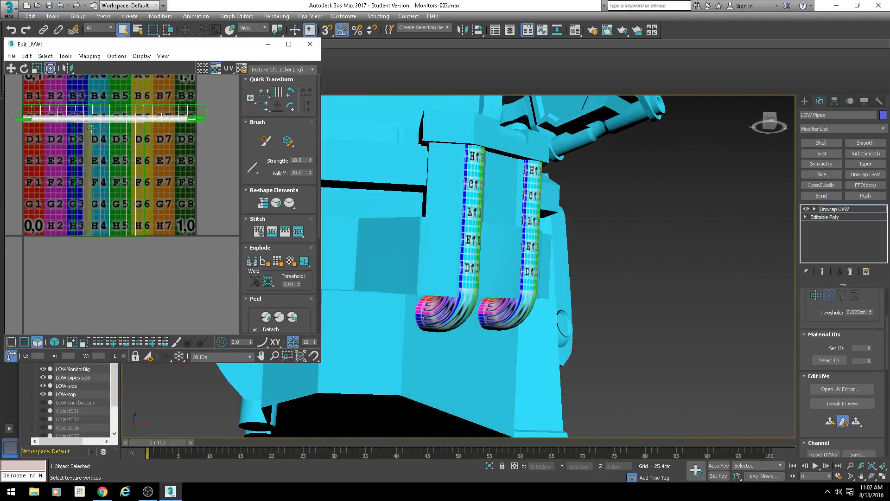
Turn off the checker background display behind the UV layout
click(217, 70)
scroll(167, 130, down, 2)
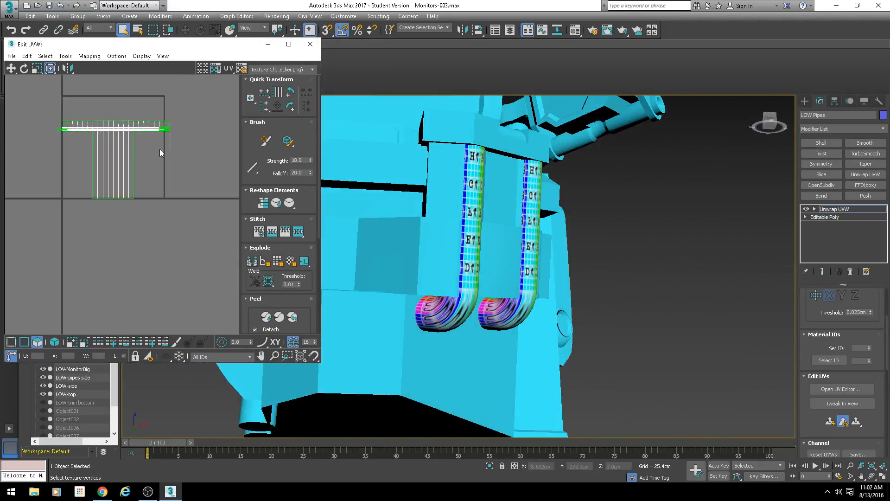
middle_drag(154, 138, 160, 159)
scroll(161, 159, up, 2)
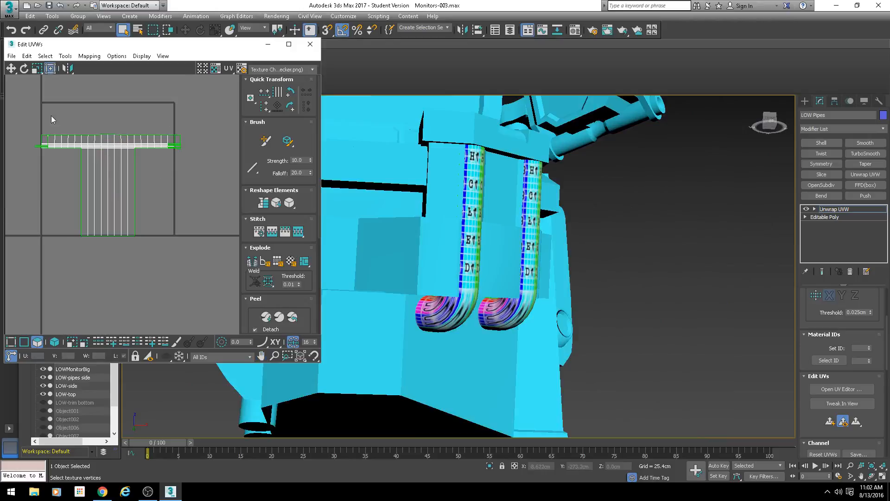
Switch the viewport to wireframe and view the two hooked pipes from the side
alt+middle_drag(500, 236, 478, 228)
key(F3)
key(F3)
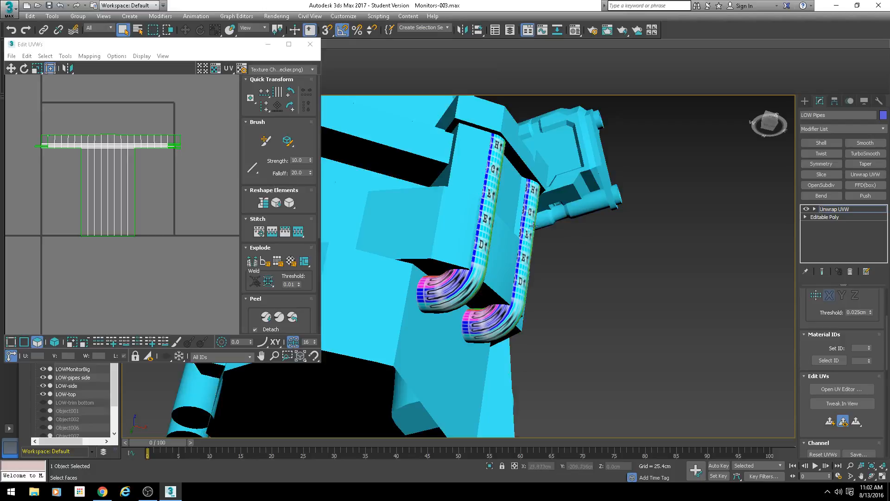
key(F3)
alt+middle_drag(484, 219, 467, 215)
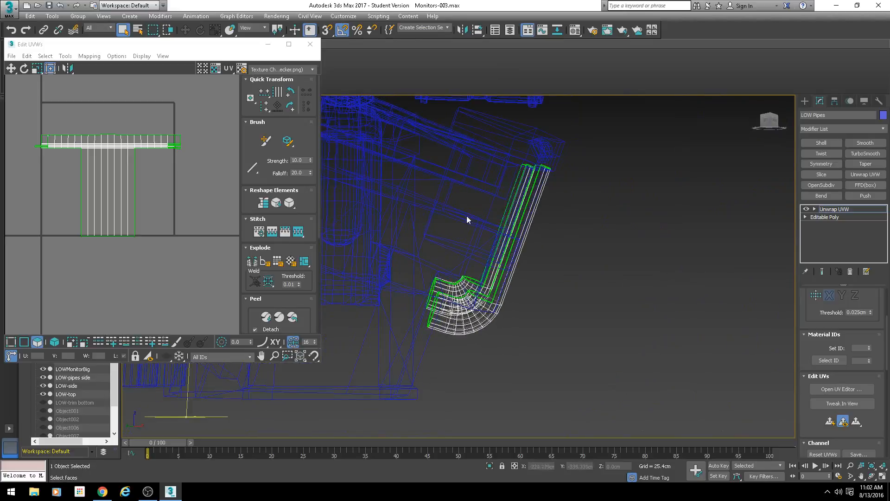
Widen the UV editor and examine the narrow strips at both ends of the pipe shells' crossbar
alt+middle_drag(519, 273, 505, 265)
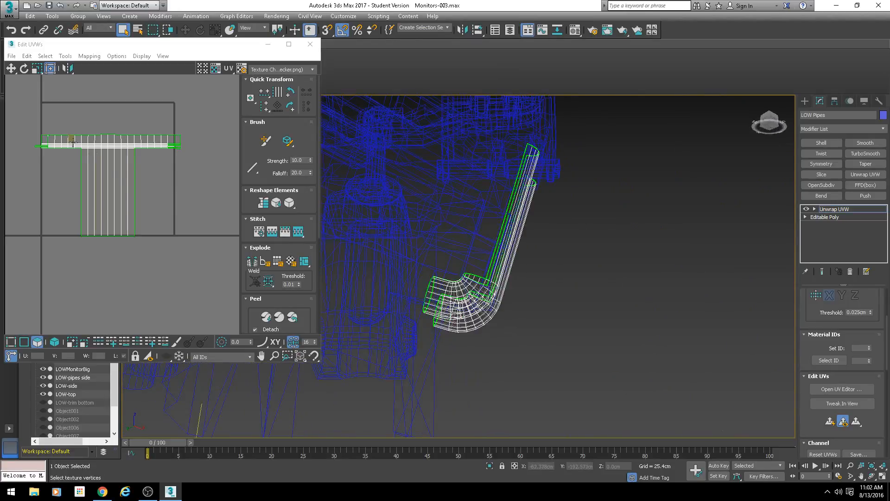
scroll(60, 133, up, 3)
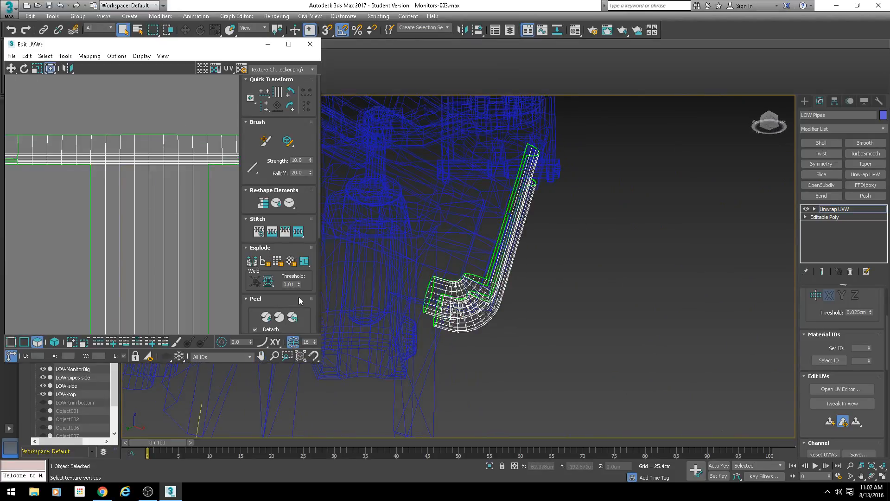
drag(319, 291, 373, 290)
middle_drag(268, 155, 173, 161)
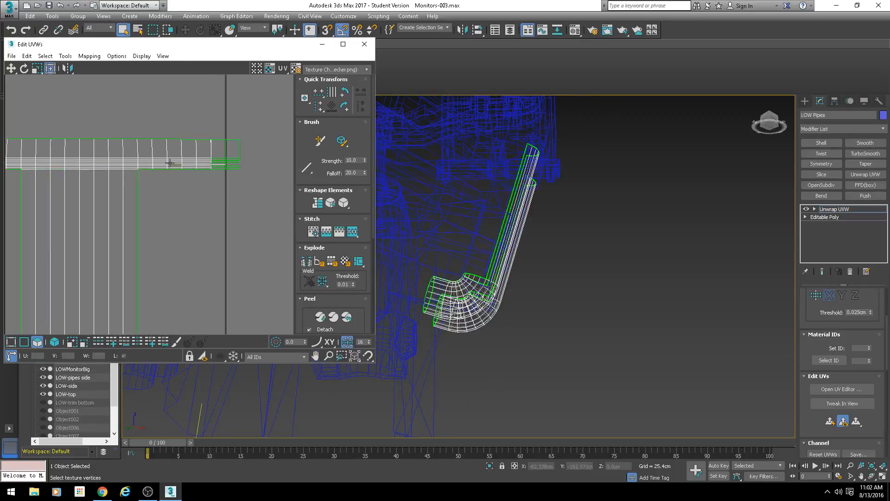
scroll(237, 162, up, 6)
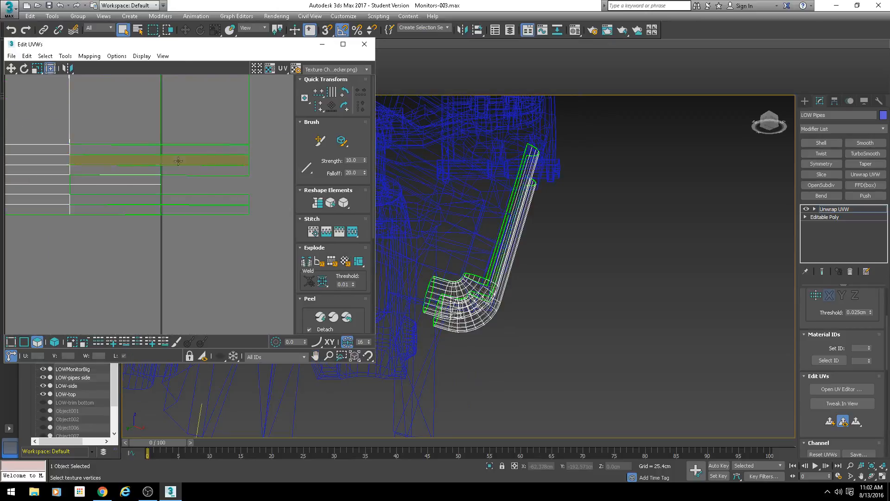
scroll(130, 218, up, 5)
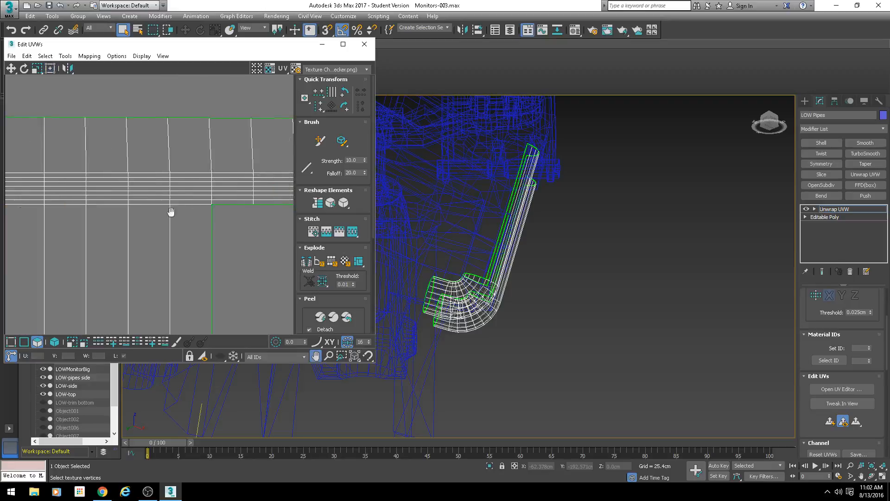
middle_drag(81, 196, 213, 209)
scroll(141, 208, up, 3)
middle_drag(55, 213, 187, 217)
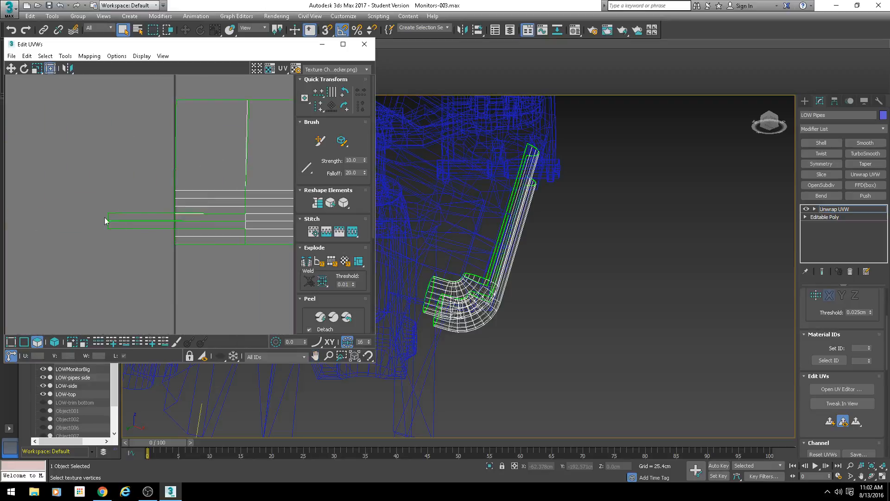
Move the polygon strips jutting out of the crossbar's left end clear of the overlapping pipe shells
click(39, 344)
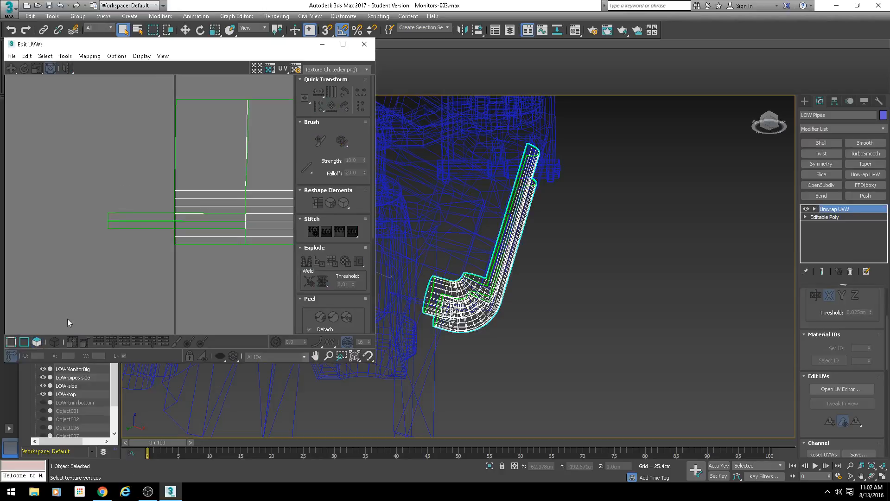
click(39, 343)
click(145, 223)
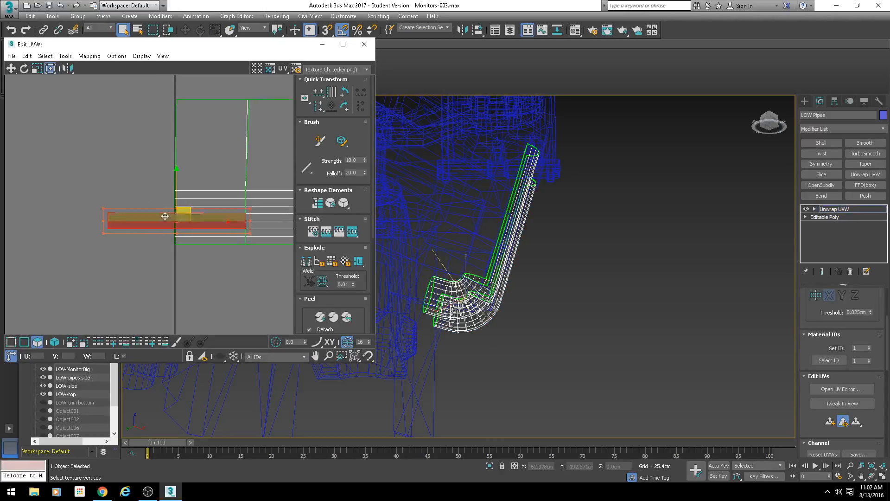
drag(184, 210, 18, 205)
click(17, 185)
Enable whole-element selection and move one T-shaped pipe shell to the right of the other
scroll(198, 240, down, 3)
middle_drag(217, 225, 196, 232)
scroll(196, 232, up, 3)
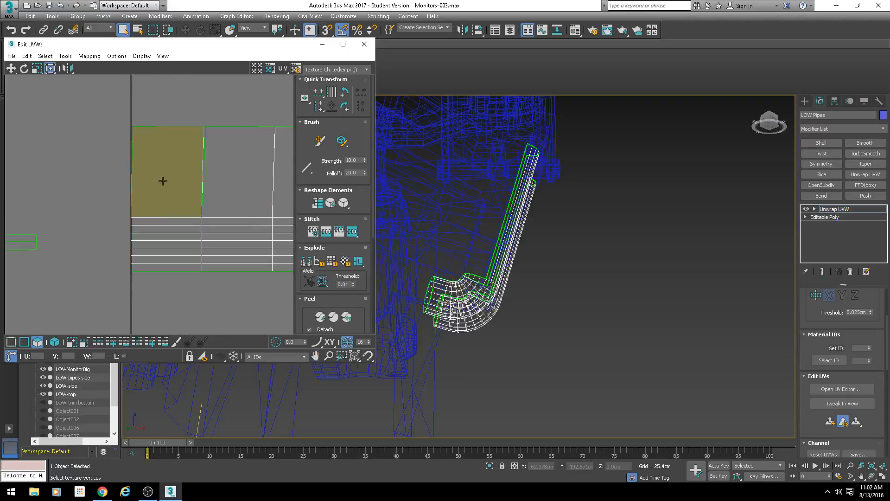
click(163, 181)
scroll(210, 224, down, 3)
scroll(249, 271, down, 4)
middle_drag(250, 268, 178, 194)
scroll(202, 232, down, 2)
click(54, 342)
middle_drag(182, 246, 105, 189)
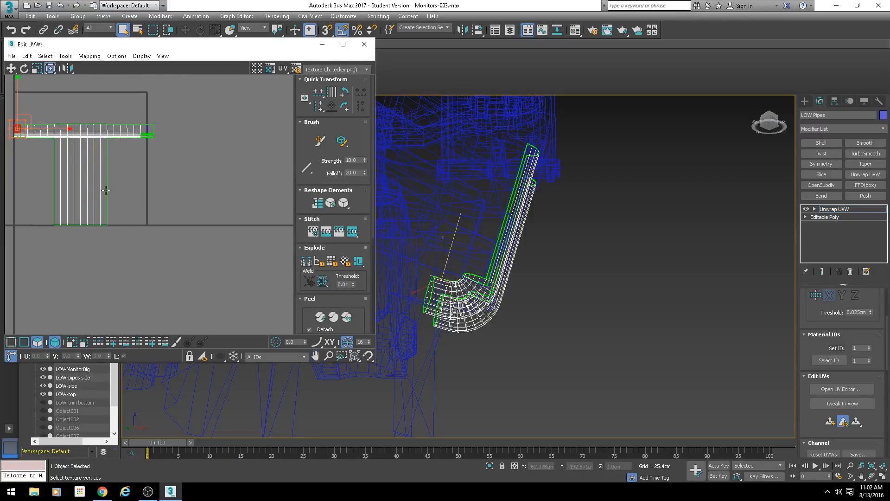
click(103, 188)
drag(113, 174, 272, 184)
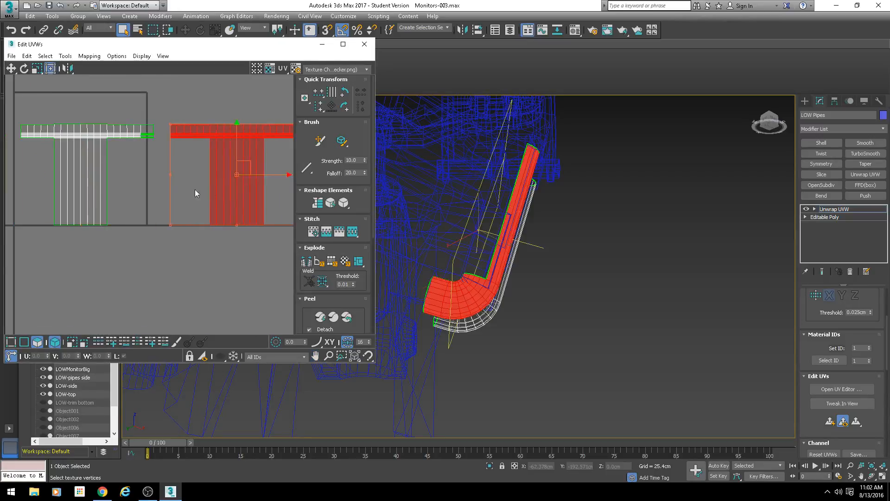
middle_drag(195, 189, 123, 195)
click(261, 192)
Stitch the second-lowest split edge at the left shell's right end, selecting single edges with whole-element selection off
scroll(244, 131, up, 3)
mouse_move(66, 186)
middle_down()
mouse_move(388, 200)
mouse_move(218, 182)
middle_up()
middle_drag(62, 220, 257, 215)
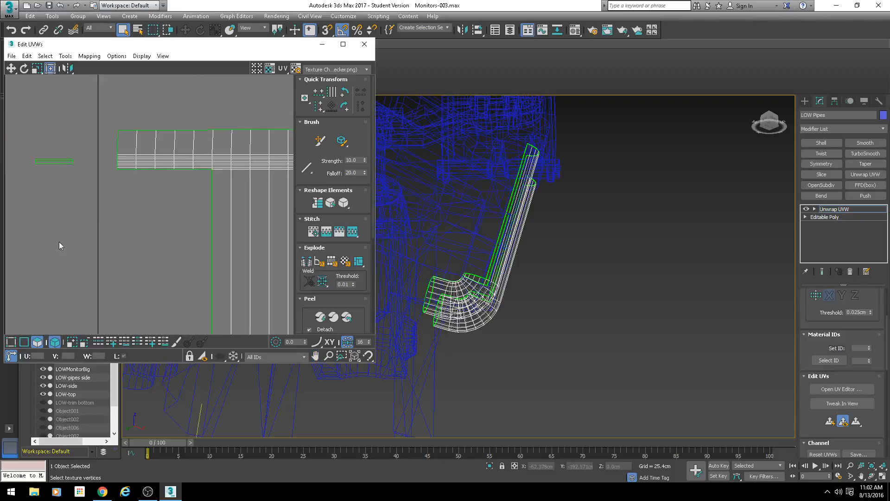
click(24, 342)
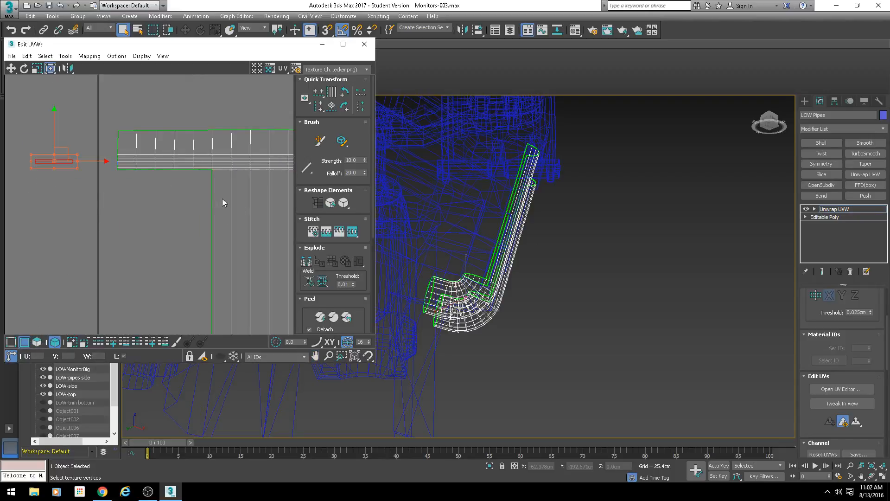
middle_drag(222, 202, 77, 203)
middle_drag(205, 192, 151, 175)
scroll(274, 128, up, 6)
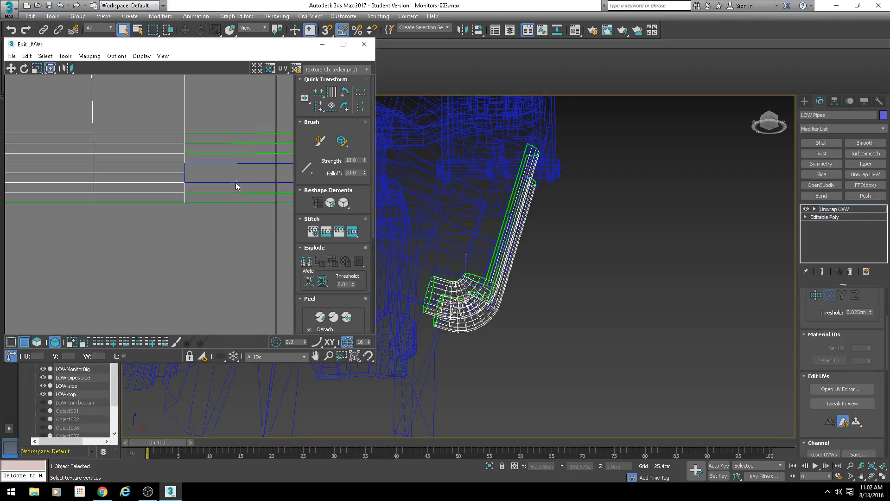
middle_drag(237, 186, 148, 195)
click(198, 192)
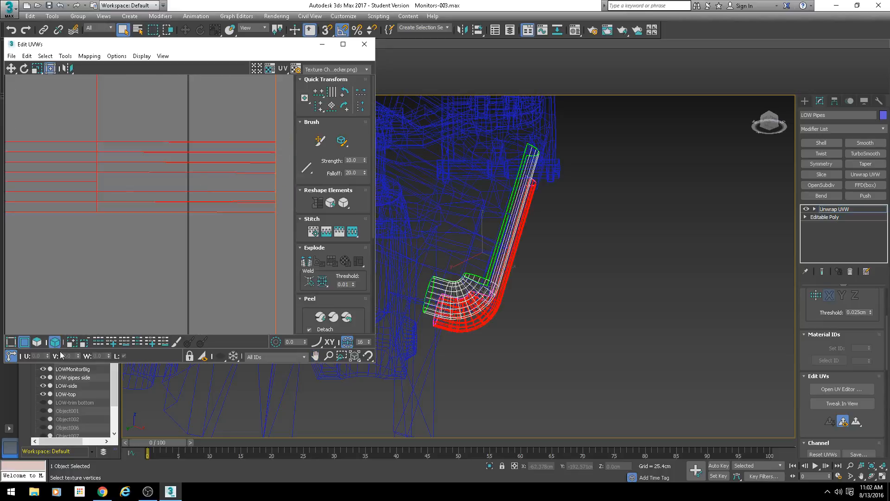
click(286, 285)
click(187, 192)
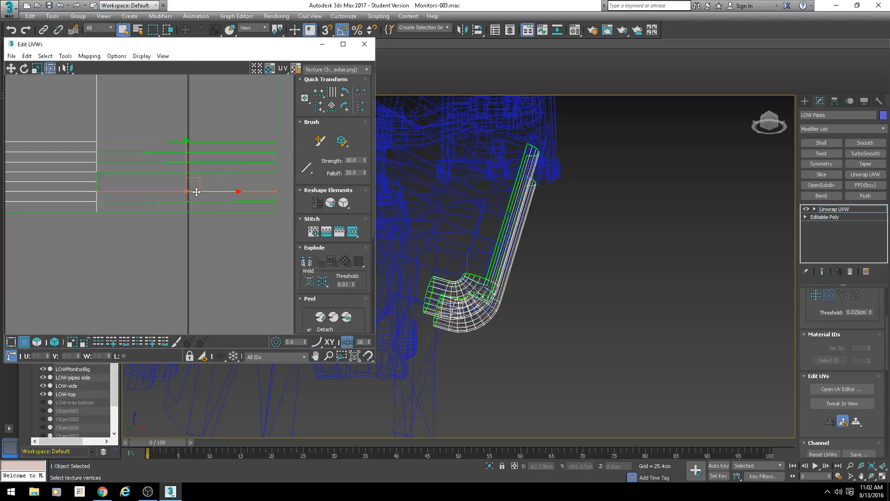
key(s)
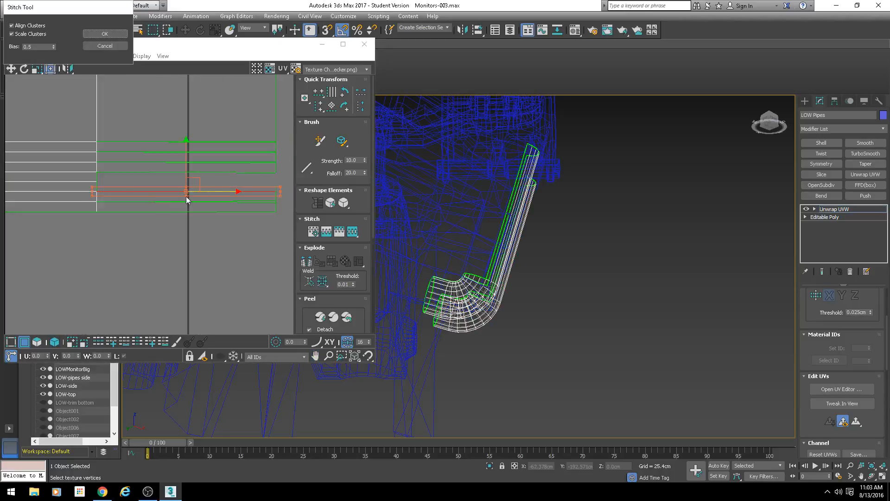
right_click(49, 45)
click(57, 41)
click(105, 34)
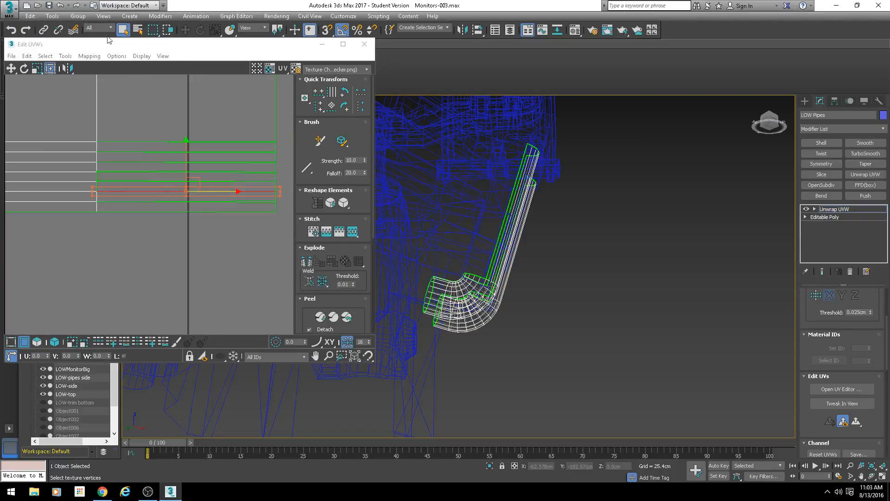
Stitch the three uppermost split edges between the narrow strips at the left shell's right end, with bias 0.5
key(s)
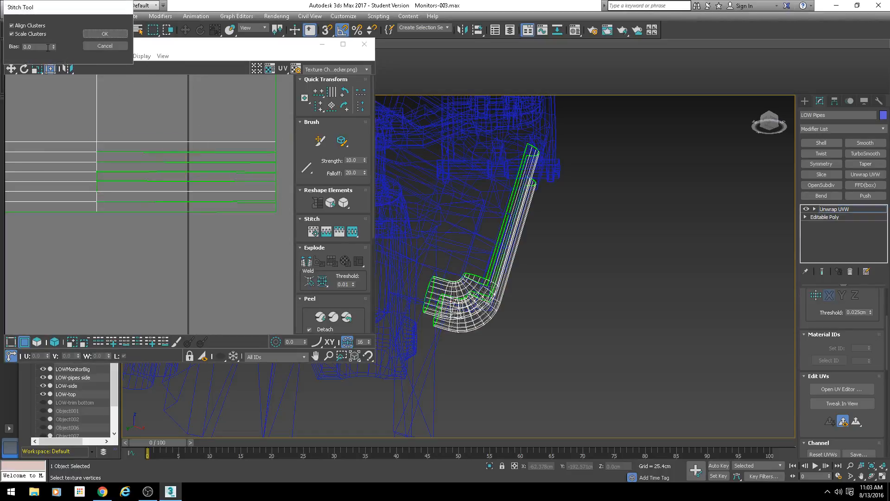
click(48, 48)
key(Return)
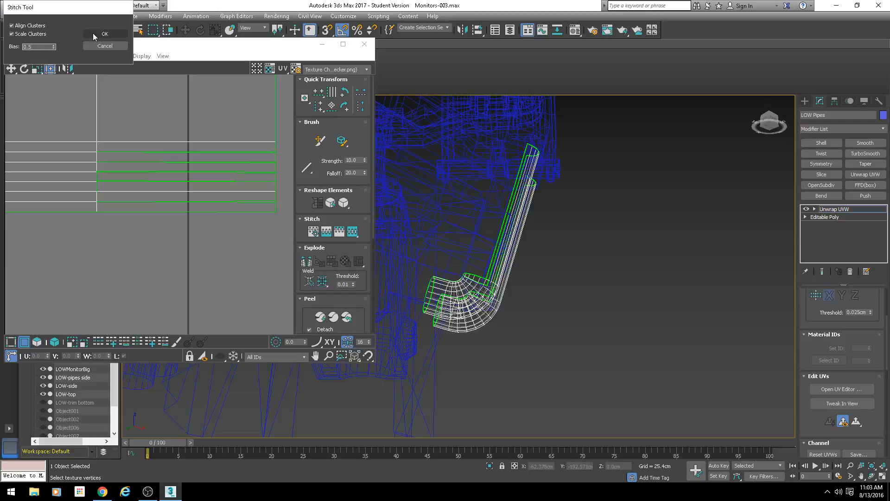
click(155, 152)
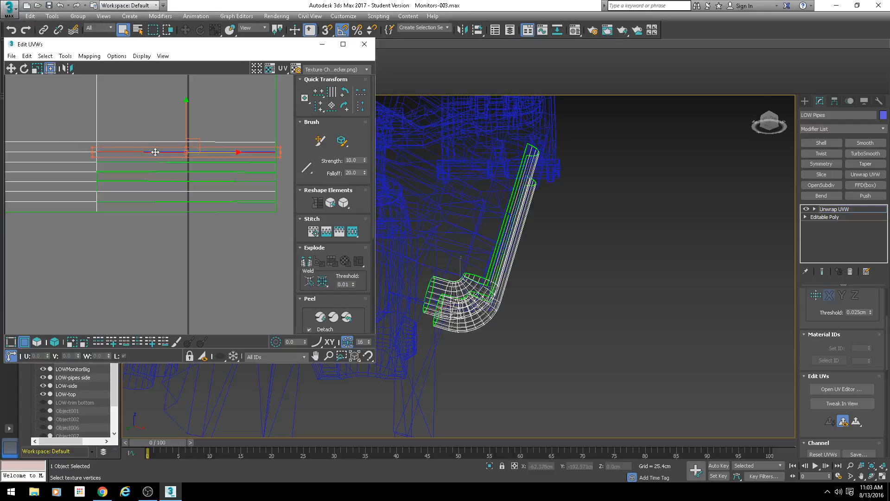
key(s)
key(Return)
click(149, 162)
key(s)
key(Return)
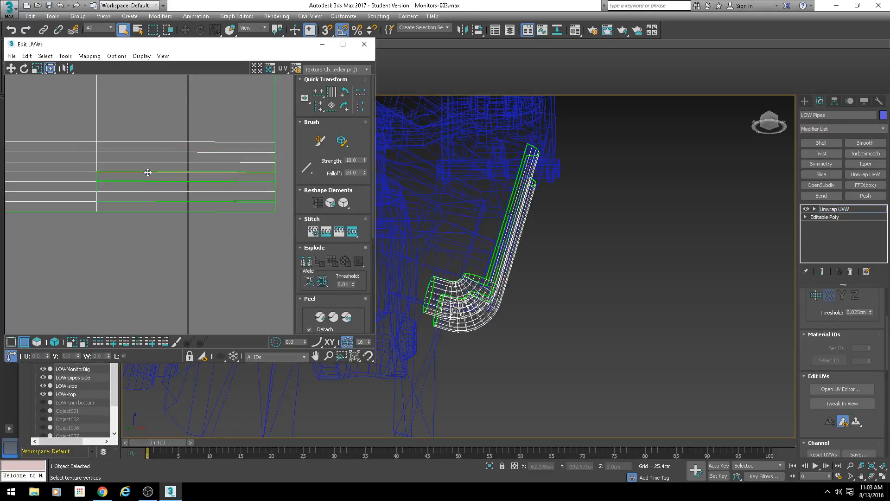
Stitch the fourth and lowest split strip edges at the same end, and try to stitch the fifth edge between them
click(148, 172)
key(s)
key(Return)
click(152, 182)
key(s)
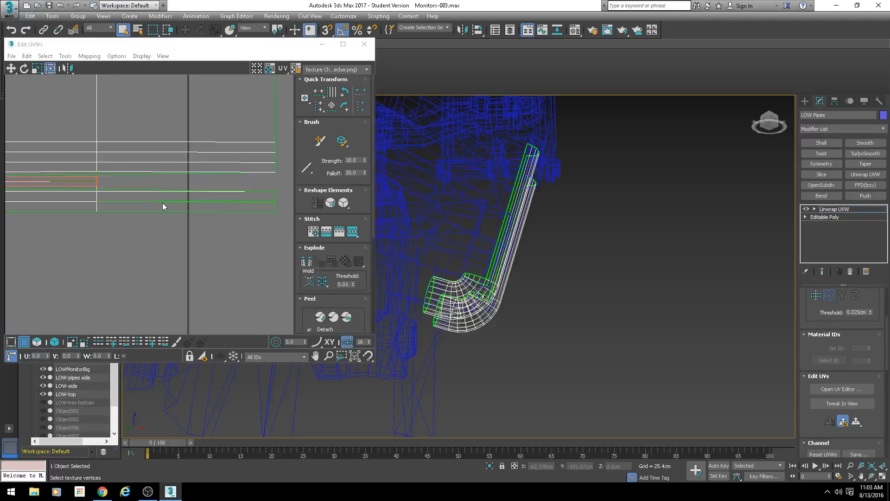
key(Return)
click(162, 202)
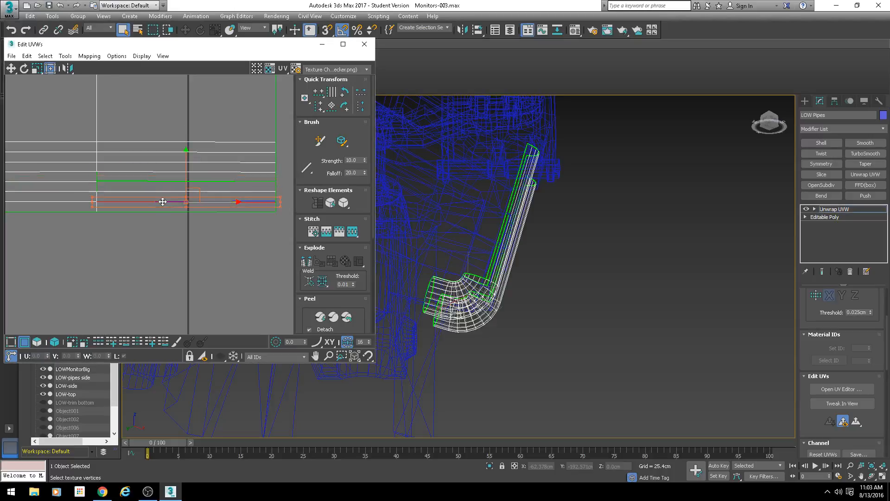
key(s)
key(Return)
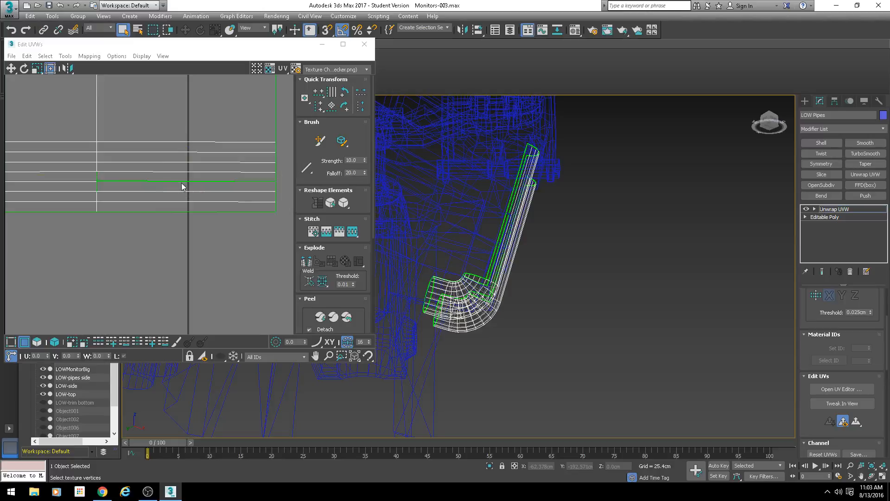
Switch to polygon selection and check the strip bordering the still-open edge at the shell's right end
click(37, 342)
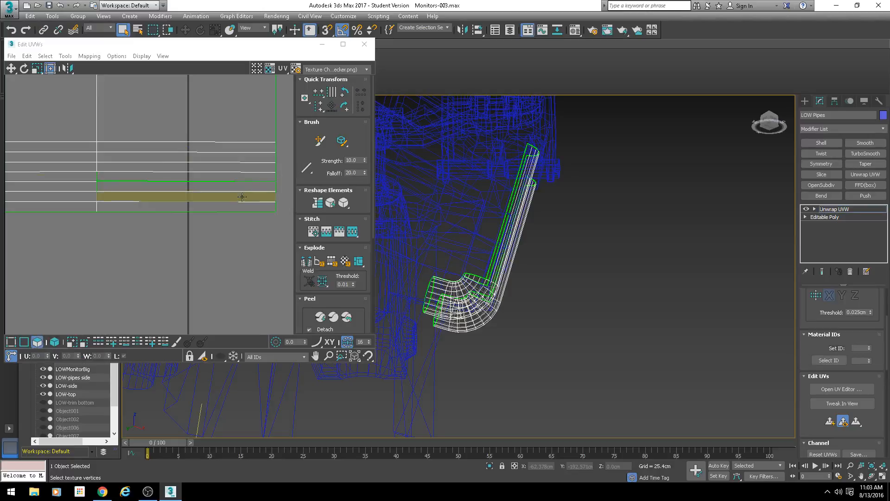
click(240, 180)
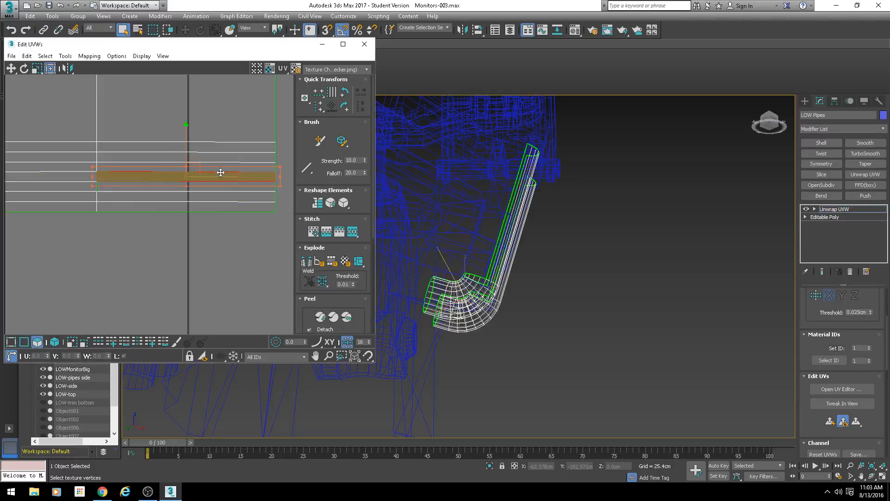
click(198, 297)
scroll(193, 293, down, 2)
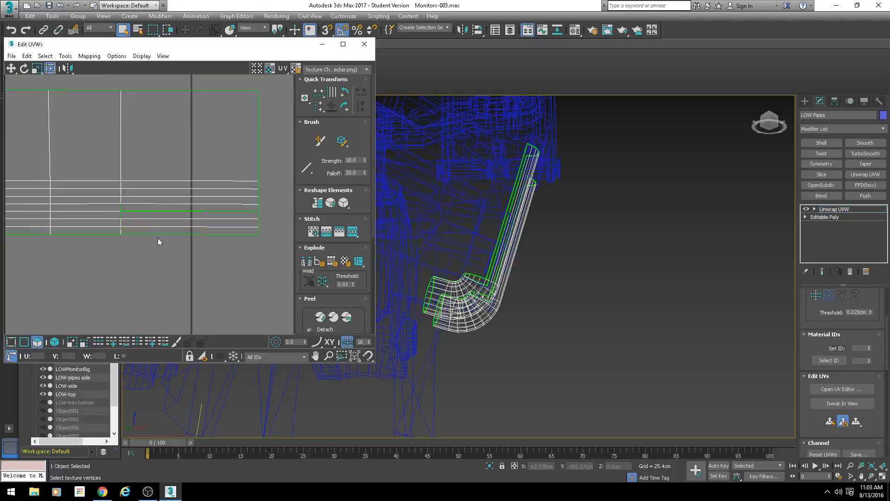
Save the scene under its current file name, Monitors-003.max
drag(105, 47, 123, 48)
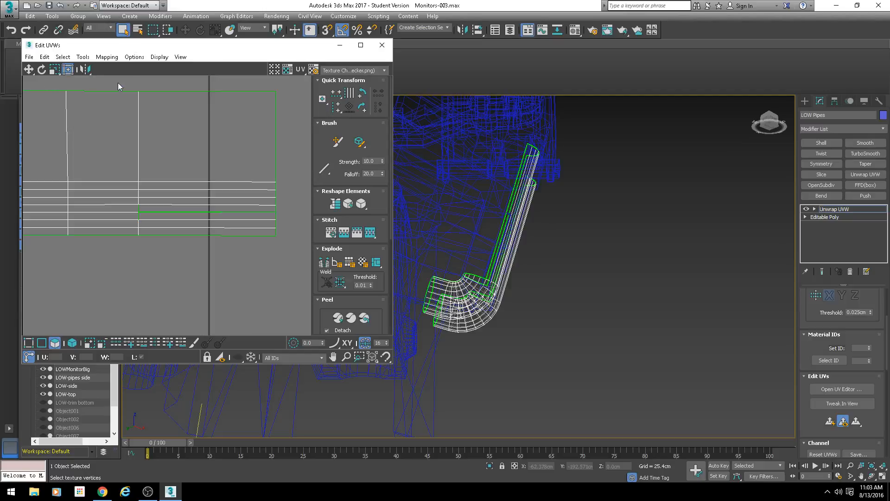
drag(137, 51, 123, 45)
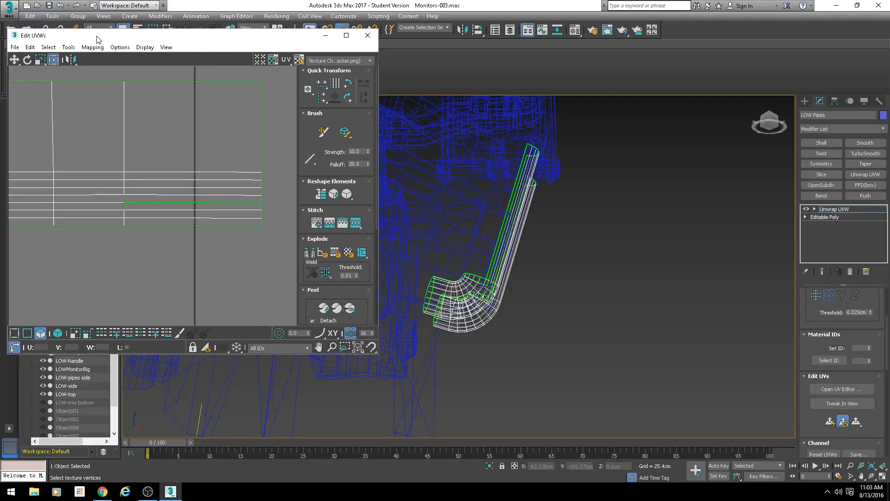
click(12, 10)
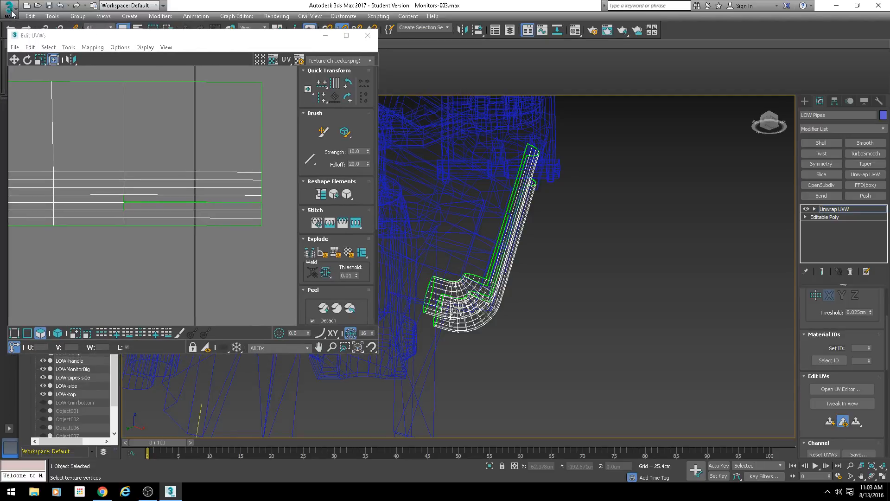
click(15, 19)
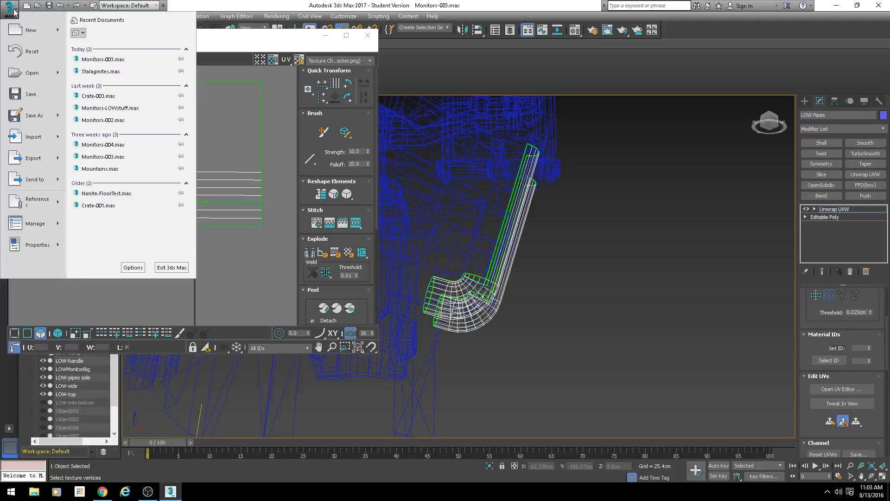
click(32, 94)
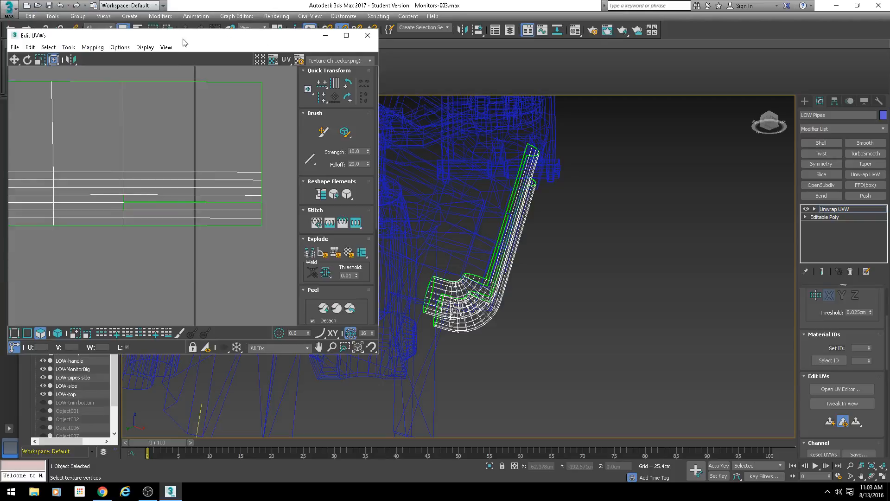
Place the UV editor window clear of the main toolbar and view the left shell's stitched end again
drag(195, 42, 223, 77)
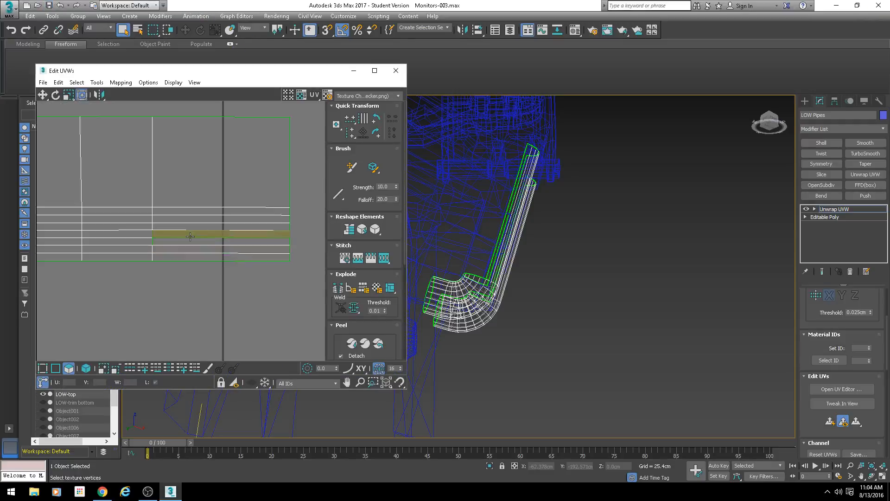
scroll(190, 237, up, 3)
scroll(172, 258, down, 3)
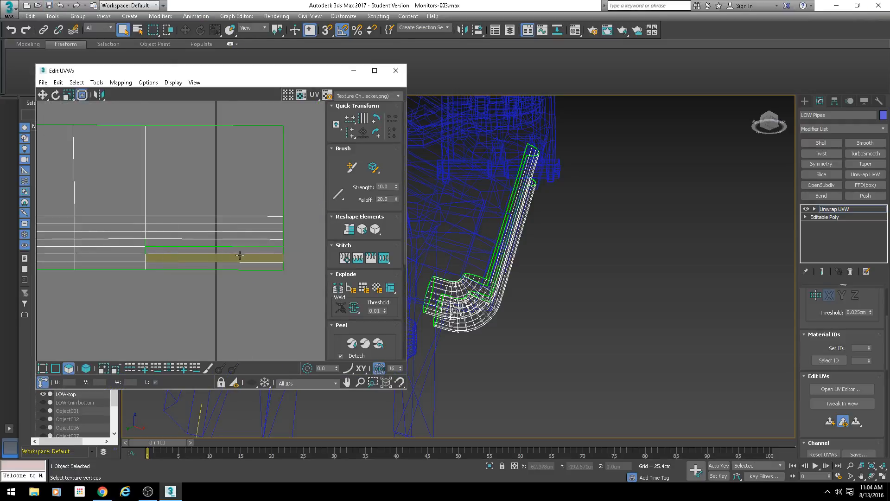
Try to stitch the still-open strip edge at the left shell's right end with Align Clusters and Scale Clusters enabled
click(55, 369)
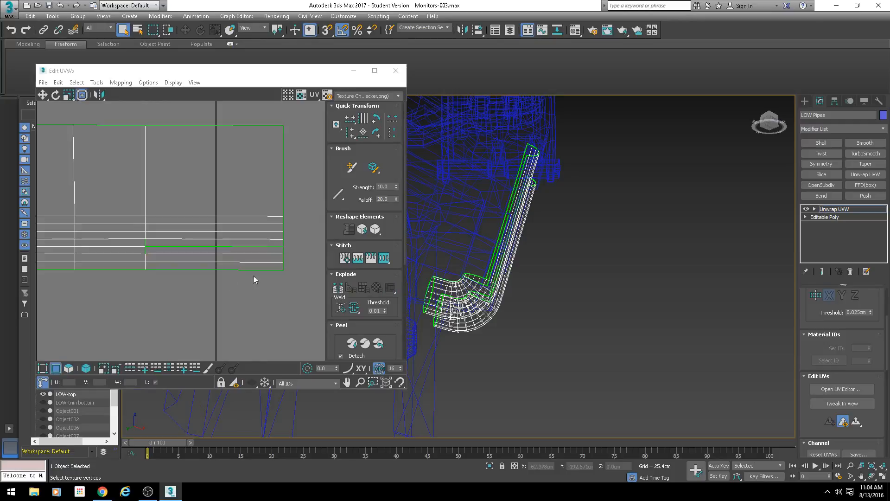
click(194, 246)
scroll(204, 258, up, 3)
click(109, 232)
middle_drag(157, 264, 101, 259)
click(122, 239)
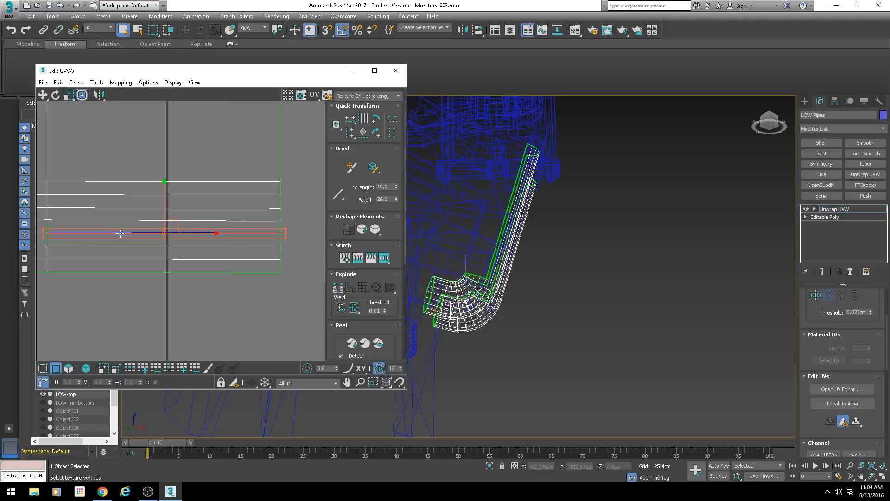
scroll(137, 296, down, 3)
key(s)
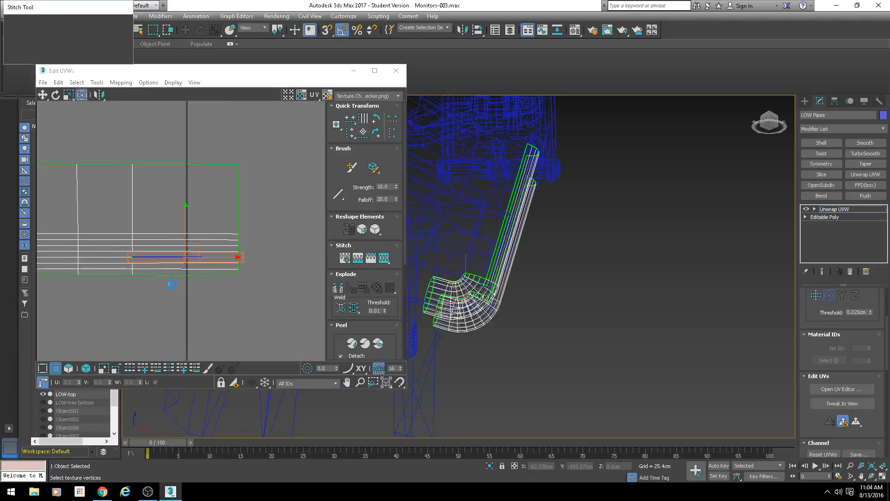
right_click(54, 46)
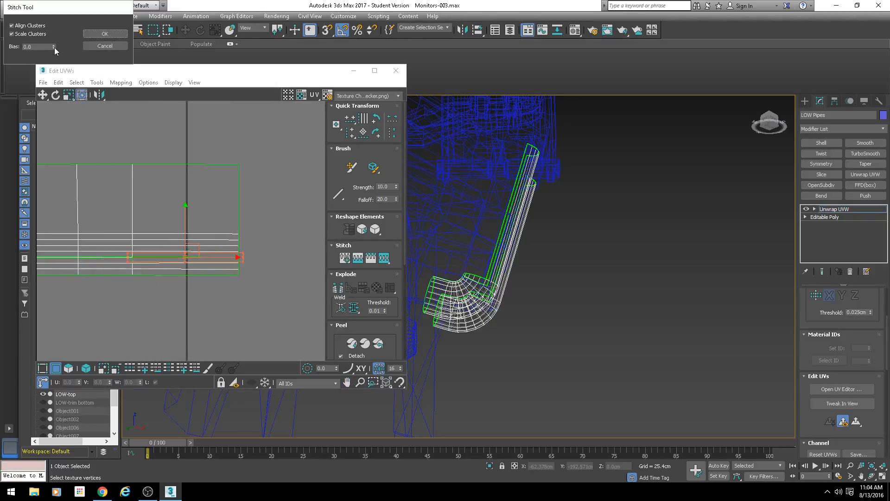
click(97, 37)
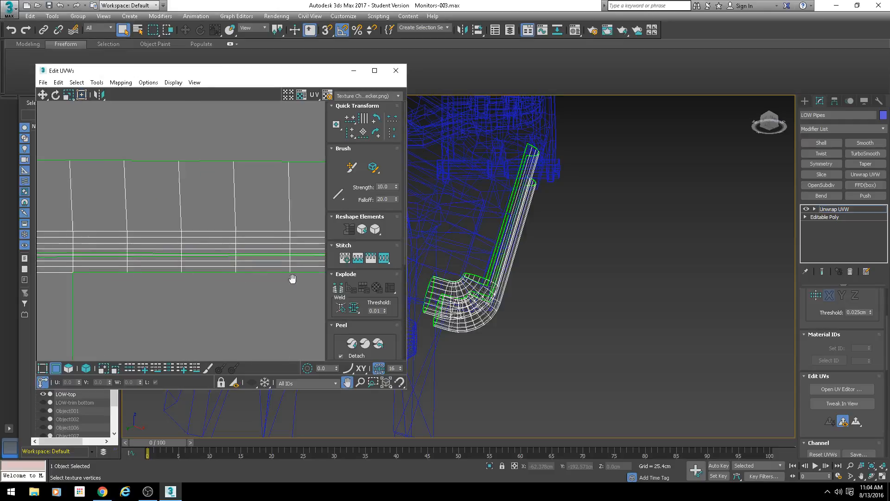
Examine the left shell's upper strips from its left end across to the open edge at its right end
scroll(82, 280, down, 5)
scroll(168, 271, up, 8)
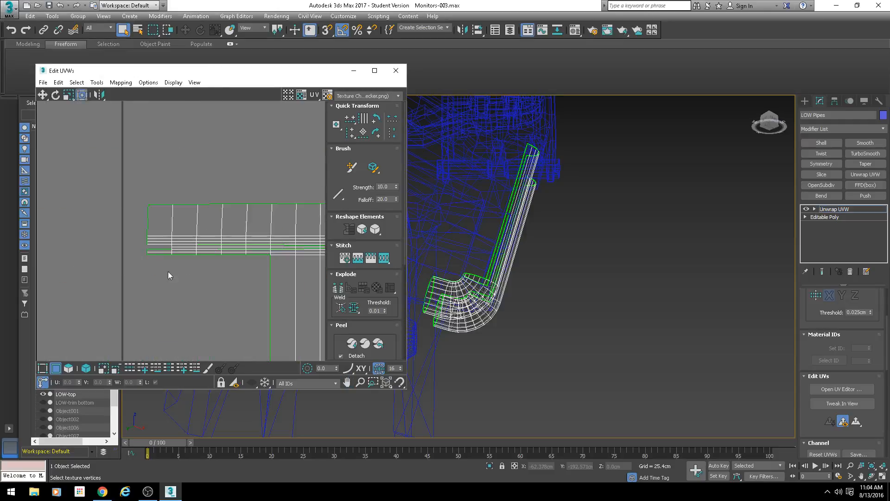
middle_drag(254, 297, 119, 266)
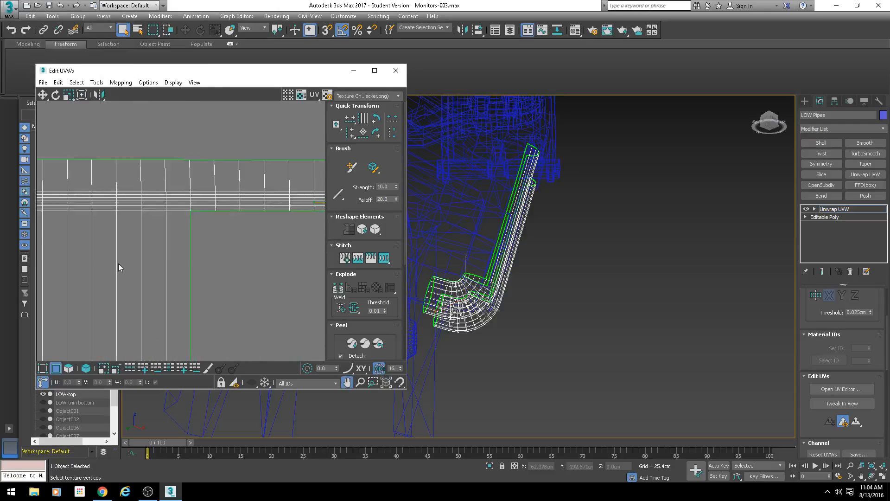
scroll(251, 239, up, 2)
middle_drag(260, 237, 62, 246)
scroll(174, 210, up, 3)
middle_drag(219, 234, 226, 283)
scroll(226, 283, up, 2)
Switch to vertex selection, try moving the vertex at the open edge's inner end, and undo the move
click(259, 251)
key(1)
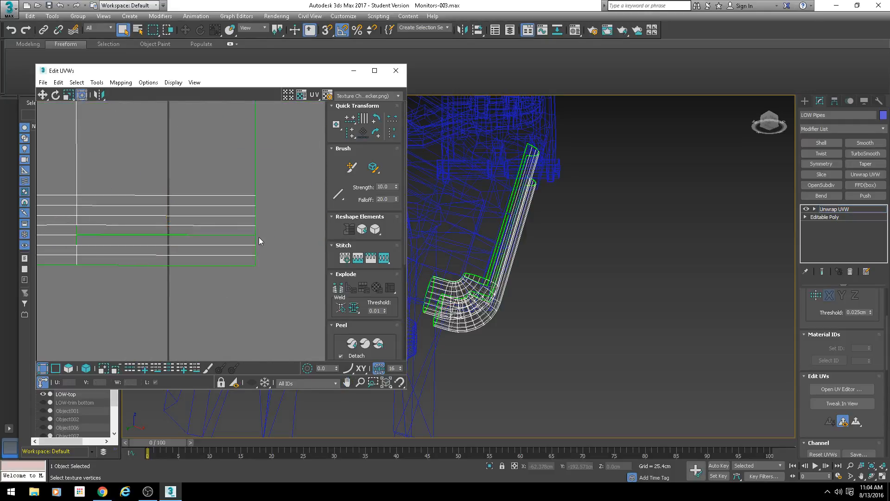
click(258, 236)
mouse_move(270, 230)
mouse_down()
mouse_move(273, 239)
mouse_move(264, 222)
mouse_move(273, 229)
mouse_up()
scroll(95, 234, up, 2)
middle_drag(69, 236, 96, 241)
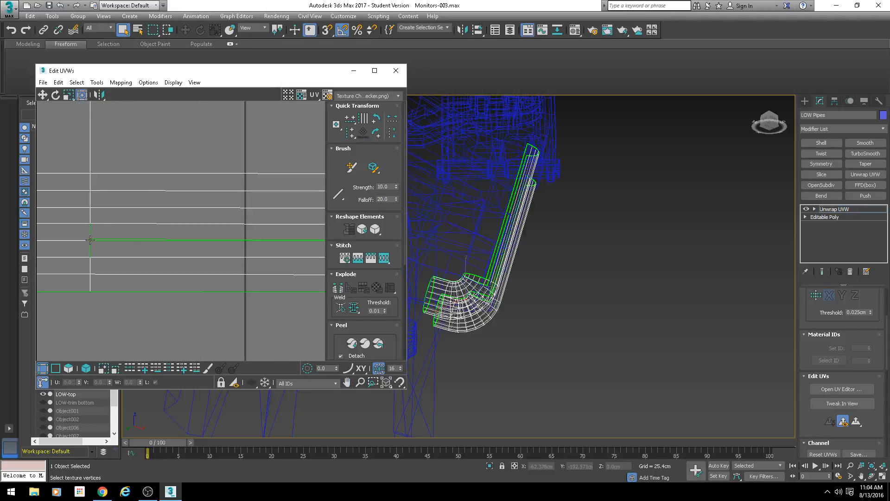
mouse_move(90, 240)
mouse_down()
mouse_move(113, 234)
mouse_move(66, 241)
mouse_move(100, 236)
mouse_move(87, 245)
mouse_move(106, 229)
mouse_move(106, 241)
mouse_up()
key(ctrl+z)
Move the vertices stacked at the open edge's inner end apart to test the split, and undo the moves
click(118, 226)
click(91, 240)
middle_drag(221, 270, 166, 262)
drag(50, 233, 49, 224)
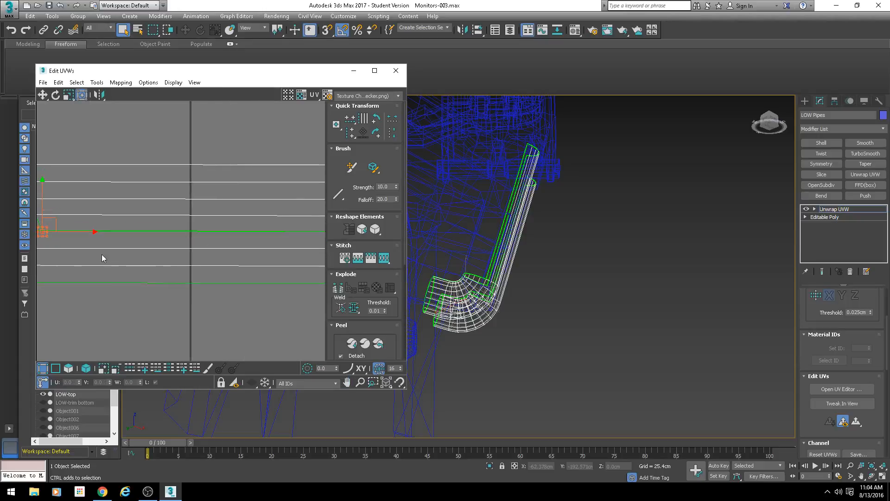
middle_drag(98, 254, 210, 267)
key(ctrl+z)
key(ctrl+z)
key(ctrl+z)
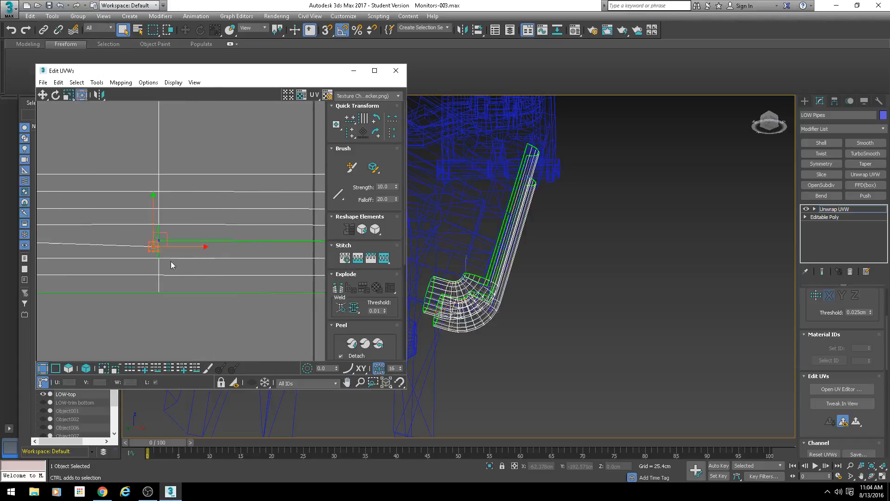
Stitch the two short vertical seam edges just below and above the open edge's inner end
scroll(164, 252, up, 3)
key(2)
click(154, 244)
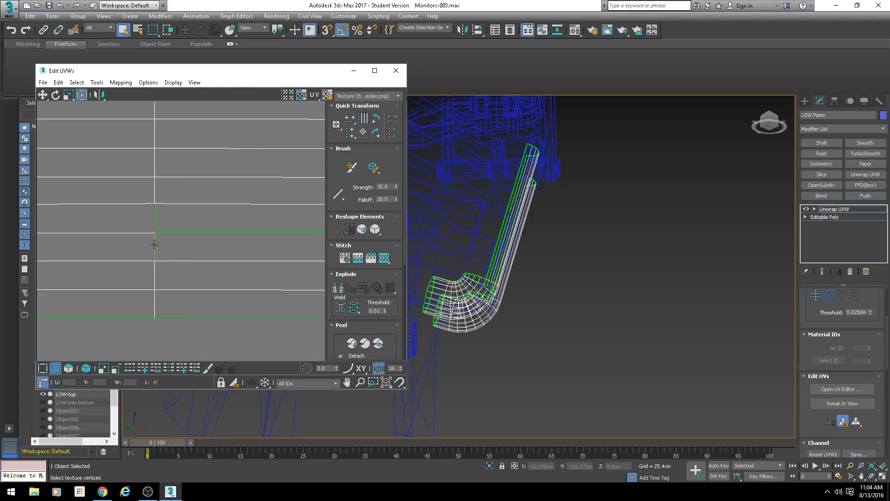
click(155, 245)
key(s)
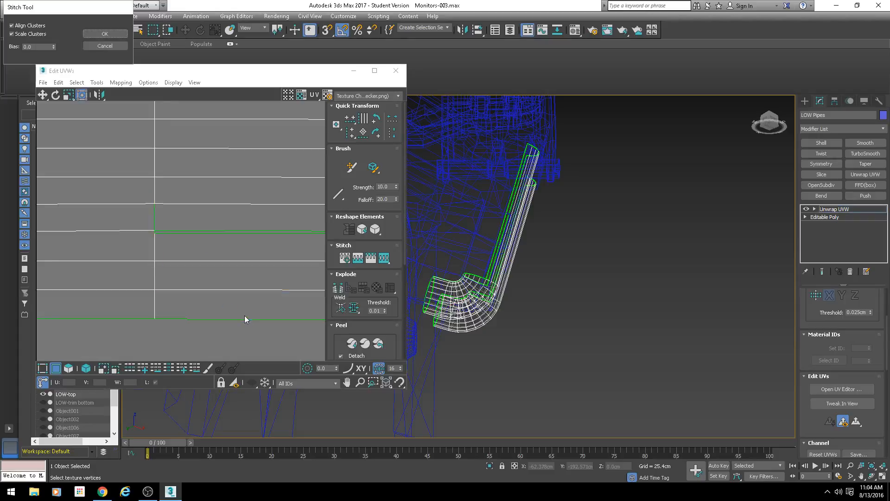
key(Return)
click(154, 221)
key(s)
key(Return)
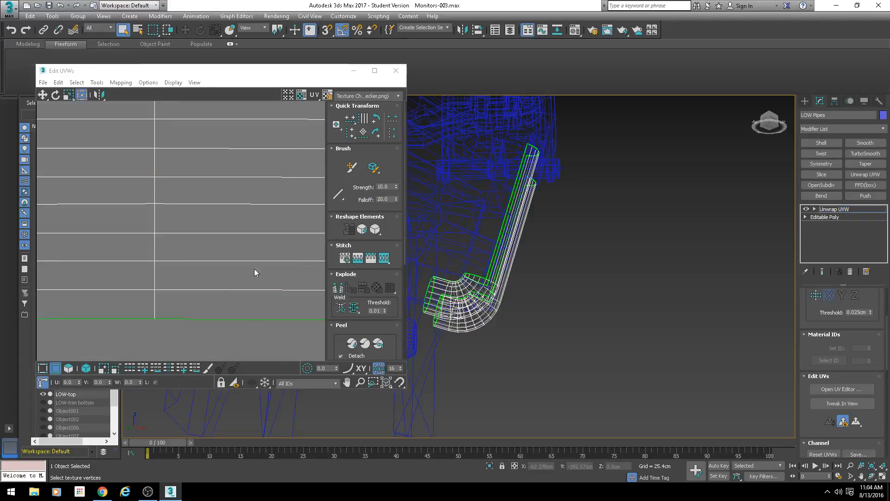
Undo the stitching of the two short vertical seam edges
scroll(256, 269, down, 3)
key(ctrl+z)
key(ctrl+z)
key(ctrl+z)
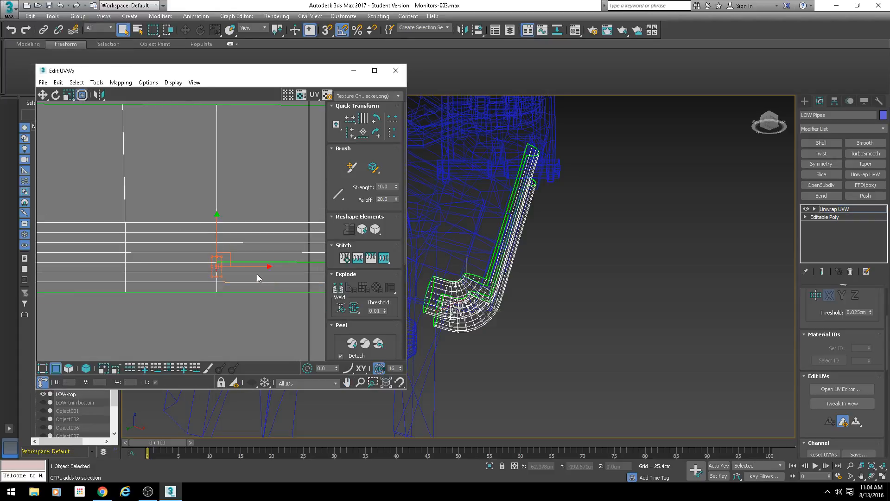
Weld the overlapping vertices at the open edge's inner end with Weld Selected to close the split
scroll(231, 267, up, 4)
scroll(216, 247, up, 2)
click(211, 249)
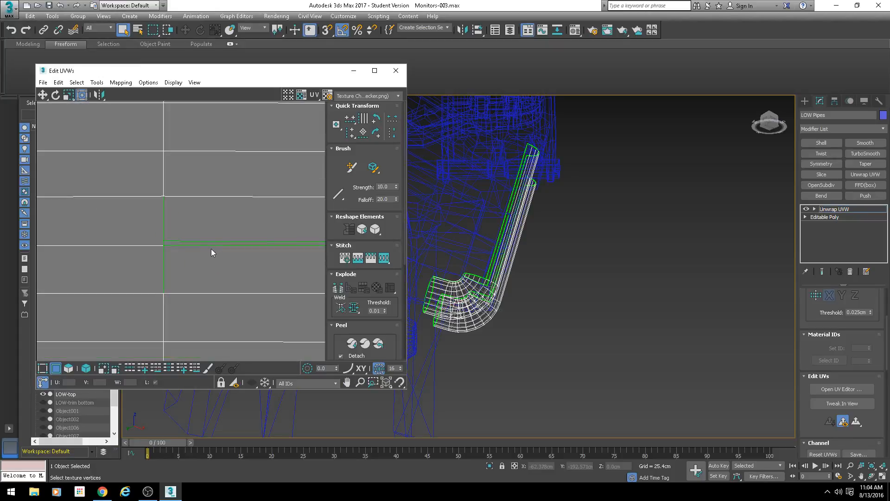
key(1)
scroll(160, 265, down, 2)
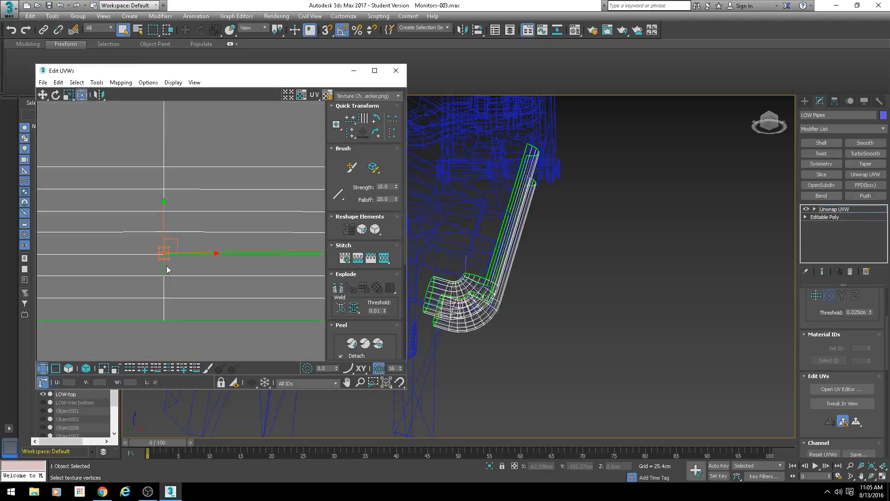
click(97, 82)
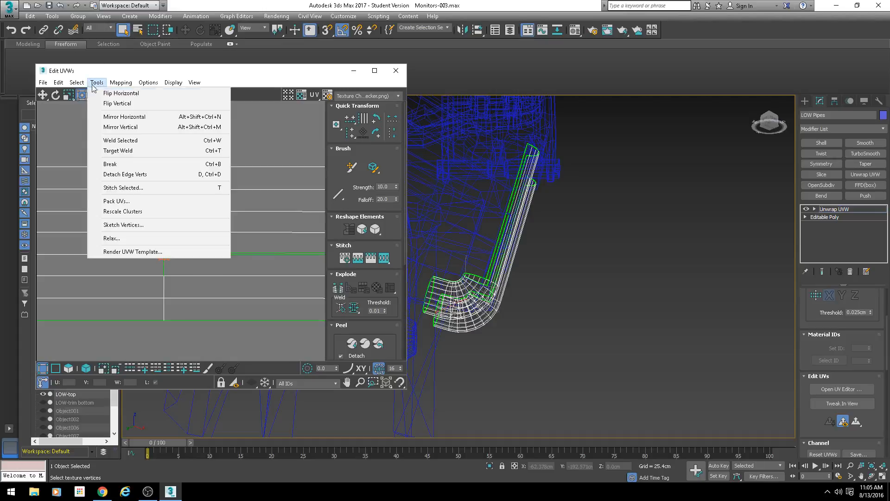
click(120, 140)
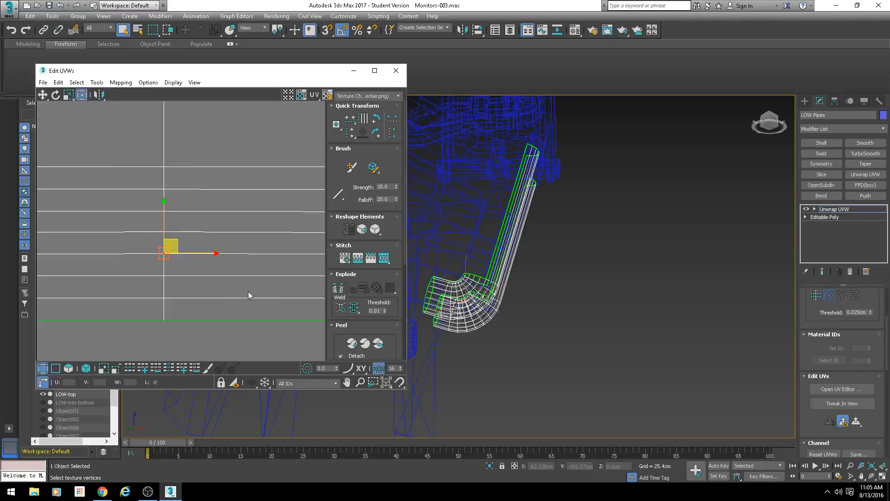
scroll(209, 274, down, 5)
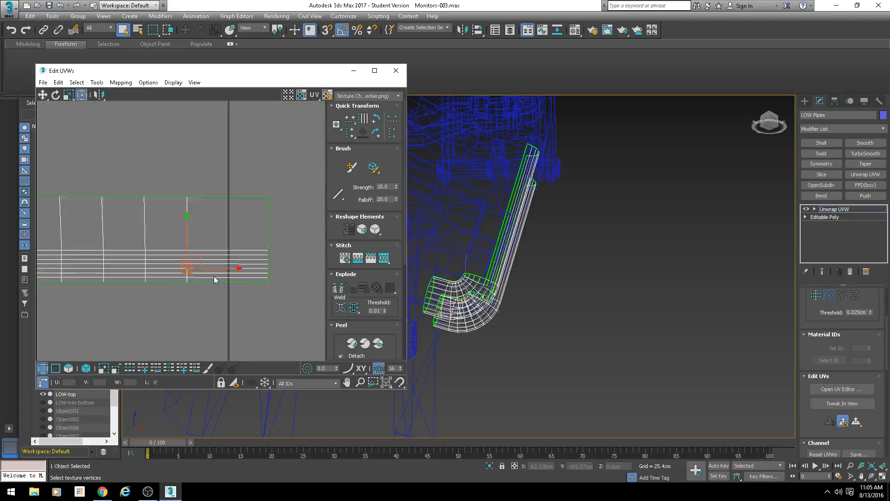
scroll(214, 276, up, 3)
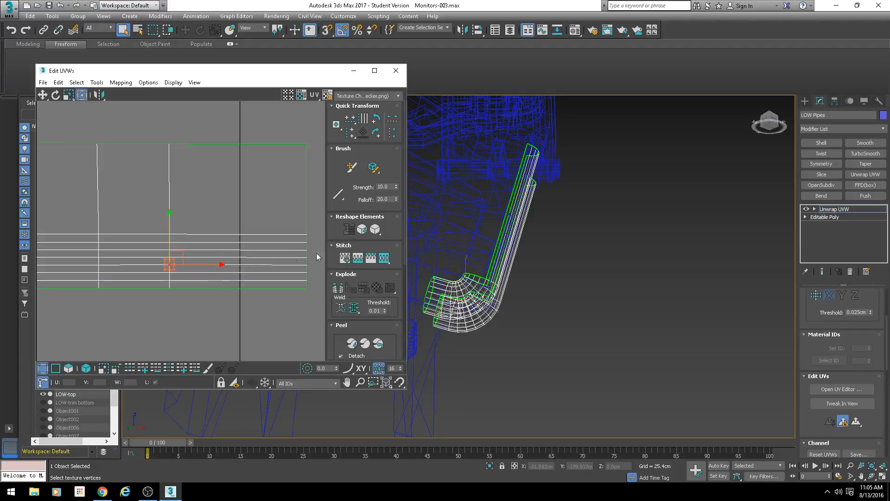
scroll(274, 244, up, 2)
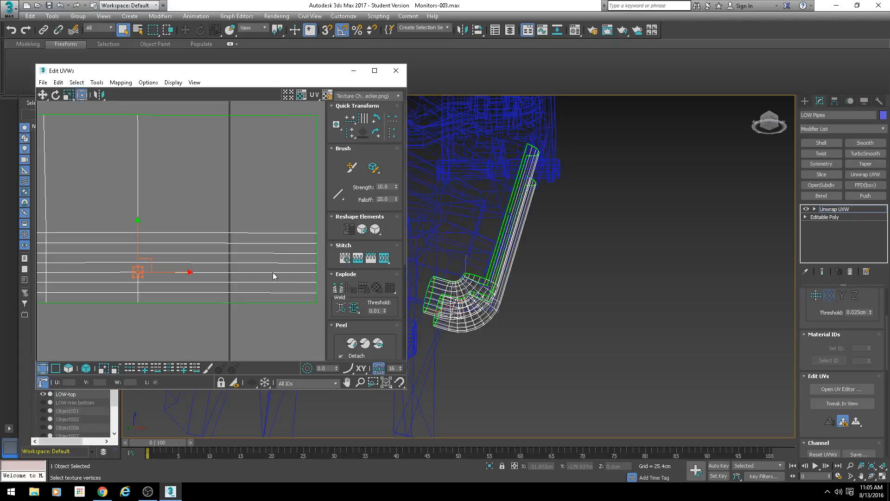
scroll(227, 275, down, 3)
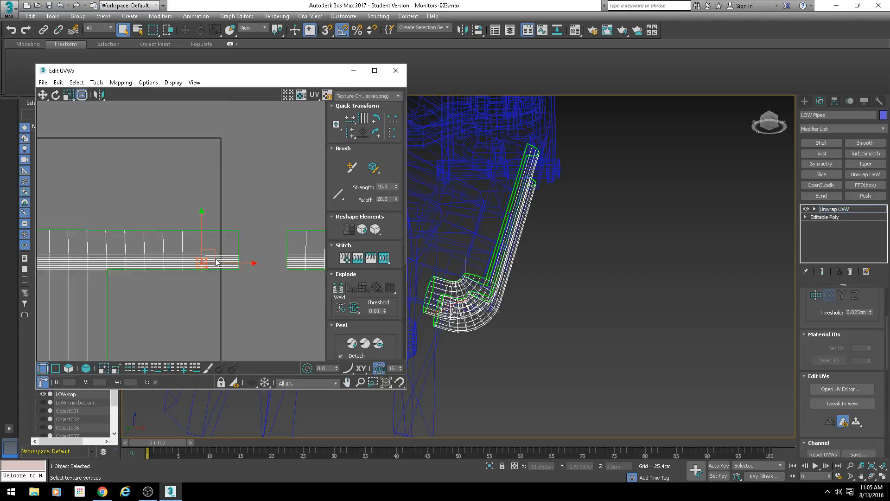
Select the vertices along the left T-shaped shell's top border and align them horizontally into a straight row
scroll(205, 271, down, 2)
scroll(134, 255, up, 3)
middle_drag(158, 223, 211, 234)
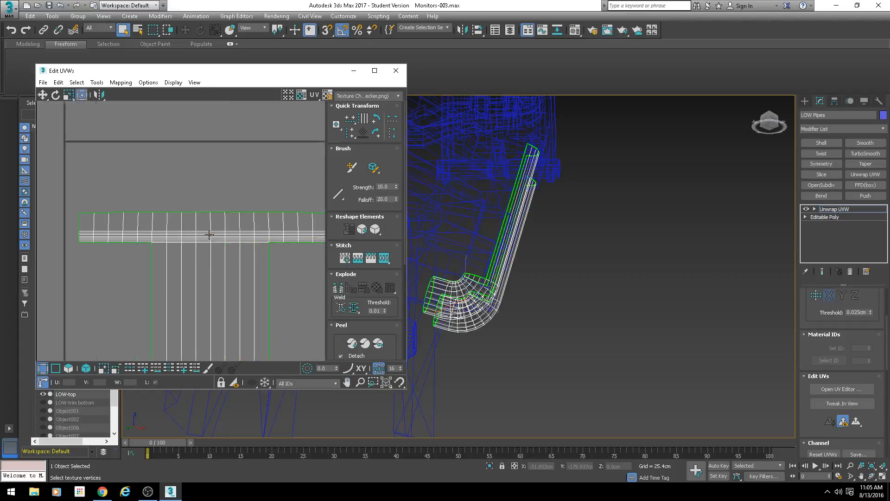
scroll(210, 235, down, 1)
key(1)
drag(106, 200, 252, 230)
middle_drag(260, 231, 184, 237)
scroll(172, 224, down, 1)
click(43, 369)
mouse_move(57, 207)
mouse_down()
mouse_move(222, 230)
mouse_move(247, 224)
mouse_up()
click(351, 119)
Straighten the vertex columns of the left shell's left arm by aligning each one vertically, up to the stem
scroll(116, 222, up, 2)
middle_drag(116, 221, 174, 267)
drag(97, 217, 136, 280)
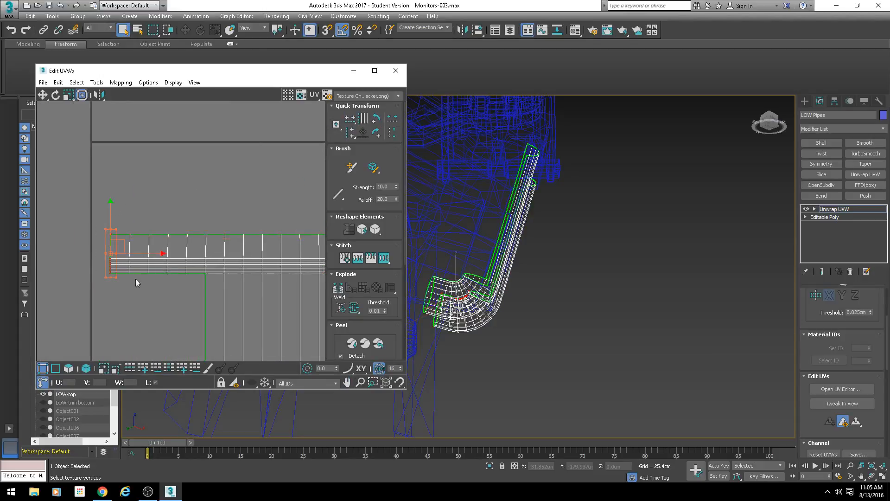
drag(138, 207, 145, 288)
click(350, 133)
click(151, 225)
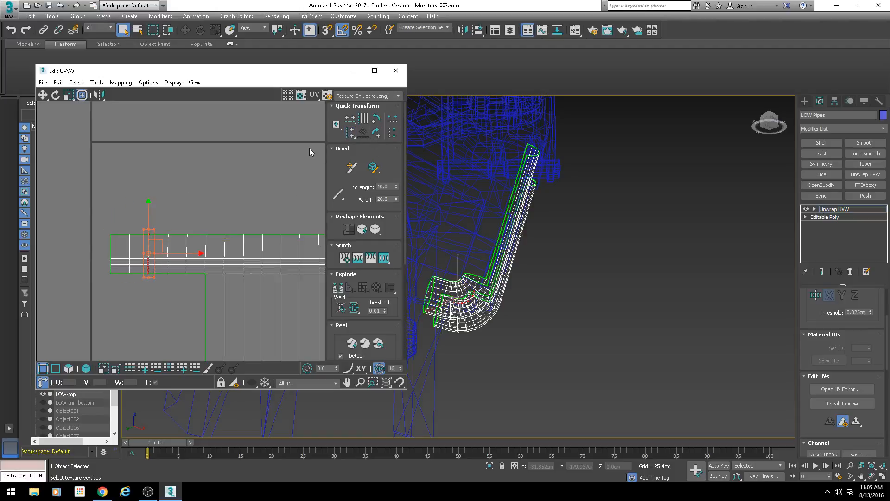
click(348, 134)
click(175, 227)
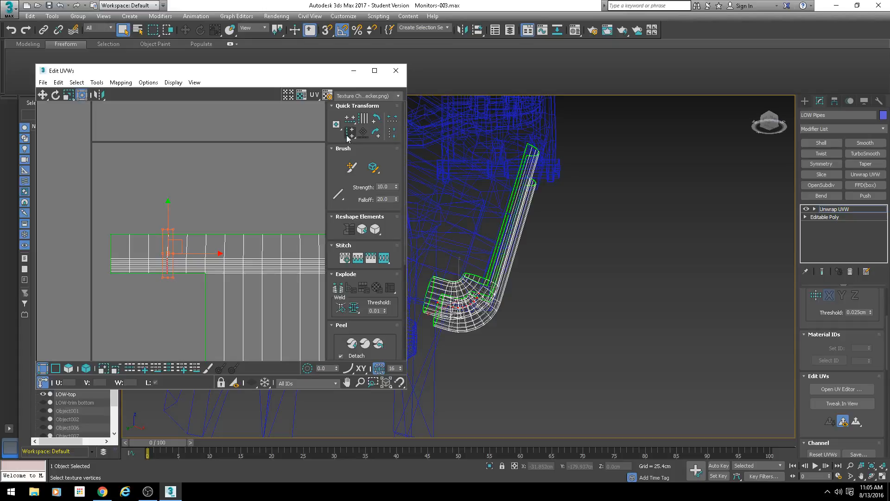
drag(191, 223, 182, 284)
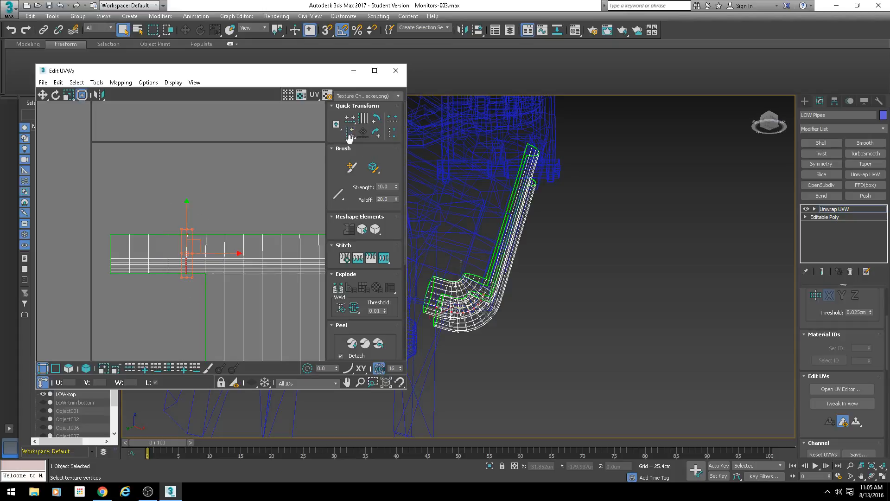
click(350, 134)
Align vertically the full-height vertex column that runs down the left border of the first shell's stem
scroll(248, 250, down, 3)
middle_drag(241, 259, 246, 88)
middle_drag(296, 105, 246, 213)
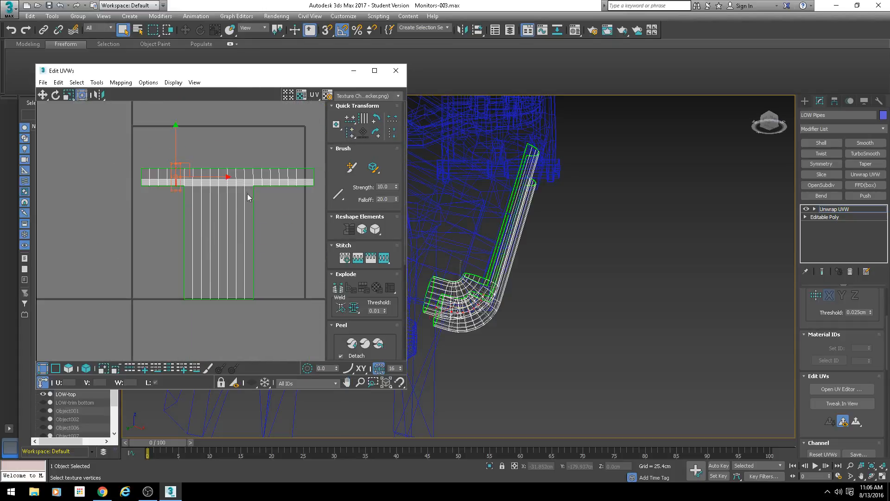
scroll(247, 193, up, 3)
middle_drag(269, 179, 224, 153)
scroll(241, 171, down, 3)
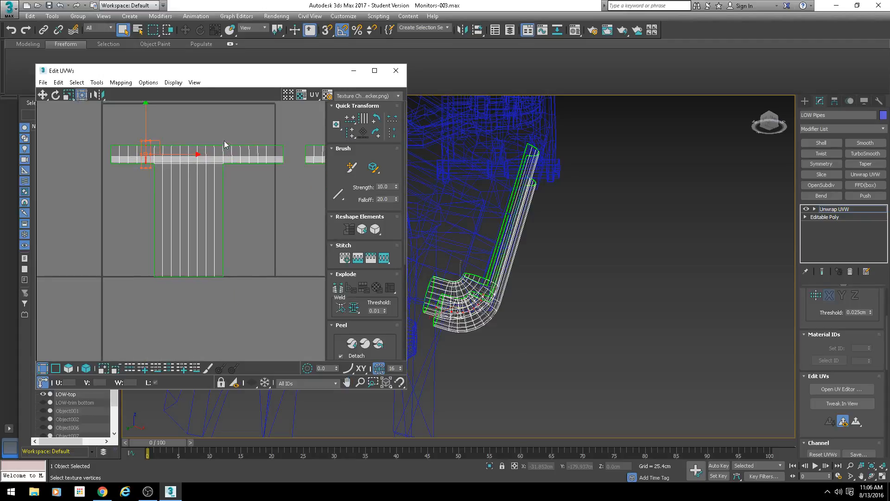
drag(225, 139, 220, 280)
drag(149, 136, 159, 290)
click(349, 135)
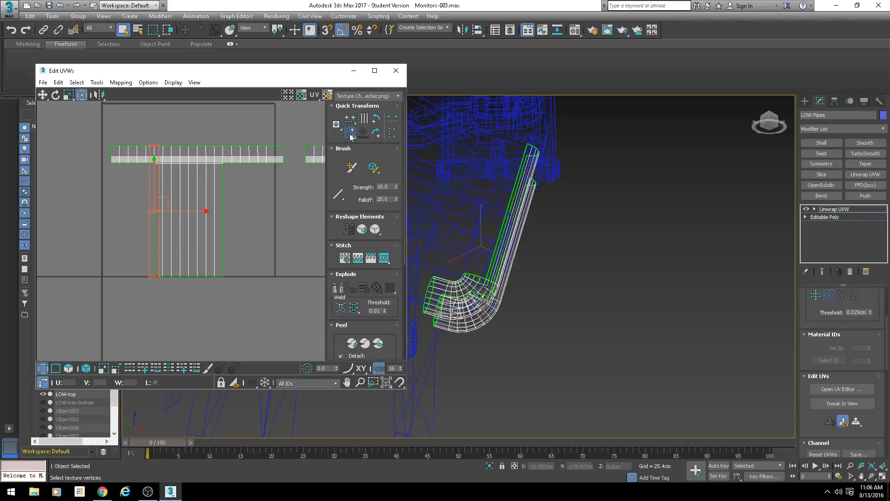
Align the vertex columns of the first shell's right arm vertically, beyond the stem
scroll(185, 139, up, 3)
click(215, 130)
middle_drag(282, 162, 216, 172)
drag(207, 154, 191, 201)
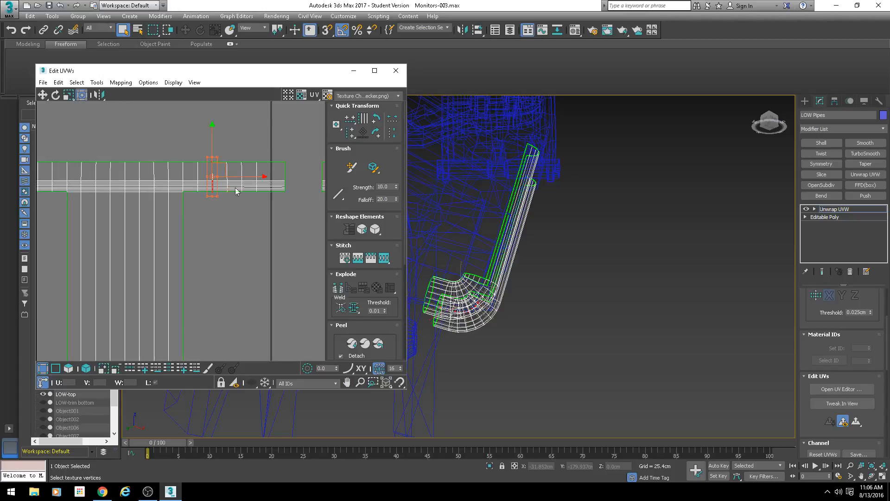
drag(227, 194, 227, 195)
click(350, 134)
Select the second T-shaped shell's top border vertices and align them horizontally into a straight row
scroll(223, 182, down, 4)
middle_drag(278, 179, 203, 173)
scroll(203, 173, up, 2)
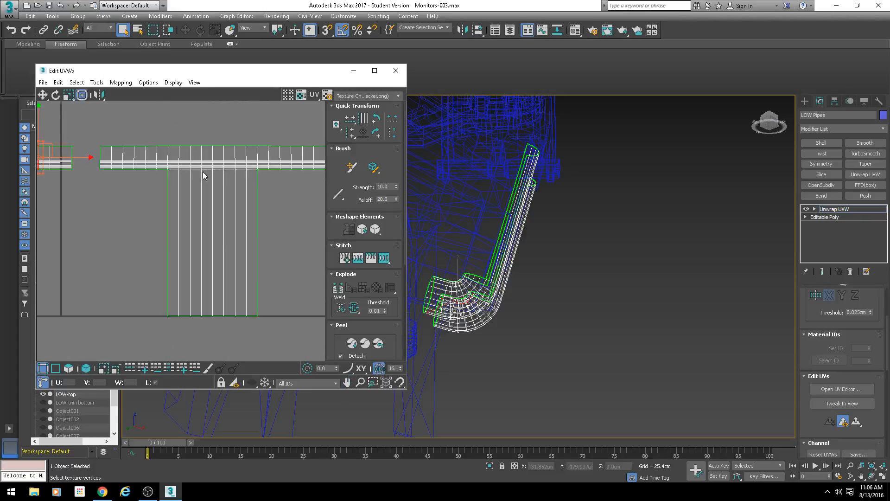
scroll(204, 174, down, 1)
middle_drag(282, 160, 242, 168)
drag(264, 159, 135, 284)
click(350, 119)
Align the remaining vertex columns of the second T-shaped shell vertically, out to its right arm's border column
scroll(124, 194, up, 3)
scroll(122, 174, up, 4)
click(351, 133)
scroll(244, 208, down, 4)
middle_drag(245, 209, 55, 198)
scroll(264, 177, up, 4)
drag(265, 161, 236, 241)
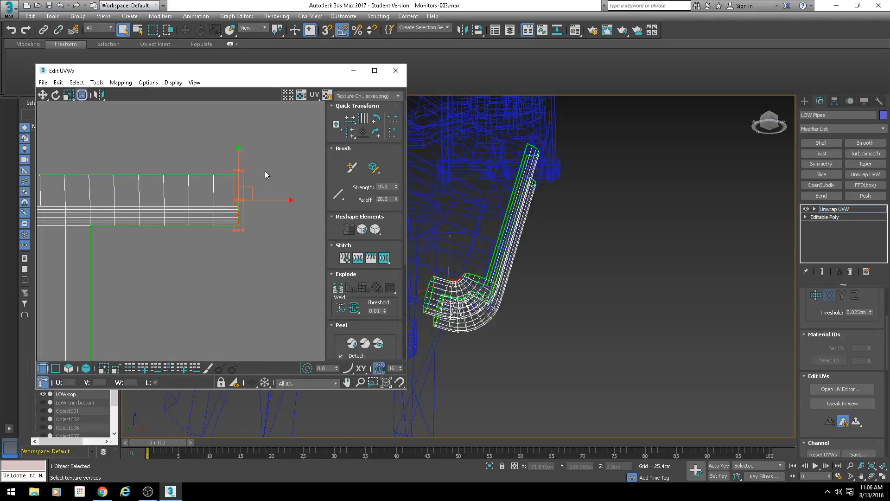
Show the pipes shaded in the viewport and examine the checker texture on their hooked ends
scroll(135, 233, down, 2)
middle_drag(135, 233, 215, 210)
scroll(140, 211, down, 3)
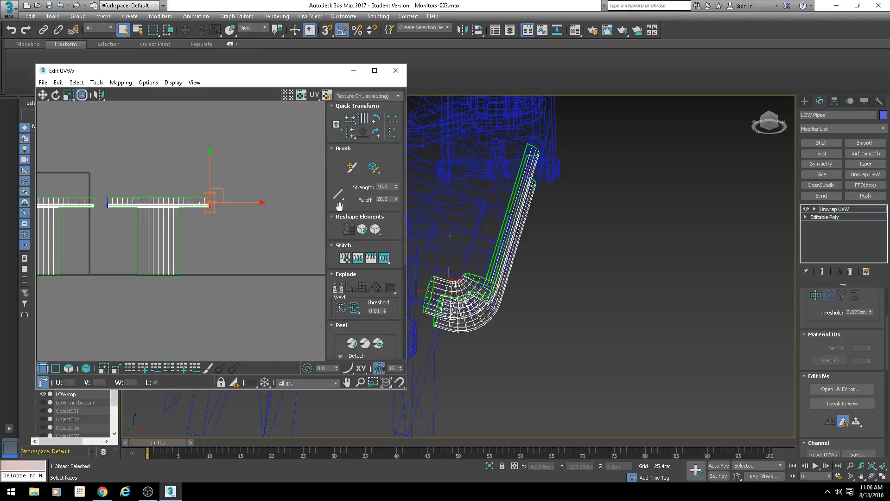
scroll(496, 247, up, 5)
key(F3)
alt+middle_drag(559, 265, 487, 260)
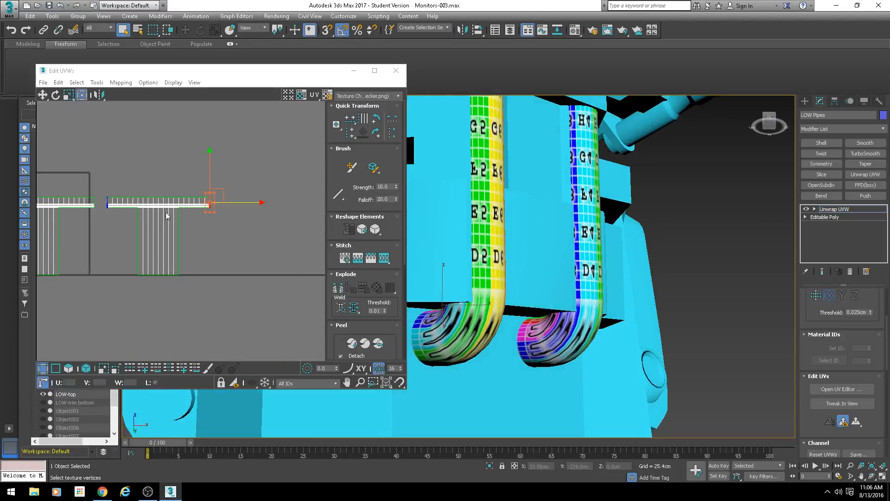
Select the crossbar vertices of both T-shaped shells and stretch them upward to reduce the checker distortion on the hooks
scroll(204, 199, down, 3)
scroll(171, 203, up, 3)
key(1)
middle_drag(240, 179, 291, 196)
key(1)
scroll(291, 196, down, 2)
drag(300, 171, 74, 227)
scroll(185, 193, up, 2)
middle_drag(258, 197, 142, 203)
drag(189, 205, 180, 123)
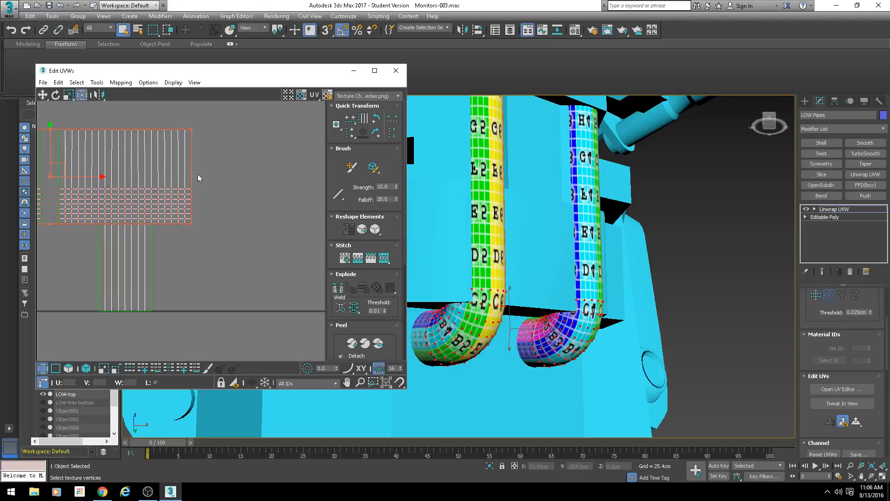
Select the top border vertices of both shells and move them down until the top strip matches the rows below
alt+middle_drag(452, 352, 447, 296)
scroll(156, 163, down, 2)
middle_drag(157, 162, 264, 209)
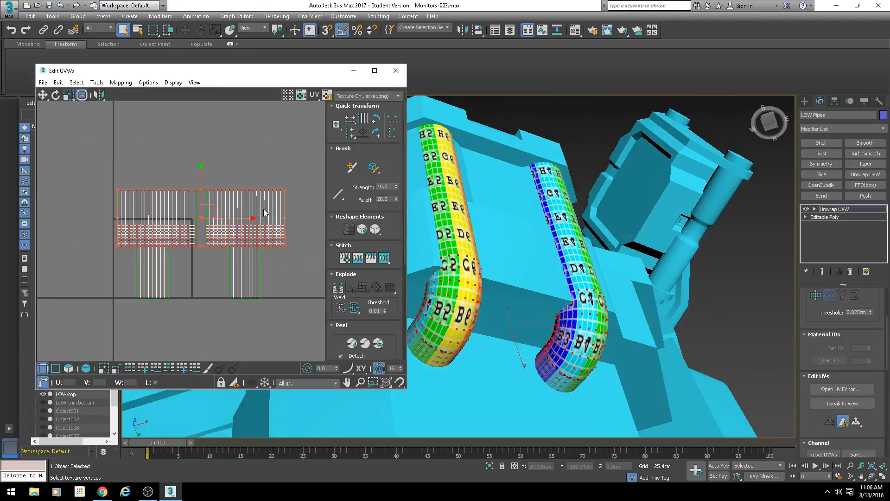
drag(124, 182, 100, 190)
scroll(202, 184, up, 2)
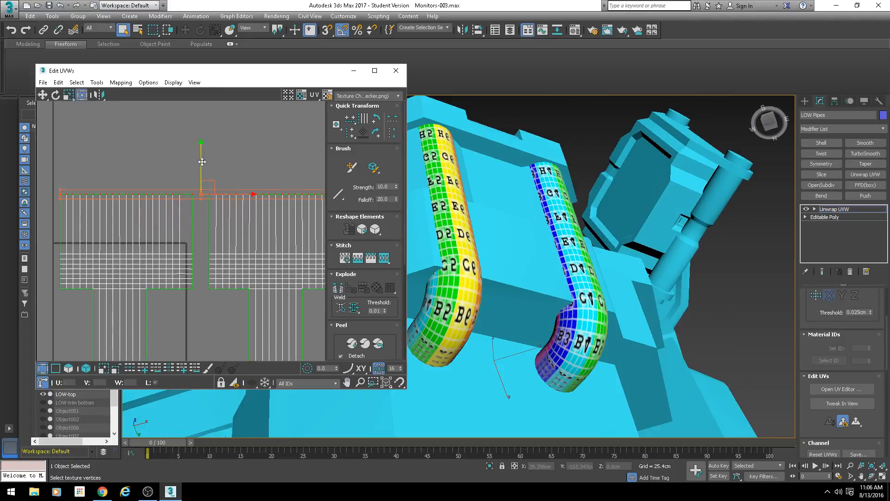
drag(202, 162, 194, 209)
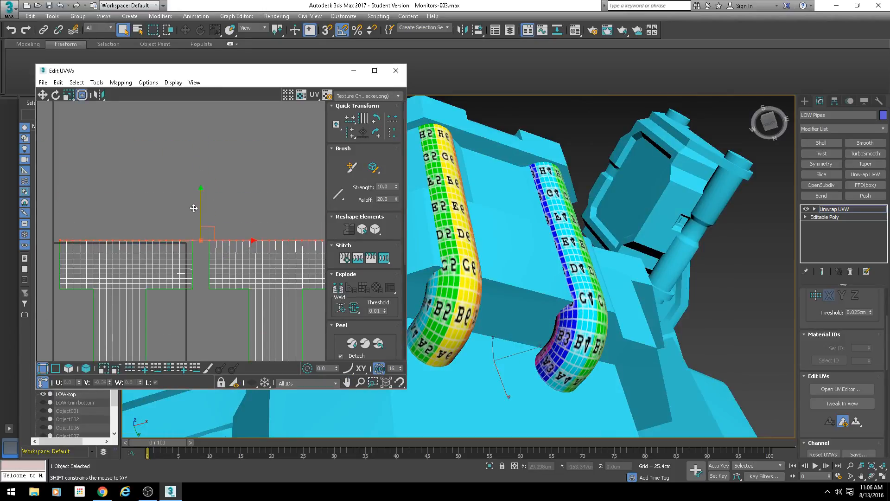
Convert the unwrapped pipes to Editable Poly and hide them
alt+middle_drag(496, 296, 533, 292)
right_click(506, 286)
mouse_move(573, 383)
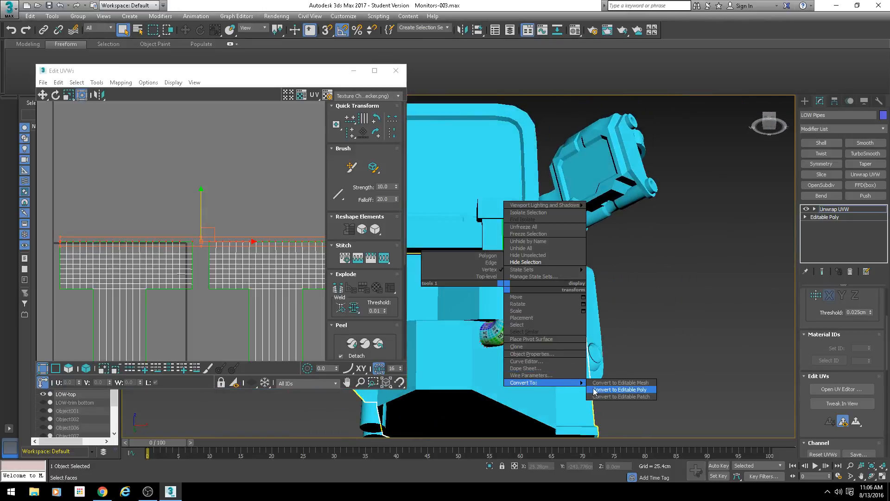
click(595, 390)
right_click(506, 327)
click(518, 303)
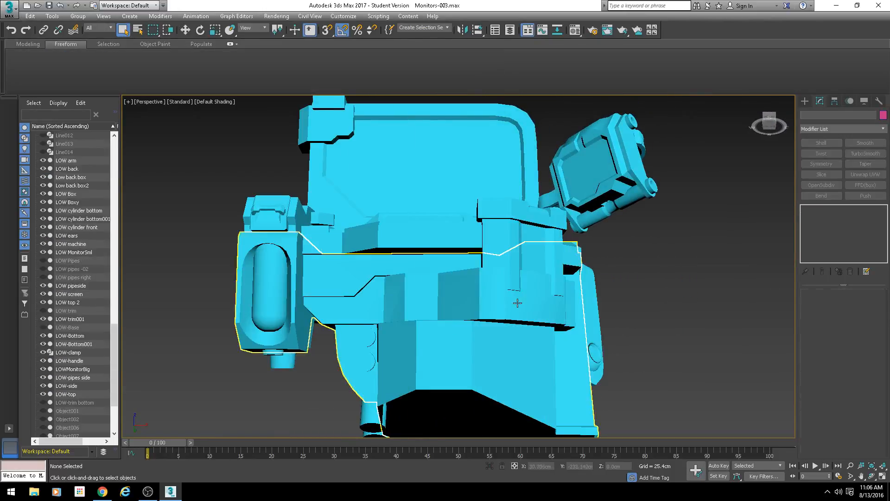
Select the LOW ears object and display its edged faces for a close view of the round recess
alt+middle_drag(518, 303, 366, 300)
click(361, 367)
scroll(373, 351, up, 3)
key(F4)
scroll(369, 371, up, 3)
scroll(507, 268, up, 8)
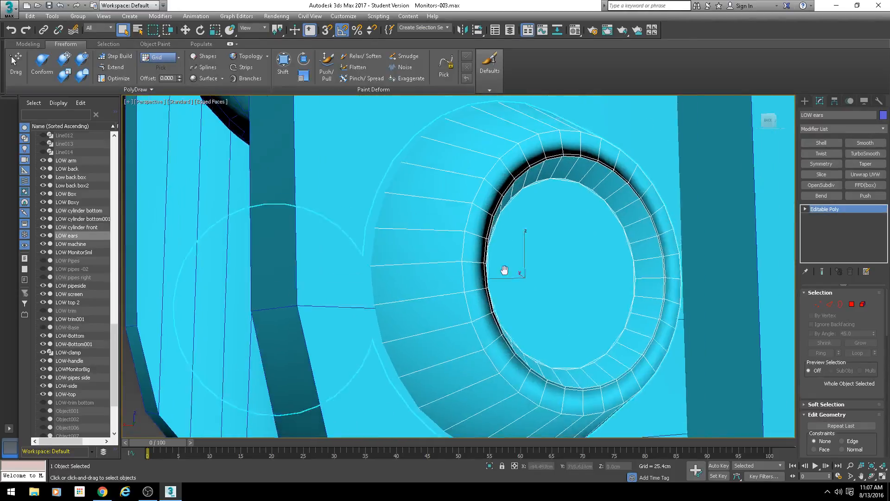
Select the redundant edge loop just inside the rounded rim on both ears and remove the loops with their vertices
key(2)
double_click(577, 133)
alt+middle_drag(576, 133, 396, 196)
double_click(421, 195)
scroll(421, 199, down, 3)
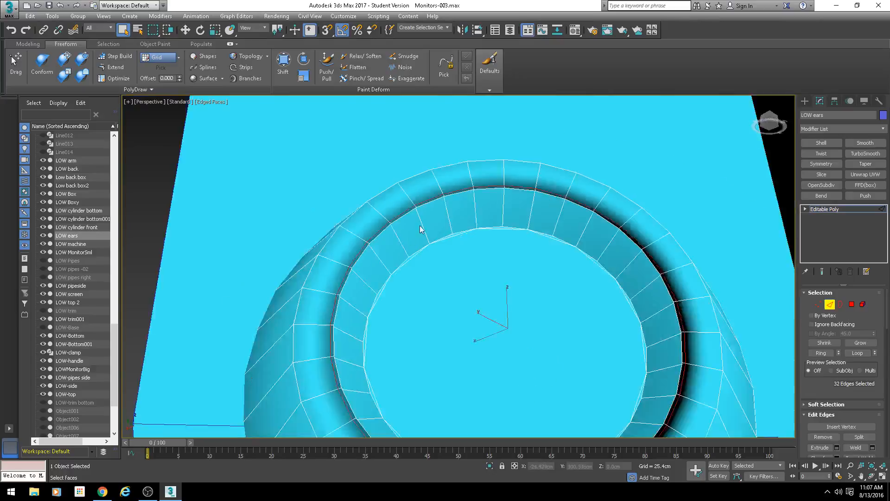
alt+middle_drag(419, 227, 487, 288)
scroll(320, 255, down, 5)
alt+middle_drag(320, 259, 392, 252)
scroll(463, 254, up, 6)
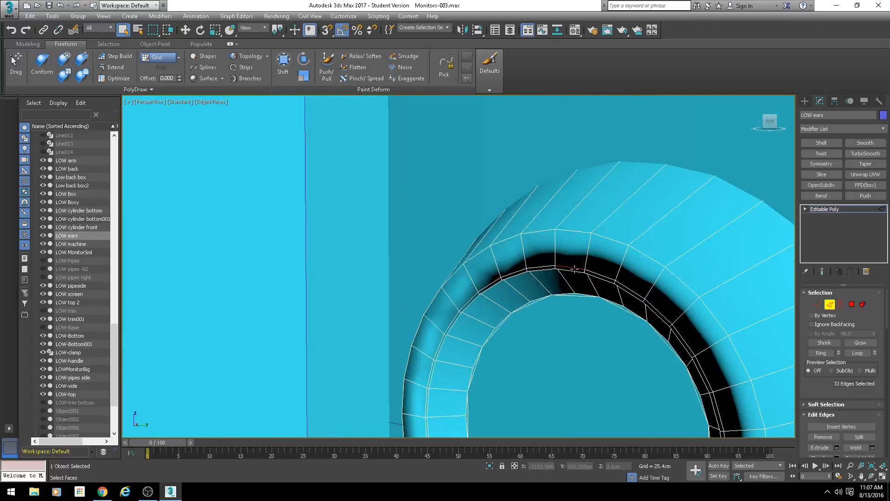
ctrl+double_click(575, 268)
key(ctrl+BackSpace)
Select alternate-side edges one by one around the inner circle of the ear's recess, from the lower left over the top
scroll(574, 269, down, 6)
alt+middle_drag(574, 269, 419, 273)
scroll(364, 265, up, 5)
scroll(419, 273, up, 5)
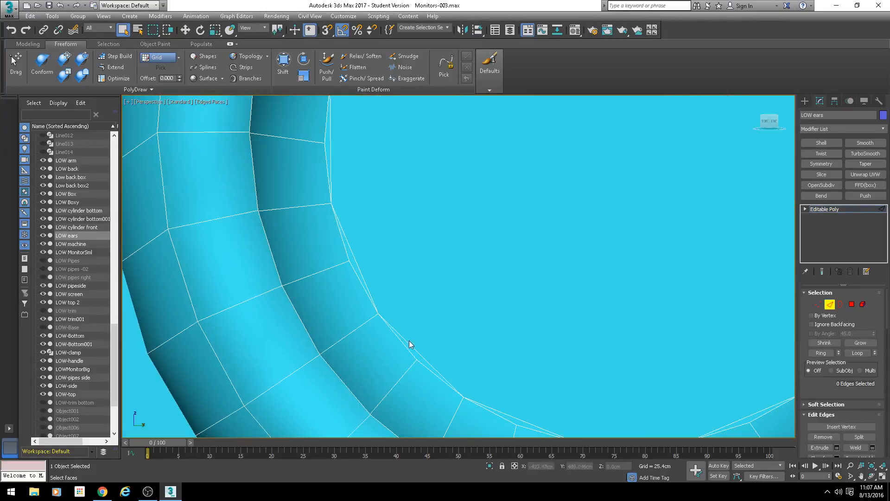
click(411, 348)
scroll(411, 342, down, 5)
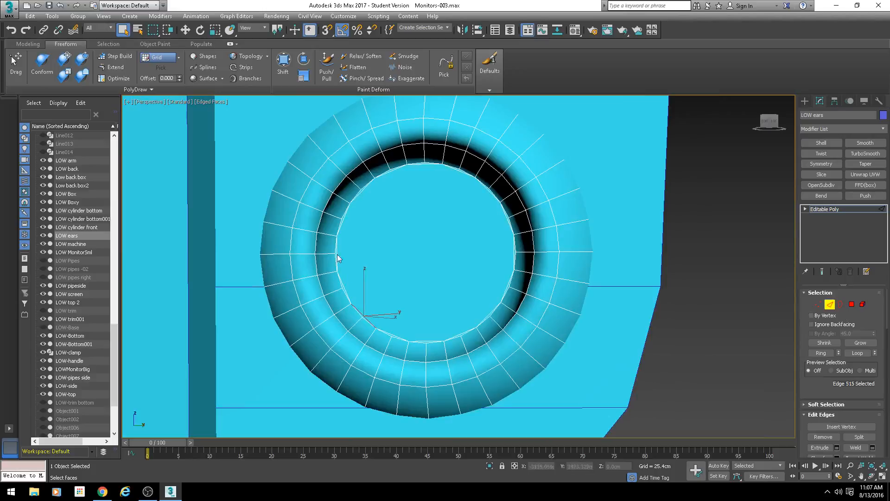
scroll(334, 266, up, 2)
ctrl+click(355, 297)
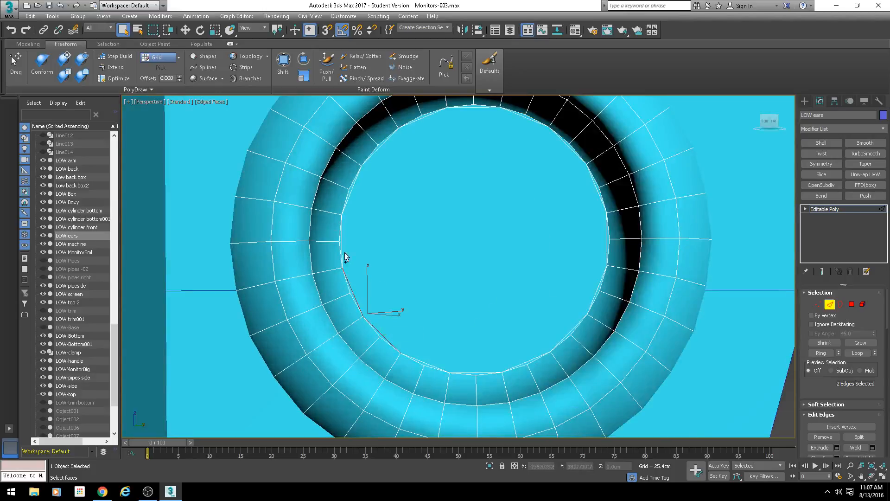
ctrl+click(343, 241)
ctrl+click(353, 195)
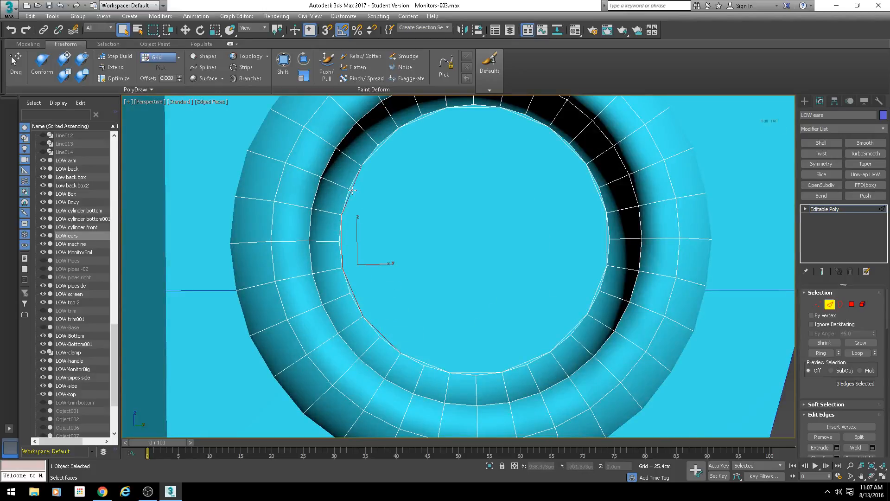
ctrl+click(379, 150)
ctrl+click(432, 117)
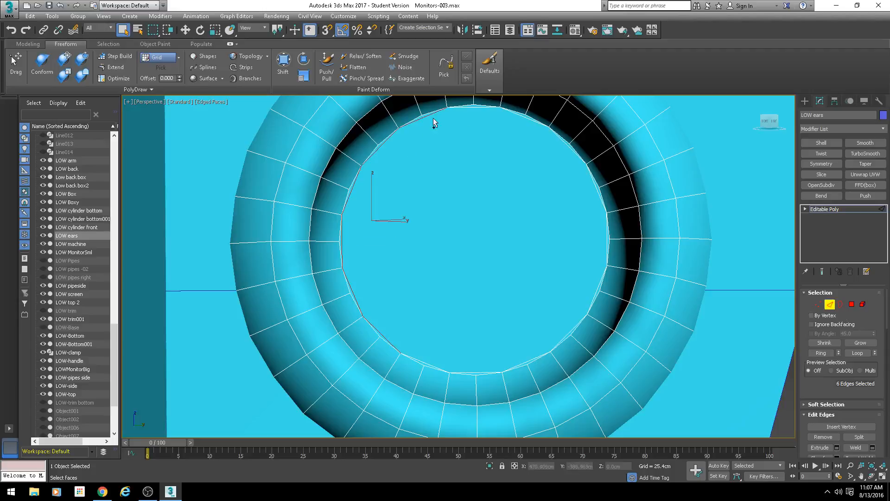
ctrl+click(477, 108)
ctrl+click(523, 116)
ctrl+click(566, 147)
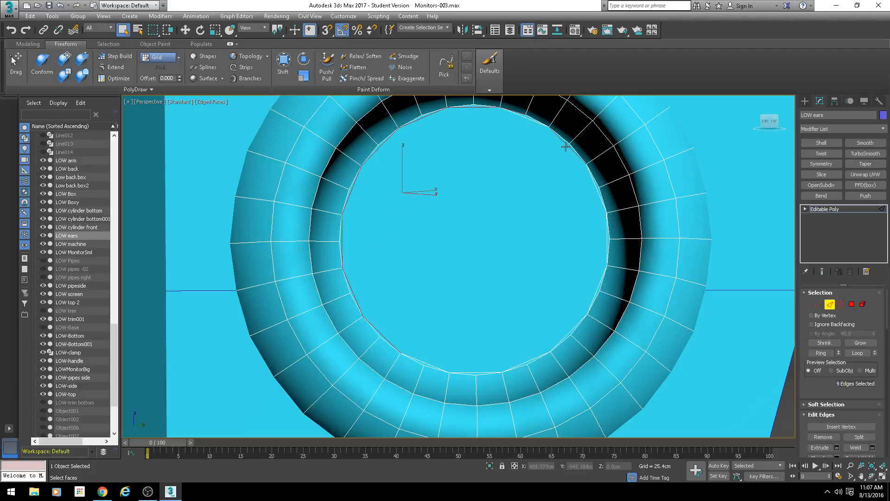
key(ctrl+z)
click(528, 119)
key(ctrl+z)
ctrl+click(524, 119)
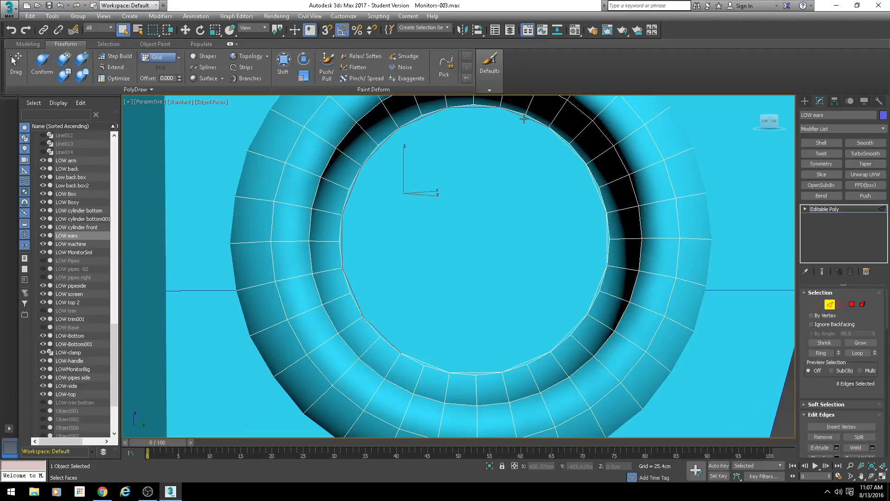
Select the rest of the short chord edges around the ear's inner circle and remove all the selected edges
ctrl+click(571, 151)
ctrl+click(594, 185)
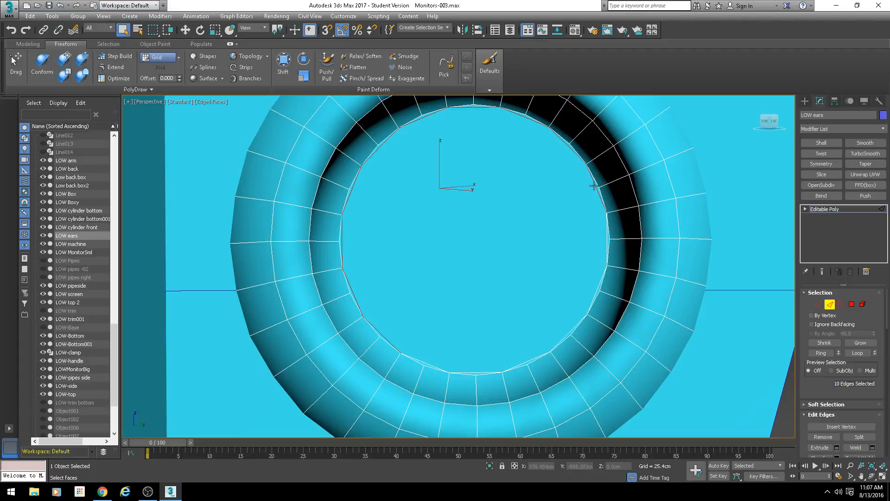
ctrl+click(607, 243)
ctrl+click(596, 291)
ctrl+click(565, 336)
ctrl+click(531, 361)
ctrl+click(485, 371)
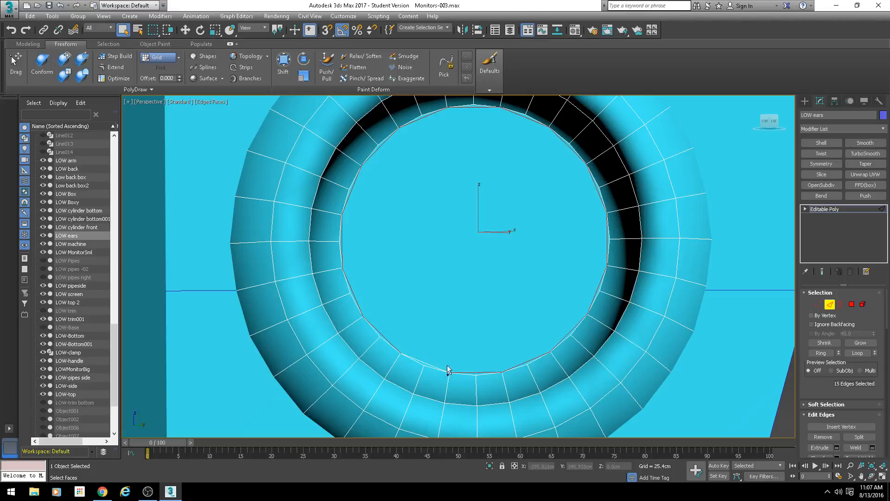
ctrl+click(429, 364)
key(BackSpace)
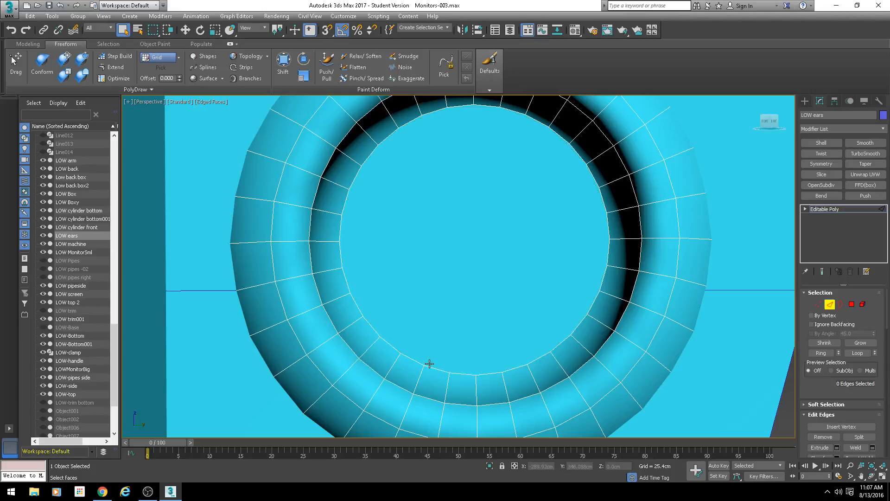
Connect the two opposite mid-height vertices of the ear's inner circle with a horizontal edge
scroll(498, 283, down, 3)
key(1)
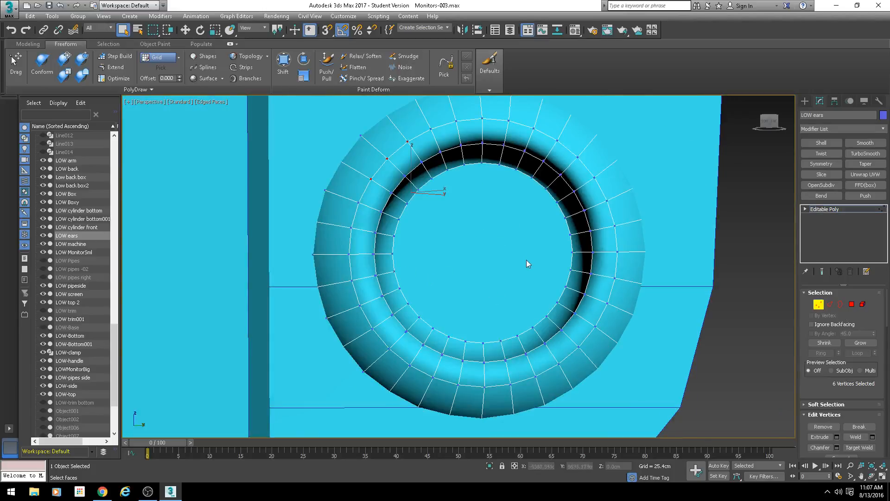
click(574, 252)
ctrl+click(393, 254)
key(ctrl+shift+e)
Connect one facing pair of inner-circle vertices above the middle edge and one pair below it with horizontal edges
click(394, 236)
click(558, 203)
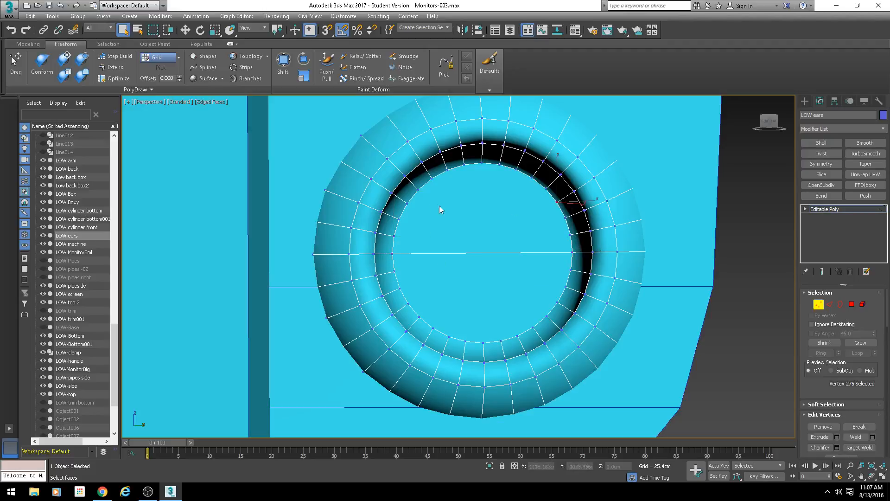
ctrl+click(408, 205)
ctrl+click(408, 304)
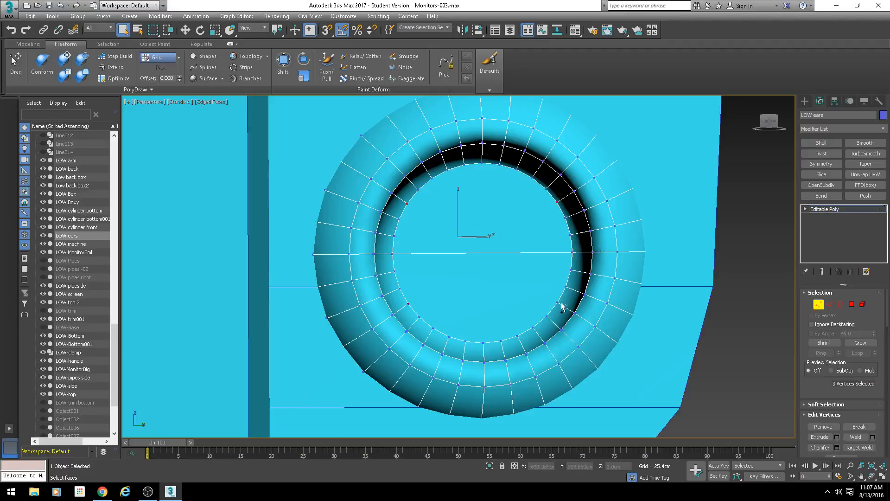
ctrl+click(557, 302)
key(ctrl+shift+e)
Connect four more facing pairs of inner-circle vertices with horizontal edges between the existing ones and near the rim
click(570, 234)
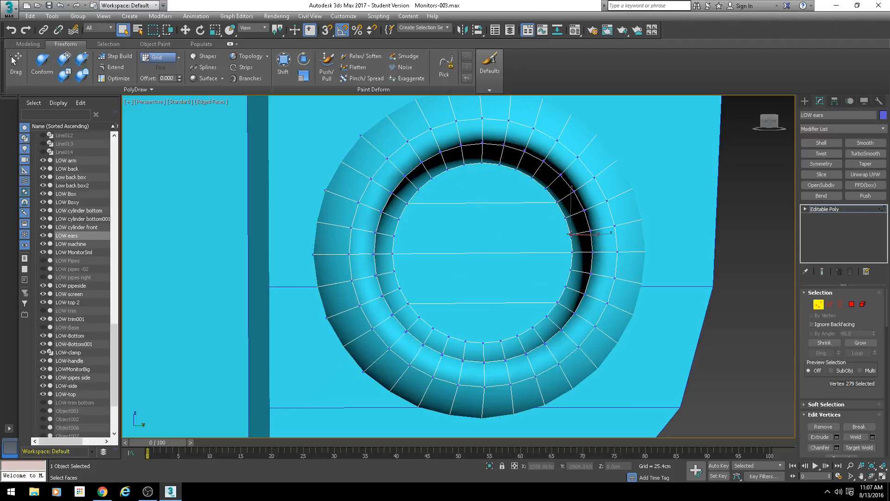
ctrl+click(394, 236)
ctrl+click(431, 178)
ctrl+click(532, 178)
ctrl+click(394, 270)
ctrl+click(570, 270)
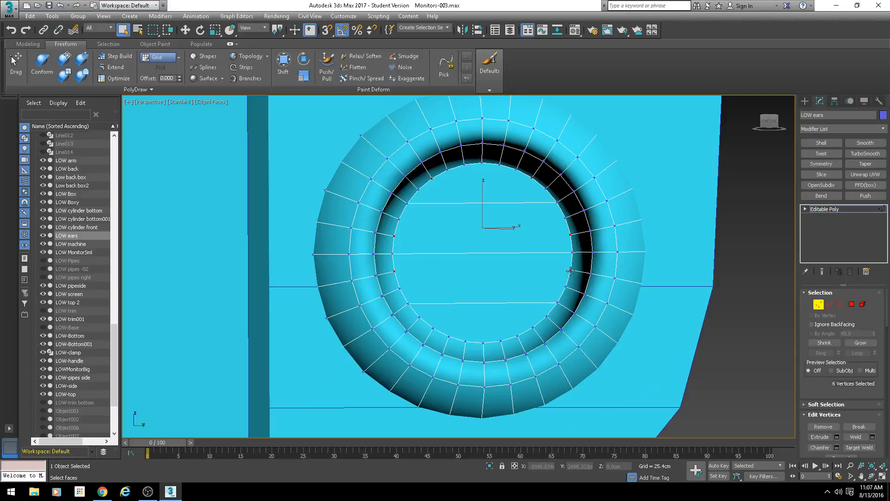
ctrl+click(533, 328)
key(ctrl+shift+e)
Connect the remaining six facing pairs of inner-circle vertices so horizontal edges span the whole cap
click(420, 317)
ctrl+click(546, 317)
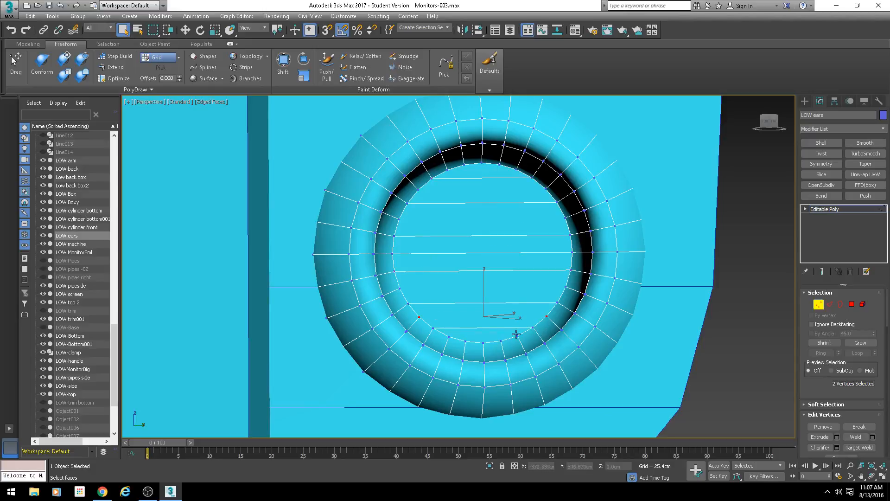
ctrl+click(518, 335)
ctrl+click(449, 336)
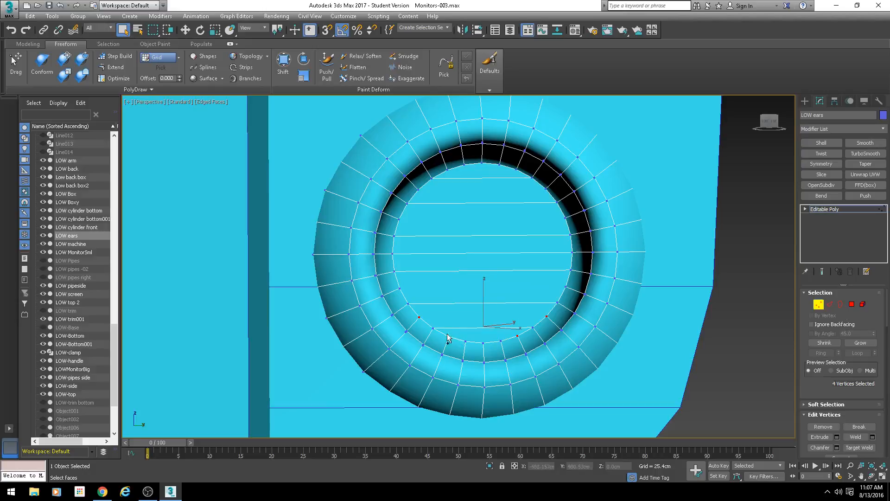
ctrl+click(399, 288)
ctrl+click(399, 221)
ctrl+click(418, 189)
ctrl+click(447, 169)
ctrl+click(516, 169)
ctrl+click(546, 188)
ctrl+click(566, 218)
ctrl+click(567, 287)
Examine both ears of LOW ears from several sides and leave vertex editing
scroll(565, 283, down, 5)
alt+middle_drag(564, 279, 539, 272)
scroll(446, 240, up, 5)
alt+middle_drag(376, 235, 433, 240)
scroll(293, 184, down, 5)
scroll(397, 270, down, 3)
scroll(299, 216, up, 3)
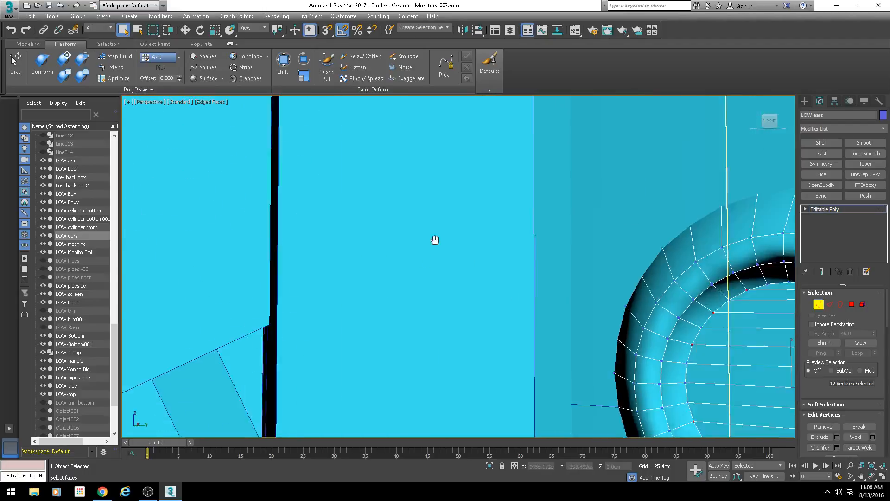
scroll(628, 251, up, 3)
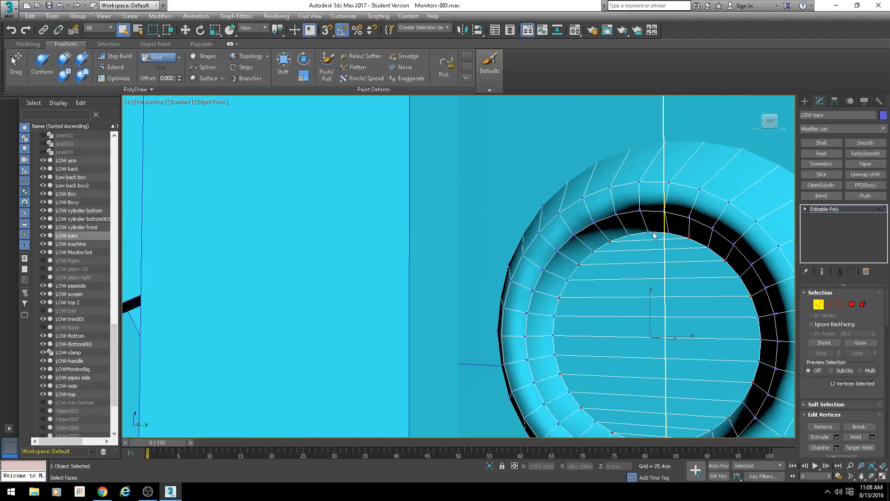
scroll(677, 248, down, 5)
alt+middle_drag(677, 248, 380, 256)
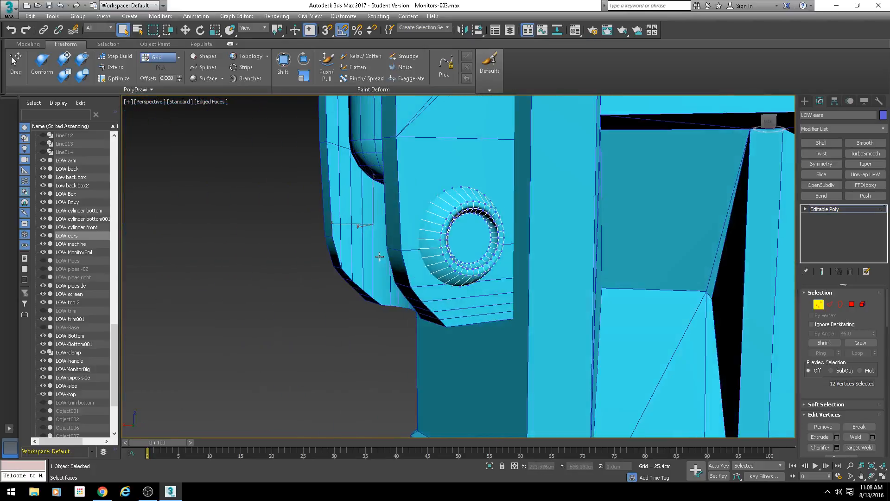
alt+middle_drag(479, 255, 453, 255)
scroll(453, 251, up, 2)
middle_drag(370, 244, 443, 246)
scroll(522, 268, down, 5)
alt+middle_drag(522, 268, 702, 276)
click(819, 310)
alt+middle_drag(677, 304, 619, 273)
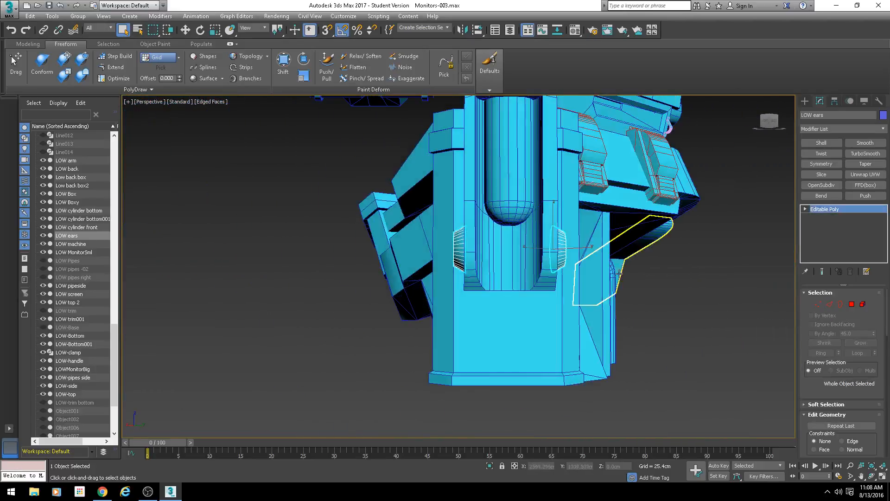
Apply a Symmetry modifier to the LOW ears object
scroll(620, 265, up, 5)
key(w)
middle_drag(718, 203, 739, 201)
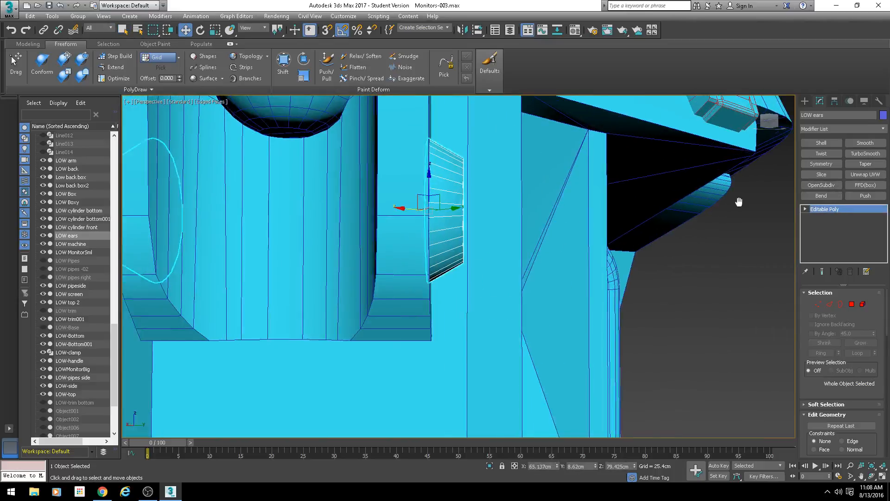
scroll(747, 197, down, 3)
click(836, 163)
alt+middle_drag(588, 223, 742, 232)
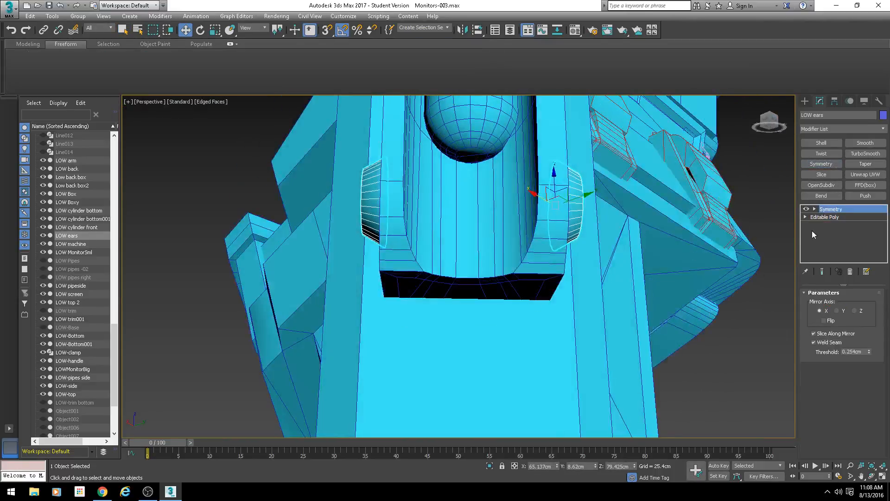
Enter the Symmetry modifier's Mirror sub-object level and set the mirror axis to Z
key(1)
scroll(561, 235, down, 8)
key(F3)
scroll(561, 235, up, 8)
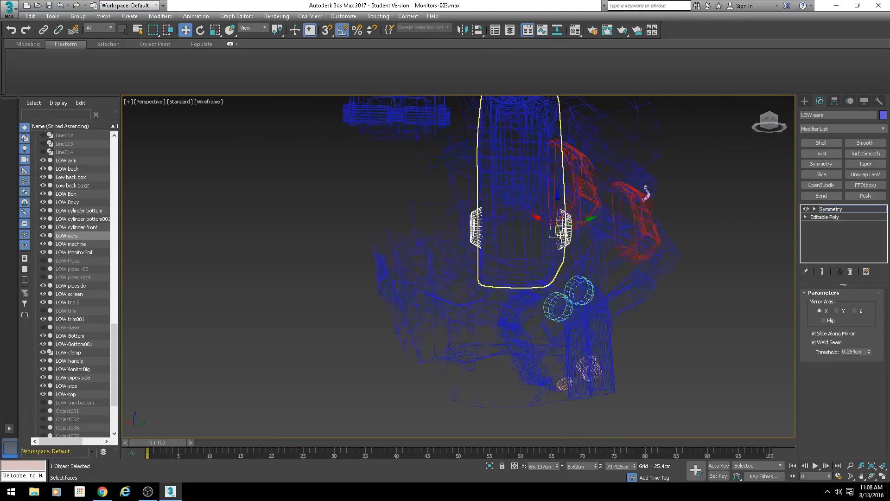
click(840, 311)
click(854, 310)
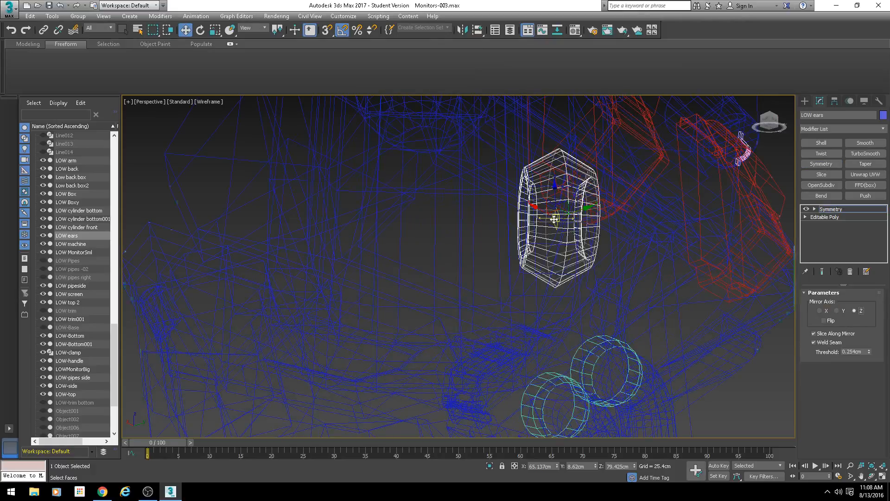
Switch the reference coordinate system to Local and move the Symmetry mirror plane toward the middle between the ears
key(F3)
click(252, 28)
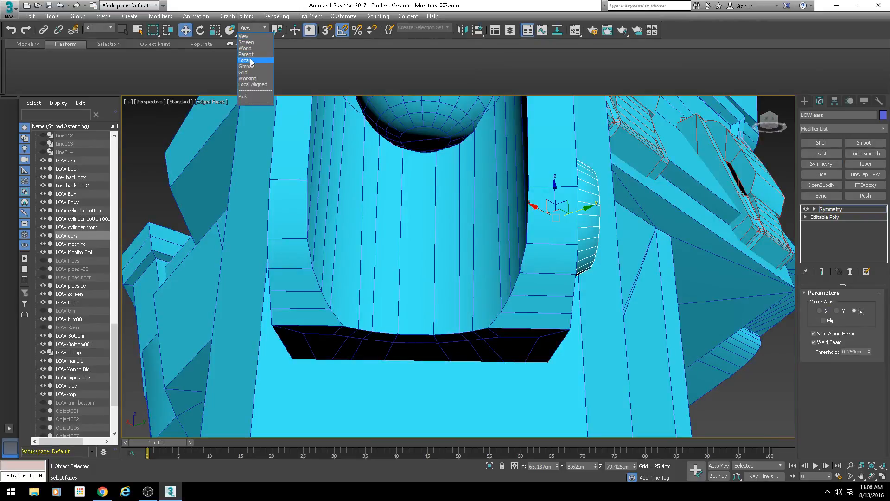
click(250, 59)
alt+middle_drag(401, 209, 454, 222)
drag(455, 221, 449, 223)
alt+middle_drag(360, 202, 395, 231)
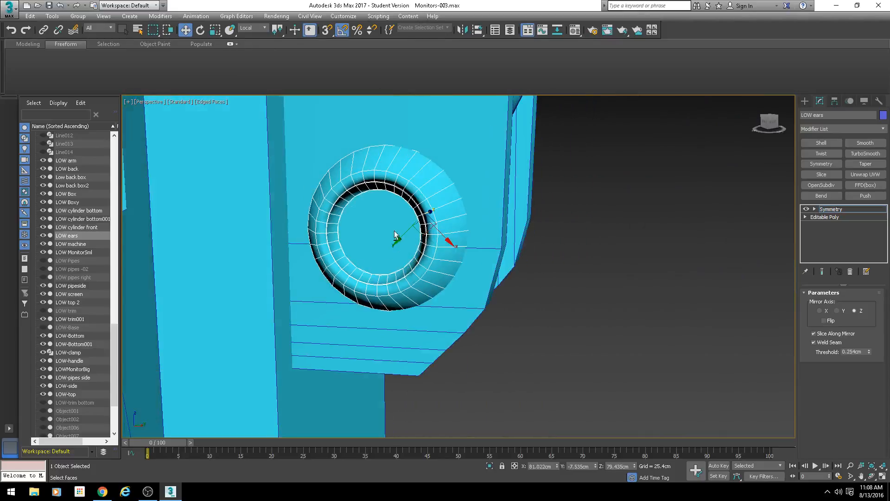
Try flipping the mirror direction and remove the Symmetry modifier from LOW ears
click(824, 321)
alt+middle_drag(594, 294, 499, 283)
right_click(466, 210)
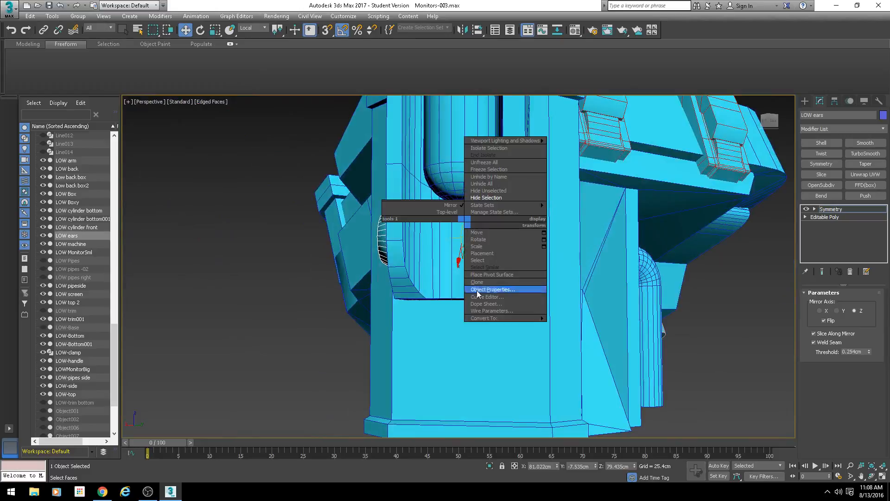
click(564, 328)
mouse_move(563, 327)
alt+middle_down()
mouse_move(530, 234)
mouse_move(464, 271)
alt+middle_up()
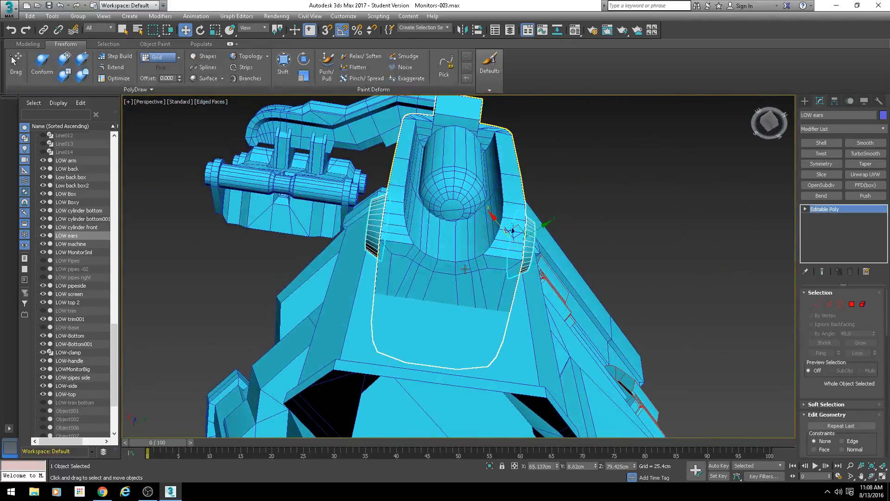
Select the inset edge loop on the underside of LOW back with its adjoining edge and remove it with its vertices
click(464, 271)
scroll(464, 271, up, 5)
key(2)
double_click(263, 197)
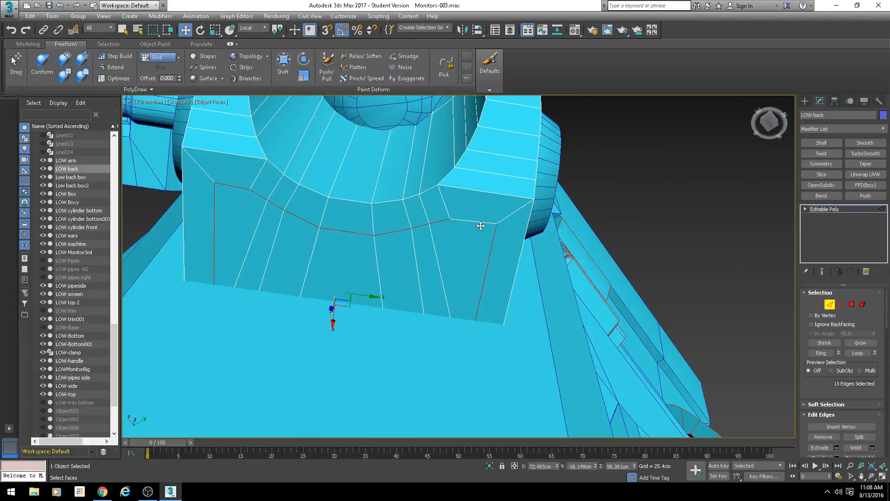
ctrl+click(467, 221)
key(F3)
scroll(462, 290, down, 5)
alt+middle_drag(462, 289, 377, 327)
key(ctrl+BackSpace)
scroll(377, 327, up, 4)
key(F3)
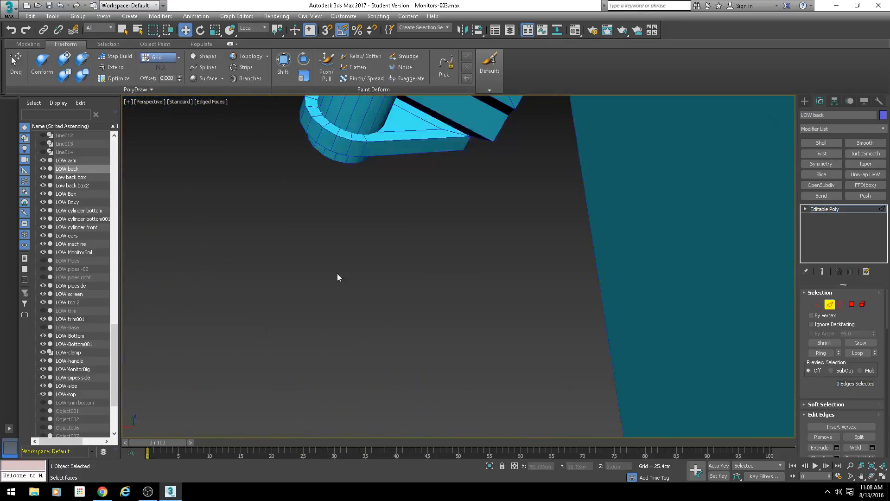
Examine an edge loop along the lower walls of LOW back, with and without edged faces
scroll(346, 262, down, 3)
mouse_move(352, 253)
alt+middle_down()
mouse_move(408, 281)
mouse_move(473, 290)
mouse_move(394, 270)
mouse_move(278, 268)
mouse_move(504, 271)
mouse_move(455, 359)
alt+middle_up()
double_click(448, 276)
scroll(473, 291, down, 5)
double_click(409, 263)
scroll(378, 276, up, 3)
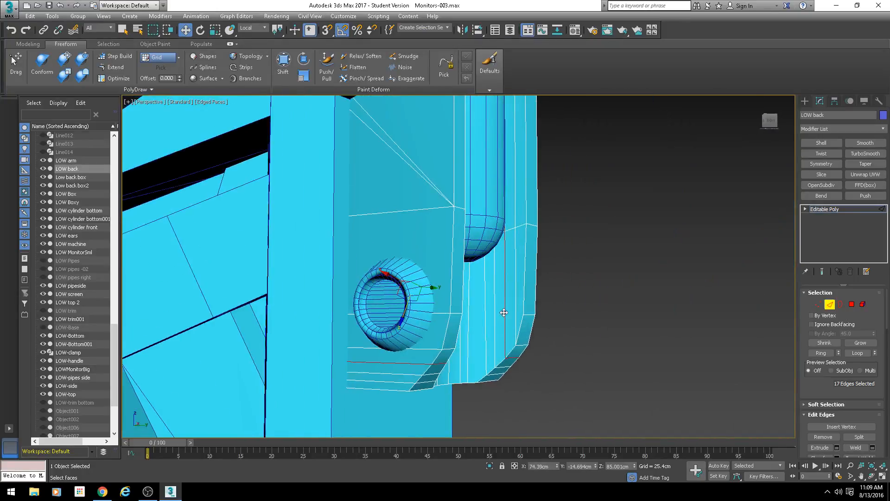
scroll(505, 312, down, 5)
mouse_move(505, 312)
alt+middle_down()
mouse_move(456, 306)
mouse_move(436, 260)
mouse_move(465, 259)
mouse_move(514, 275)
mouse_move(402, 280)
mouse_move(514, 274)
alt+middle_up()
scroll(448, 254, up, 3)
key(F4)
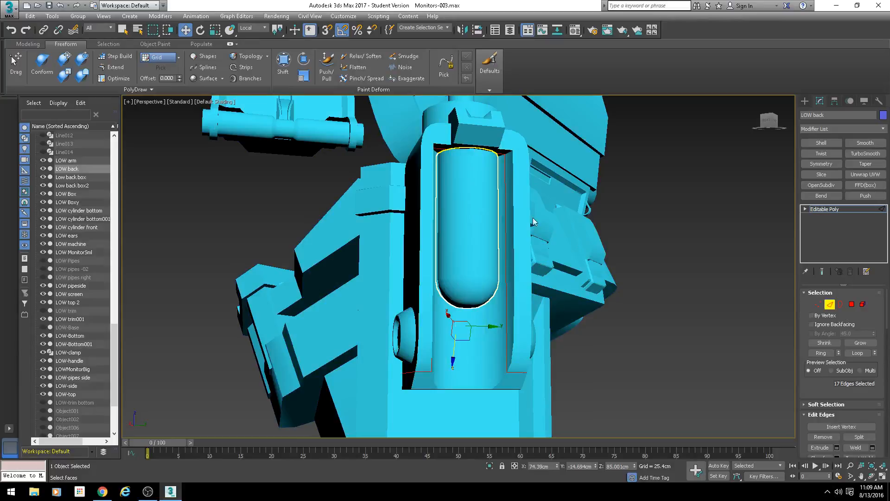
alt+middle_drag(533, 221, 573, 237)
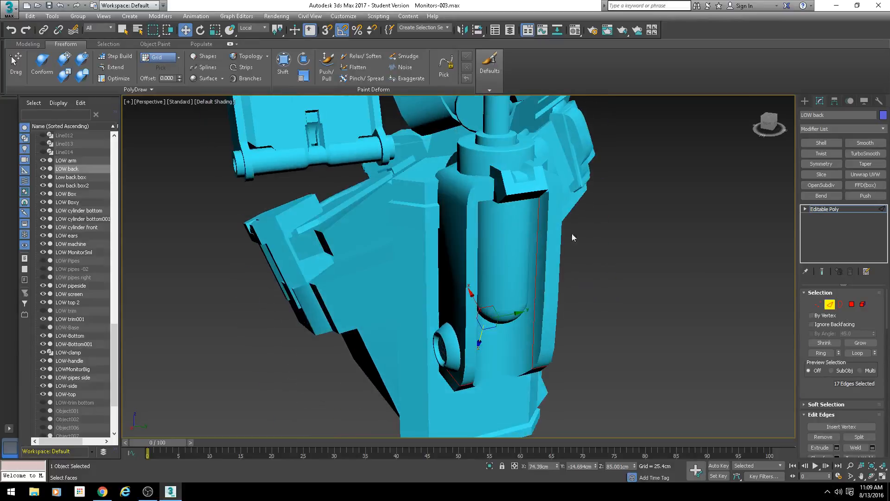
click(830, 305)
key(F4)
Select the LOW ears object again from the back of the model
scroll(464, 278, down, 10)
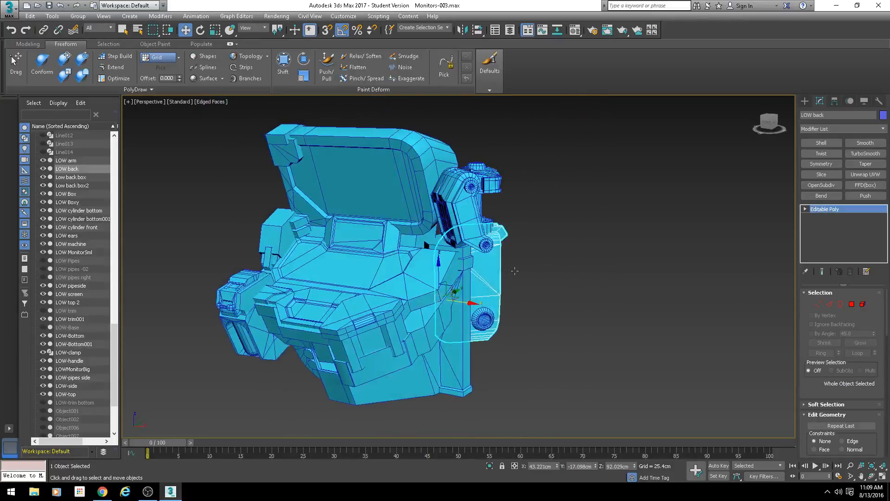
alt+middle_drag(515, 271, 413, 277)
scroll(438, 312, up, 7)
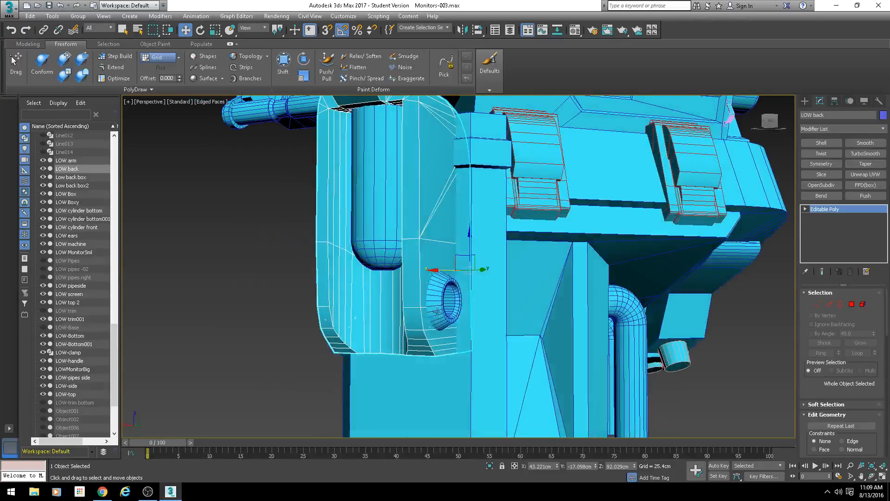
click(437, 312)
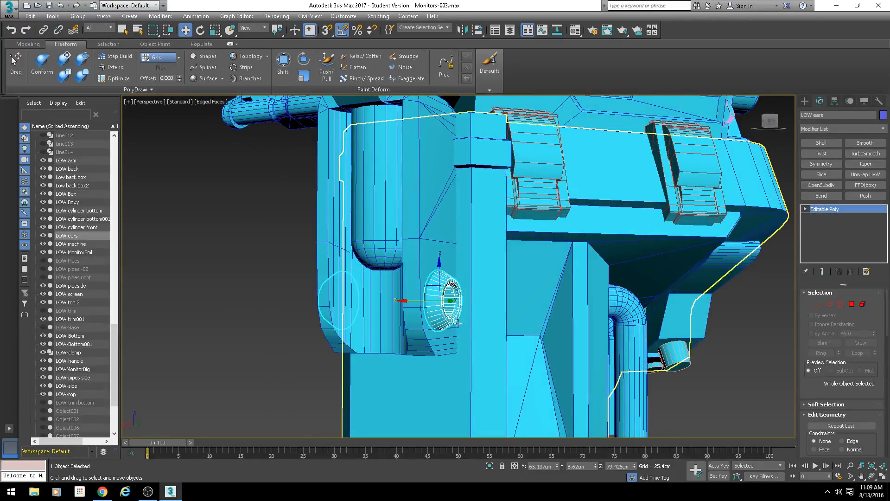
alt+middle_drag(458, 322, 467, 317)
click(468, 316)
click(456, 302)
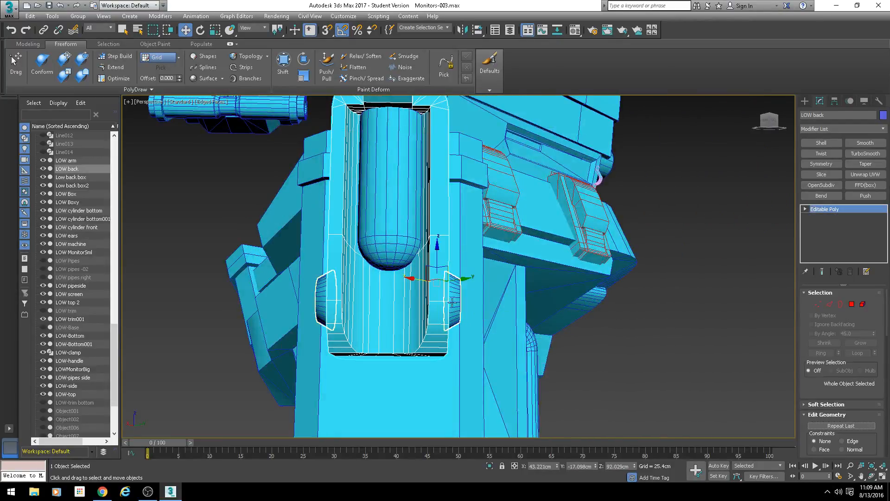
alt+middle_drag(461, 302, 430, 286)
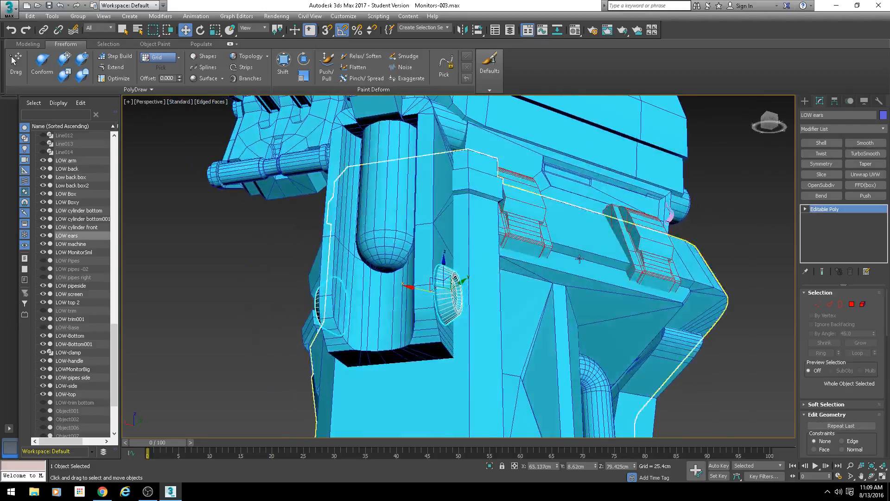
Select the opposite ear's polygons in LOW ears as an element and detach them from the object
click(813, 166)
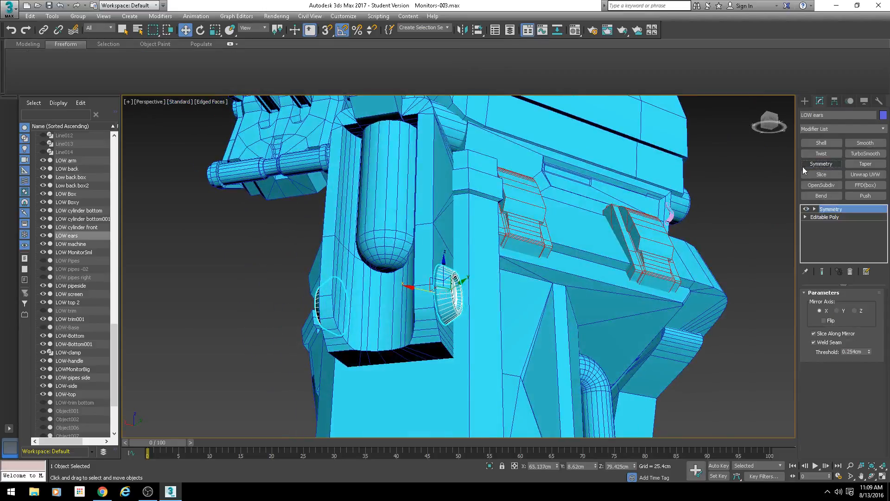
click(851, 272)
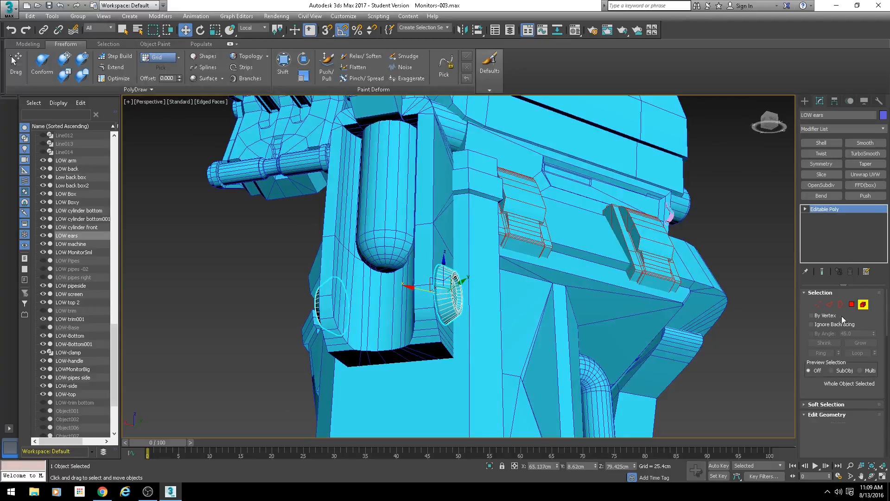
click(315, 305)
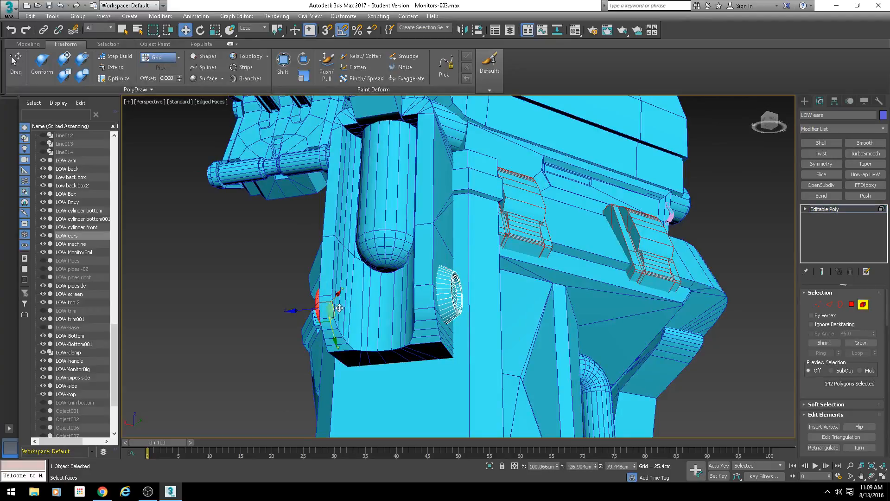
scroll(811, 386, down, 5)
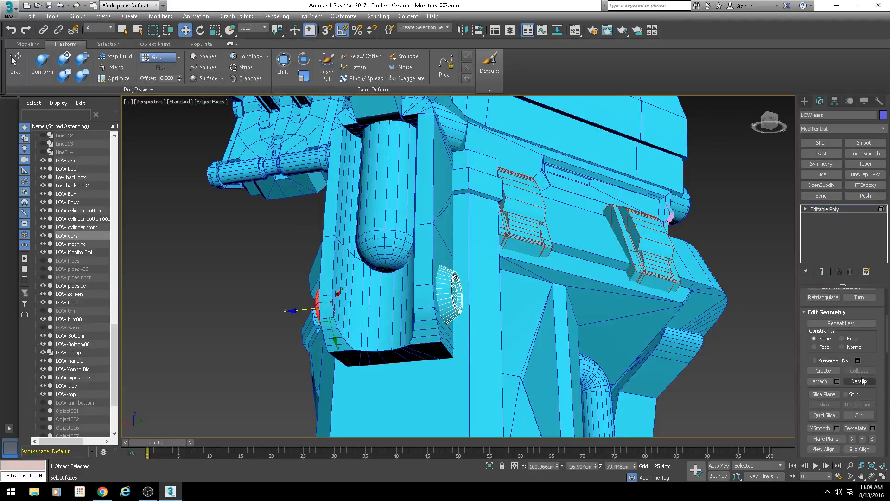
click(859, 381)
click(475, 250)
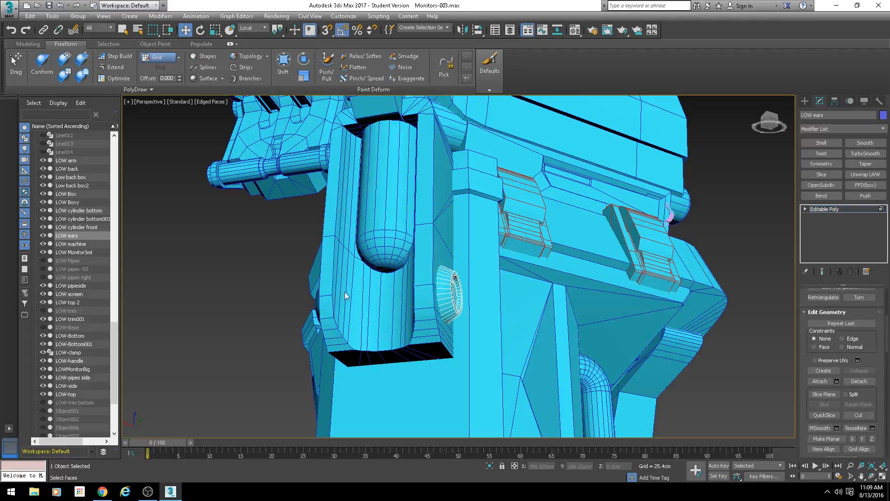
Add an Unwrap UVW modifier to the remaining ear in LOW ears and select all its polygons in the UV editor
click(845, 209)
middle_drag(554, 290, 526, 303)
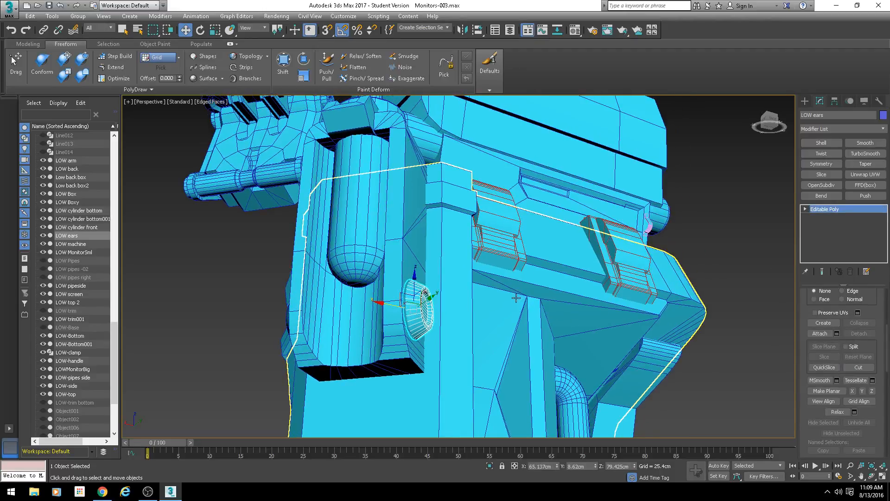
click(866, 174)
scroll(823, 350, down, 3)
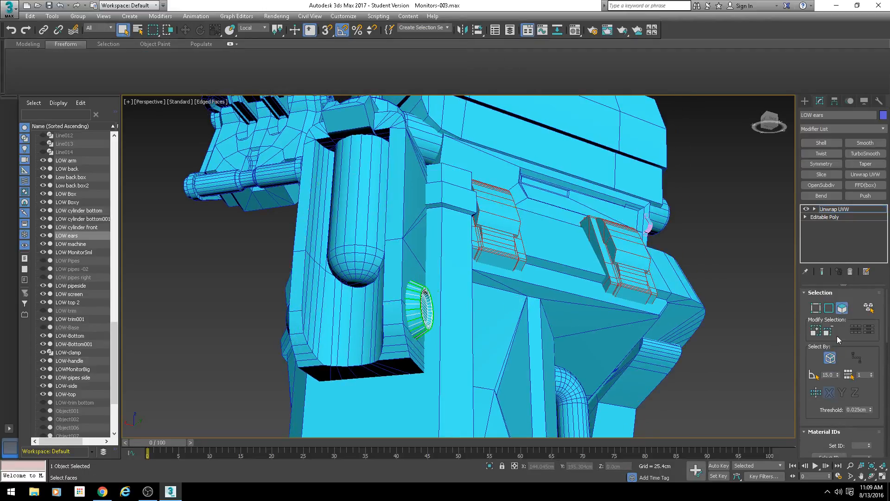
click(840, 333)
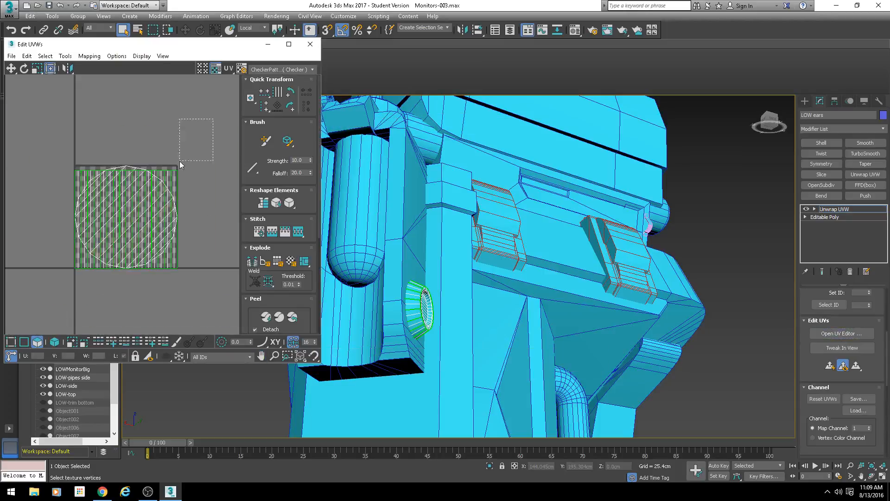
drag(180, 161, 73, 334)
Apply a planar projection to the ear's UVs and align it with Best Align
scroll(798, 367, down, 7)
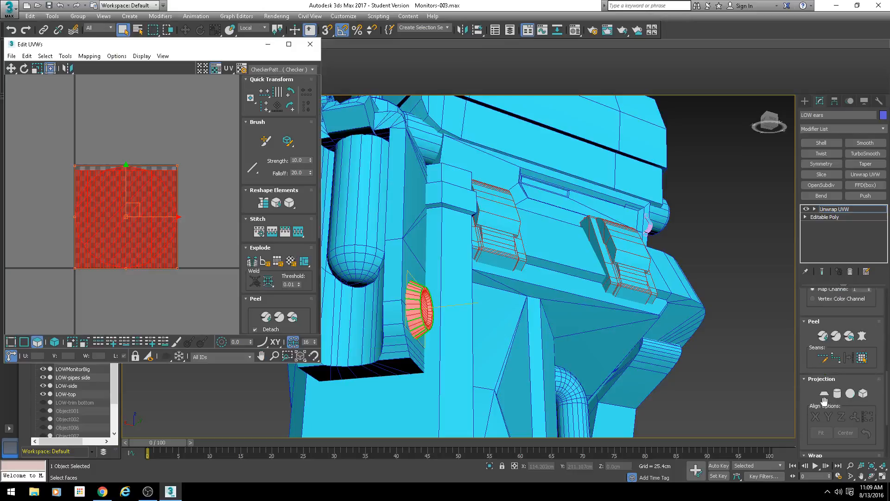
click(825, 393)
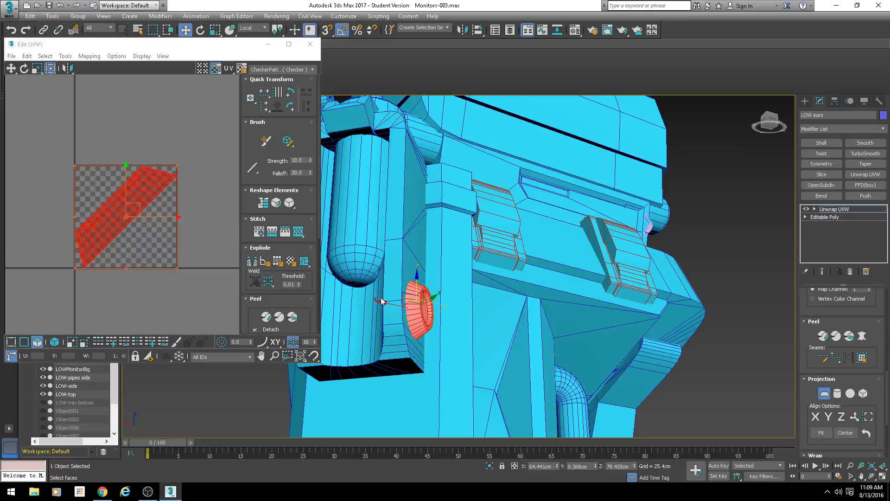
alt+middle_drag(459, 326, 406, 348)
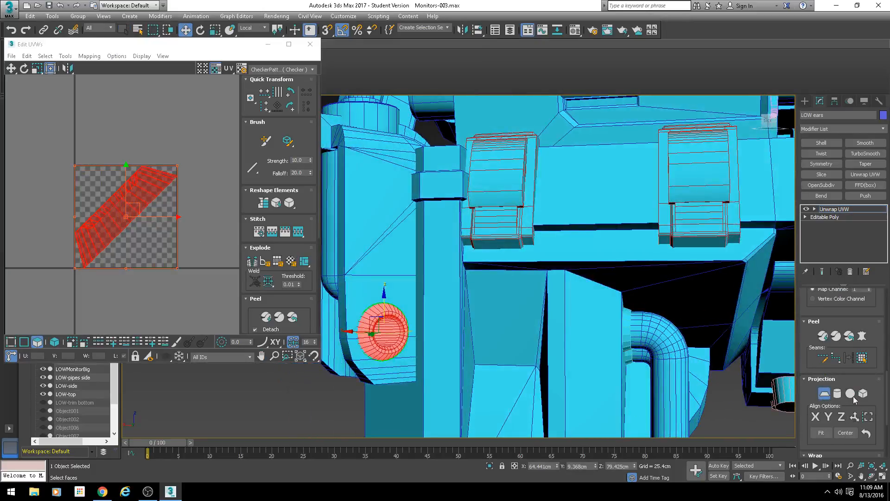
alt+middle_drag(405, 290, 573, 342)
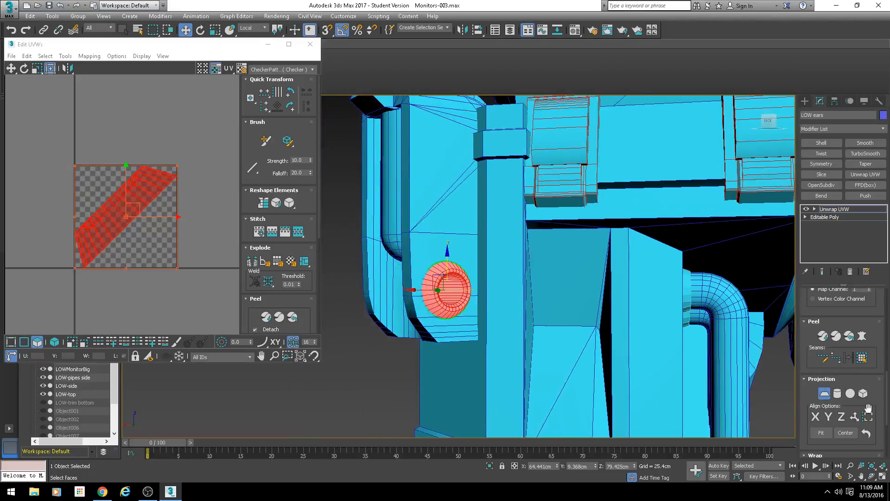
click(855, 416)
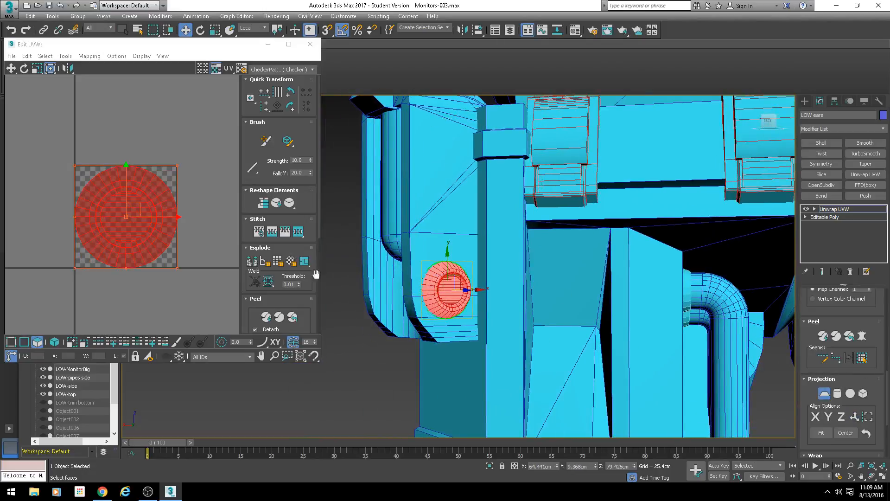
Relax the ear's UVs by polygon angles with 100 iterations and amount 0.1, and convert the object to Editable Poly
click(66, 56)
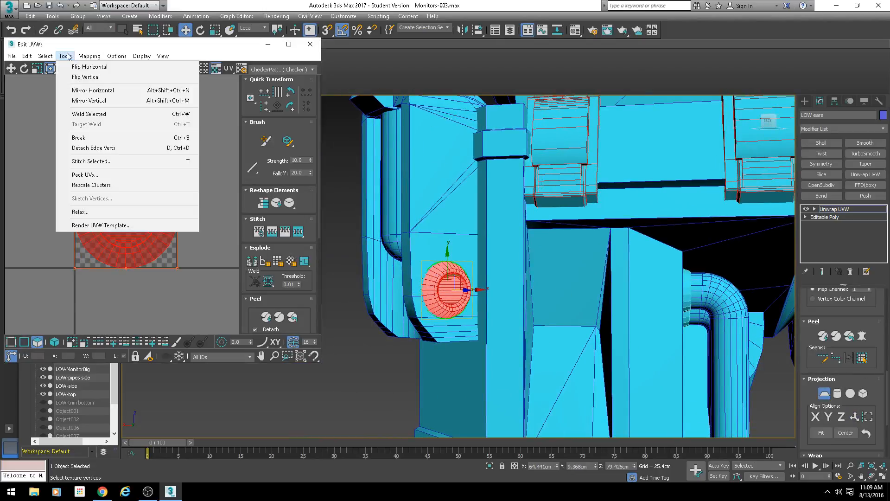
click(82, 213)
click(107, 139)
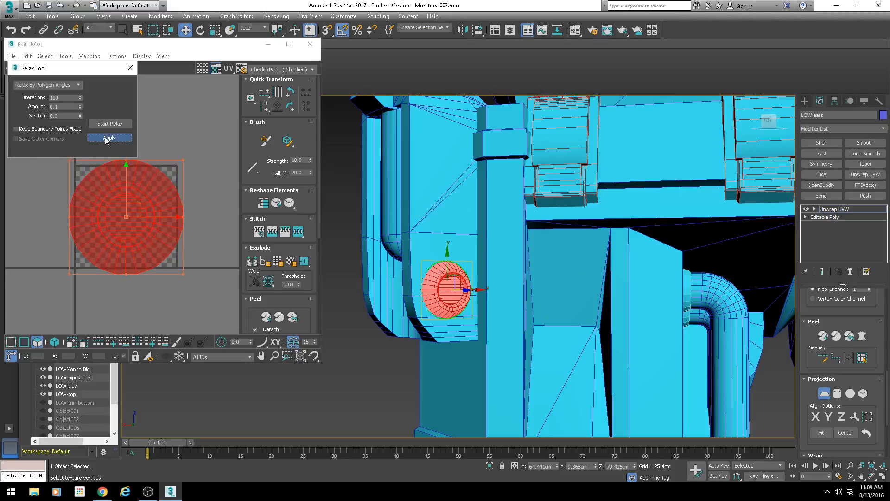
click(130, 68)
right_click(431, 230)
mouse_move(464, 327)
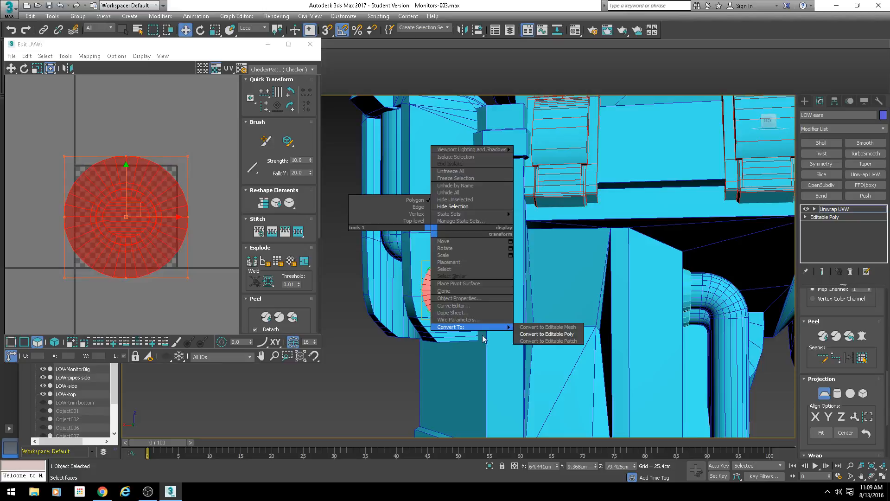
click(533, 335)
Mirror LOW ears with a Symmetry modifier on the Z axis and shift its mirror plane about 0.34 cm along Z
alt+middle_drag(533, 338, 598, 324)
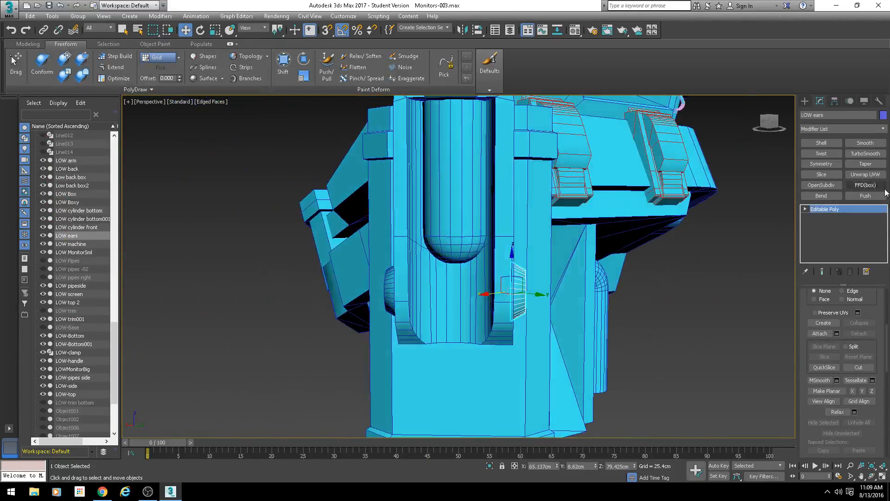
click(830, 164)
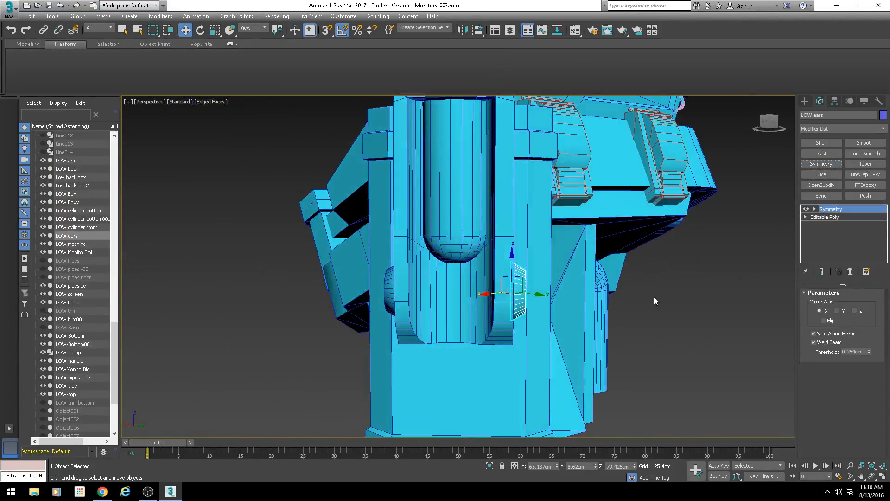
key(1)
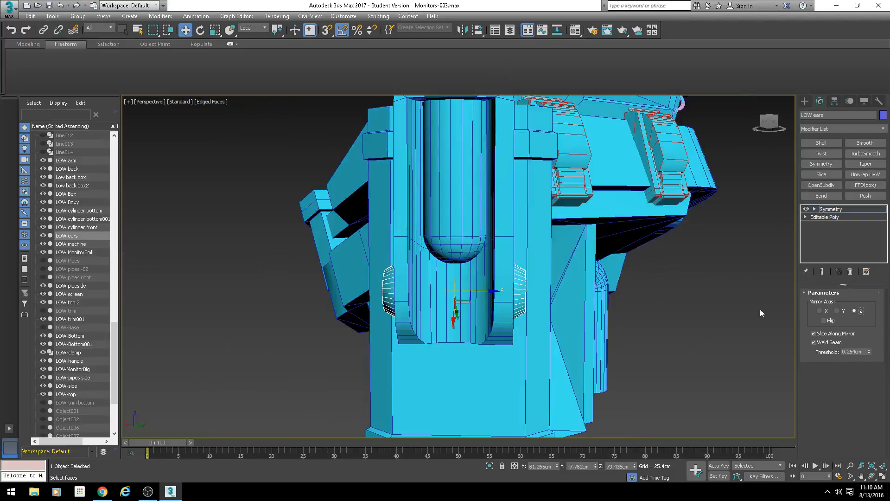
scroll(485, 296, up, 10)
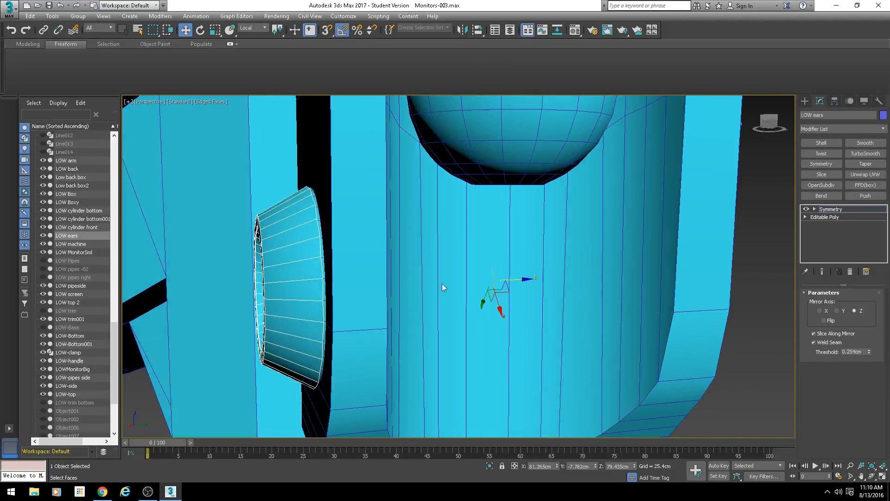
drag(523, 279, 521, 277)
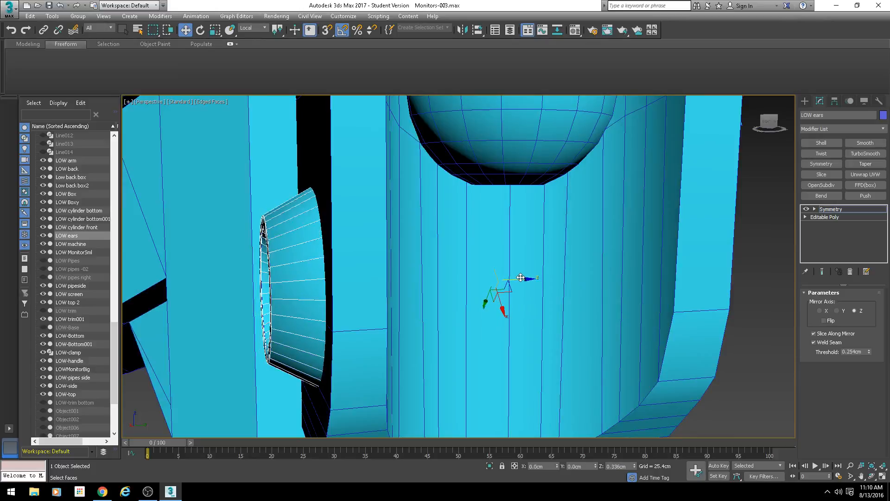
Convert the mirrored LOW ears object to Editable Poly
scroll(453, 276, down, 5)
alt+middle_drag(453, 276, 434, 247)
right_click(434, 247)
mouse_move(482, 346)
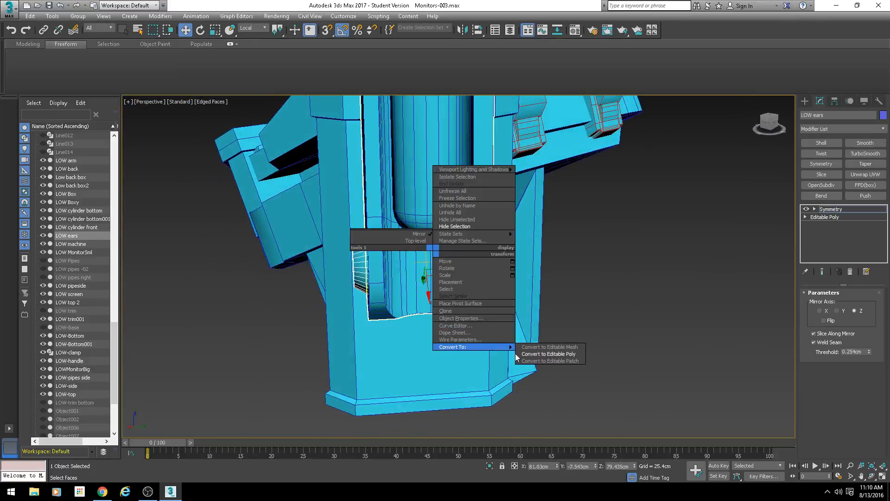
click(521, 355)
Hide LOW ears and delete the detached duplicate ear left on the model
right_click(501, 280)
click(511, 253)
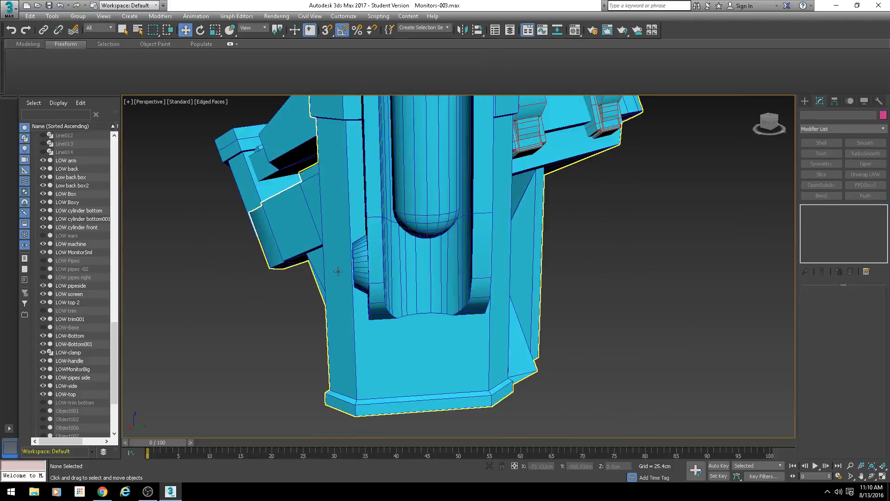
click(361, 260)
key(Delete)
Select the LOW-pipes side object, the two bent pipes on the side of the model
scroll(408, 276, down, 4)
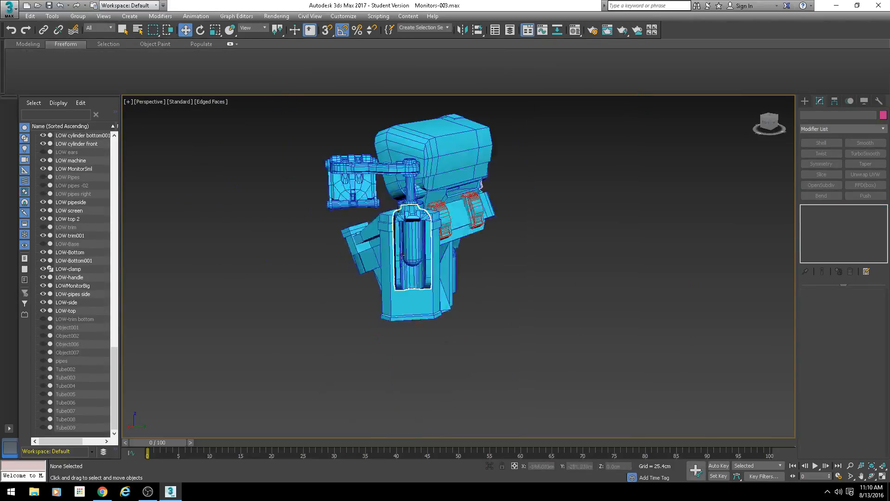
click(405, 231)
alt+middle_drag(405, 230, 468, 235)
middle_drag(287, 280, 331, 272)
alt+middle_drag(331, 272, 395, 313)
scroll(350, 272, up, 4)
click(349, 282)
alt+middle_drag(326, 224, 395, 260)
click(402, 234)
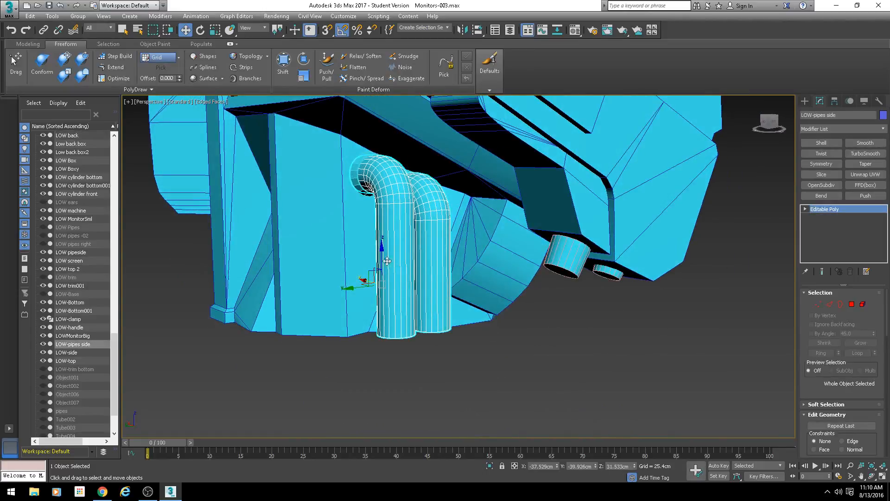
Add an Unwrap UVW modifier to LOW-pipes side and display the Texture Checker in its UV editor
click(865, 174)
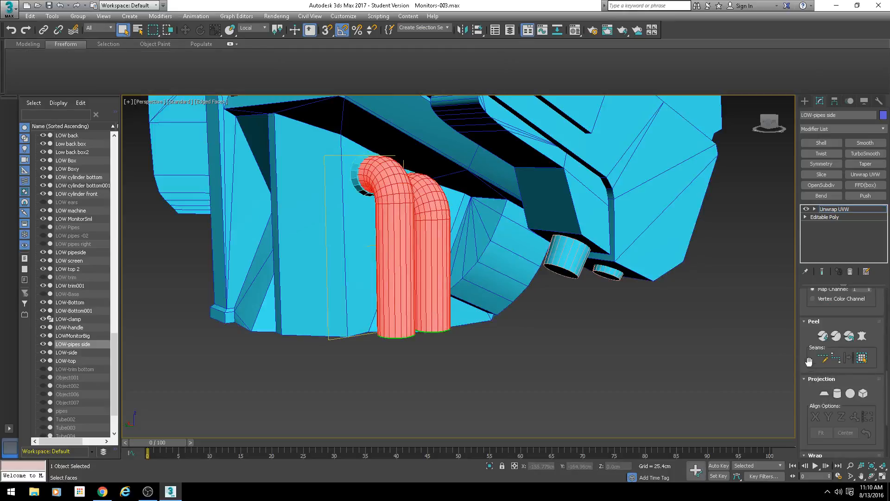
scroll(809, 361, up, 5)
click(835, 301)
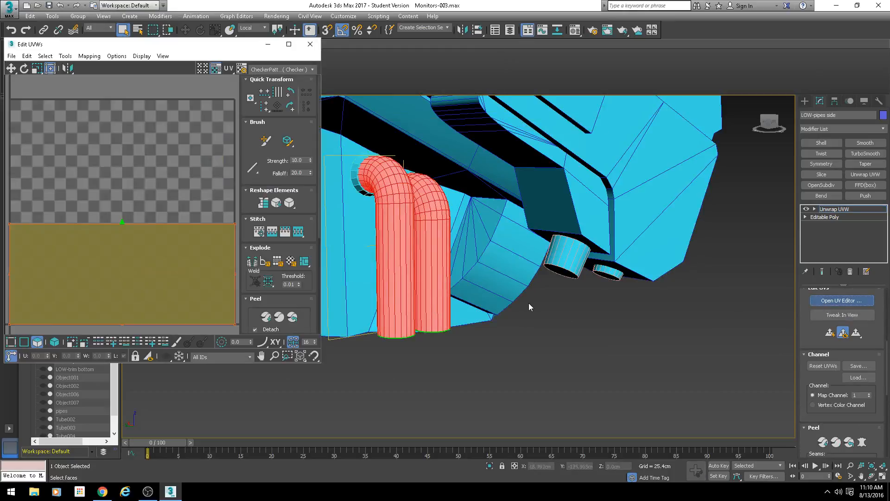
click(173, 168)
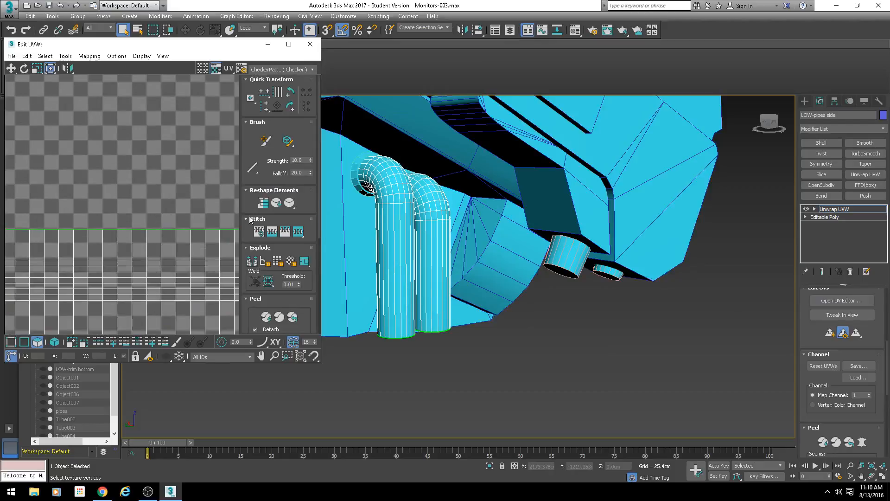
click(281, 71)
click(283, 80)
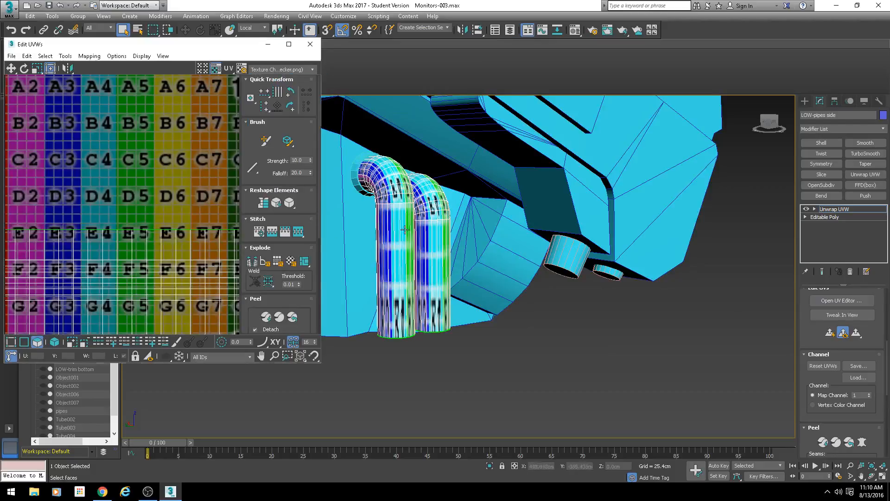
Select all the pipe UVs and scale them vertically to about three times the UV tile's height
scroll(153, 190, down, 3)
drag(207, 196, 28, 273)
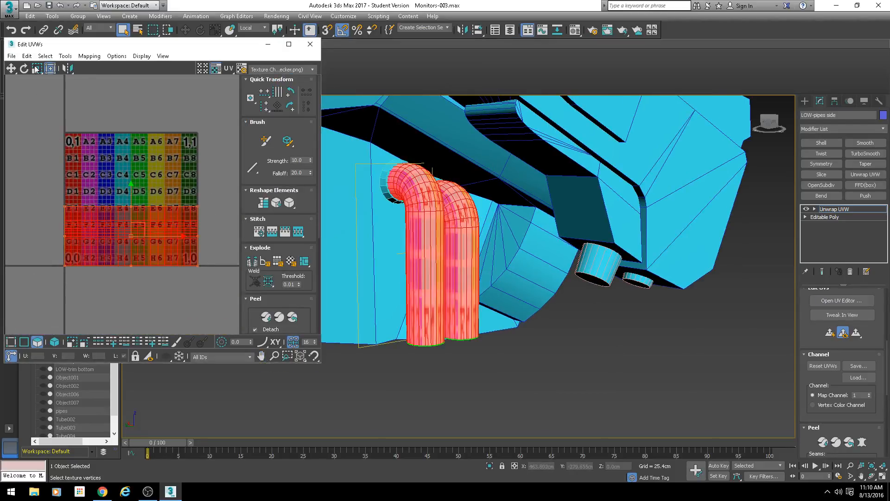
scroll(118, 212, down, 3)
drag(144, 215, 145, 94)
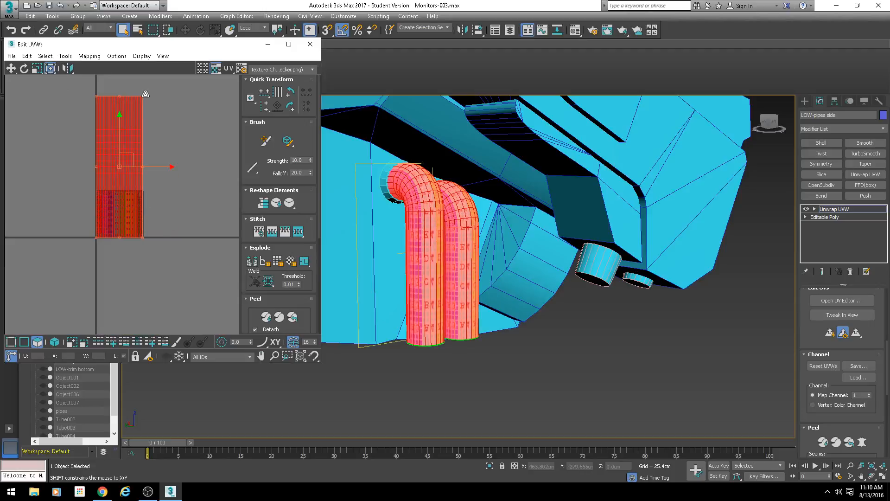
Select the rows of UV vertices around the pipe bends and scale them vertically closer together
scroll(415, 260, up, 5)
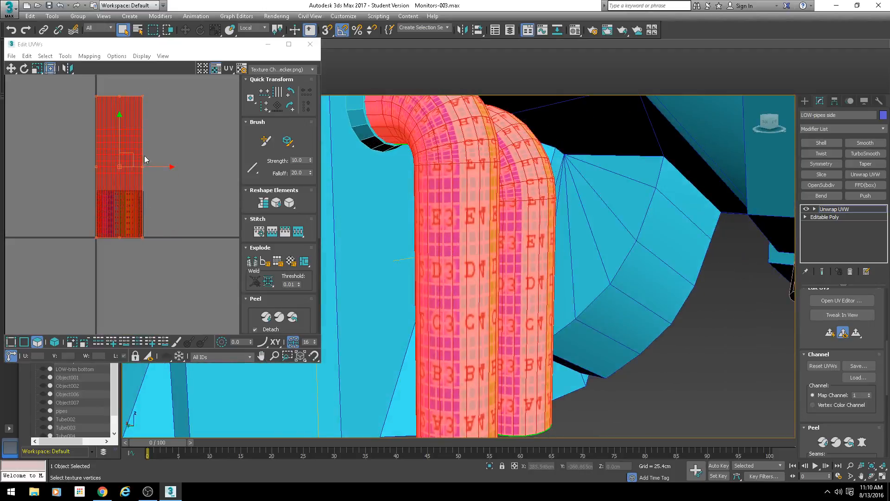
middle_drag(156, 178, 166, 226)
drag(168, 173, 131, 203)
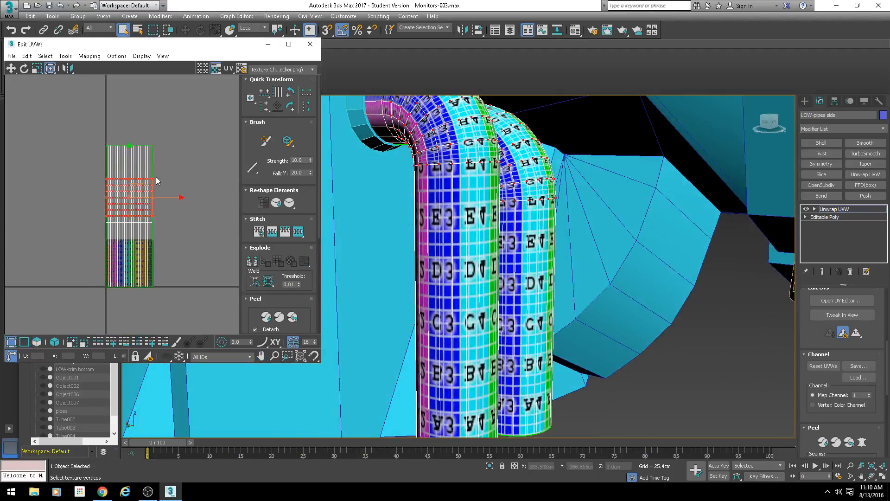
scroll(145, 185, up, 3)
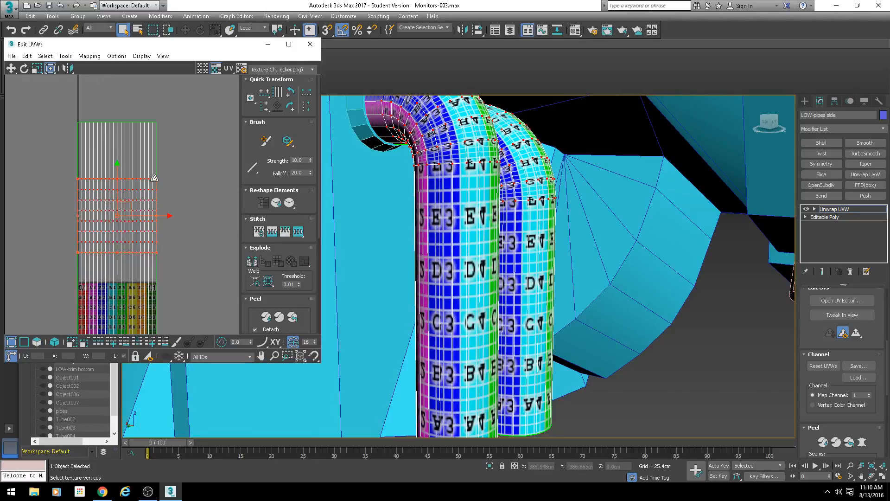
drag(153, 178, 150, 225)
middle_drag(181, 255, 172, 217)
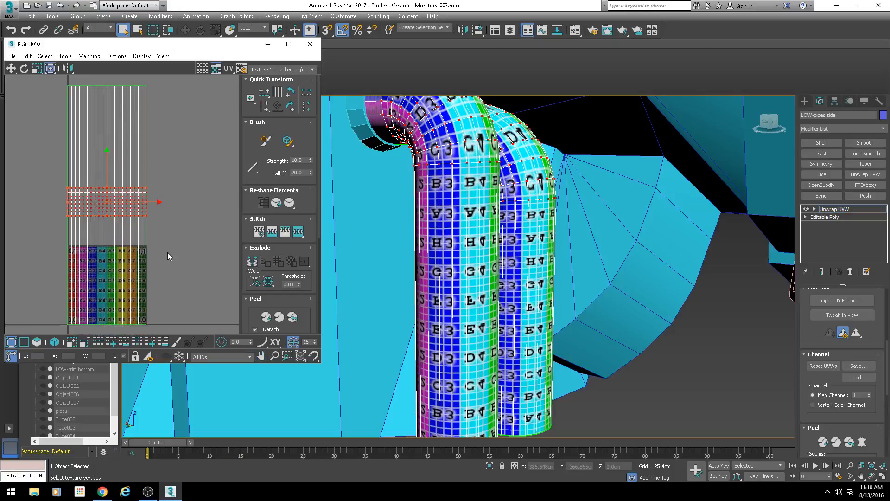
Move the top and bottom end rows of the pipe UVs vertically toward the bend rows to even out the checker on the straight sections
alt+middle_drag(443, 258, 430, 255)
middle_drag(189, 245, 219, 228)
scroll(220, 227, down, 2)
drag(205, 274, 118, 299)
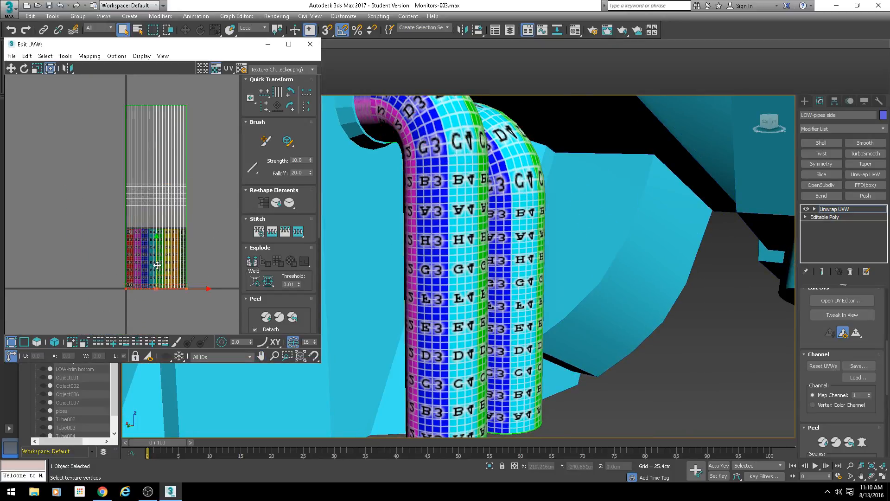
drag(157, 265, 158, 242)
drag(79, 127, 79, 127)
middle_drag(139, 107, 136, 133)
drag(154, 105, 150, 132)
middle_drag(190, 260, 206, 228)
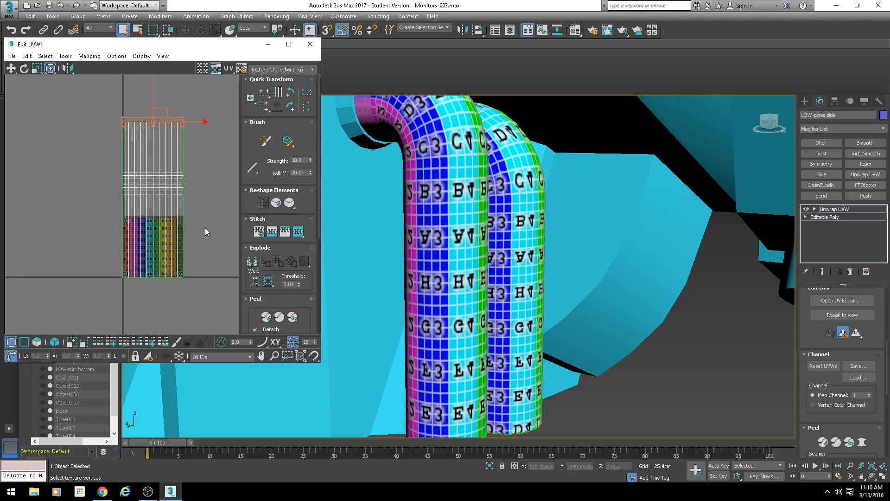
drag(154, 250, 150, 174)
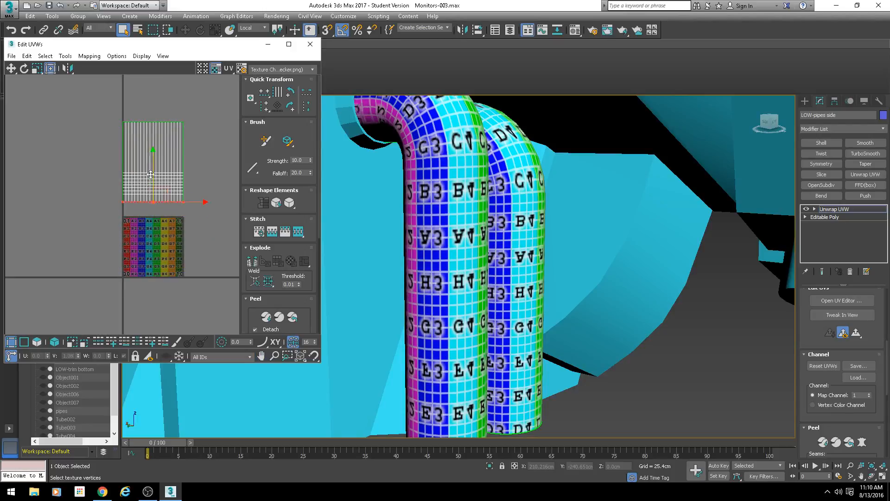
Convert LOW-pipes side to an Editable Poly and hide it
scroll(406, 254, down, 3)
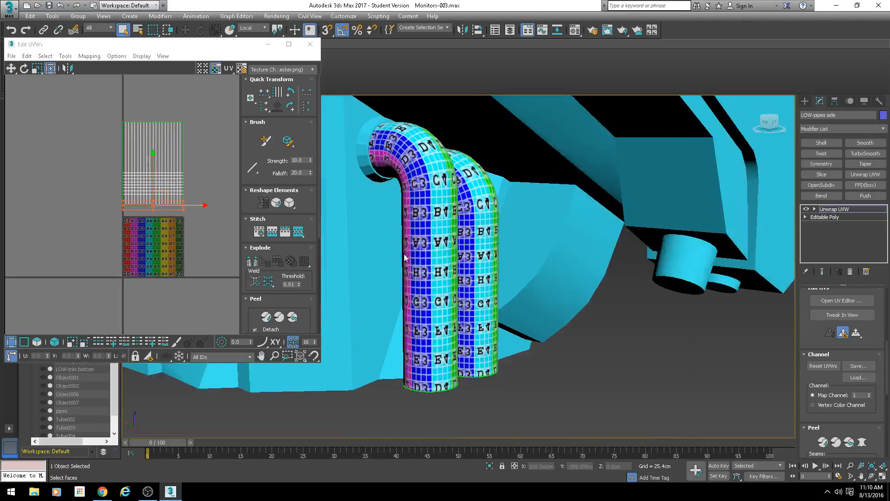
alt+middle_drag(406, 254, 414, 227)
scroll(414, 227, up, 3)
right_click(414, 227)
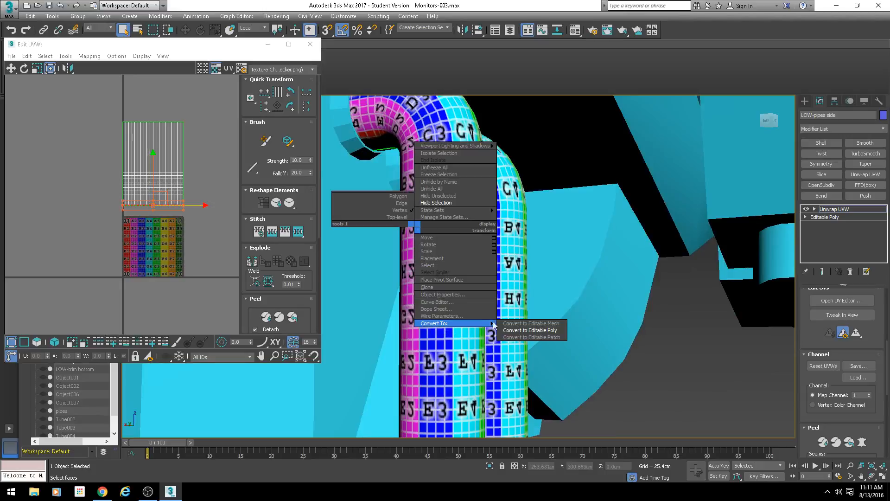
click(534, 330)
right_click(469, 312)
click(482, 288)
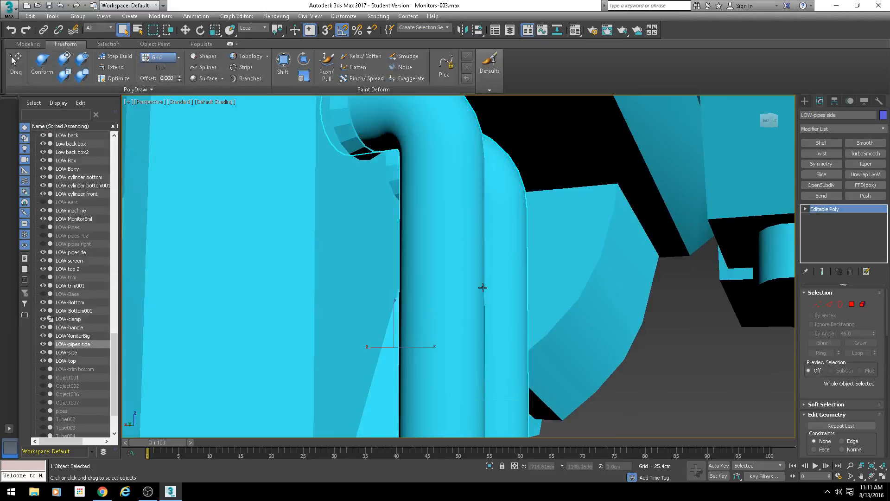
Select the two back cap polygons of the LOW trim001 discs, hidden inside the model's side panel
click(370, 144)
scroll(379, 259, down, 4)
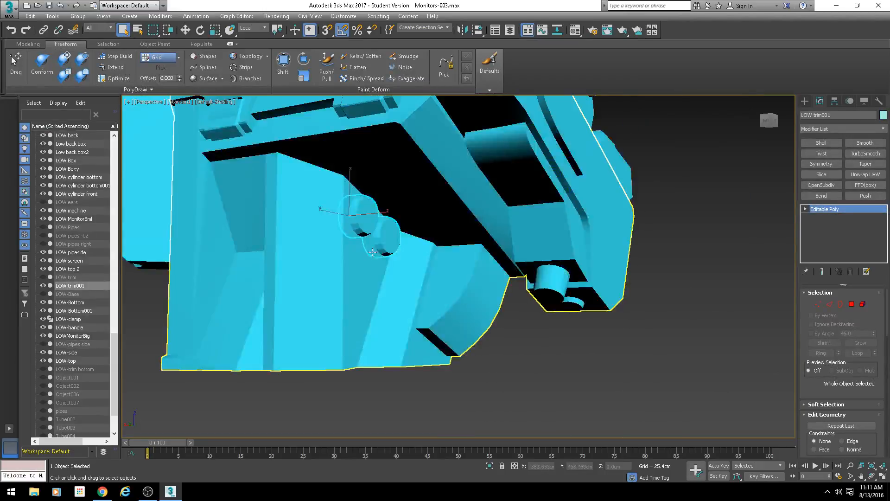
key(F3)
mouse_move(372, 251)
alt+middle_down()
mouse_move(447, 257)
mouse_move(405, 261)
alt+middle_up()
key(F3)
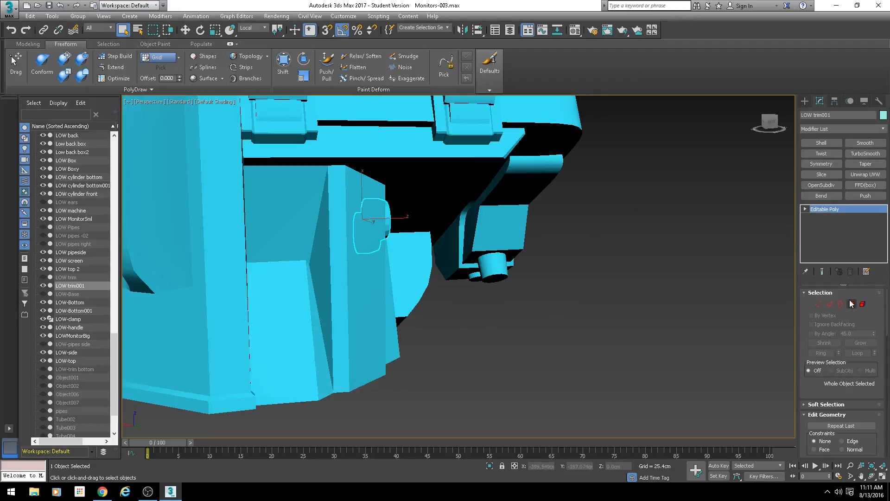
click(851, 304)
key(F3)
alt+middle_drag(322, 204, 366, 217)
click(367, 227)
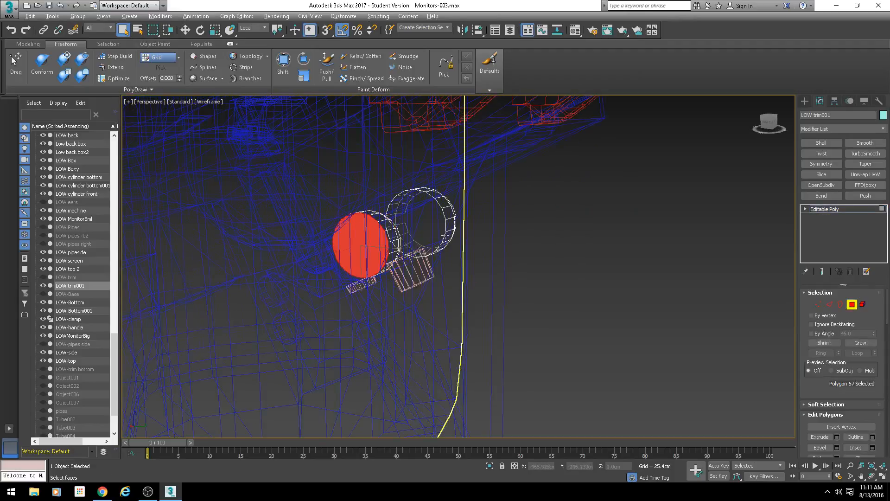
ctrl+click(410, 224)
mouse_move(488, 255)
alt+middle_down()
mouse_move(412, 250)
mouse_move(341, 230)
alt+middle_up()
key(F3)
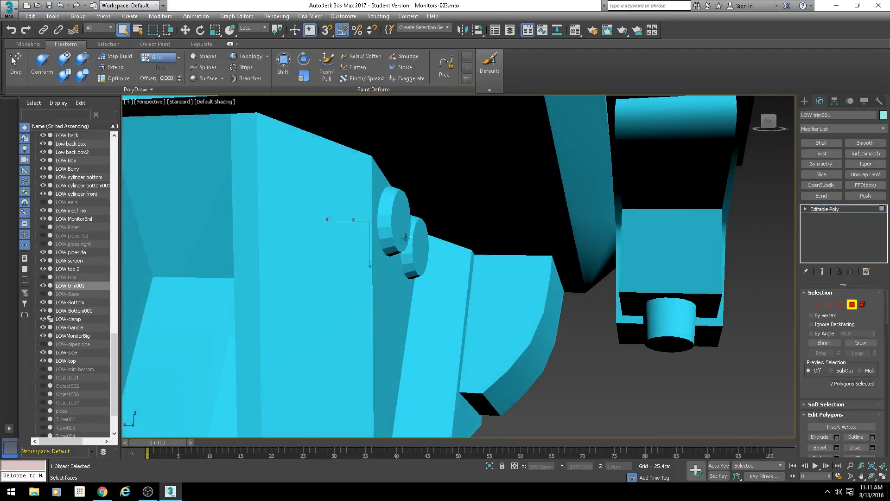
Pull the two selected back cap polygons away from the visible disc fronts along the local Z axis
key(w)
drag(349, 221, 355, 221)
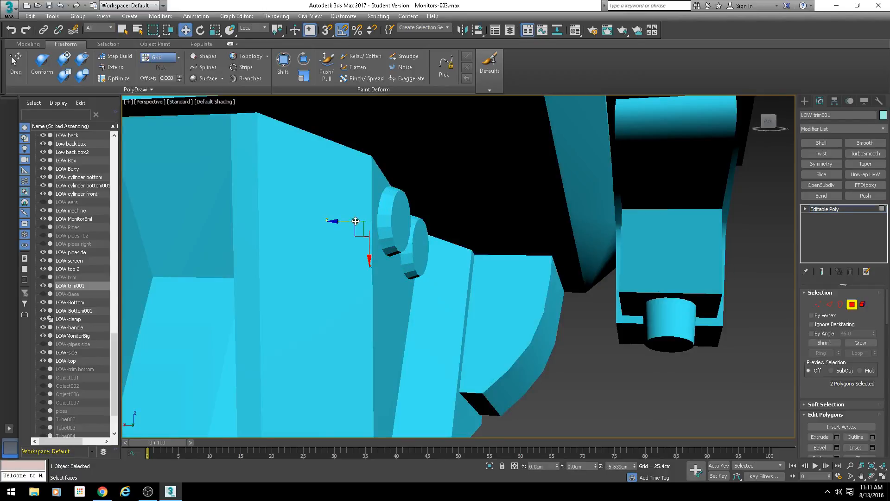
key(F4)
mouse_move(356, 221)
alt+middle_down()
mouse_move(371, 217)
mouse_move(355, 225)
alt+middle_up()
key(F3)
drag(386, 256, 355, 263)
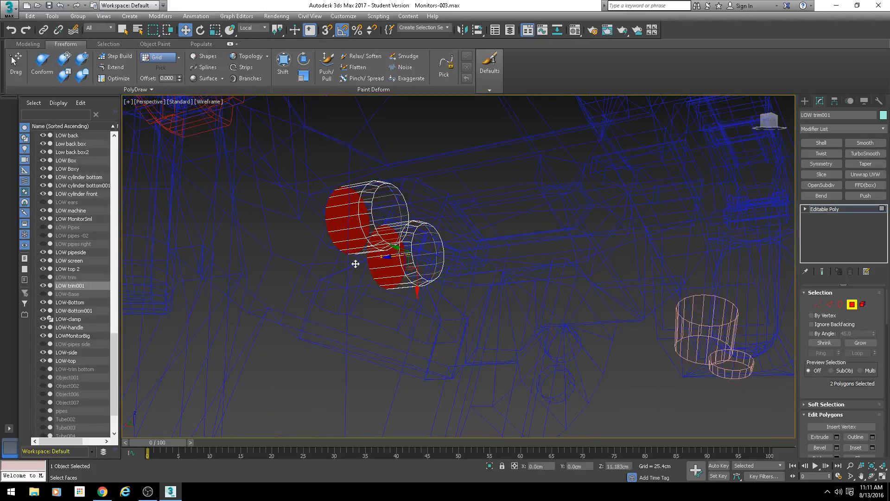
Grow the selection to the adjoining side faces and delete these hidden back portions of both discs
click(861, 343)
mouse_move(413, 253)
alt+middle_down()
mouse_move(447, 254)
mouse_move(407, 249)
alt+middle_up()
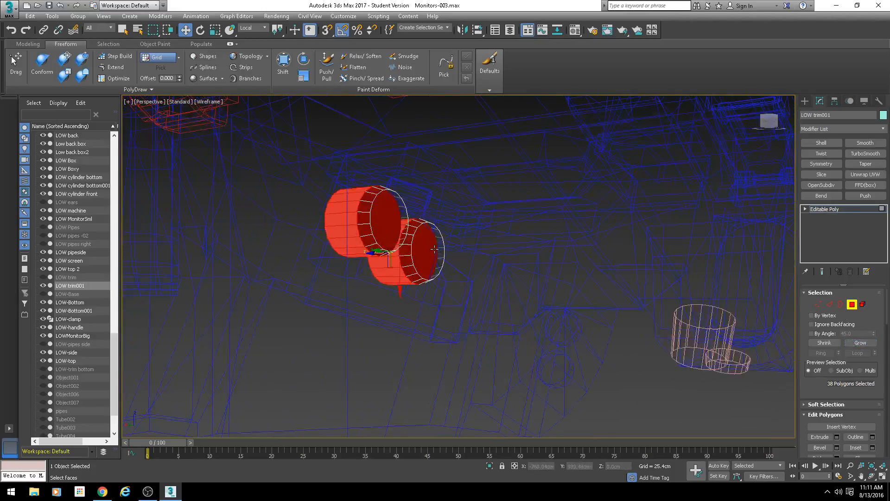
key(Delete)
Select the open back edge loops of both discs and check how they sit against the side panel
key(2)
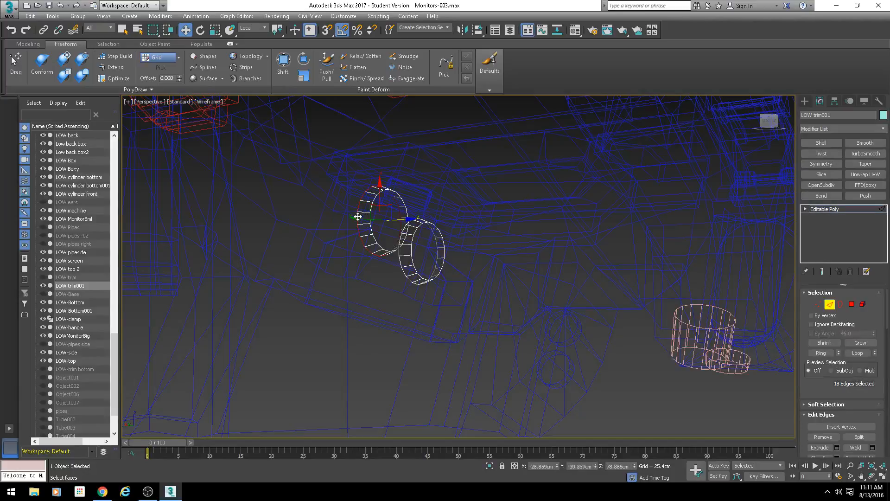
scroll(411, 262, up, 4)
key(F3)
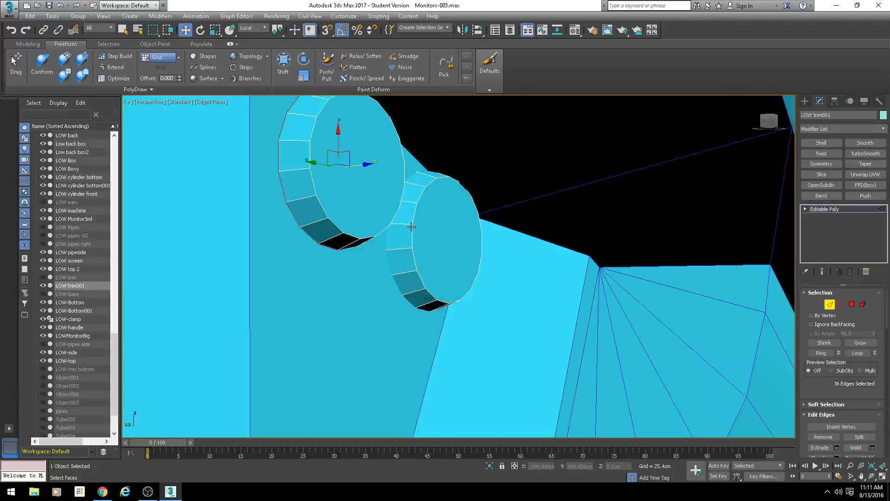
alt+middle_drag(347, 172, 368, 161)
alt+middle_drag(482, 245, 448, 249)
click(830, 304)
scroll(598, 285, down, 4)
alt+middle_drag(598, 285, 548, 277)
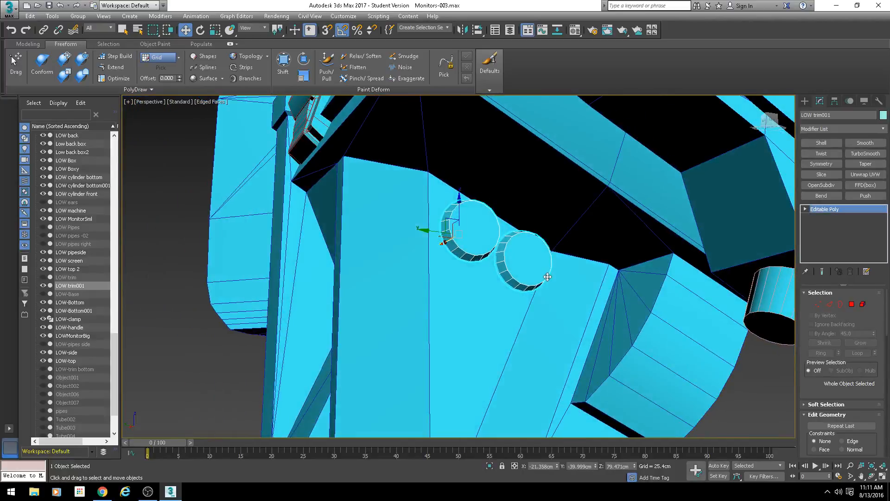
Connect two opposite rim vertices with an edge across the middle of the upper disc's cap
scroll(529, 262, up, 3)
key(1)
click(406, 197)
alt+middle_drag(468, 258, 492, 234)
ctrl+click(489, 214)
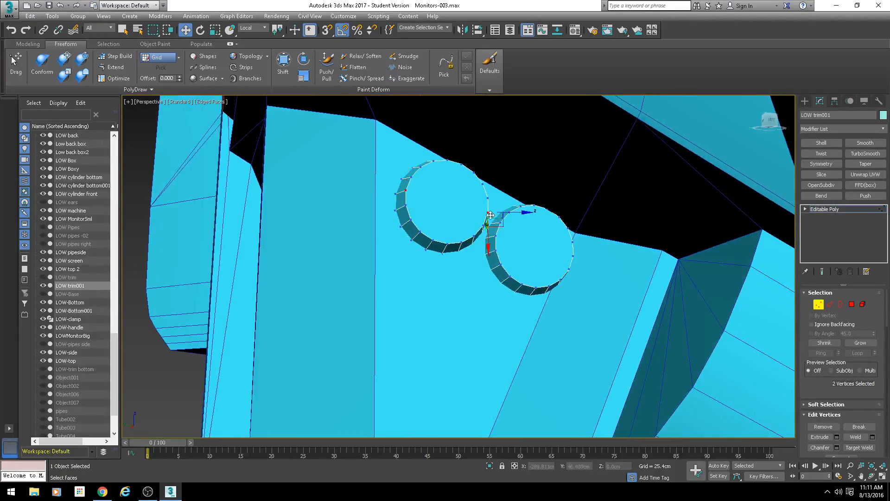
Try to detach the lower disc element of LOW trim001 as its own object
click(862, 304)
click(548, 249)
scroll(818, 408, down, 3)
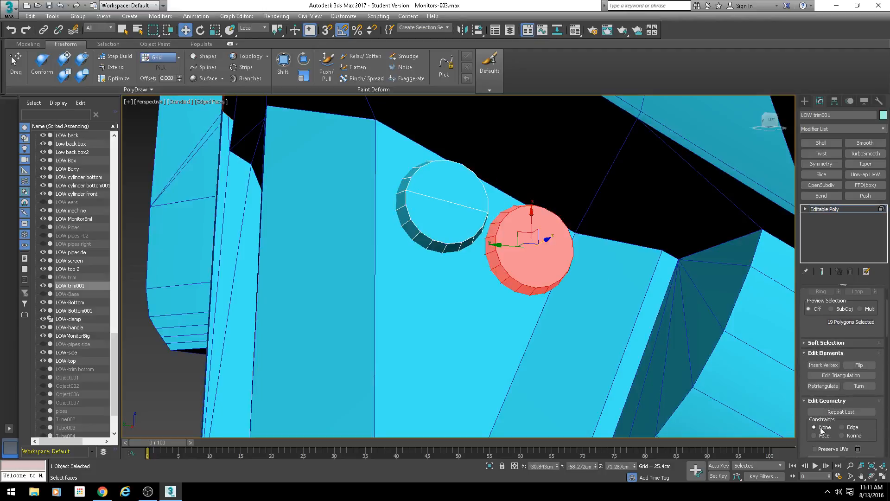
scroll(820, 430, down, 4)
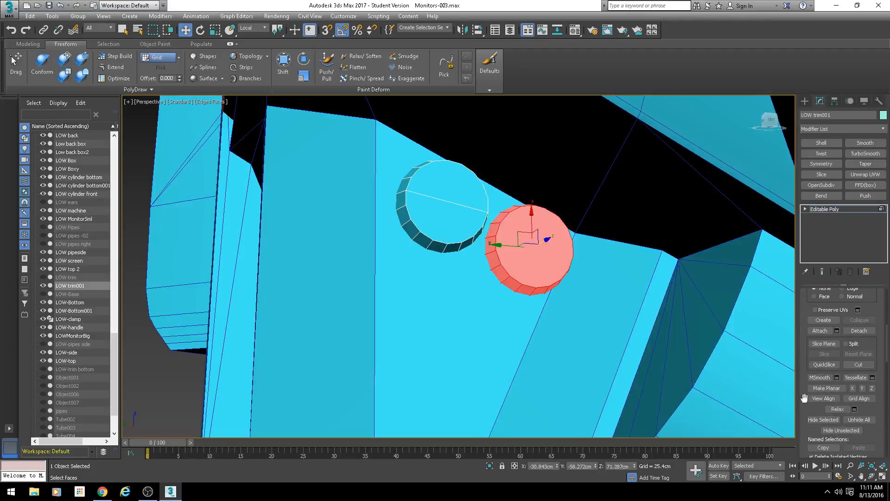
scroll(811, 396, up, 4)
scroll(839, 390, up, 2)
scroll(837, 389, down, 2)
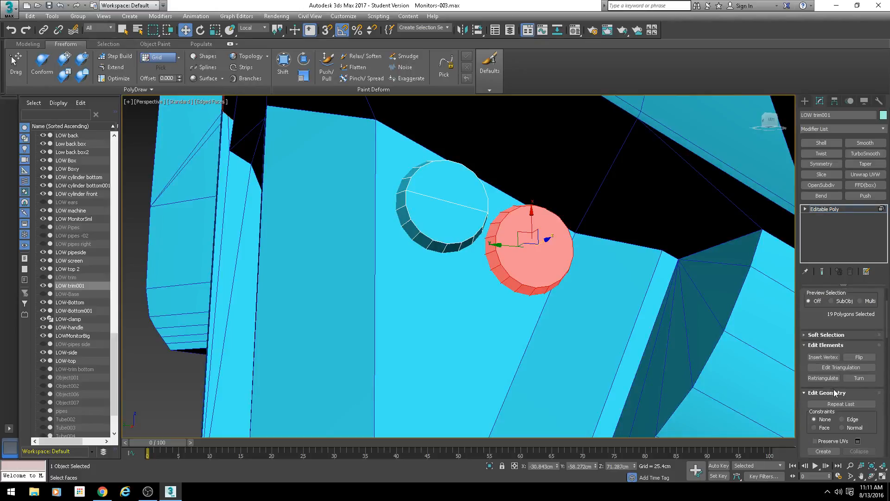
scroll(816, 371, down, 2)
click(859, 406)
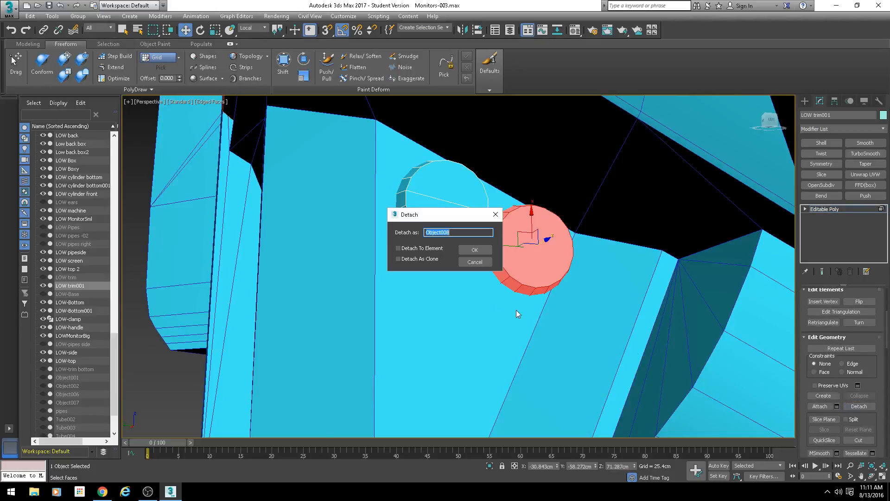
click(487, 252)
key(1)
scroll(364, 250, up, 5)
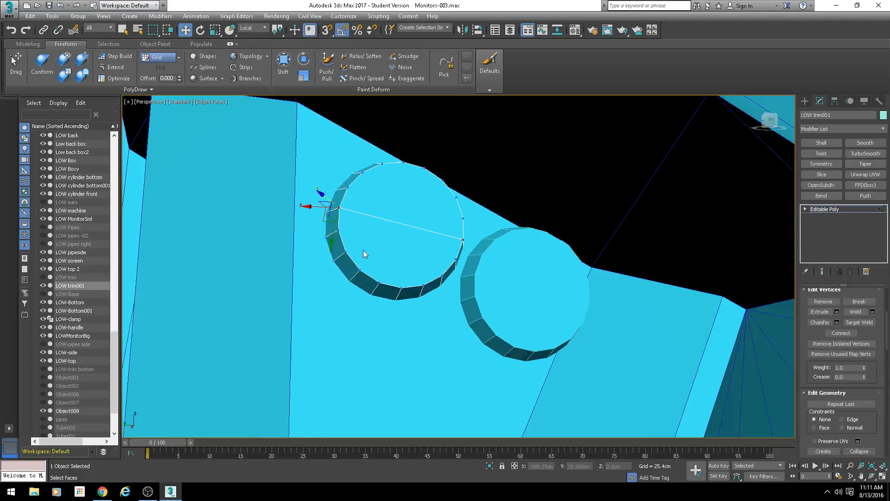
click(339, 235)
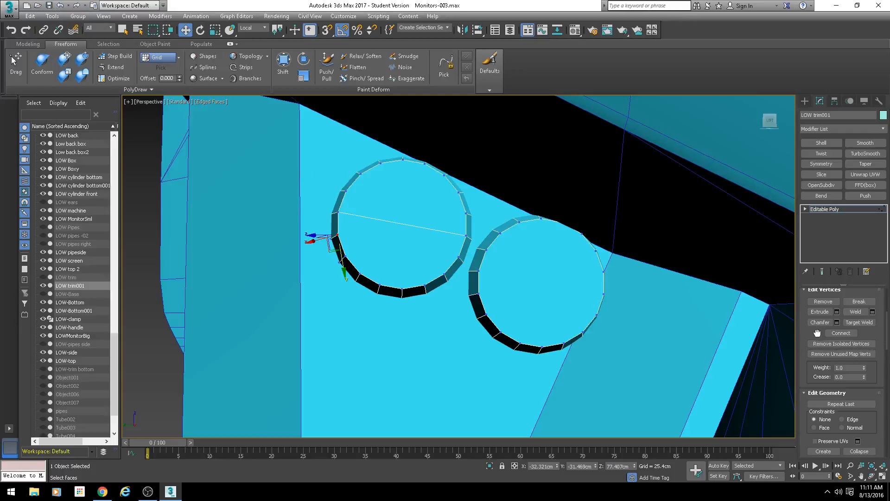
Select the lower disc as an element and detach it from LOW trim001 as a separate object
scroll(864, 331, up, 4)
click(863, 305)
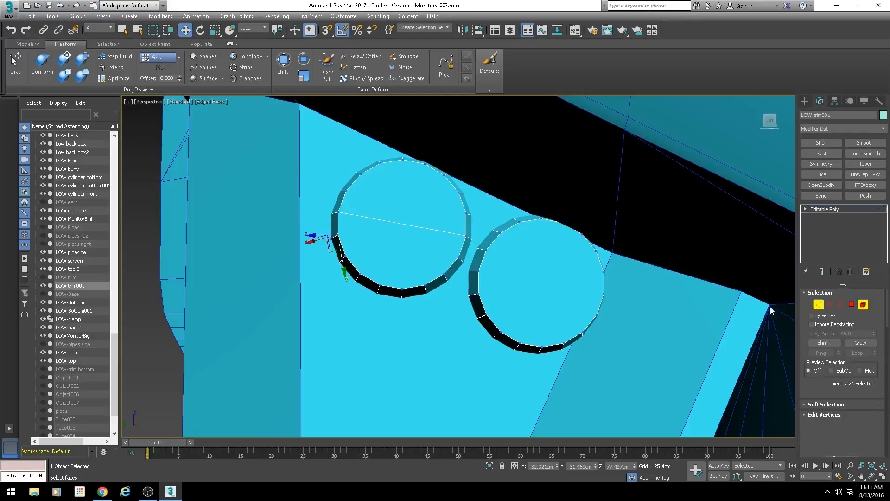
click(577, 308)
drag(533, 284, 603, 295)
key(ctrl+z)
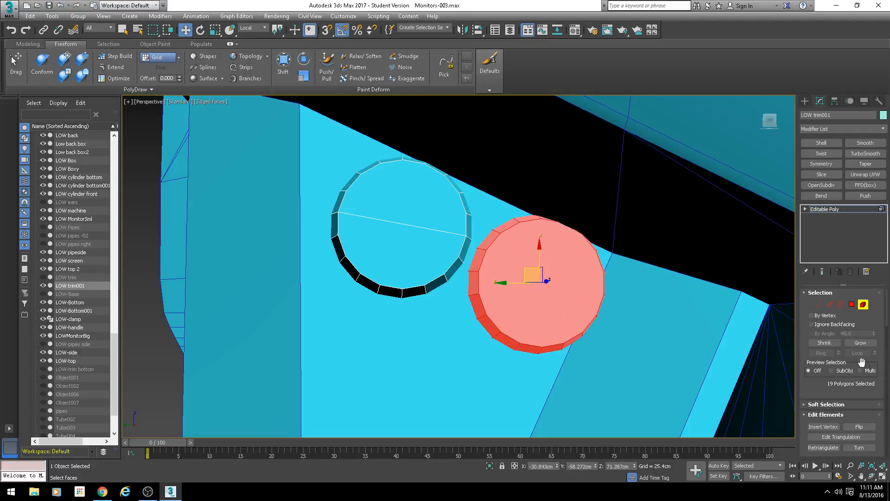
scroll(837, 393, down, 3)
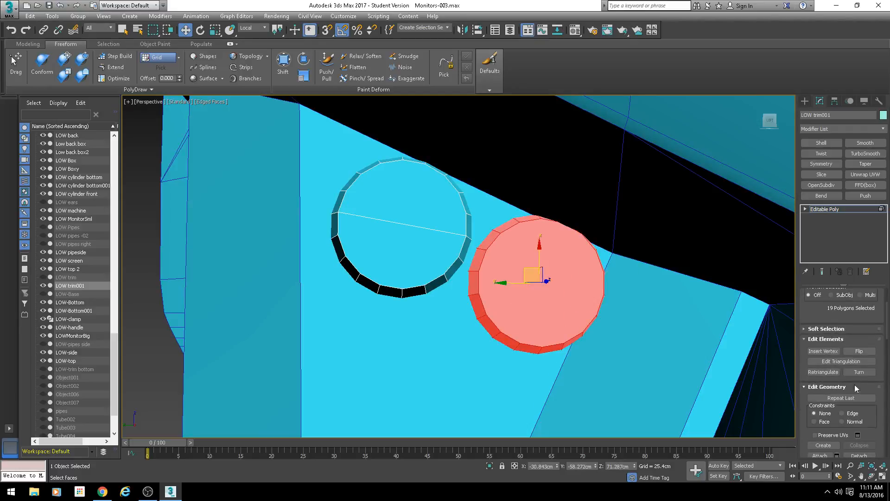
scroll(857, 388, down, 2)
click(859, 400)
click(465, 255)
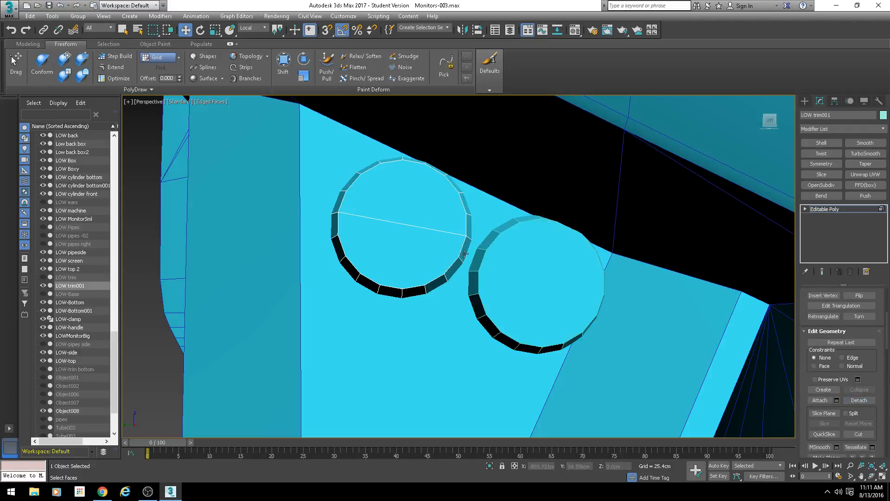
Connect the rim vertex pairs directly above and below the upper disc's middle edge with two parallel edges
key(1)
click(337, 236)
ctrl+click(459, 258)
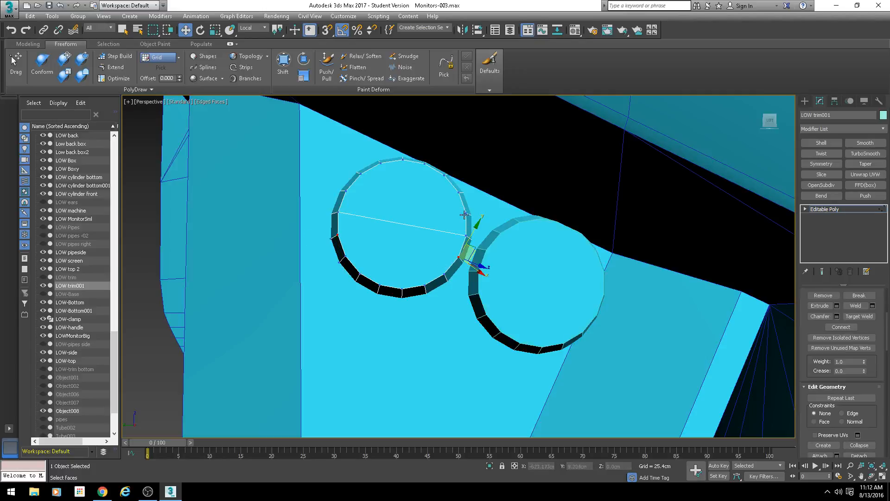
ctrl+click(466, 213)
ctrl+click(346, 191)
key(ctrl+shift+e)
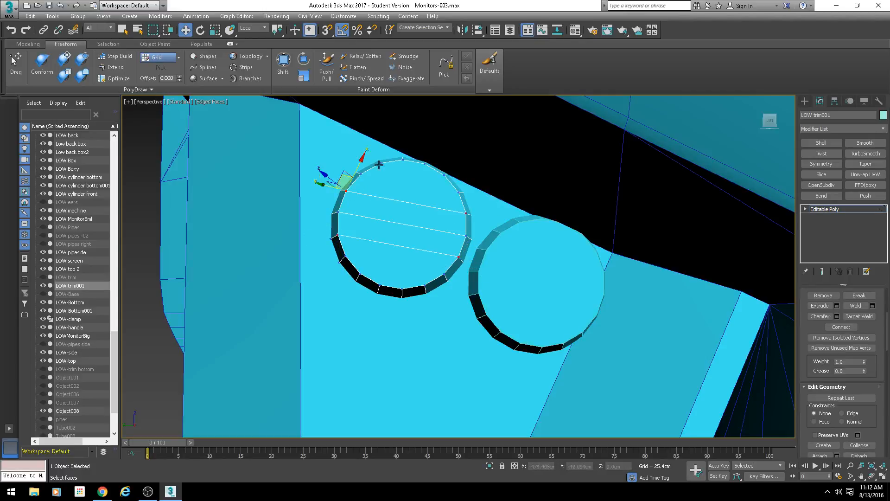
Connect the outermost rim vertex pairs near the top and bottom of the same cap with parallel edges
click(380, 164)
ctrl+click(444, 175)
ctrl+click(425, 284)
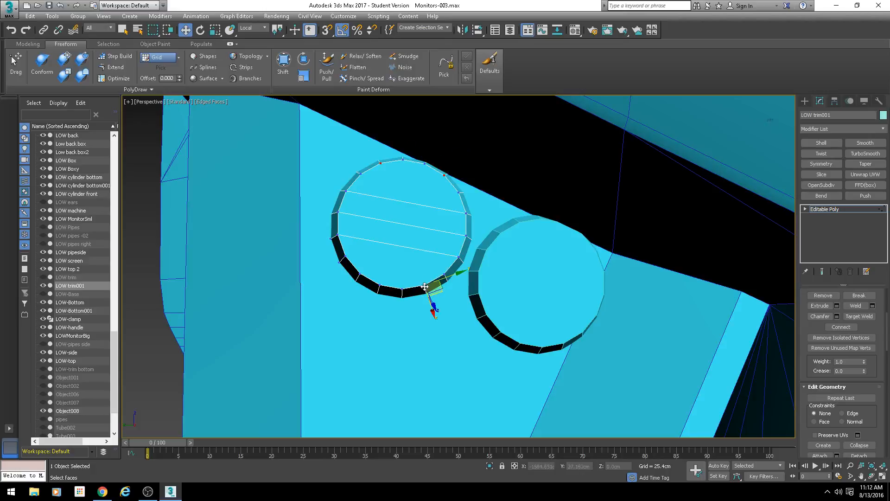
ctrl+click(361, 275)
key(ctrl+shift+e)
Connect the two remaining rim vertex pairs between the existing edges to finish the parallel cuts across the cap
click(346, 256)
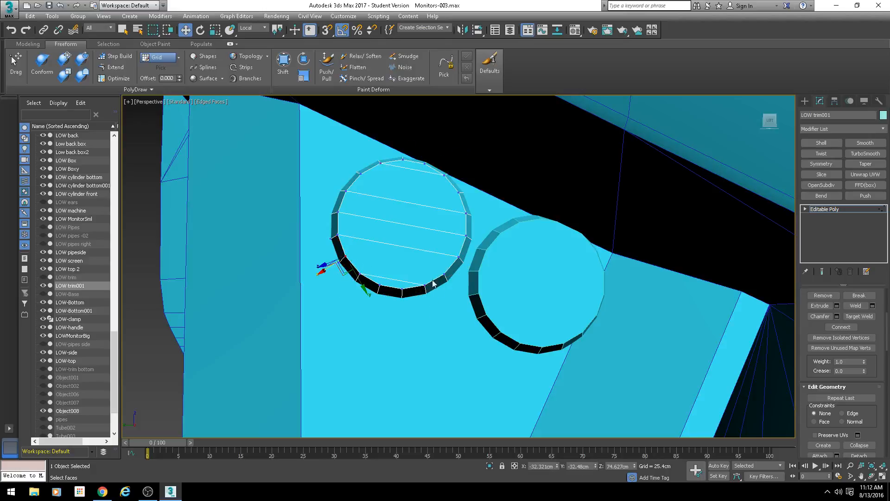
click(443, 275)
ctrl+click(459, 193)
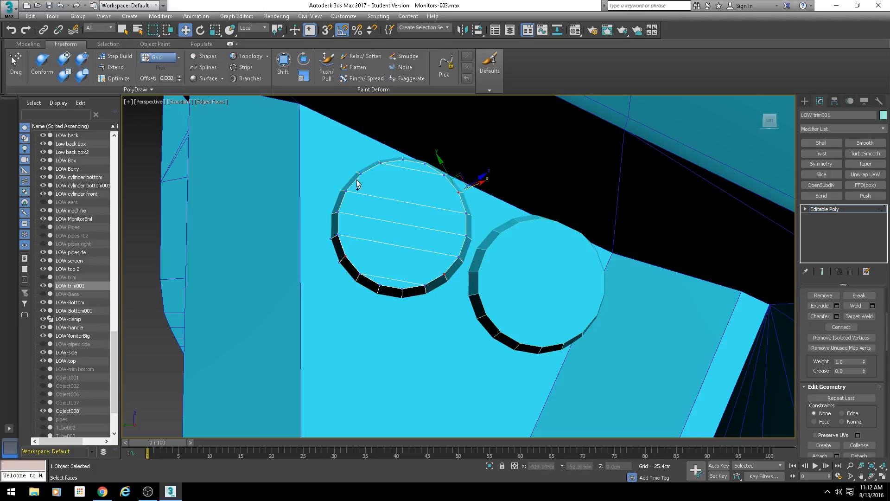
ctrl+click(359, 173)
ctrl+click(424, 285)
Add an Unwrap UVW modifier to LOW trim001 and select all of its faces in the UV editor
scroll(464, 308, down, 3)
alt+middle_drag(464, 308, 617, 287)
click(819, 209)
click(866, 175)
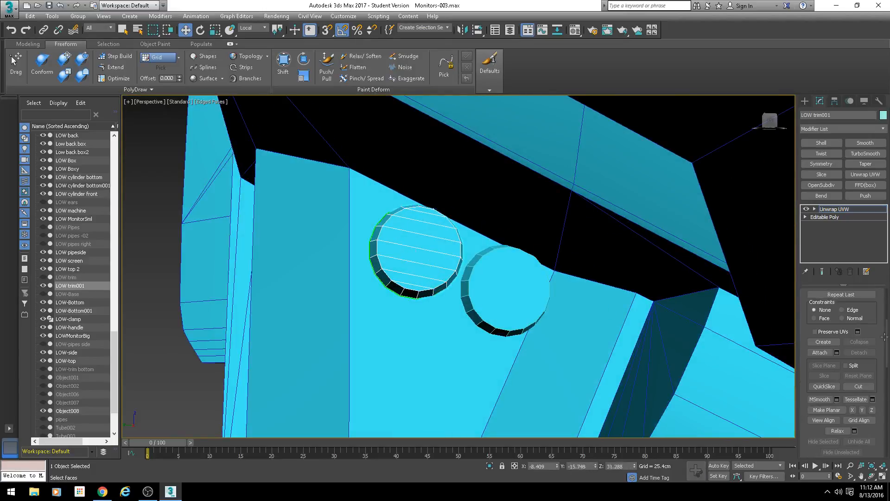
click(842, 301)
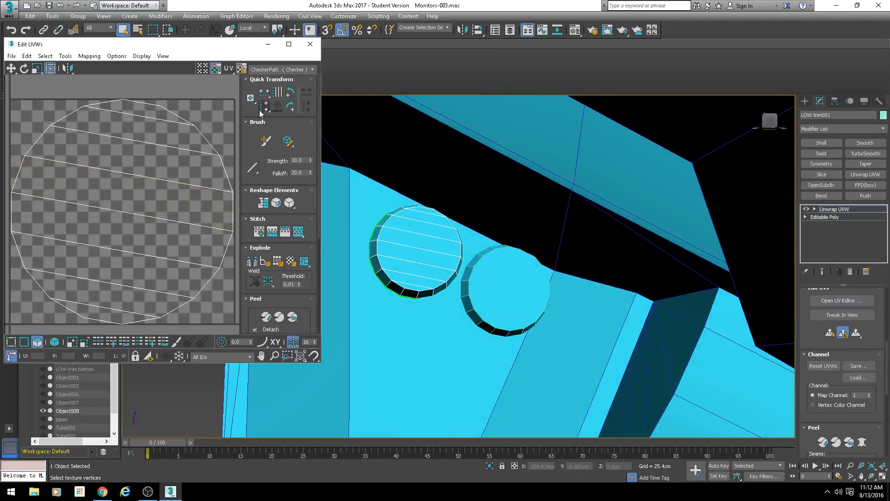
scroll(163, 232, down, 3)
key(ctrl+a)
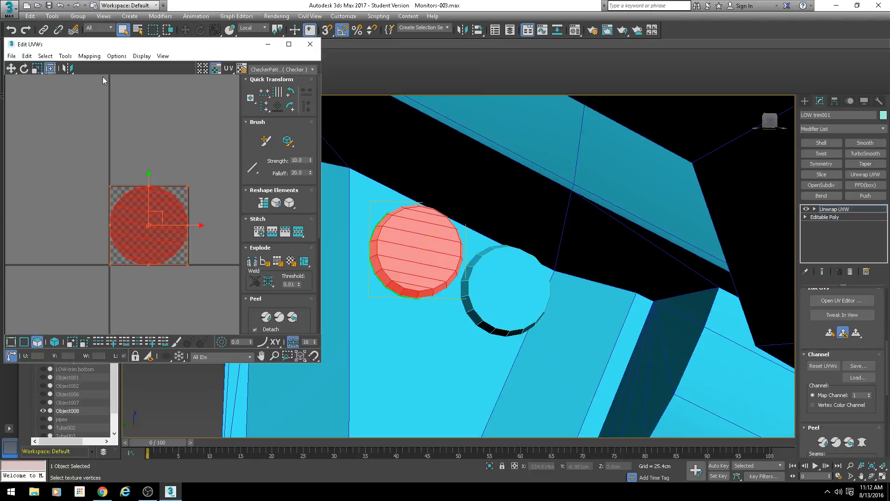
Apply a planar projection to all selected faces of the LOW trim001 disc
click(65, 56)
mouse_move(89, 55)
click(812, 397)
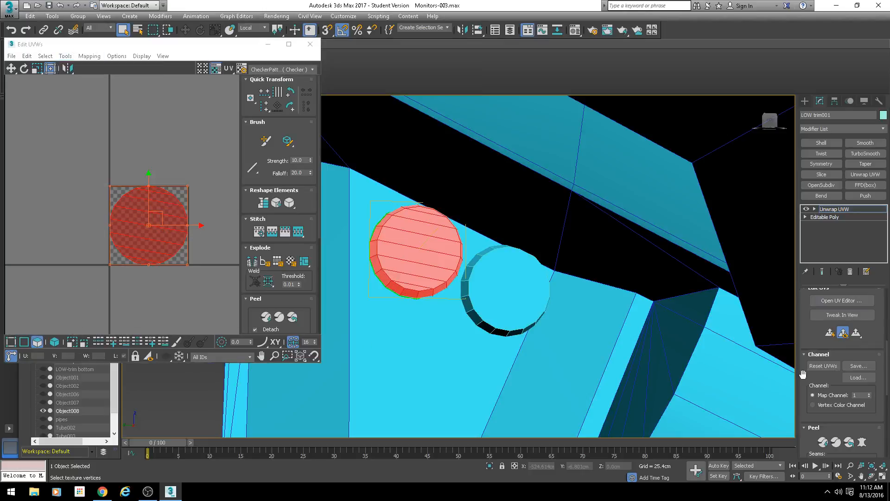
scroll(819, 381, down, 5)
click(824, 356)
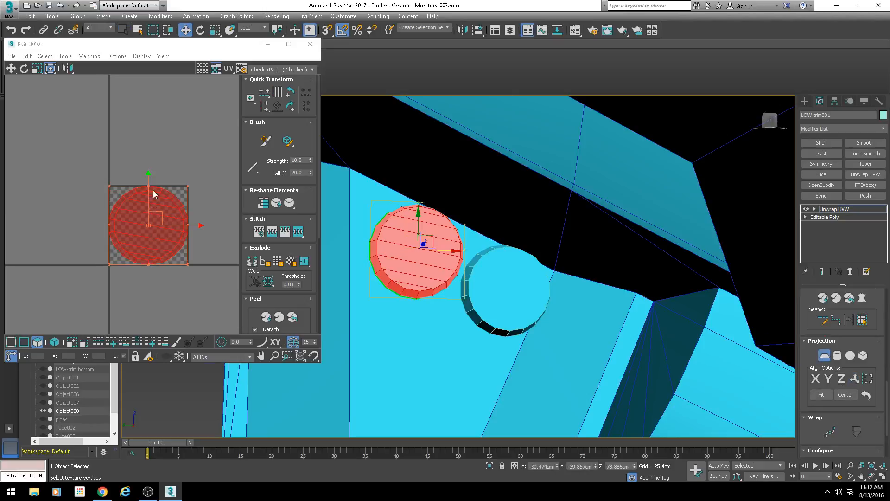
Relax the disc's projected UVs by polygon angles, running the relaxation several times
scroll(153, 190, up, 2)
click(65, 55)
click(80, 212)
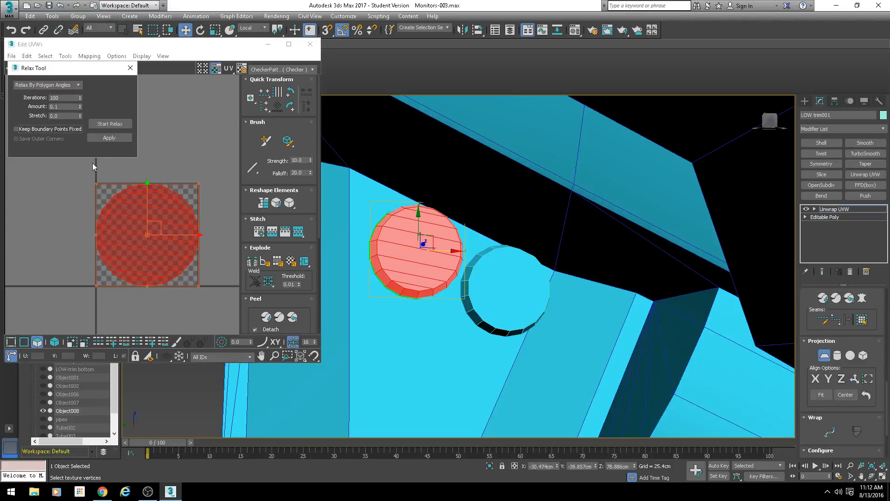
click(100, 137)
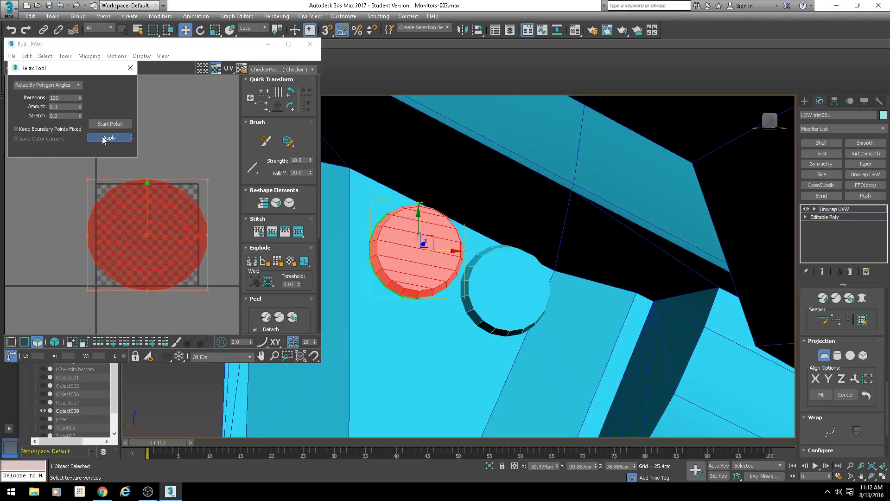
click(107, 124)
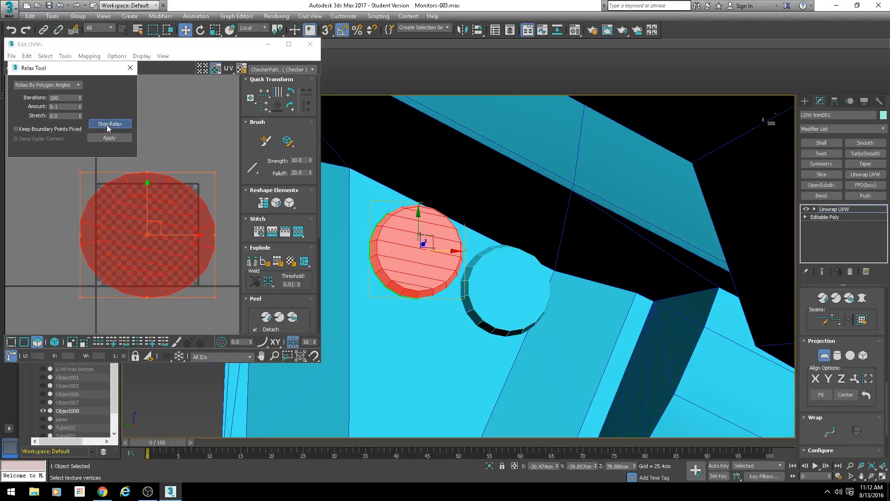
click(106, 137)
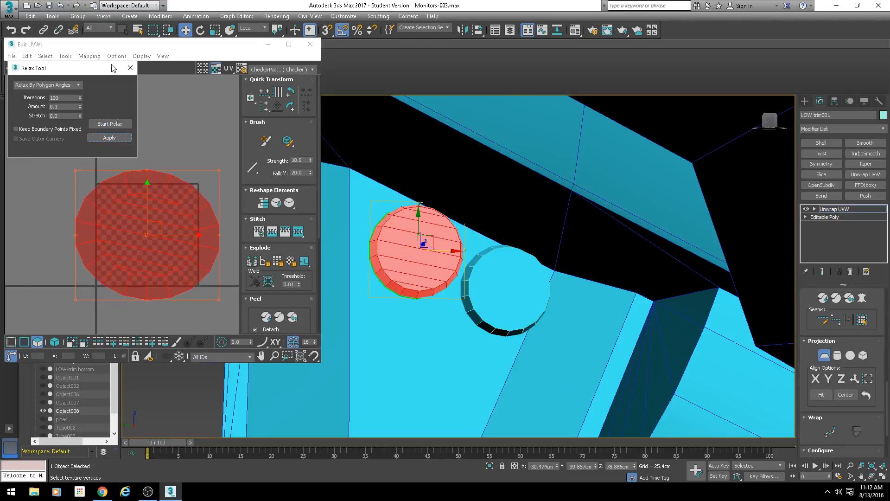
click(130, 68)
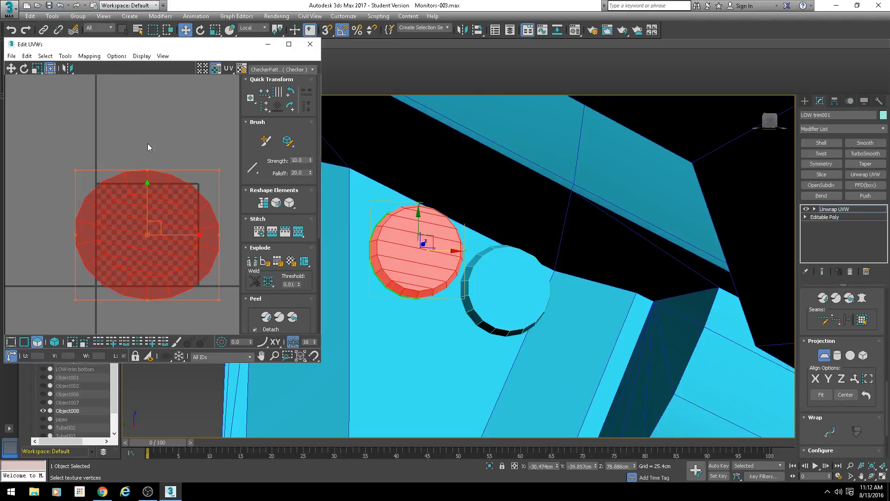
Best-align the planar projection to the disc's faces and relax its UVs once by polygon angles
click(855, 379)
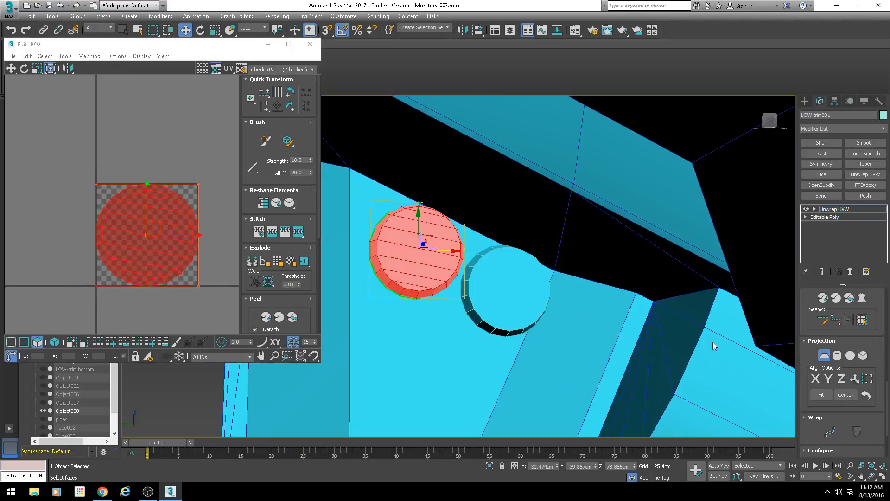
click(66, 55)
click(80, 212)
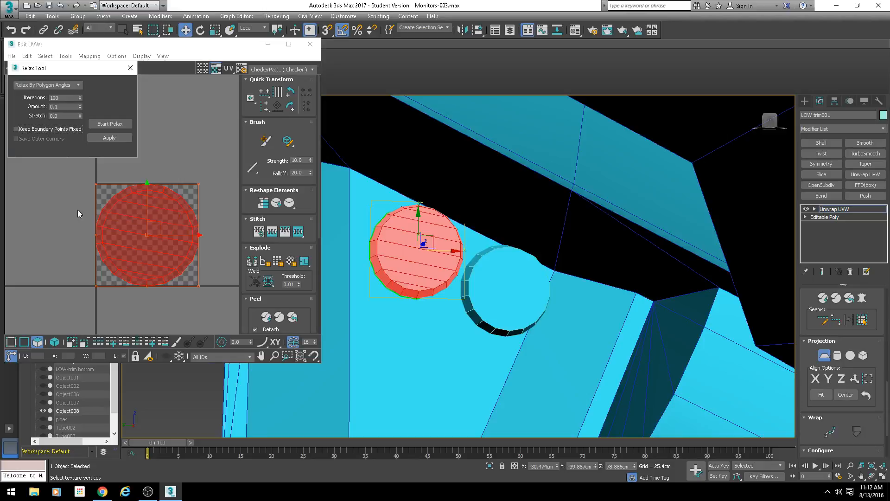
click(110, 138)
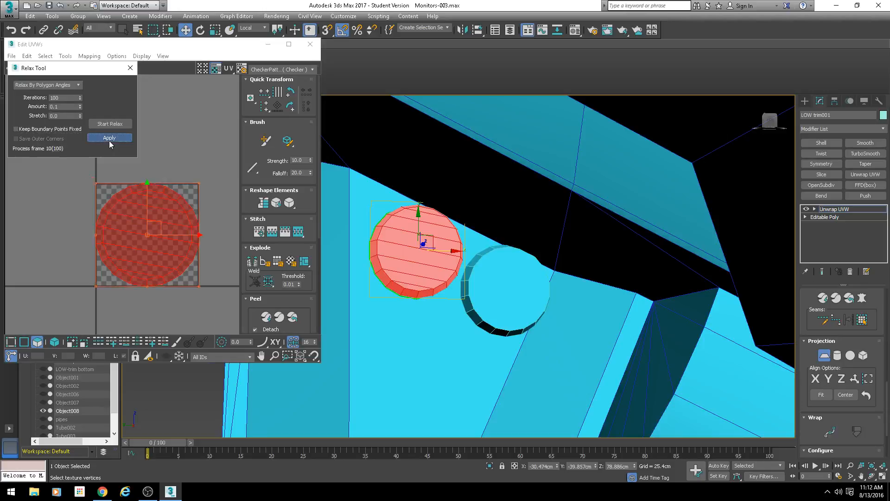
click(130, 69)
Collapse LOW trim001 with its unwrap into an Editable Poly
key(3)
right_click(425, 227)
mouse_move(464, 325)
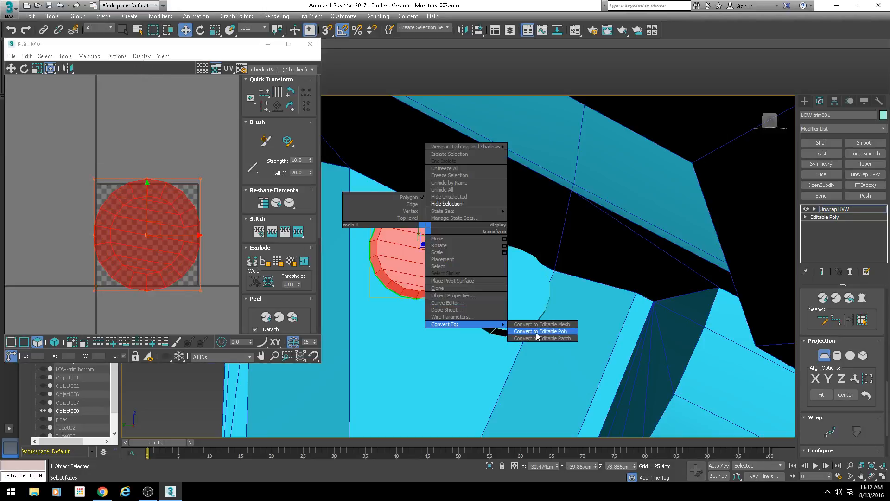
click(537, 335)
Try to clone LOW trim001 as a separate object over the neighbouring lower disc, and undo the clone
alt+middle_drag(503, 324, 441, 288)
scroll(440, 288, up, 2)
alt+middle_drag(402, 254, 377, 236)
drag(358, 198, 495, 269)
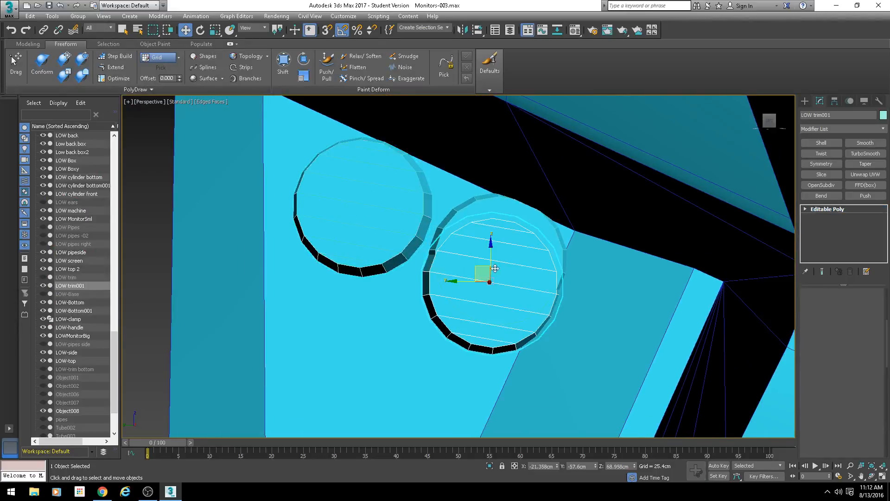
click(482, 284)
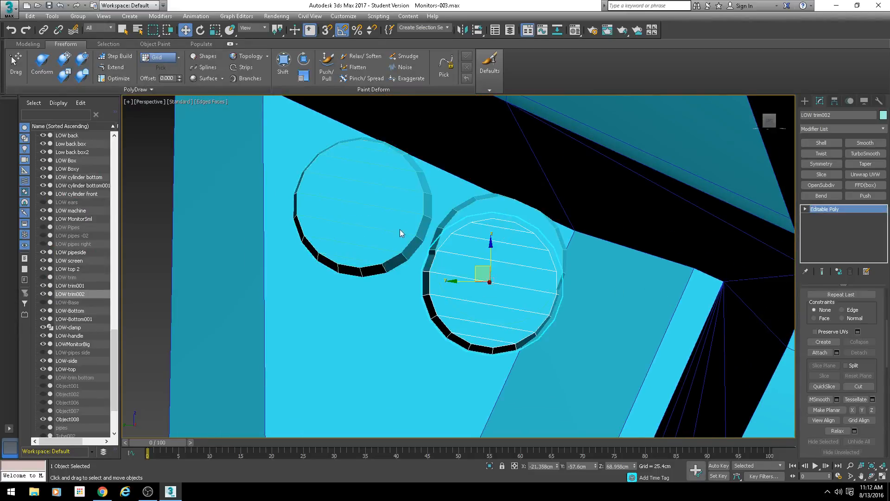
key(ctrl+z)
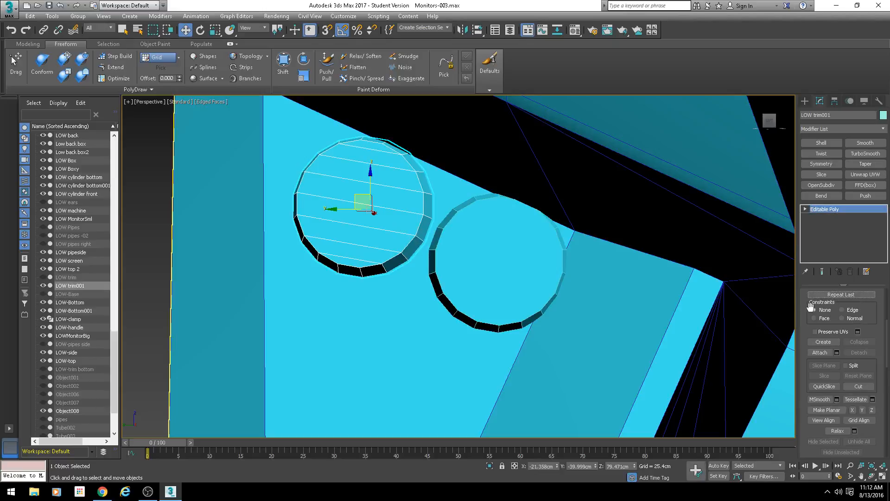
Clone the unwrapped disc element within LOW trim001 onto the neighbouring lower disc and leave element editing
scroll(855, 330, up, 5)
click(862, 306)
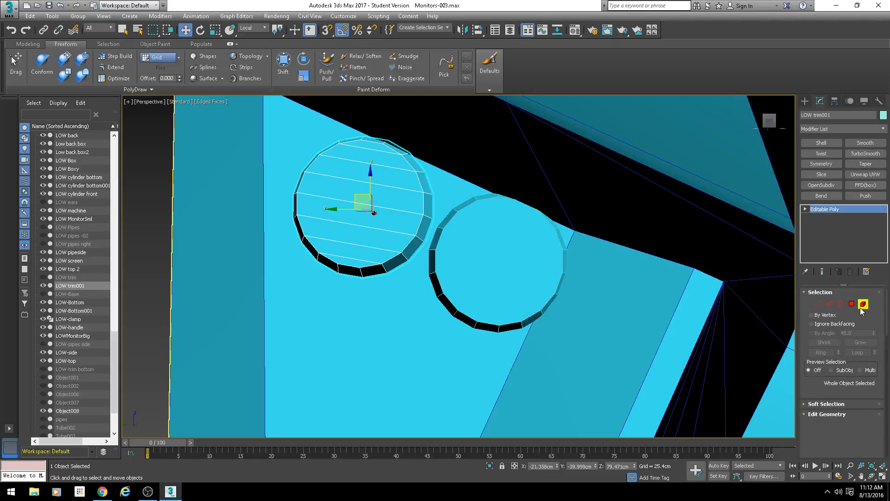
click(410, 238)
alt+middle_drag(342, 175, 351, 193)
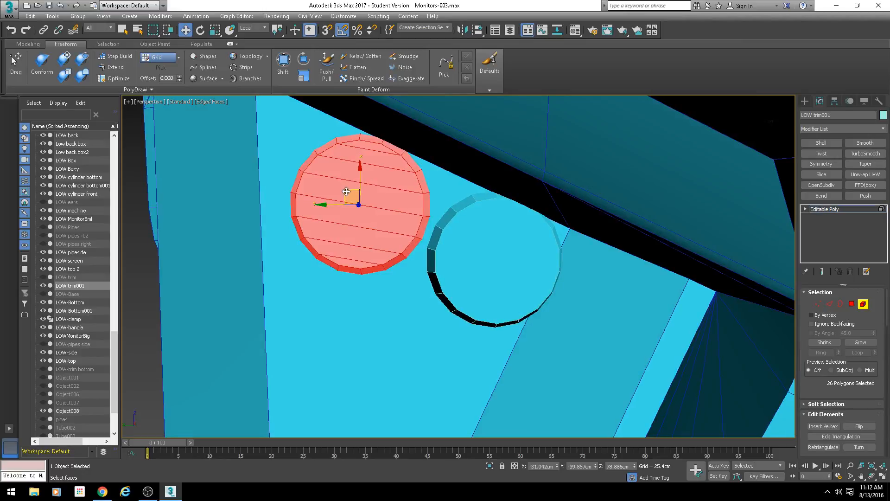
mouse_move(351, 193)
mouse_down()
mouse_move(460, 252)
mouse_move(481, 246)
mouse_up()
click(487, 249)
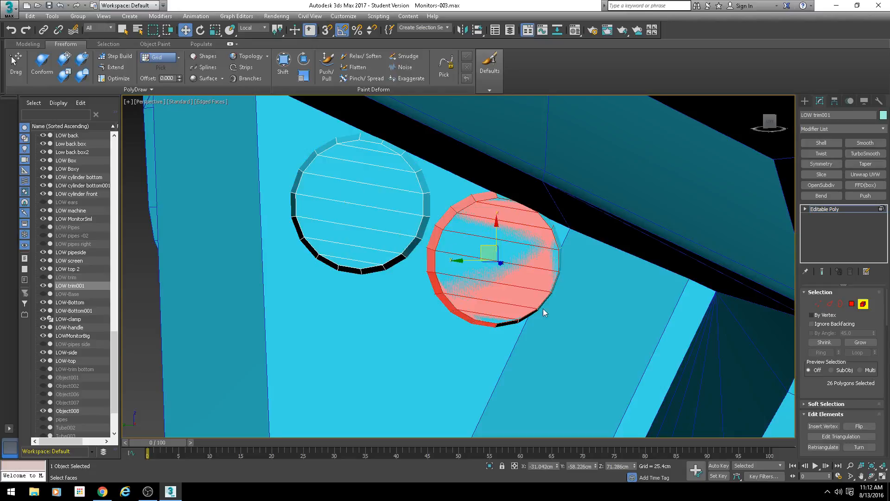
alt+middle_drag(543, 312, 532, 267)
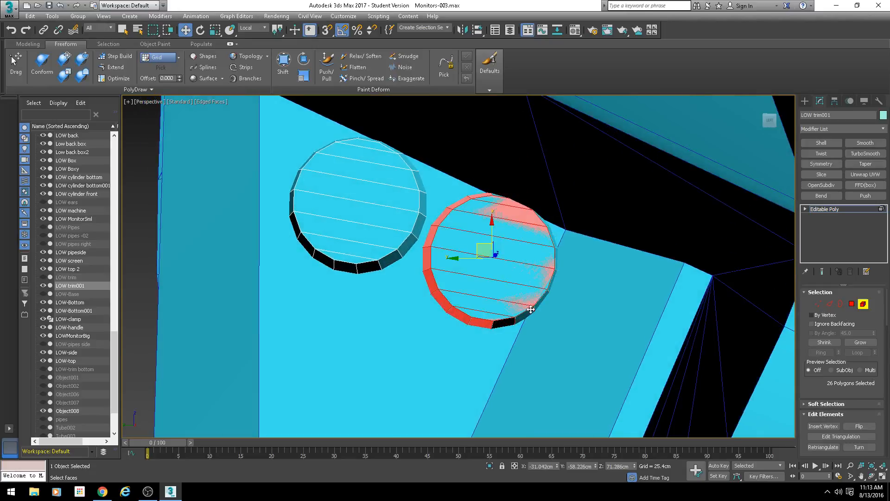
click(863, 304)
Hide Object008, which overlaps the LOW trim001 discs, and clear the selection
right_click(472, 263)
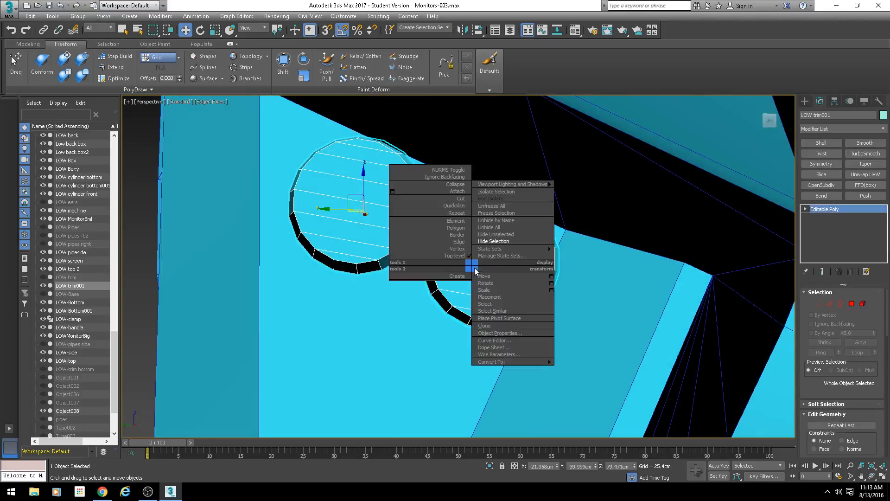
click(486, 237)
key(alt+q)
click(484, 238)
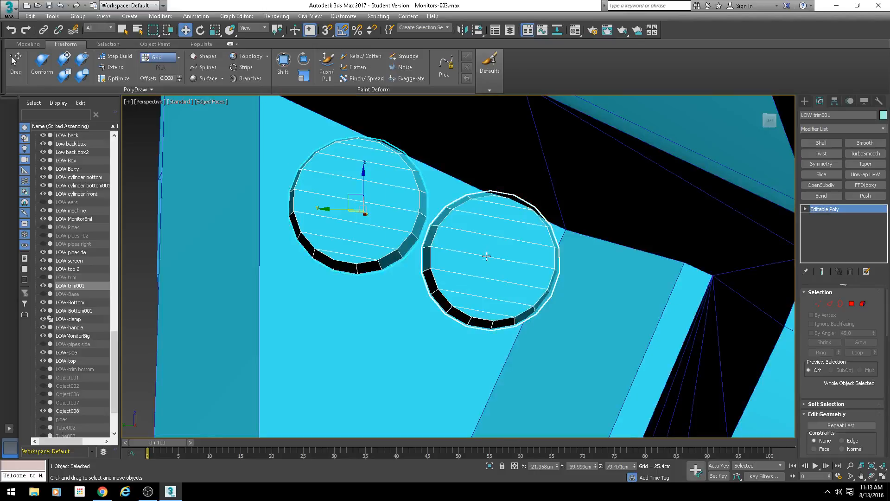
right_click(484, 253)
click(379, 219)
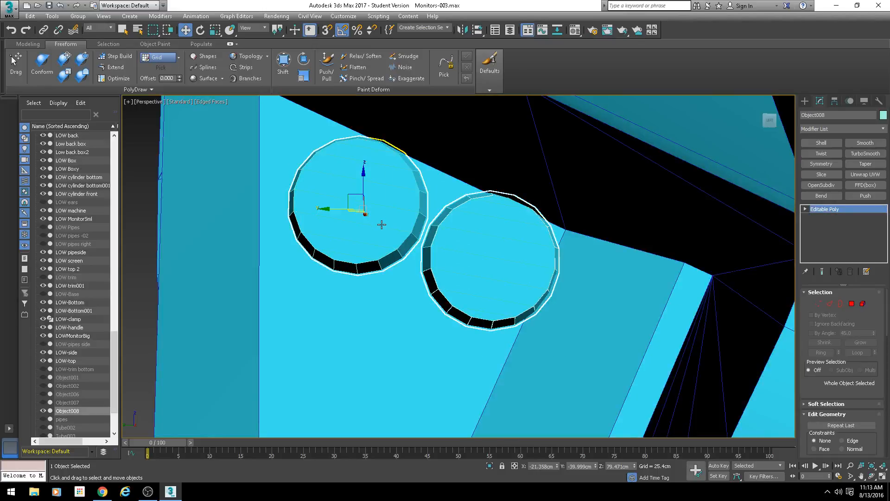
right_click(382, 224)
click(398, 197)
click(493, 272)
scroll(443, 267, down, 2)
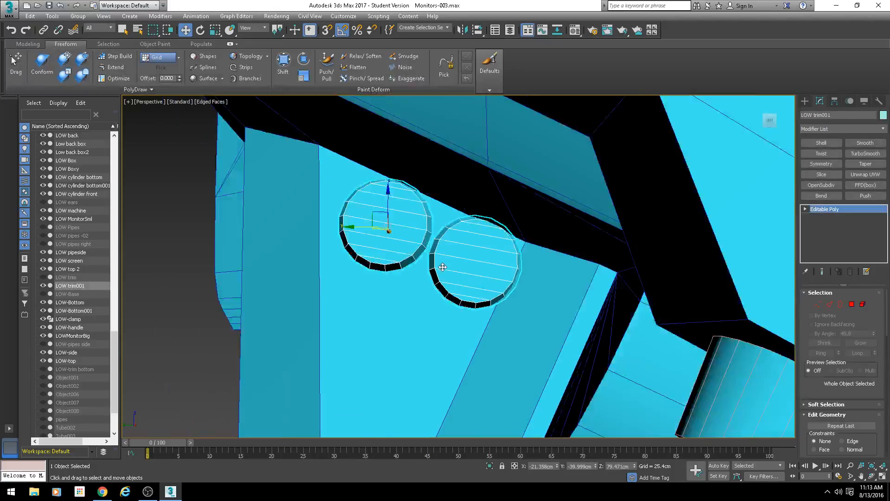
key(ctrl+d)
Inspect the two discs against the surrounding body and check which objects occupy their place
scroll(443, 267, down, 3)
scroll(443, 267, up, 6)
scroll(444, 268, down, 4)
scroll(389, 260, up, 2)
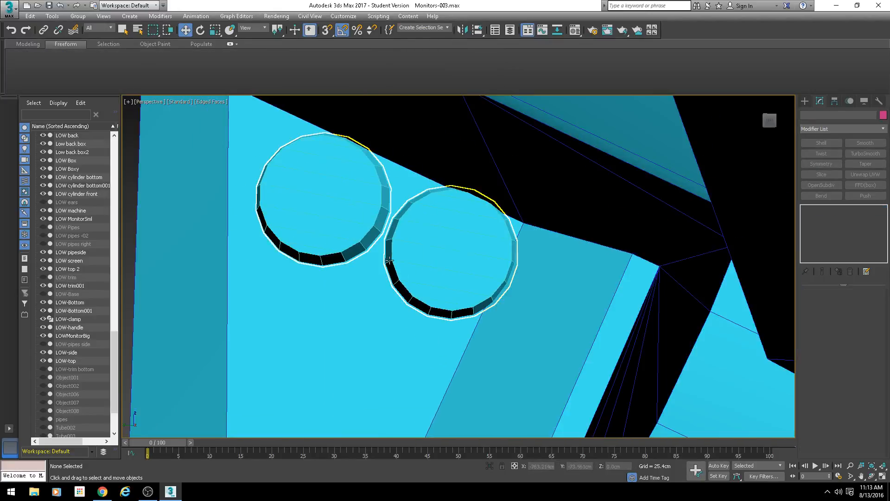
scroll(406, 258, down, 10)
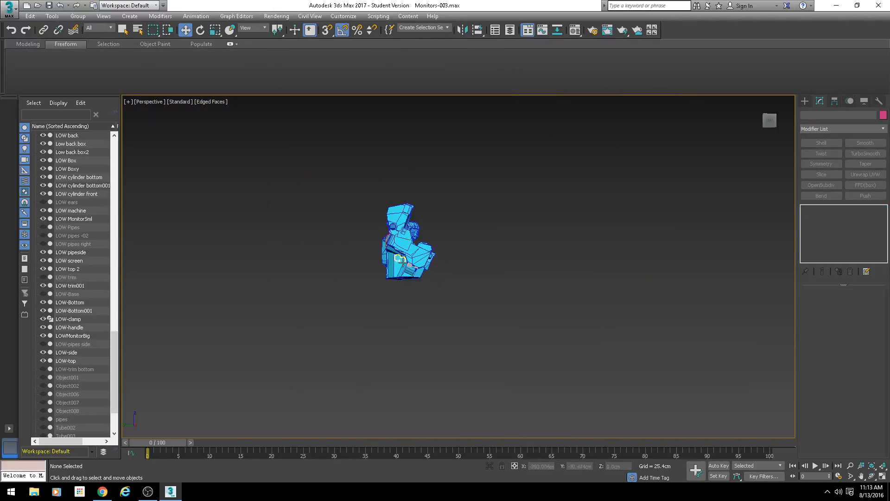
scroll(431, 219, up, 8)
click(430, 219)
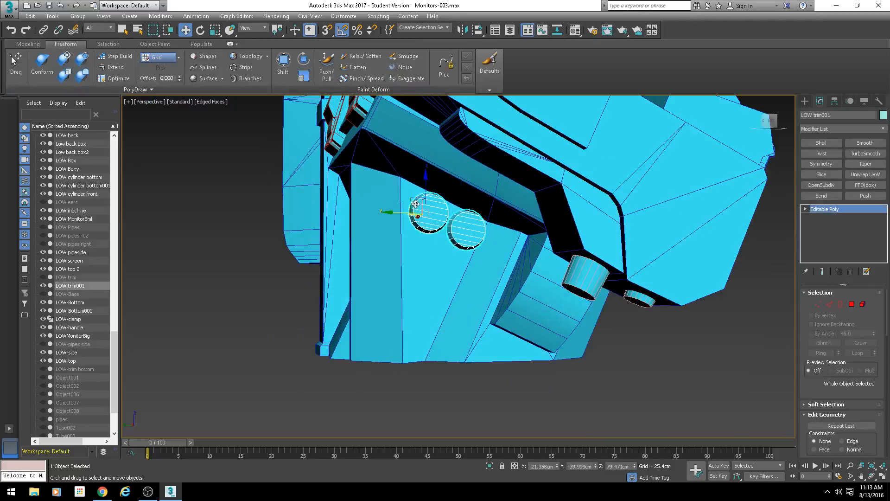
click(444, 230)
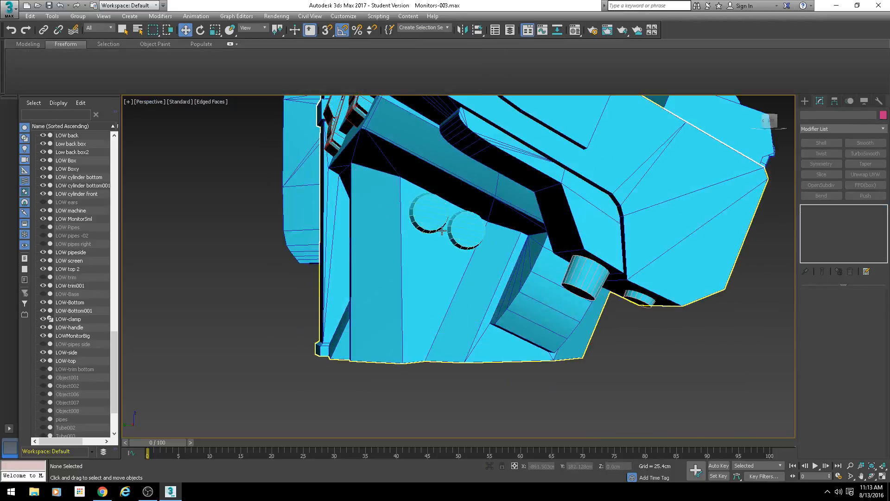
click(420, 206)
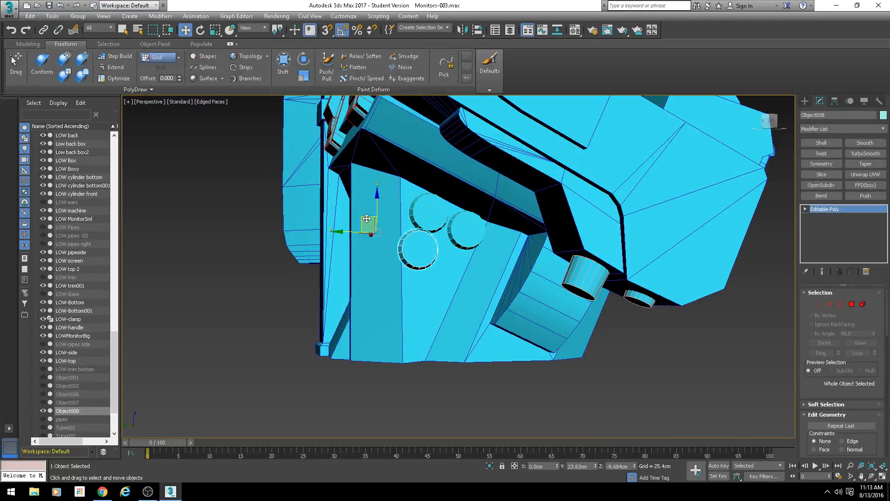
Hide the overlapping Object008 and the finished LOW trim001 discs
scroll(408, 240, up, 4)
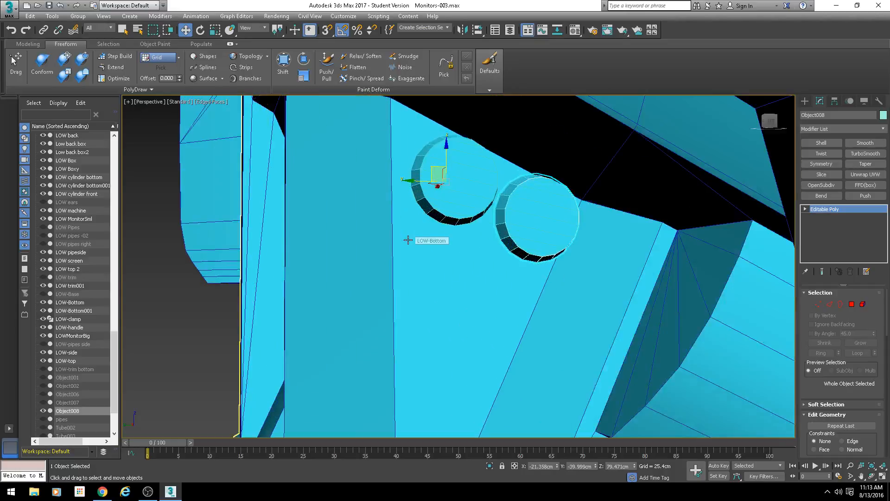
key(Delete)
click(517, 201)
key(F4)
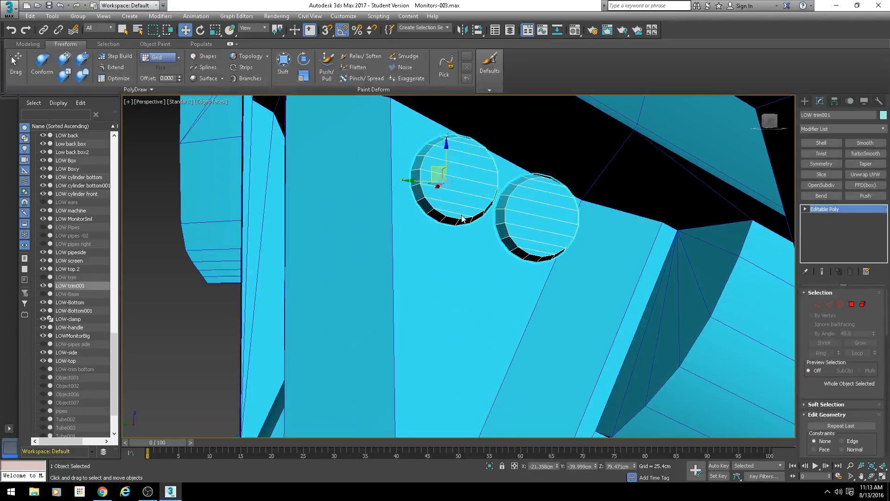
right_click(462, 206)
click(484, 188)
Select LOW cylinder bottom, the short cylinder under the monitor's body, as the part to unwrap
scroll(458, 261, down, 5)
middle_drag(459, 261, 489, 279)
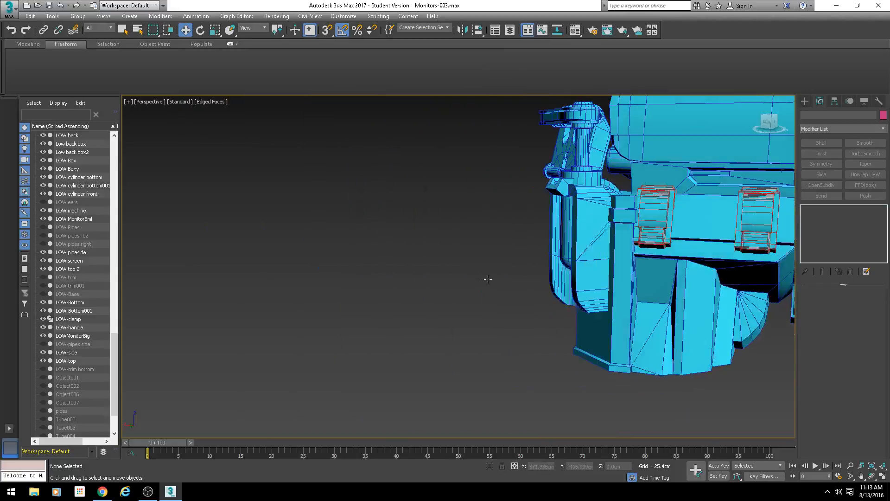
middle_drag(586, 274, 418, 240)
click(576, 272)
alt+middle_drag(576, 272, 598, 274)
middle_drag(651, 283, 606, 312)
click(560, 290)
Examine the ends of LOW cylinder bottom for cap polygons in wireframe, clear the polygon selection and restore the shaded display
scroll(544, 274, up, 4)
key(F3)
click(854, 304)
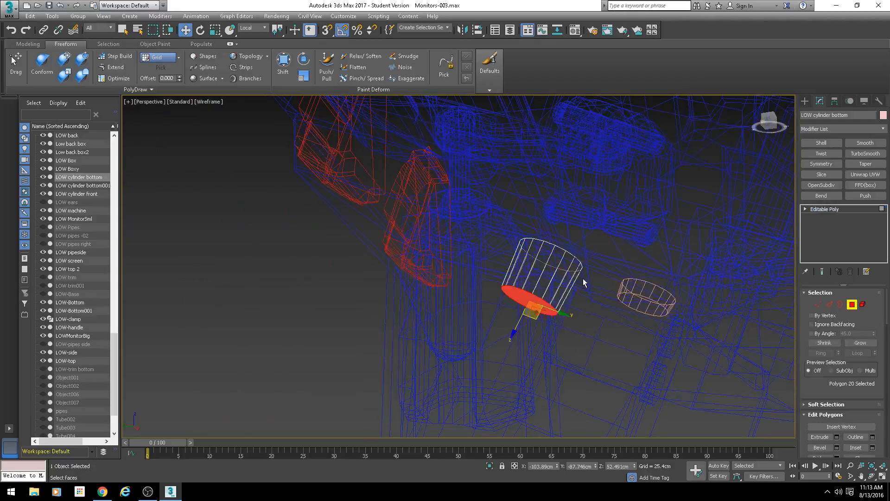
alt+middle_drag(582, 283, 558, 311)
click(554, 256)
key(F3)
click(558, 299)
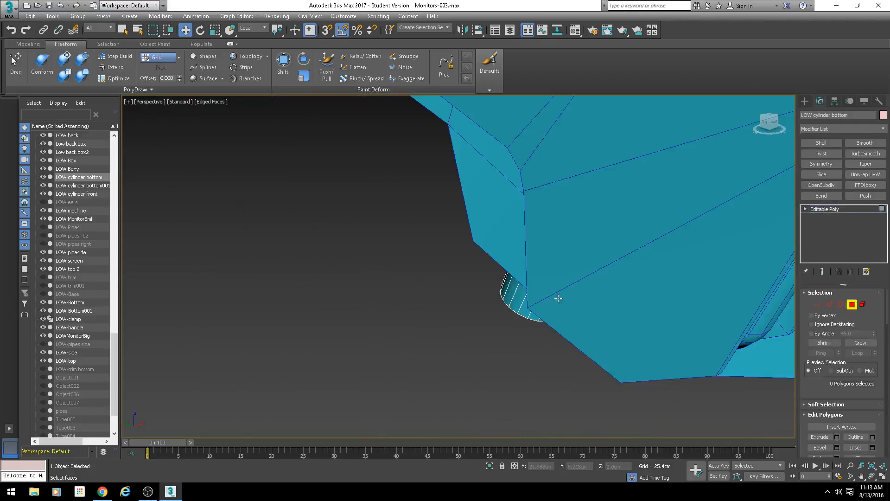
click(854, 306)
alt+middle_drag(582, 369, 602, 329)
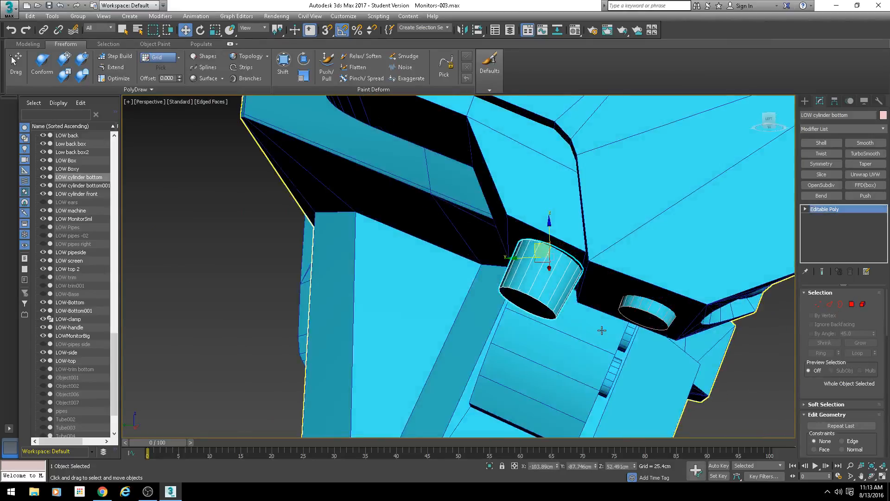
Add Unwrap UVW to LOW cylinder bottom and display the Texture Checker image in the UV editor
key(u)
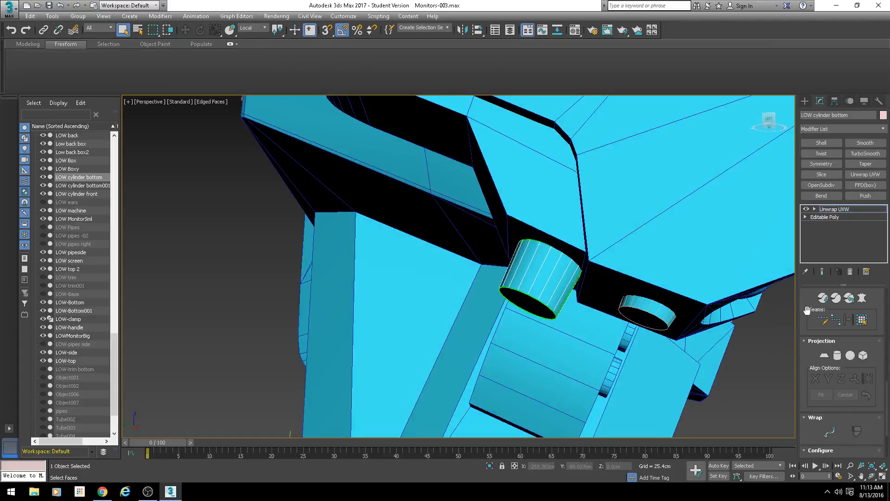
scroll(807, 310, up, 5)
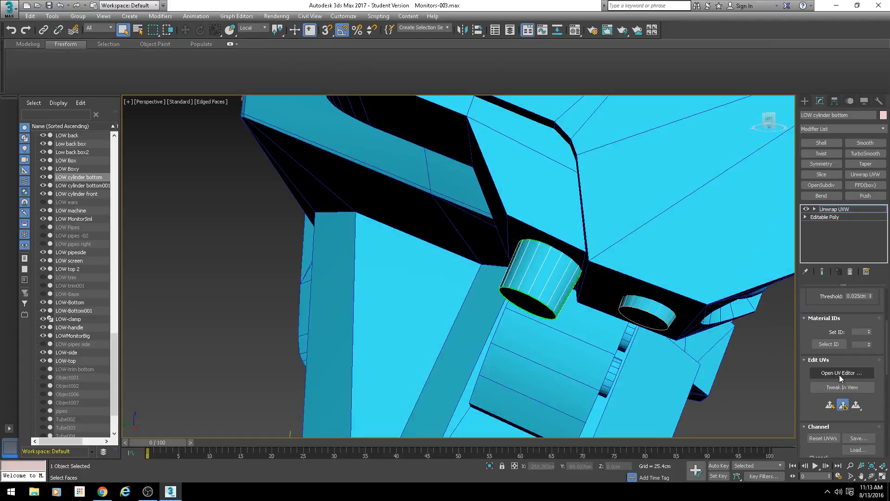
click(839, 373)
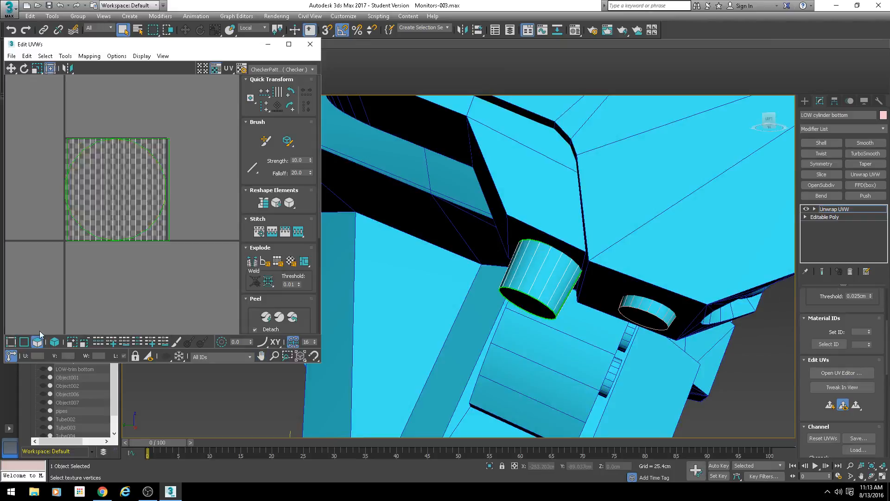
scroll(45, 331, down, 1)
click(287, 70)
click(284, 78)
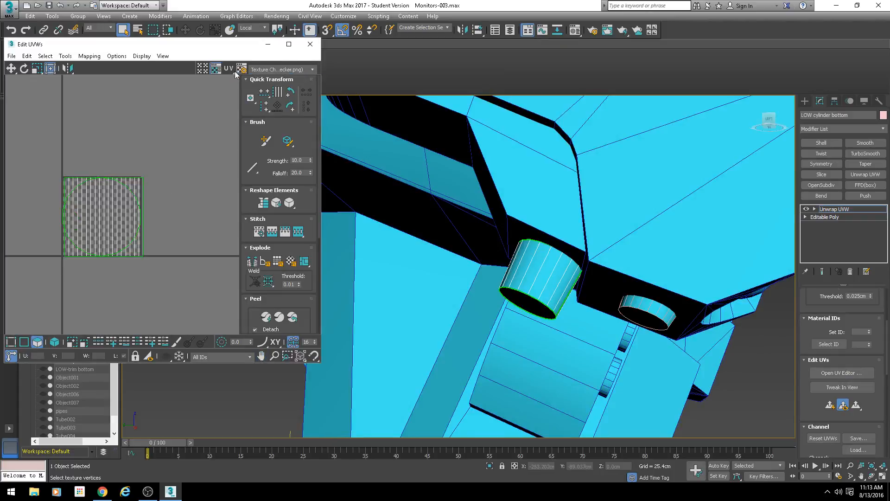
Select the circular end-cap UV element of LOW cylinder bottom and move it outside the UV square, clear of the side shell
middle_drag(136, 203, 162, 188)
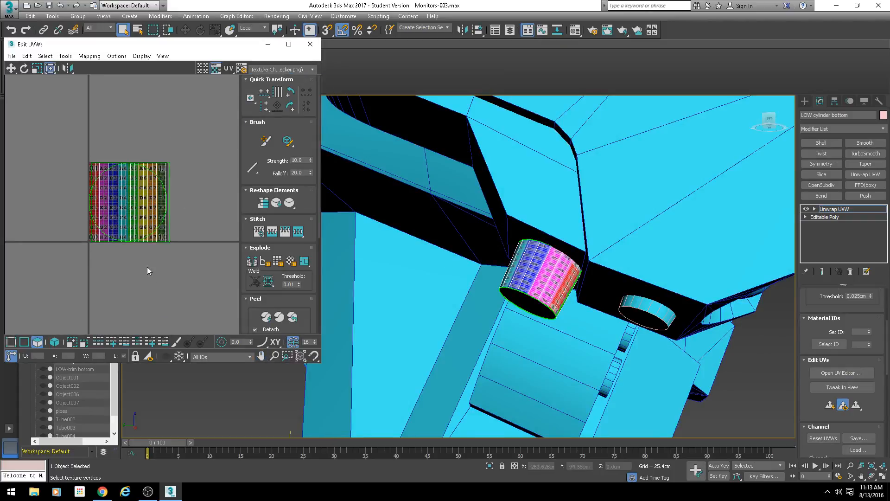
click(134, 228)
click(55, 343)
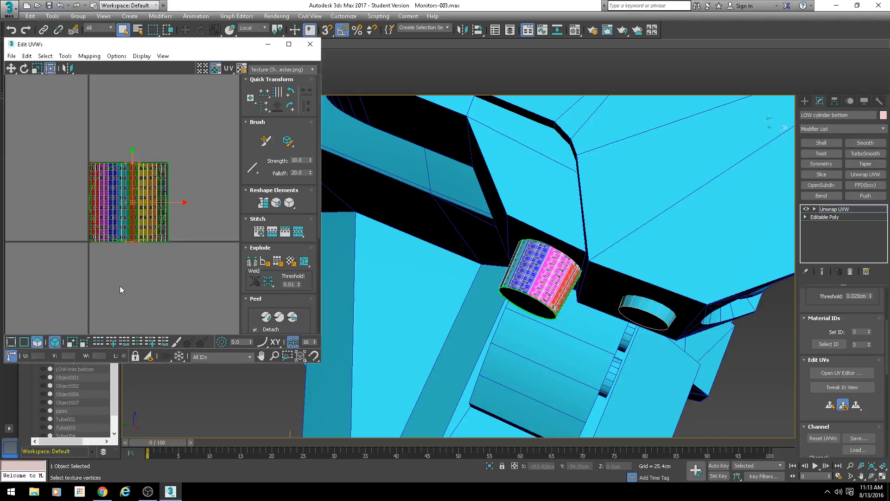
click(135, 216)
drag(135, 217, 18, 193)
Squash the side shell of LOW cylinder bottom vertically to the lowest rows of the UV square, evening out the checker squares
click(132, 203)
scroll(181, 210, up, 3)
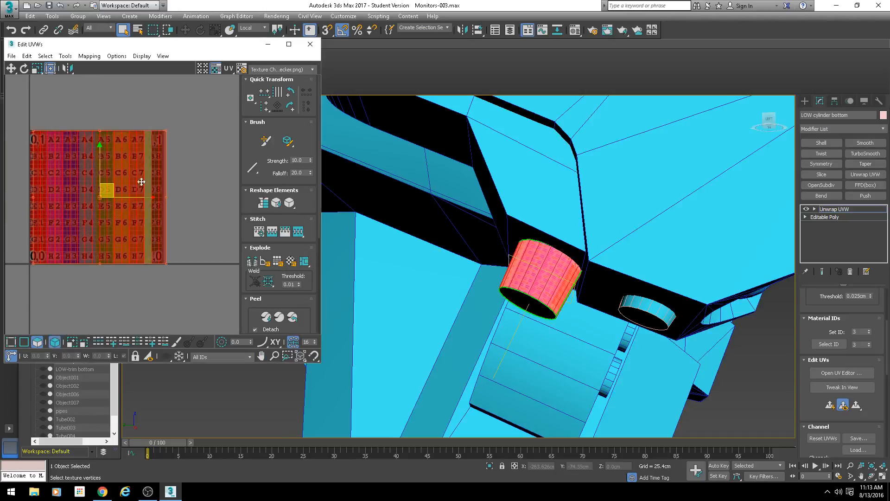
scroll(526, 265, up, 7)
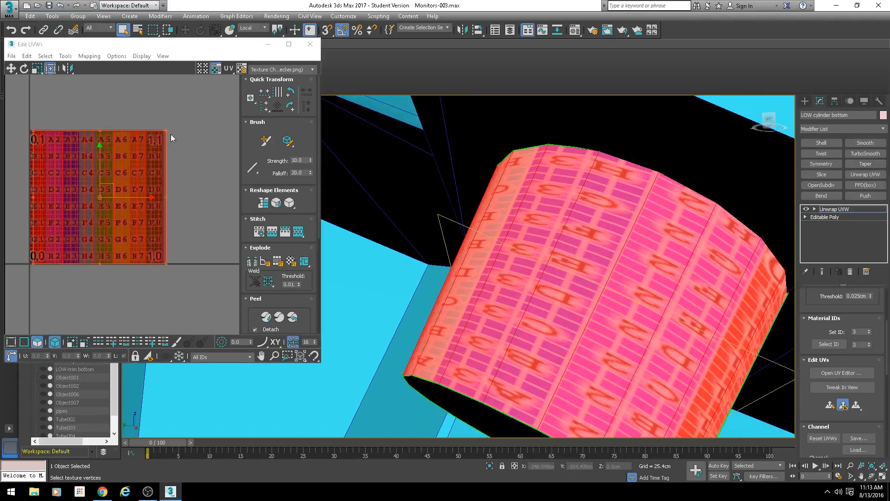
drag(171, 138, 158, 229)
scroll(480, 245, down, 5)
scroll(85, 140, down, 3)
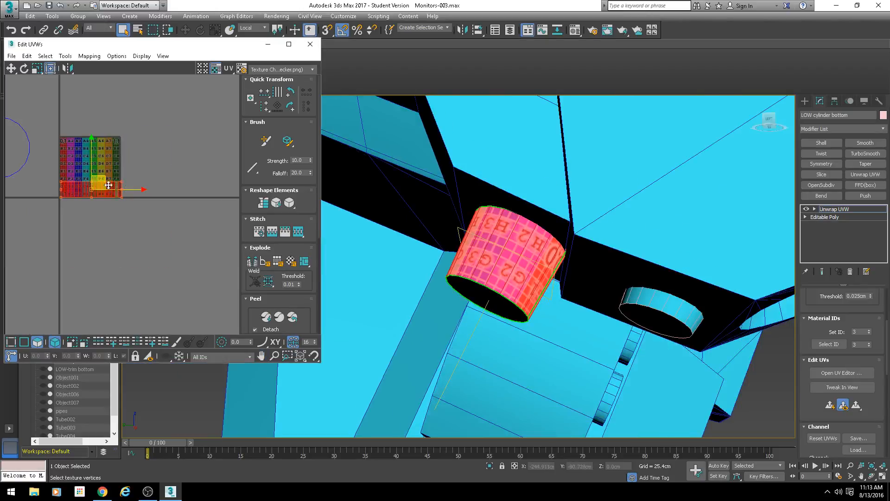
Convert LOW cylinder bottom to Editable Poly and hide it
right_click(464, 241)
mouse_move(504, 337)
click(573, 346)
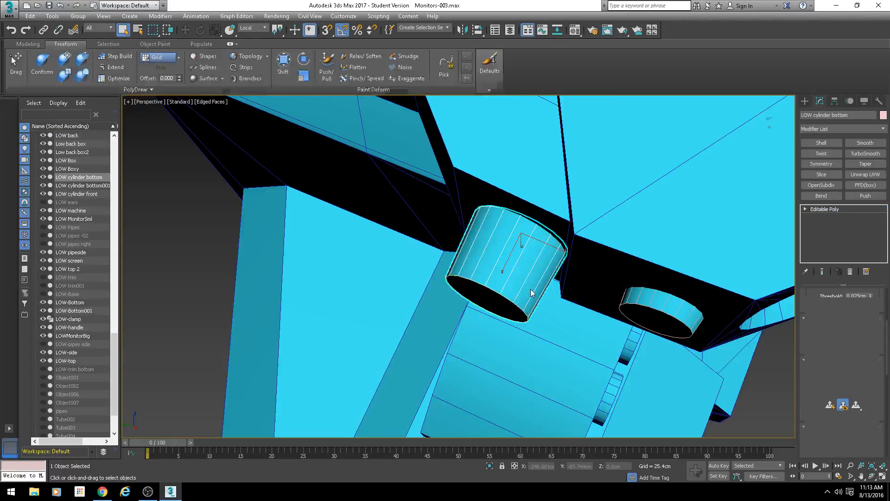
right_click(527, 286)
click(555, 262)
Delete the hidden inner end-cap polygon of LOW cylinder bottom001, using wireframe to reach it, and restore the shaded display
click(662, 320)
middle_drag(668, 328, 405, 202)
click(851, 303)
key(F3)
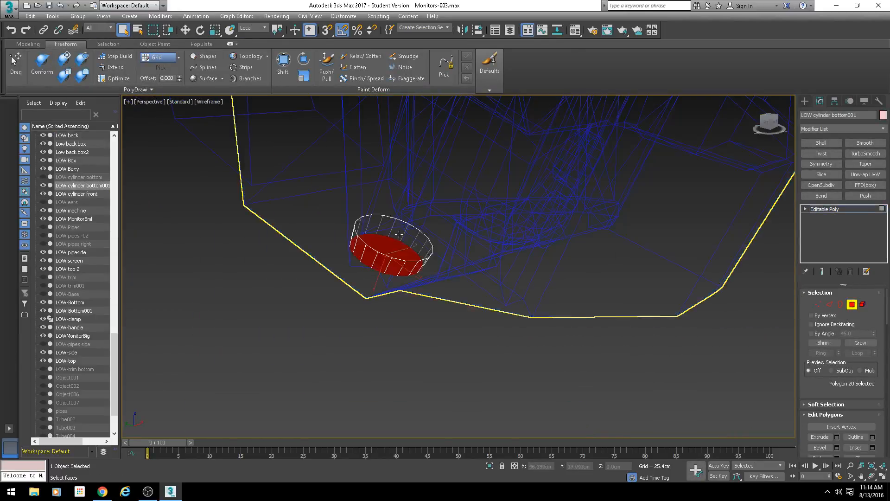
click(403, 232)
key(Delete)
mouse_move(378, 292)
alt+middle_down()
mouse_move(389, 261)
mouse_move(533, 253)
alt+middle_up()
key(F3)
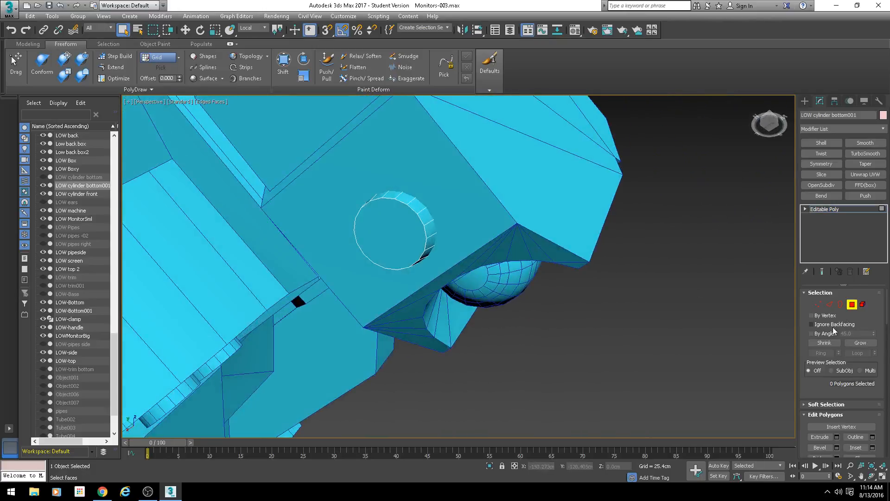
Divide the remaining end cap of LOW cylinder bottom001 into parallel strips by connecting opposite rim vertices, and leave vertex editing
click(852, 304)
click(819, 304)
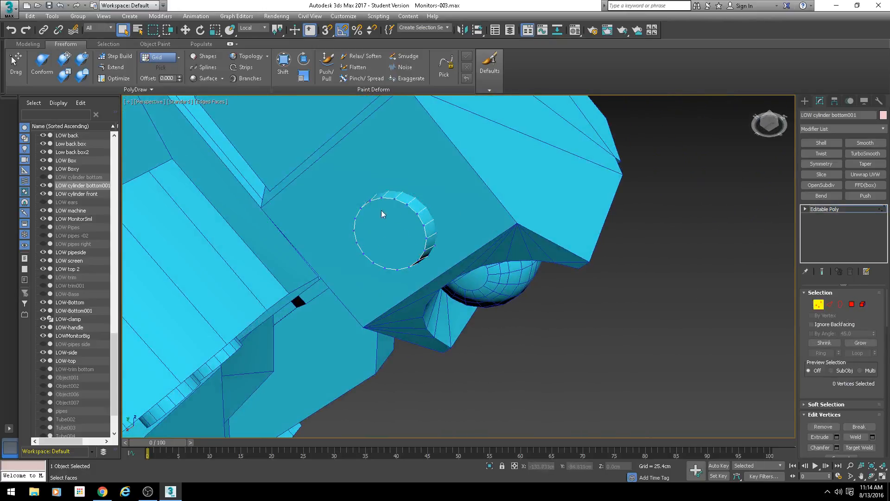
click(369, 200)
alt+middle_drag(368, 200, 360, 274)
ctrl+click(360, 274)
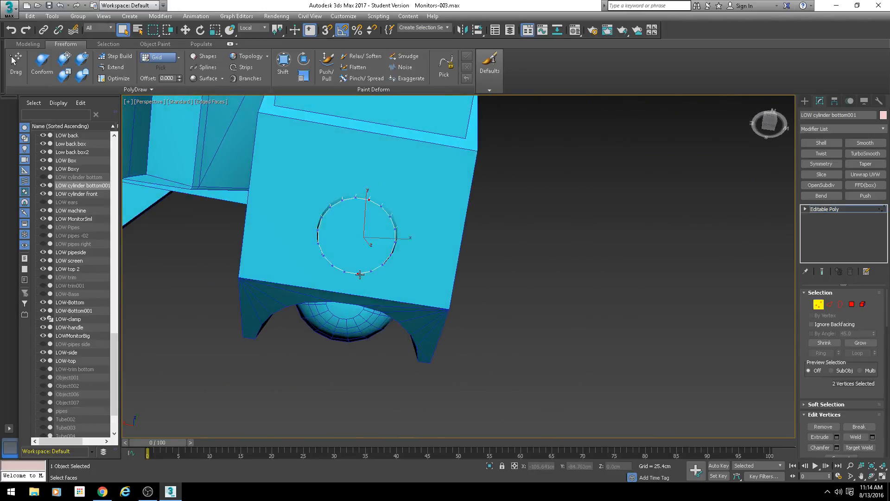
click(347, 272)
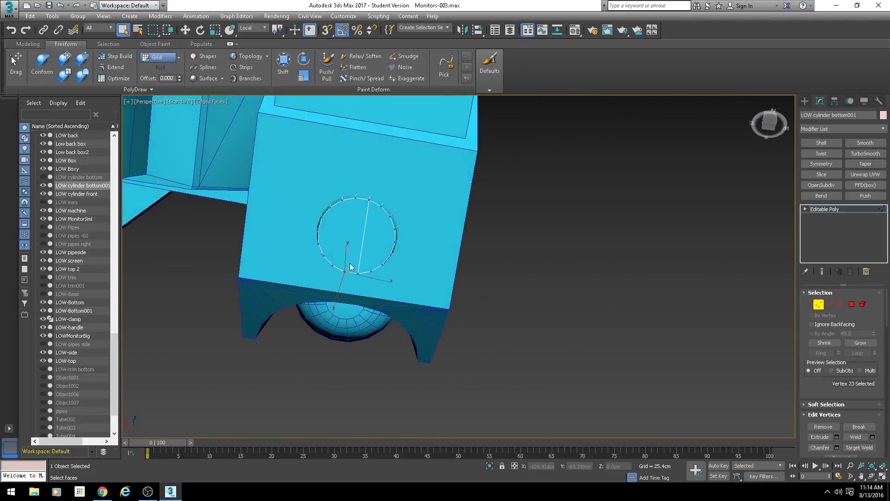
ctrl+click(342, 201)
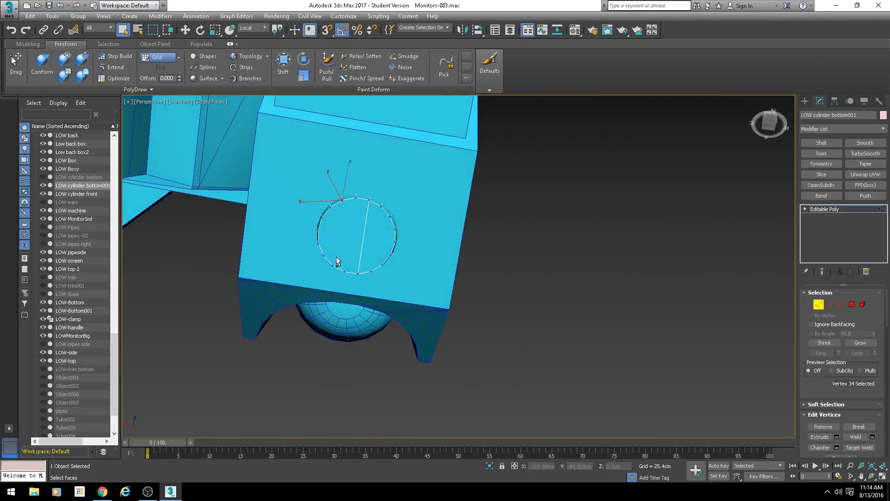
ctrl+click(381, 266)
ctrl+click(391, 217)
key(ctrl+shift+e)
click(356, 198)
ctrl+click(345, 272)
ctrl+click(331, 207)
ctrl+click(381, 206)
ctrl+click(371, 271)
key(ctrl+shift+e)
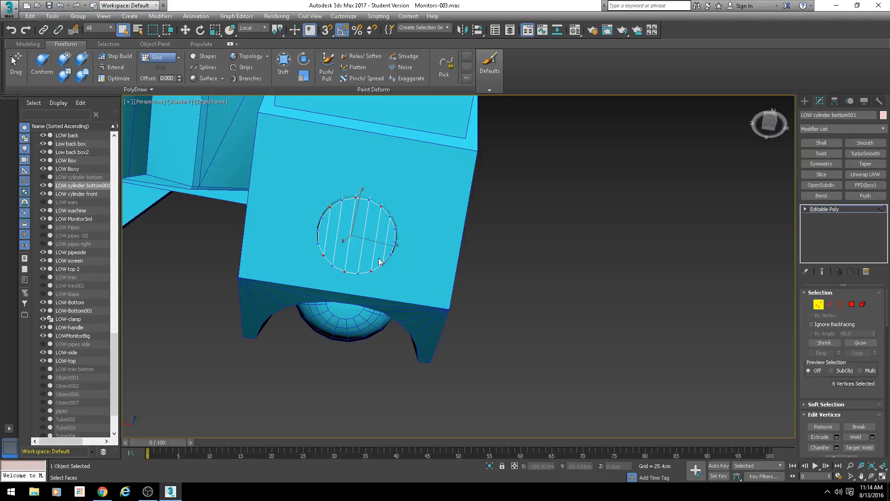
click(819, 301)
alt+middle_drag(533, 246, 441, 288)
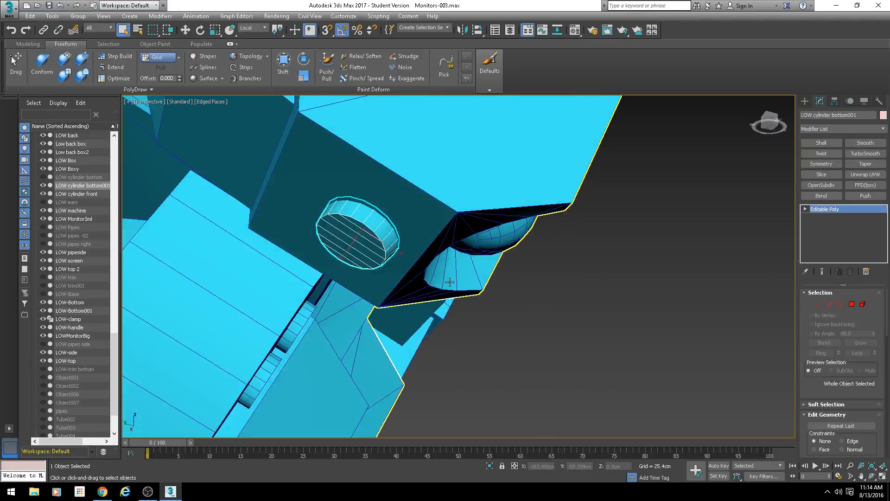
Add Unwrap UVW to LOW cylinder bottom001 and display the Texture Checker image in its UV editor
key(ctrl+u)
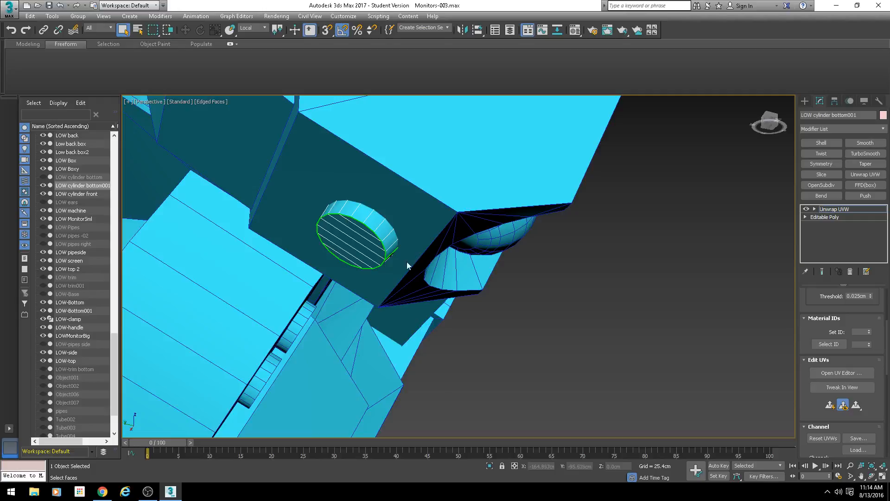
alt+middle_drag(407, 262, 460, 239)
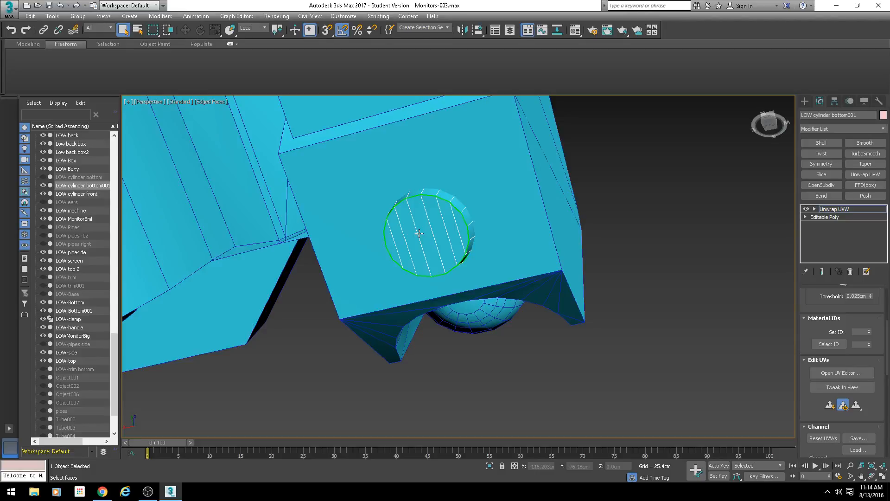
alt+middle_drag(408, 216, 444, 279)
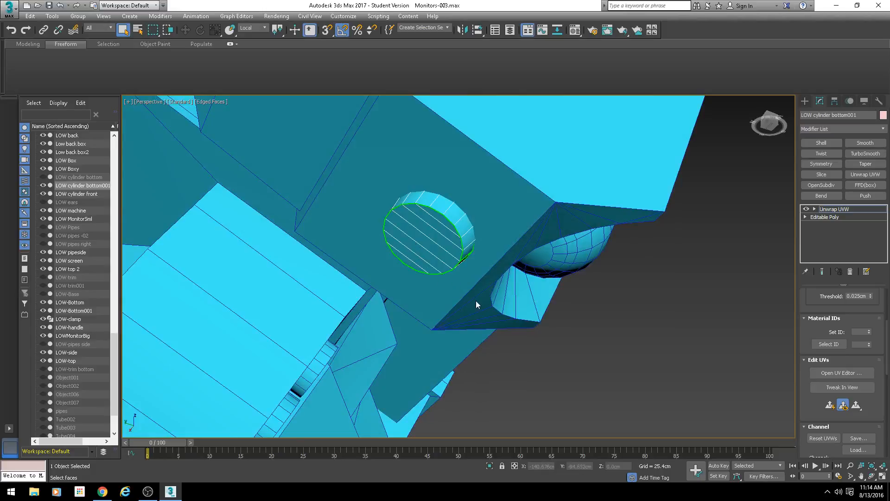
middle_drag(471, 282, 434, 290)
scroll(816, 357, up, 1)
click(832, 397)
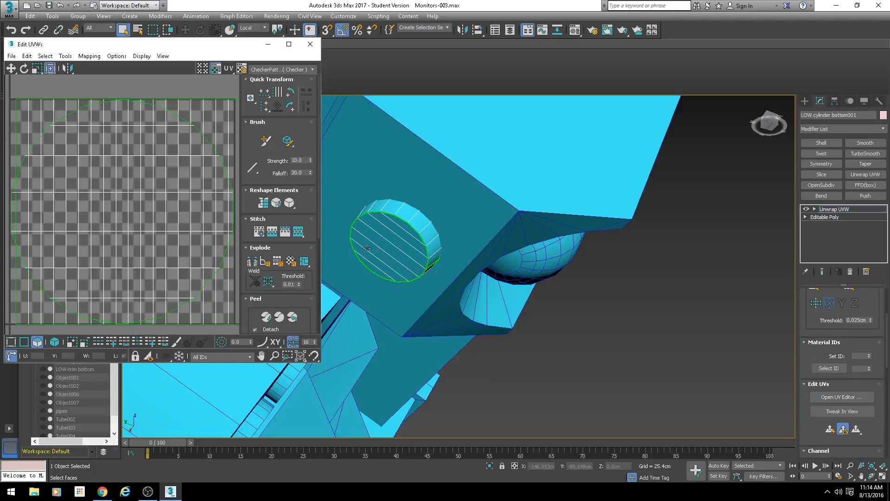
click(262, 70)
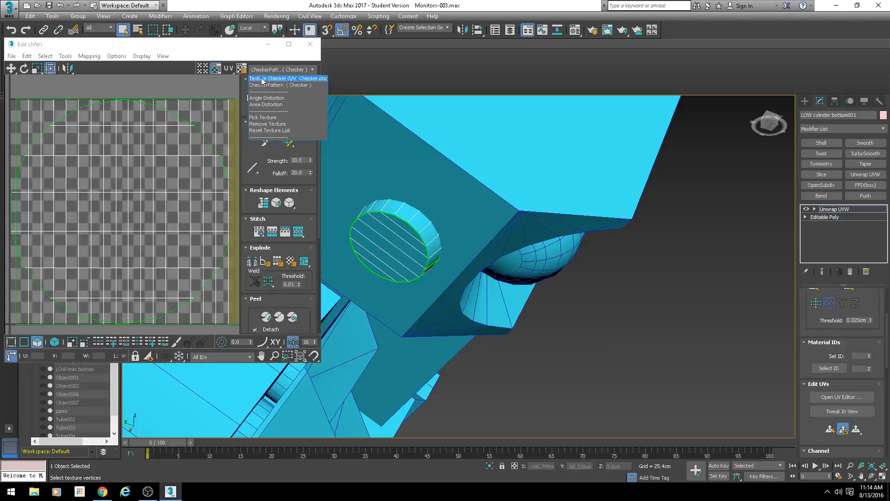
click(261, 81)
Squash the side shell of LOW cylinder bottom001 vertically to a thin band so its checker squares look undistorted
middle_drag(397, 237, 476, 253)
scroll(477, 252, down, 2)
scroll(461, 251, up, 5)
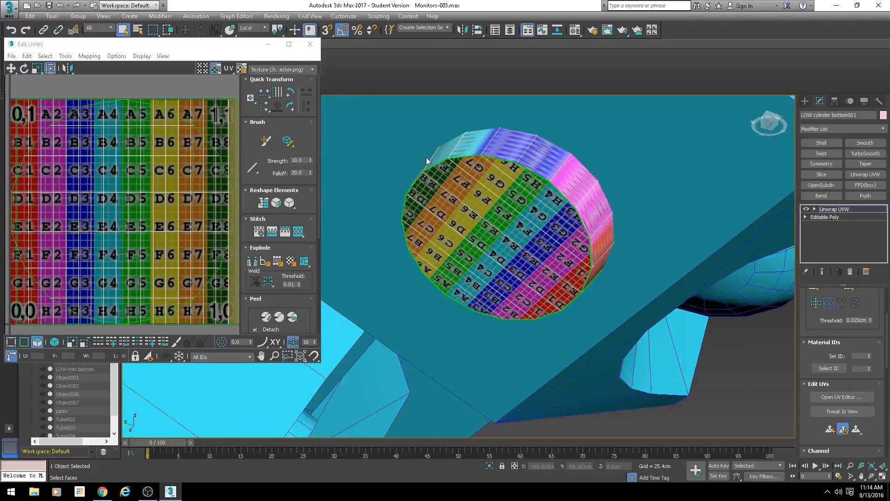
scroll(558, 263, down, 3)
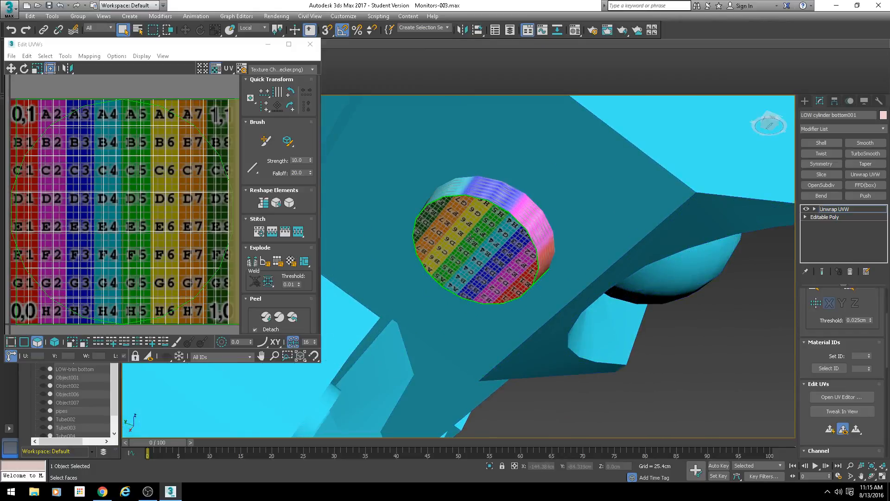
middle_drag(480, 261, 524, 239)
scroll(218, 206, down, 4)
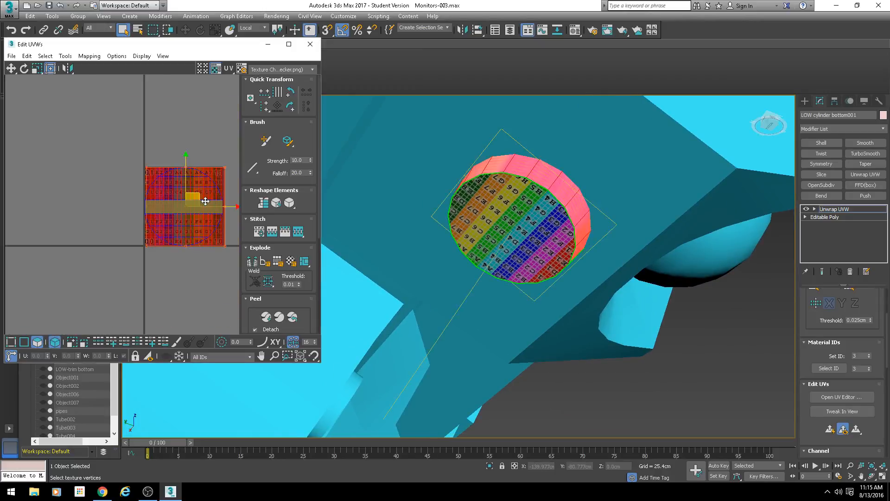
drag(224, 168, 223, 230)
alt+middle_drag(554, 239, 469, 253)
scroll(514, 270, up, 4)
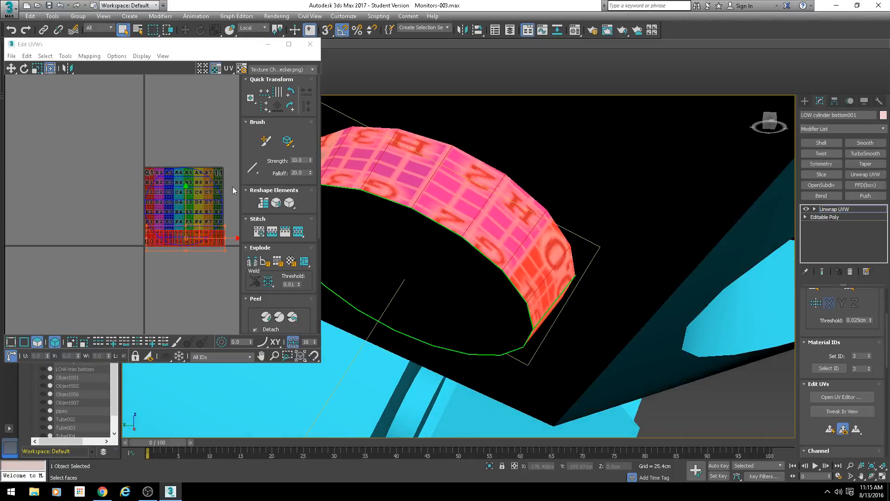
drag(224, 226, 224, 233)
scroll(219, 232, down, 2)
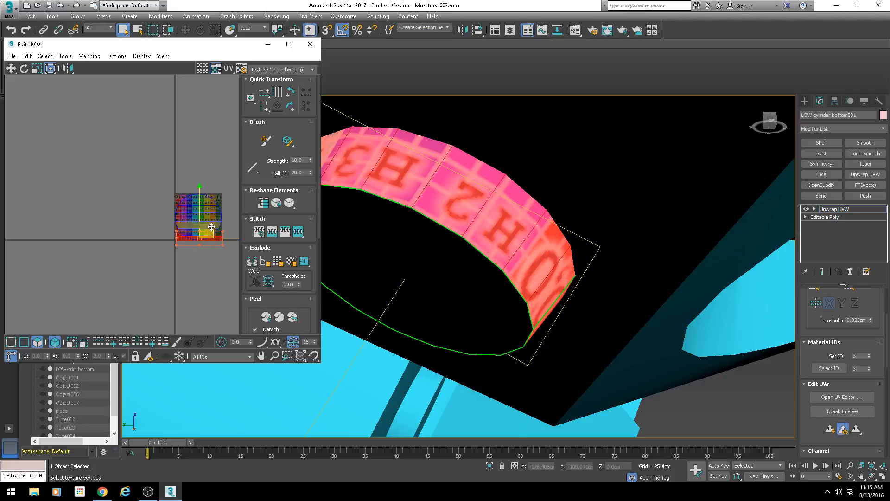
Convert LOW cylinder bottom001 to Editable Poly and hide it
alt+middle_drag(466, 238, 465, 211)
scroll(465, 211, down, 3)
right_click(415, 198)
mouse_move(468, 298)
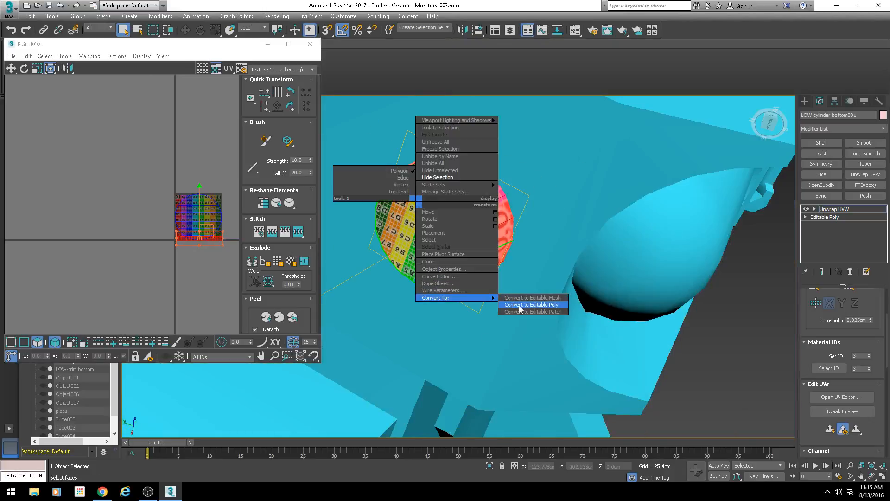
click(528, 306)
right_click(462, 232)
click(475, 210)
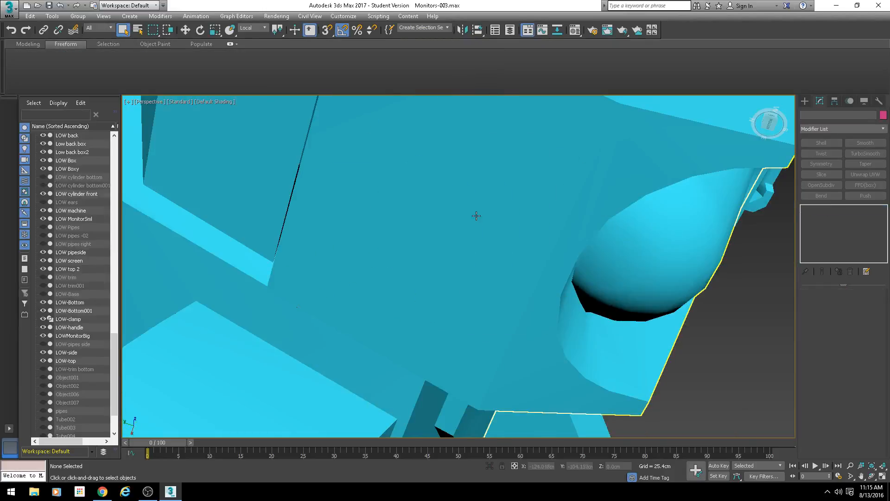
Check the underside of the body where the hidden cylinders sat and save the scene
click(476, 215)
scroll(490, 254, down, 4)
alt+middle_drag(490, 254, 435, 291)
key(ctrl+s)
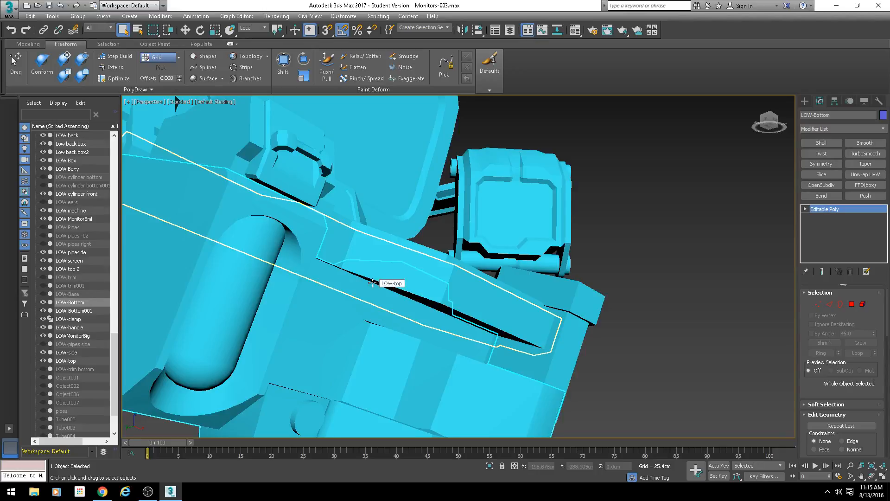
Select LOW top 2, the upper body part that contains the two small round discs
scroll(411, 260, down, 6)
alt+middle_drag(413, 255, 414, 235)
scroll(394, 277, up, 5)
click(369, 274)
alt+middle_drag(369, 274, 355, 290)
scroll(407, 264, down, 5)
scroll(355, 290, up, 5)
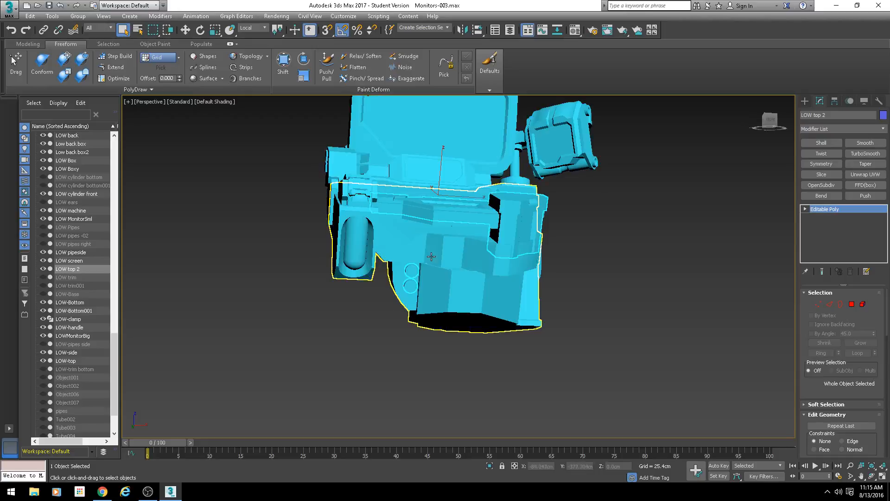
Detach the two round disc elements from LOW top 2 as a separate object named LOW DOTS
click(863, 305)
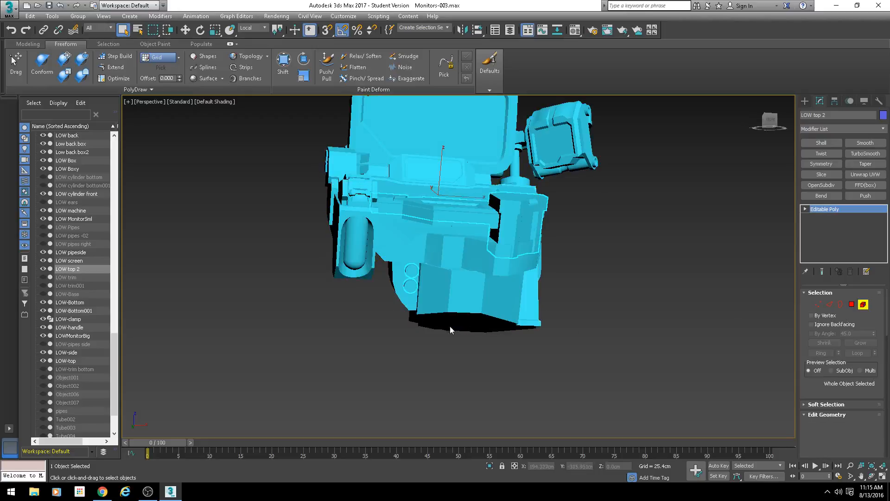
click(411, 284)
scroll(816, 386, down, 4)
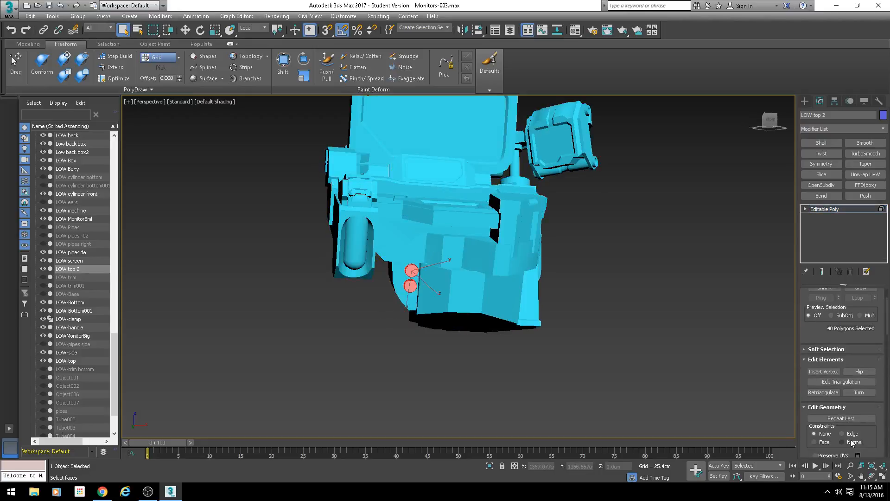
click(858, 436)
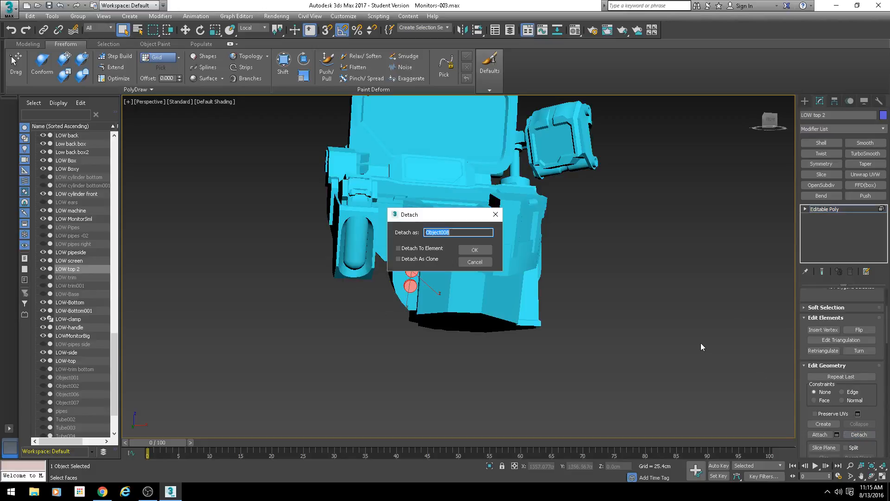
text(LOW DOTS)
key(Return)
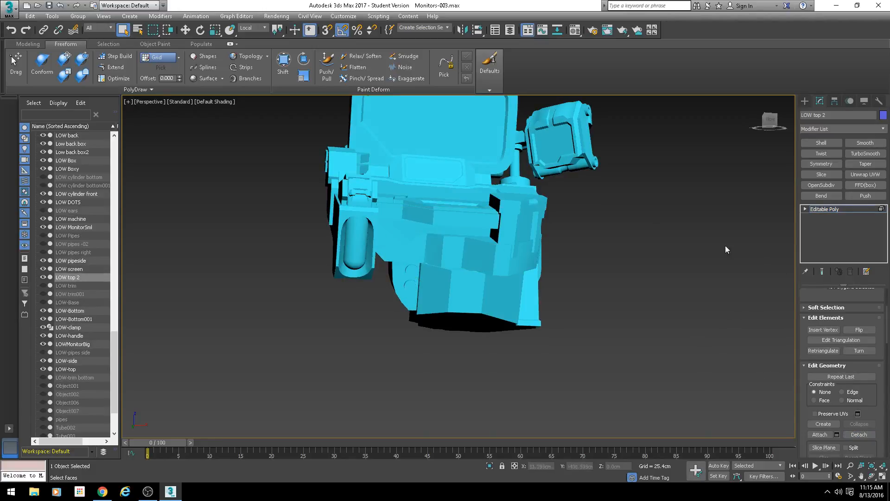
click(825, 209)
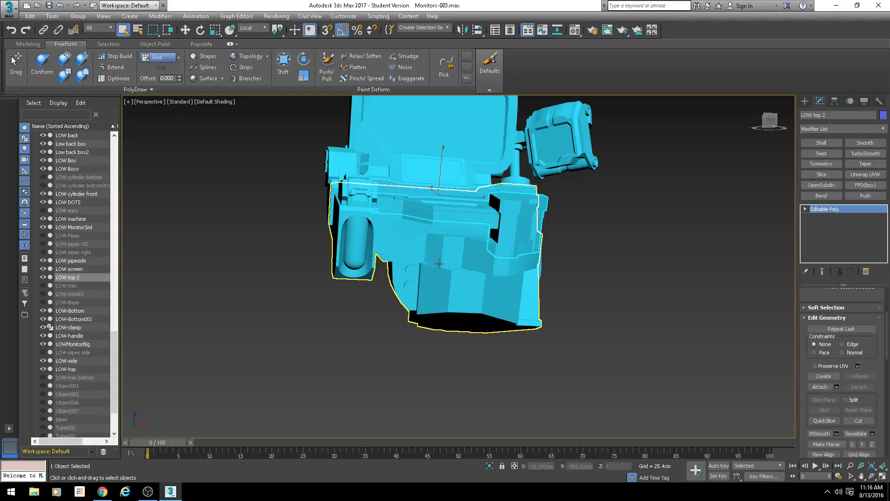
Select the two LOW DOTS discs, and add and remove a trial Unwrap UVW modifier on them
scroll(431, 274, up, 3)
click(421, 283)
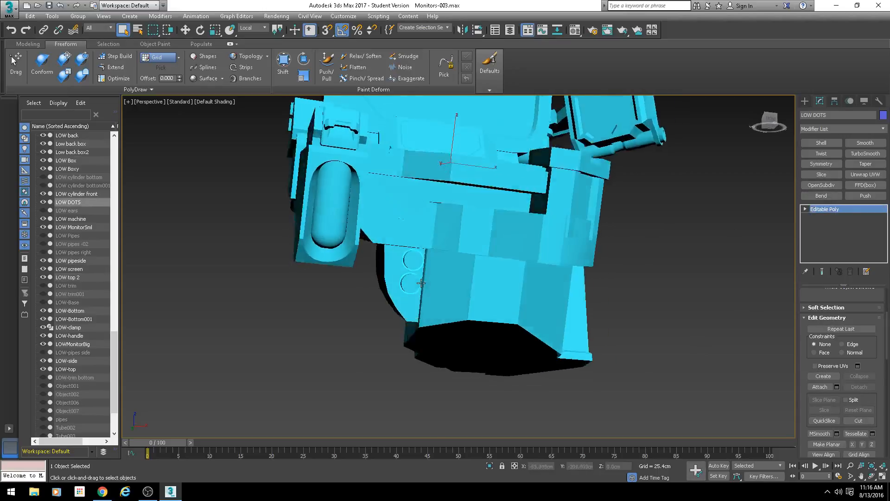
alt+middle_drag(421, 283, 423, 251)
scroll(415, 297, up, 3)
click(865, 175)
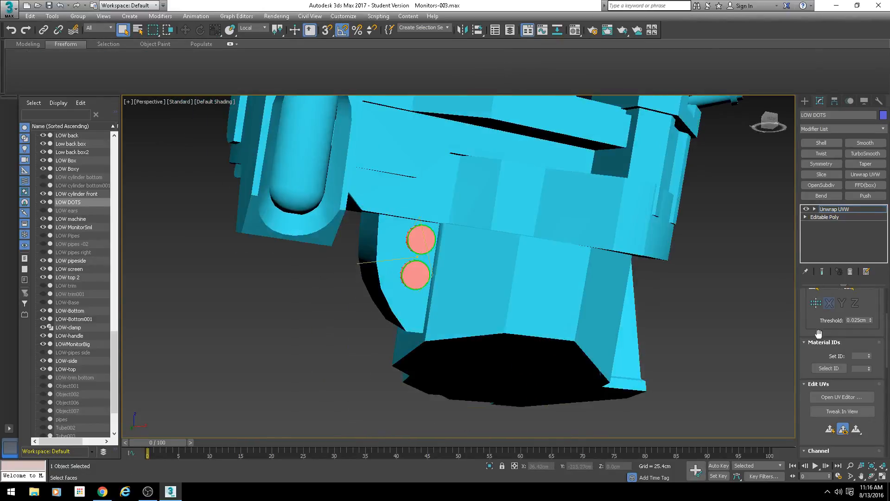
click(852, 272)
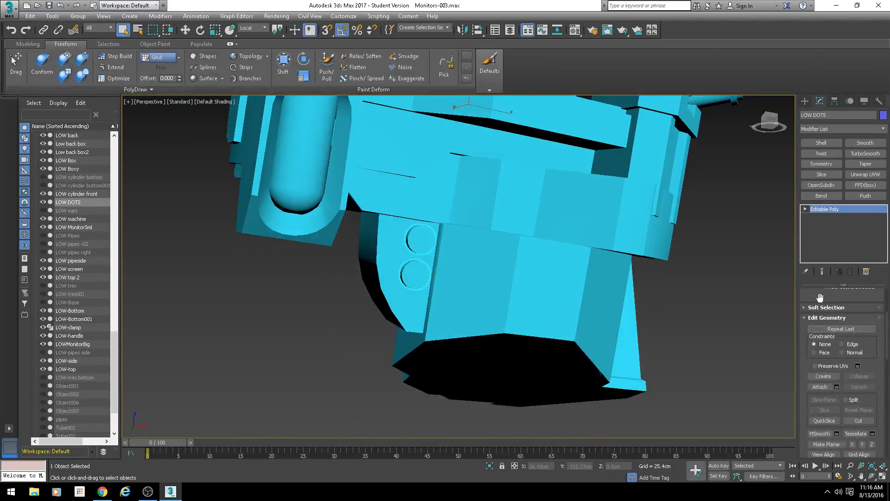
Select the hidden back faces of both LOW DOTS discs in wireframe and delete them
click(852, 305)
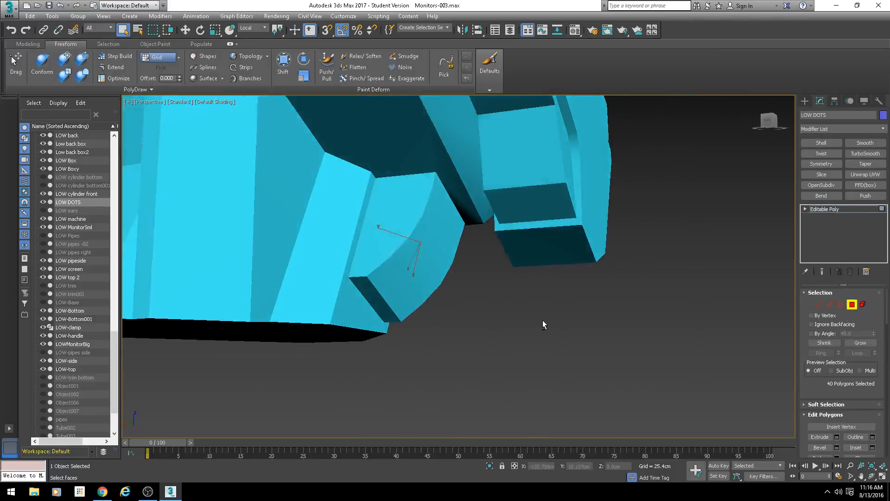
key(F3)
click(416, 267)
ctrl+click(419, 240)
alt+middle_drag(419, 240, 433, 271)
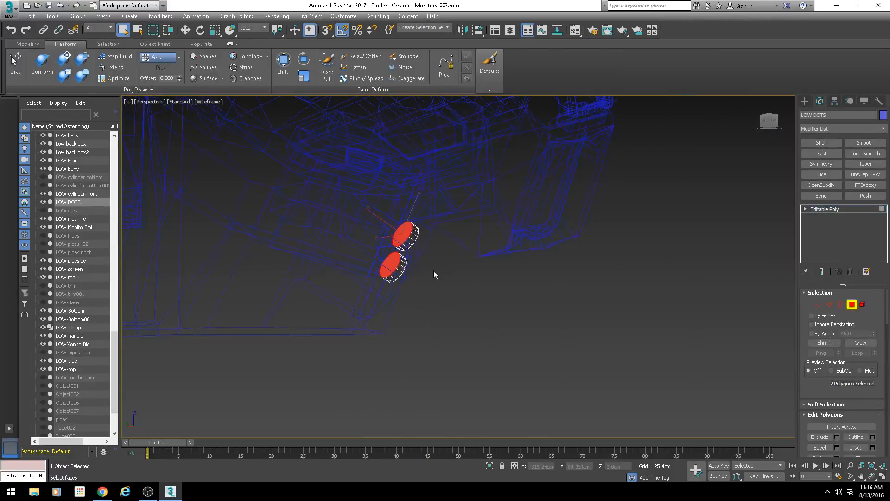
key(F3)
alt+middle_drag(519, 310, 429, 293)
Apply Unwrap UVW to LOW DOTS and open its UVs for editing
click(455, 293)
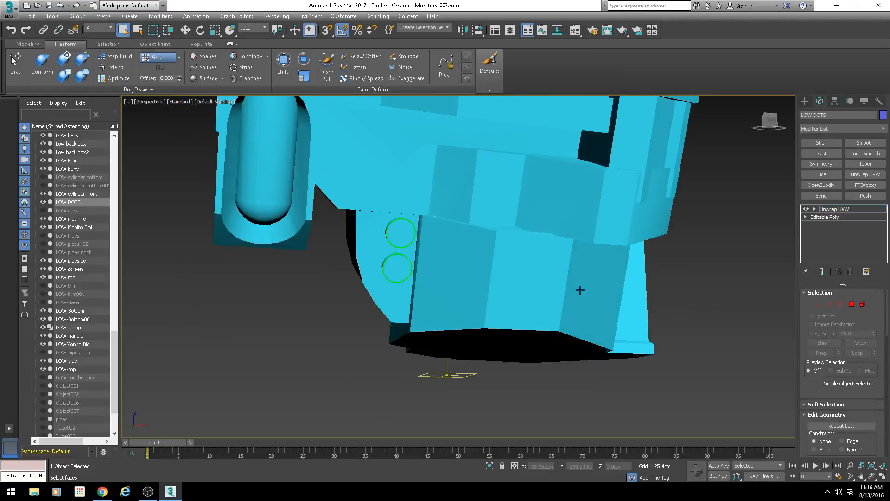
click(830, 397)
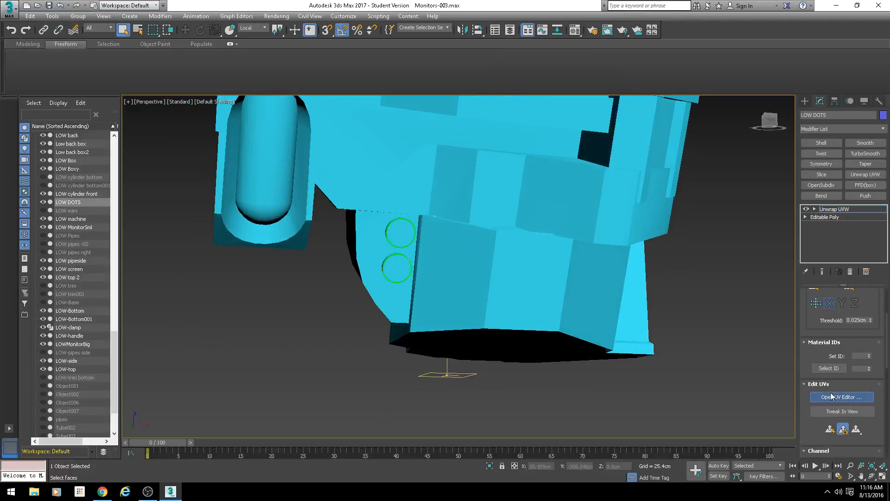
alt+middle_drag(459, 260, 405, 259)
scroll(394, 242, up, 5)
scroll(413, 243, down, 5)
scroll(400, 241, down, 6)
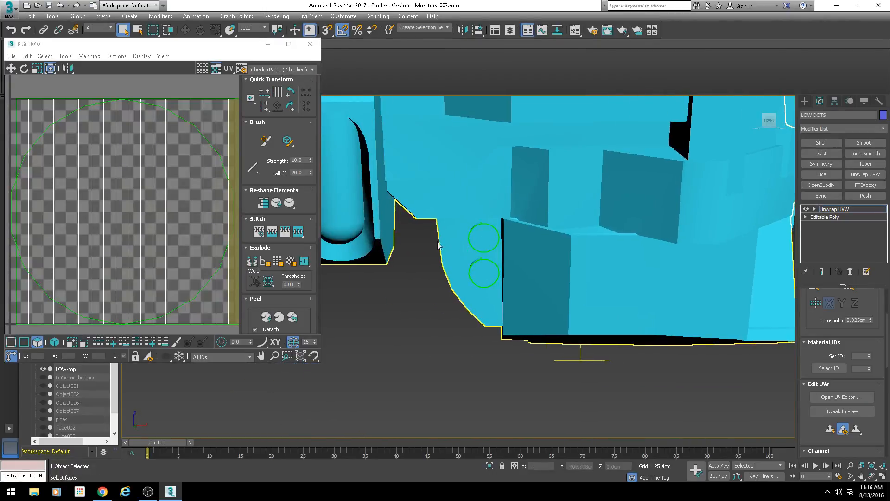
click(168, 185)
scroll(165, 190, down, 6)
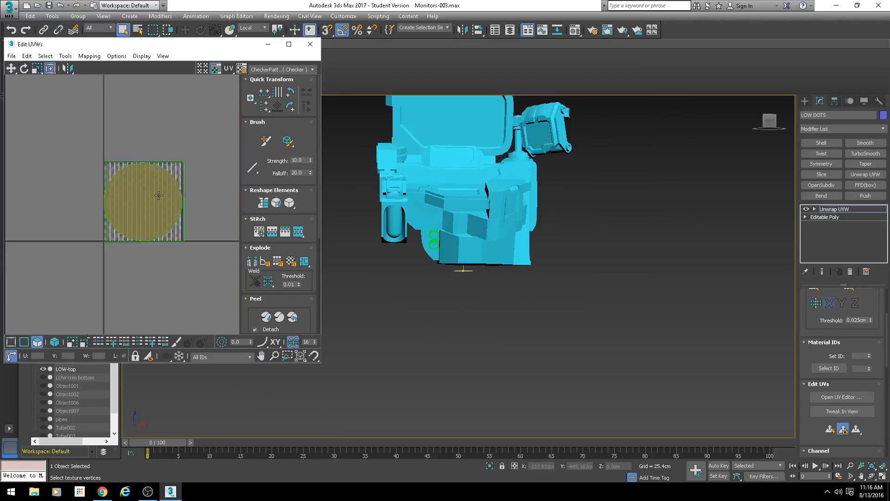
Select all UV faces of both discs by element and planar-map them with best alignment
click(48, 341)
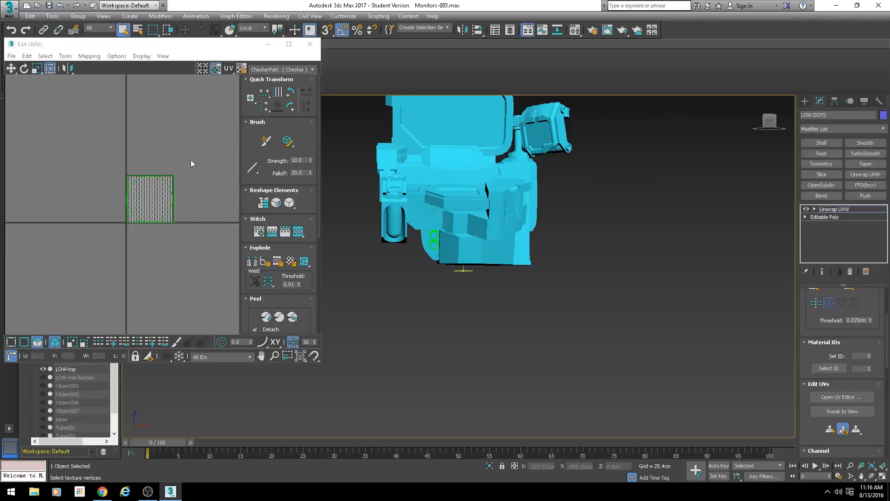
drag(191, 159, 113, 237)
scroll(807, 353, down, 4)
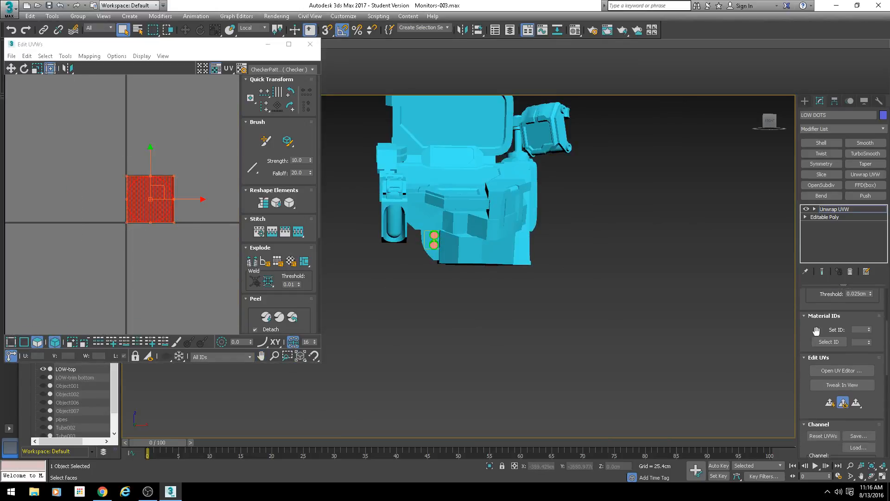
scroll(816, 374, down, 3)
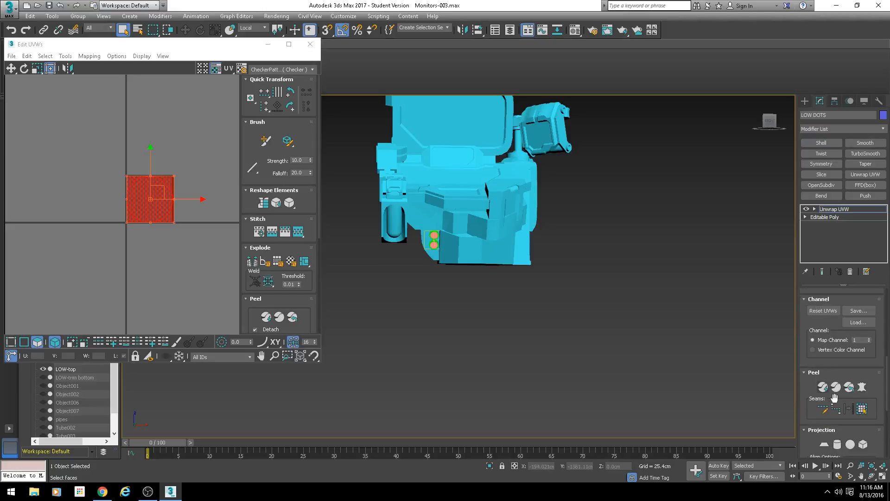
click(825, 444)
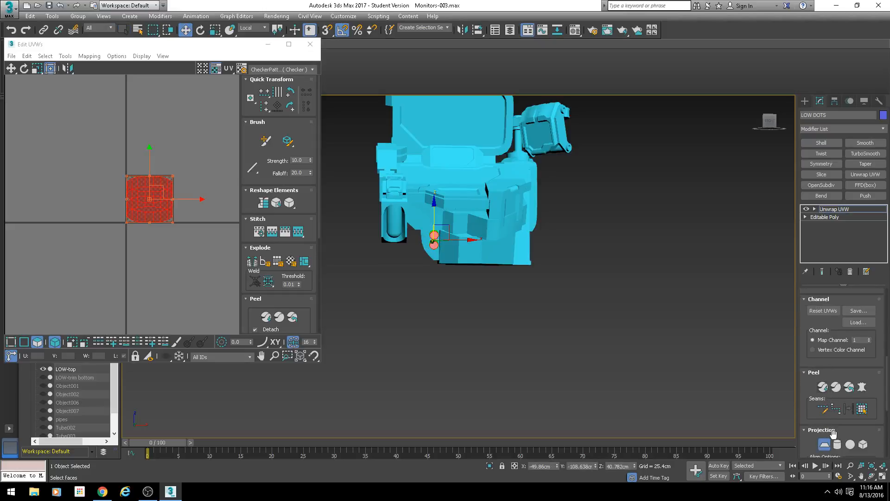
scroll(858, 434, down, 2)
click(855, 426)
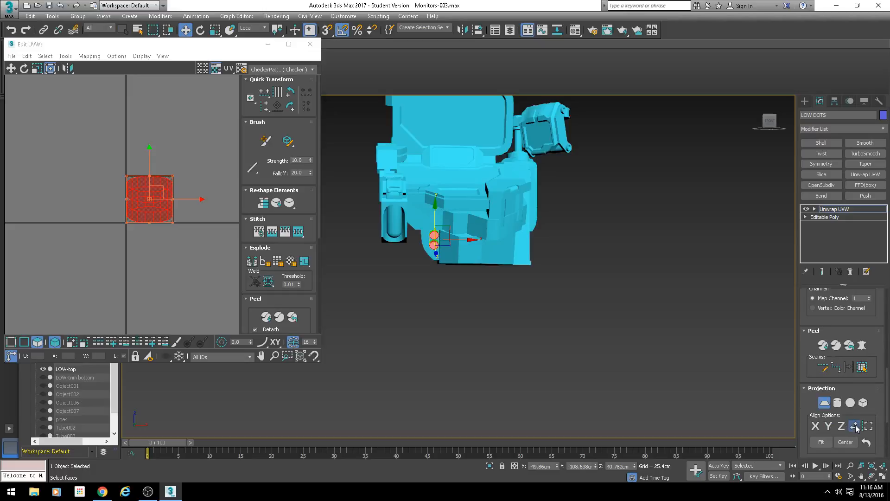
middle_drag(492, 276, 568, 302)
scroll(568, 303, up, 4)
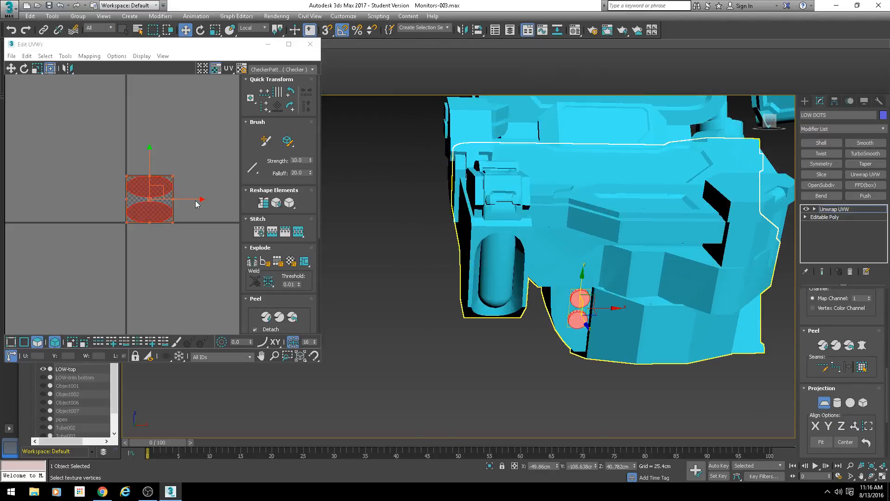
scroll(163, 252, up, 5)
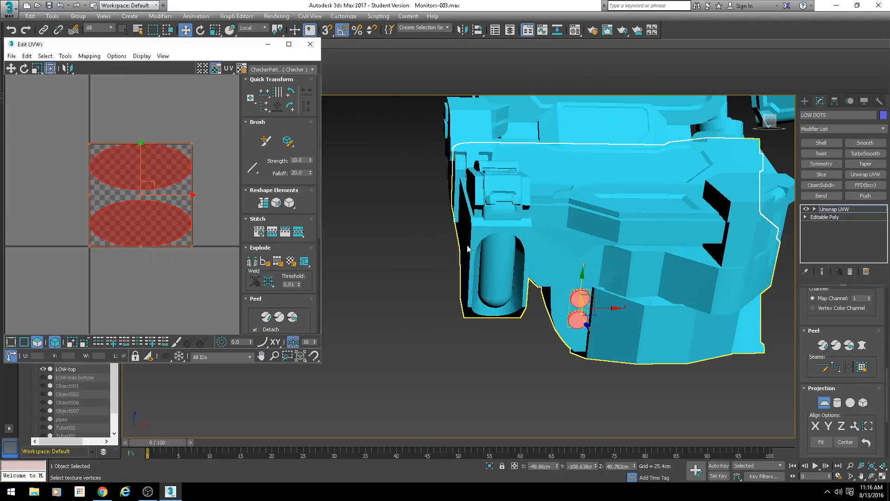
click(829, 406)
click(825, 403)
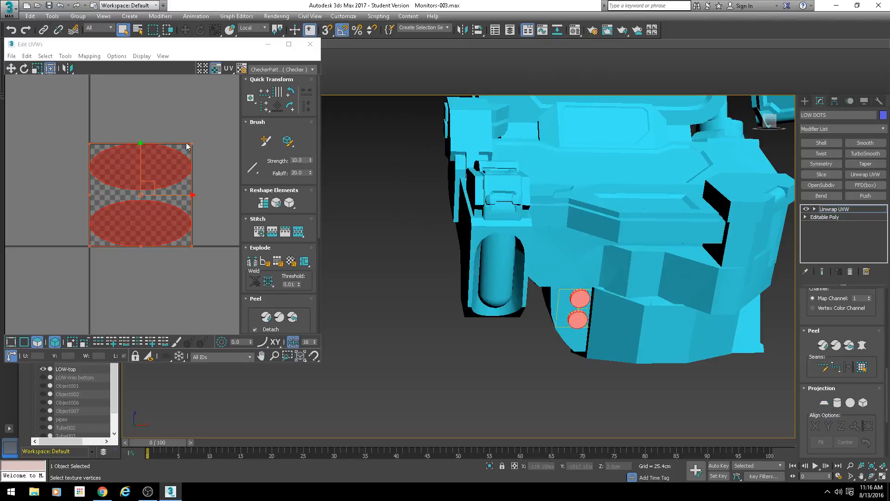
Narrow the disc UVs horizontally to about half width and relax them by polygon angles
drag(191, 144, 142, 144)
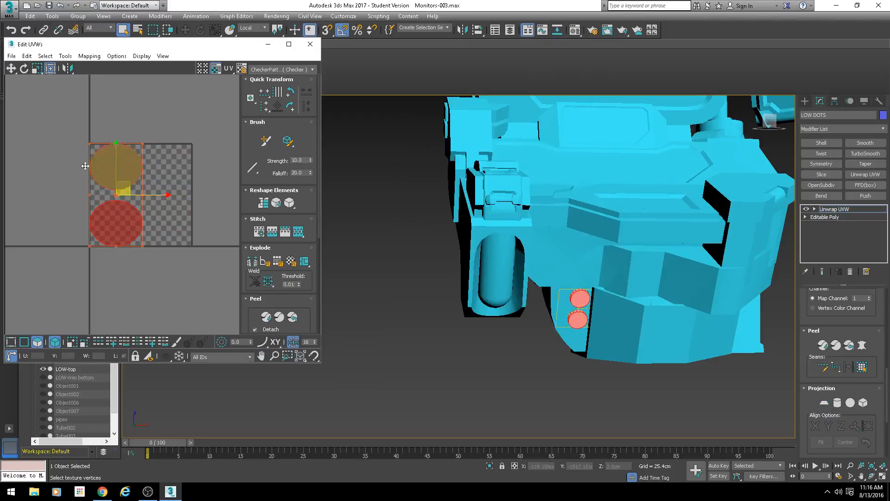
click(65, 56)
click(82, 200)
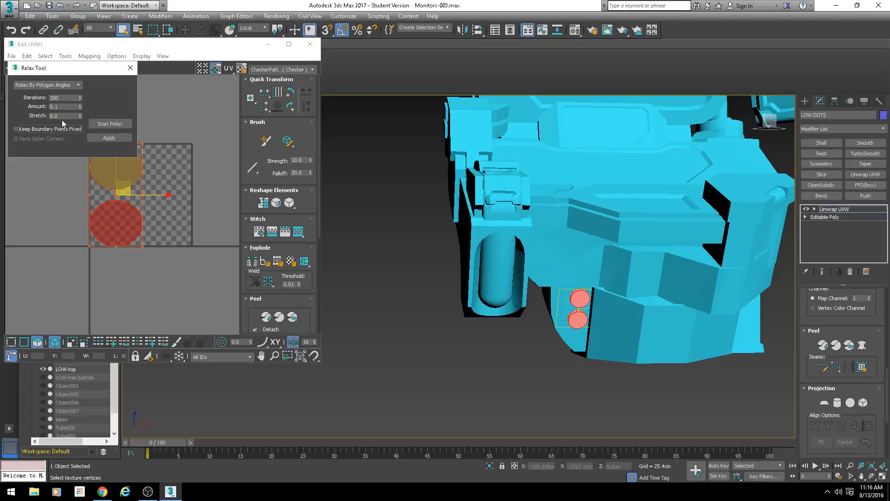
click(104, 138)
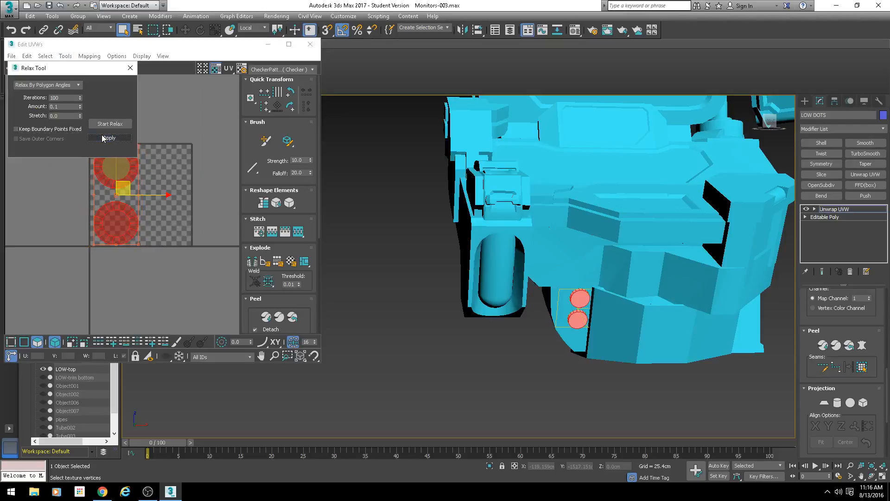
click(130, 68)
click(314, 48)
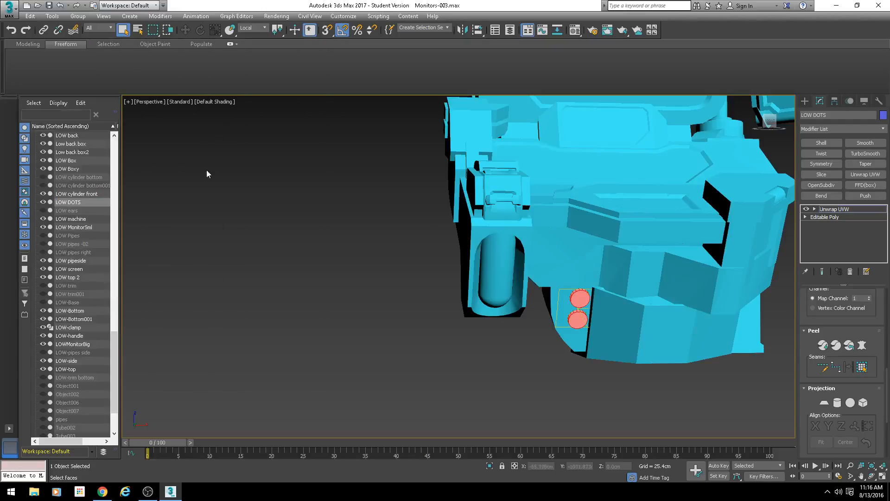
Convert the unwrapped LOW DOTS object to Editable Poly
right_click(600, 246)
mouse_move(673, 342)
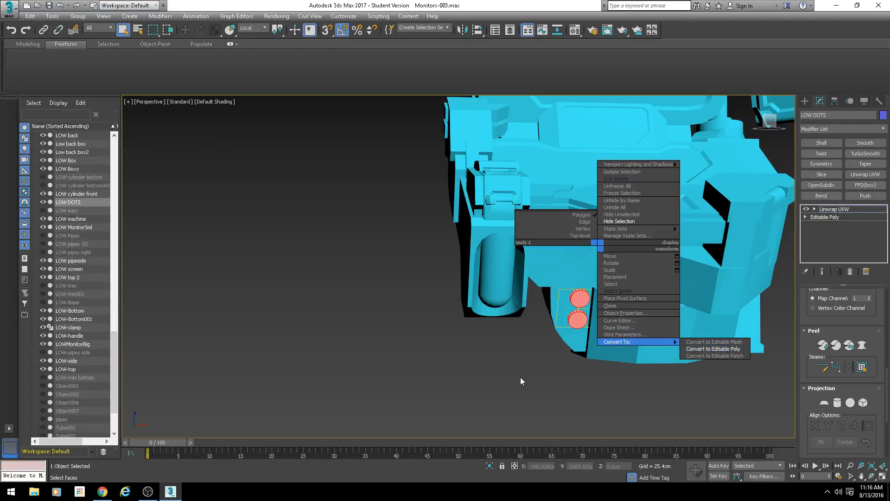
scroll(520, 377, up, 6)
right_click(441, 238)
mouse_move(482, 332)
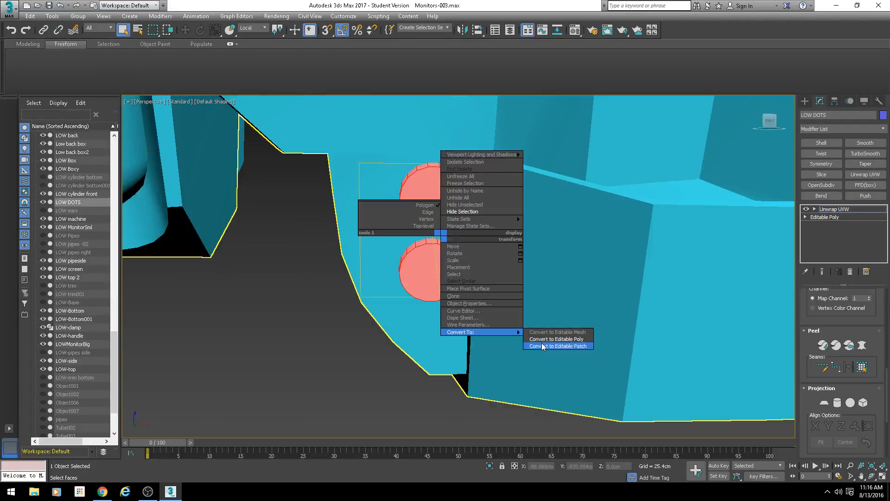
click(540, 341)
Connect opposite rim vertices to add two vertical edges across each disc face, one either side of the centre
key(1)
click(424, 302)
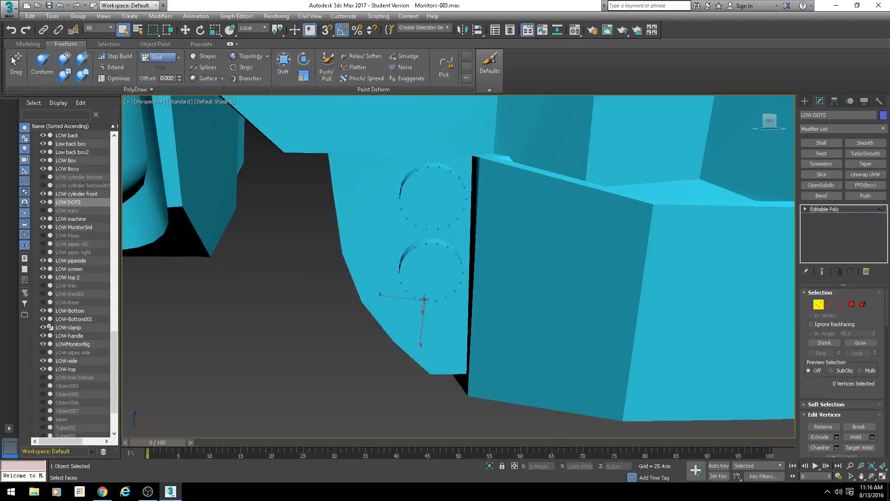
alt+middle_drag(424, 302, 483, 299)
key(F4)
ctrl+click(425, 239)
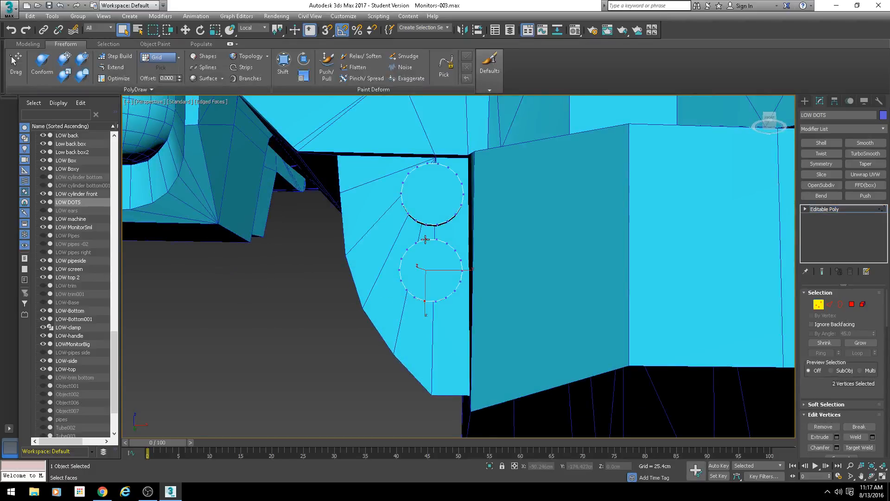
key(ctrl+shift+e)
click(426, 224)
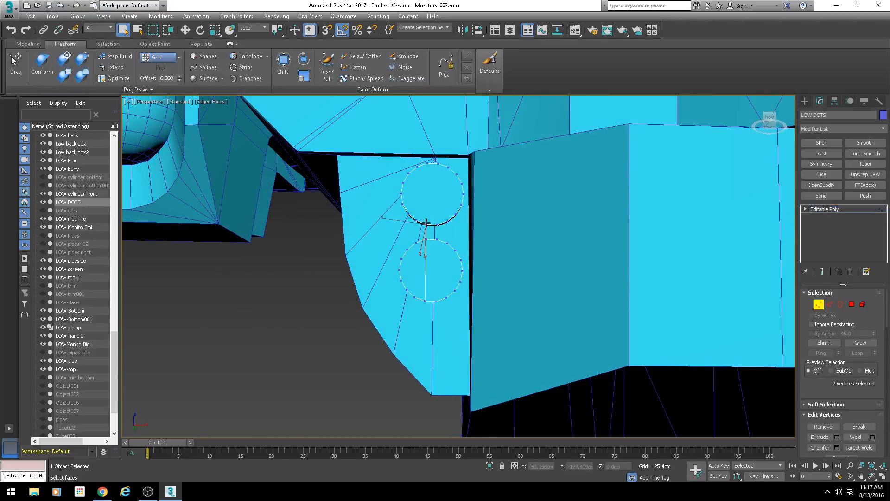
click(448, 168)
ctrl+click(448, 239)
Connect further opposite vertices to add the centre and outermost vertical edges on both discs
click(436, 301)
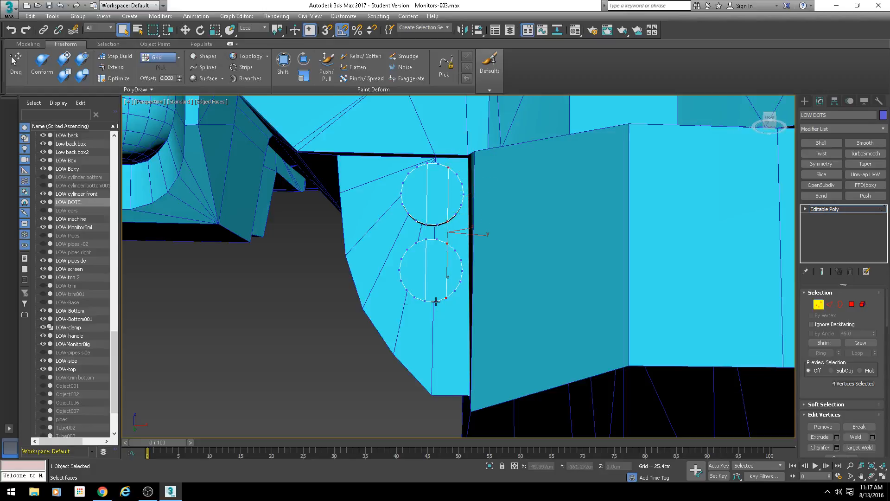
ctrl+click(439, 241)
ctrl+click(437, 225)
ctrl+click(438, 165)
ctrl+click(409, 173)
ctrl+click(408, 214)
ctrl+click(457, 214)
ctrl+click(456, 175)
ctrl+click(457, 251)
ctrl+click(455, 290)
key(ctrl+shift+e)
Connect the remaining opposite vertices left of the centre on both discs with vertical edges
click(414, 296)
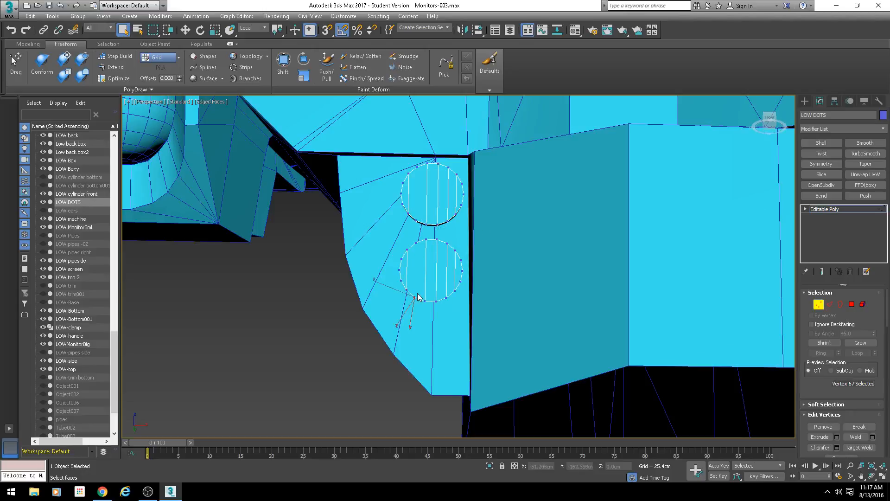
ctrl+click(418, 243)
ctrl+click(415, 220)
ctrl+click(417, 167)
alt+middle_drag(440, 318, 477, 320)
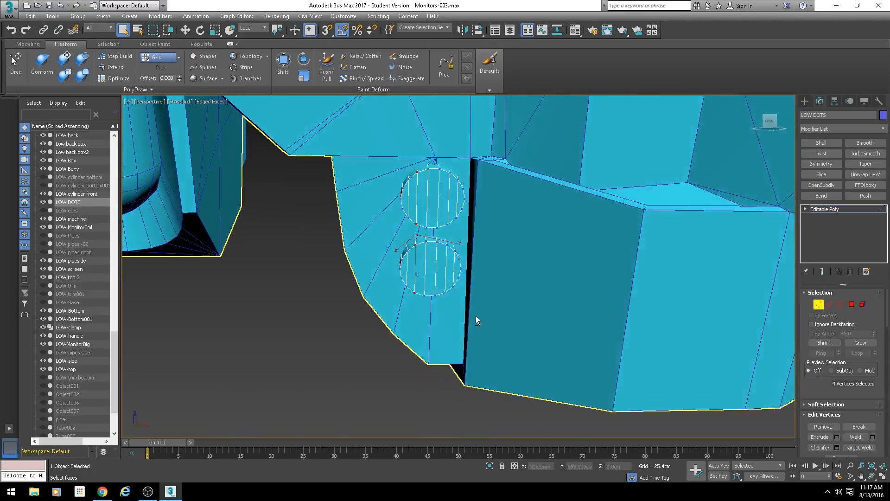
Leave vertex editing on the LOW DOTS object and hide it
click(818, 303)
right_click(451, 258)
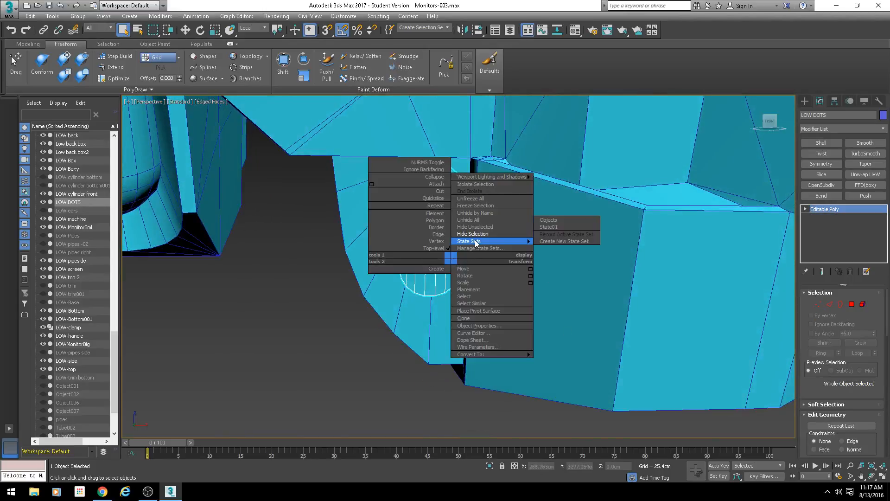
click(477, 235)
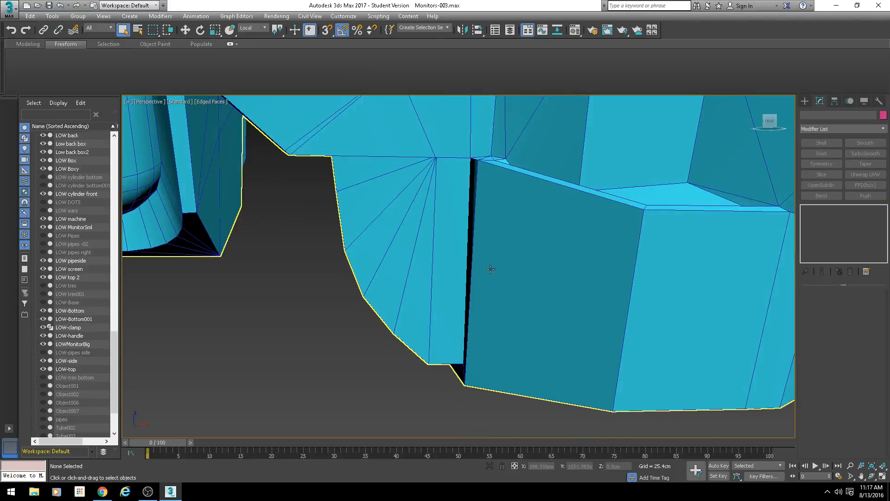
Select the LOW pipeside cylinders and collapse their Symmetry modifier by converting the object to Editable Poly
scroll(491, 269, down, 5)
click(562, 255)
alt+middle_drag(562, 255, 547, 306)
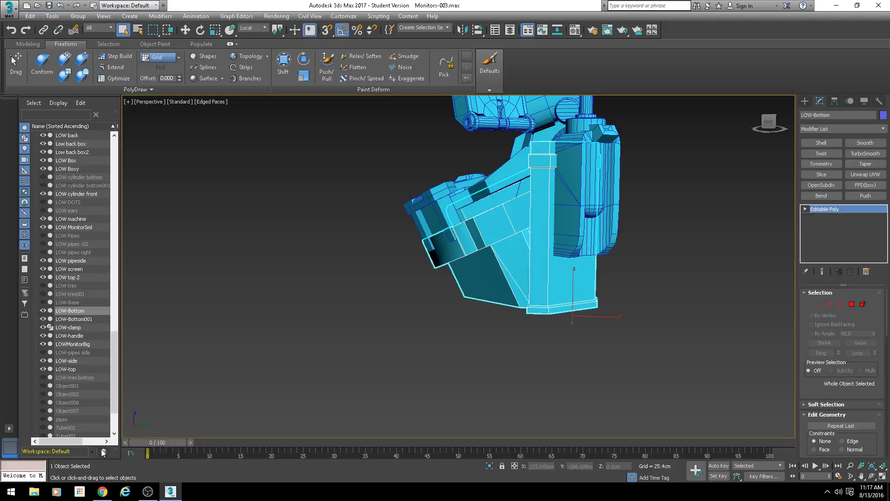
alt+middle_drag(547, 232, 471, 207)
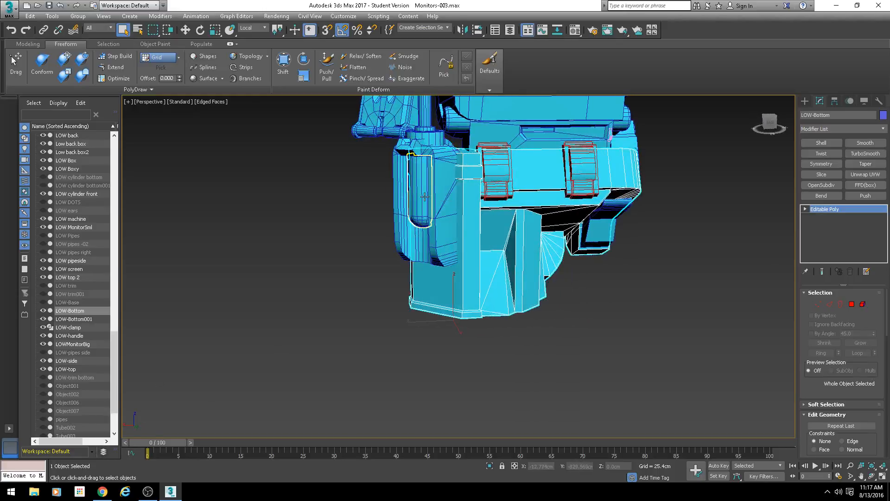
click(413, 219)
middle_drag(412, 220, 509, 169)
click(548, 218)
scroll(574, 221, up, 3)
right_click(509, 169)
mouse_move(538, 266)
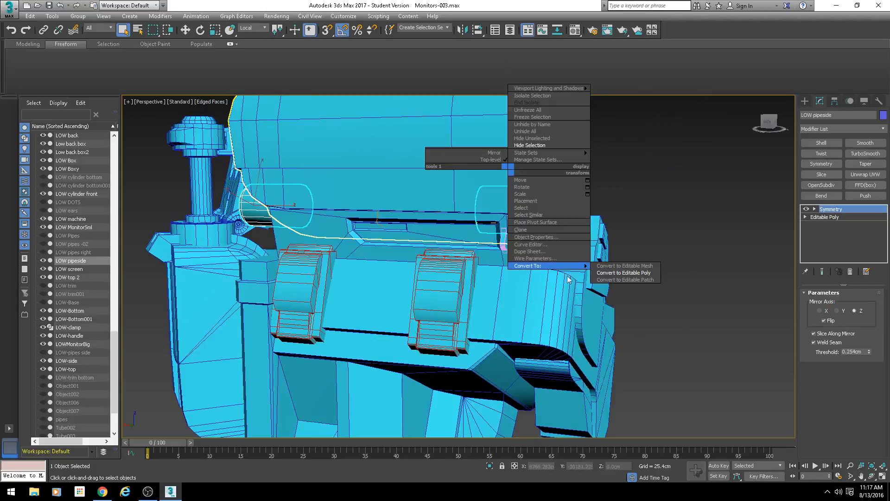
click(636, 274)
Add an Unwrap UVW modifier to LOW pipeside and open its UV editor
middle_drag(579, 274, 567, 283)
click(864, 175)
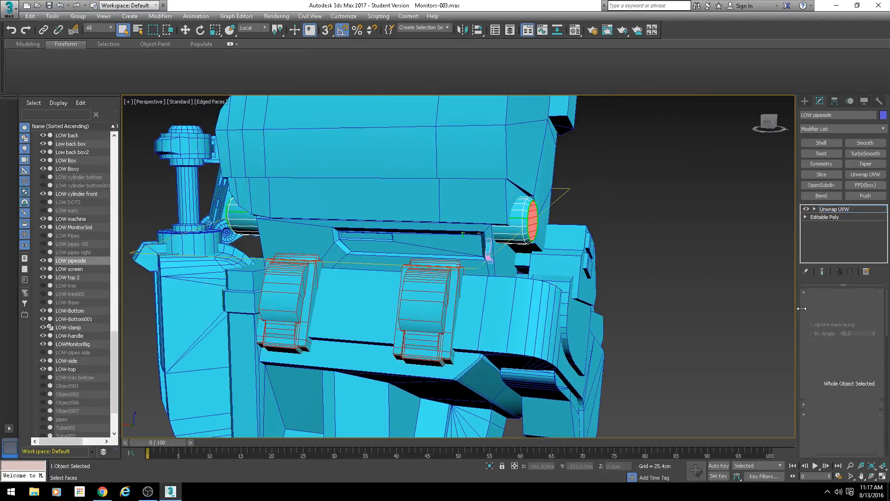
scroll(803, 343, up, 5)
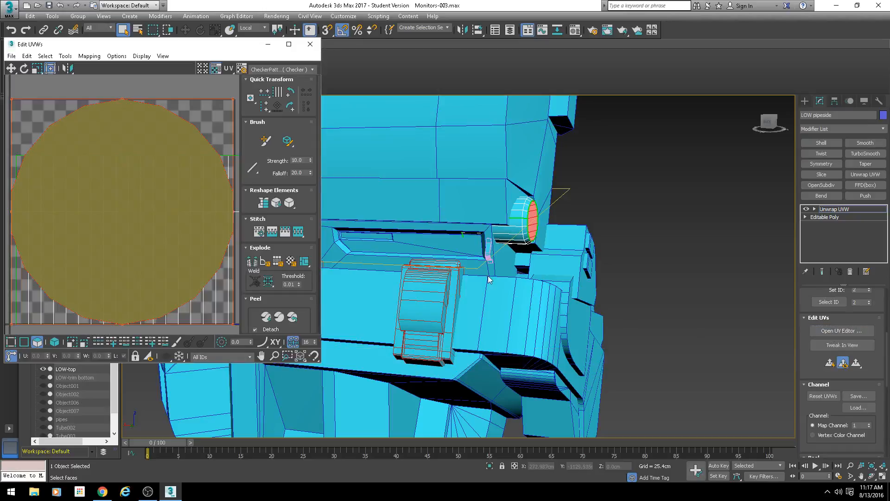
scroll(175, 159, down, 6)
scroll(223, 212, up, 2)
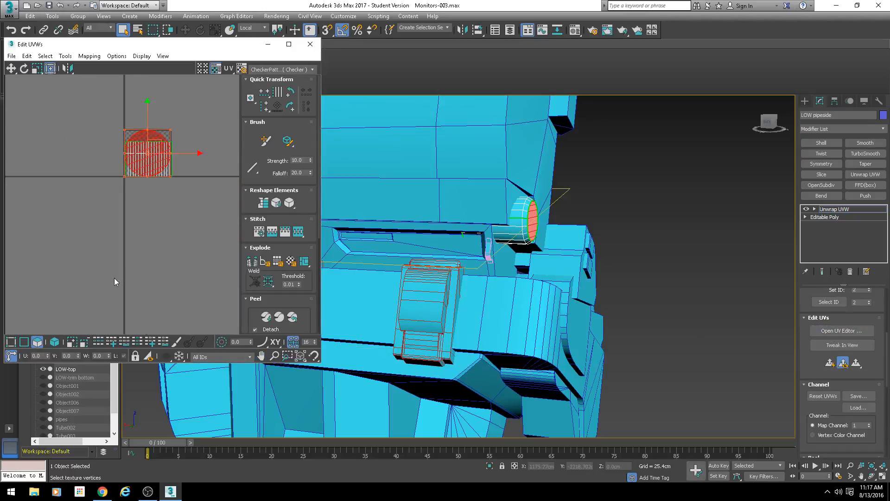
Enable element selection for UVs and move the round cap shell out of the UV tile, to its left
click(54, 342)
click(133, 276)
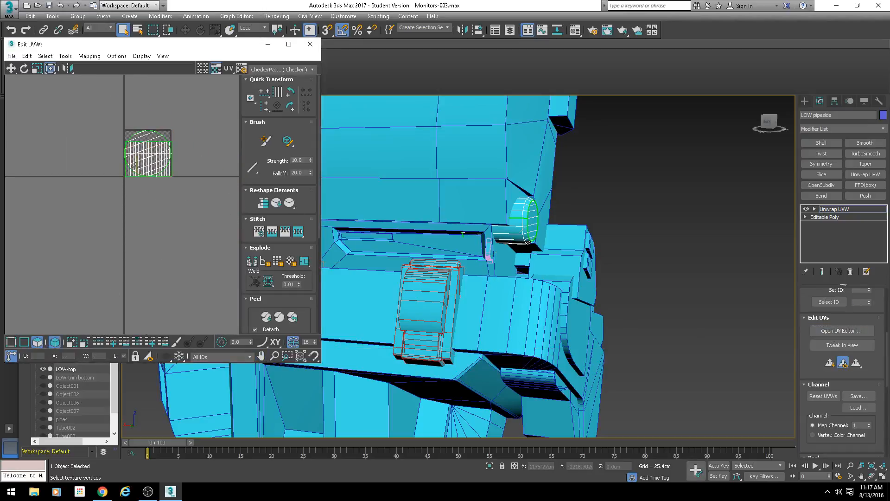
click(150, 134)
drag(151, 134, 79, 115)
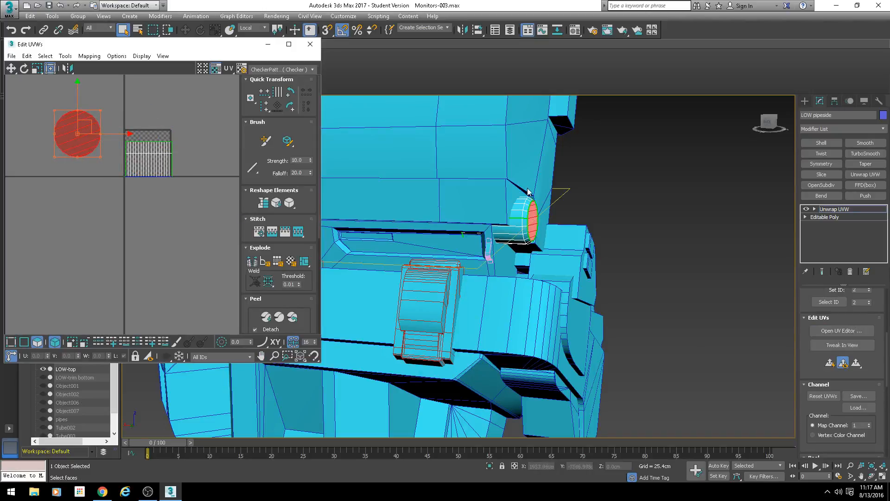
Display the texture checker map on LOW pipeside and check it for stretching around the cap and side faces
middle_drag(527, 192, 528, 203)
click(301, 69)
click(290, 79)
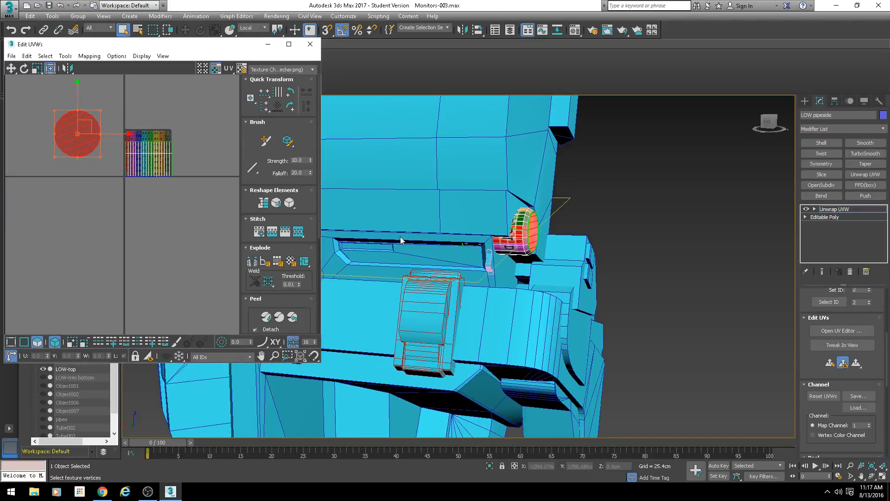
scroll(471, 187, up, 3)
middle_drag(531, 239, 483, 174)
scroll(517, 232, up, 3)
scroll(472, 225, down, 3)
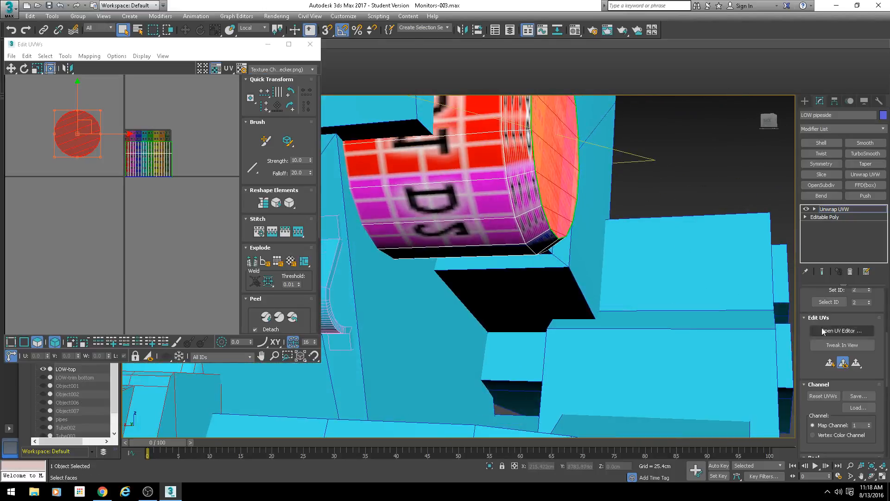
Grow the cap face selection to include the bevelled rim and planar-map it with best alignment
scroll(821, 313, up, 5)
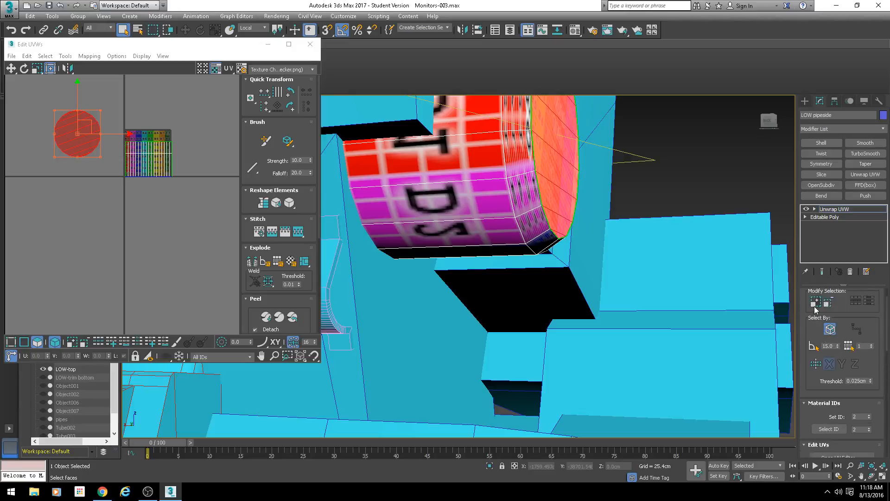
click(815, 302)
scroll(832, 371, down, 6)
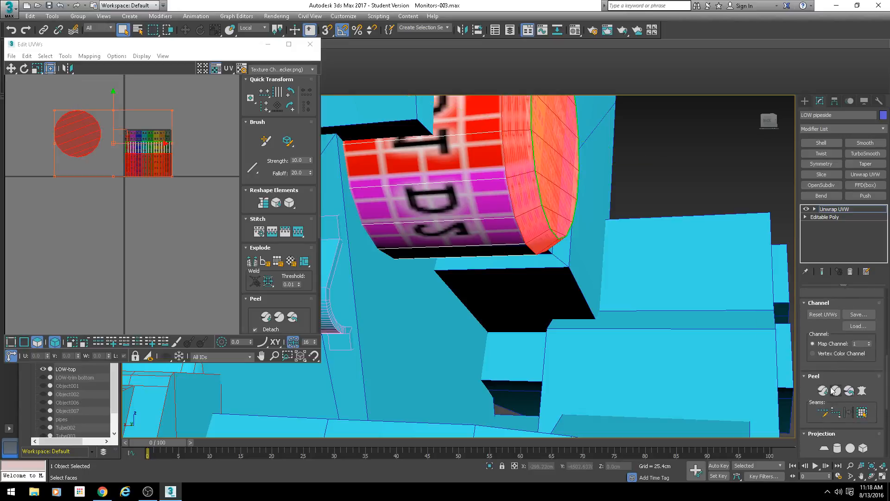
scroll(825, 398, down, 3)
click(826, 380)
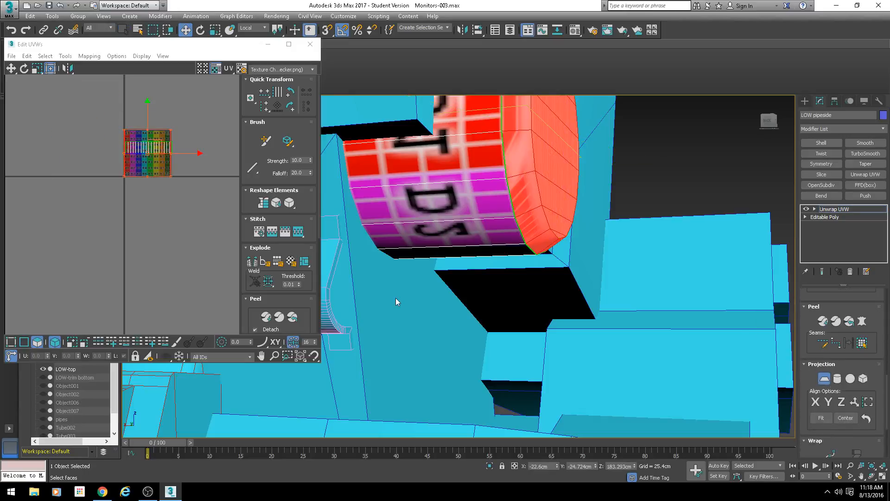
scroll(804, 378, down, 2)
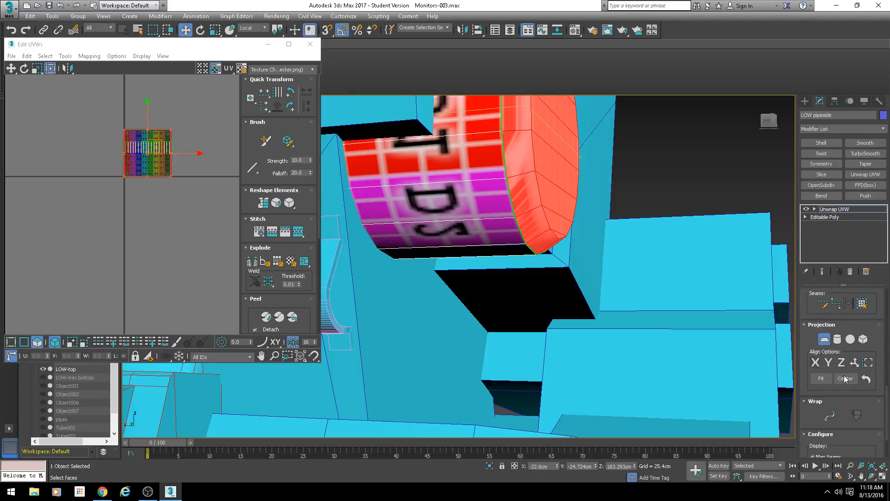
click(856, 364)
Exit the planar projection and relax the selected cap shells with Relax By Polygon Angles
middle_drag(118, 200, 133, 231)
scroll(146, 154, up, 3)
scroll(192, 193, up, 1)
middle_drag(187, 190, 134, 147)
click(819, 335)
drag(204, 118, 203, 123)
click(65, 56)
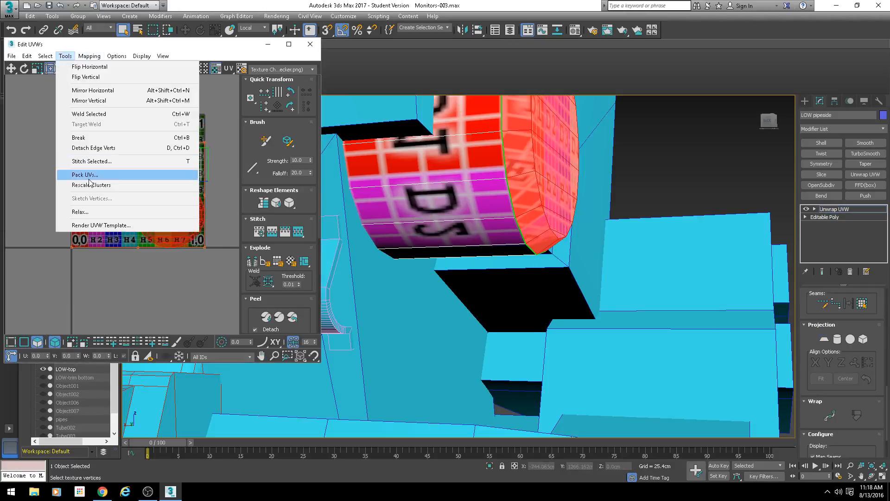
click(92, 212)
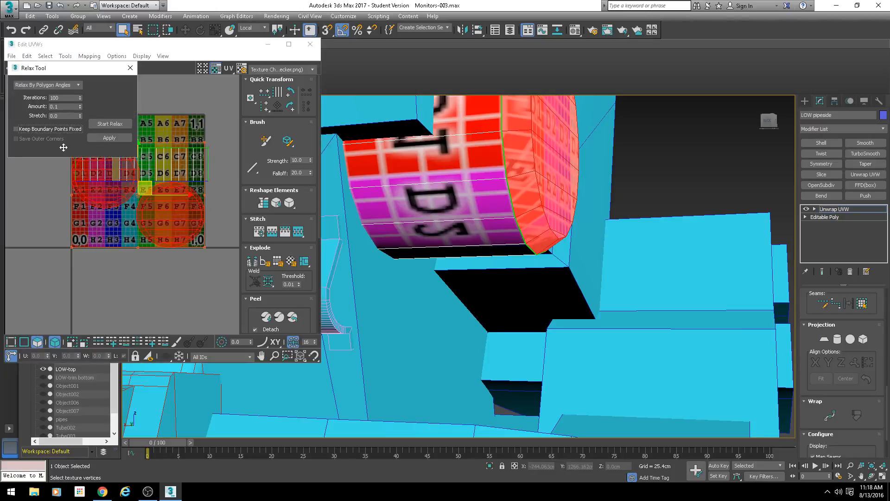
click(98, 138)
click(131, 68)
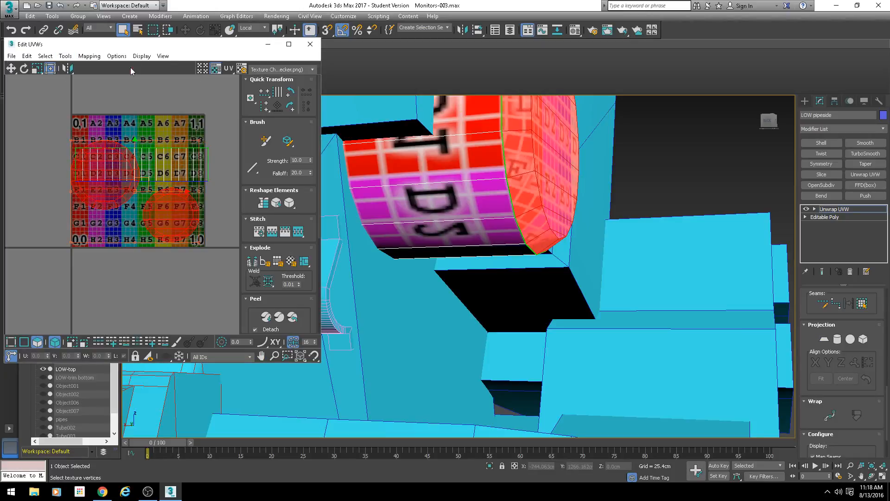
Move the round cap shells to the left of the UV tile and the cylinder side shell below it
scroll(169, 151, down, 4)
drag(169, 151, 41, 138)
drag(197, 145, 120, 172)
scroll(385, 190, down, 3)
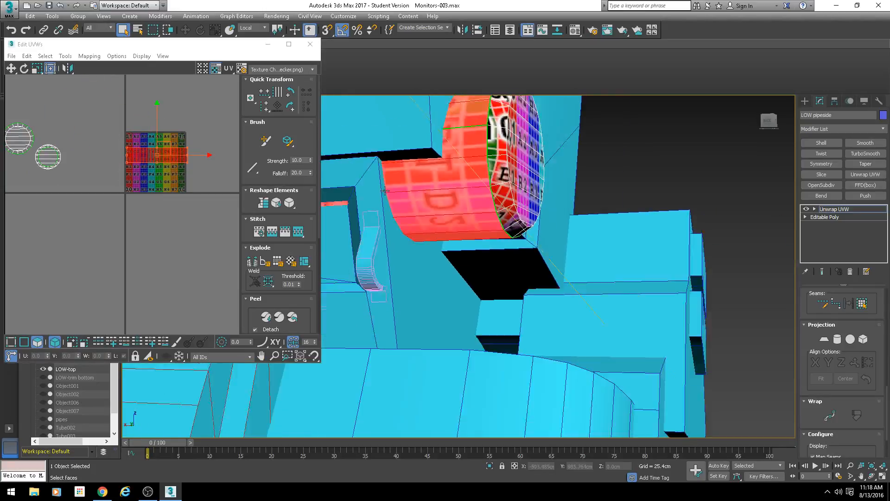
scroll(384, 191, down, 2)
drag(187, 162, 186, 228)
scroll(522, 216, down, 4)
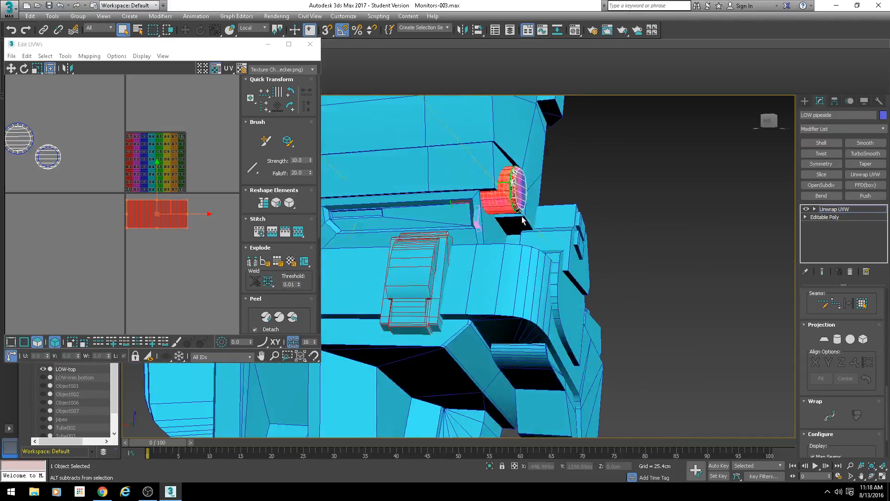
Convert the unwrapped LOW pipeside object to Editable Poly and hide it
alt+middle_drag(521, 216, 546, 232)
middle_drag(463, 213, 626, 208)
scroll(424, 194, up, 4)
alt+middle_drag(422, 192, 342, 176)
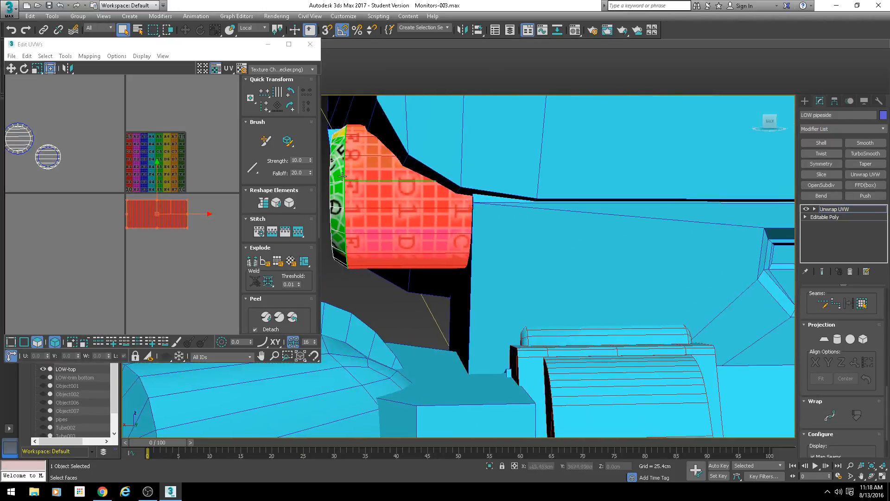
right_click(368, 168)
mouse_move(431, 263)
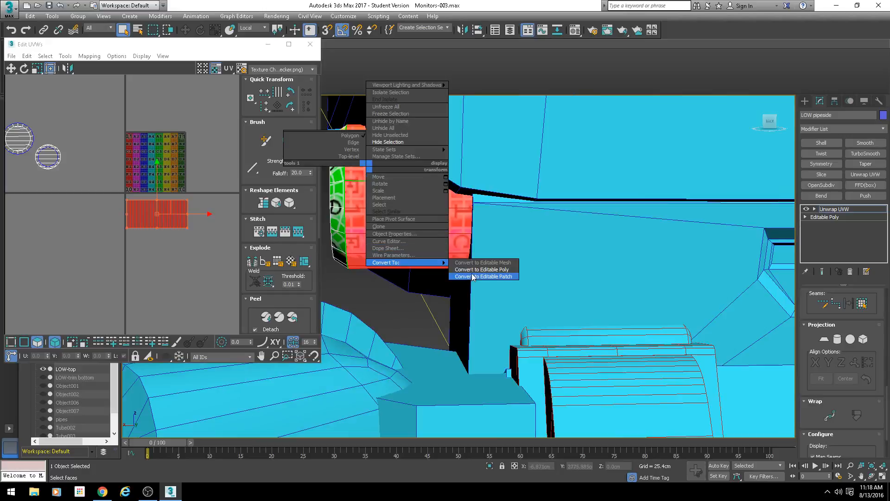
click(474, 272)
middle_drag(447, 242, 359, 202)
scroll(360, 203, down, 6)
right_click(359, 200)
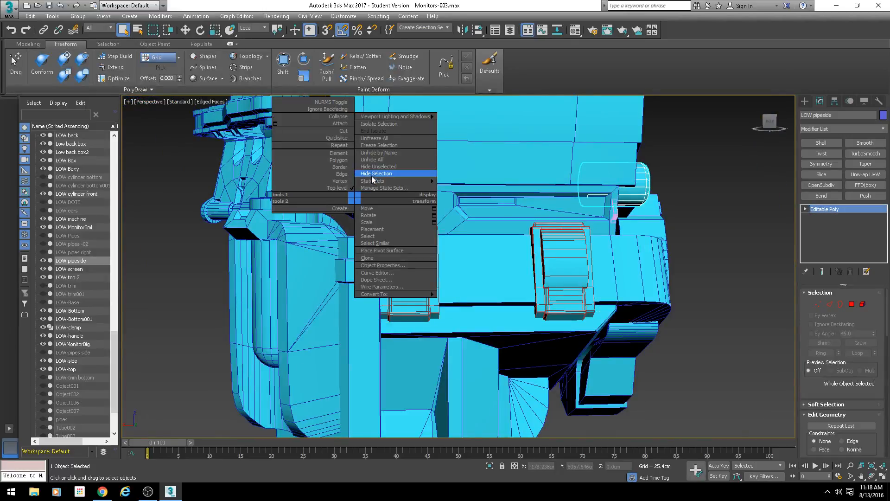
click(375, 176)
Examine the remaining visible parts around the lower monitor body to choose the next one to unwrap
click(466, 217)
alt+middle_drag(466, 217, 433, 213)
scroll(560, 172, up, 4)
scroll(395, 187, down, 3)
scroll(433, 213, down, 5)
scroll(367, 220, up, 4)
alt+middle_drag(324, 208, 413, 232)
scroll(412, 232, down, 4)
alt+middle_drag(231, 223, 350, 205)
scroll(350, 205, up, 4)
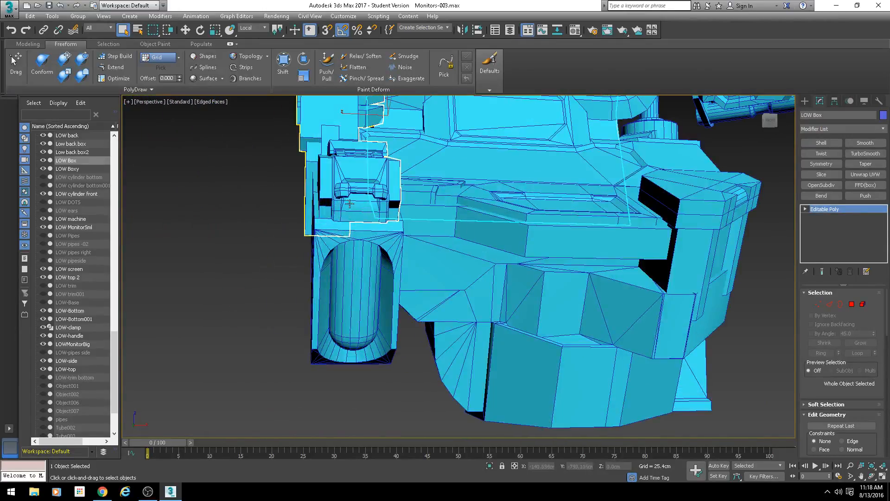
click(345, 191)
middle_drag(424, 286, 383, 232)
scroll(382, 231, down, 2)
Select the LOW-Bottom object and add an Unwrap UVW modifier to it
click(350, 250)
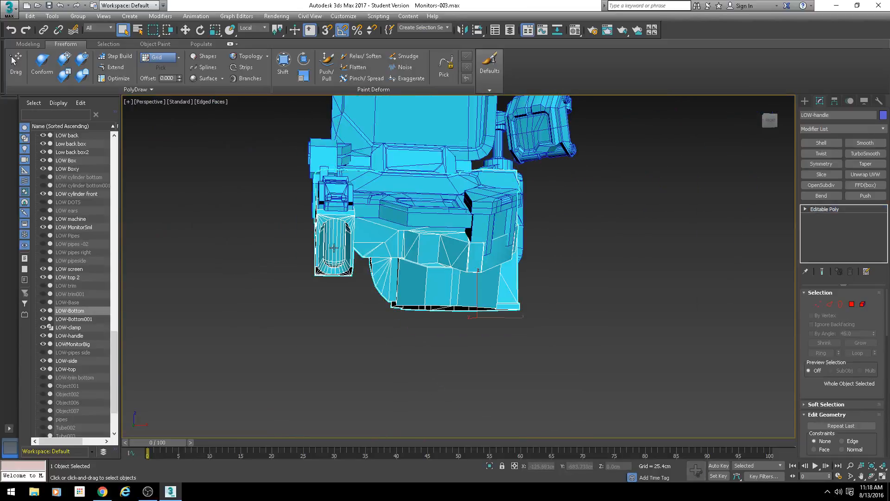
scroll(349, 250, up, 2)
alt+middle_drag(351, 256, 478, 278)
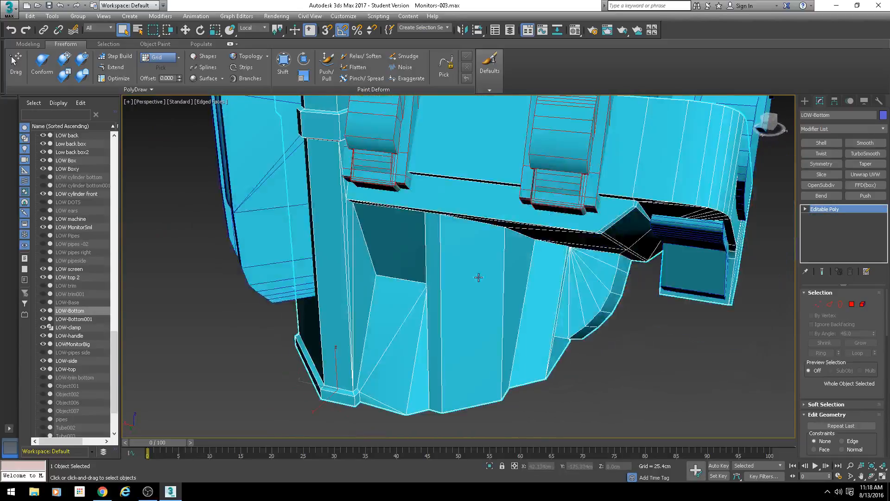
scroll(469, 200, down, 5)
alt+middle_drag(469, 200, 468, 254)
key(ctrl+z)
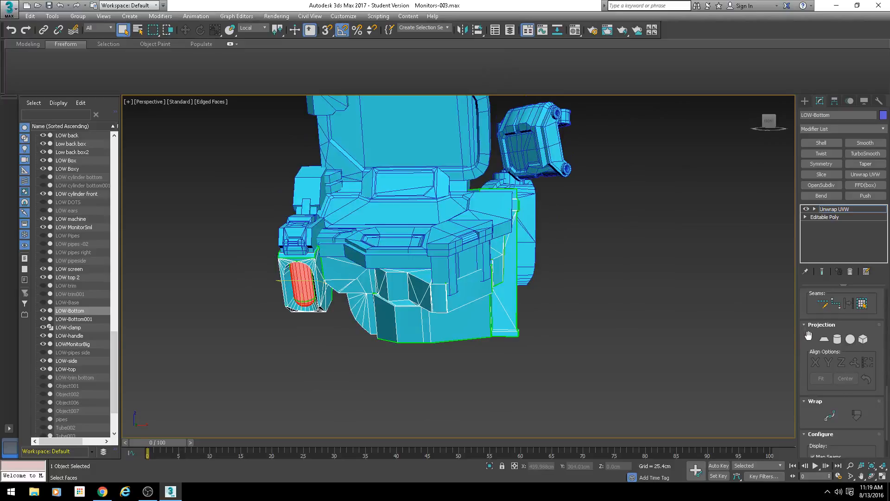
Open the UV editor for LOW-Bottom and clear the face selection to view its whole UV layout
scroll(808, 335, down, 3)
scroll(844, 368, up, 3)
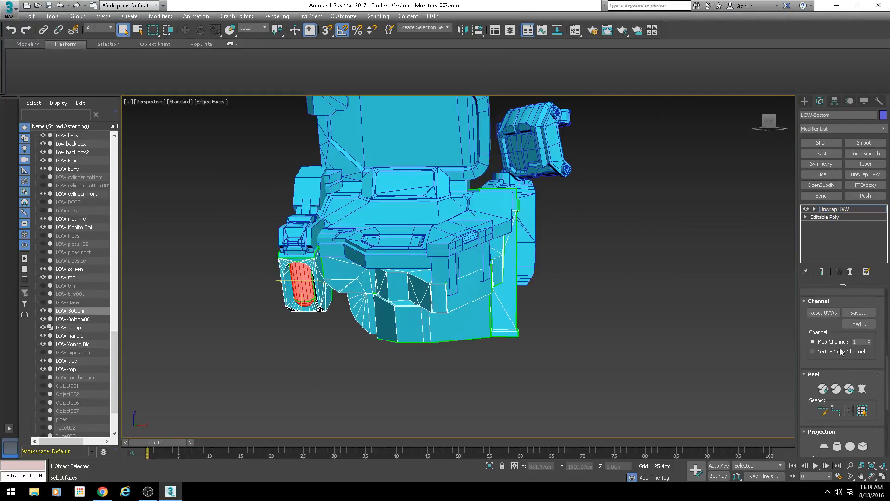
scroll(839, 346, up, 2)
click(837, 316)
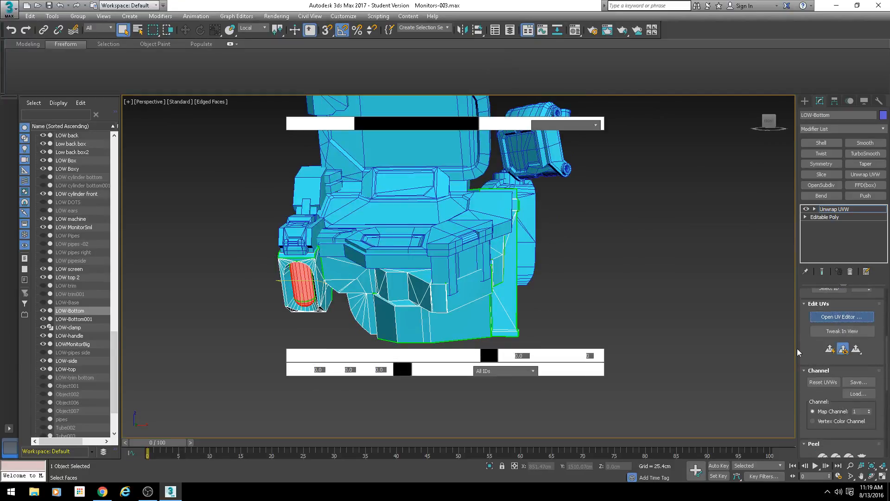
scroll(189, 188, down, 5)
click(211, 135)
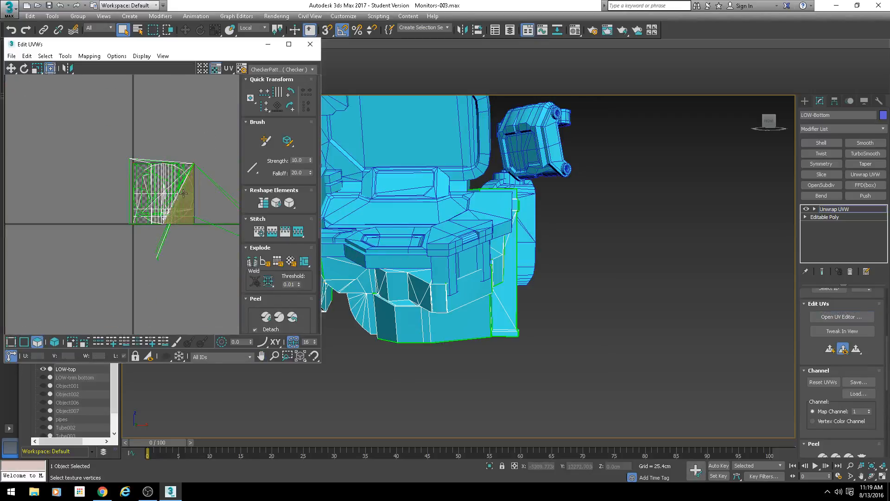
scroll(177, 191, down, 3)
scroll(176, 191, up, 5)
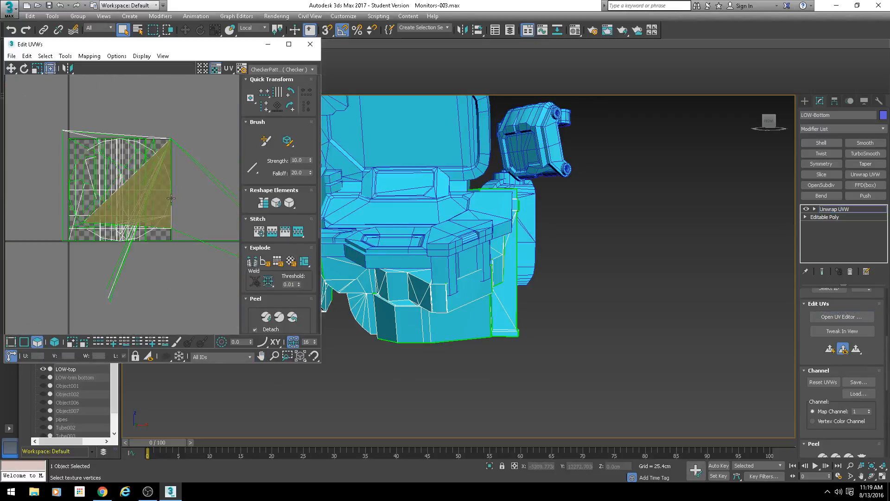
scroll(171, 239, down, 1)
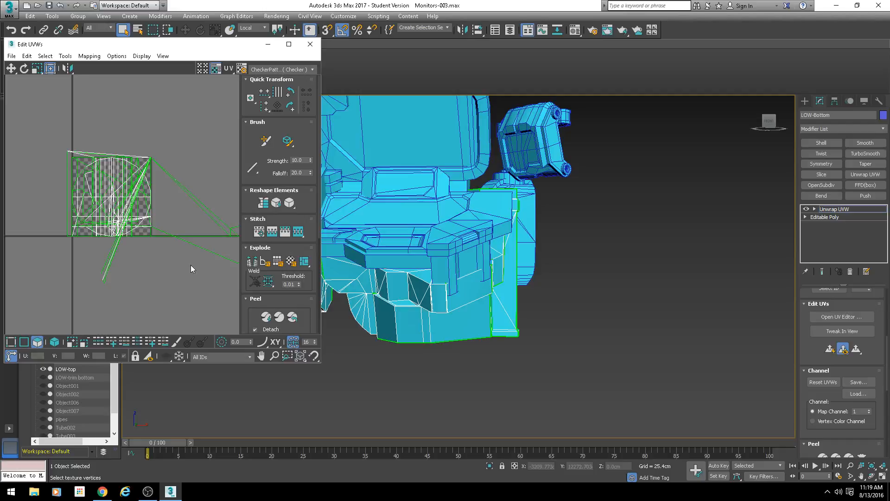
middle_drag(190, 265, 183, 237)
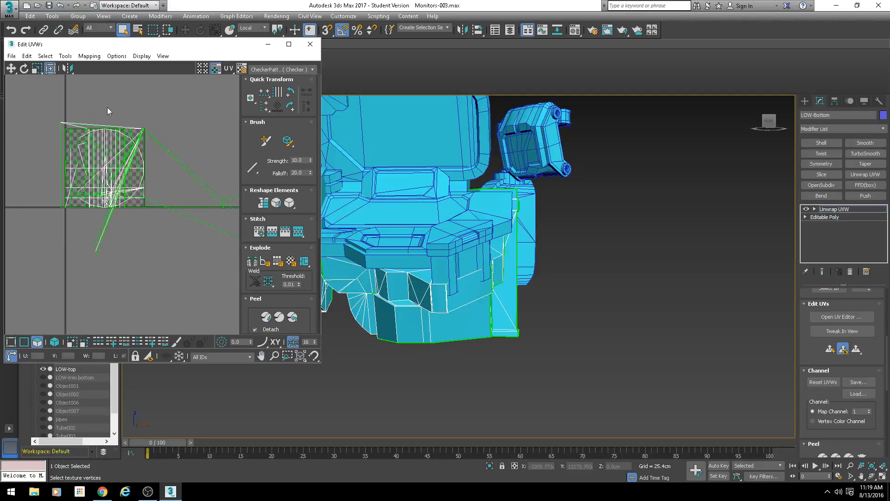
middle_drag(141, 118, 141, 122)
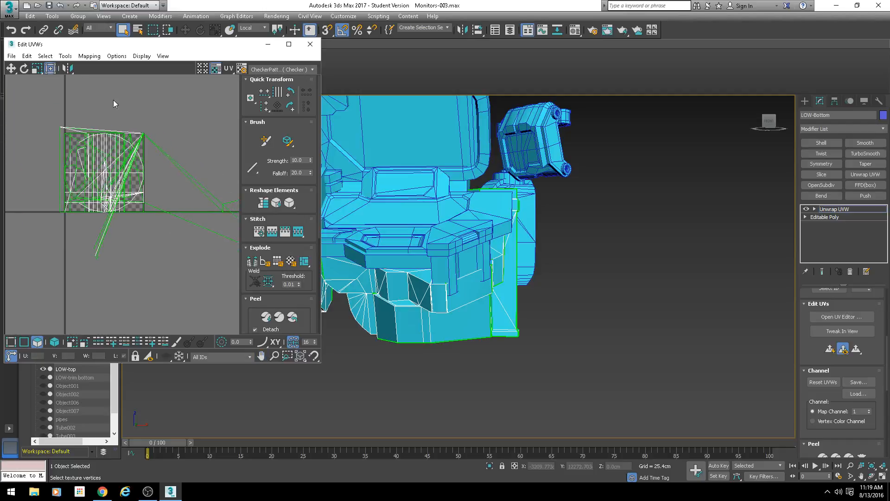
Flatten-map all of LOW-Bottom's UVs with a polygon angle threshold of 45 and 0.001 spacing, and enlarge the UV editor window
click(90, 56)
click(95, 66)
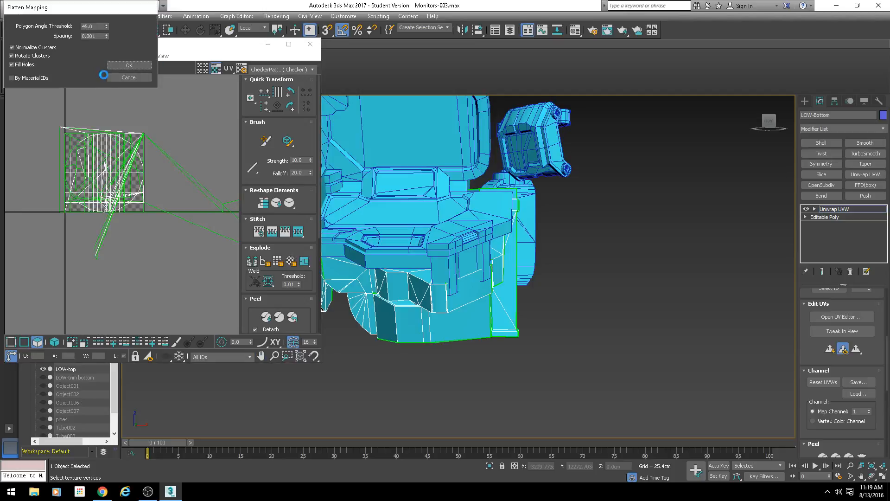
scroll(127, 153, up, 4)
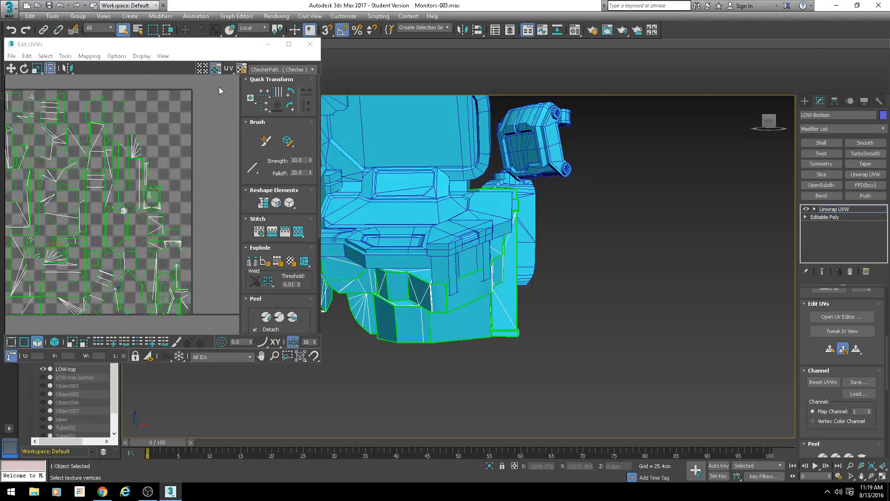
scroll(159, 179, down, 4)
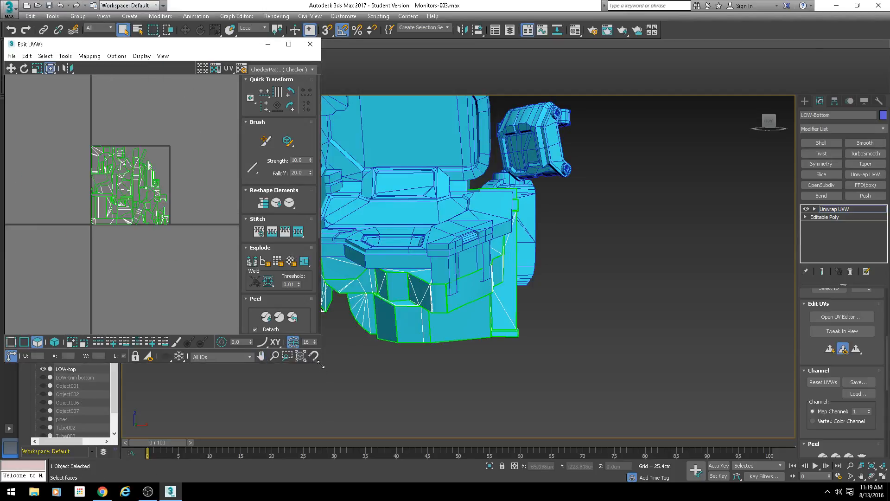
drag(321, 364, 393, 416)
Enable selection by element and select the whole rounded capsule piece inside the side slot of LOW-Bottom
middle_drag(477, 319, 622, 310)
scroll(456, 310, up, 3)
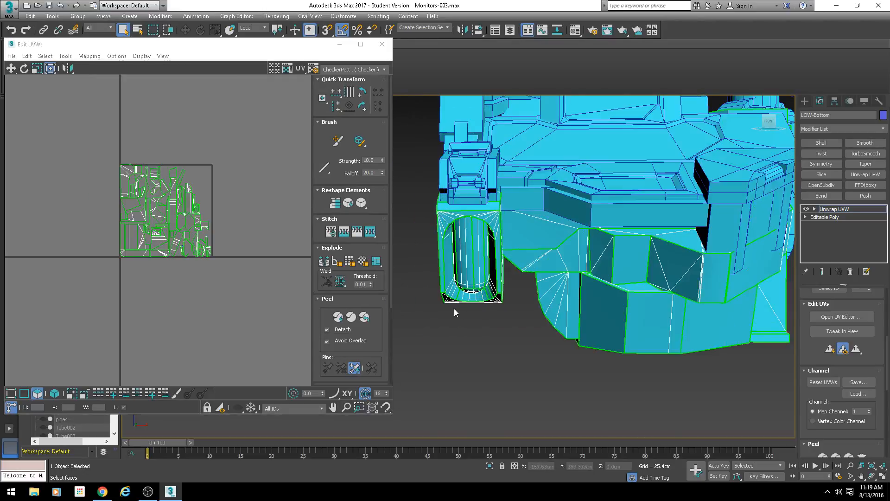
alt+middle_drag(454, 312, 491, 304)
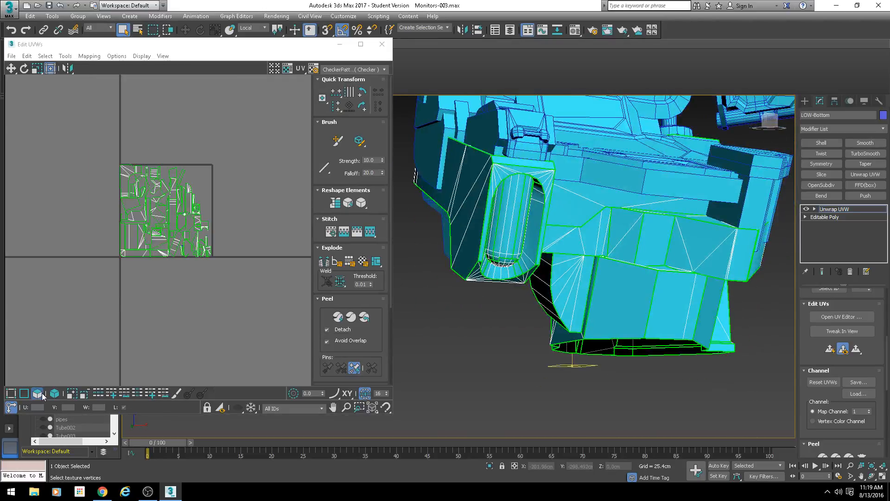
click(512, 228)
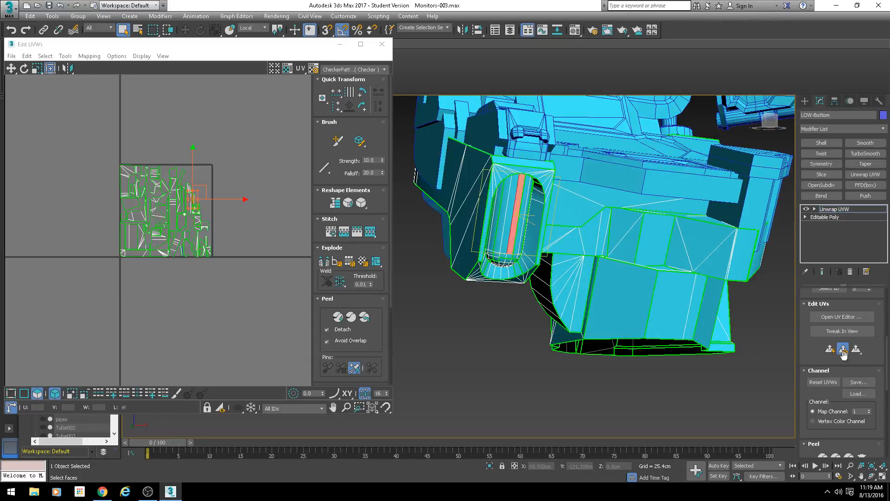
scroll(802, 342, up, 5)
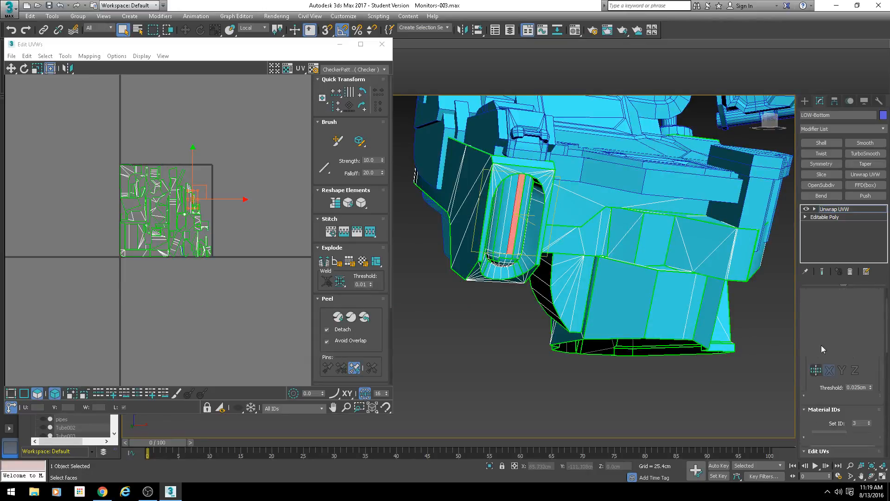
alt+middle_drag(552, 248, 521, 281)
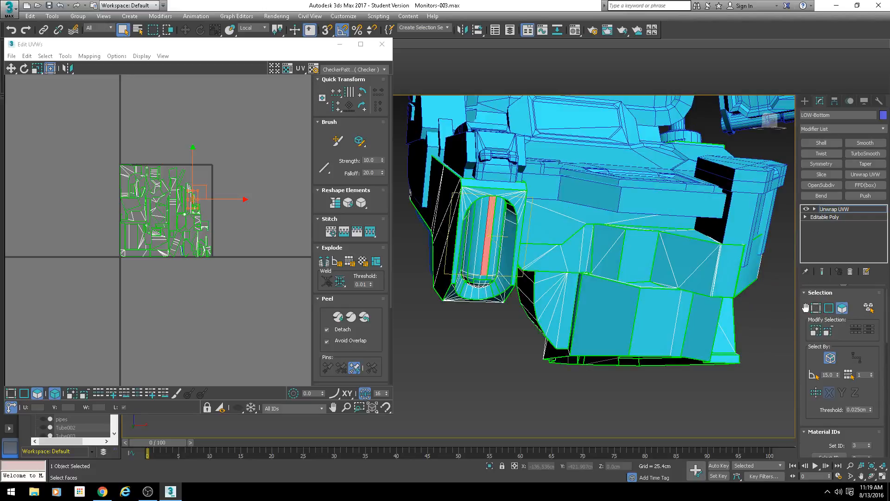
click(869, 309)
click(480, 248)
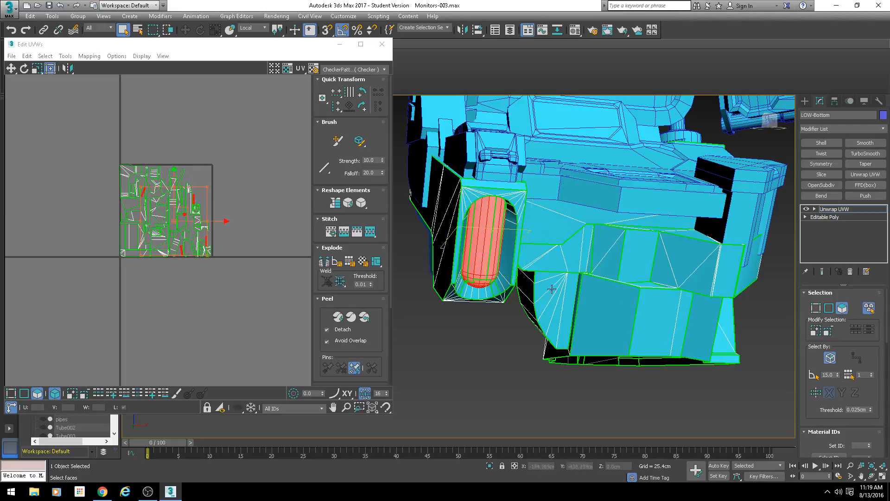
Move the capsule's UV islands above the UV tile and select the main body element to check the separation
scroll(280, 244, down, 3)
scroll(250, 245, up, 5)
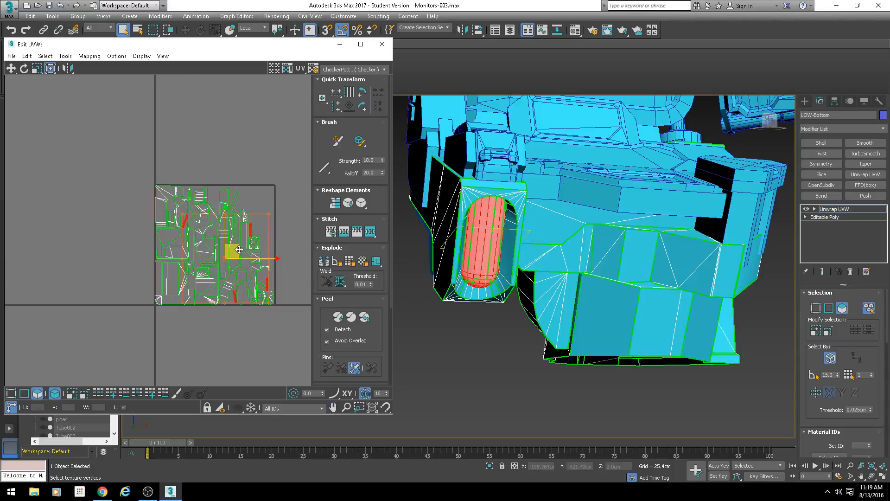
drag(239, 250, 231, 110)
click(463, 204)
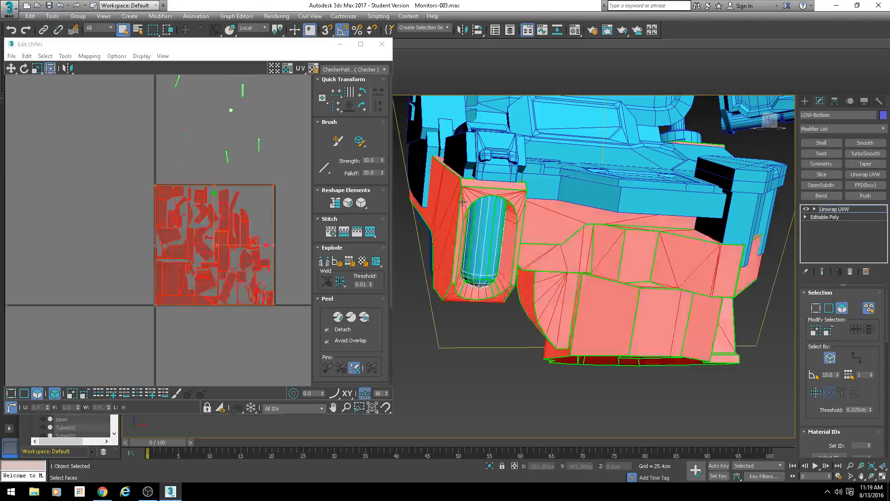
scroll(345, 254, down, 3)
scroll(550, 242, down, 4)
alt+middle_drag(538, 260, 566, 252)
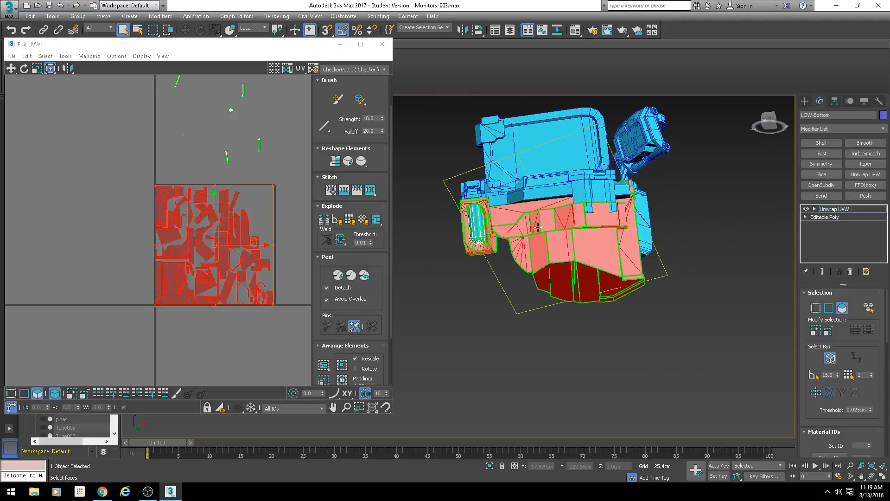
Gather the capsule's scattered UV islands into a tight group above the UV tile
middle_drag(253, 171, 239, 203)
scroll(215, 174, up, 1)
click(215, 194)
scroll(223, 188, up, 2)
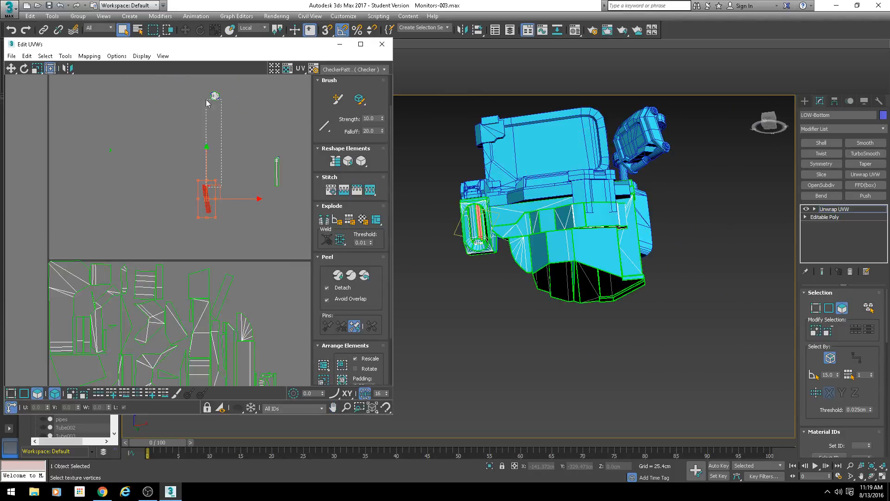
drag(207, 102, 208, 101)
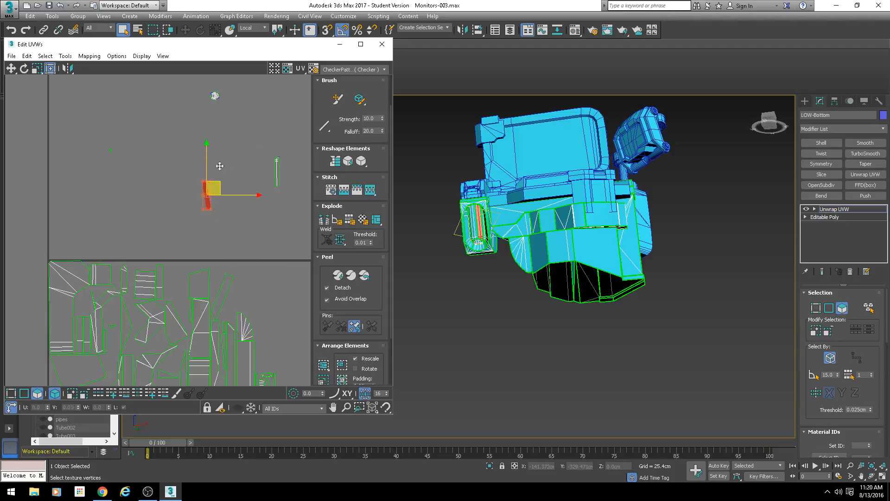
drag(221, 184, 232, 111)
middle_drag(246, 155, 229, 198)
drag(286, 180, 236, 134)
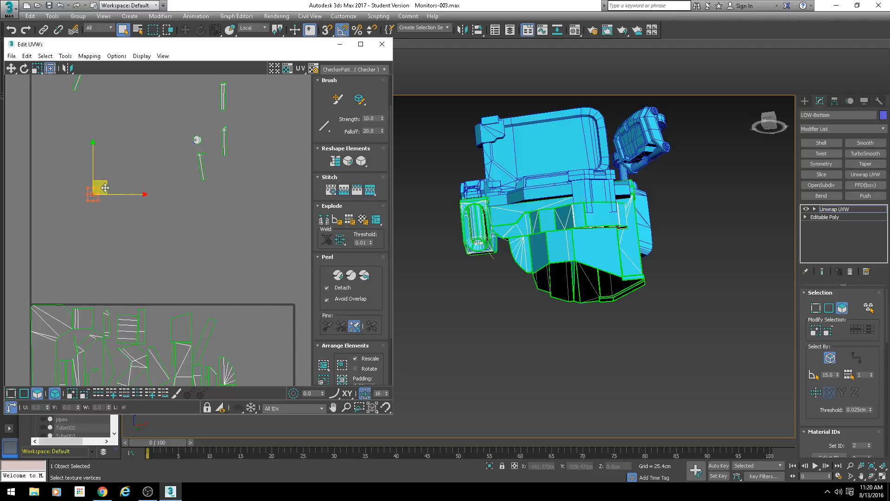
drag(105, 187, 214, 112)
scroll(166, 120, down, 3)
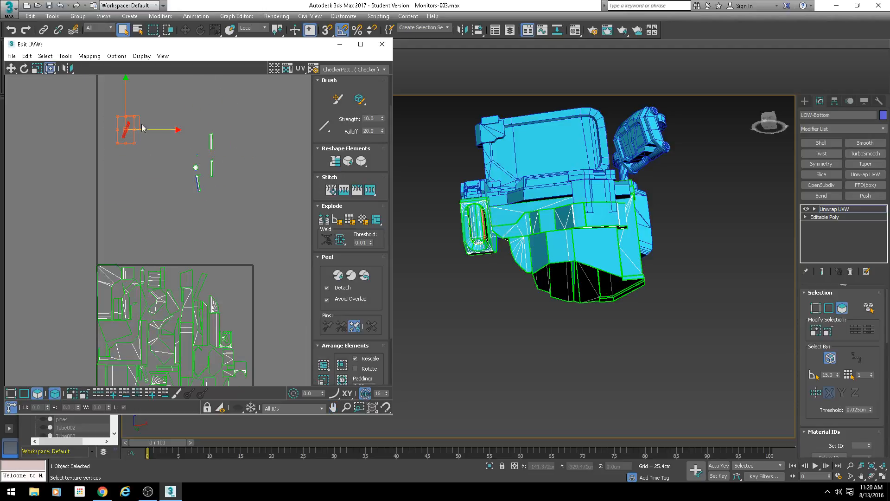
drag(139, 123, 232, 158)
middle_drag(173, 239, 193, 153)
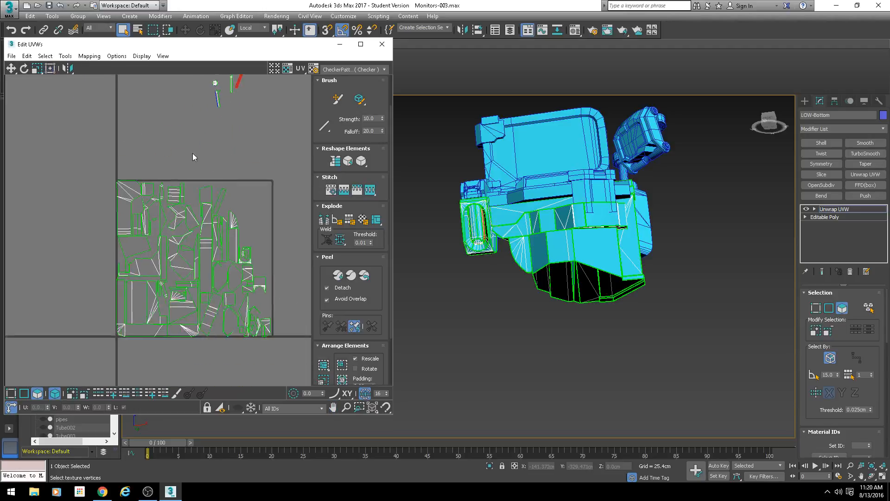
Select the main body's UV islands and then the capsule's to examine which faces each group covers
scroll(193, 153, down, 3)
drag(258, 165, 118, 274)
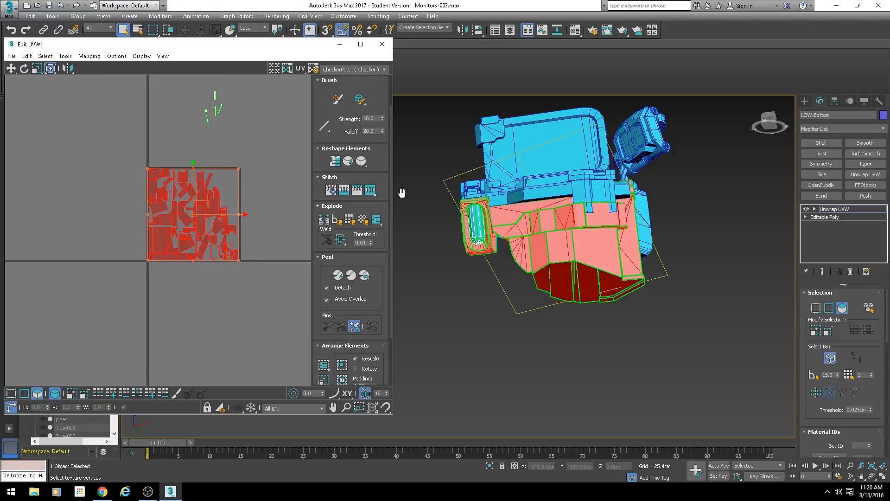
alt+middle_drag(590, 274, 570, 271)
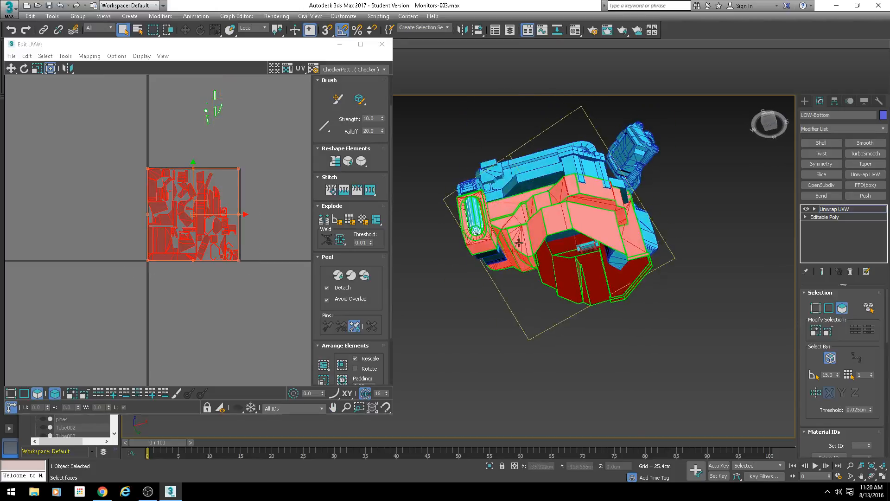
scroll(557, 269, up, 5)
scroll(244, 106, up, 5)
middle_drag(243, 106, 244, 163)
drag(219, 105, 131, 205)
scroll(167, 159, up, 3)
scroll(201, 160, up, 3)
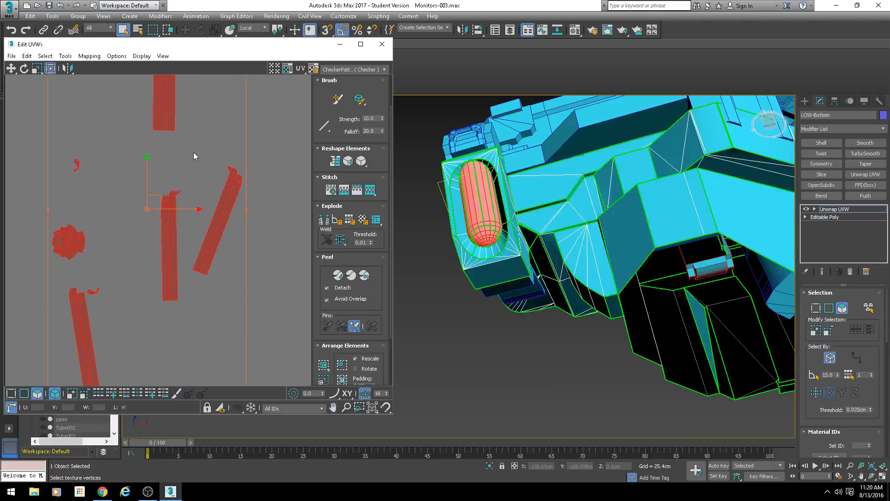
scroll(193, 153, down, 3)
middle_drag(178, 174, 160, 165)
scroll(161, 164, down, 1)
scroll(575, 246, down, 3)
Convert the unwrapped LOW-Bottom object to Editable Poly
alt+middle_drag(575, 245, 596, 279)
right_click(565, 228)
mouse_move(602, 322)
click(668, 327)
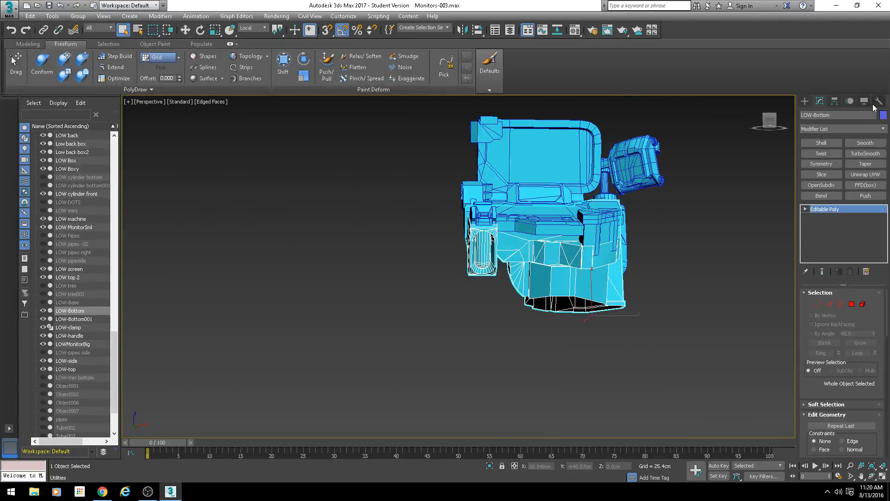
Reset the XForm of LOW-Bottom and collapse the object back to Editable Poly
click(877, 102)
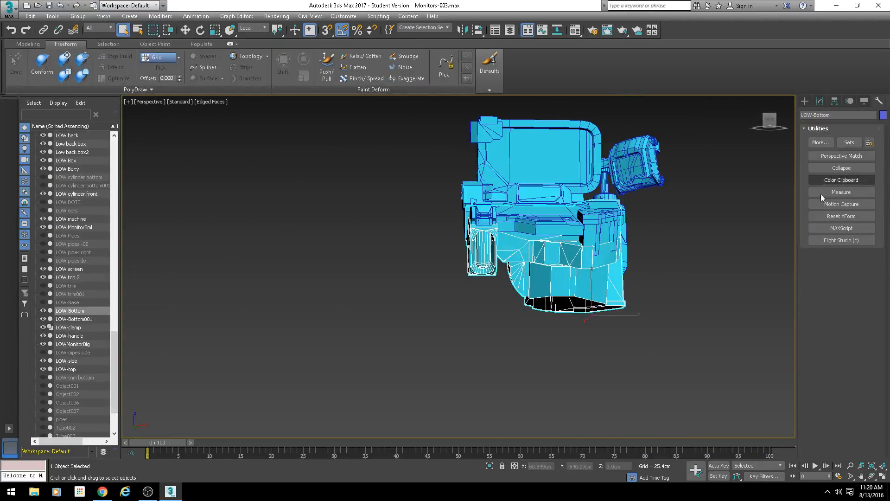
click(842, 216)
click(829, 272)
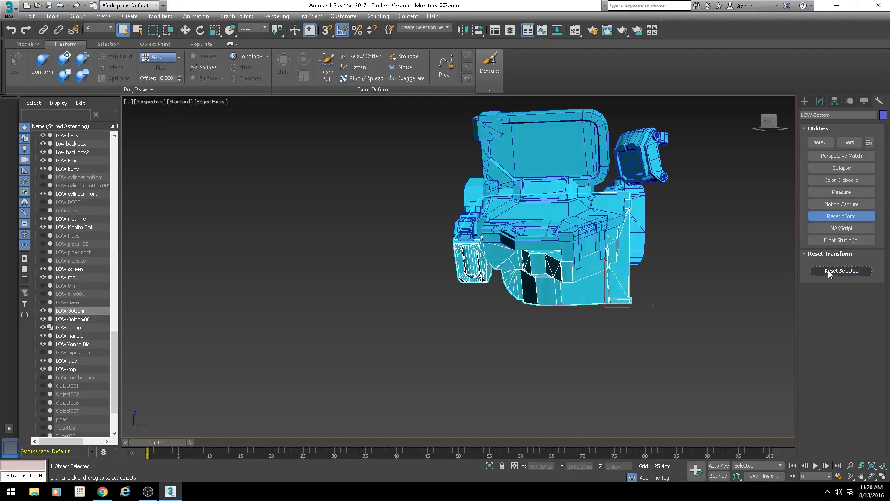
right_click(549, 216)
click(666, 334)
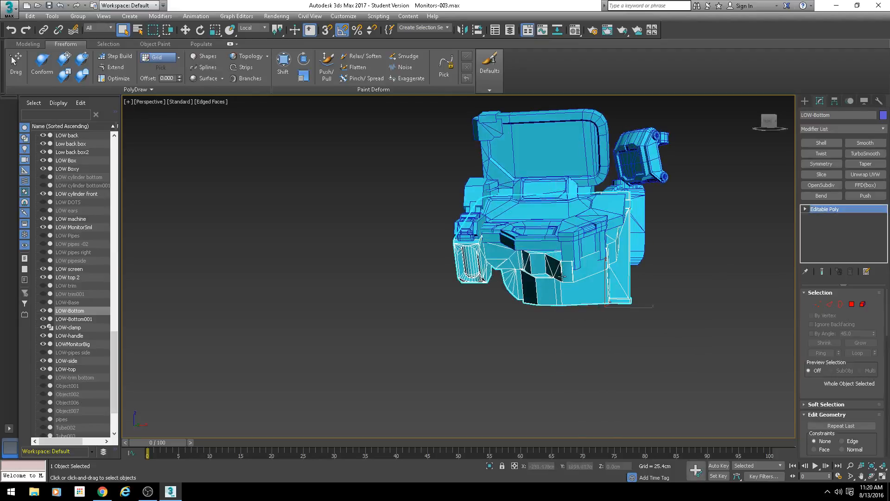
Examine LOW-Bottom's underside, open edges and ledges from several angles for problem geometry
scroll(561, 277, up, 4)
alt+middle_drag(561, 276, 524, 225)
scroll(600, 234, down, 2)
alt+middle_drag(600, 234, 567, 196)
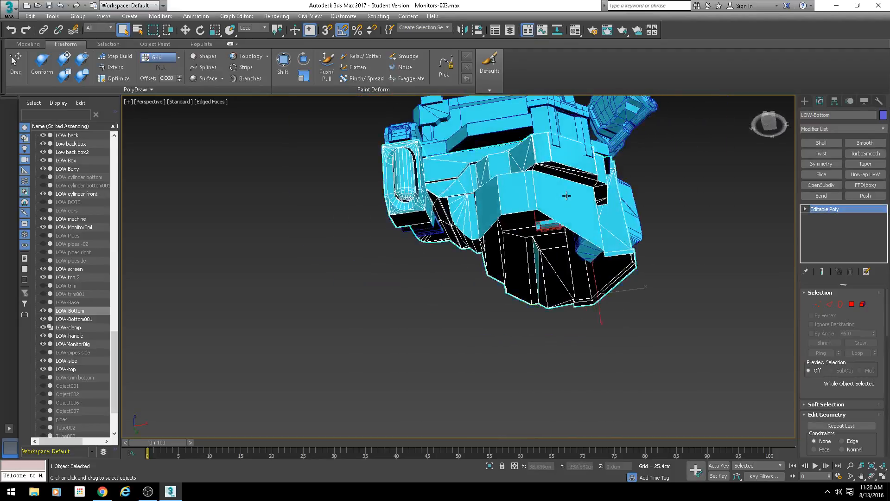
scroll(567, 196, up, 8)
scroll(463, 215, up, 2)
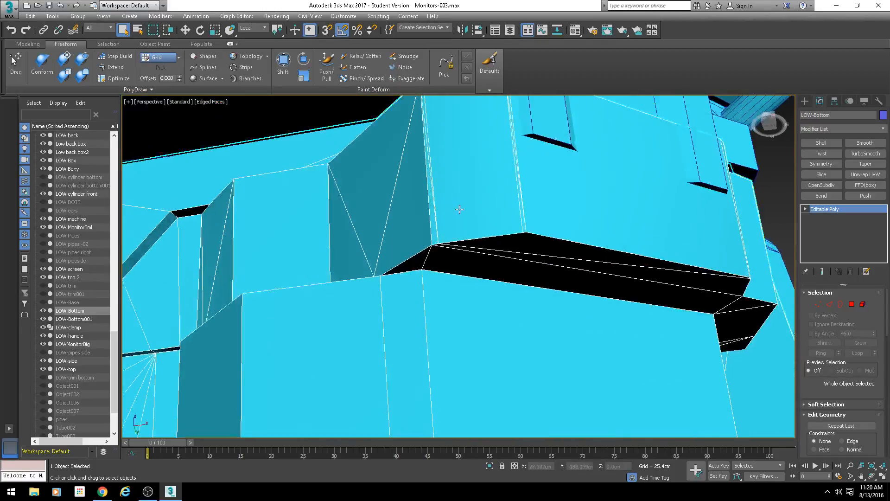
alt+middle_drag(459, 209, 492, 229)
scroll(491, 229, down, 2)
middle_drag(503, 292, 430, 256)
scroll(431, 228, down, 5)
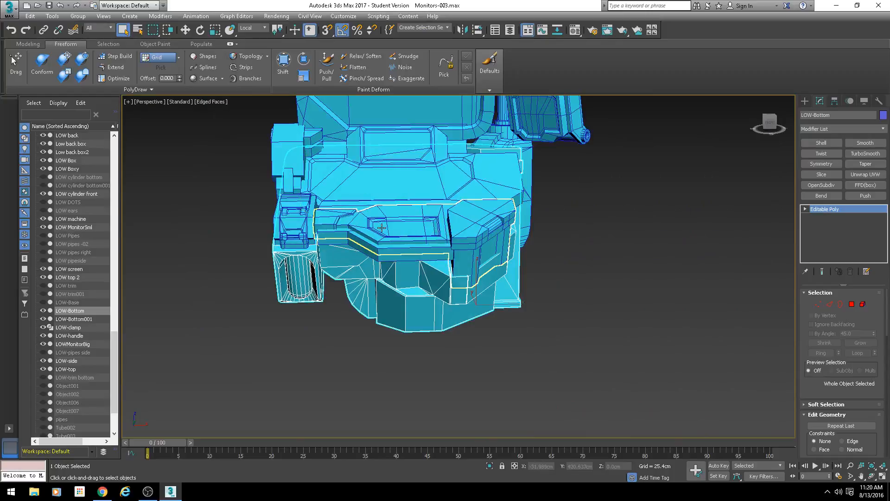
scroll(381, 227, down, 4)
scroll(377, 234, up, 5)
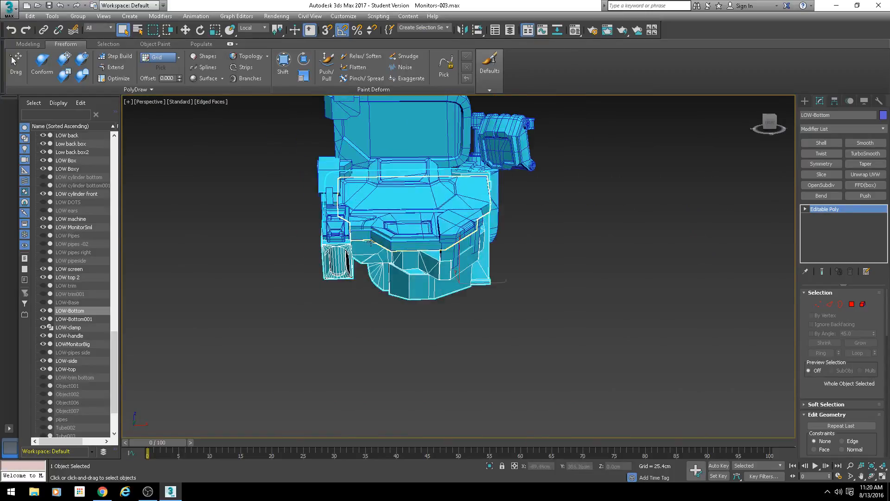
scroll(627, 200, down, 5)
alt+middle_drag(479, 259, 468, 199)
scroll(488, 219, up, 5)
alt+middle_drag(509, 241, 493, 224)
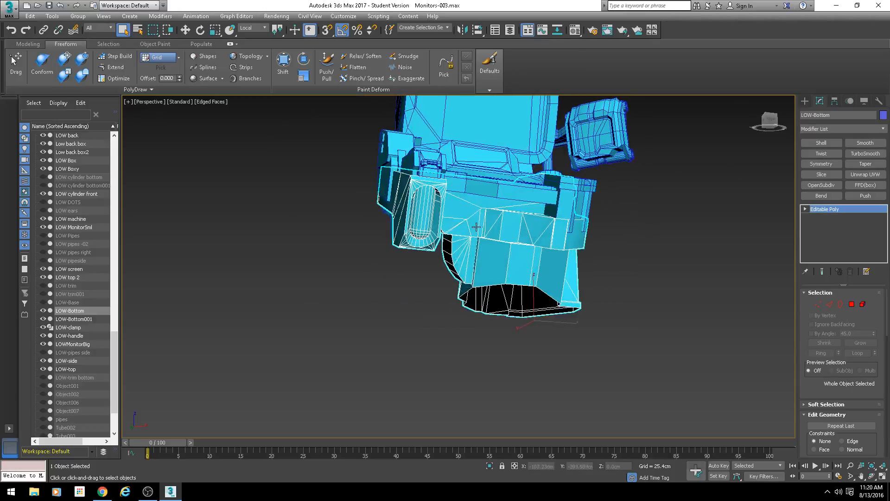
Add a new Unwrap UVW modifier to LOW-Bottom and open its UV editor
click(865, 175)
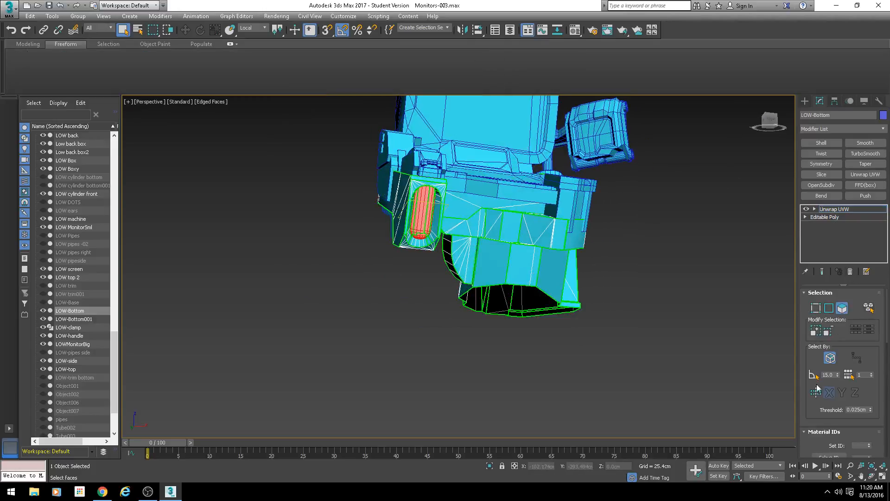
scroll(817, 389, down, 3)
click(821, 416)
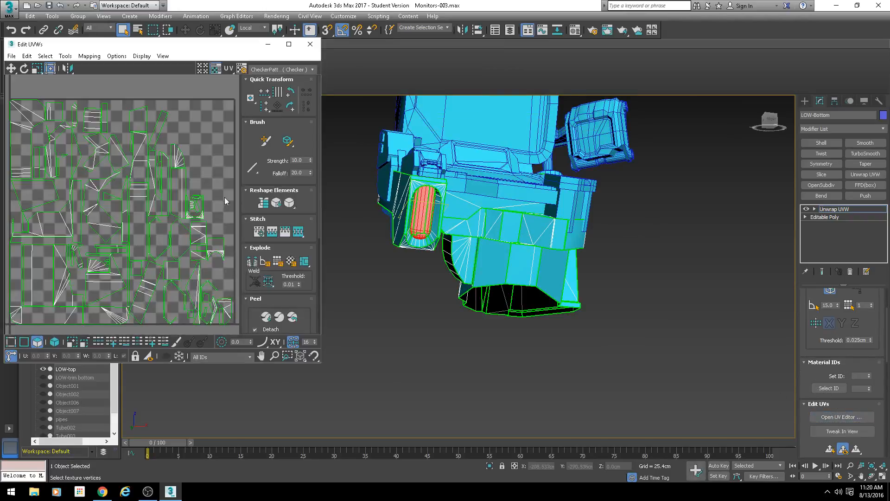
Move all of the main body's UV islands out of the UV tile, diagonally below its lower-left corner
scroll(164, 186, down, 8)
drag(179, 167, 116, 227)
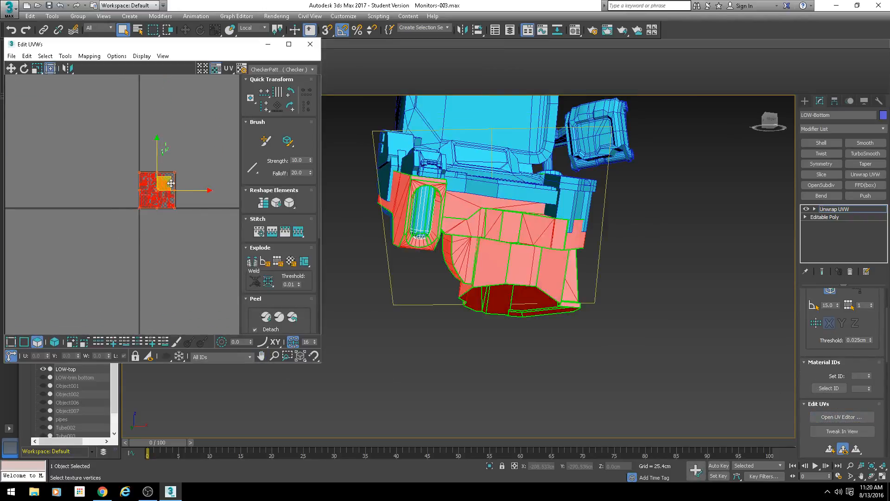
drag(170, 183, 128, 225)
Flatten-map only the capsule's UV islands and move the resulting layout above the UV tile
drag(182, 125, 138, 174)
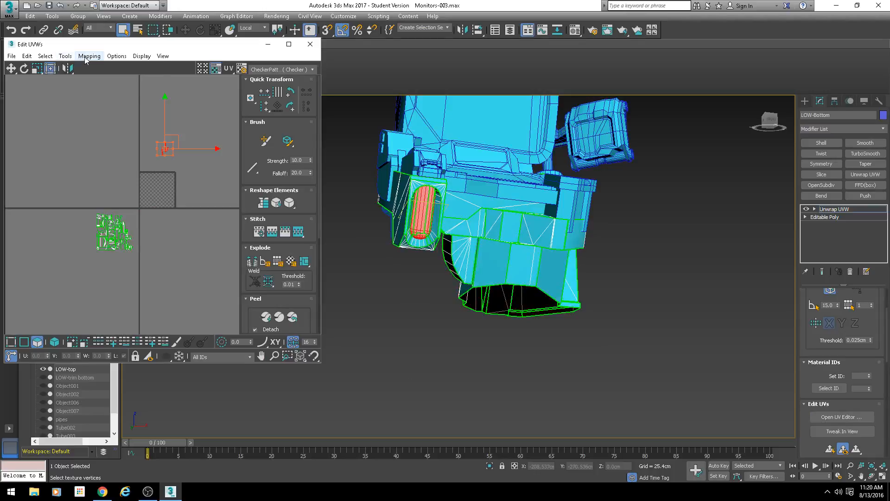
click(84, 58)
click(86, 67)
key(Return)
scroll(163, 159, up, 4)
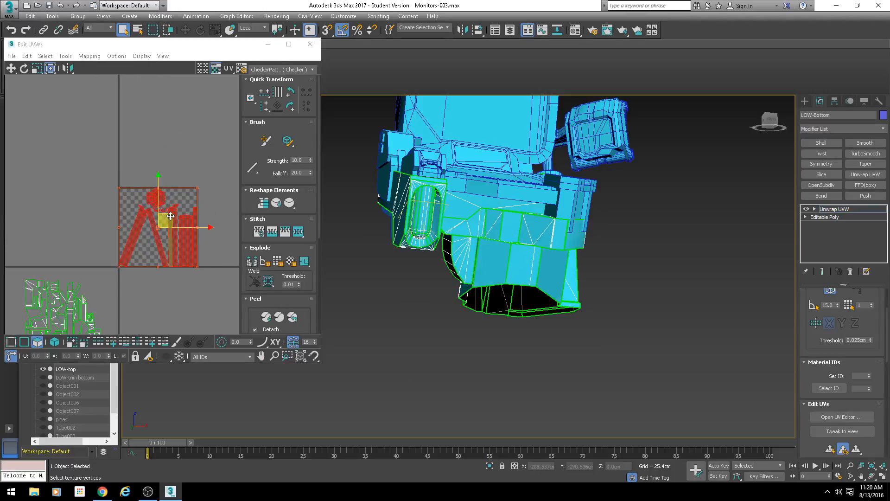
drag(171, 216, 165, 109)
alt+middle_drag(353, 204, 365, 193)
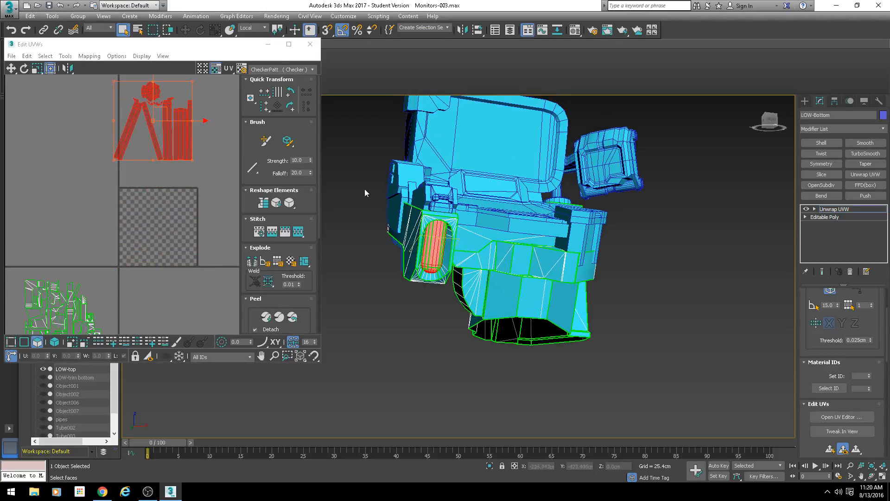
Pull the capsule's front strips away from its other UV islands and rotate them by 180 degrees
scroll(129, 145, up, 4)
scroll(444, 239, up, 4)
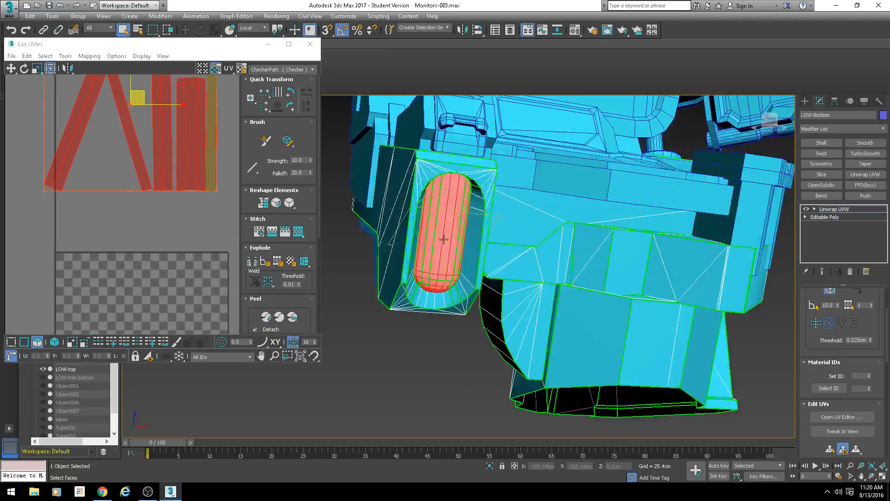
click(444, 239)
middle_drag(108, 188, 51, 235)
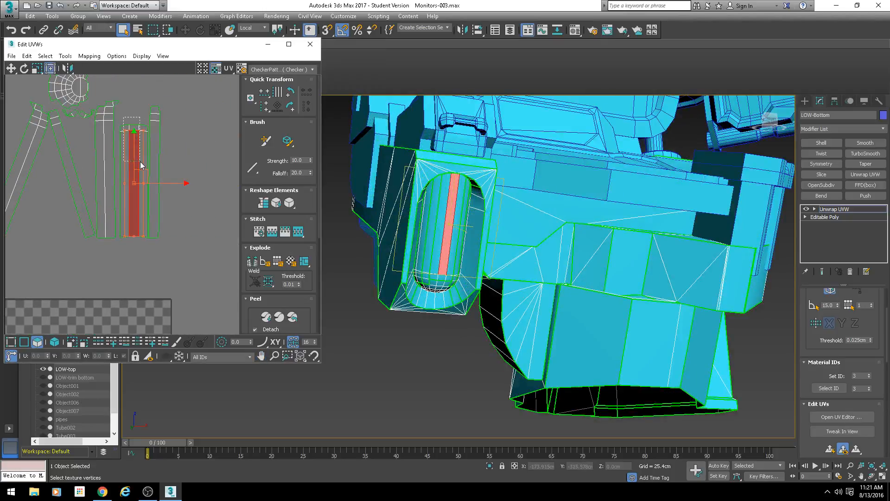
drag(140, 163, 143, 164)
middle_drag(168, 168, 119, 148)
drag(99, 153, 169, 159)
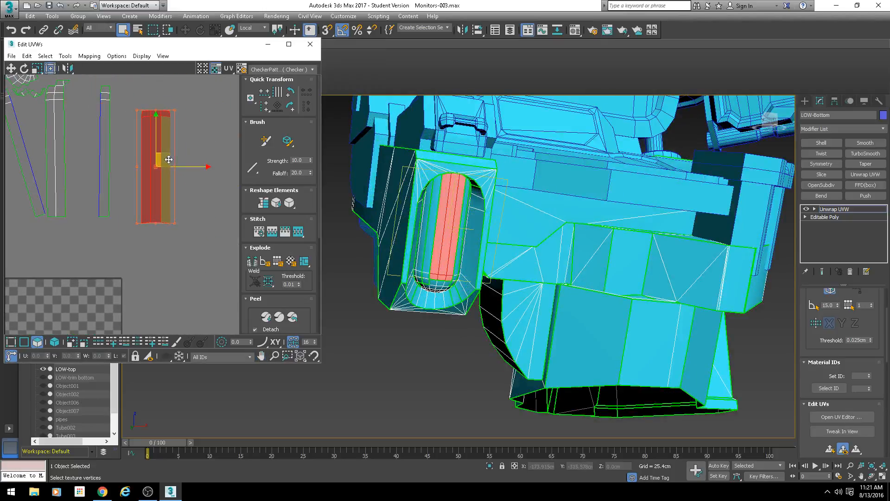
click(292, 105)
click(292, 106)
middle_drag(177, 156, 156, 167)
scroll(156, 168, down, 3)
drag(157, 170, 171, 171)
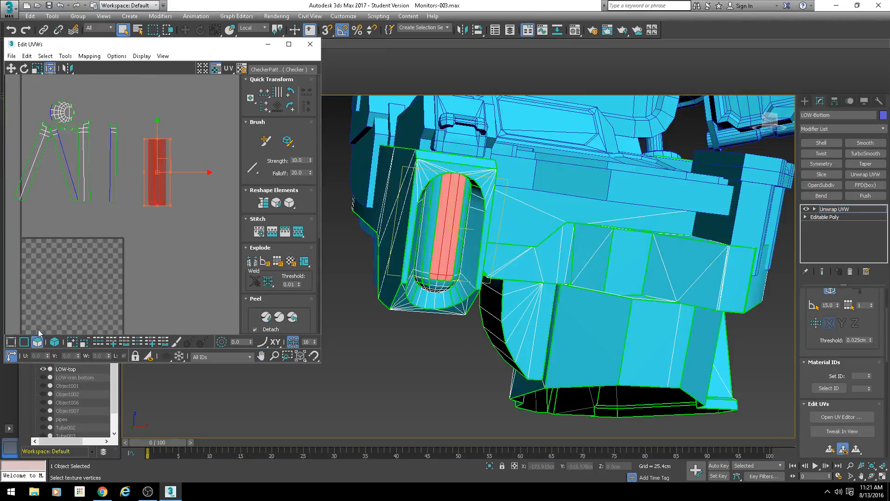
Stitch the remaining long capsule strips onto both sides of the front strips, with clusters aligned and scaled and bias 0.0
click(28, 342)
click(164, 170)
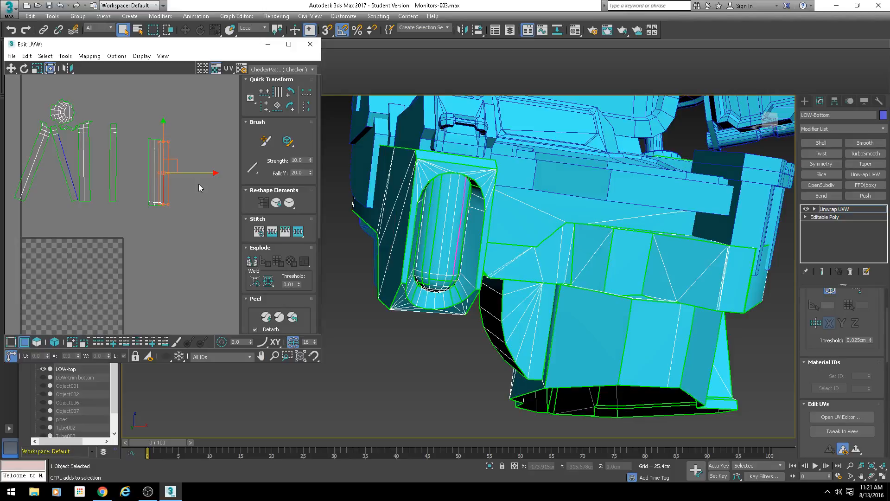
middle_drag(176, 204, 175, 207)
key(s)
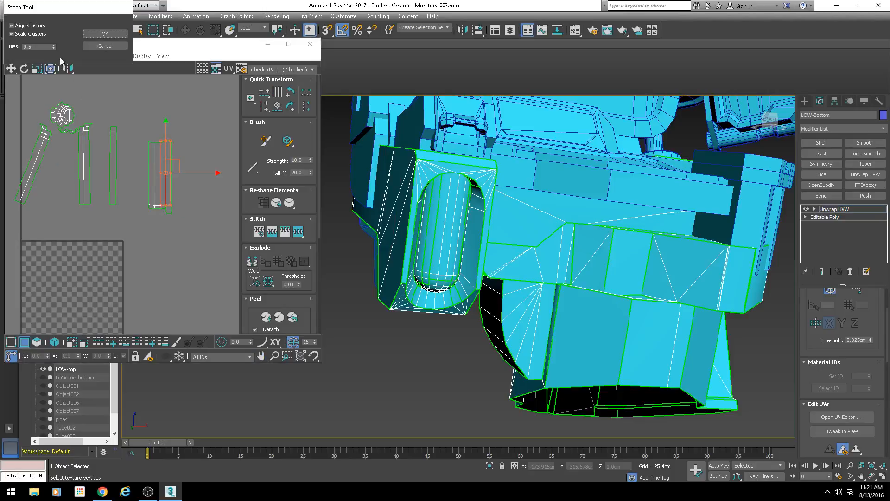
click(105, 34)
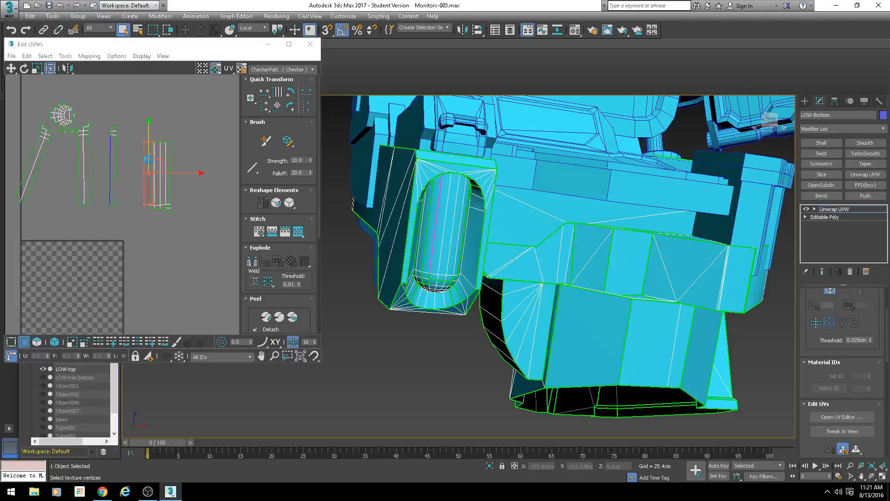
click(143, 165)
key(s)
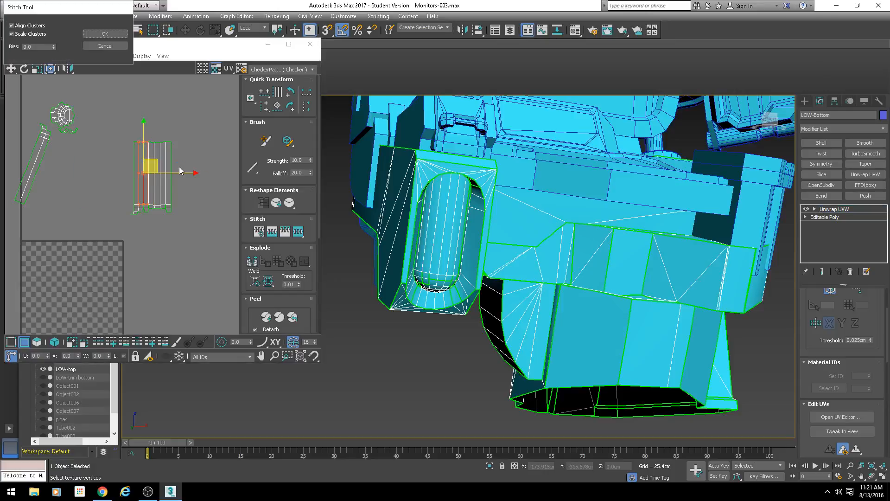
key(Return)
click(171, 163)
key(s)
key(Return)
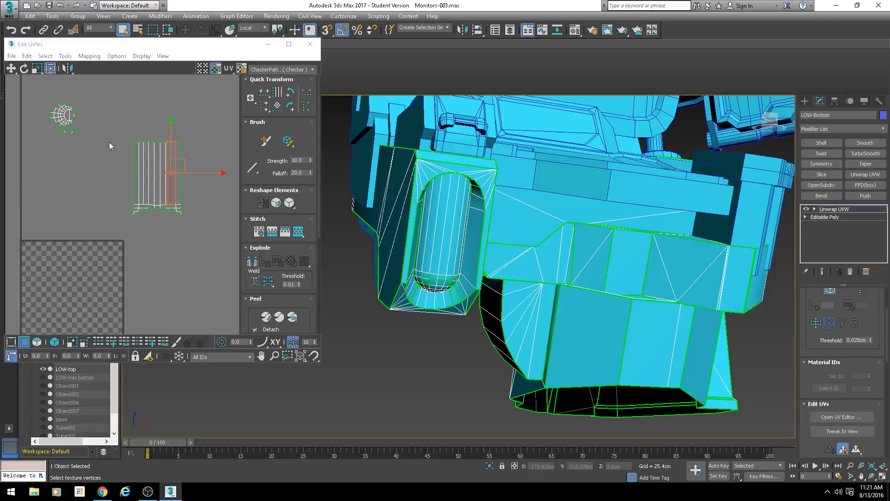
Select all of the capsule's UV elements and planar-map them with the projection best-aligned to the capsule faces
scroll(152, 205, down, 4)
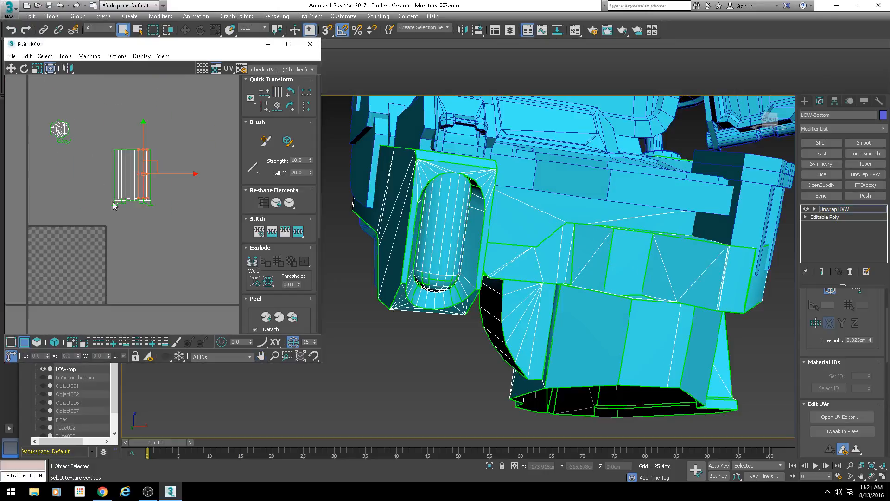
click(36, 342)
click(54, 342)
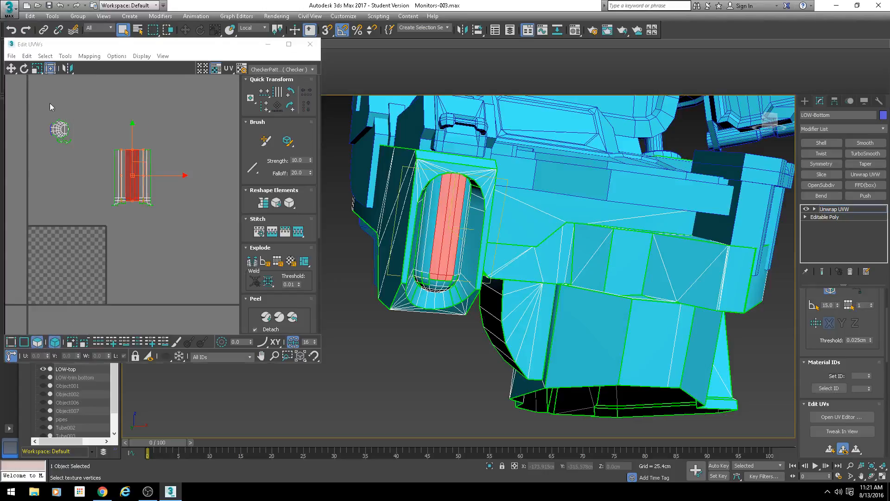
click(60, 130)
ctrl+click(146, 194)
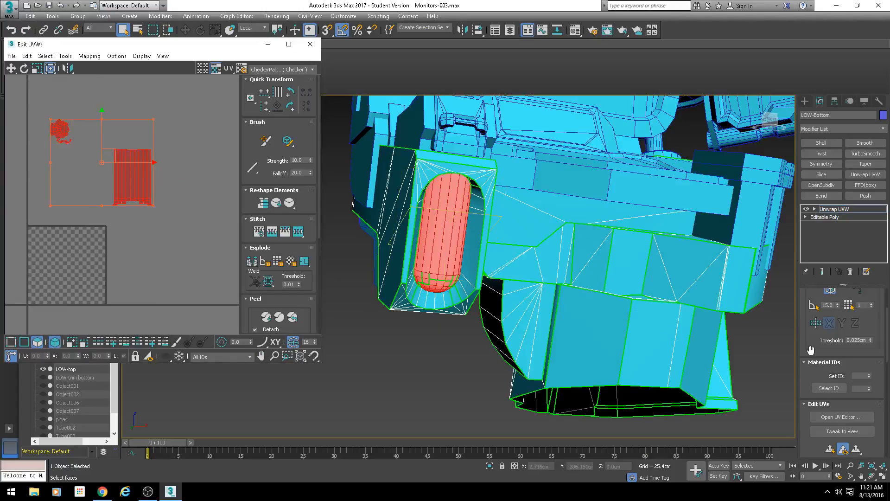
scroll(816, 362, down, 5)
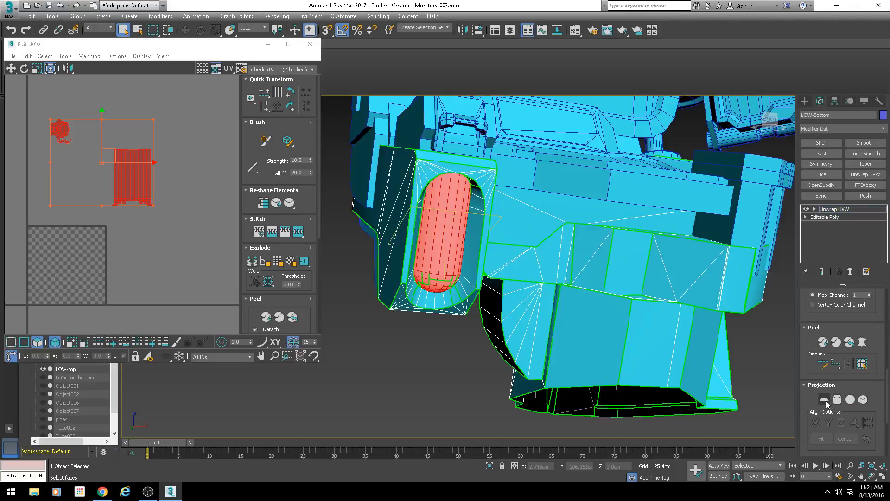
click(824, 399)
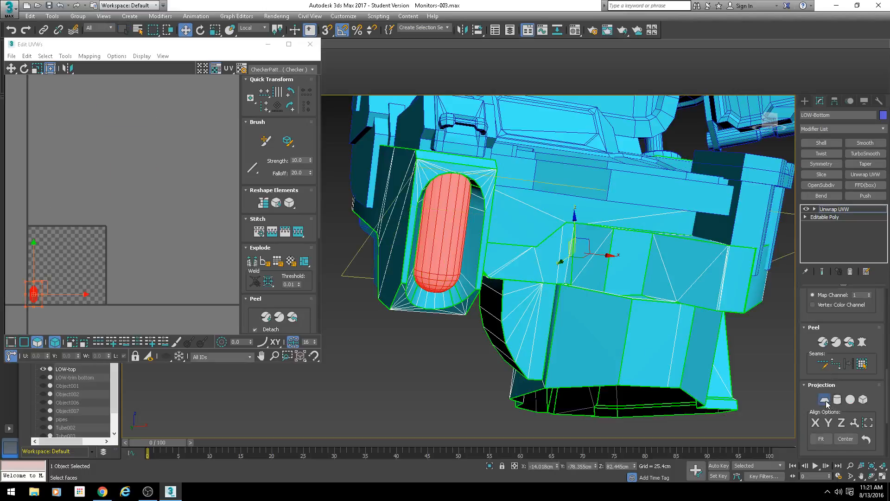
click(855, 423)
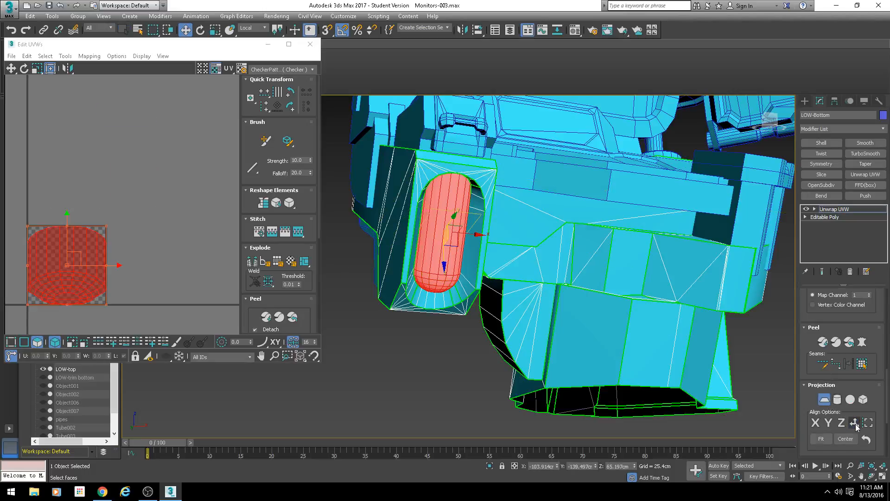
Quick-peel the capsule's planar-mapped UVs, leaving planar projection mode and repeating the peel
click(822, 342)
scroll(82, 184, up, 4)
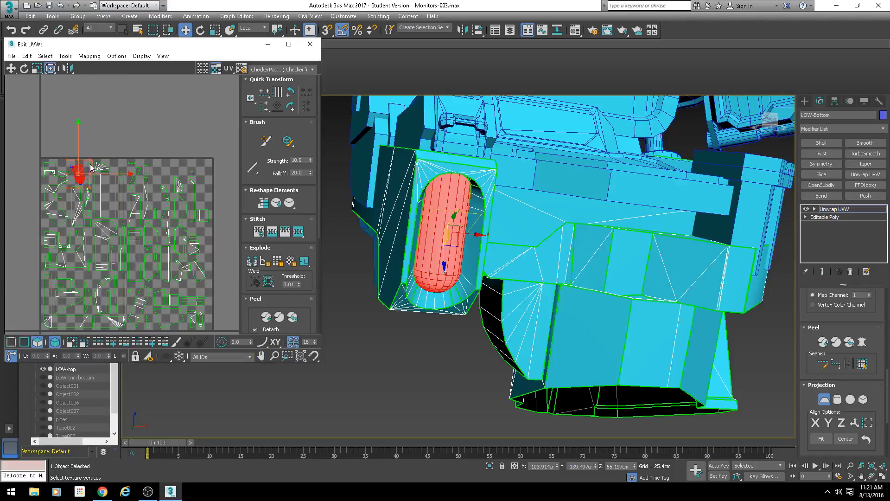
scroll(91, 167, up, 5)
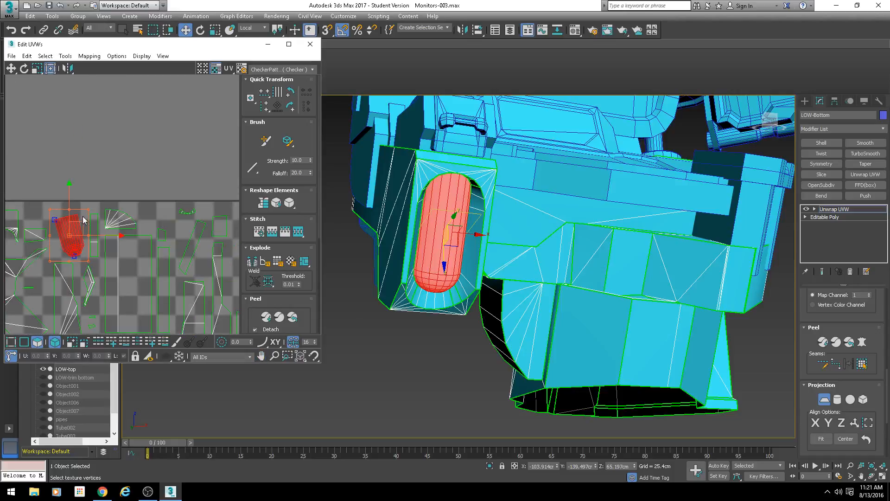
mouse_move(805, 342)
mouse_down()
mouse_move(809, 442)
mouse_move(815, 328)
mouse_up()
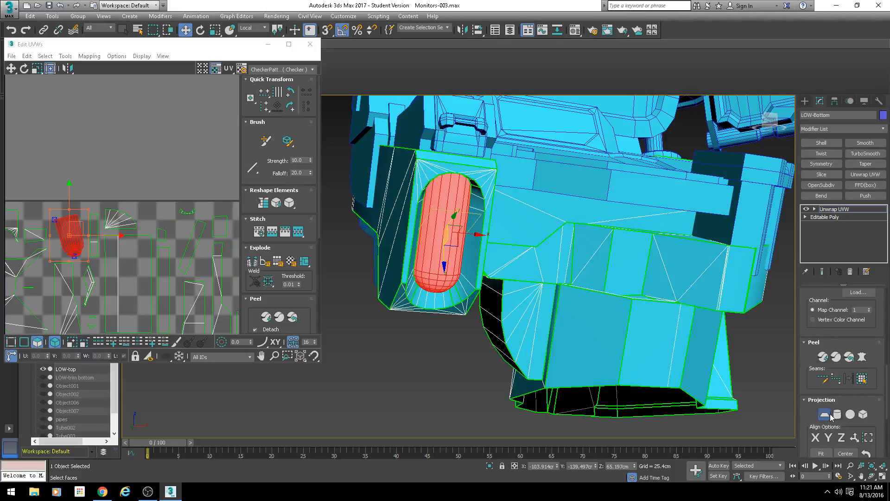
click(829, 417)
click(826, 361)
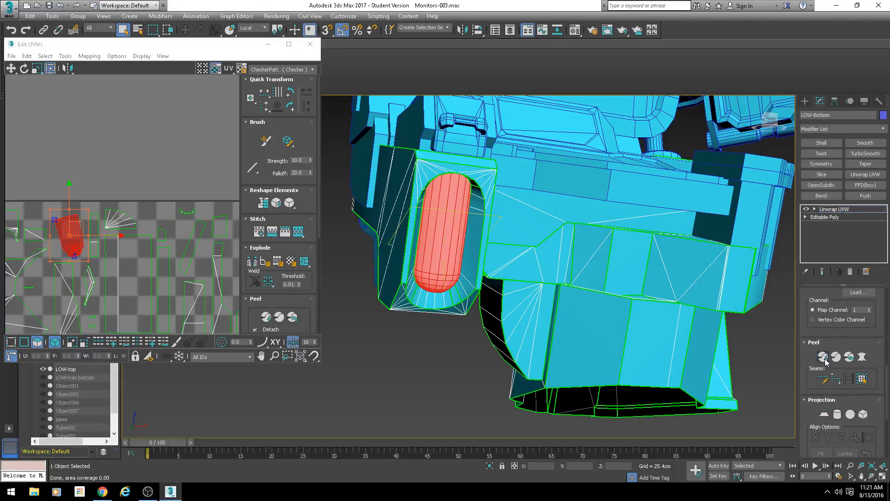
Move the peeled capsule island out of the main body's UVs into the empty area above the UV tile
scroll(73, 268, down, 5)
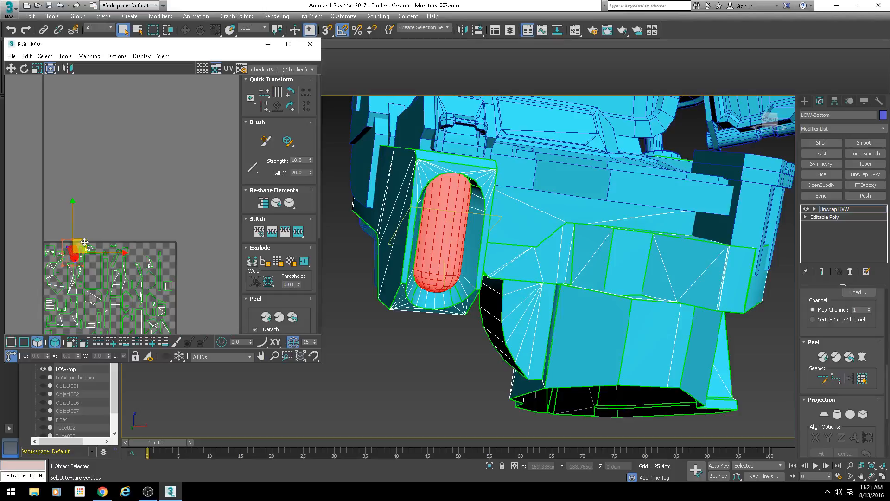
click(48, 72)
drag(80, 244, 119, 179)
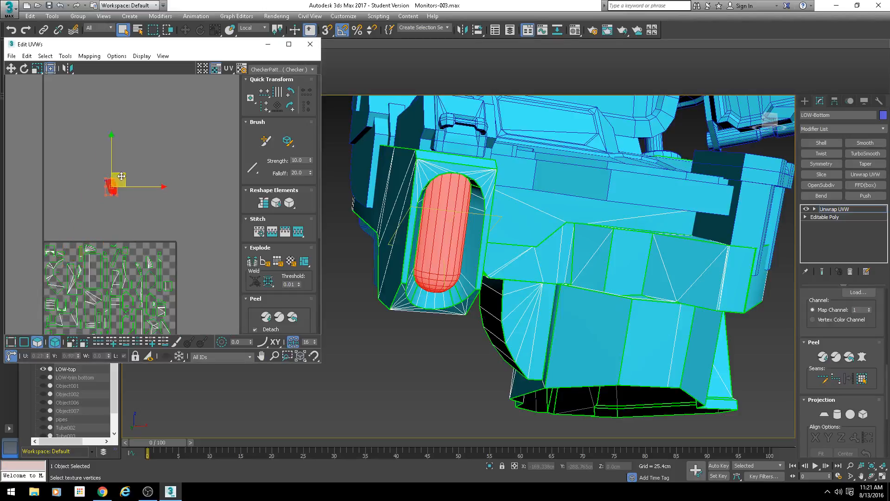
scroll(122, 171, up, 5)
drag(66, 181, 86, 185)
Show the Texture Checker (UV_Checker.png) on the model and scale up the capsule's UV island
click(271, 73)
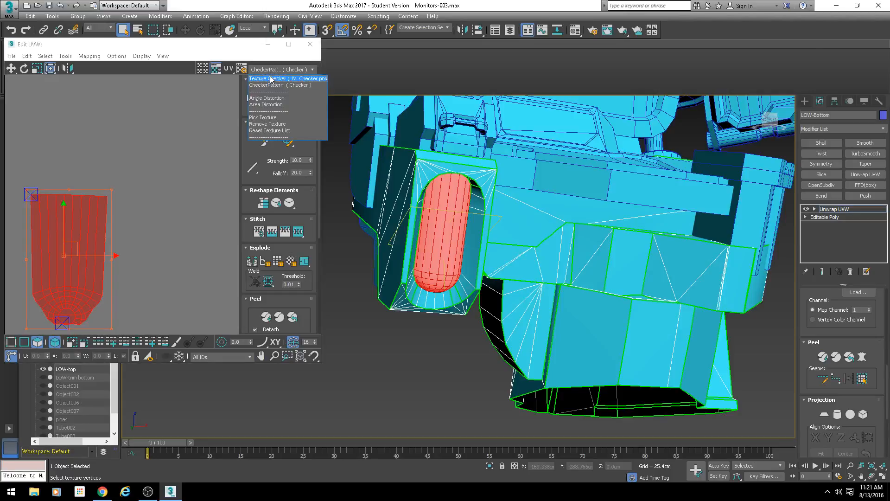
click(272, 80)
alt+middle_drag(462, 231, 447, 200)
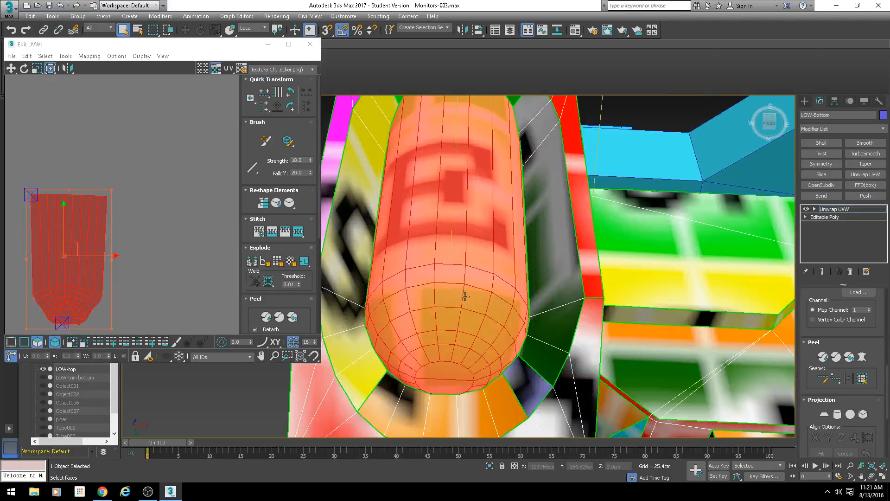
alt+middle_drag(471, 295, 461, 270)
scroll(64, 219, down, 5)
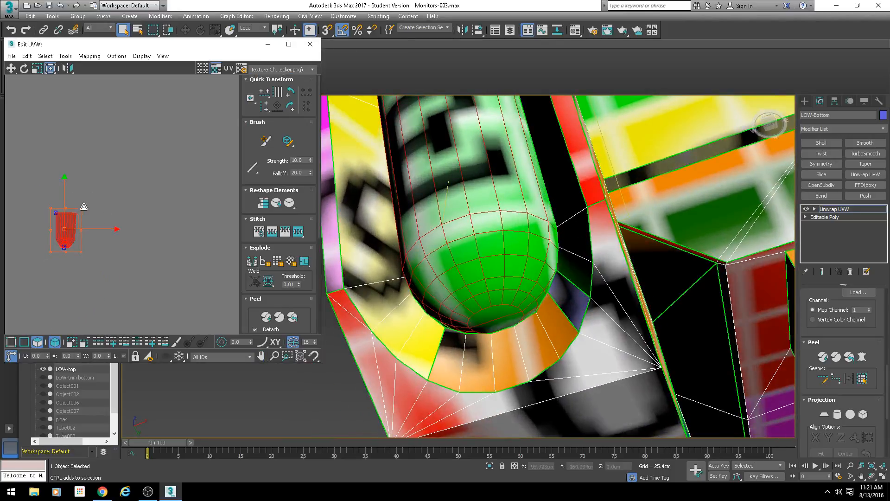
ctrl+drag(84, 207, 222, 108)
Examine the checker texture on the capsule and its rounded tip for stretching, comparing it with the peeled UV island
mouse_move(510, 278)
alt+middle_down()
mouse_move(464, 278)
mouse_move(573, 286)
mouse_move(427, 260)
mouse_move(465, 317)
mouse_move(452, 363)
alt+middle_up()
key(F3)
key(F3)
scroll(204, 220, down, 2)
scroll(193, 206, up, 3)
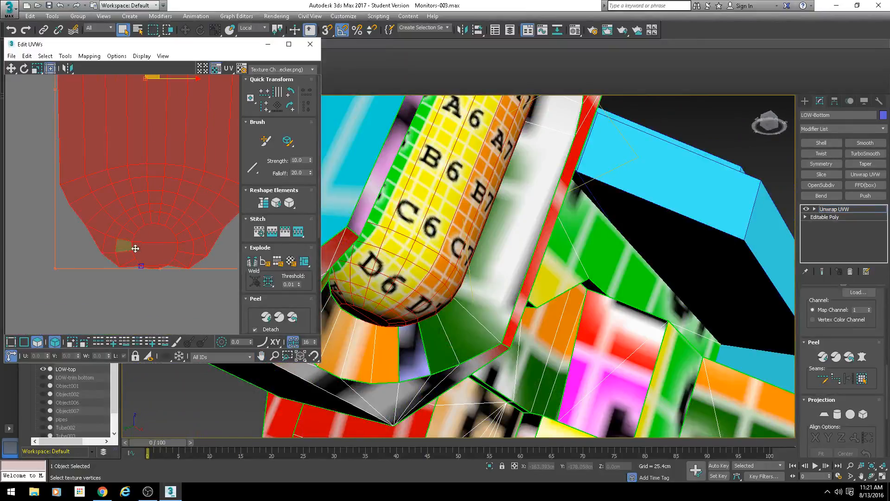
middle_drag(135, 248, 93, 269)
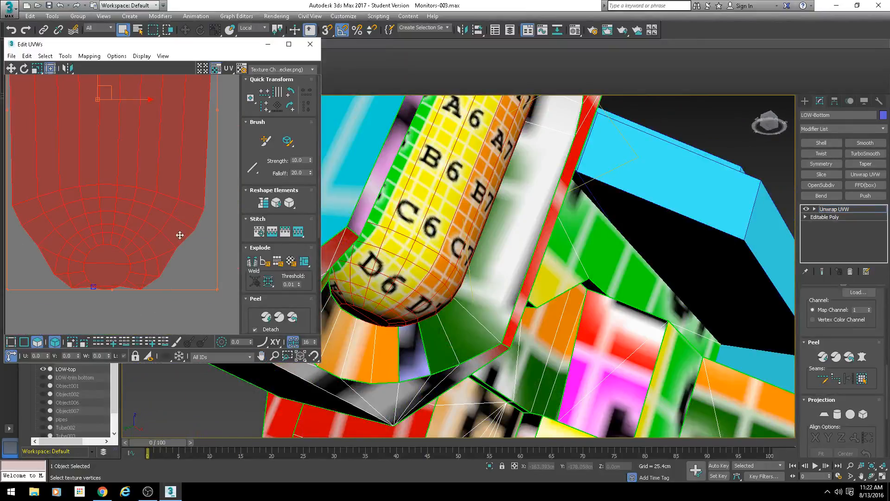
alt+middle_drag(402, 303, 371, 264)
scroll(408, 297, down, 5)
scroll(191, 251, down, 2)
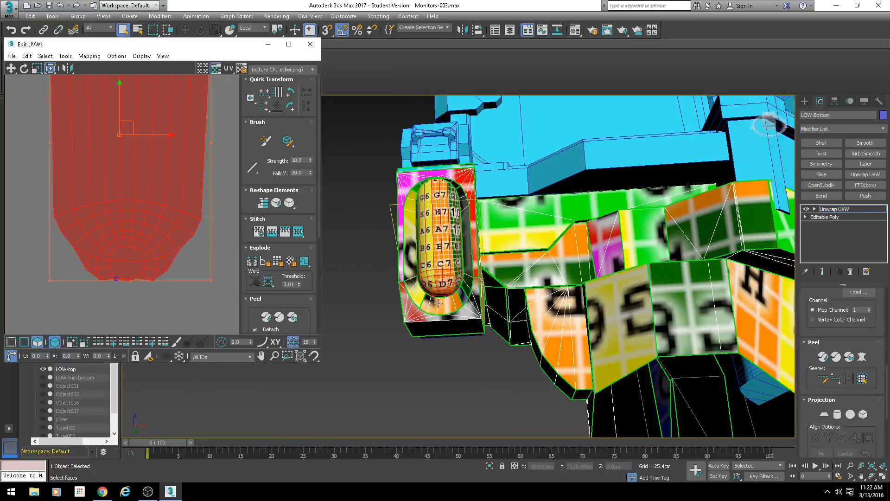
scroll(438, 303, up, 8)
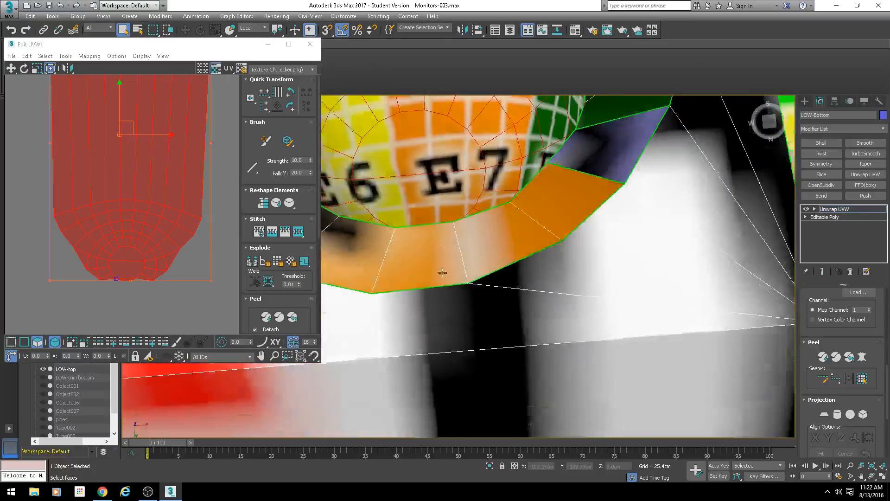
key(F3)
middle_drag(443, 272, 429, 306)
scroll(443, 290, down, 5)
alt+middle_drag(372, 234, 342, 209)
key(F3)
scroll(159, 181, down, 4)
scroll(159, 228, up, 3)
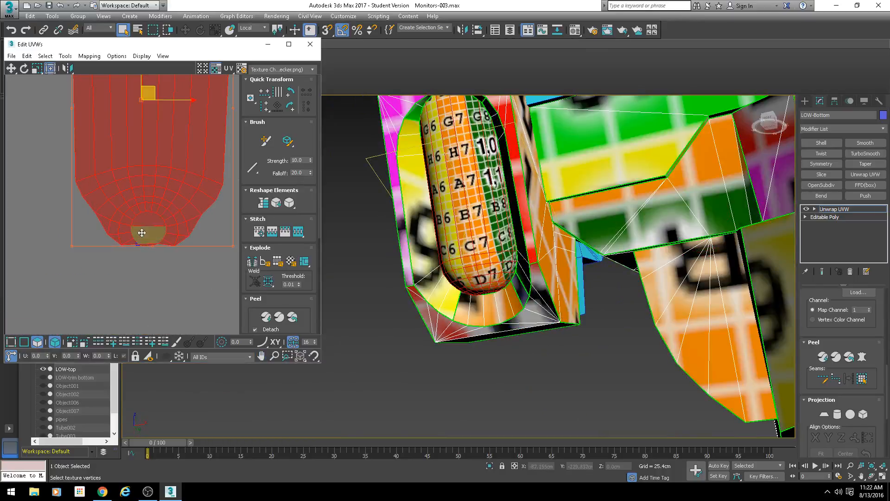
alt+middle_drag(468, 231, 453, 238)
scroll(456, 238, up, 3)
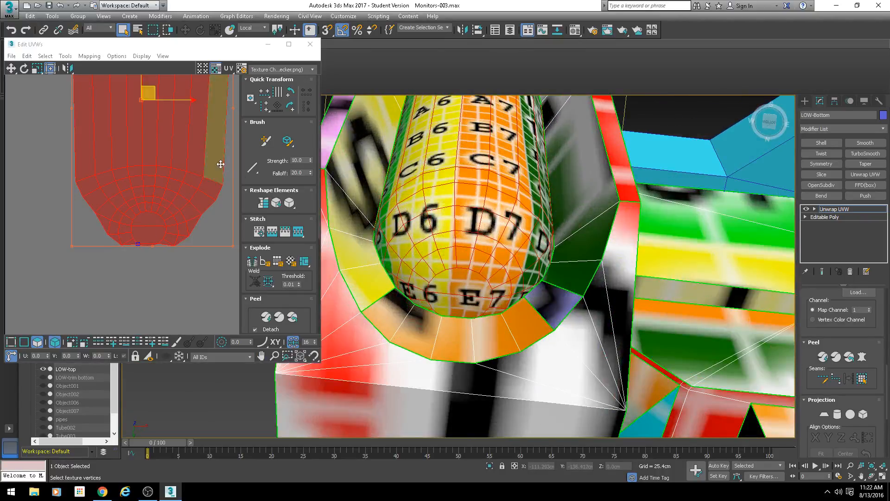
Reposition the capsule's island above the UV tile and move all of the main body's islands beside the tile, to its left
scroll(149, 189, down, 5)
drag(149, 189, 138, 158)
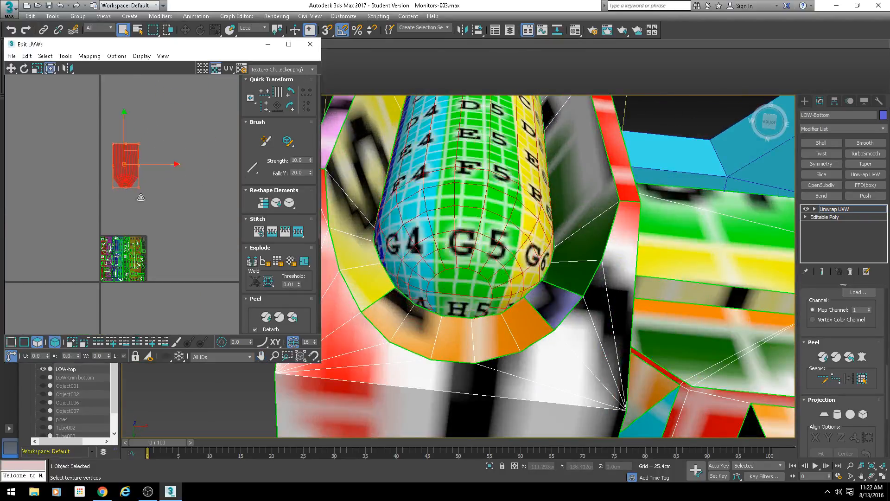
drag(166, 224, 83, 307)
middle_drag(137, 275, 183, 234)
drag(202, 218, 150, 218)
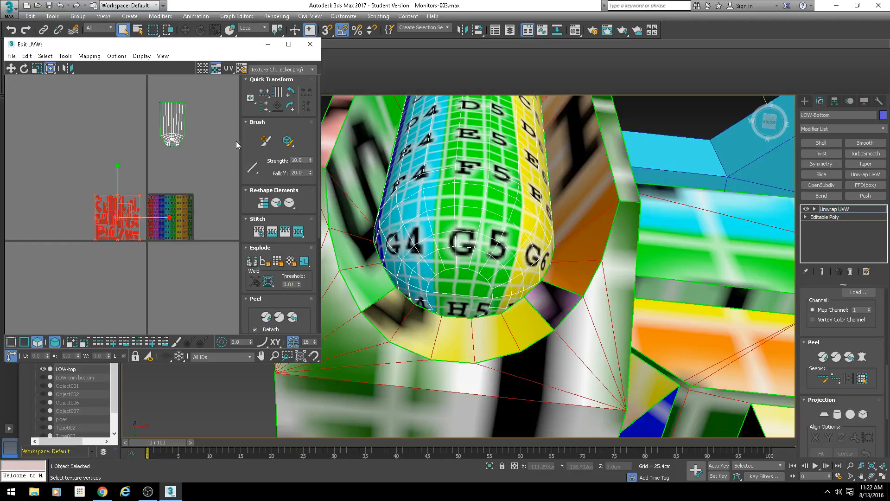
Select the main body's large side-face island and move it out of the packed islands into the lower part of the UV tile
scroll(405, 273, down, 5)
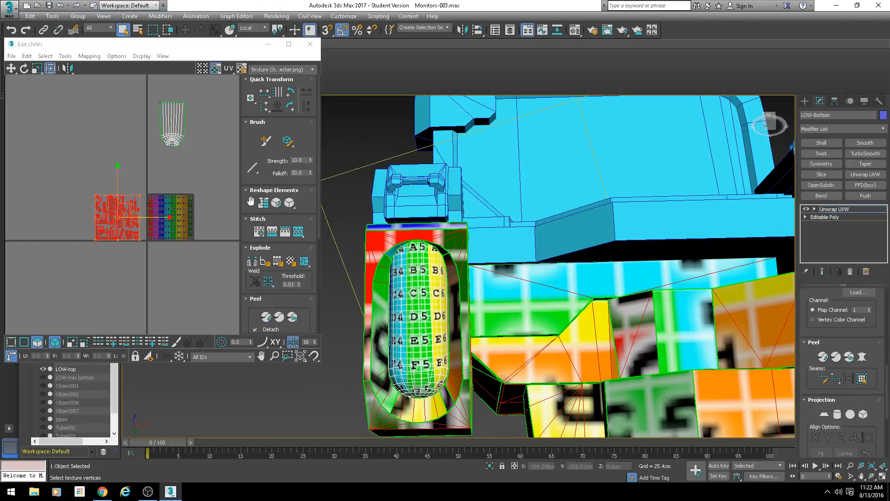
scroll(429, 251, down, 3)
alt+middle_drag(429, 251, 479, 282)
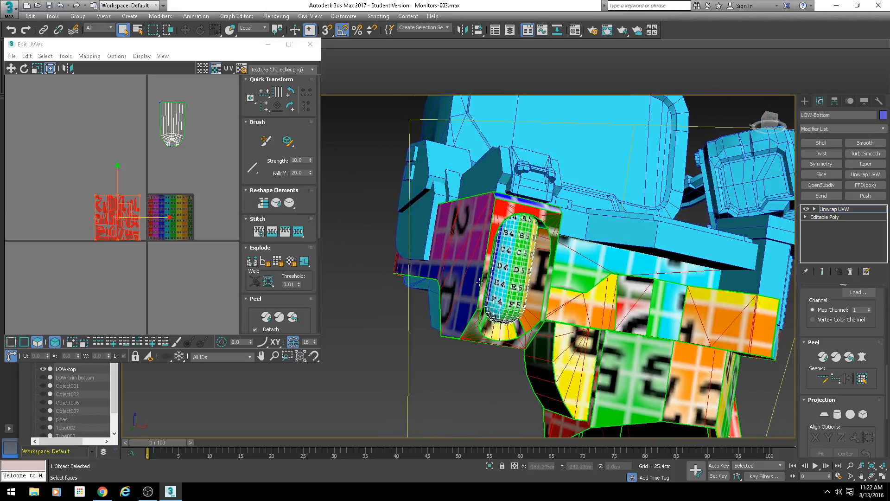
alt+middle_drag(457, 206, 534, 248)
click(591, 223)
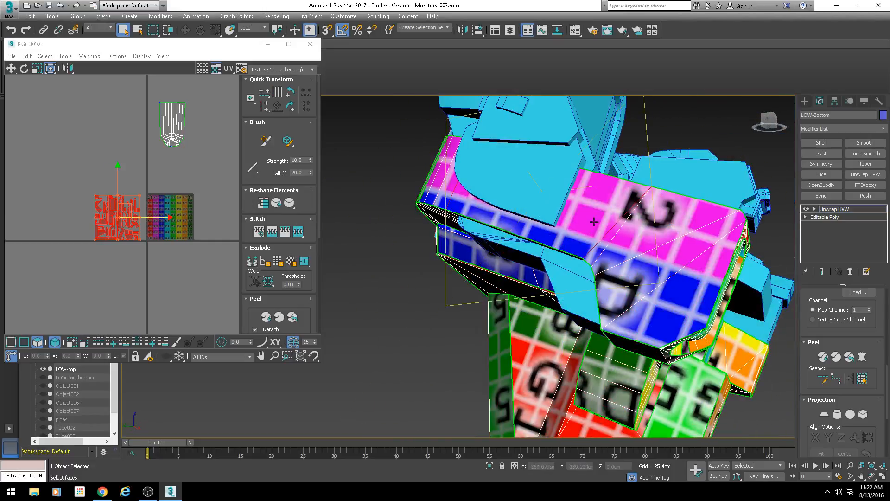
scroll(129, 249, up, 3)
scroll(101, 202, up, 5)
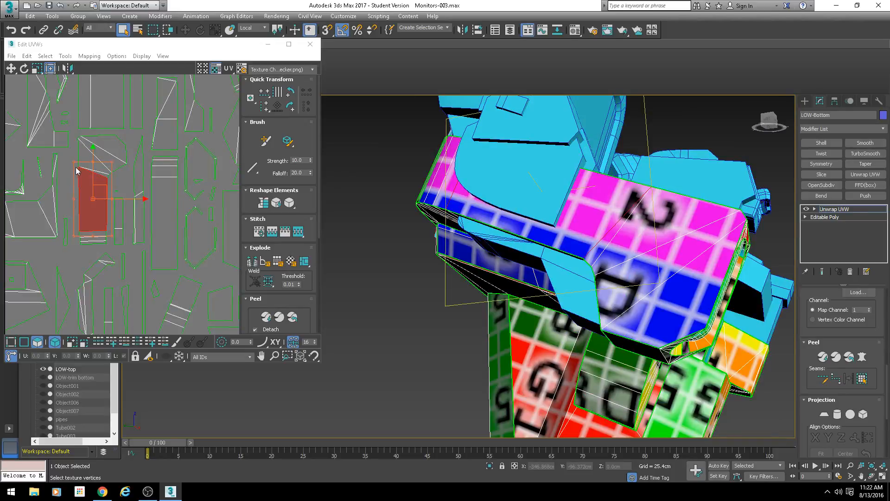
scroll(112, 171, up, 1)
middle_drag(111, 171, 46, 119)
scroll(55, 165, down, 7)
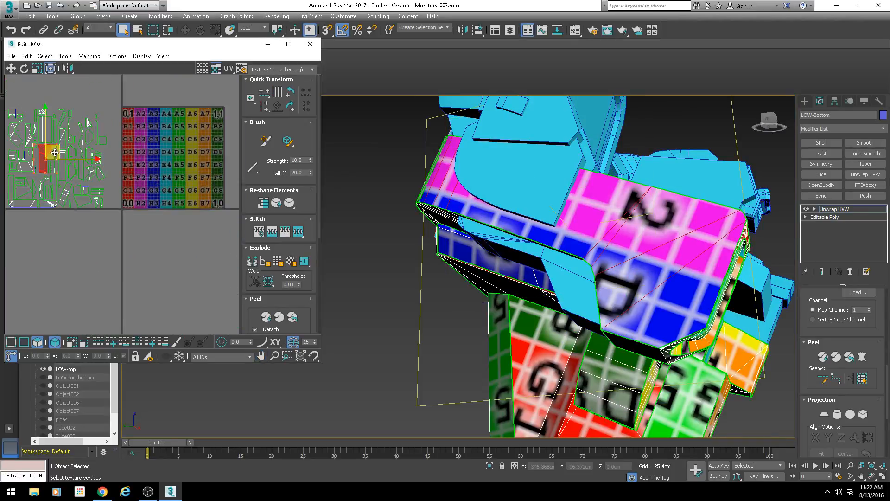
drag(54, 154, 143, 173)
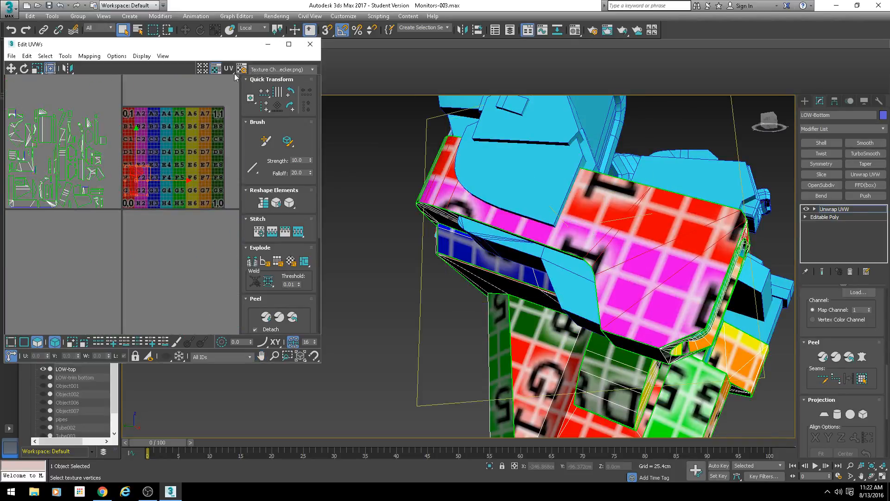
Hide the checker background in the UV editor and move the side-face island up into the upper part of the tile
click(215, 68)
middle_drag(191, 173, 167, 166)
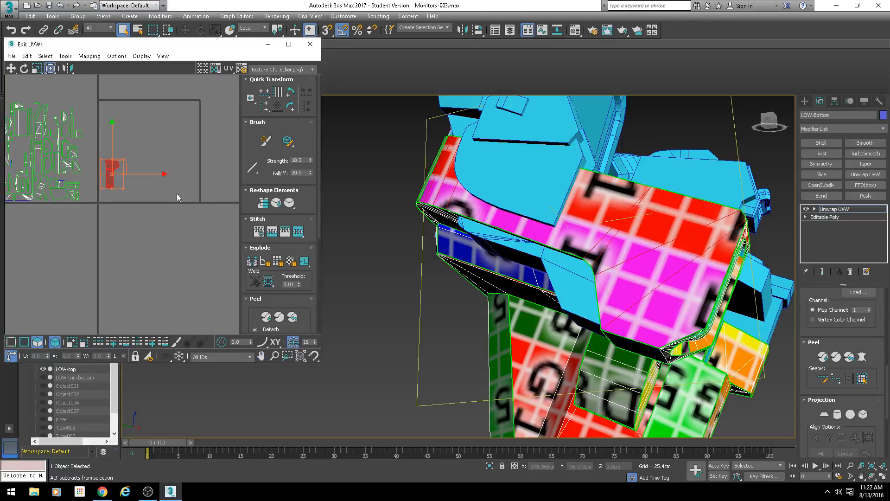
scroll(118, 167, up, 2)
drag(121, 168, 153, 108)
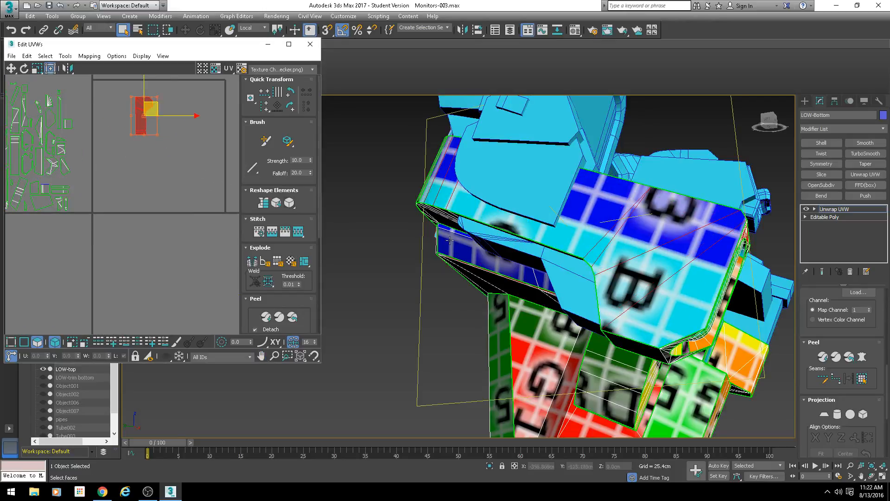
In edge mode with element selection off, stitch the adjoining narrow strip onto the side-face island's lower end
alt+middle_drag(450, 240, 498, 250)
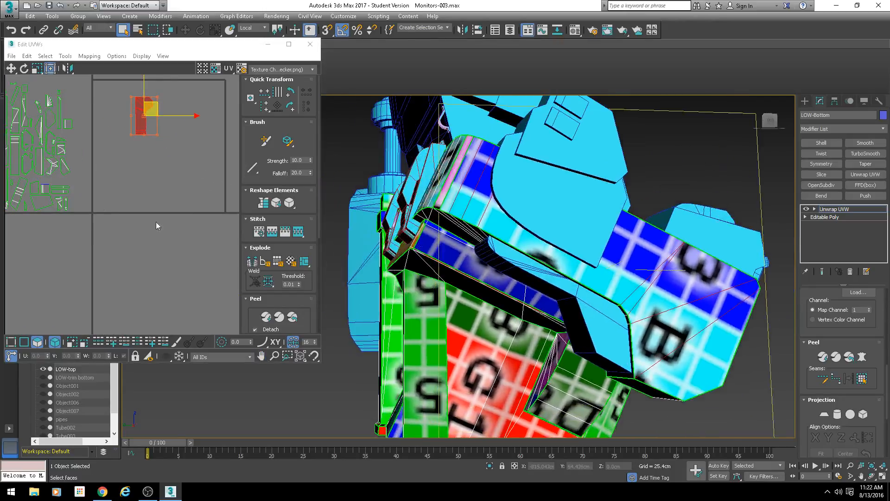
click(25, 346)
click(57, 311)
click(54, 341)
middle_drag(140, 221, 141, 266)
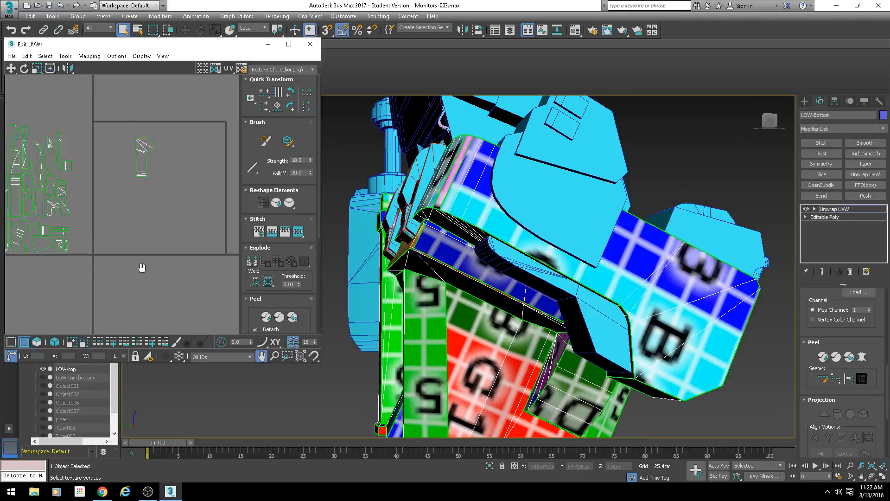
scroll(127, 217, up, 5)
middle_drag(126, 133, 169, 238)
middle_drag(232, 188, 160, 203)
click(172, 199)
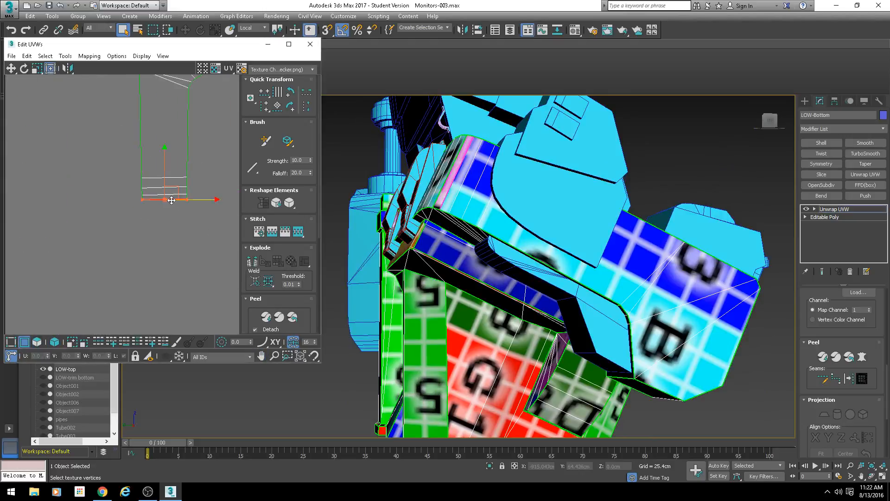
key(s)
key(Return)
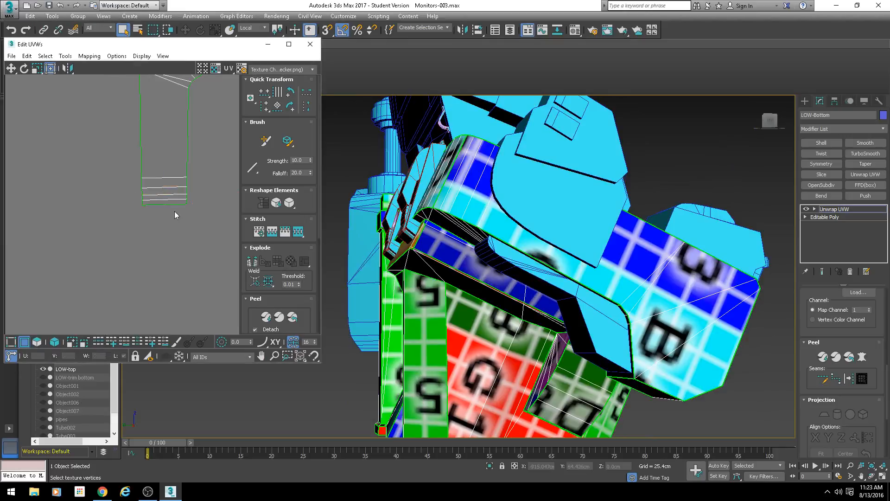
Stitch the next adjoining long face onto the new lower end edge of the side-face island
click(174, 204)
key(s)
key(Return)
middle_drag(186, 271, 167, 207)
scroll(167, 208, down, 3)
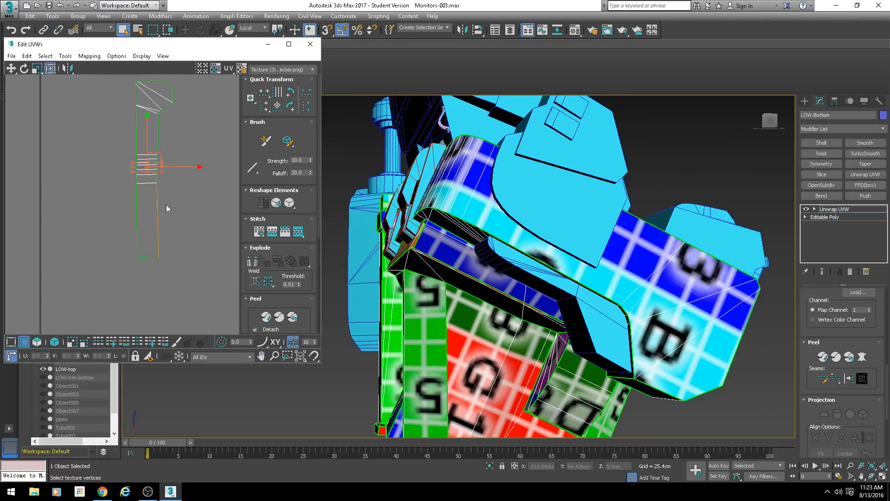
middle_drag(428, 272, 557, 297)
middle_drag(163, 271, 148, 214)
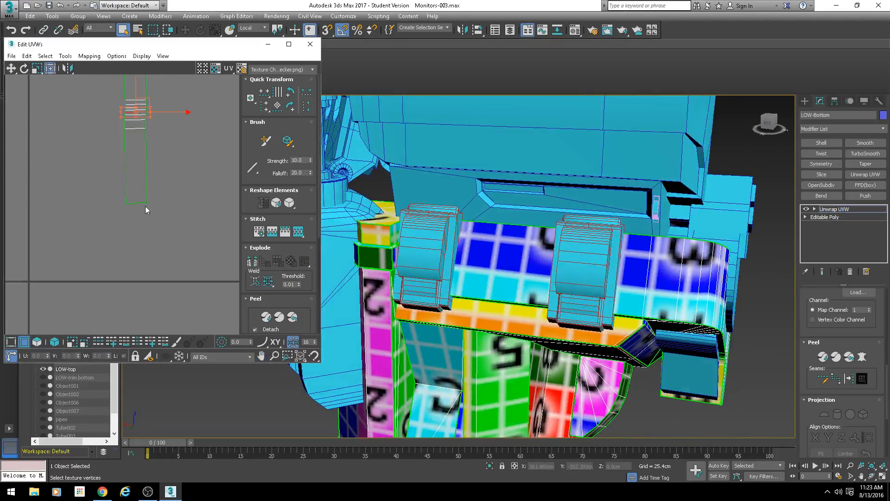
click(200, 149)
scroll(158, 255, down, 3)
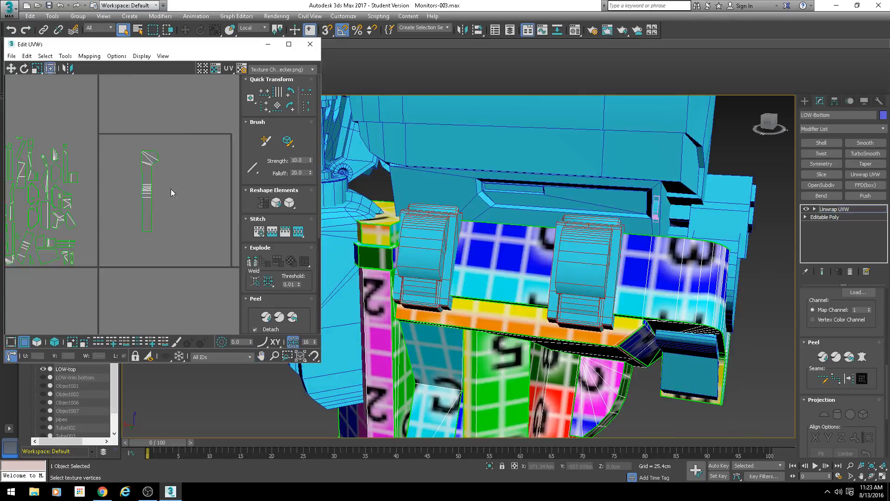
Rotate the whole stitched island 90 degrees to lie horizontally, and fine-tune its angle with angle snap off
drag(172, 128, 122, 247)
click(288, 108)
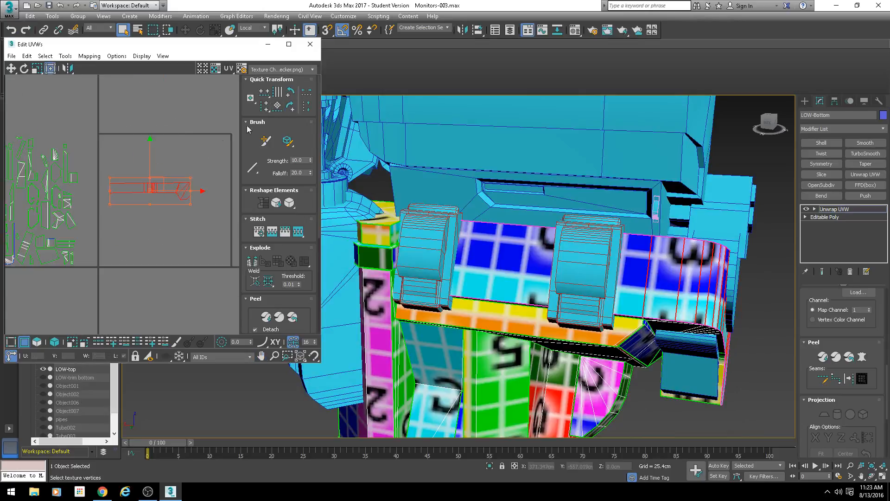
scroll(171, 214, up, 4)
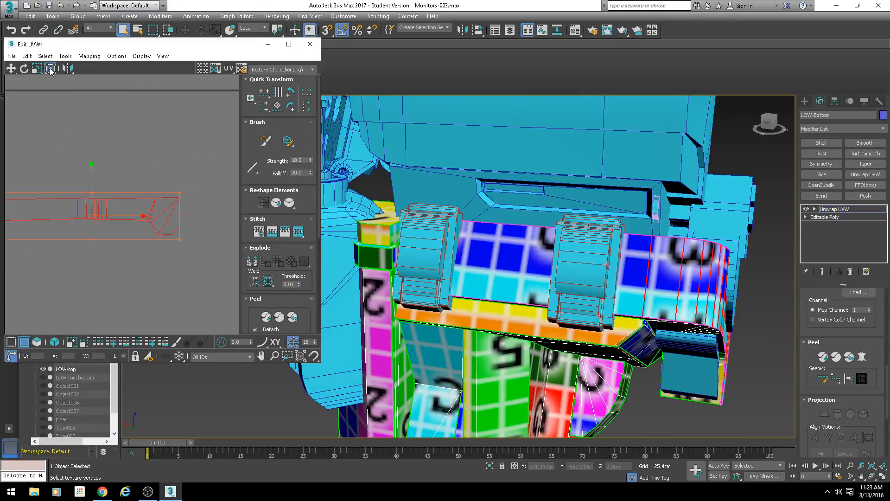
click(328, 42)
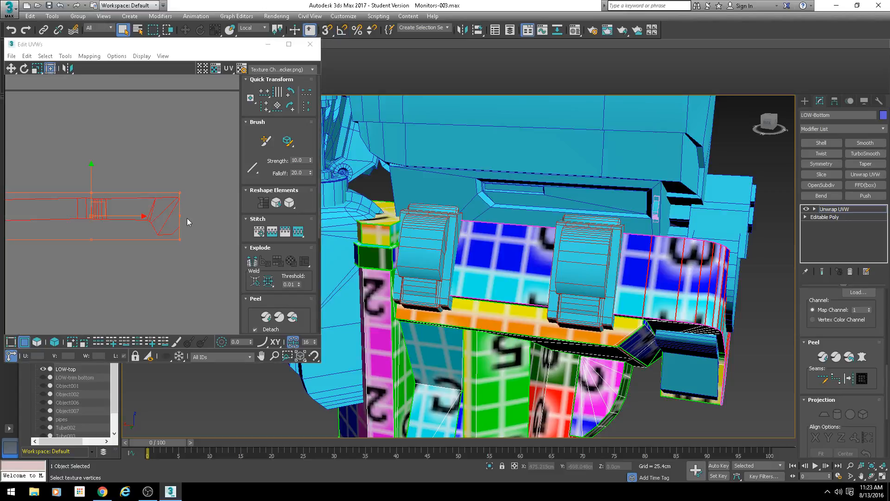
drag(181, 216, 180, 218)
mouse_move(156, 226)
middle_down()
mouse_move(230, 233)
mouse_move(160, 228)
middle_up()
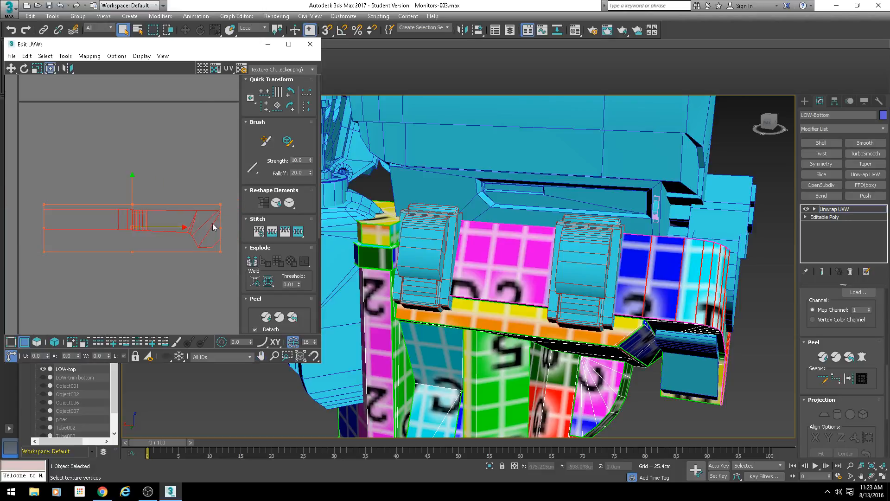
Select the vertices of the island's long end section and rotate them slightly to level the section
key(1)
drag(84, 200, 112, 198)
scroll(86, 200, up, 2)
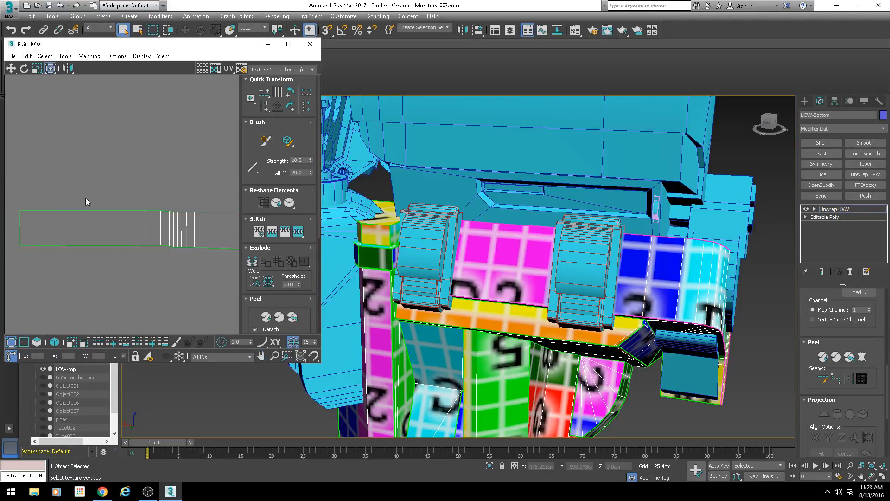
scroll(86, 200, down, 1)
drag(17, 187, 146, 255)
scroll(101, 225, up, 3)
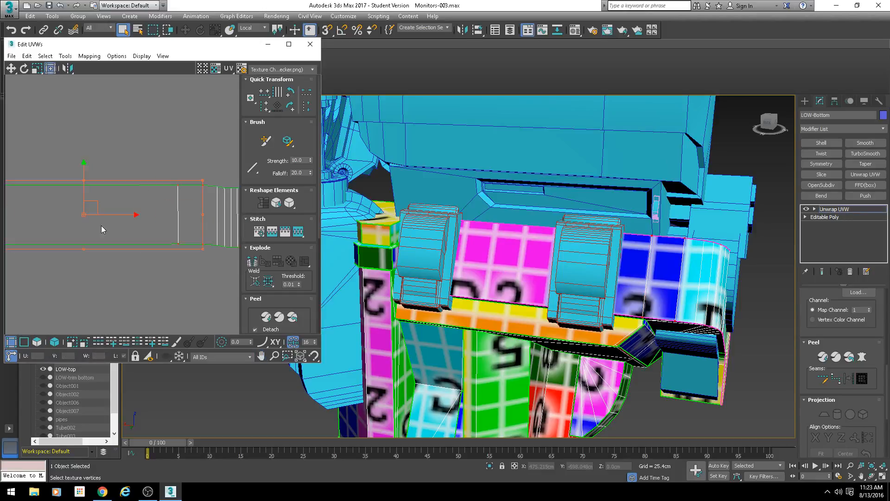
drag(85, 180, 83, 175)
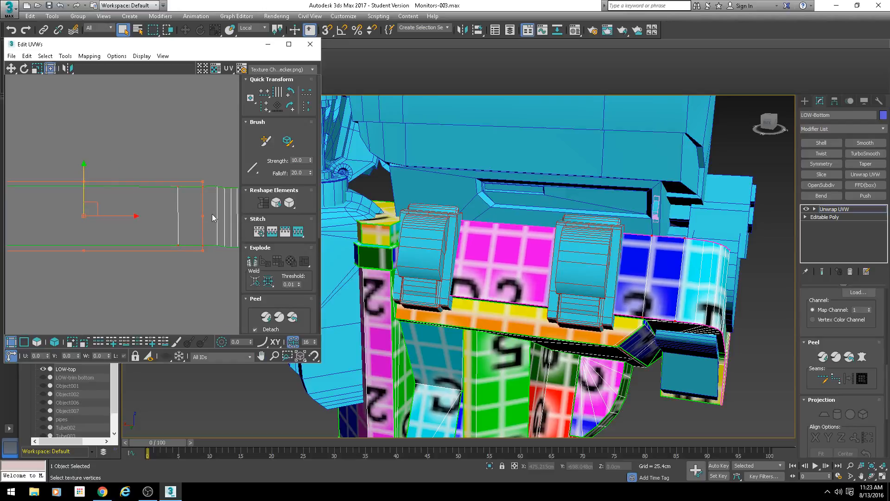
Extend the vertex selection to include more of the narrow strips and rotate that part slightly to straighten it
scroll(153, 203, down, 5)
scroll(90, 175, up, 3)
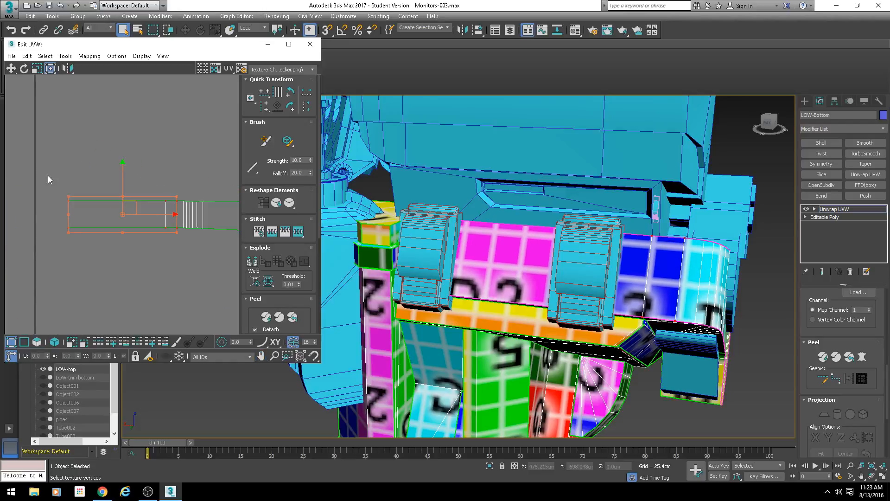
drag(48, 175, 201, 277)
scroll(190, 222, up, 2)
click(74, 210)
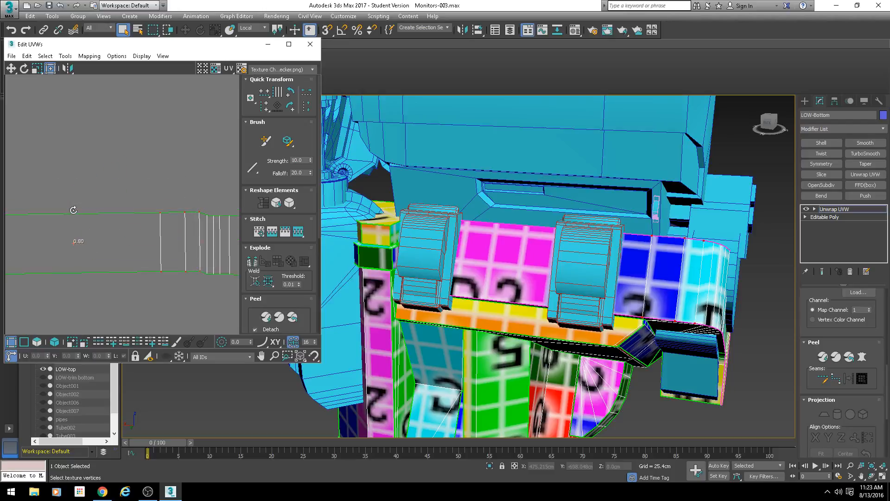
key(ctrl+z)
drag(74, 199, 74, 201)
scroll(158, 231, down, 3)
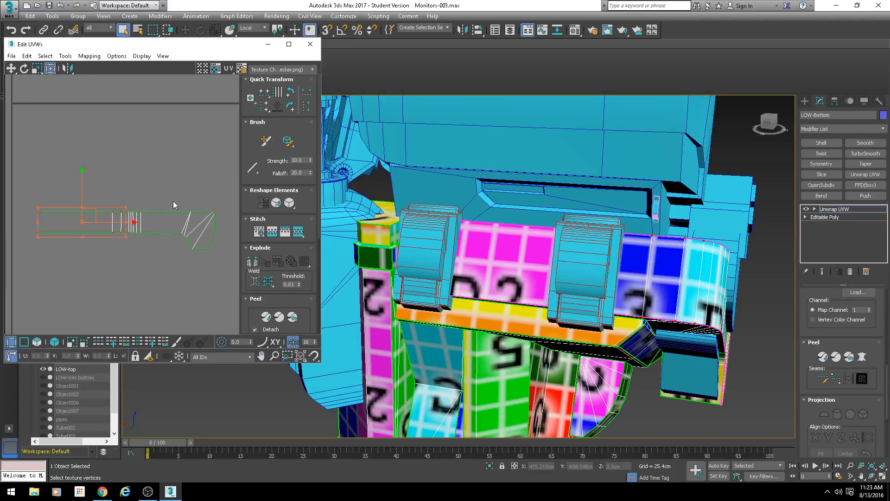
Align the vertices along the island's upper and lower long borders horizontally, and adjust the lower row's height slightly
drag(149, 221, 217, 220)
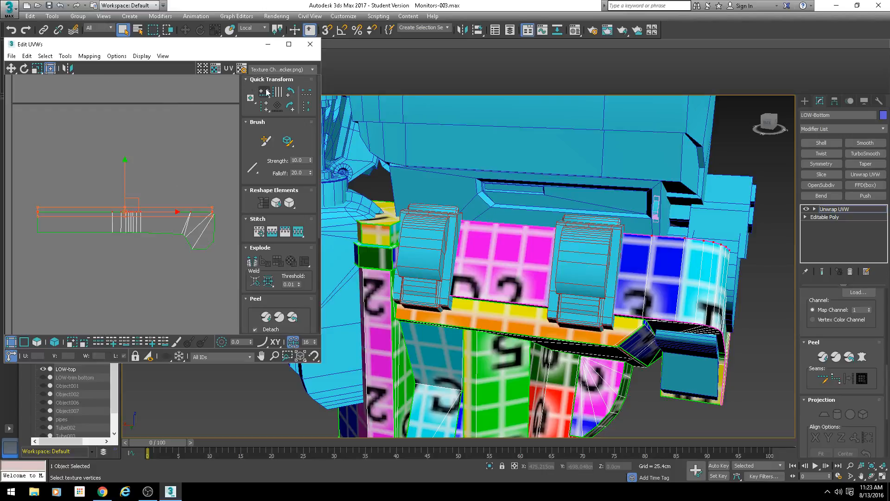
drag(29, 231, 183, 237)
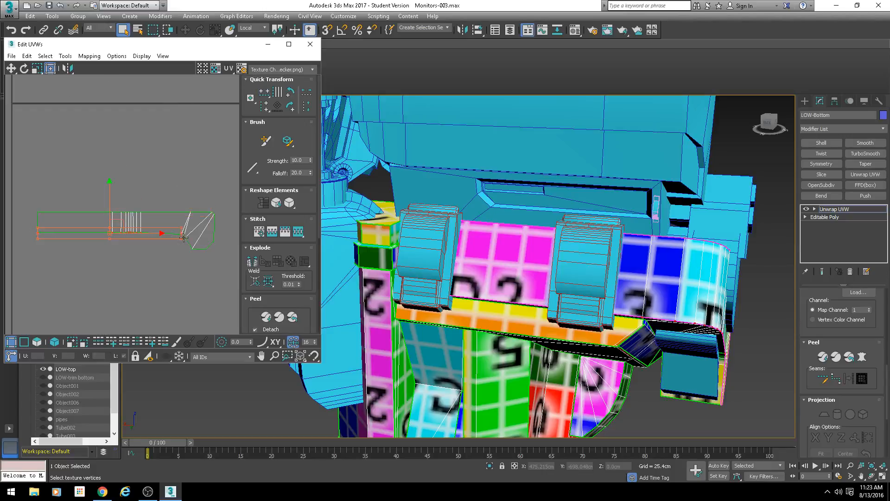
click(264, 92)
scroll(79, 216, up, 3)
middle_drag(78, 233, 48, 207)
drag(36, 205, 35, 207)
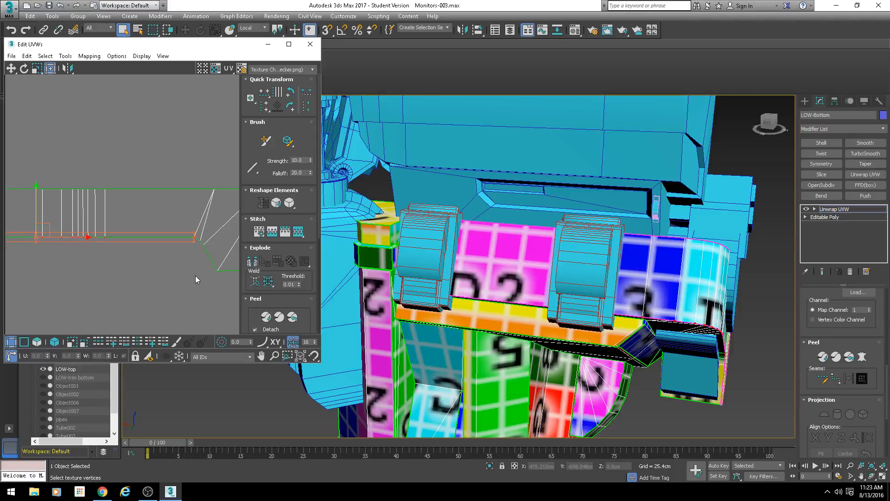
Stitch the adjoining L-shaped face strip onto the island's upper border edge beside the angled end
middle_drag(169, 272, 157, 272)
scroll(154, 271, down, 3)
click(24, 342)
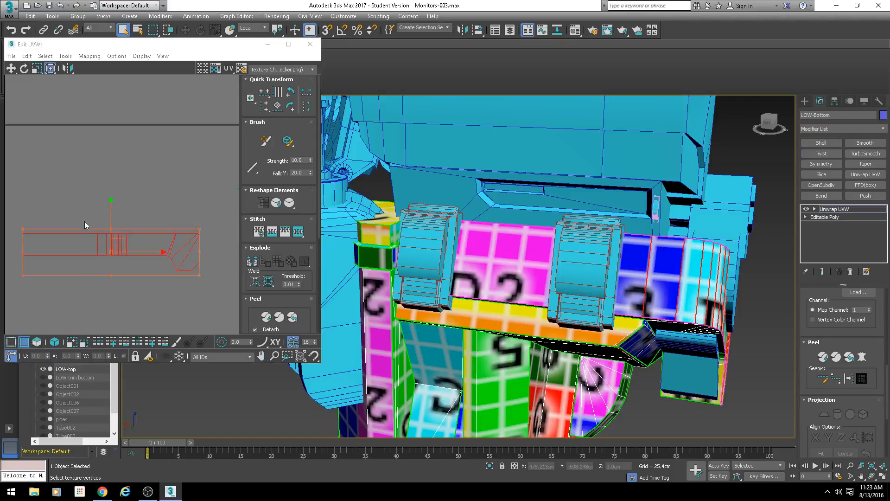
click(142, 235)
alt+middle_drag(502, 270, 416, 320)
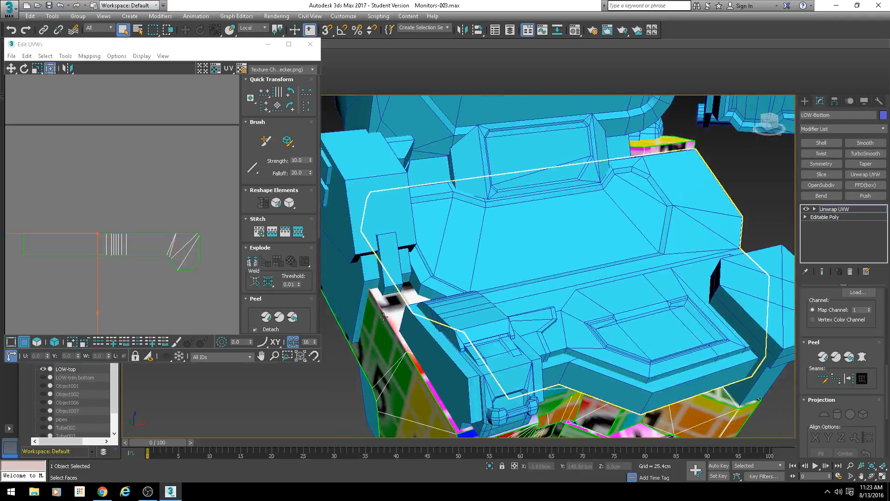
click(146, 234)
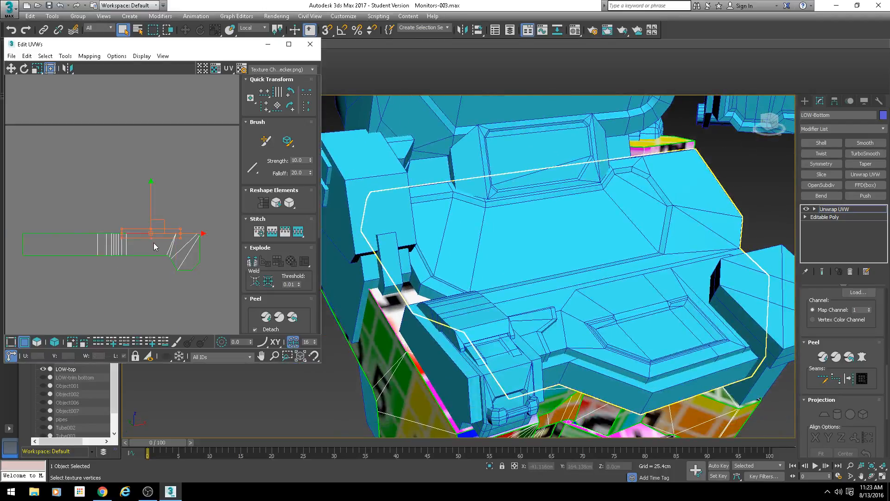
key(s)
click(109, 47)
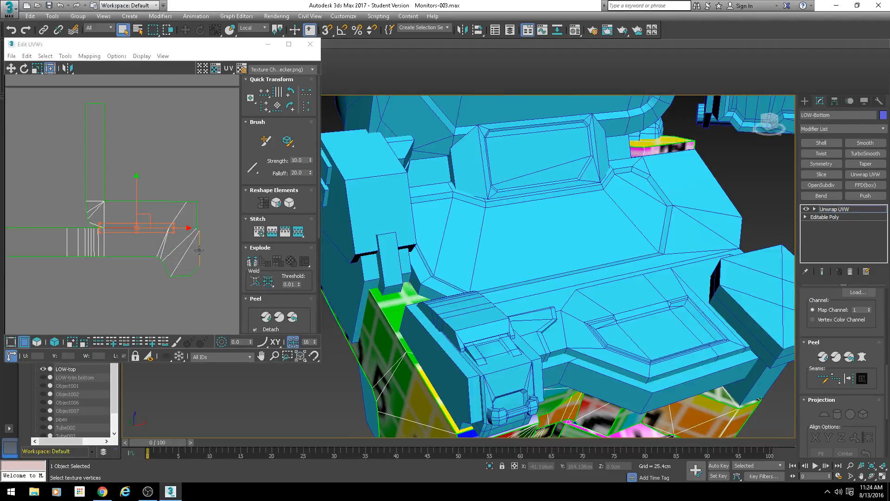
Stitch the remaining short seam edge between the added strip and the island's angled end
scroll(218, 225, up, 5)
click(175, 214)
key(s)
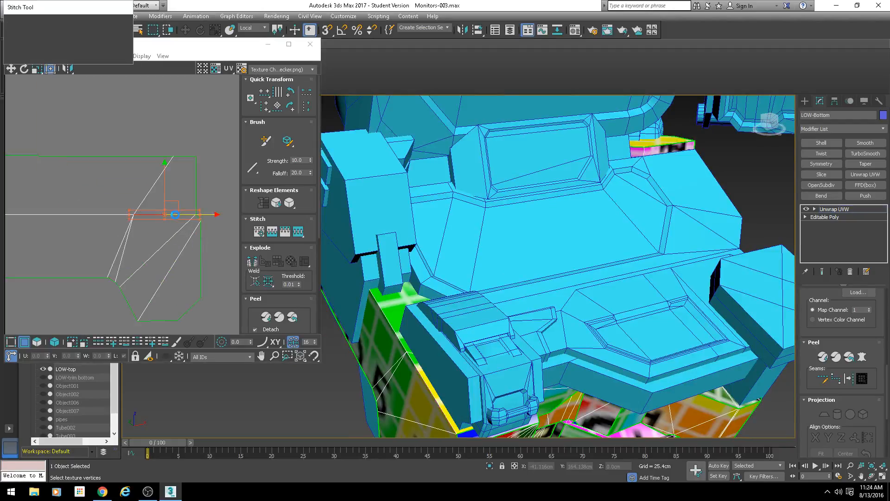
click(105, 46)
Examine the stitched island's curved corner in the UV layout and the checker texture across the matching faces on the model
middle_drag(66, 230, 232, 254)
scroll(157, 241, up, 2)
scroll(153, 238, up, 3)
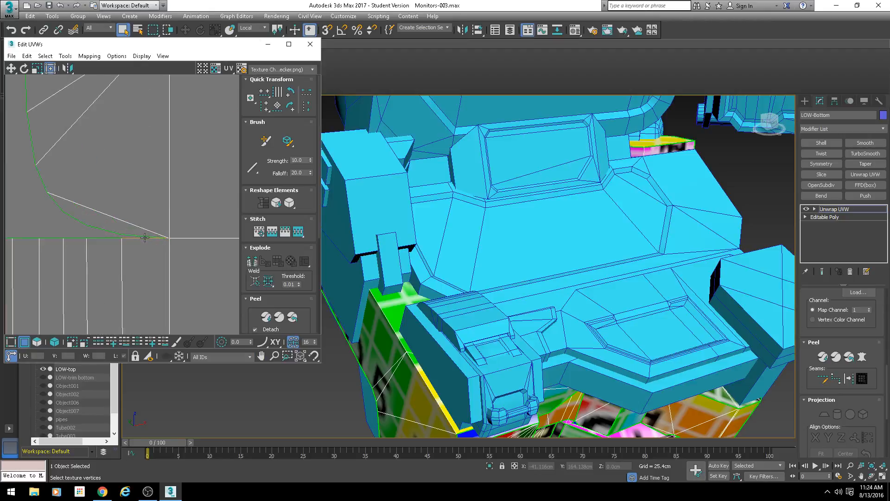
scroll(145, 238, down, 4)
scroll(455, 237, down, 3)
alt+middle_drag(500, 240, 607, 324)
scroll(211, 215, down, 7)
scroll(153, 250, up, 3)
scroll(138, 246, up, 3)
middle_drag(490, 256, 473, 284)
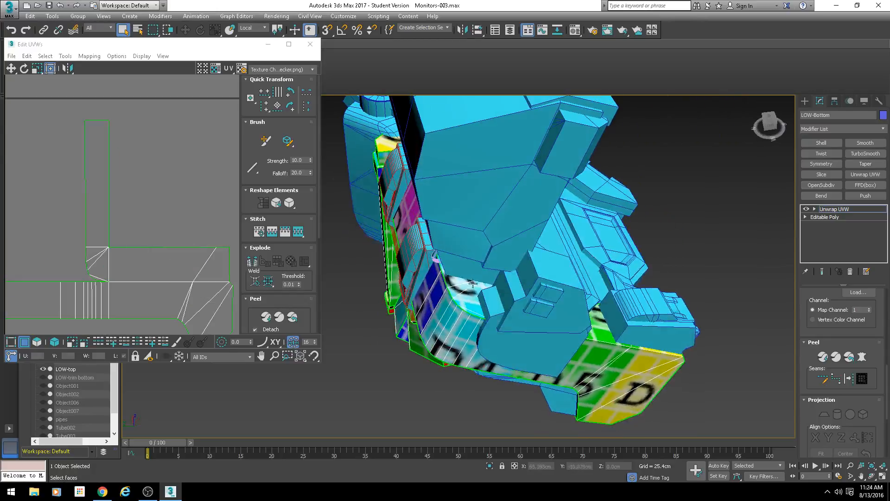
Select the tall narrow strip with the rounded end and move it up, clear of the main UV island
click(37, 342)
drag(66, 195, 106, 281)
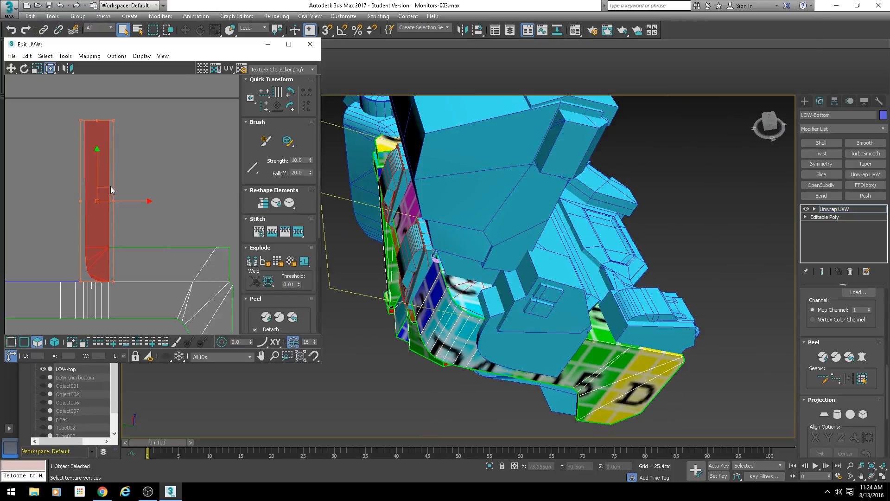
drag(111, 187, 123, 145)
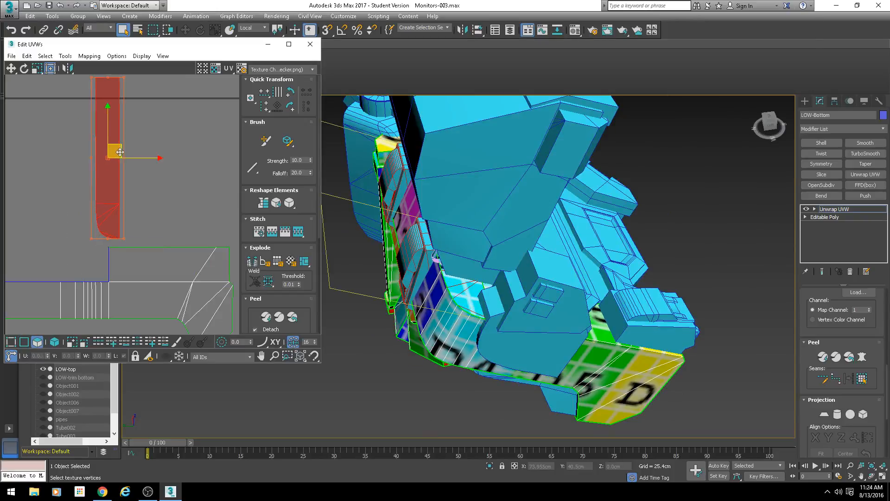
Stitch the narrow rounded-end strip onto the main island along its long upper border edge
click(24, 342)
middle_drag(49, 304, 132, 293)
click(103, 269)
key(s)
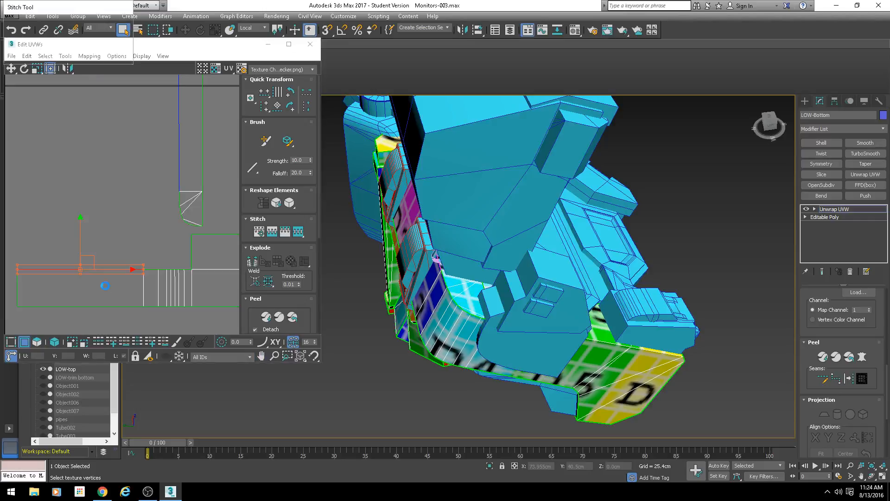
click(105, 34)
Stitch the adjoining thin face strip onto the island's long lower border edge
alt+middle_drag(337, 205, 483, 184)
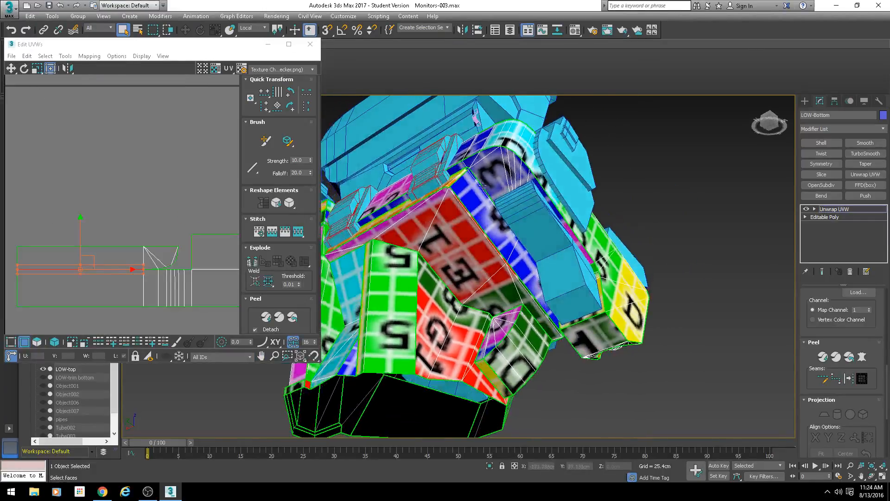
click(458, 165)
middle_drag(119, 291, 110, 235)
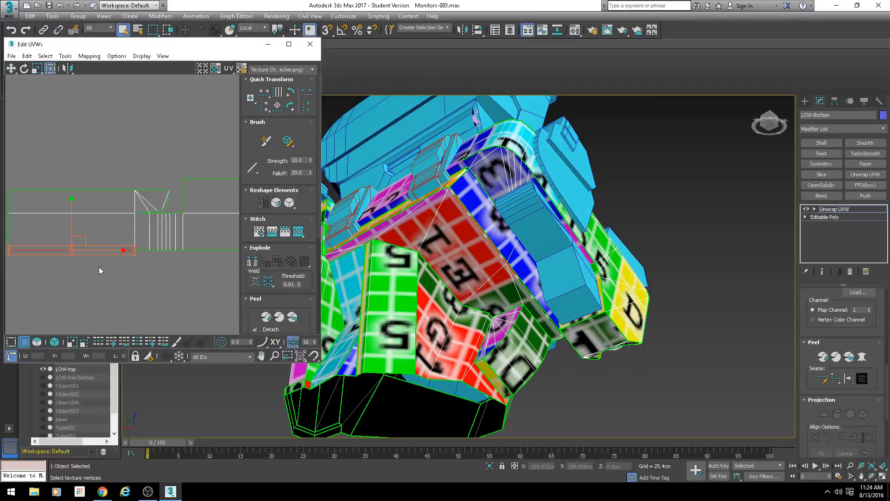
key(s)
click(105, 34)
Select the rectangular piece with the curved corner overlapping the island's lower border and move it down into free space
middle_drag(146, 276, 156, 222)
scroll(135, 168, down, 3)
scroll(152, 233, up, 3)
click(36, 342)
scroll(173, 160, up, 3)
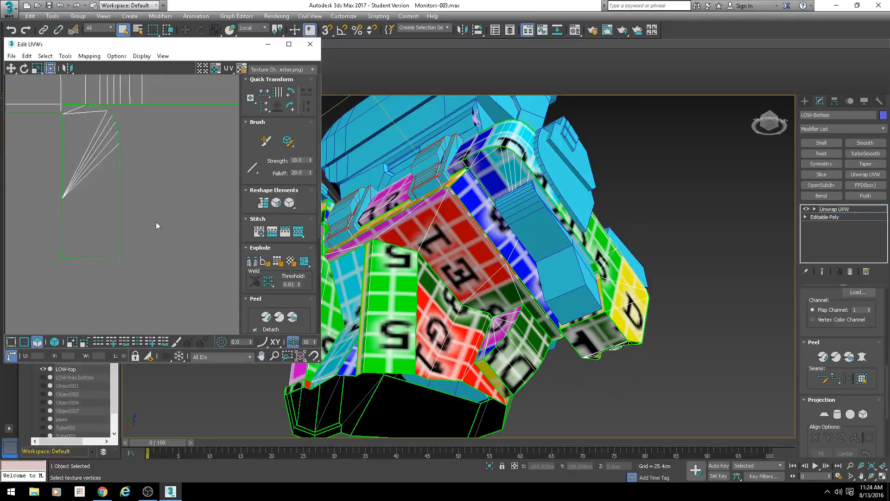
drag(92, 173, 66, 107)
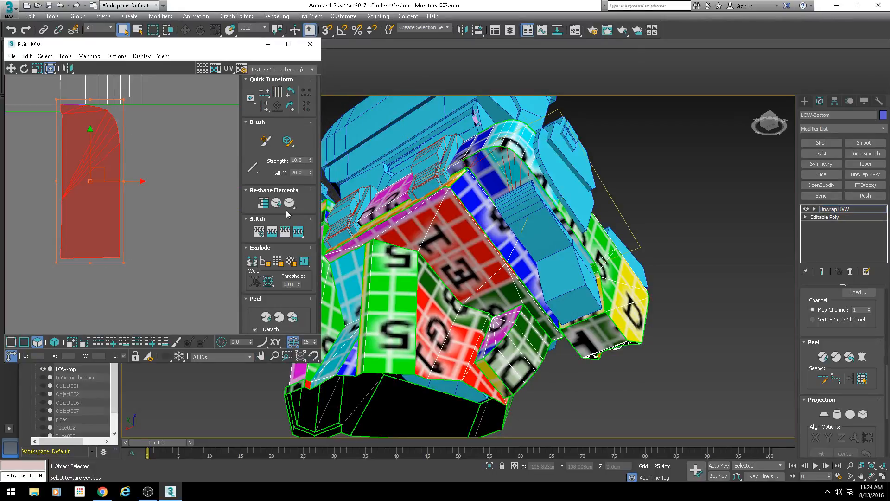
alt+middle_drag(487, 235, 473, 219)
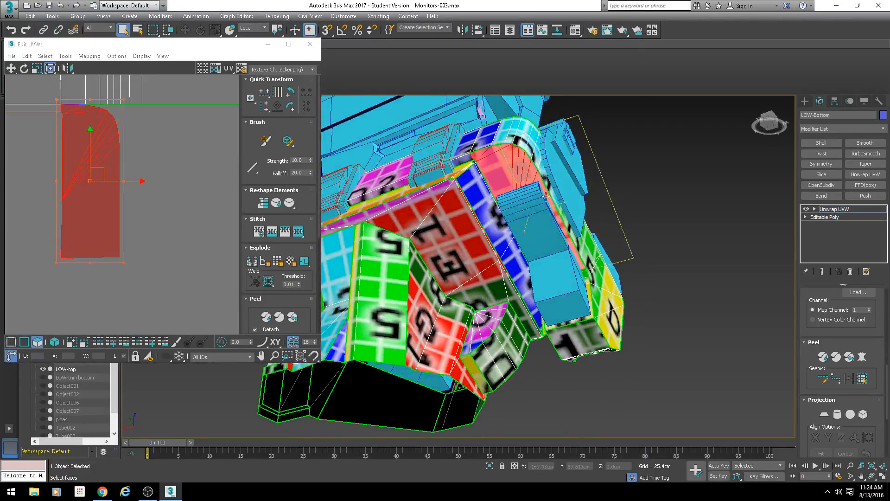
alt+middle_drag(546, 196, 514, 216)
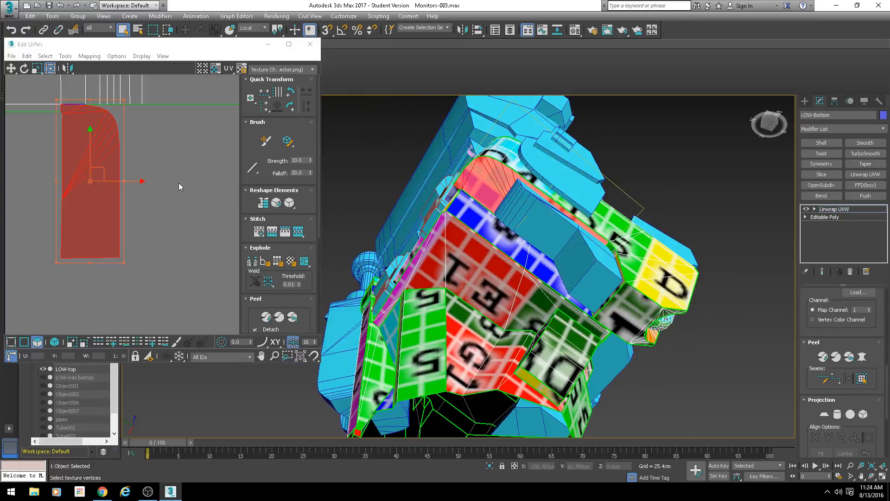
scroll(116, 212, down, 1)
middle_drag(179, 183, 130, 210)
scroll(109, 211, down, 1)
scroll(94, 208, up, 1)
drag(118, 209, 117, 239)
click(29, 347)
click(25, 346)
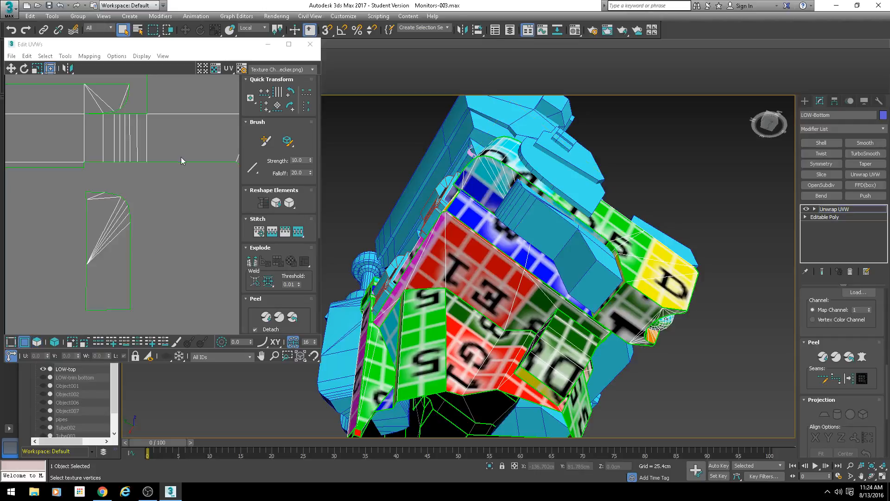
Try to stitch the main island's lower border edge beside the segmented bend, and undo the attempt
click(183, 161)
key(s)
key(Return)
scroll(135, 223, up, 5)
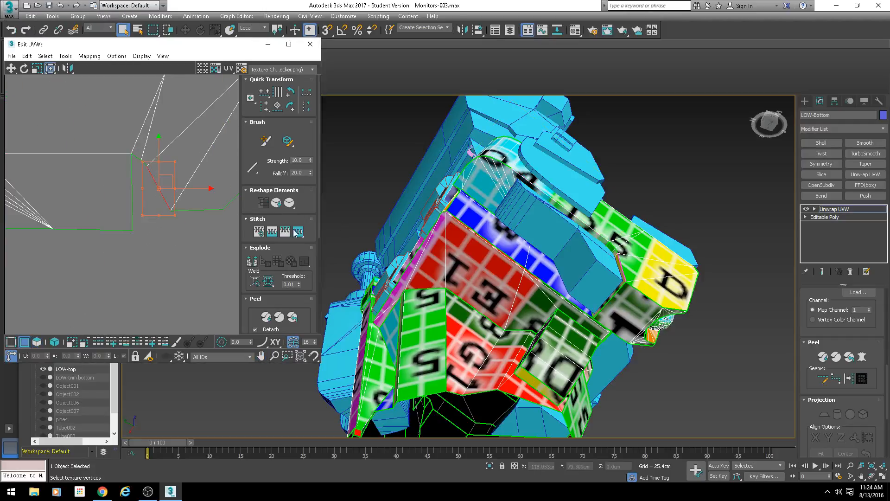
alt+middle_drag(374, 223, 364, 199)
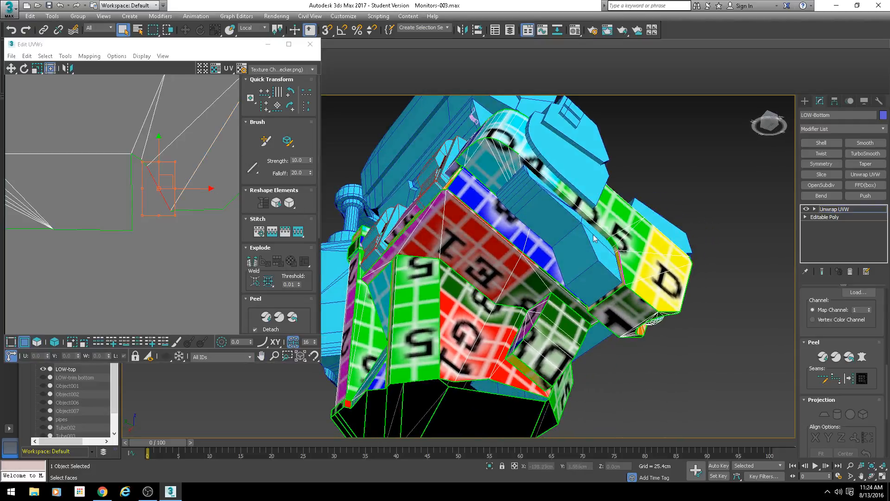
key(ctrl+z)
key(ctrl+z)
key(ctrl+z)
Stitch the adjoining segmented faces onto the short lower edge of the curved-corner piece
scroll(173, 196, down, 5)
middle_drag(127, 203, 205, 181)
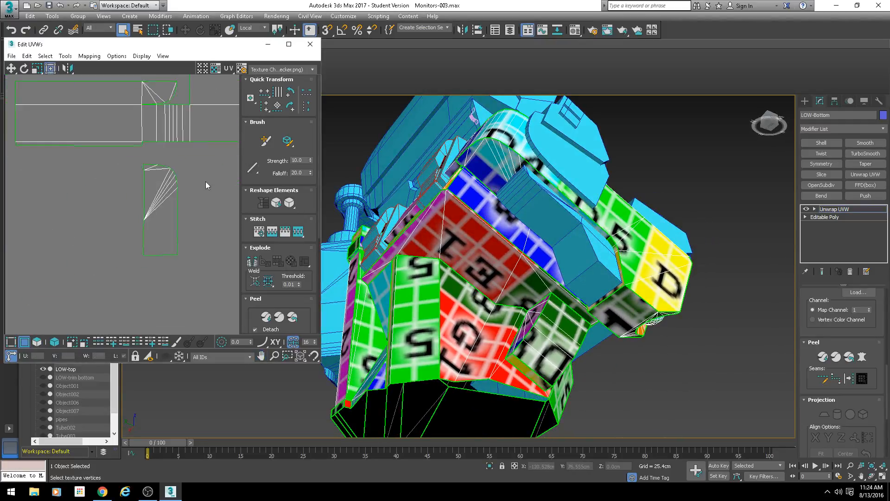
drag(192, 157, 116, 265)
alt+middle_drag(403, 227, 508, 226)
click(156, 248)
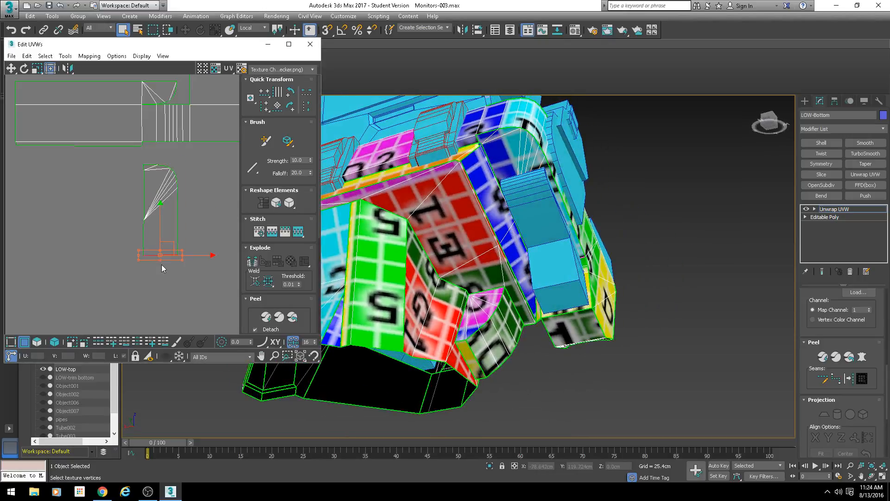
key(s)
key(Return)
Stitch the faces with the rounded cutout onto the extended piece's new lower end edge
click(161, 288)
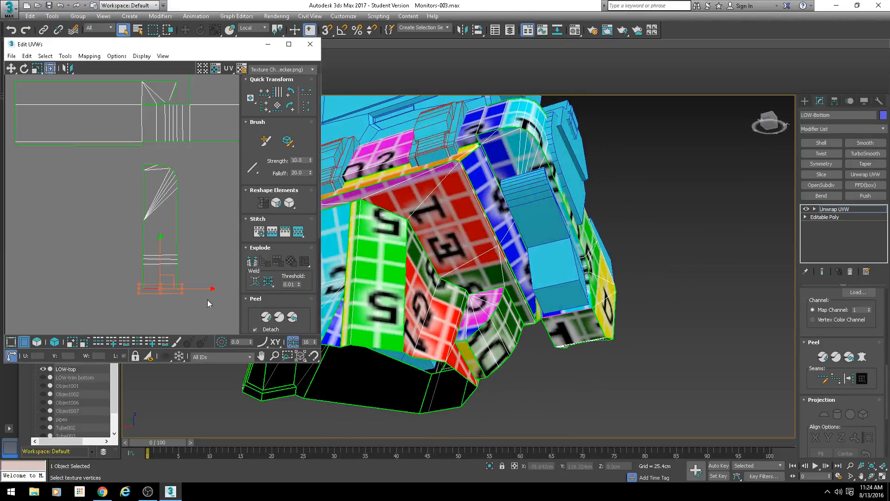
middle_drag(200, 302, 195, 249)
key(s)
key(Return)
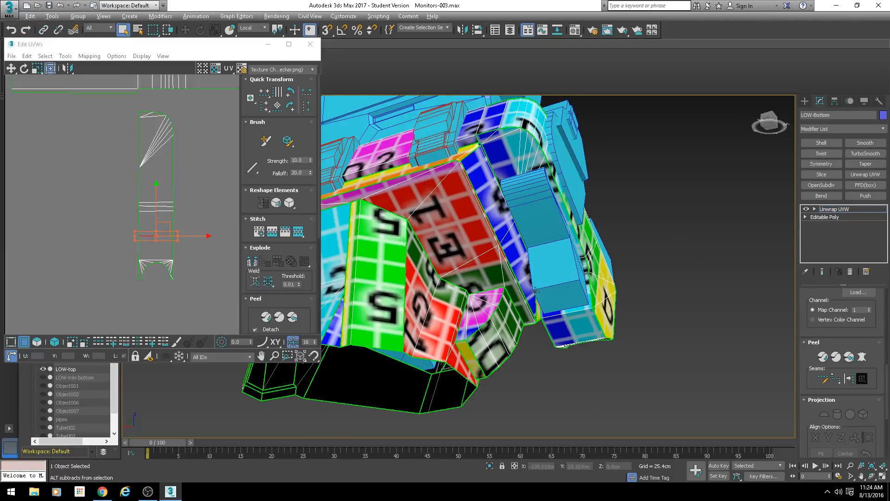
Examine the frame faces around the cylindrical recess on the model and the stitched pieces in the UV layout
alt+middle_drag(535, 291, 374, 310)
middle_drag(373, 311, 551, 307)
alt+middle_drag(551, 307, 518, 310)
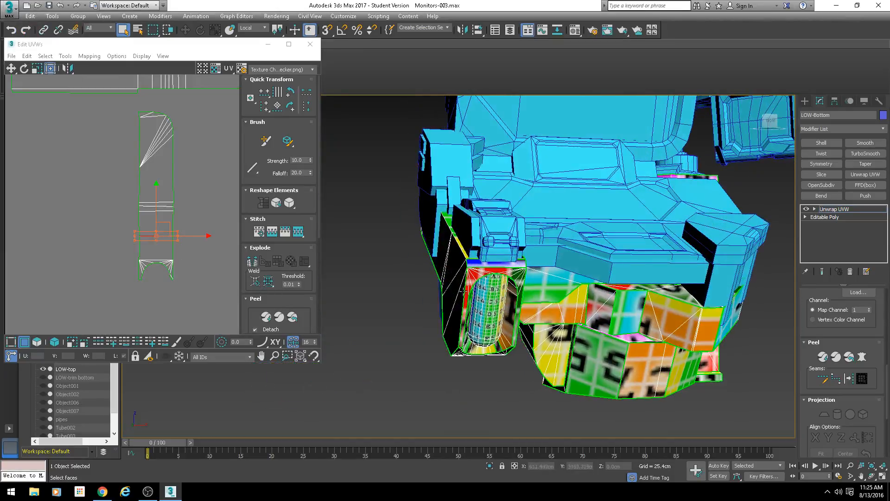
scroll(224, 245, down, 3)
middle_drag(217, 231, 171, 205)
scroll(173, 184, up, 2)
middle_drag(145, 245, 132, 230)
scroll(543, 302, up, 5)
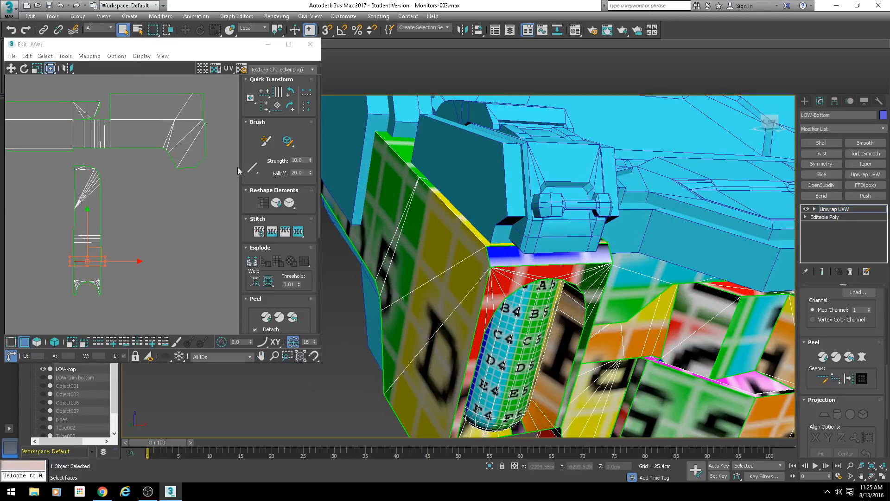
scroll(216, 217, down, 2)
scroll(200, 169, down, 1)
middle_drag(183, 204, 183, 177)
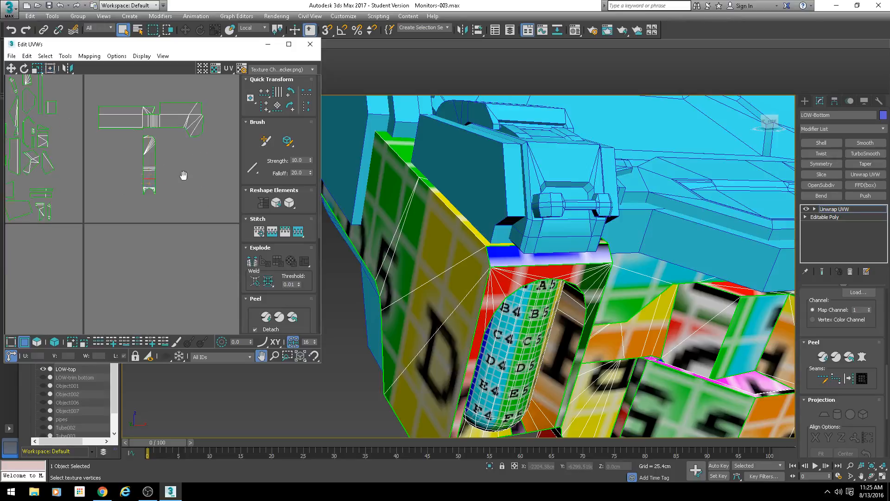
Stitch the rest of the recess frame onto the short left end edge, and stitch the matching short edge on its right side
scroll(155, 188, up, 6)
scroll(104, 223, up, 2)
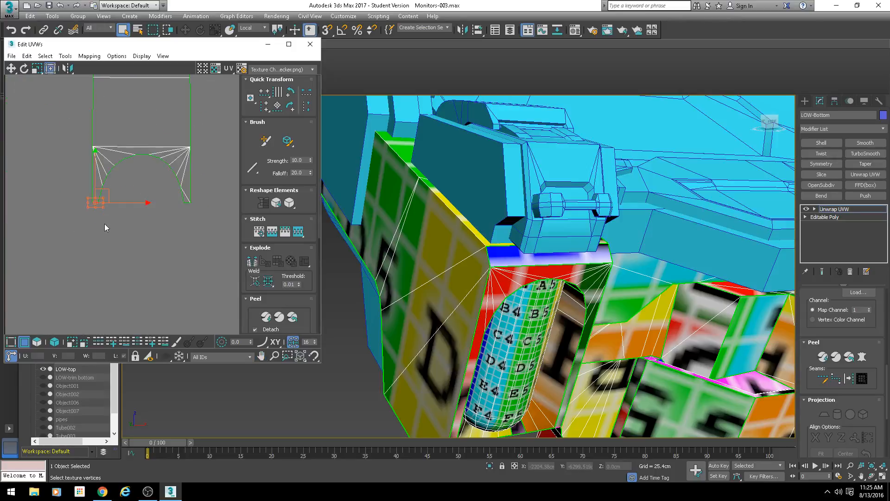
key(s)
click(105, 34)
scroll(168, 282, up, 2)
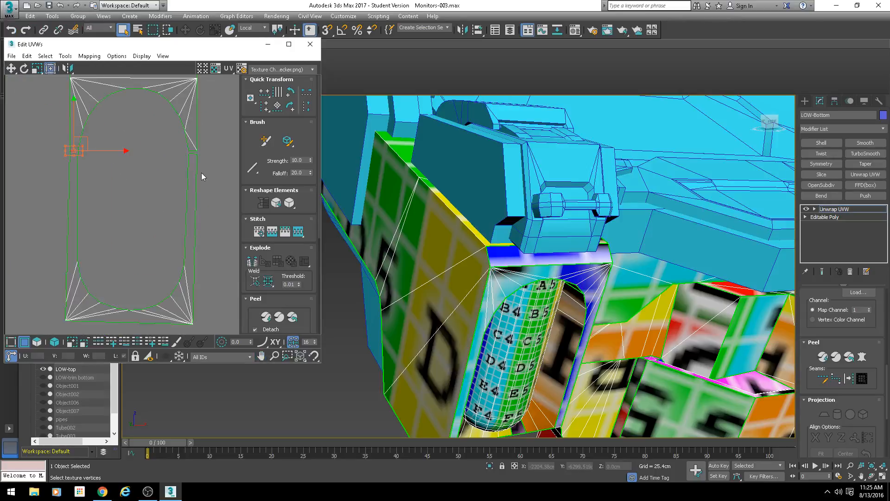
click(192, 150)
key(s)
key(Return)
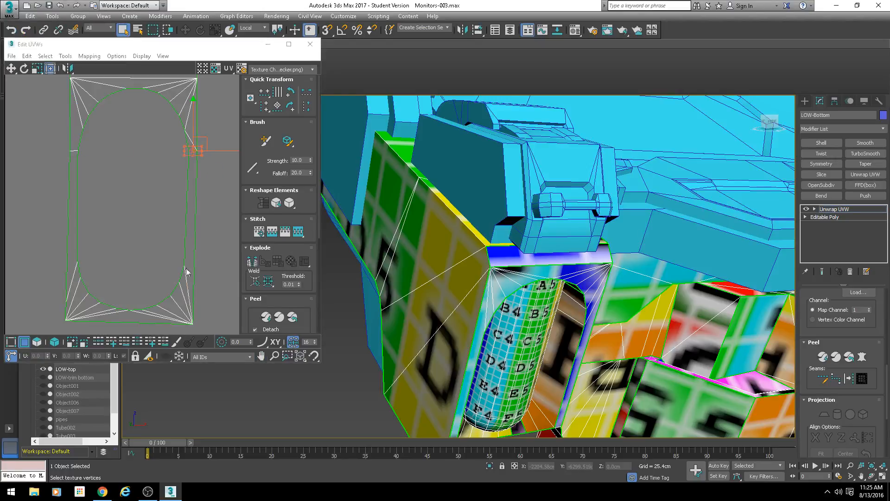
Shift the vertices at the recess frame's lower end slightly right and align its bottom row horizontally
scroll(128, 319, down, 3)
middle_drag(128, 319, 154, 205)
scroll(167, 195, up, 2)
key(1)
drag(225, 146, 4, 282)
scroll(186, 222, down, 1)
middle_drag(185, 222, 150, 245)
drag(159, 219, 162, 217)
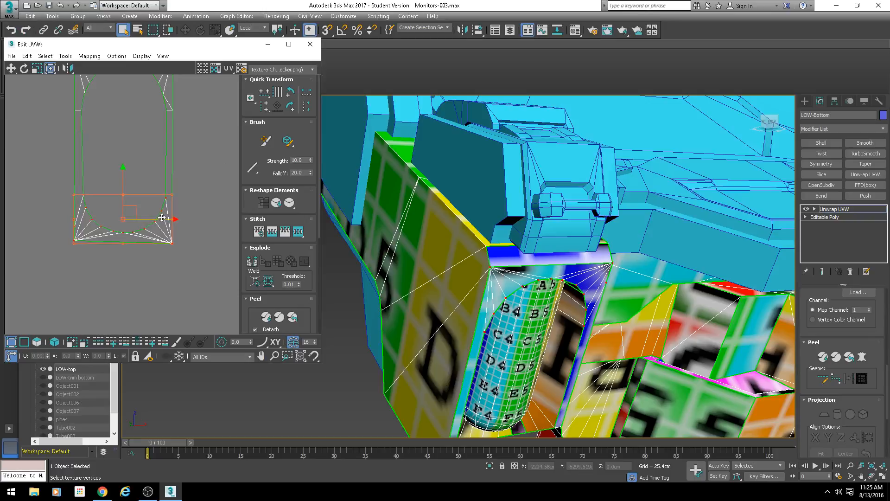
drag(200, 266, 47, 236)
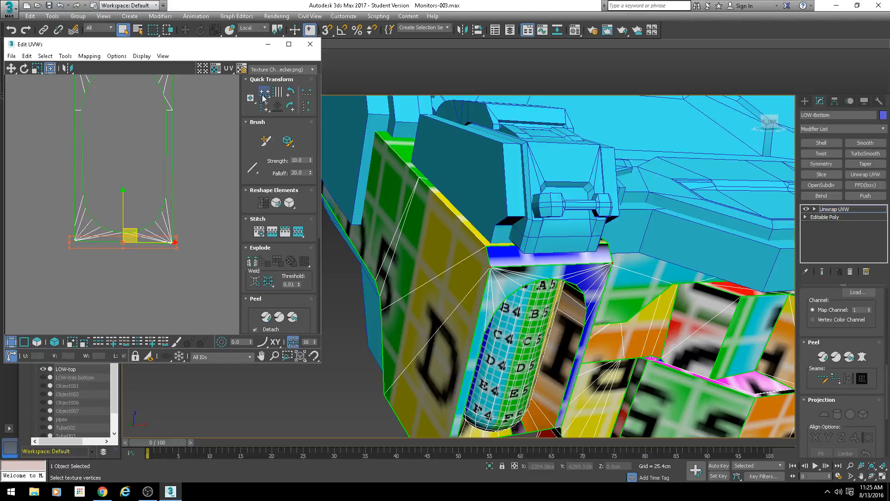
click(197, 175)
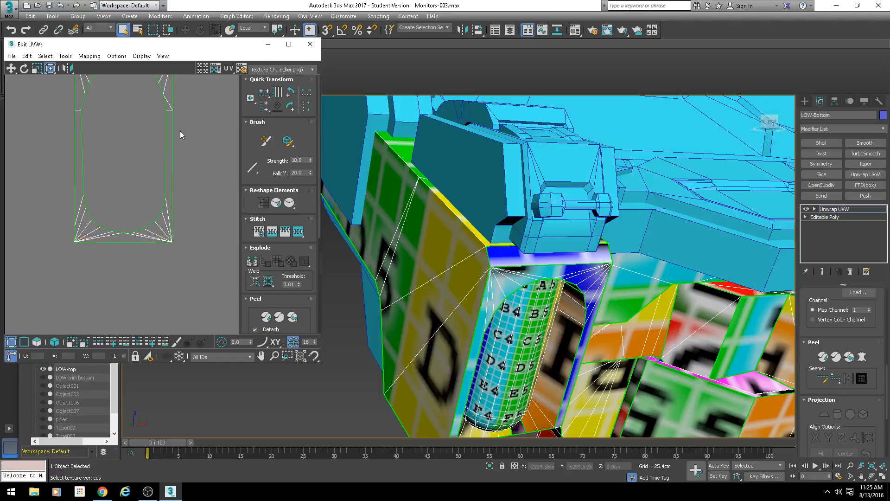
Stitch the lower edge of the capsule frame's UV island to its matching edge, with clusters aligned and scaled
key(2)
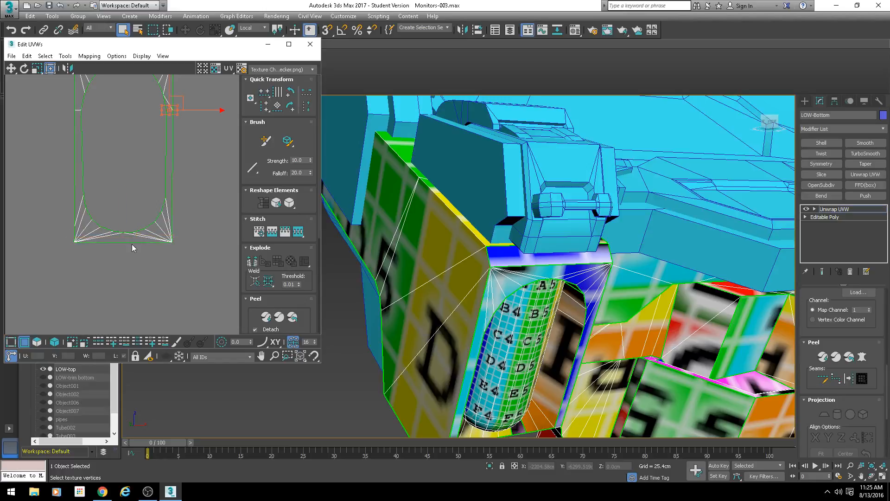
click(132, 242)
key(s)
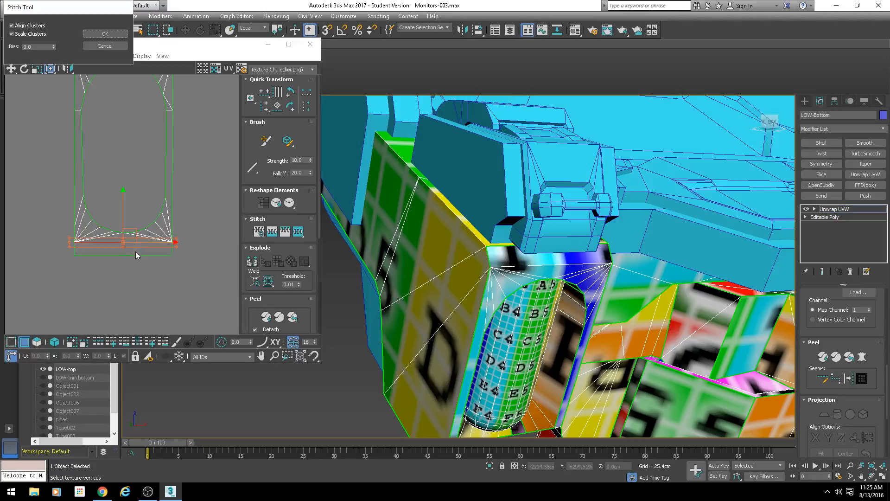
key(Return)
Examine the checker texture around the capsule recess and lower housing, and compare it with the frame's UV island
alt+middle_drag(392, 337, 473, 259)
scroll(472, 258, up, 10)
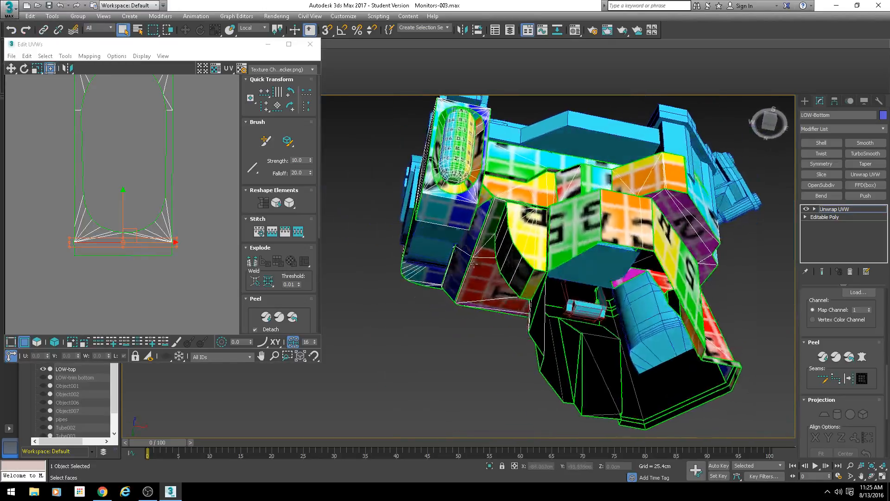
scroll(466, 255, down, 8)
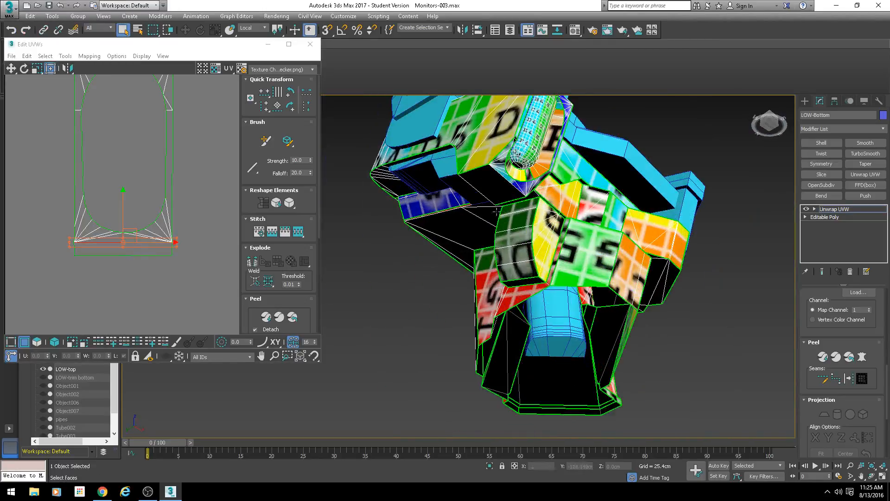
alt+middle_drag(494, 176, 473, 249)
scroll(474, 250, up, 5)
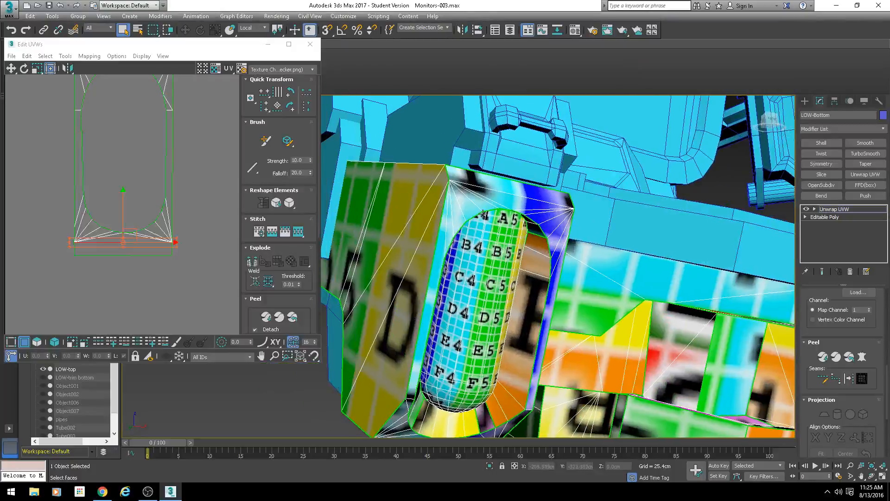
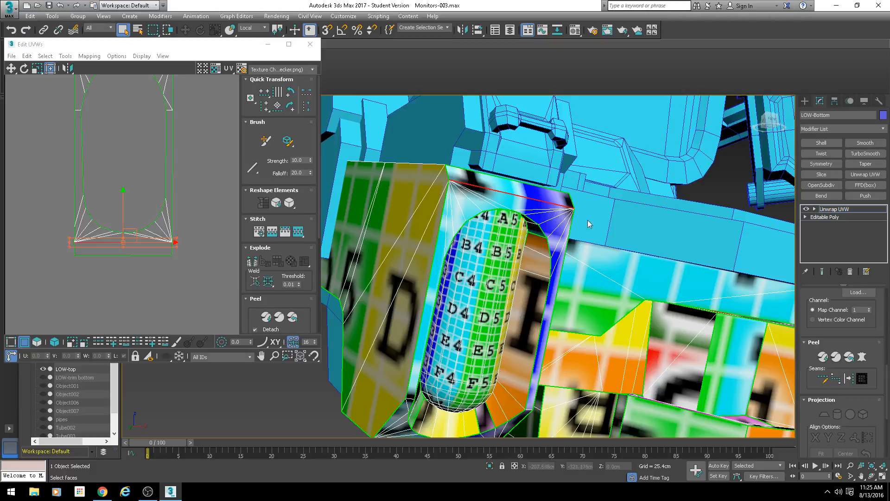
click(143, 152)
scroll(230, 209, down, 3)
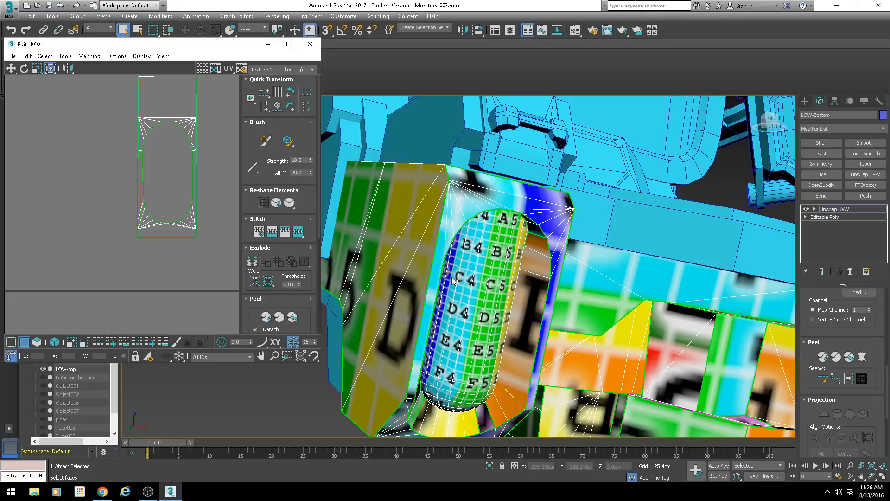
scroll(390, 199, down, 4)
alt+middle_drag(417, 273, 457, 213)
scroll(147, 179, down, 7)
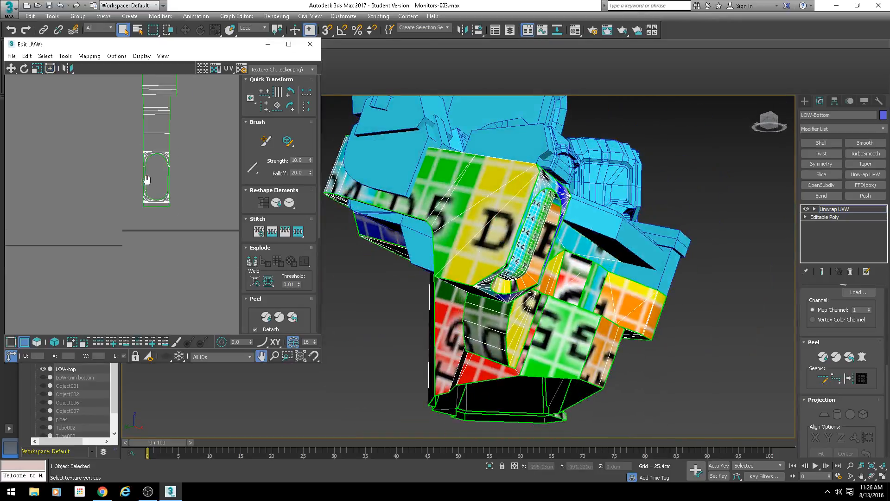
scroll(171, 147, up, 1)
middle_drag(172, 146, 162, 168)
alt+middle_drag(371, 260, 393, 269)
scroll(147, 196, up, 3)
scroll(384, 232, up, 5)
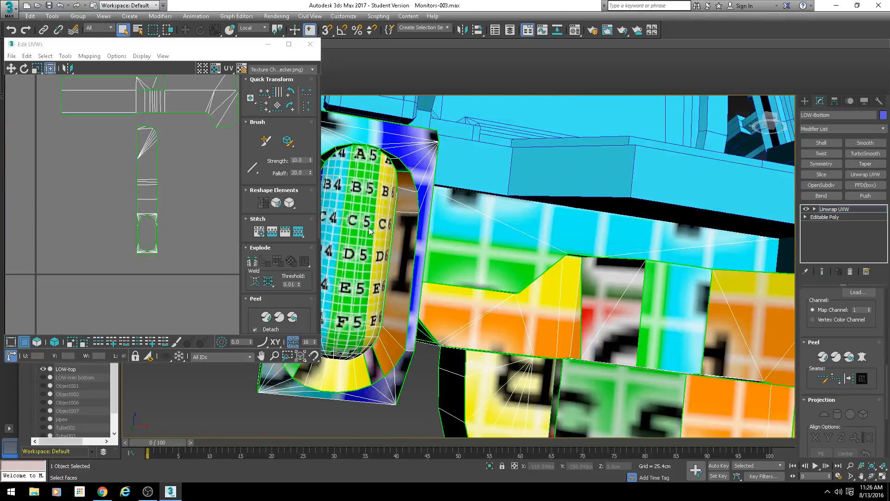
middle_drag(384, 232, 462, 243)
scroll(139, 234, up, 5)
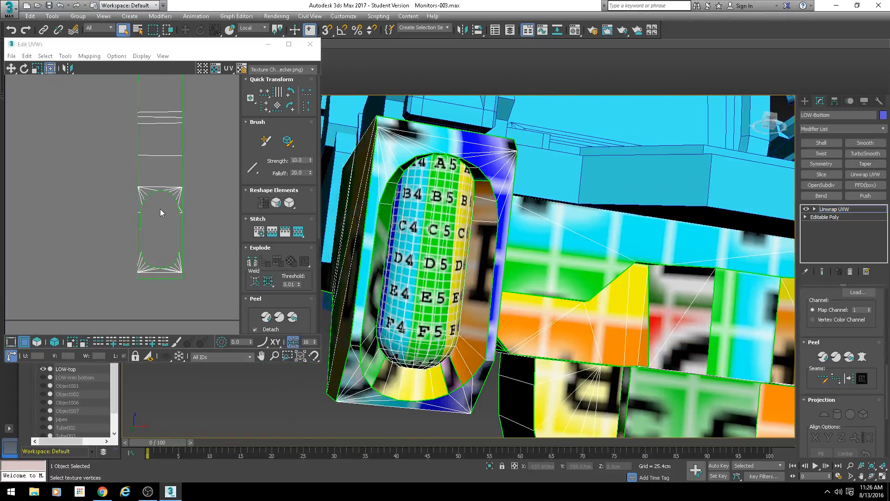
Stitch the recess's inner wall faces to both long sides of the opening in the frame's UV island
click(178, 237)
key(s)
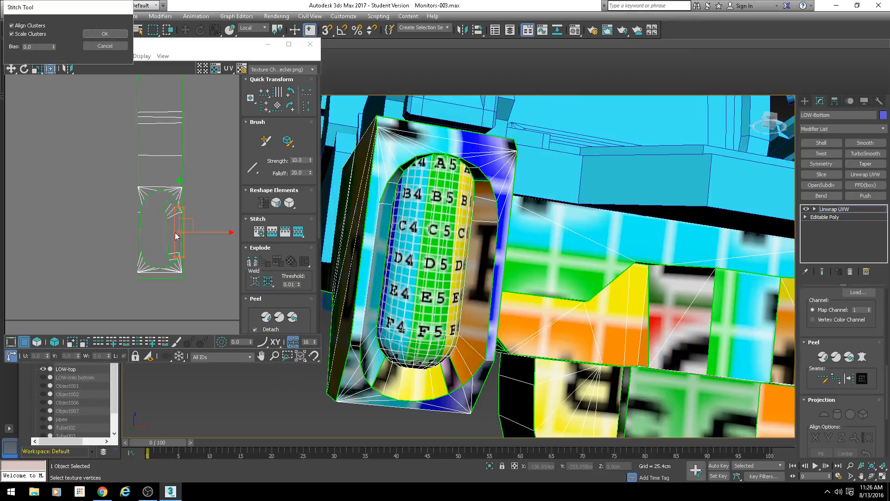
key(Return)
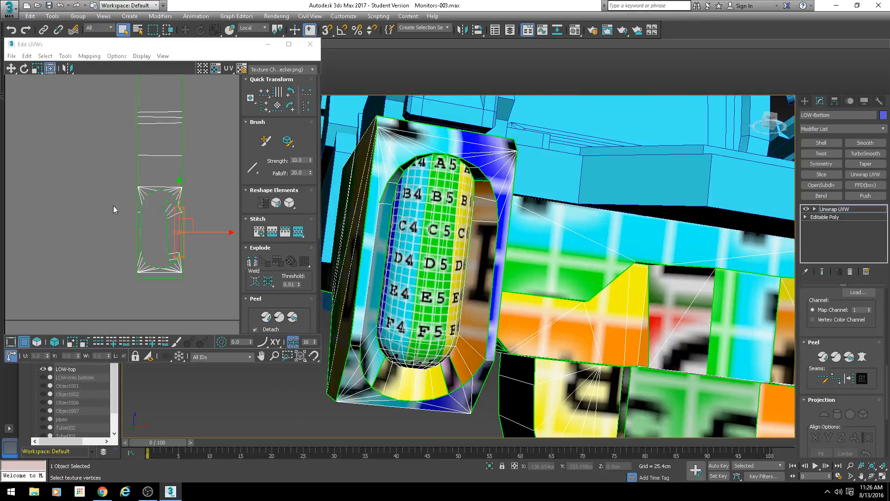
click(141, 226)
scroll(141, 226, up, 4)
key(s)
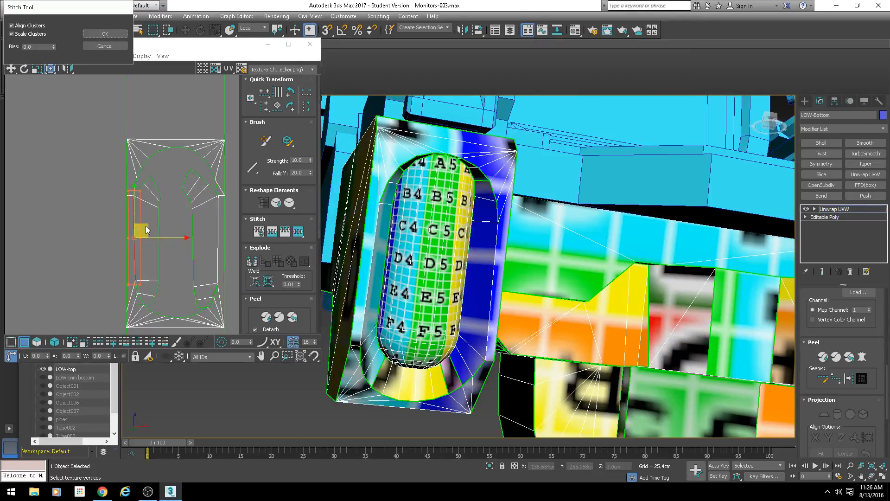
key(Return)
middle_drag(184, 319, 176, 277)
scroll(177, 277, up, 3)
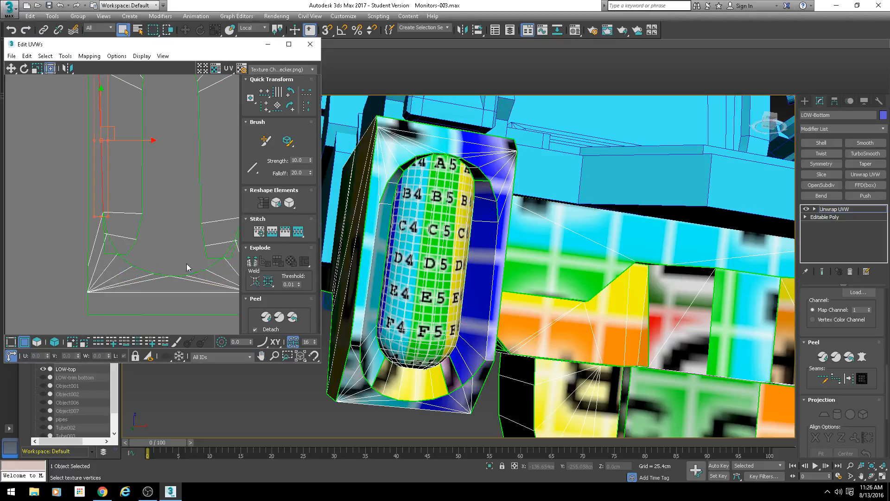
Select the frame's faces, shift them slightly away from the strip above, and add the recess's remaining inner wall faces to the selection
scroll(104, 289, down, 3)
click(37, 342)
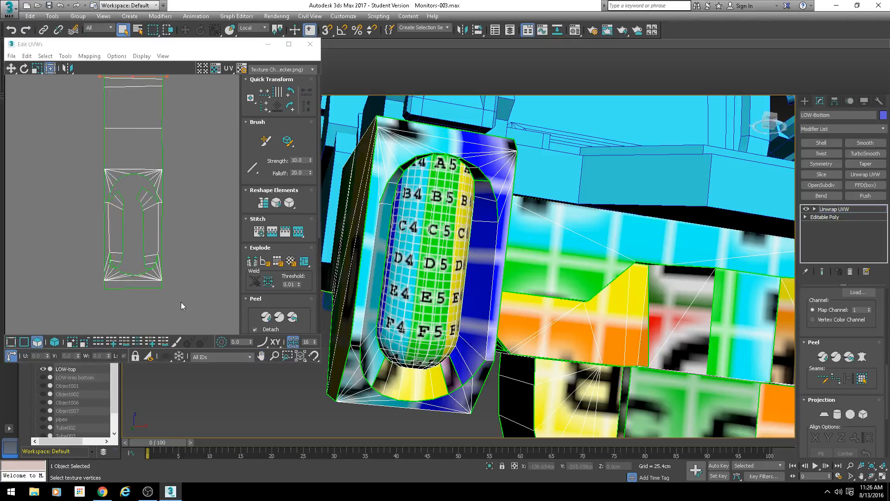
drag(182, 306, 82, 170)
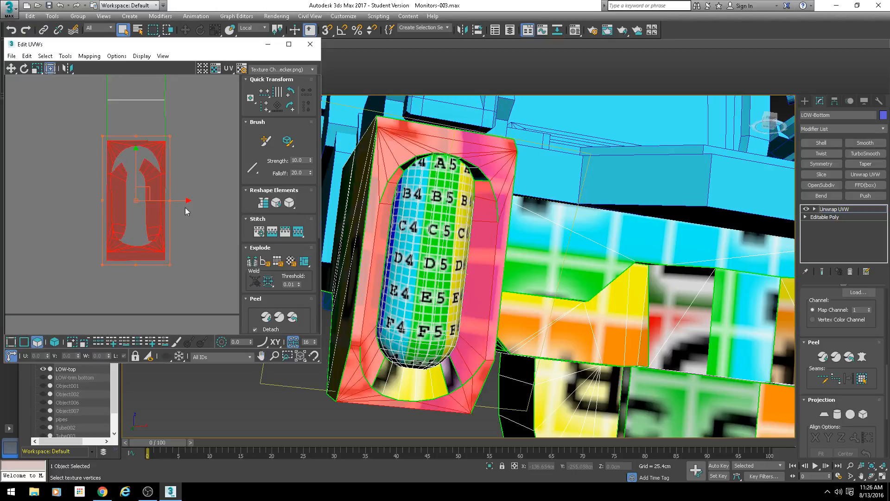
drag(142, 192, 144, 206)
alt+middle_drag(436, 209, 398, 174)
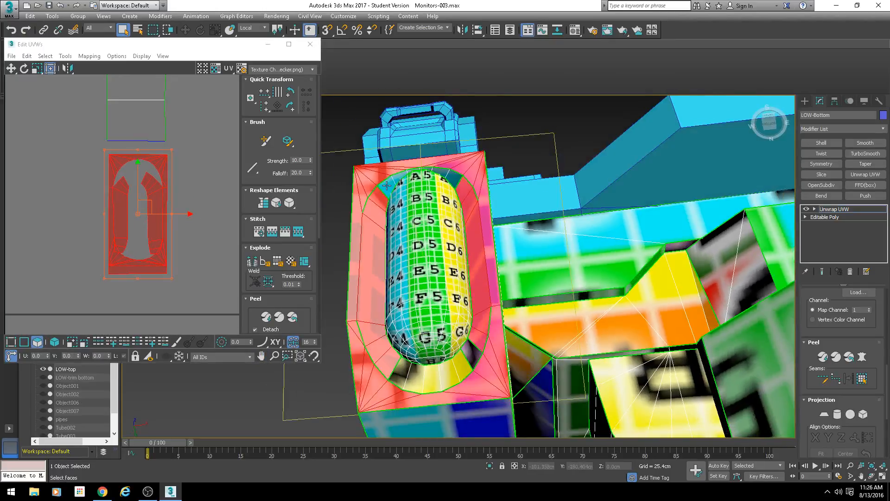
scroll(420, 163, up, 5)
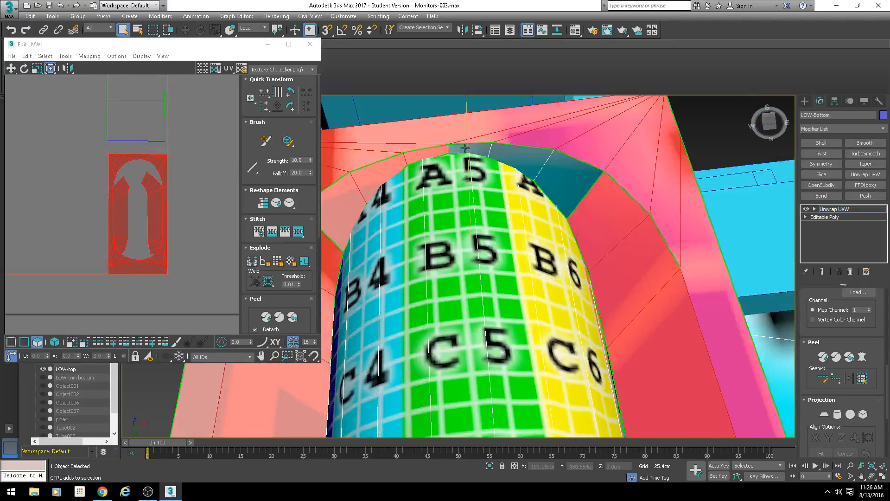
key(F3)
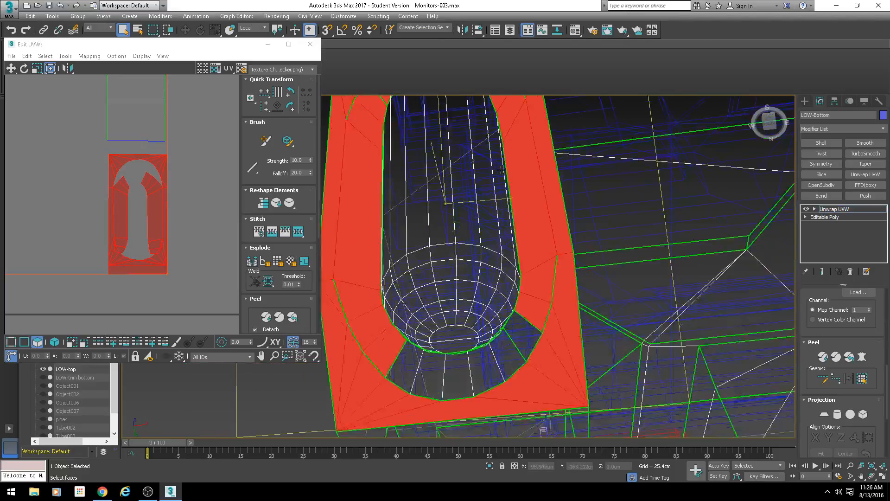
key(F3)
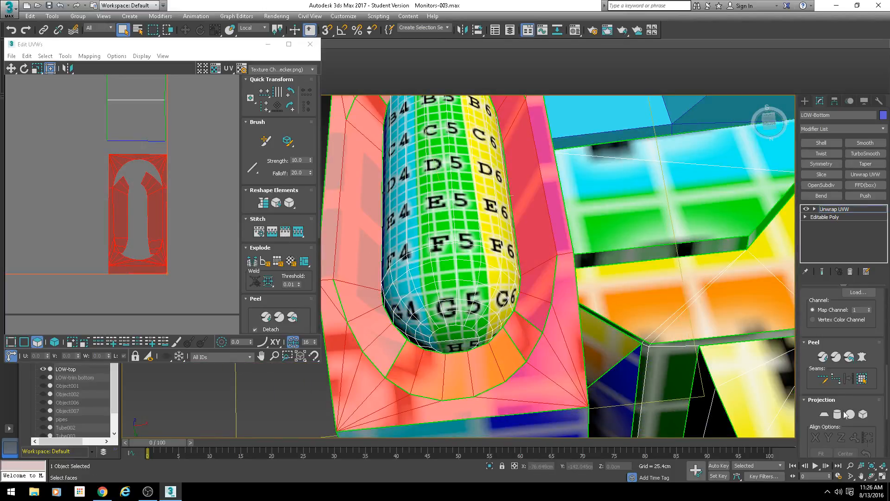
Apply a planar projection to the selected frame and recess faces, aligning the projection to them
drag(803, 357, 805, 295)
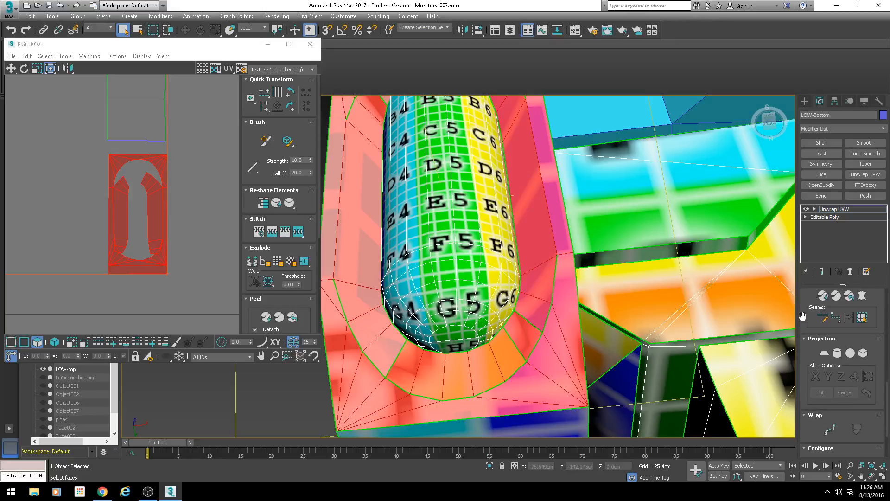
click(824, 353)
click(855, 379)
scroll(151, 226, down, 7)
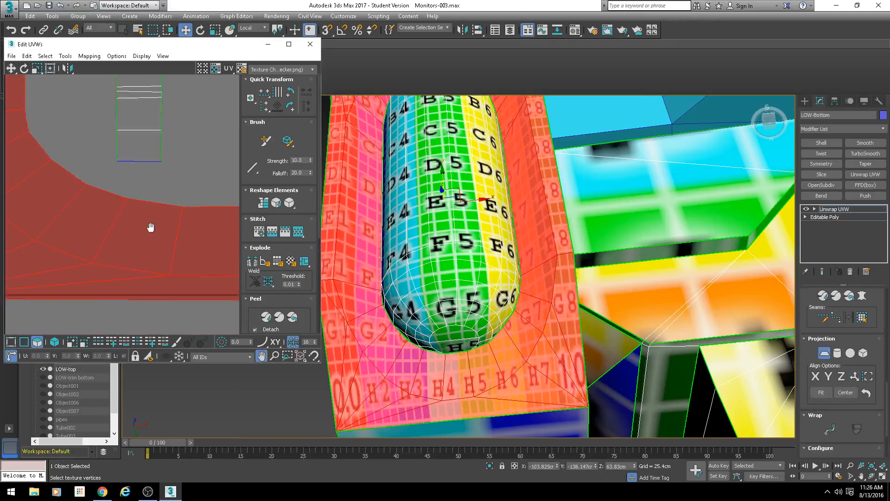
middle_drag(182, 204, 143, 220)
scroll(143, 220, up, 2)
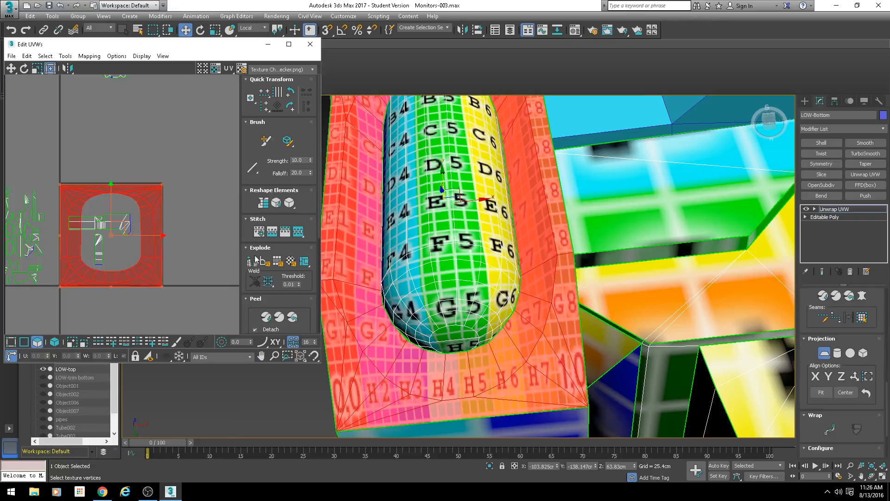
click(824, 353)
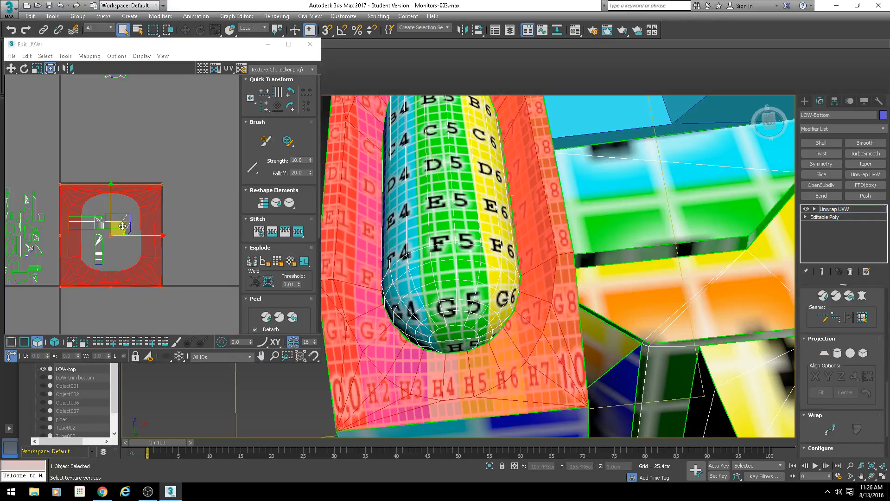
Move the planar-mapped frame island clear of the other islands and narrow it horizontally into a tall rectangle
click(125, 225)
click(126, 218)
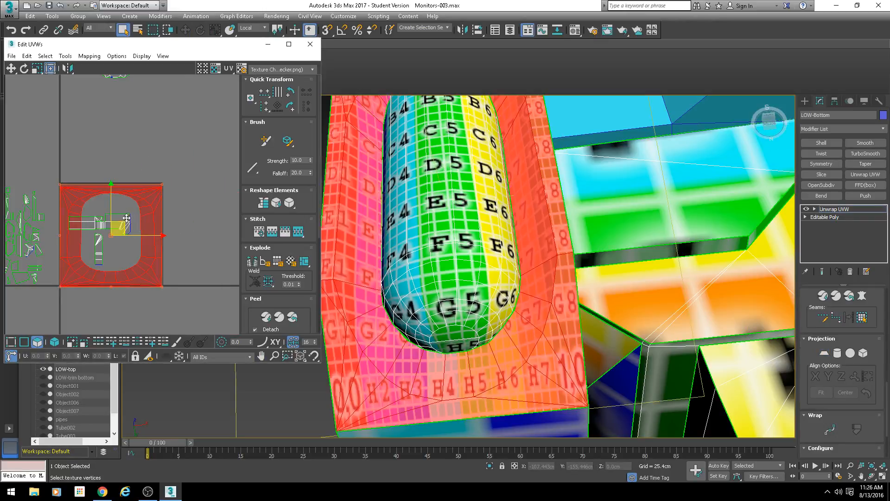
drag(123, 224, 215, 137)
middle_drag(227, 124, 197, 135)
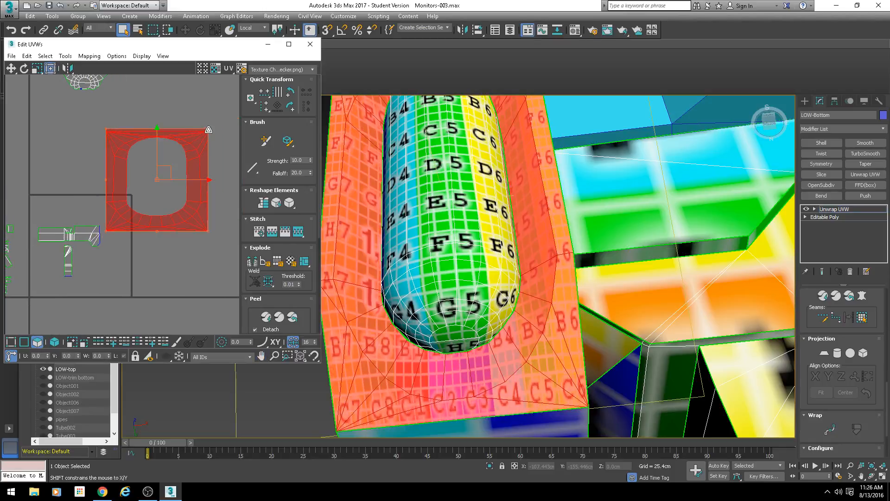
drag(208, 130, 153, 129)
middle_drag(129, 198, 132, 196)
scroll(133, 197, up, 2)
Stitch the frame island to the lower end edge of the vertical UV strip
click(24, 341)
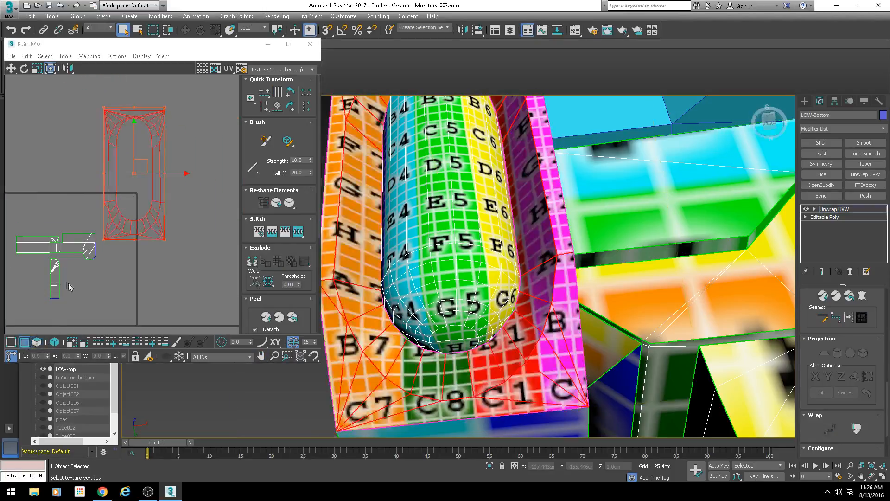
click(55, 298)
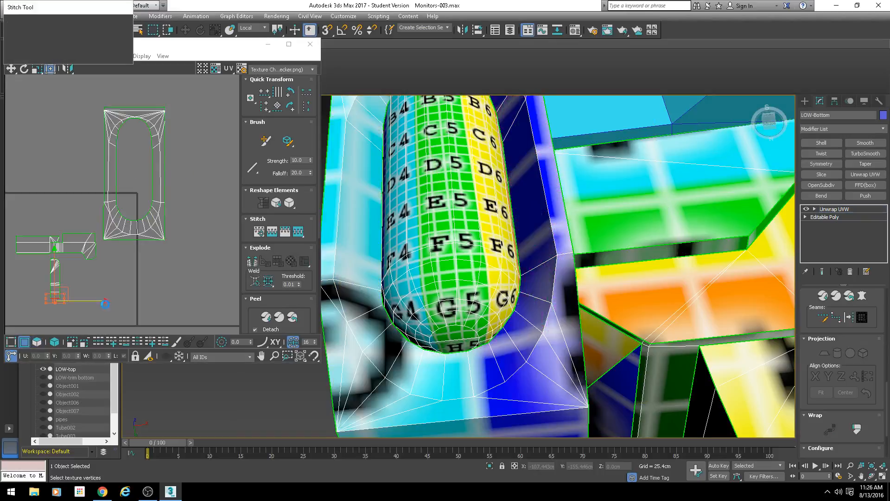
key(ctrl+shift+s)
click(104, 33)
Examine the checker pattern on the stitched capsule frame and side housing together with their UV layout
middle_drag(472, 286, 468, 315)
scroll(489, 262, down, 4)
scroll(518, 299, down, 2)
scroll(141, 276, up, 10)
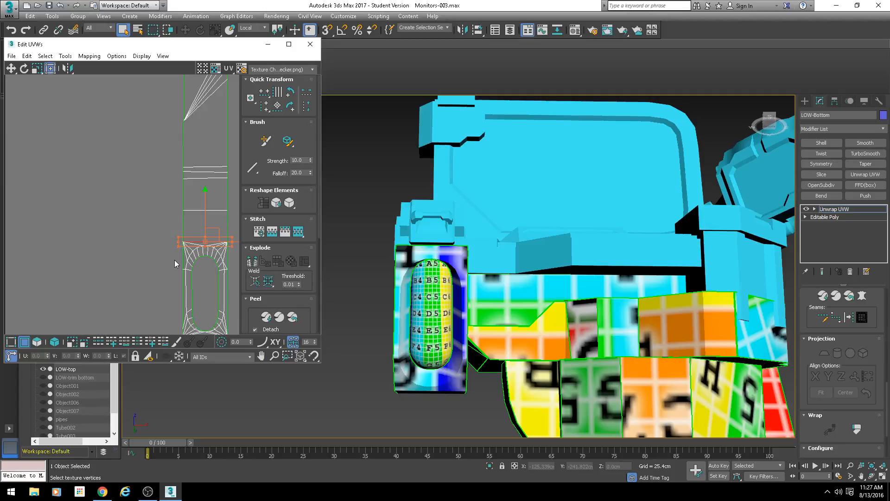
scroll(231, 235, down, 3)
alt+middle_drag(468, 273, 514, 218)
scroll(473, 256, down, 3)
scroll(183, 232, down, 5)
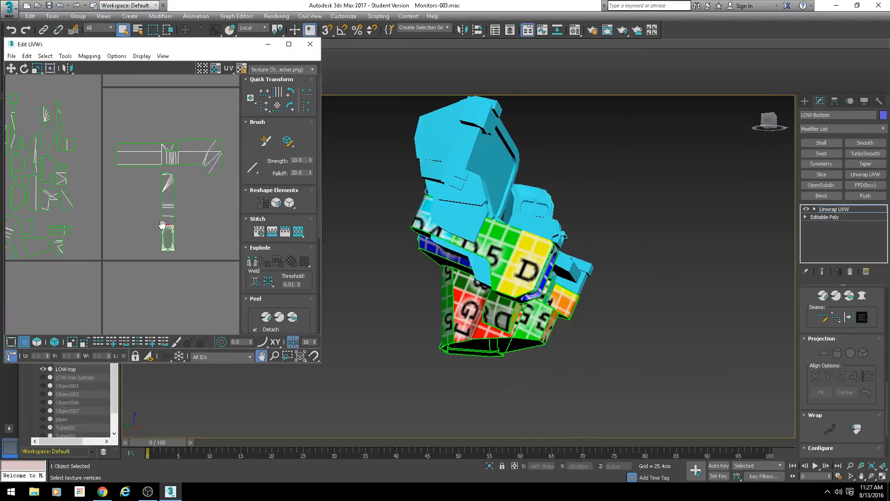
Select the horizontal and vertical strip islands as whole elements and move them outside the UV tile
click(37, 341)
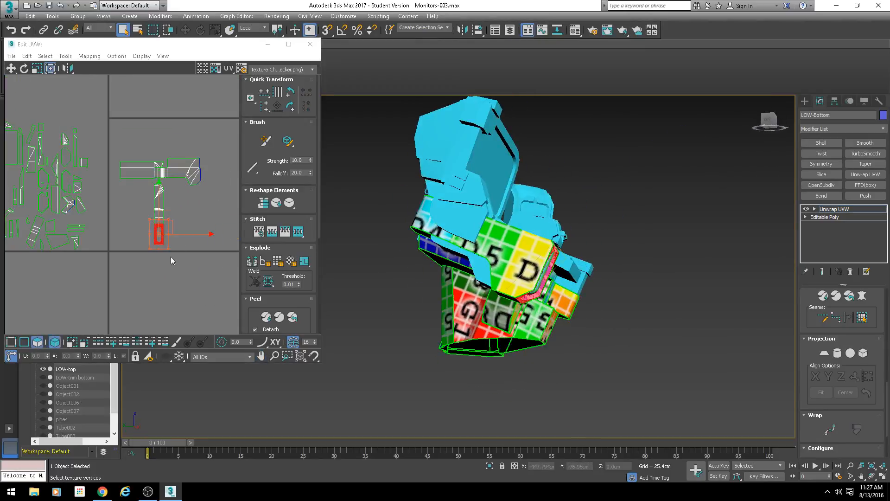
middle_drag(156, 223, 139, 220)
drag(139, 220, 135, 223)
scroll(136, 223, down, 3)
middle_drag(162, 207, 122, 207)
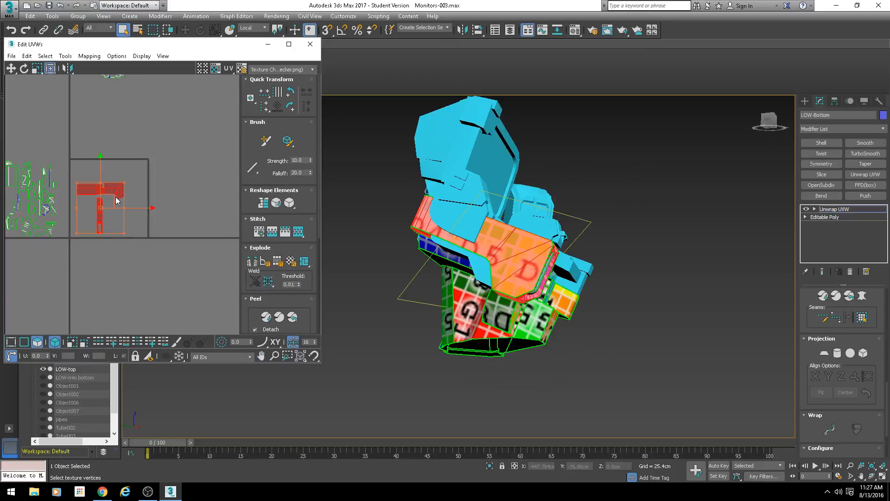
drag(112, 198, 205, 184)
middle_drag(103, 205, 177, 206)
Select the packed islands, then a face beside the capsule frame, to check which model areas they cover
drag(145, 141, 19, 256)
alt+middle_drag(496, 246, 419, 254)
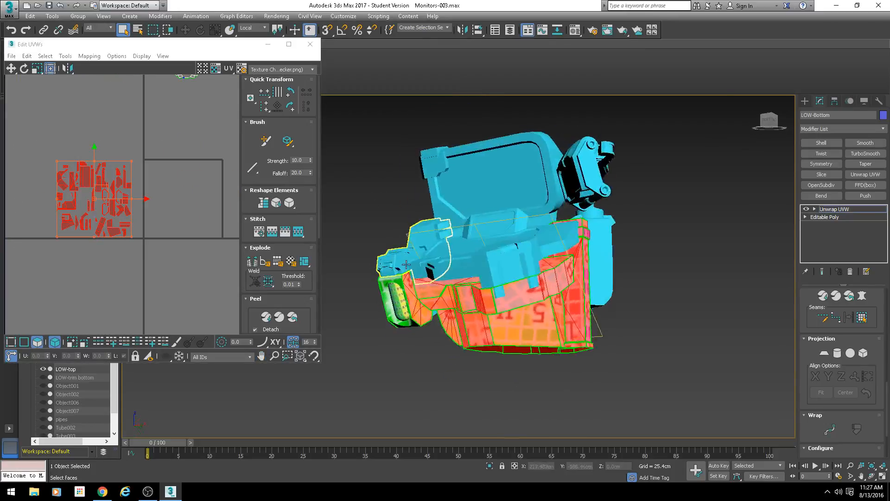
scroll(420, 256, up, 4)
click(404, 290)
scroll(128, 213, down, 3)
scroll(169, 208, up, 3)
middle_drag(231, 190, 108, 214)
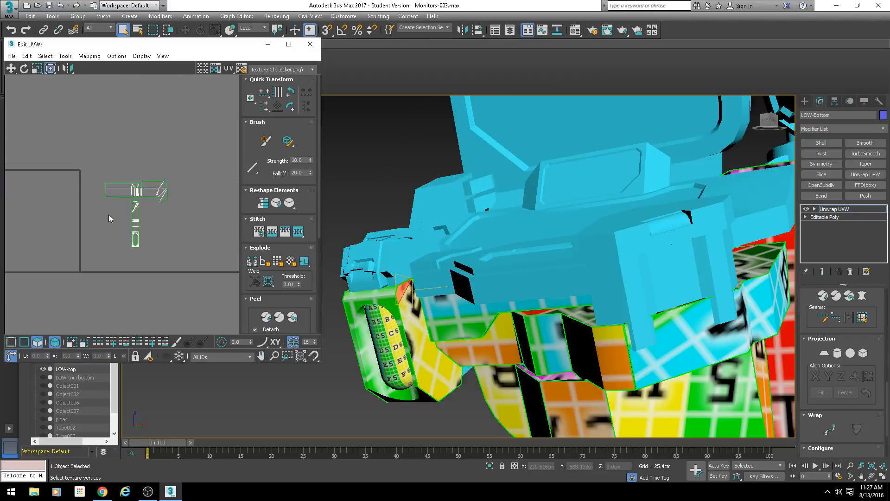
scroll(133, 203, up, 3)
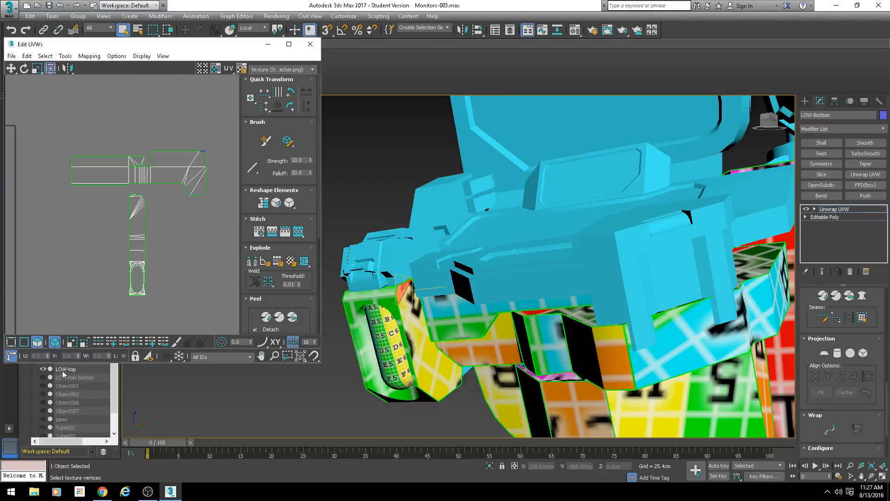
Try to stitch the upper edge of the horizontal UV strip to its matching edge
click(24, 342)
scroll(145, 195, up, 4)
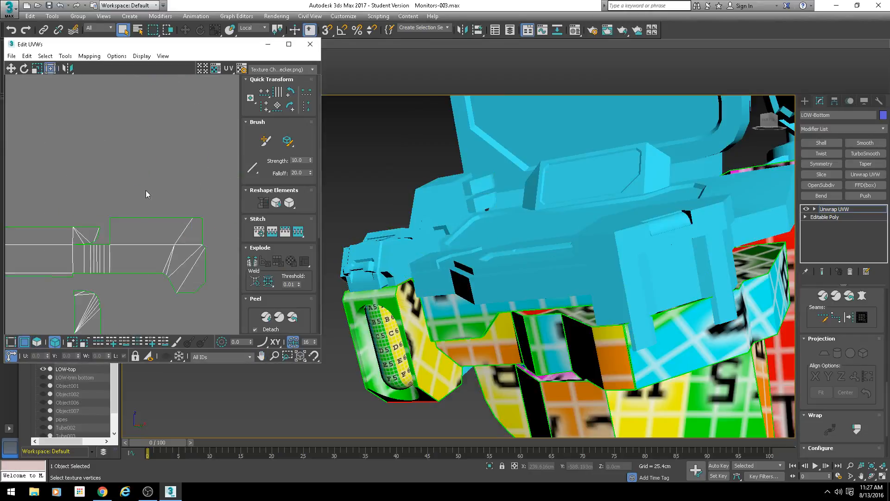
click(147, 224)
key(s)
key(Return)
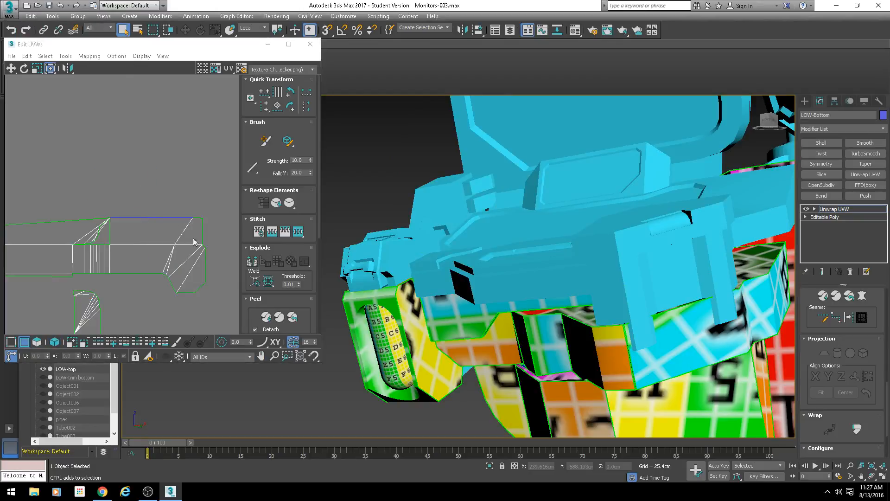
key(ctrl+z)
Try to stitch the side housing island to the short upper edge at the horizontal strip's end, with clusters aligned and scaled
ctrl+click(404, 280)
middle_drag(147, 239, 180, 223)
scroll(180, 223, down, 3)
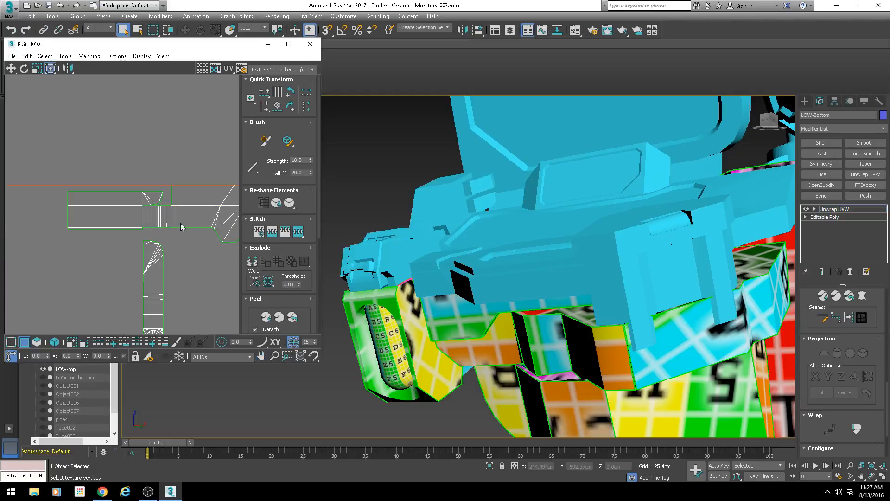
scroll(197, 199, up, 6)
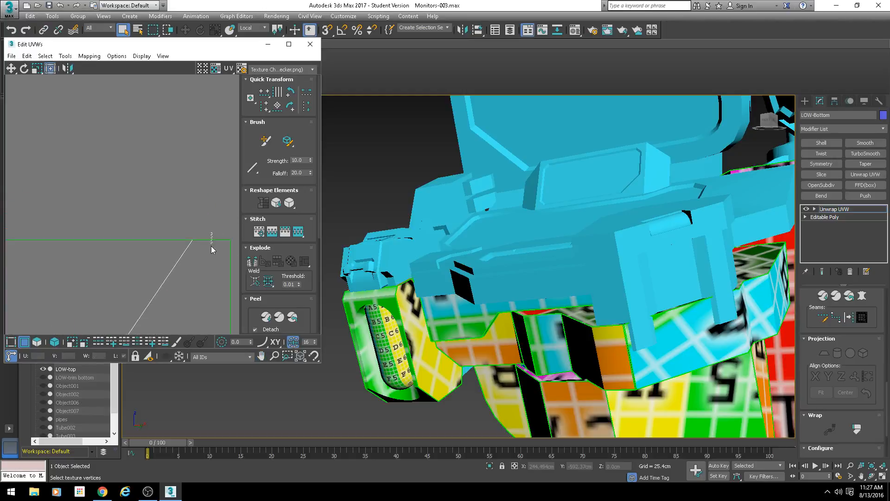
key(s)
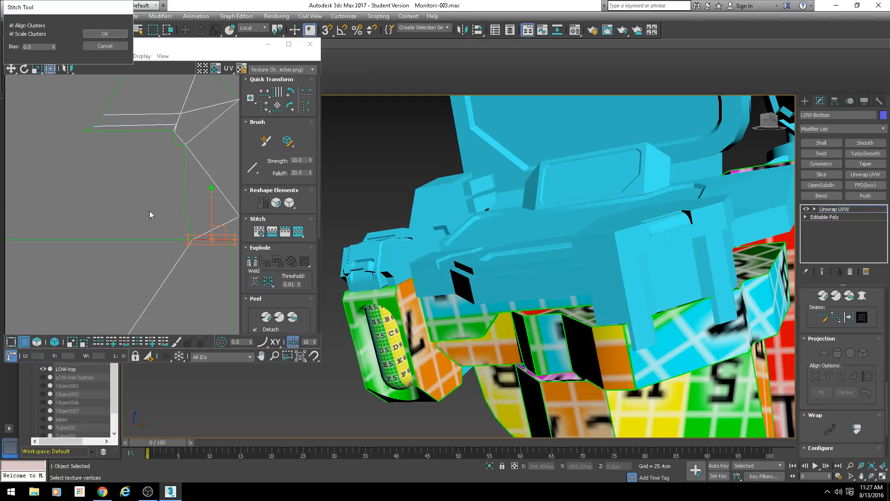
scroll(149, 210, down, 3)
key(Return)
scroll(188, 214, up, 2)
middle_drag(156, 208, 151, 199)
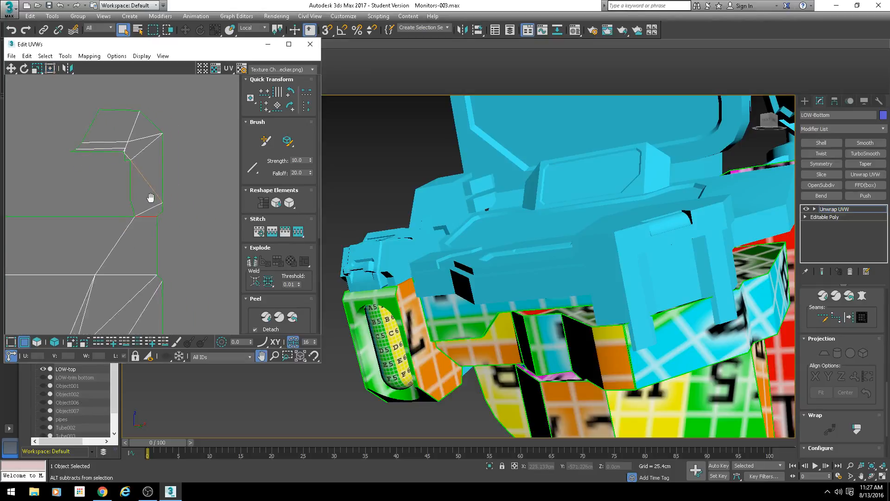
Examine how the side housing faces meet around the capsule frame from several angles, in both wireframe and shaded display
alt+middle_drag(501, 315, 352, 204)
scroll(151, 194, down, 1)
scroll(150, 194, up, 2)
scroll(134, 210, down, 2)
middle_drag(134, 210, 185, 187)
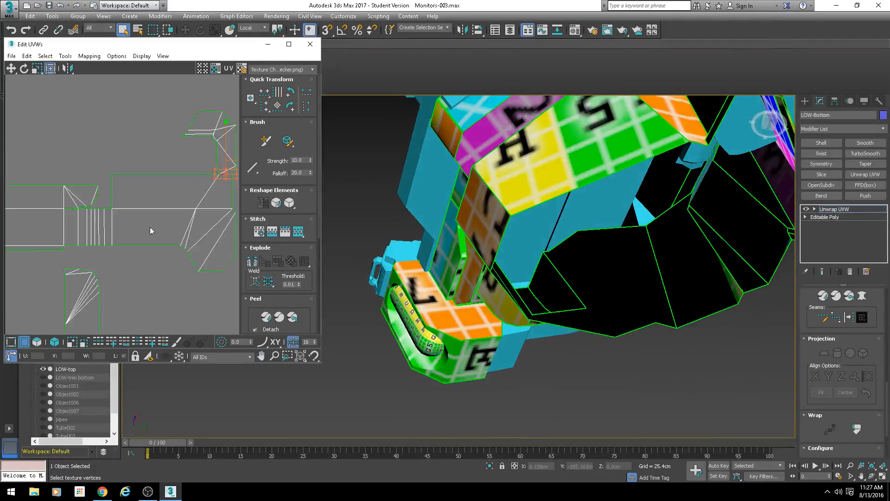
alt+middle_drag(343, 200, 360, 252)
scroll(360, 252, up, 3)
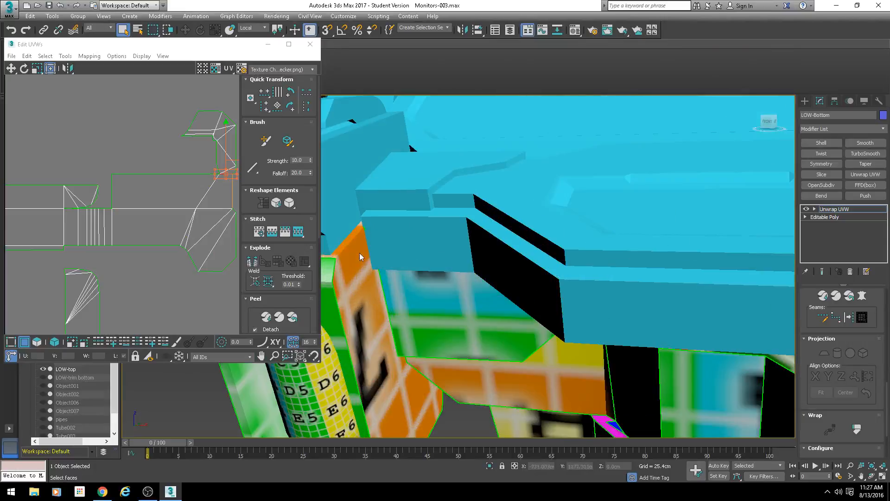
key(F3)
key(F3)
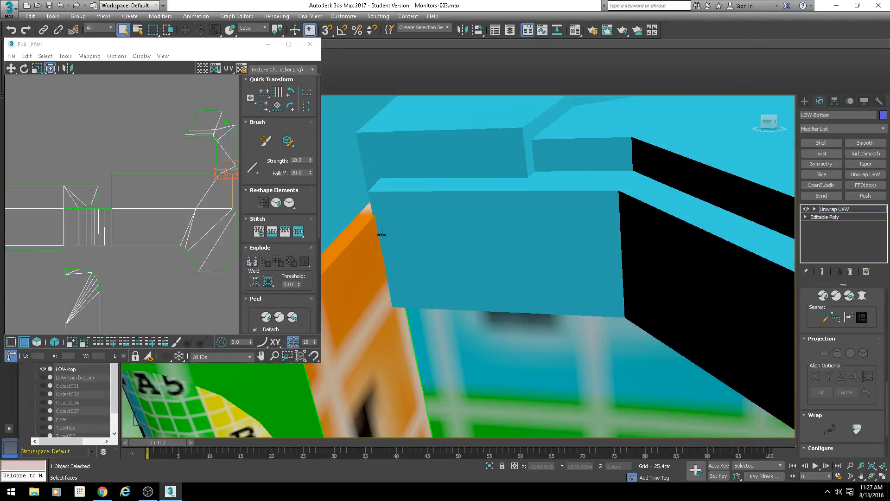
key(F3)
alt+middle_drag(378, 261, 377, 211)
scroll(368, 198, up, 5)
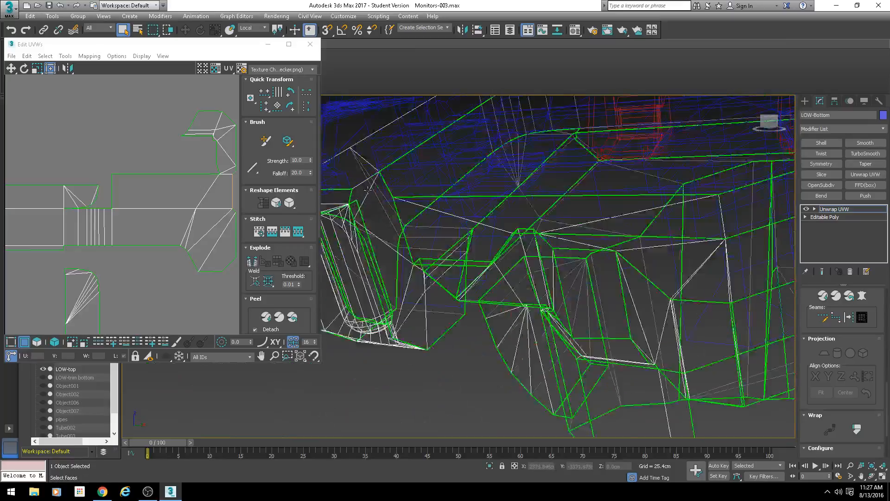
key(F3)
scroll(157, 240, down, 5)
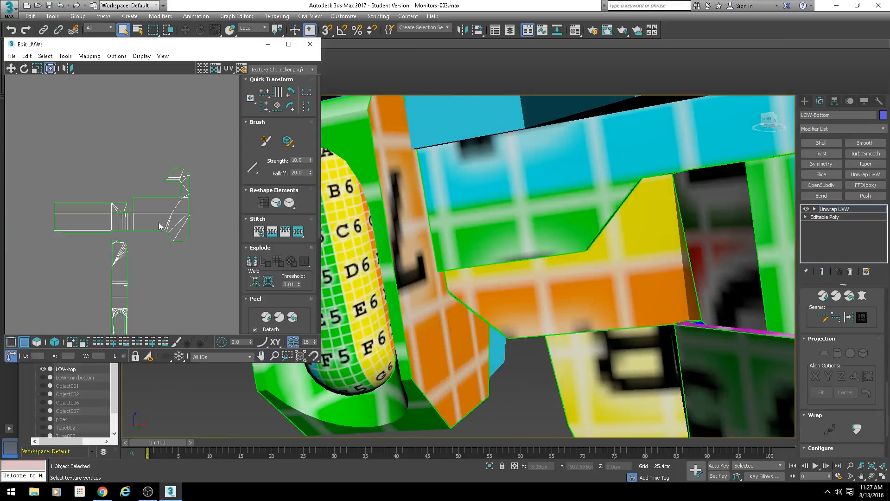
Stitch the horizontal strip island to the long right edge of the capsule frame in the UV layout
scroll(156, 240, up, 4)
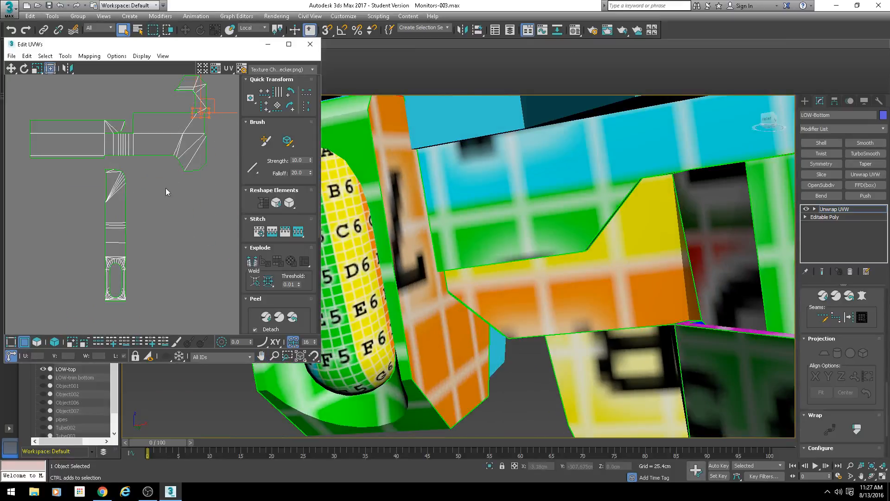
scroll(128, 278, up, 3)
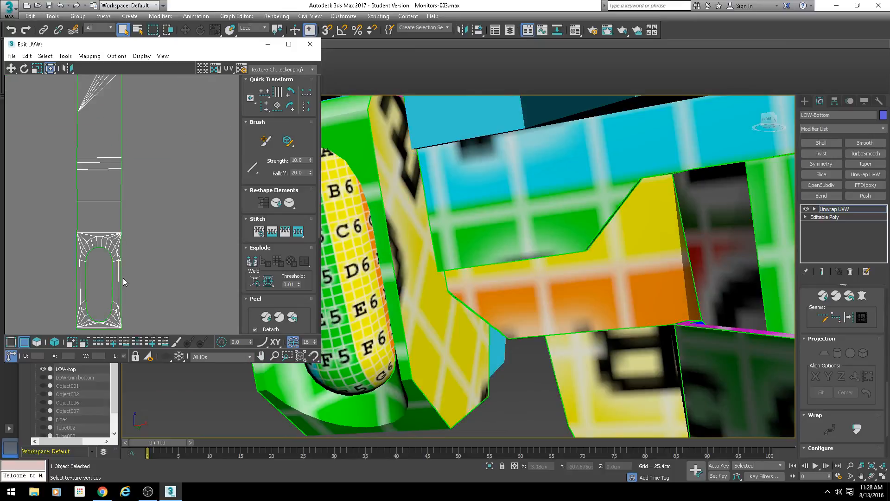
click(123, 279)
key(s)
key(Return)
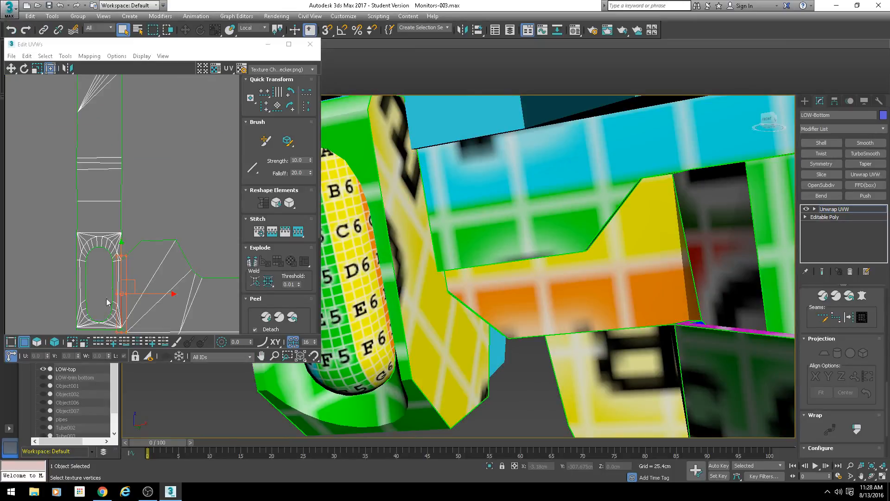
Stitch the side housing island to the capsule frame's long left edge in the UV layout
middle_drag(107, 302, 129, 193)
click(95, 183)
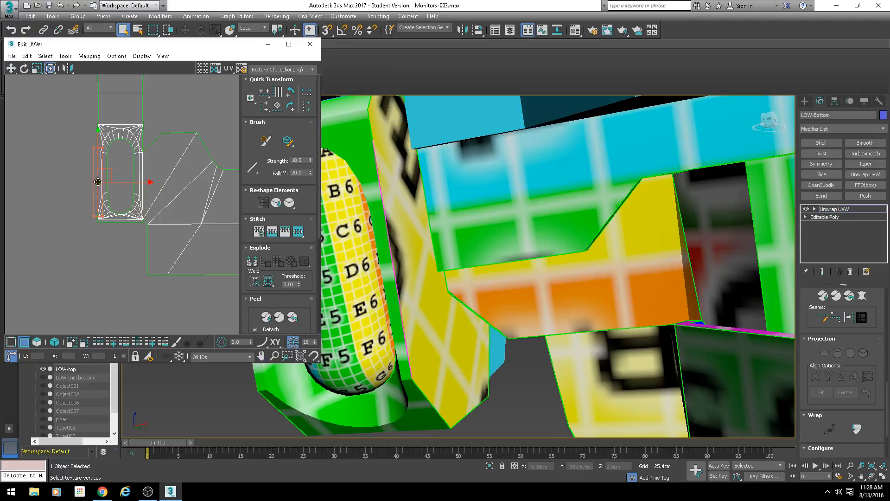
key(s)
key(Return)
scroll(124, 199, up, 2)
scroll(184, 213, down, 9)
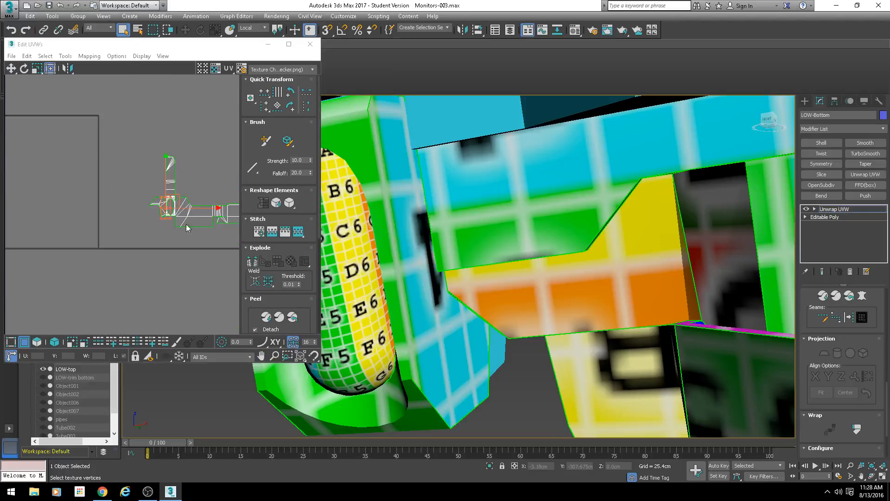
Select the short bevel edge at the capsule frame's lower left corner in the UV layout and stitch it
middle_drag(186, 221, 106, 207)
scroll(84, 193, up, 3)
scroll(83, 185, up, 3)
middle_drag(372, 220, 434, 251)
scroll(173, 144, up, 2)
middle_drag(157, 180, 150, 163)
scroll(200, 146, down, 3)
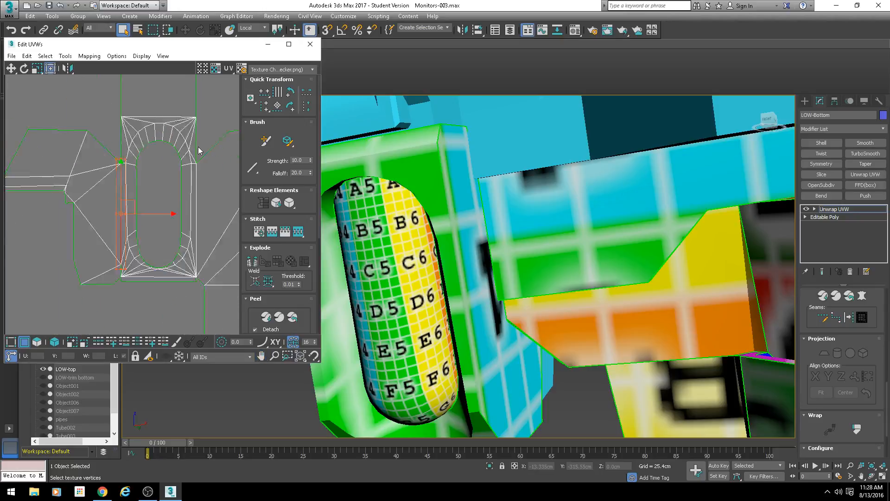
click(440, 165)
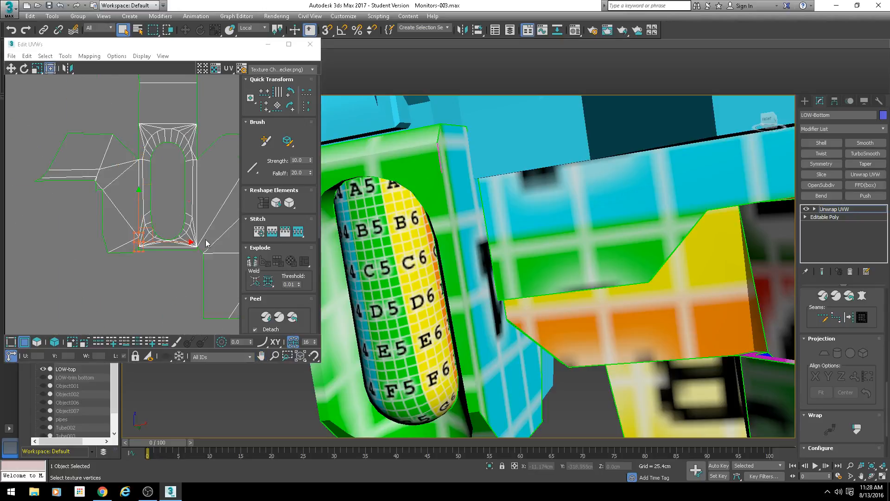
scroll(205, 241, up, 3)
click(122, 272)
click(61, 244)
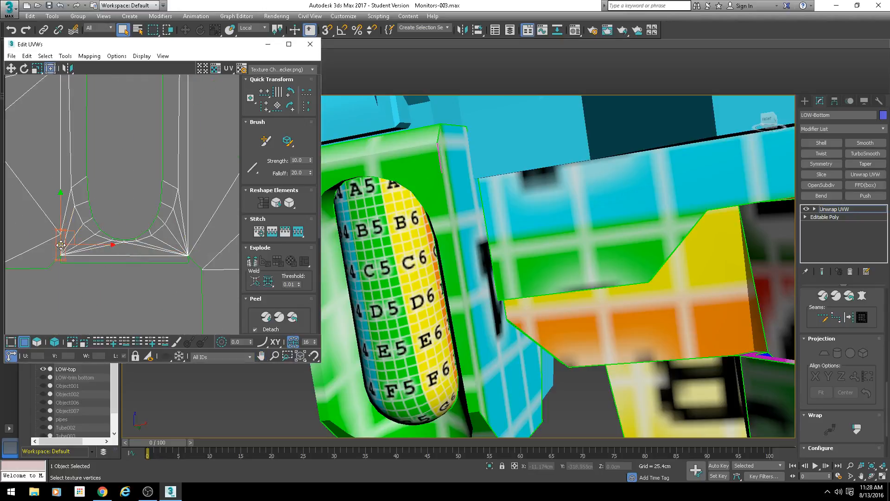
key(s)
key(Return)
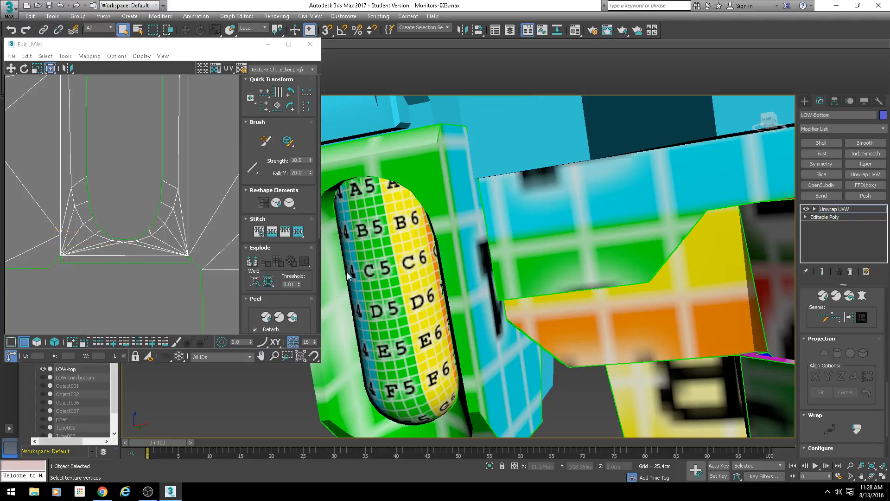
Examine the checker pattern around the whole LOW-Bottom part and the packed UV islands for the next faces to unwrap
alt+middle_drag(348, 275, 356, 314)
scroll(129, 188, down, 5)
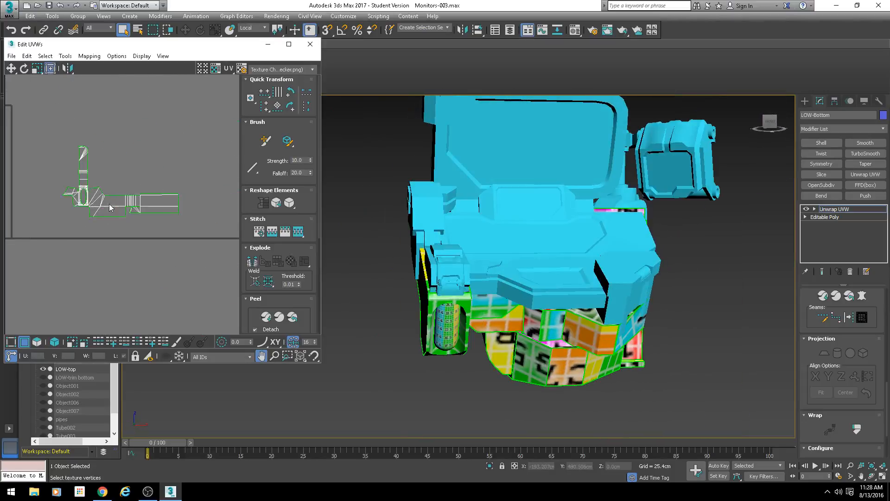
scroll(129, 187, down, 1)
middle_drag(87, 184, 187, 210)
scroll(149, 191, up, 3)
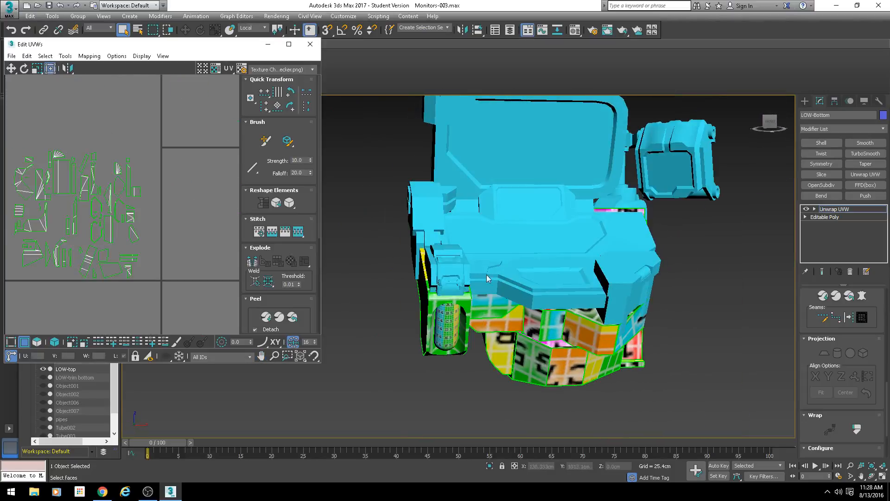
click(37, 342)
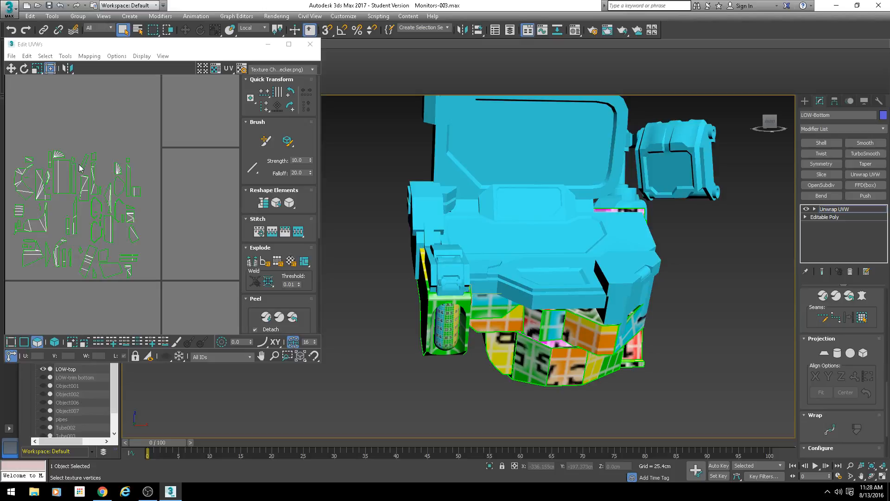
middle_drag(435, 239, 559, 225)
scroll(461, 235, down, 3)
scroll(510, 229, up, 5)
scroll(517, 247, down, 4)
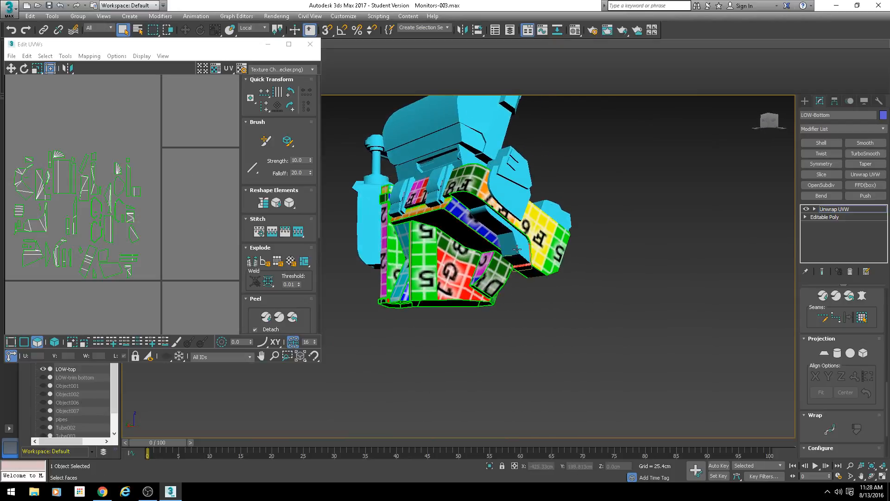
scroll(510, 230, up, 4)
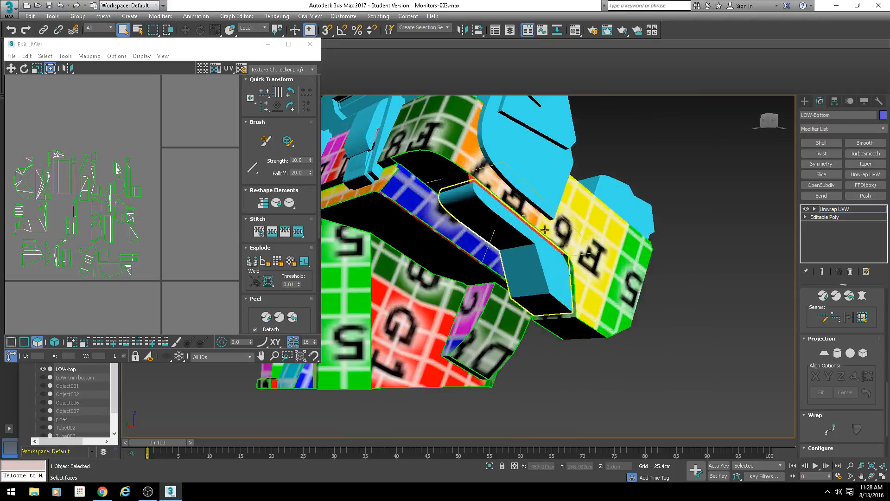
key(F3)
key(F3)
scroll(526, 234, down, 4)
mouse_move(523, 239)
alt+middle_down()
mouse_move(531, 259)
mouse_move(413, 232)
alt+middle_up()
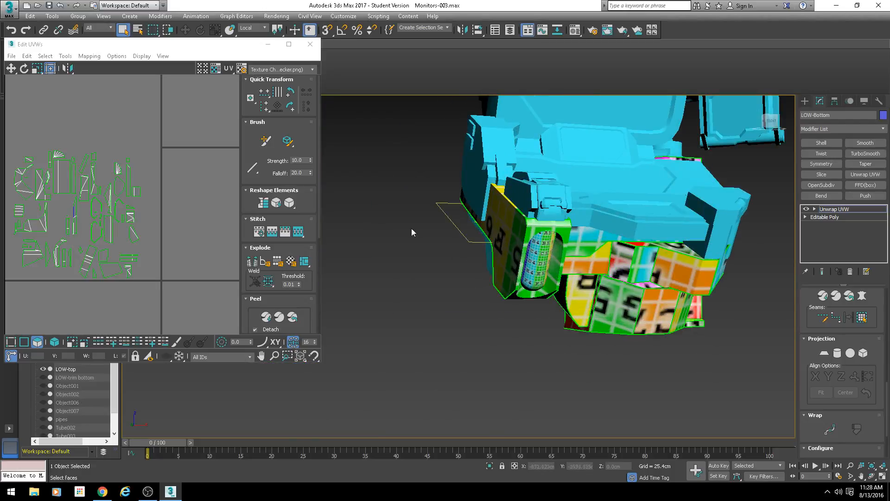
Select all packed islands to check which faces of the LOW-Bottom part they cover
drag(165, 115, 13, 299)
scroll(603, 278, down, 4)
alt+middle_drag(603, 278, 626, 241)
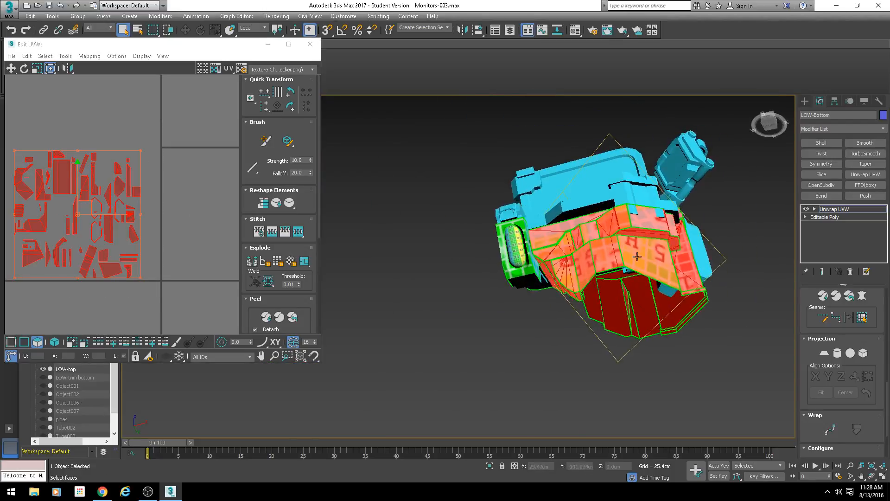
scroll(626, 241, up, 4)
scroll(644, 289, down, 3)
scroll(516, 256, up, 4)
Select the front panel face with its narrow side strip, rotate their UV island and move it into the empty neighbouring tile
click(517, 256)
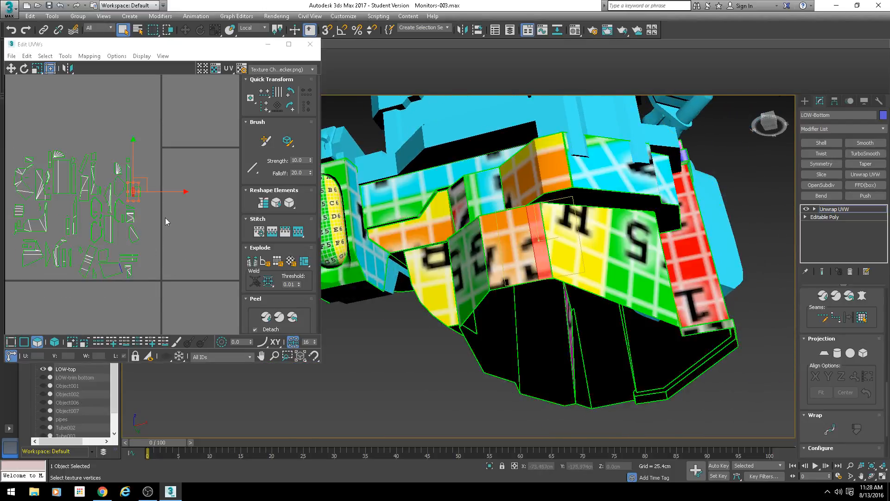
scroll(165, 218, up, 2)
drag(181, 151, 141, 204)
middle_drag(177, 202, 126, 183)
click(288, 110)
scroll(125, 182, down, 2)
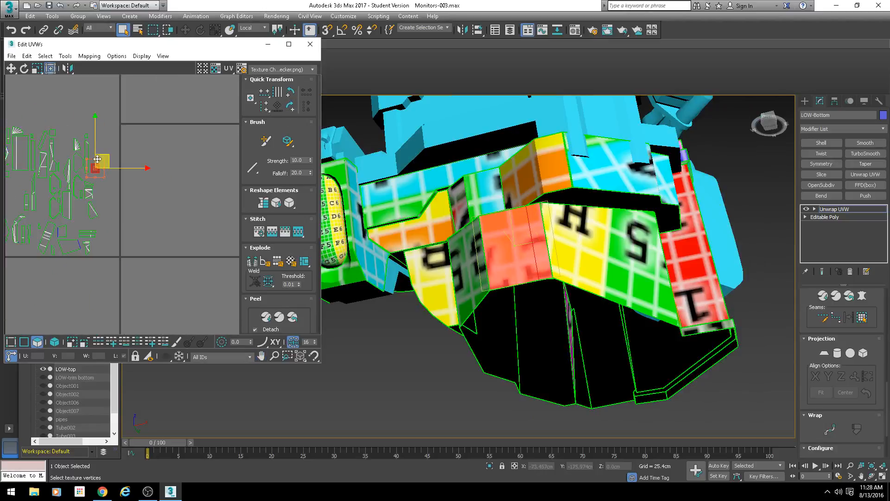
drag(104, 156, 181, 233)
middle_drag(181, 233, 137, 228)
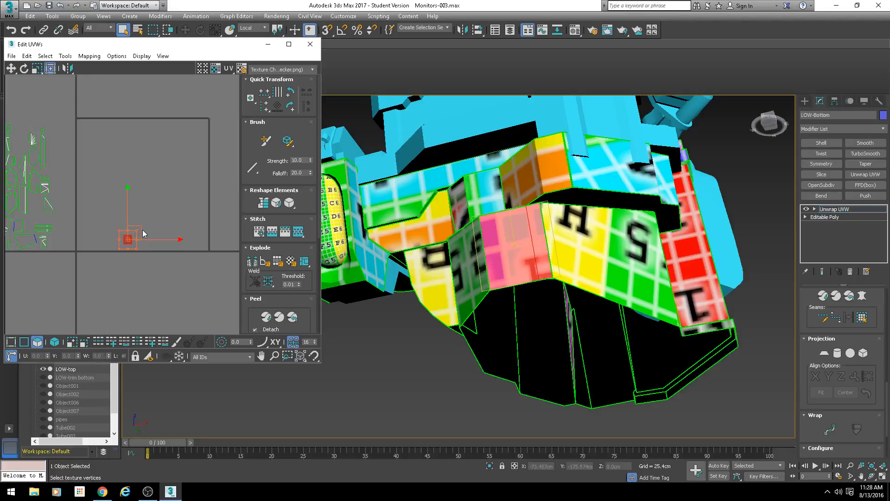
drag(143, 234, 159, 207)
Stitch the adjoining front faces to the right edge of the separated panel island
click(24, 342)
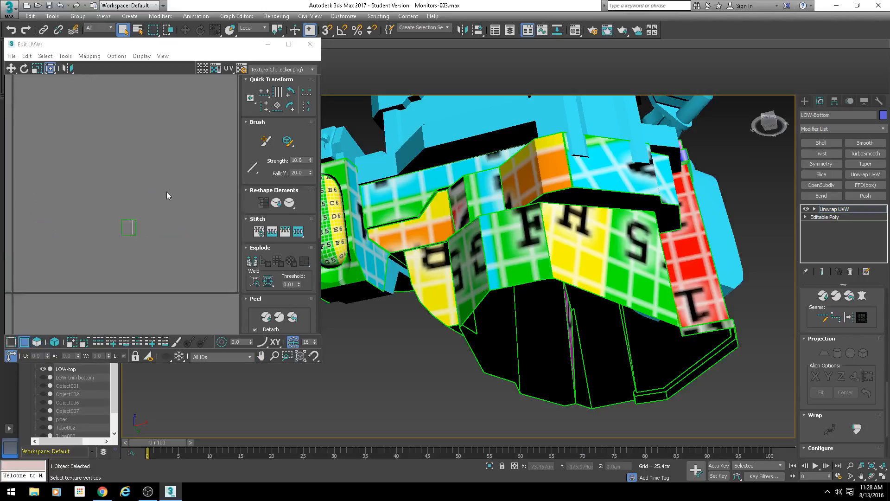
key(s)
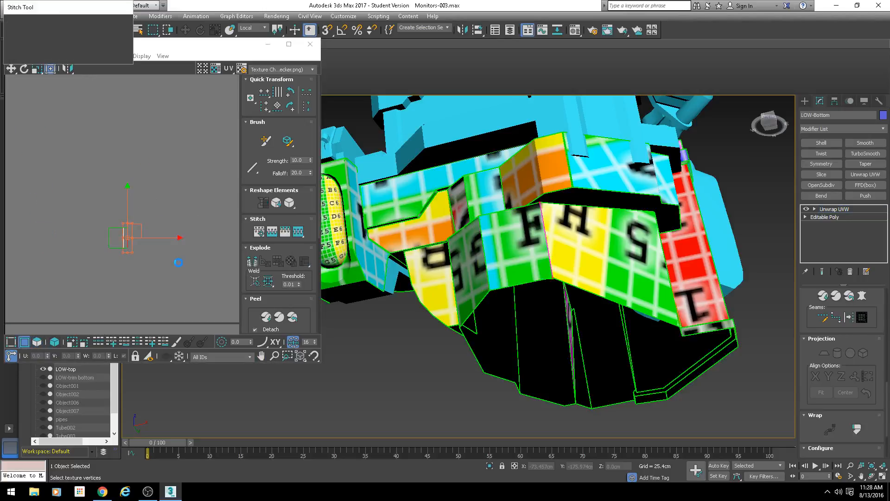
click(105, 34)
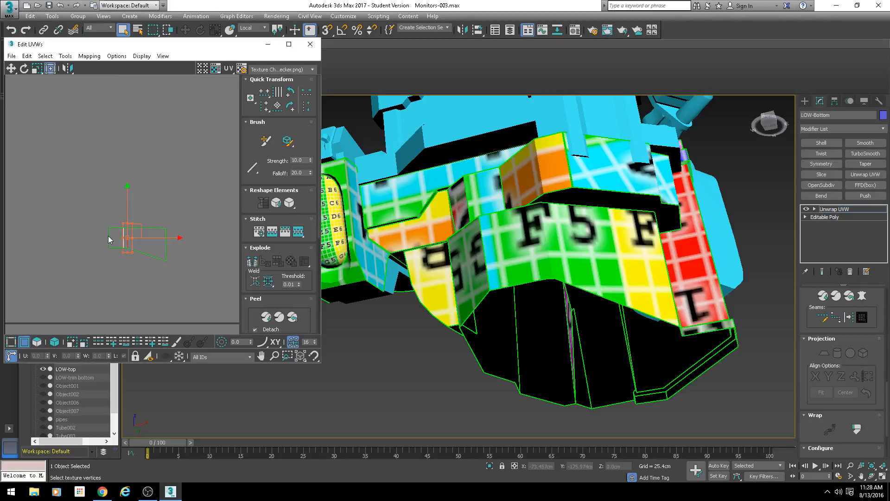
Stitch the angled face and the island beyond it to the left end of the front panel strip, one after the other
click(109, 236)
key(s)
key(Return)
click(93, 245)
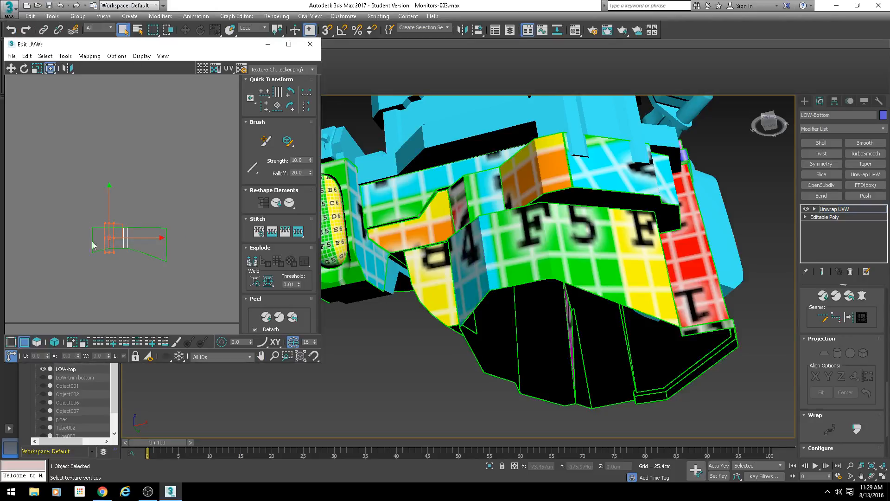
key(s)
key(Return)
middle_drag(54, 240, 99, 228)
scroll(97, 228, up, 3)
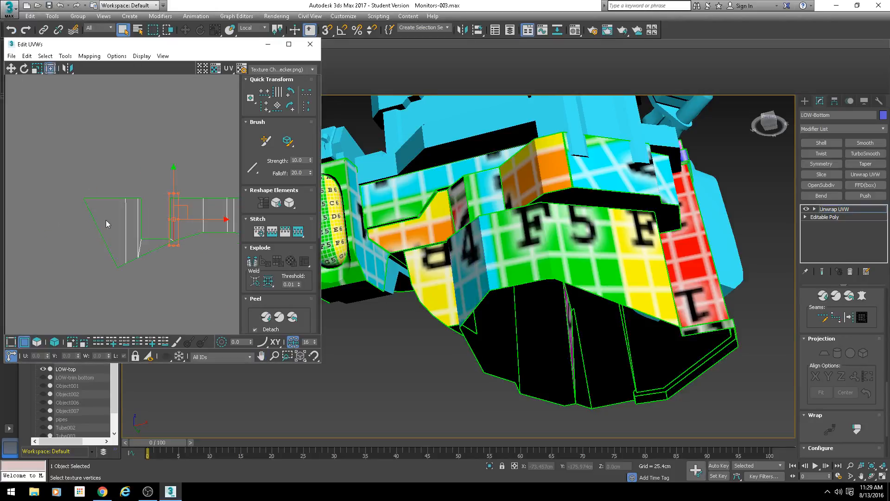
Stitch the adjoining angled face and the face beyond it to the right end of the front panel strip, one after the other
alt+middle_drag(483, 286, 530, 309)
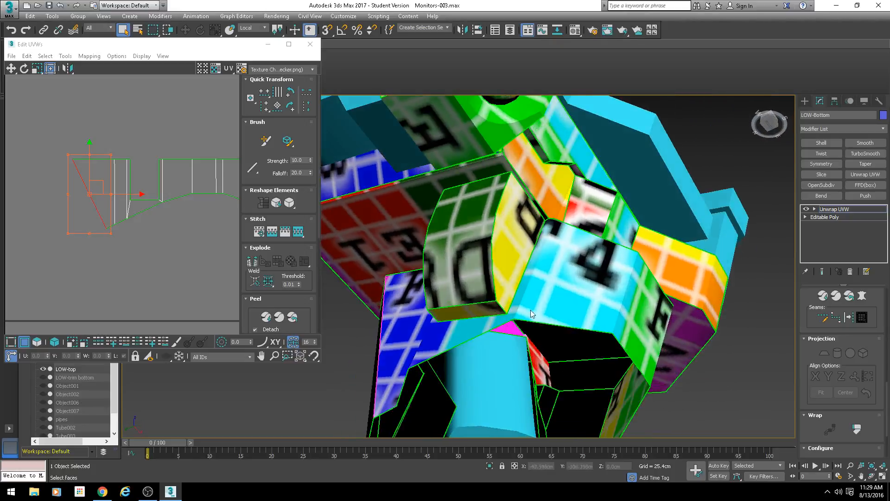
click(172, 185)
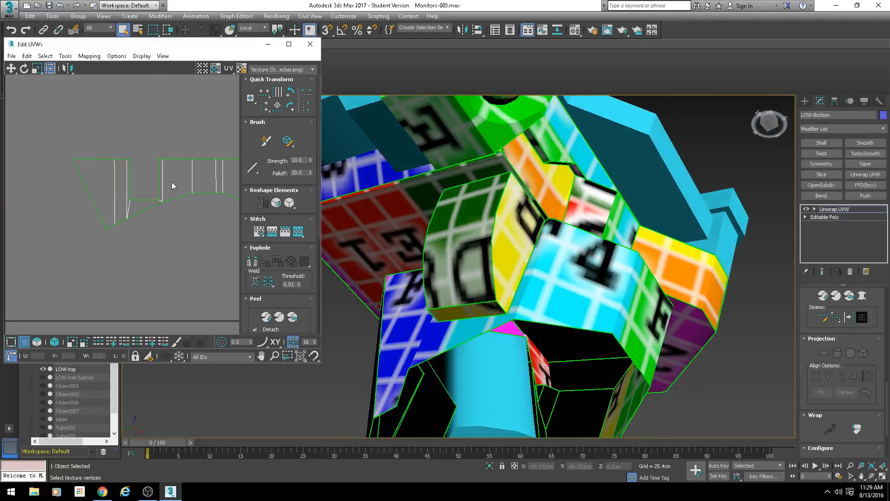
alt+middle_drag(599, 283, 516, 288)
scroll(547, 278, down, 4)
scroll(516, 289, up, 6)
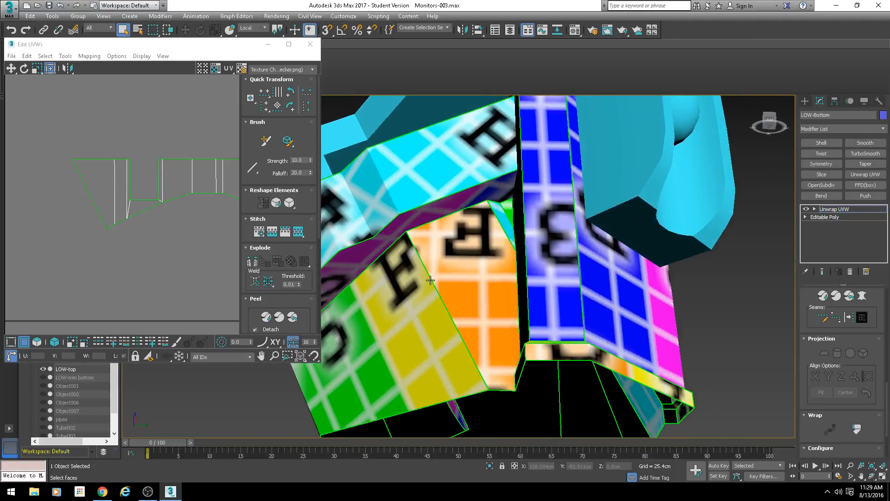
scroll(78, 234, down, 3)
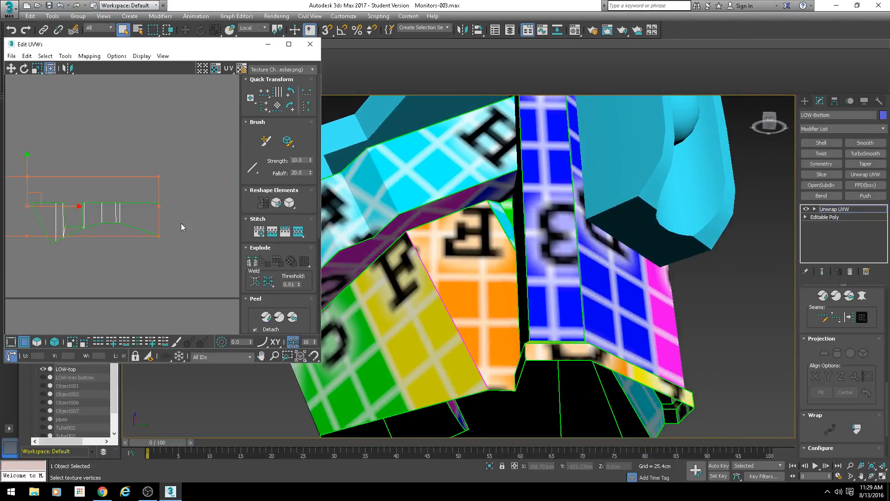
key(s)
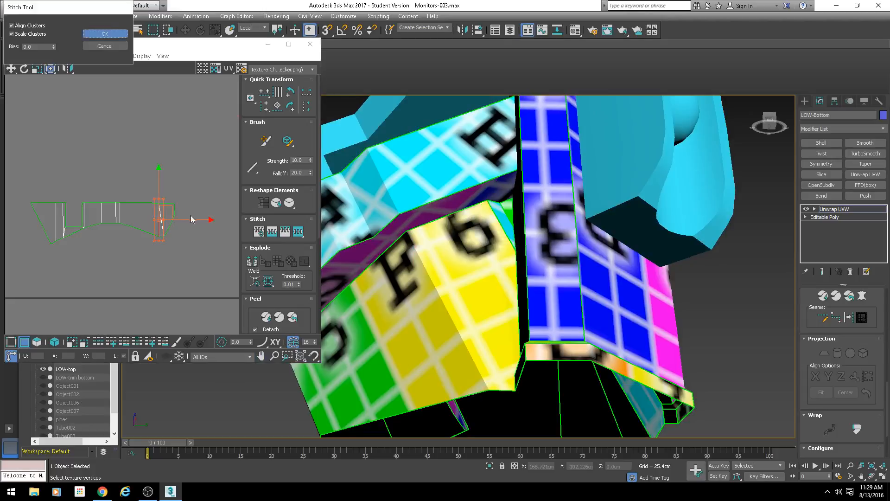
key(Return)
key(s)
key(Return)
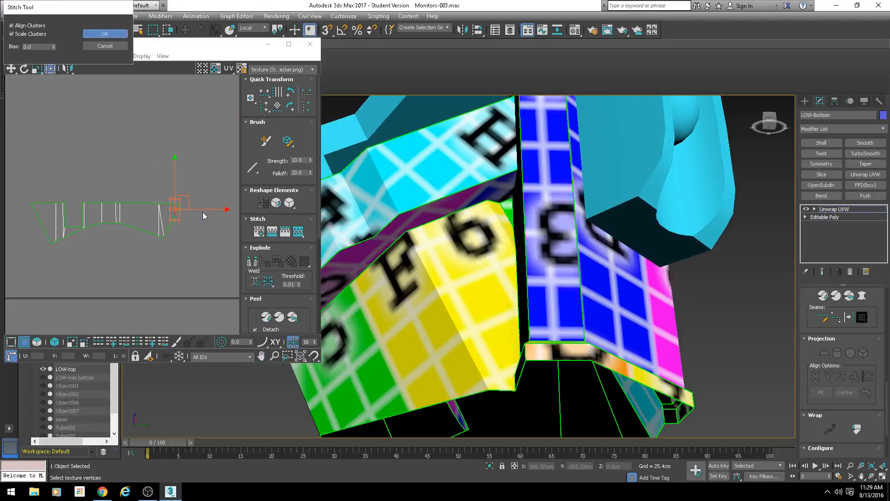
Stitch the small remaining end face to the right tip of the front panel strip
scroll(184, 213, up, 3)
click(178, 203)
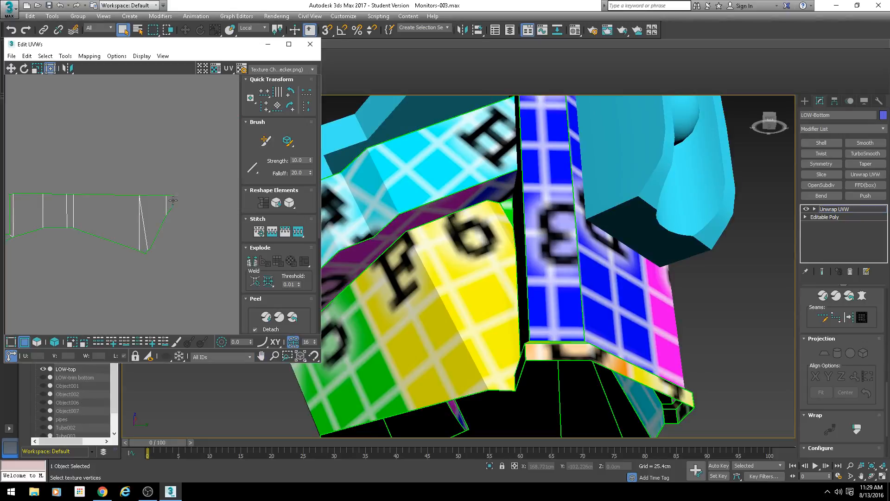
click(173, 200)
key(s)
key(Return)
click(187, 207)
Stitch the pink ledge faces above the front panel to the upper edge of the panel strip
mouse_move(518, 227)
alt+middle_down()
mouse_move(538, 258)
mouse_move(526, 269)
mouse_move(510, 262)
alt+middle_up()
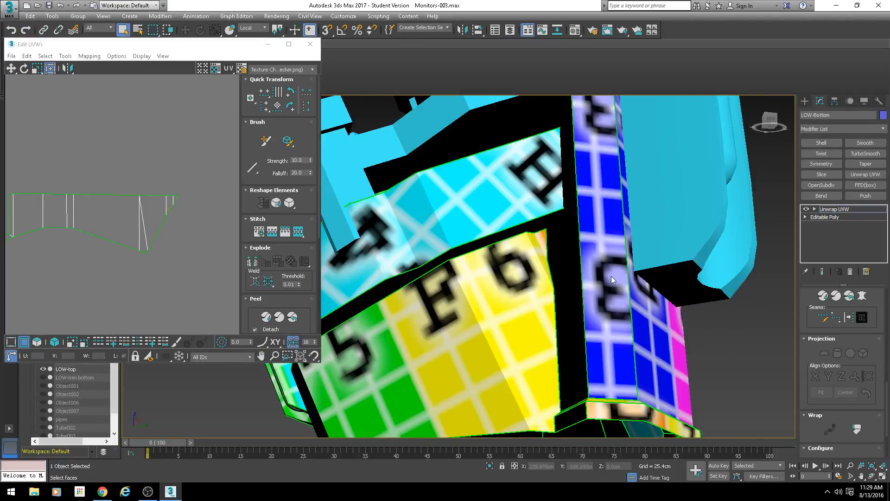
alt+middle_drag(611, 276, 378, 210)
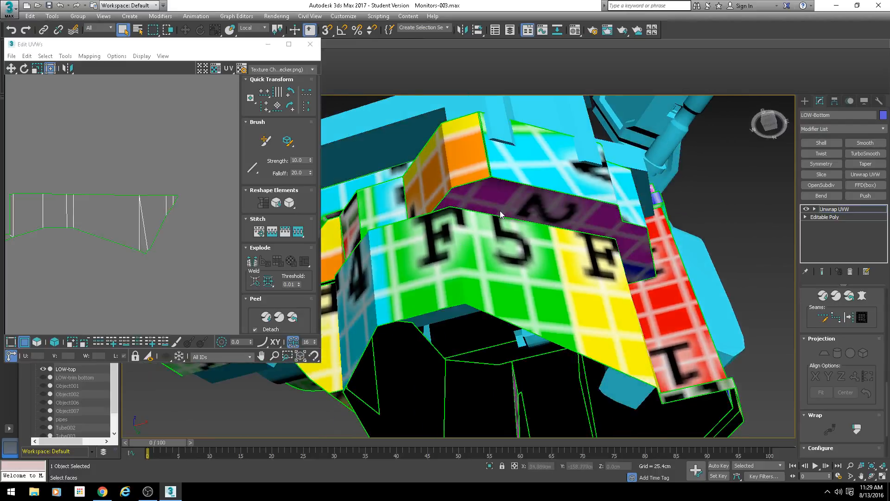
scroll(493, 289, down, 5)
alt+middle_drag(495, 278, 522, 304)
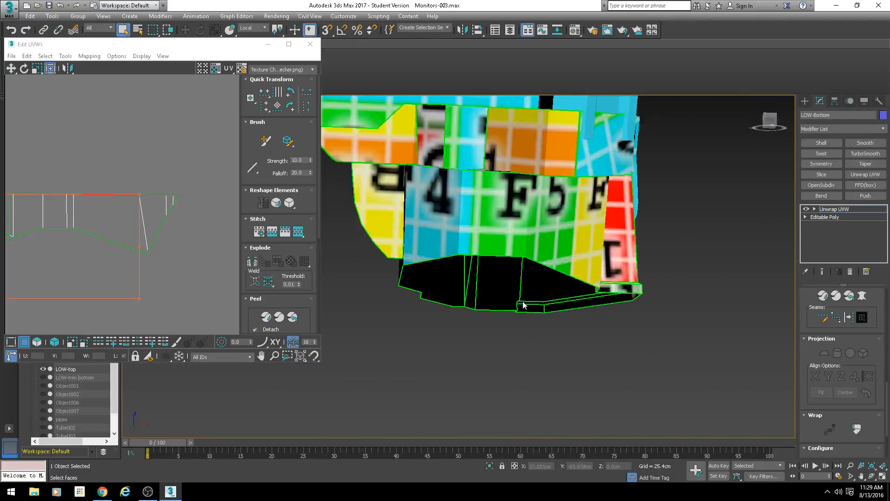
scroll(523, 304, up, 4)
alt+middle_drag(514, 255, 507, 274)
middle_drag(478, 185, 488, 253)
click(457, 206)
alt+middle_drag(457, 207, 410, 216)
middle_drag(118, 212, 195, 234)
scroll(185, 222, up, 2)
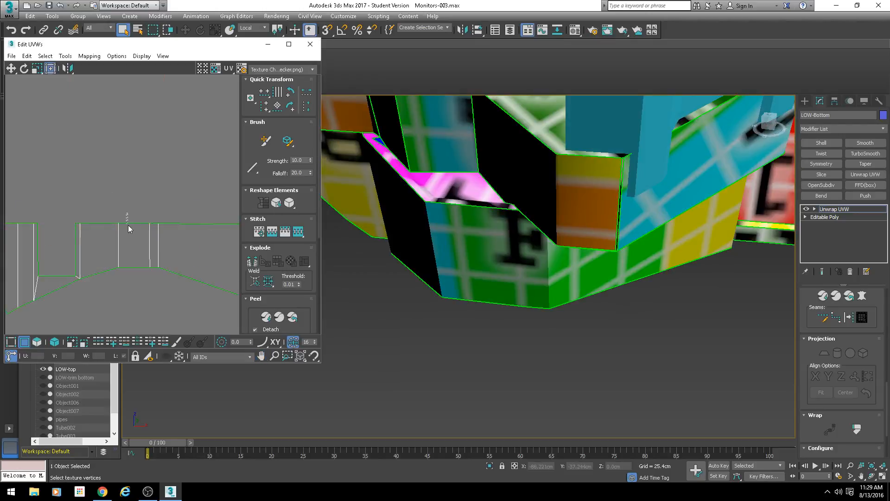
key(s)
key(Return)
scroll(103, 211, up, 3)
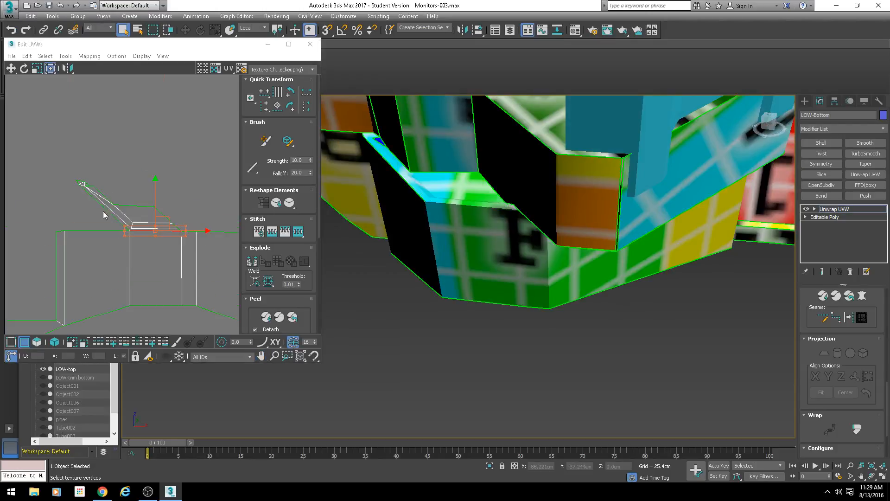
Stitch the small blue triangle at the far end of the ledge to the ledge's UV shell
middle_drag(78, 222, 133, 224)
scroll(156, 243, down, 3)
alt+middle_drag(375, 218, 403, 237)
scroll(388, 239, up, 3)
scroll(390, 238, up, 3)
scroll(140, 120, up, 5)
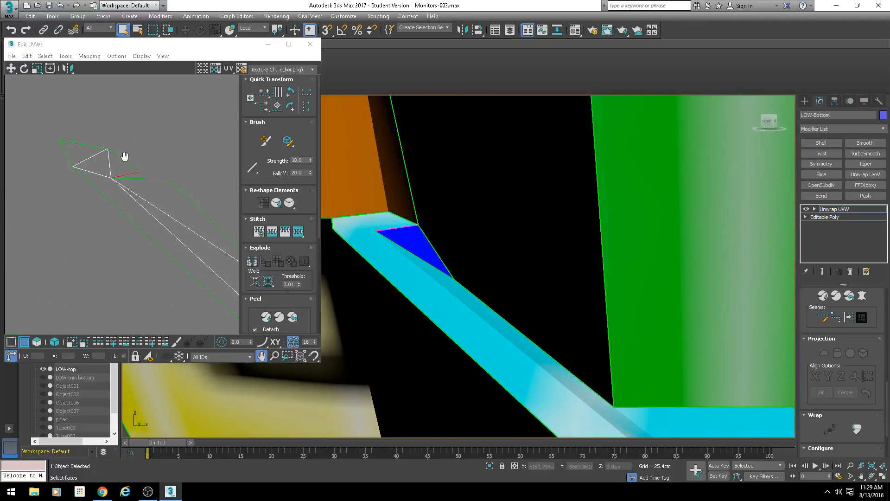
scroll(139, 159, up, 1)
click(151, 184)
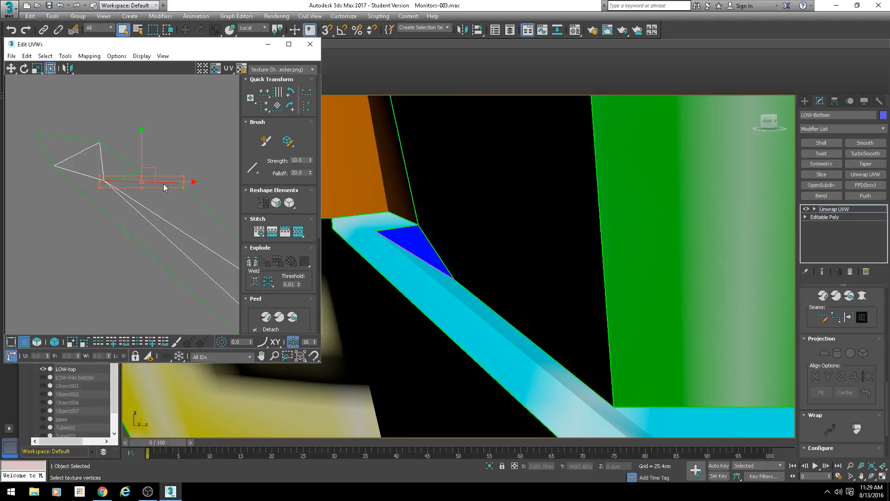
key(s)
key(Return)
Stitch the open seam between the small triangle and the ledge with a bias of 0.5
click(131, 177)
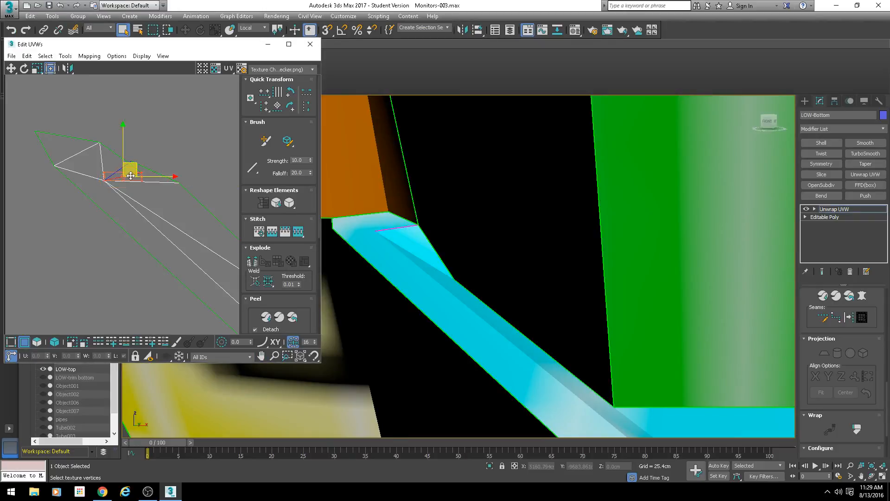
key(s)
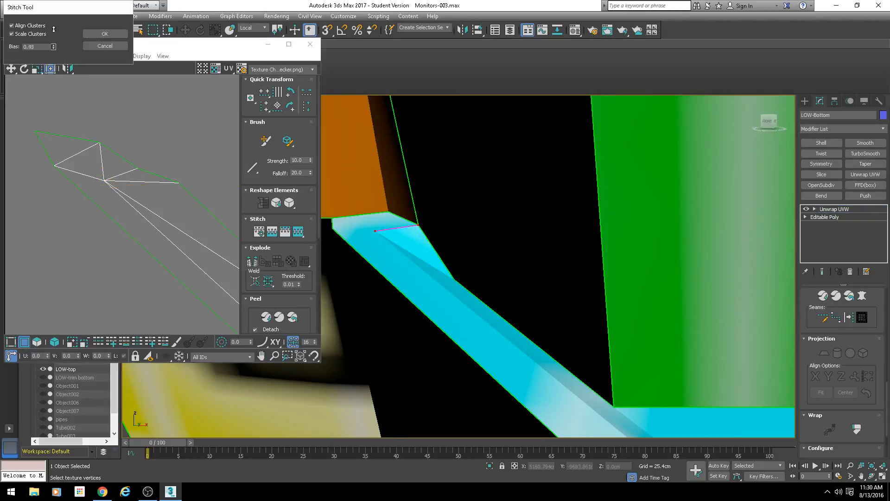
click(105, 34)
Stitch the green side panel to the slanted left end of the strip with the stitch bias set to 0
scroll(483, 289, down, 8)
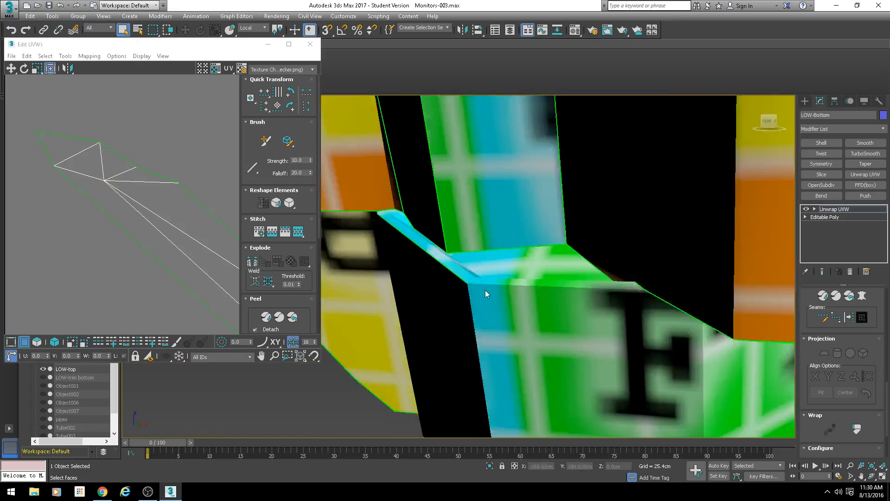
mouse_move(474, 288)
alt+middle_down()
mouse_move(533, 264)
mouse_move(484, 274)
mouse_move(591, 283)
mouse_move(431, 286)
mouse_move(485, 295)
mouse_move(464, 296)
alt+middle_up()
middle_drag(94, 174, 124, 174)
scroll(117, 251, down, 8)
middle_drag(44, 304, 127, 201)
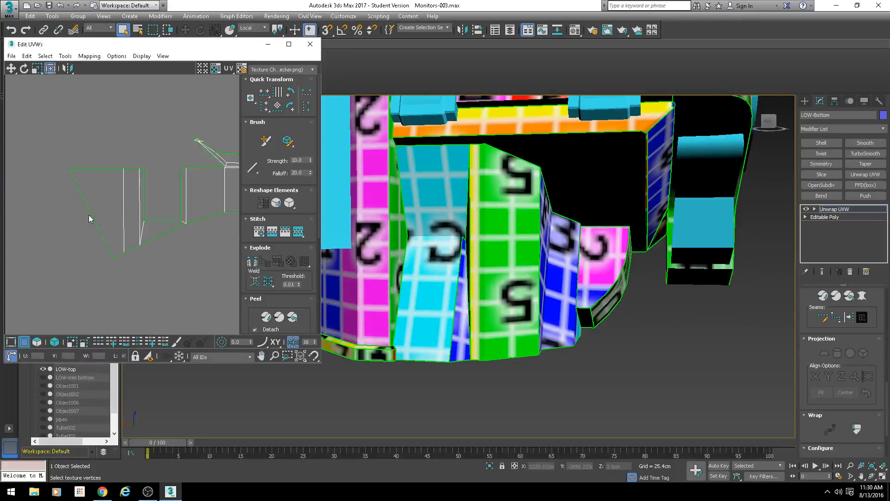
click(88, 217)
key(s)
key(Return)
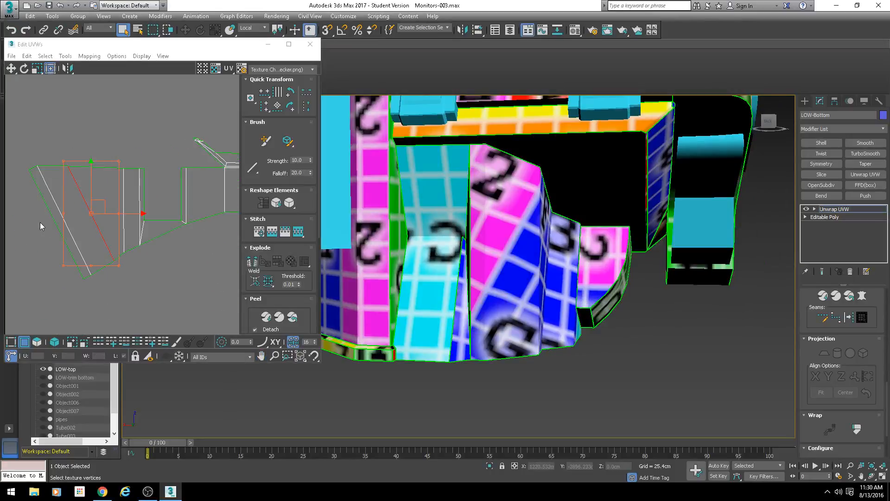
key(ctrl+z)
key(s)
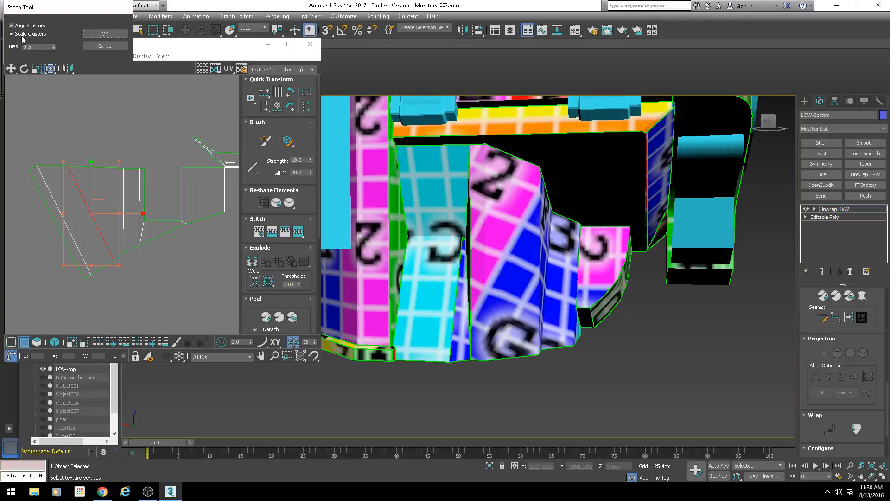
right_click(54, 46)
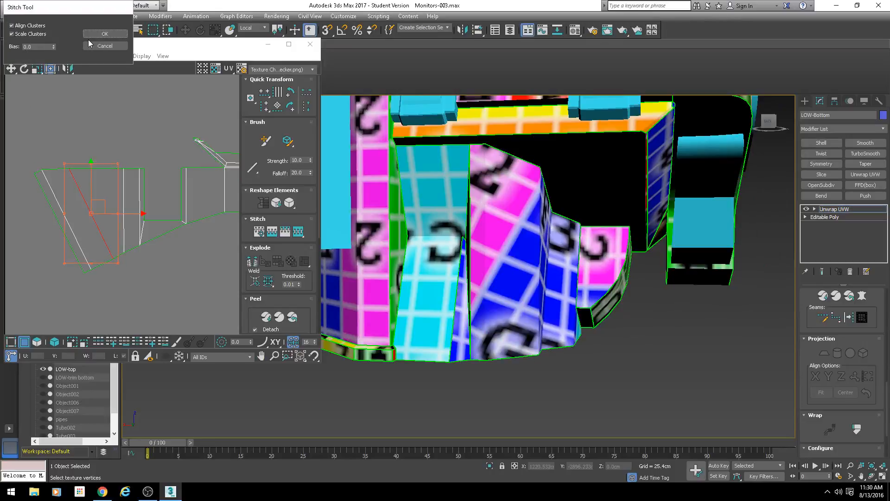
key(Return)
Stitch the next narrow face to the outer slanted edge of the attached side panel
click(50, 206)
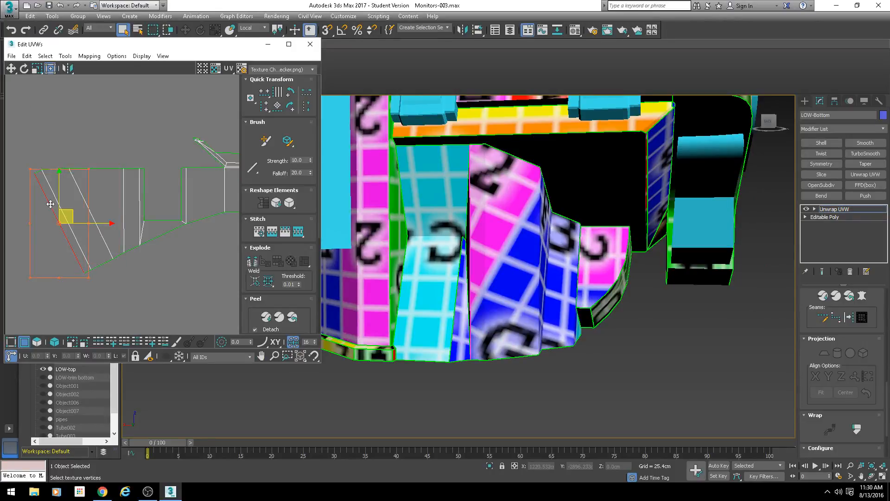
key(s)
key(Return)
middle_drag(55, 264, 129, 226)
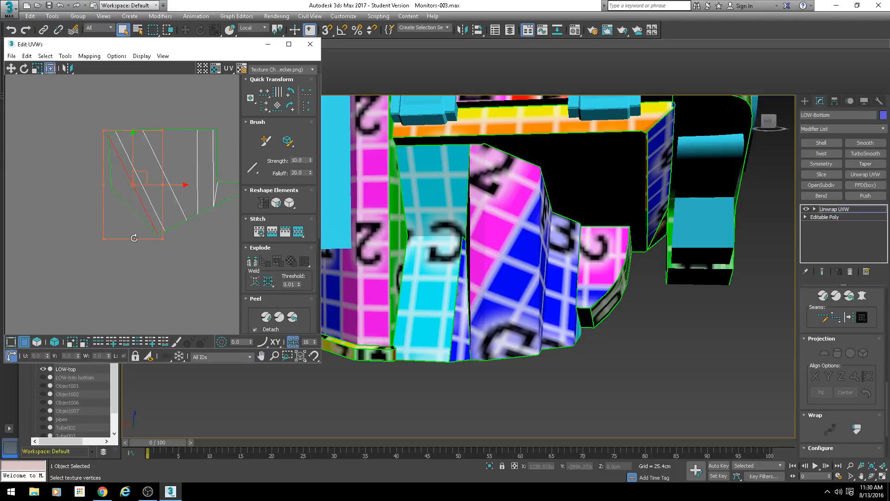
Stitch the recessed side faces beyond the narrow face to the left end of the shell, one after another
click(133, 213)
key(ctrl+shift+s)
key(Return)
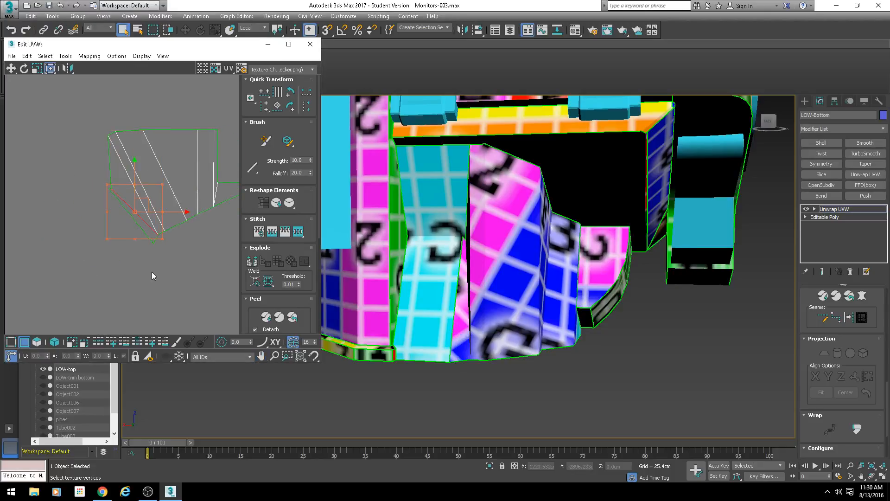
key(ctrl+shift+s)
key(Return)
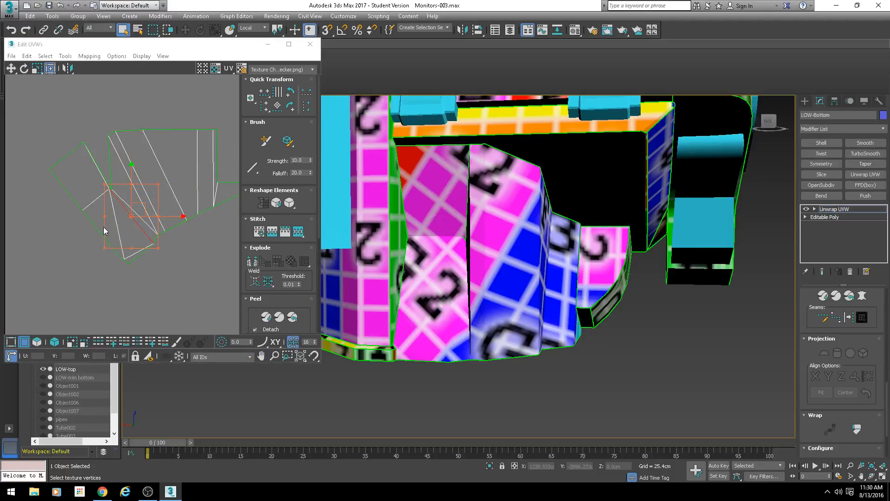
key(ctrl+shift+s)
key(Return)
middle_drag(54, 193, 143, 180)
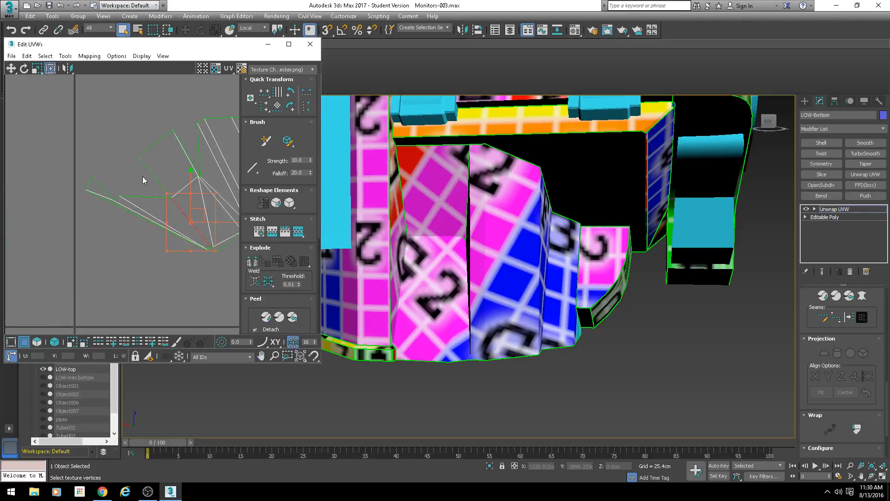
Stitch the tiny open seam at the inner corner where the recessed faces meet the narrow face
click(153, 175)
scroll(152, 187, up, 1)
scroll(172, 204, down, 3)
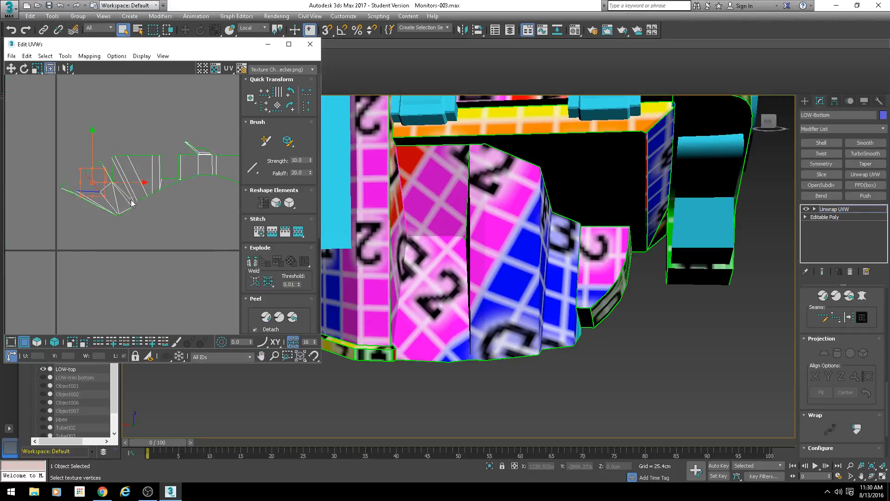
middle_drag(211, 174, 129, 180)
scroll(85, 185, up, 3)
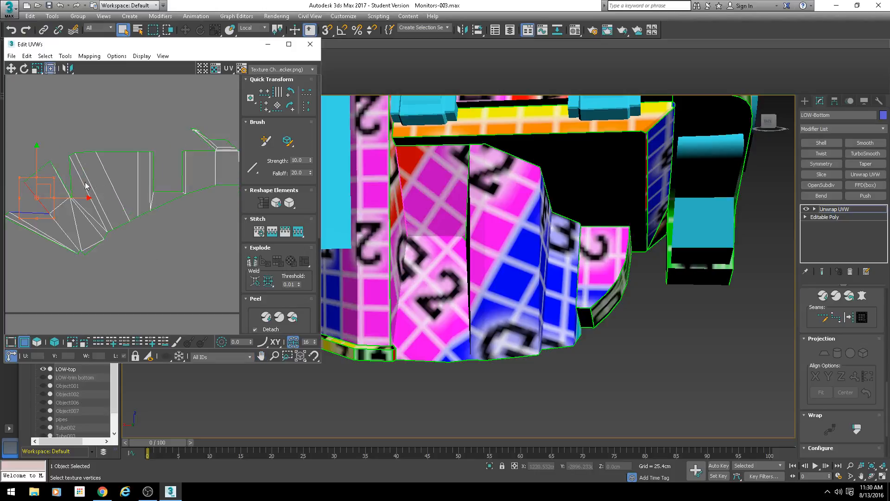
alt+middle_drag(446, 223, 447, 246)
scroll(447, 246, up, 5)
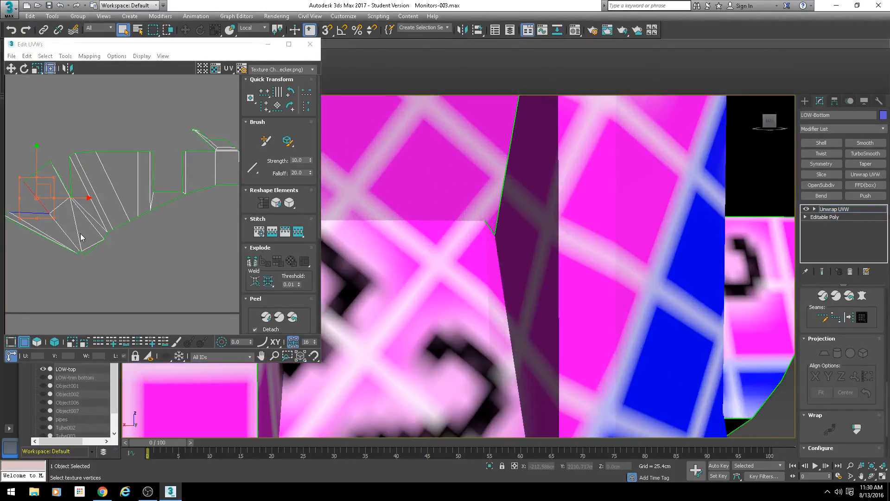
scroll(144, 169, up, 6)
scroll(135, 164, up, 3)
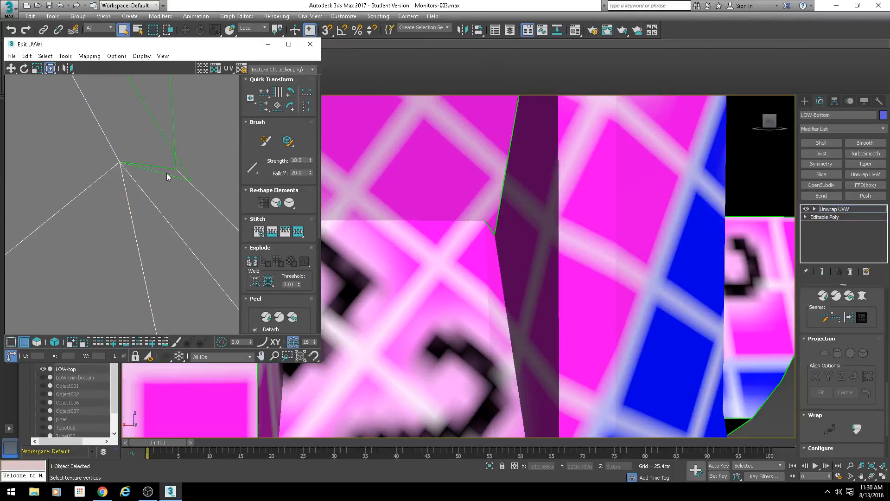
click(166, 168)
key(s)
key(Return)
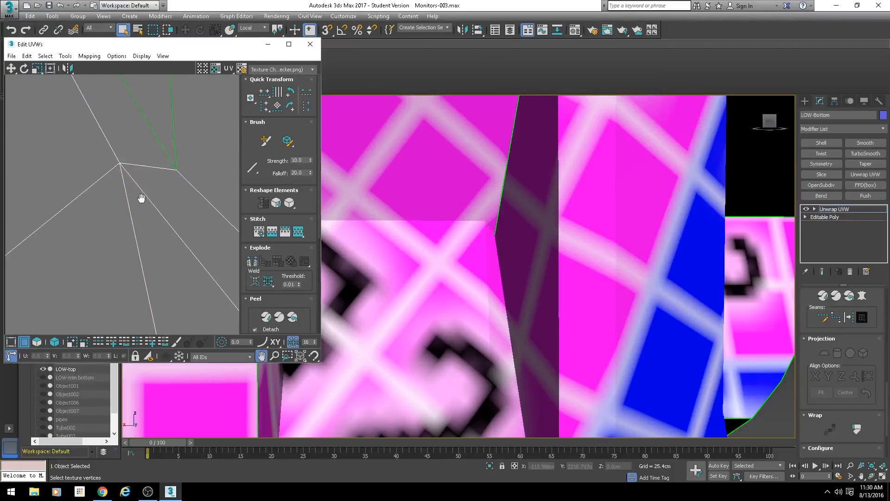
Examine the stitched shell and the side and underside faces of the part for the next seams to join
scroll(113, 211, down, 8)
scroll(122, 204, up, 1)
middle_drag(37, 235, 139, 230)
click(87, 199)
scroll(91, 217, down, 3)
scroll(393, 185, down, 3)
alt+middle_drag(393, 184, 324, 209)
scroll(193, 212, down, 4)
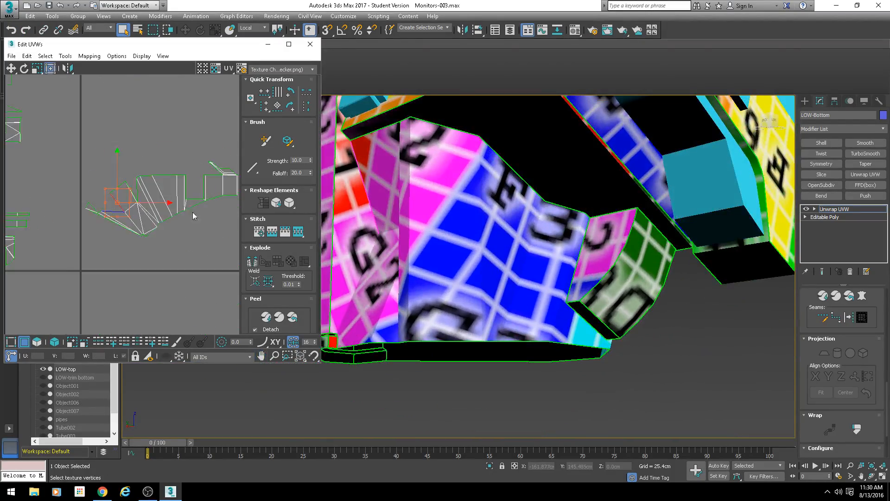
scroll(505, 190, down, 3)
alt+middle_drag(505, 190, 466, 202)
scroll(457, 202, up, 3)
alt+middle_drag(513, 228, 526, 228)
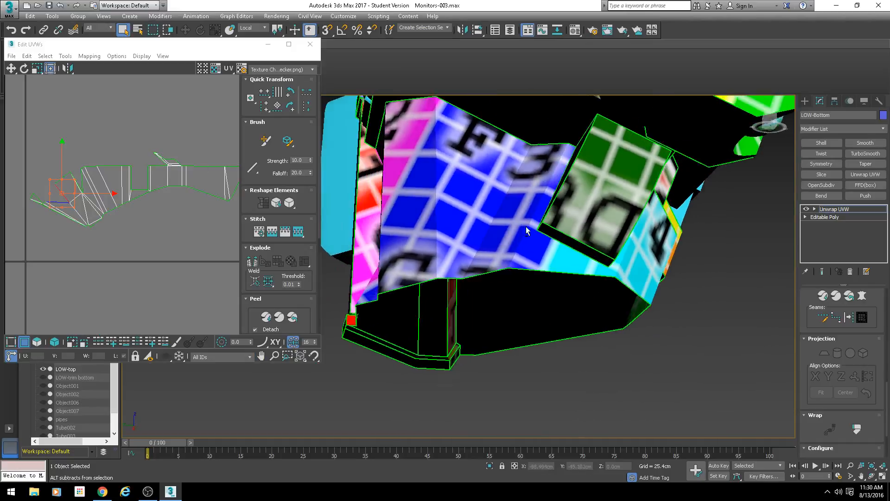
scroll(526, 229, up, 1)
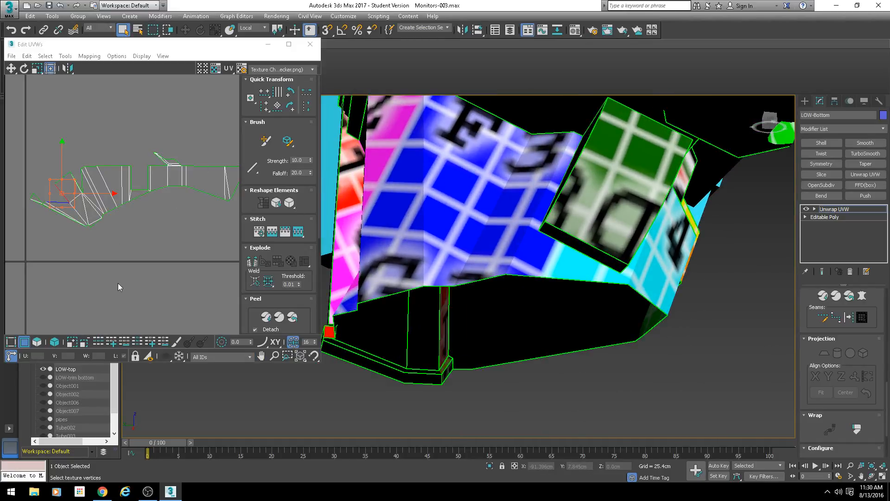
middle_drag(132, 275, 154, 267)
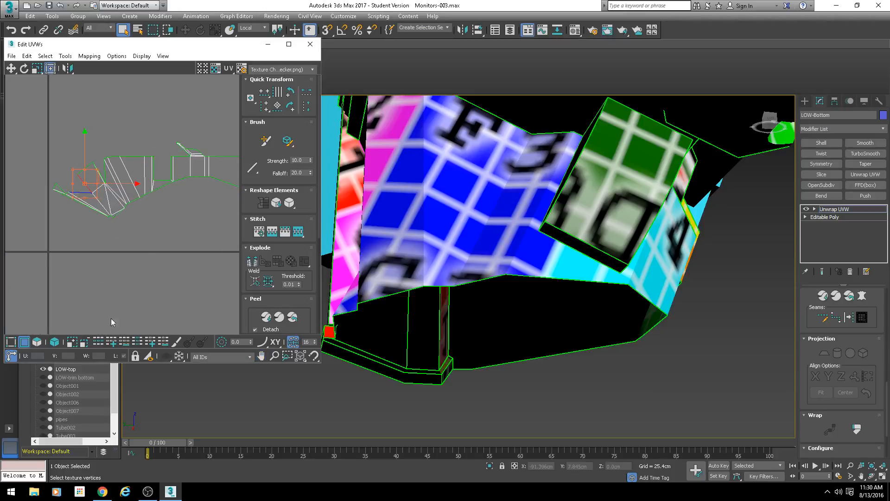
Examine the recessed panels and the neighbouring column on the model for the next seam at the shell's lower corner
alt+middle_drag(464, 218, 575, 241)
scroll(116, 216, up, 3)
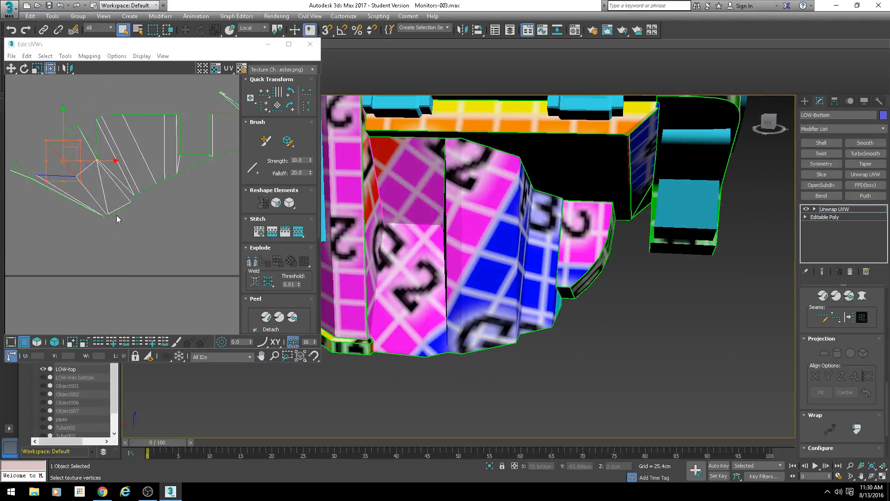
scroll(116, 216, up, 3)
click(122, 200)
alt+middle_drag(408, 297, 334, 297)
scroll(130, 191, down, 2)
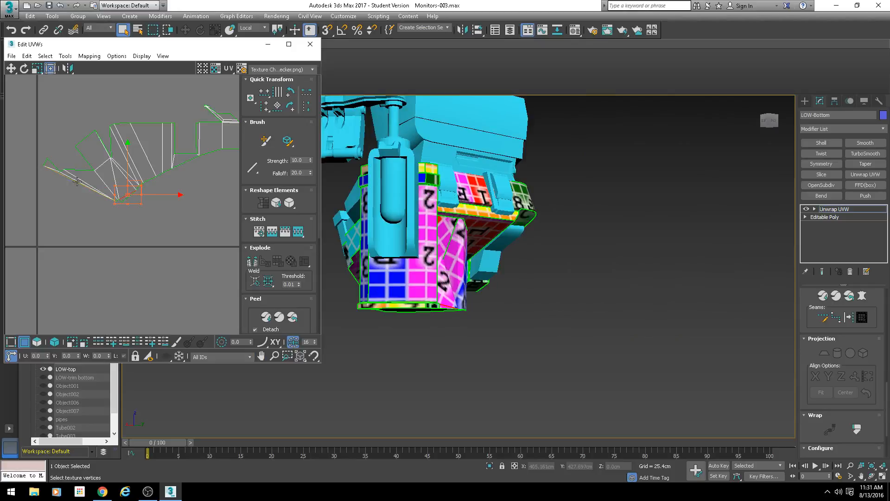
alt+middle_drag(466, 264, 428, 253)
click(430, 251)
Move the column's panel island into the empty space below the main shell and rotate it 180 degrees
scroll(135, 204, down, 3)
middle_drag(135, 204, 143, 214)
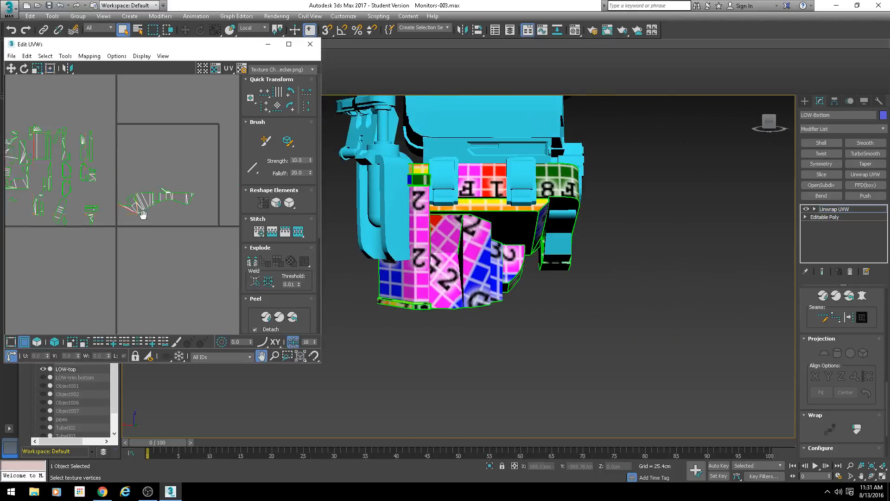
scroll(111, 160, up, 5)
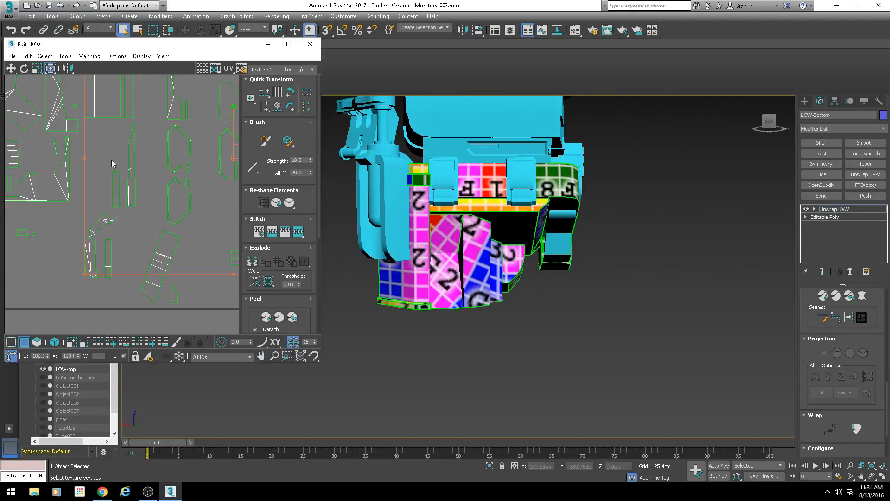
click(38, 342)
click(80, 163)
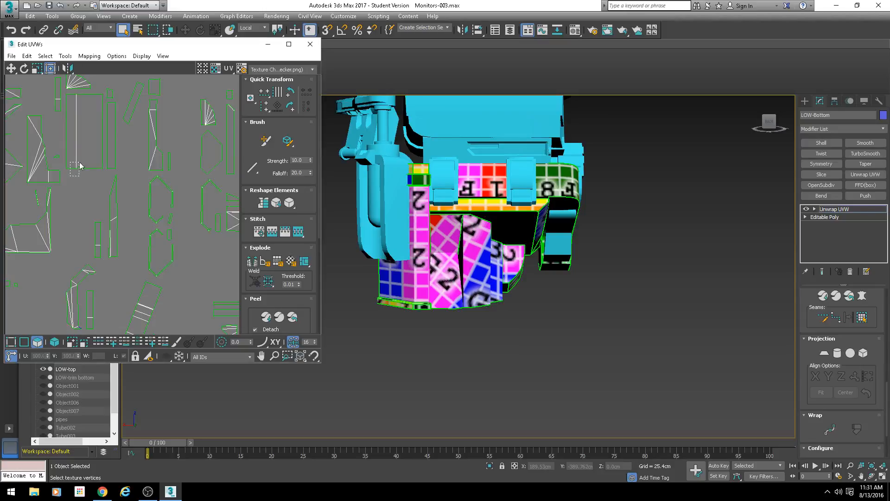
scroll(114, 133, down, 5)
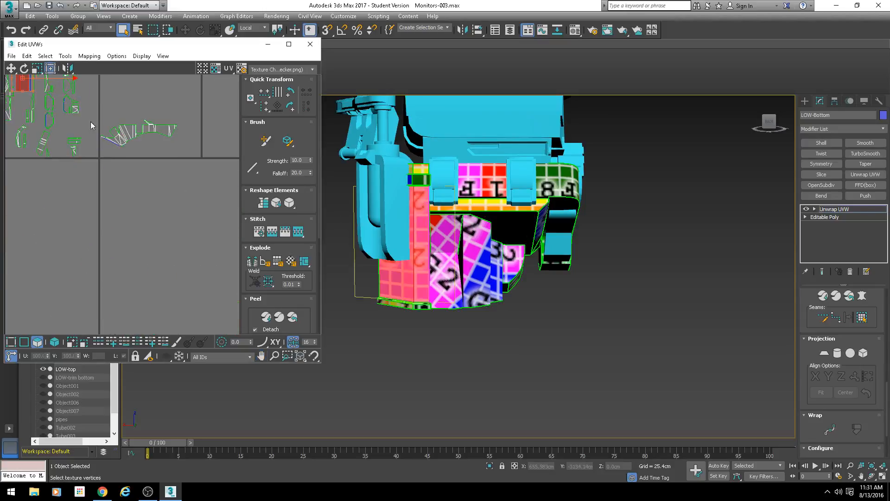
drag(65, 95, 168, 189)
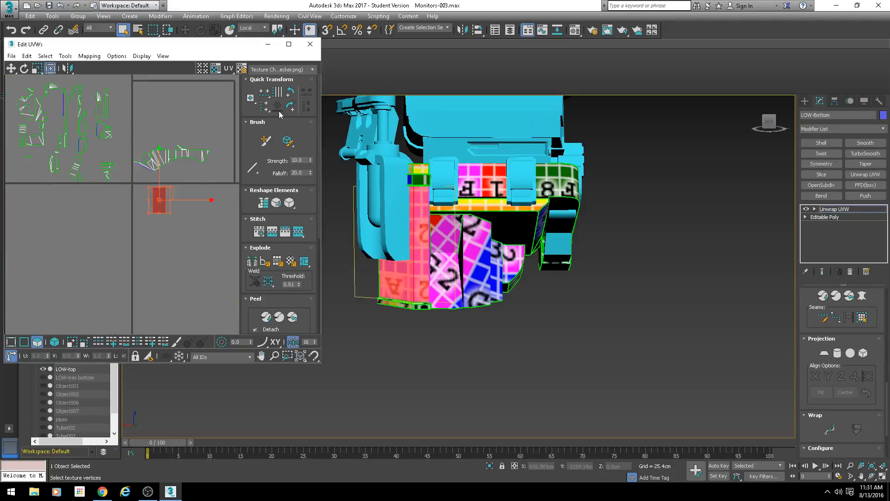
scroll(171, 224, up, 2)
Try to stitch the main shell to the long side edge of the column island, then undo the stitch
click(24, 341)
scroll(165, 173, up, 5)
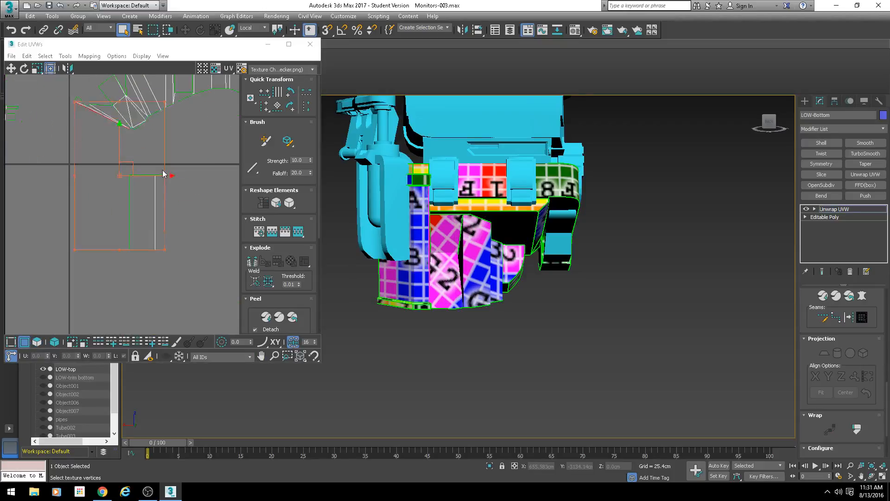
scroll(160, 217, down, 9)
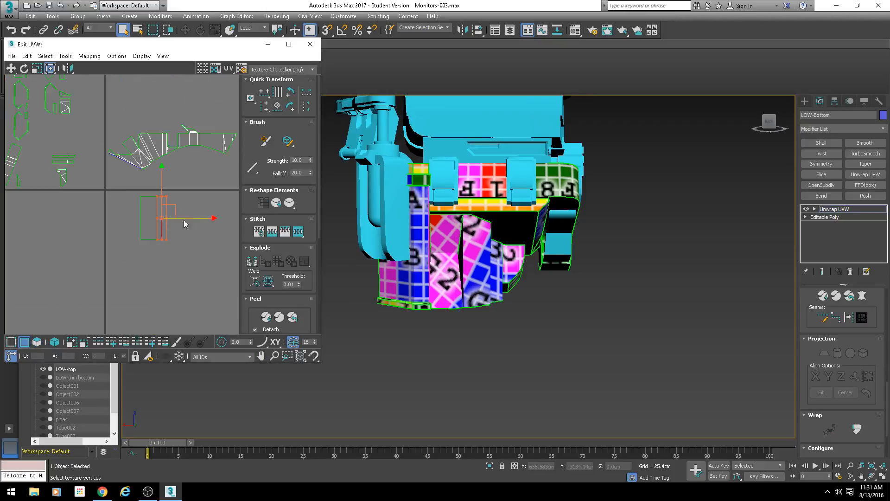
key(s)
key(Return)
scroll(208, 240, up, 2)
middle_drag(207, 240, 179, 212)
scroll(179, 215, up, 3)
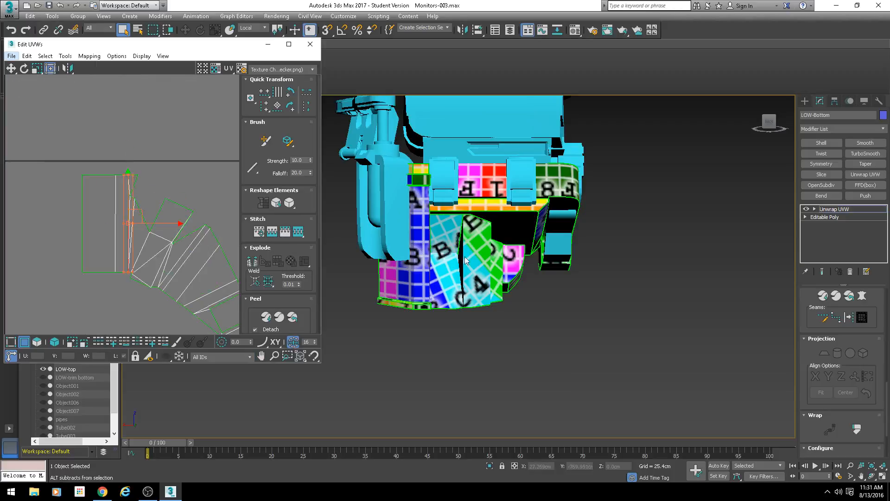
mouse_move(465, 278)
alt+middle_down()
mouse_move(452, 274)
mouse_move(464, 278)
alt+middle_up()
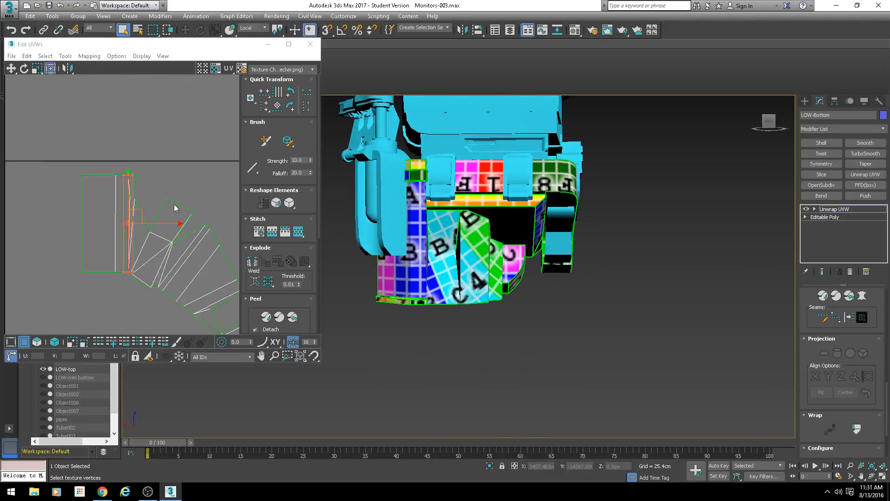
scroll(210, 207, down, 3)
key(ctrl+z)
Stitch the adjoining narrow face and the triangulated side faces to the left edge of the column island
middle_drag(147, 140, 176, 194)
scroll(180, 245, up, 2)
drag(116, 216, 101, 213)
key(s)
key(Return)
key(s)
key(Return)
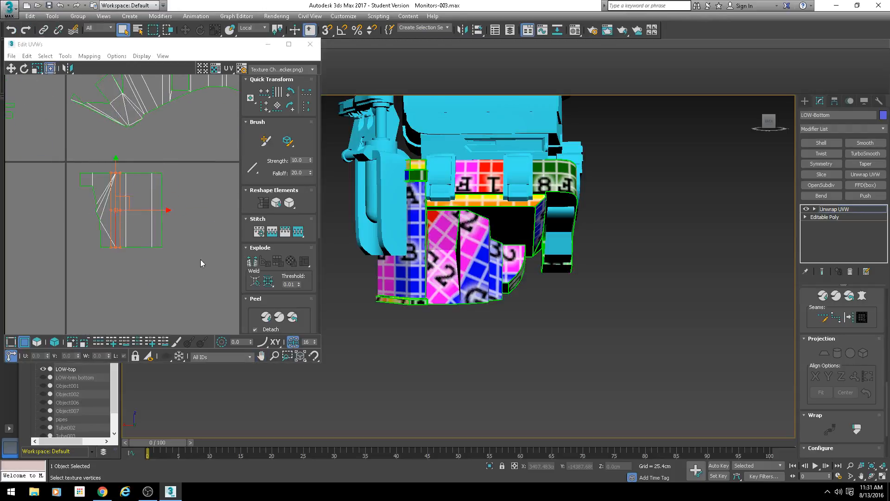
Inspect the column in shaded and wireframe views to locate the leftmost edge of its UV island on the model
alt+middle_drag(386, 279, 481, 235)
scroll(481, 235, up, 4)
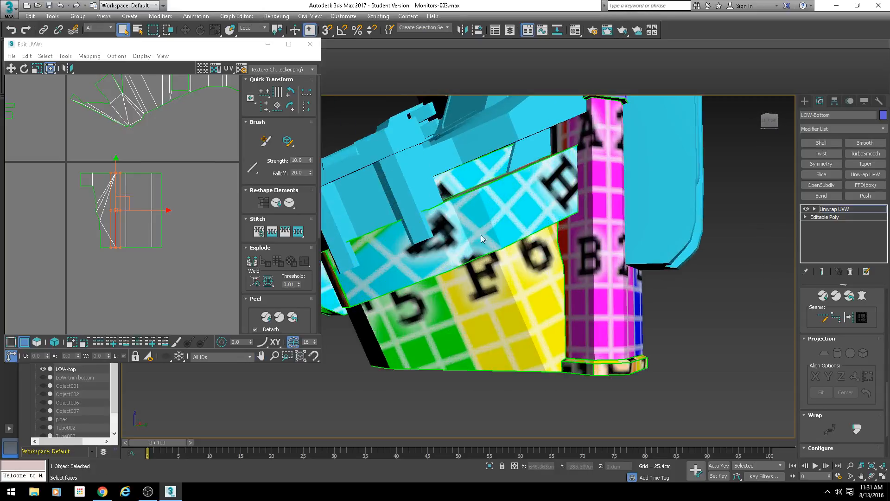
click(82, 180)
alt+middle_drag(605, 255, 628, 281)
key(F3)
alt+middle_drag(574, 286, 517, 255)
drag(159, 164, 94, 223)
click(72, 182)
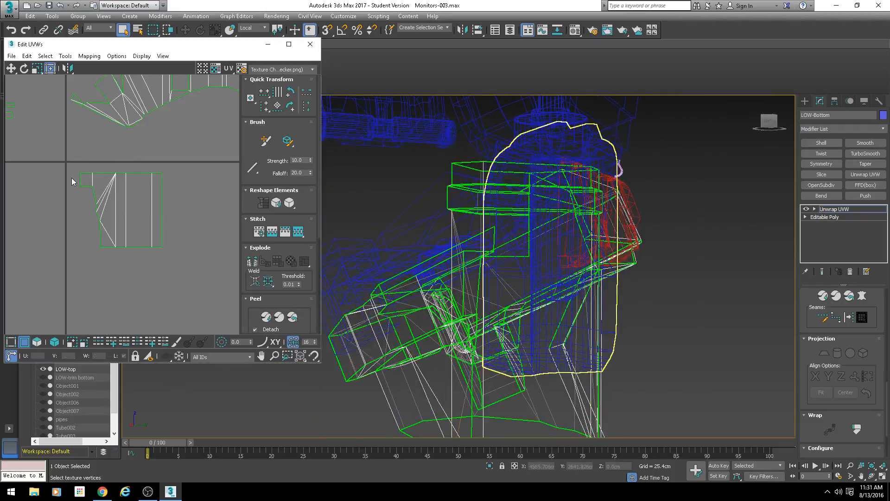
drag(83, 178, 85, 180)
mouse_move(505, 282)
alt+middle_down()
mouse_move(641, 302)
mouse_move(570, 276)
mouse_move(575, 247)
mouse_move(566, 239)
mouse_move(524, 259)
alt+middle_up()
key(F3)
key(F3)
key(F3)
scroll(153, 244, up, 3)
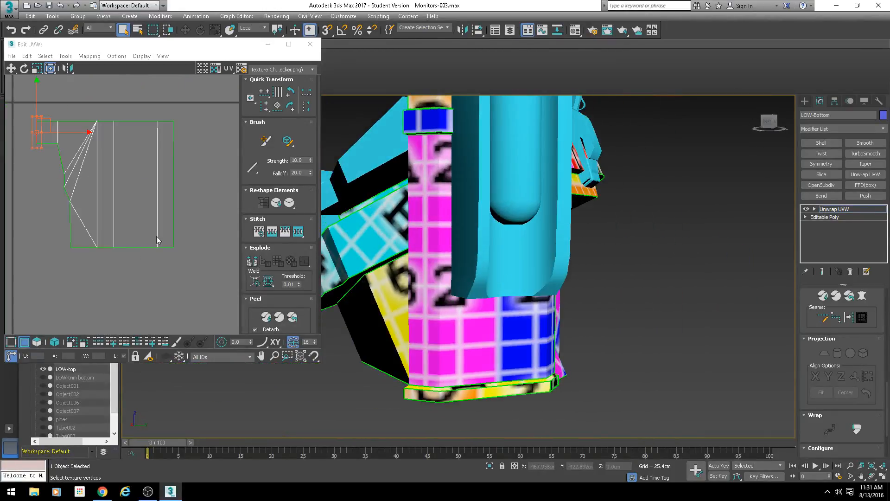
Try to stitch the bevel ring faces to the bottom edge of the column island
drag(152, 238, 129, 256)
key(s)
key(Return)
middle_drag(96, 261, 114, 226)
scroll(114, 225, up, 5)
middle_drag(140, 188, 97, 191)
drag(34, 171, 49, 191)
scroll(88, 213, down, 2)
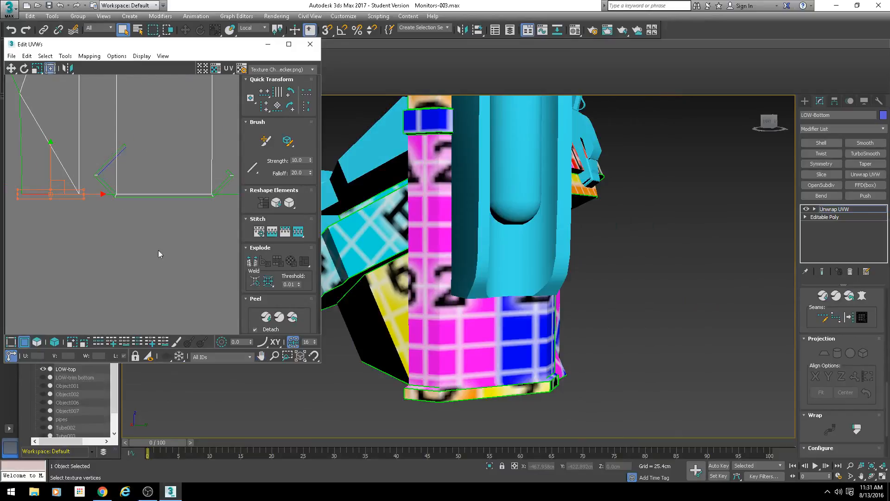
click(152, 219)
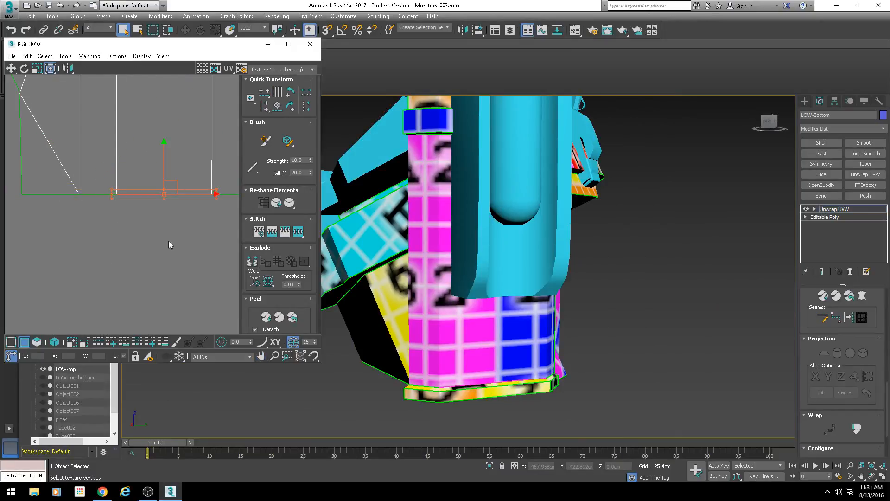
Break the lower thin bevel ring island into separate faces and move its long strip aside
scroll(169, 241, down, 5)
middle_drag(166, 171, 101, 142)
scroll(101, 143, down, 3)
scroll(143, 131, up, 5)
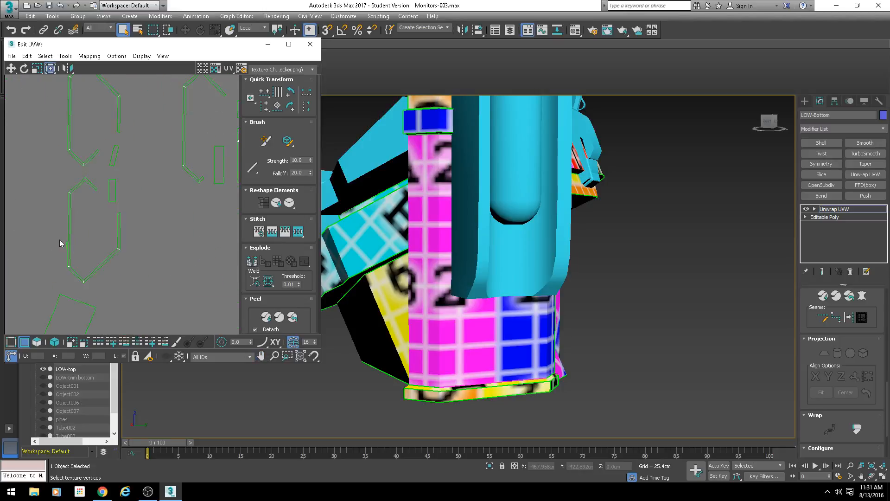
click(37, 344)
click(70, 227)
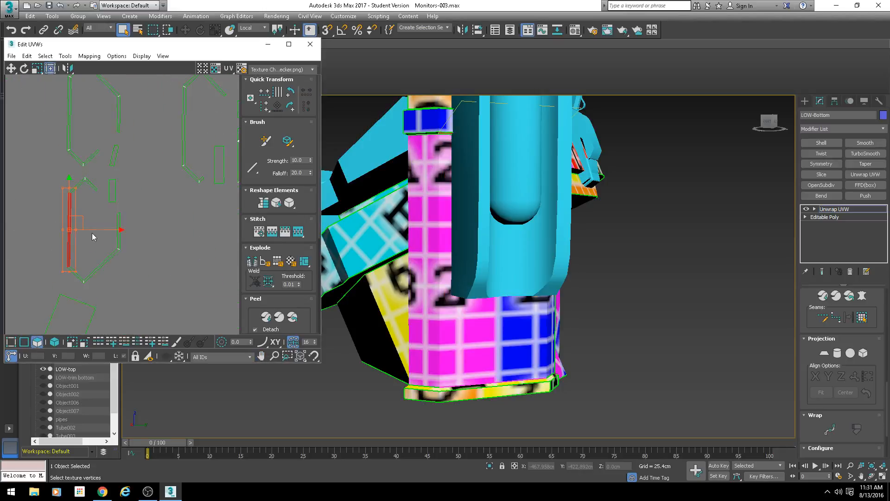
middle_drag(94, 231, 123, 226)
drag(110, 215, 73, 199)
click(132, 260)
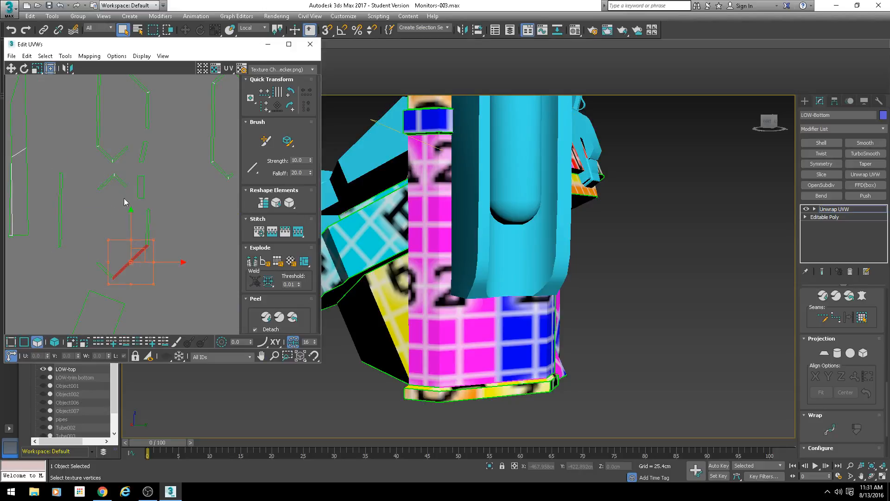
Break the faces of the neighbouring upper bevel ring island apart and move its side strip outward
click(99, 120)
middle_drag(120, 133, 137, 213)
click(149, 156)
click(164, 188)
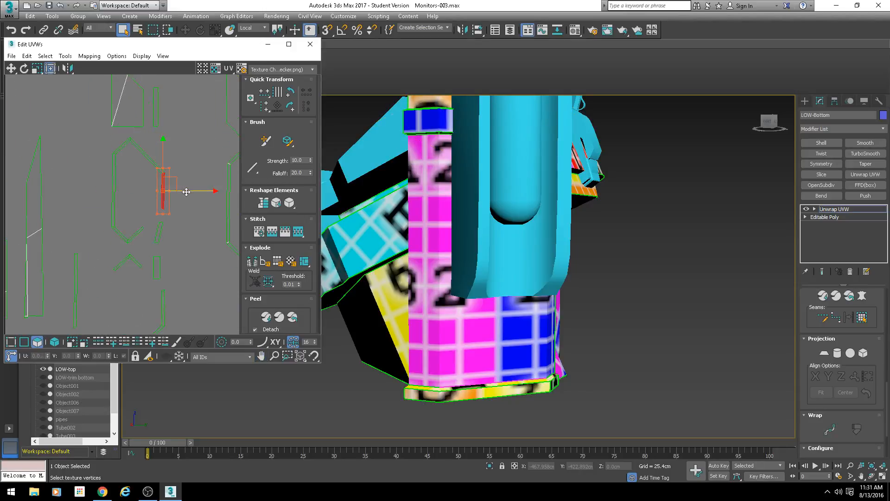
drag(186, 192, 204, 192)
click(154, 163)
scroll(153, 169, down, 4)
middle_drag(138, 185, 179, 203)
scroll(77, 245, up, 2)
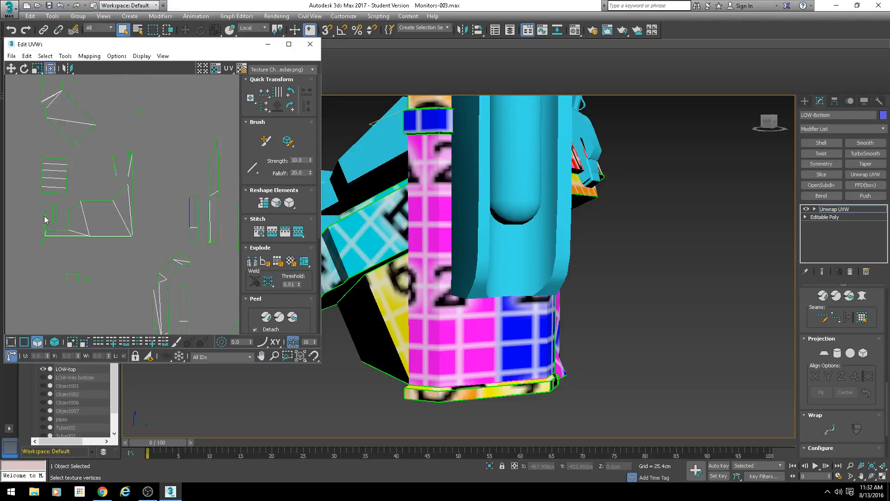
Try to stitch the matching bevel face to the middle bottom edge of the column island
scroll(45, 219, down, 8)
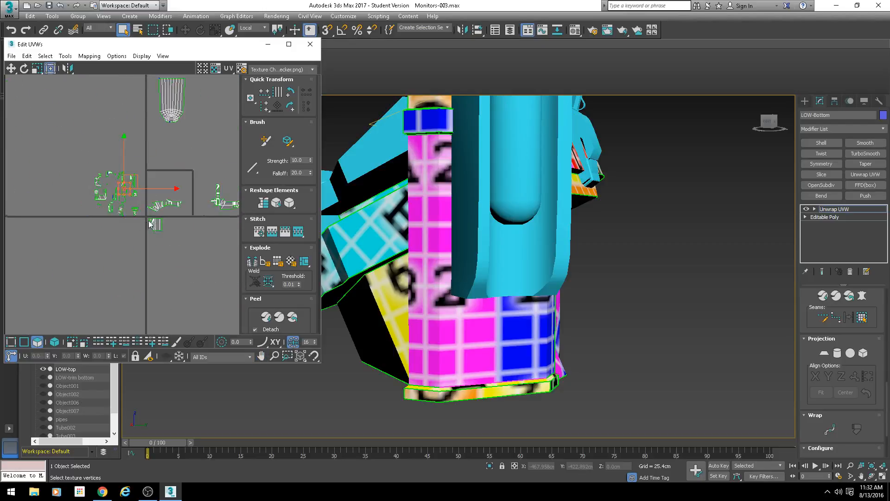
scroll(149, 224, up, 3)
click(25, 341)
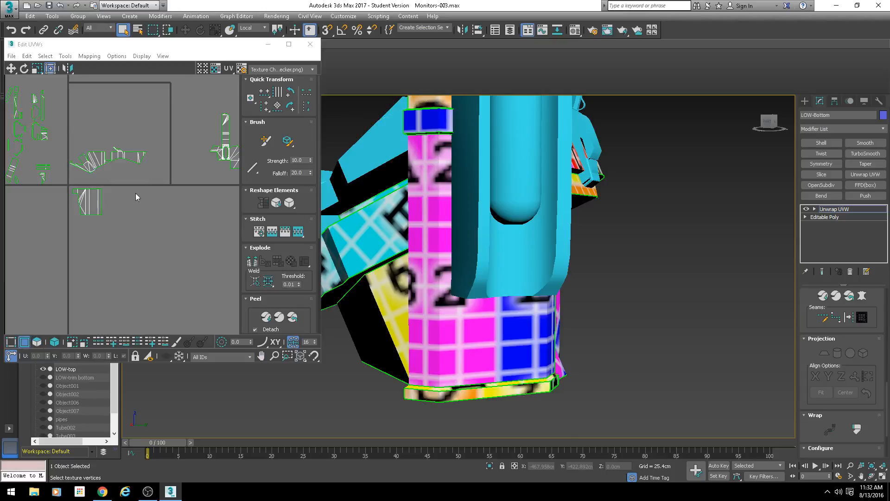
scroll(63, 215, up, 5)
scroll(99, 260, up, 2)
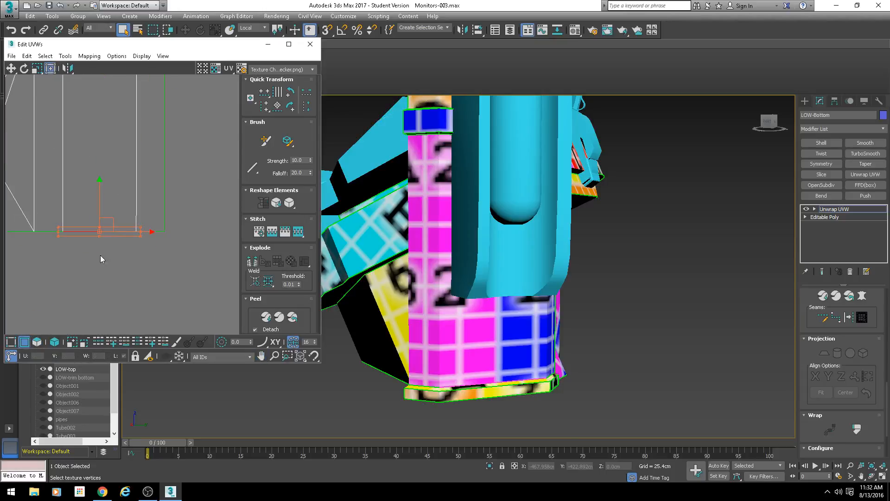
key(s)
key(Return)
scroll(60, 261, down, 1)
middle_drag(60, 260, 132, 235)
scroll(131, 234, down, 4)
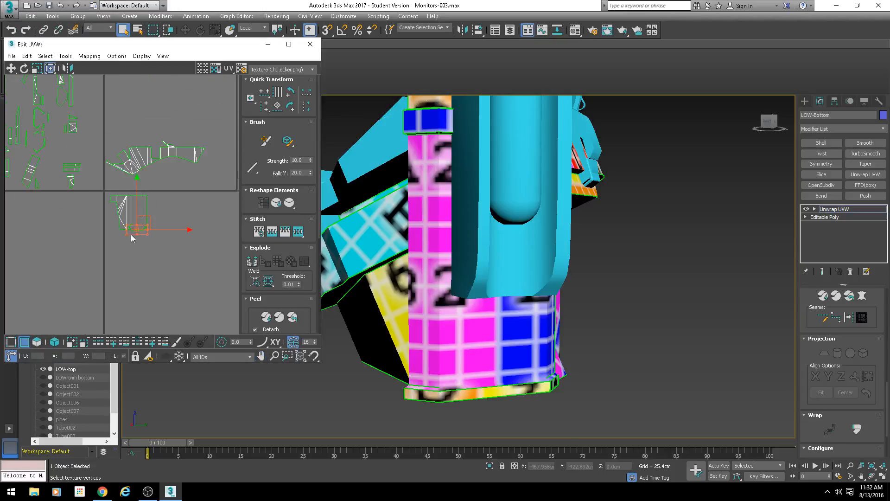
scroll(110, 164, up, 5)
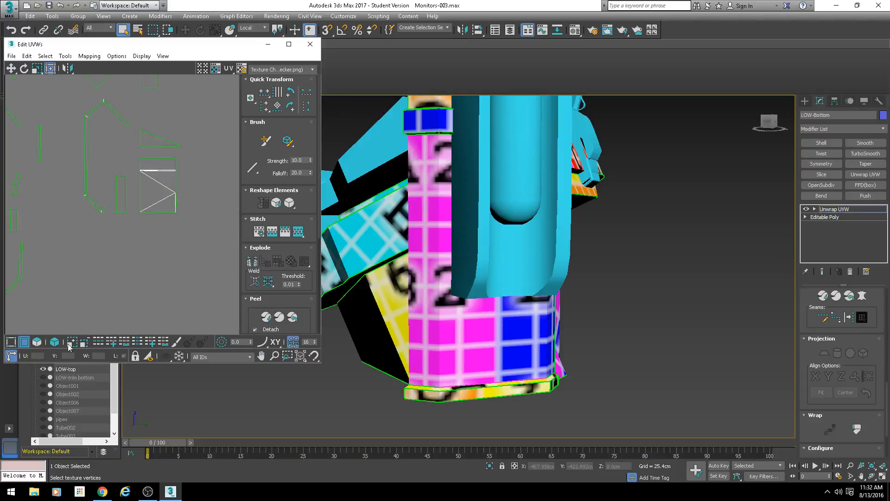
Break the long strip and the corner faces of the column's matching bevel ring into separate pieces
click(37, 342)
click(86, 151)
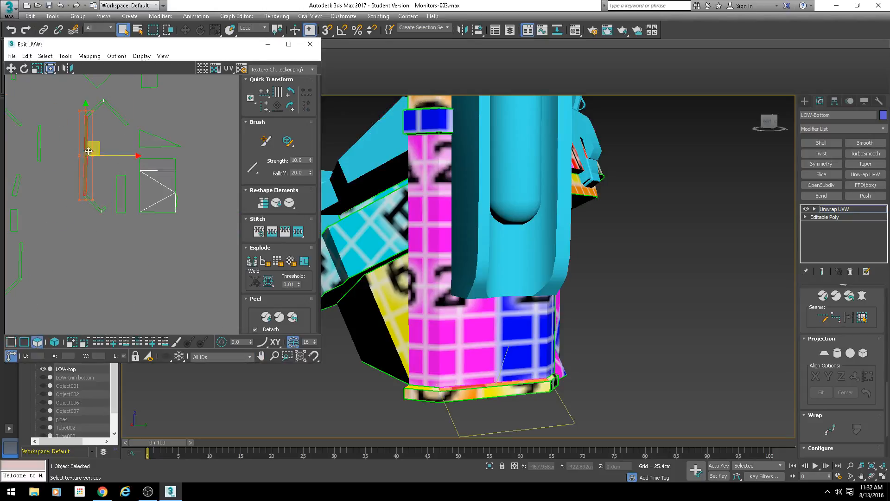
click(93, 203)
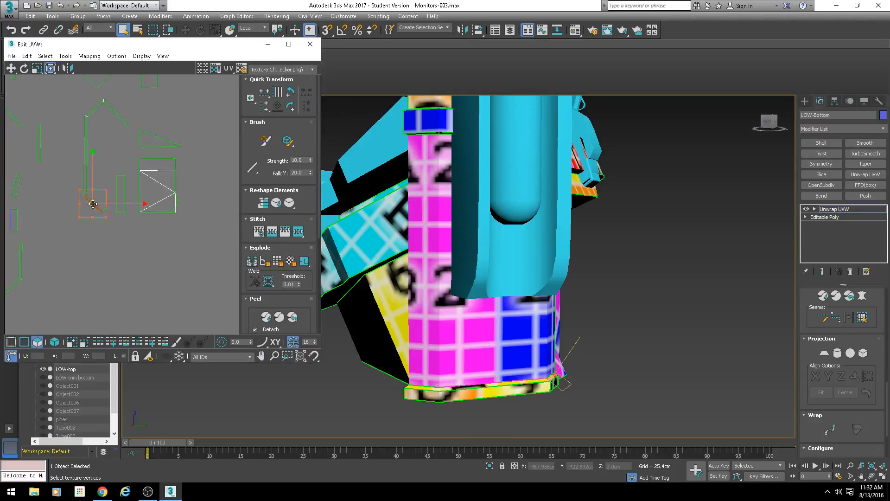
click(92, 112)
scroll(121, 223, down, 5)
Stitch the long bevel strip to the middle bottom edge of the column island
key(2)
middle_drag(157, 270, 145, 195)
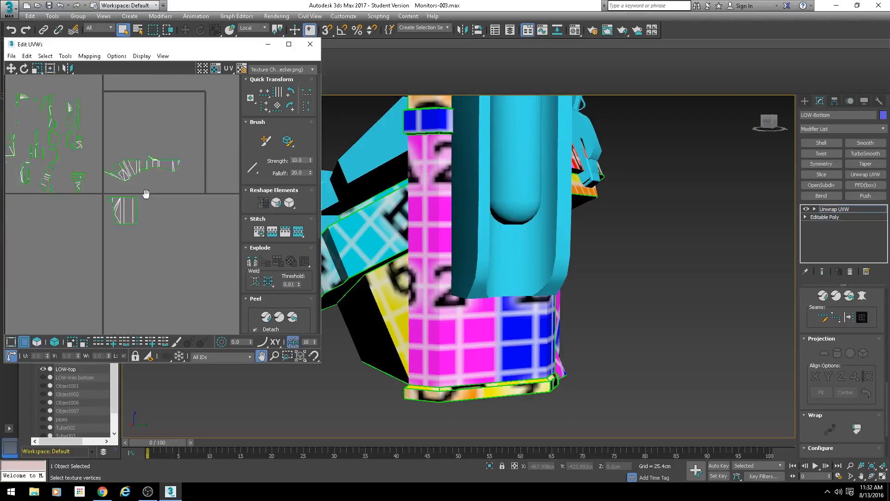
scroll(102, 215, up, 7)
key(s)
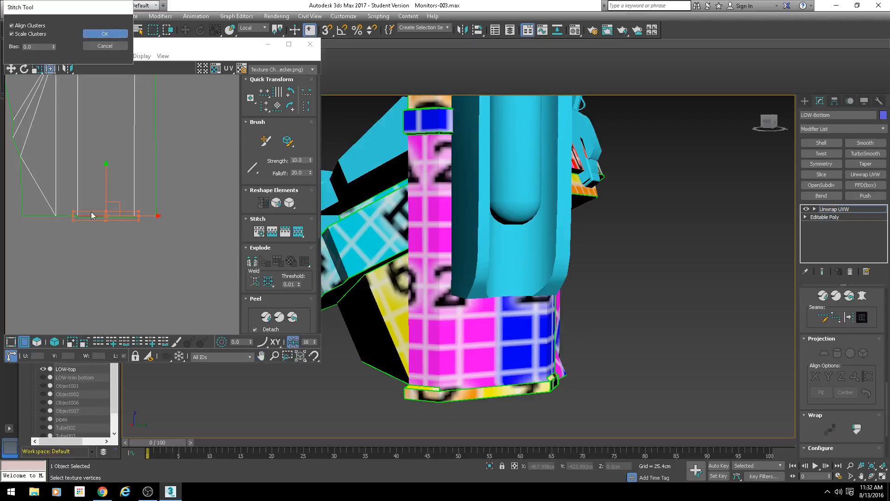
key(Return)
Stitch the remaining bevel strips along the bottom edge of the column island, one after another
scroll(38, 224, up, 4)
key(s)
drag(71, 197, 105, 221)
key(Return)
key(s)
key(Return)
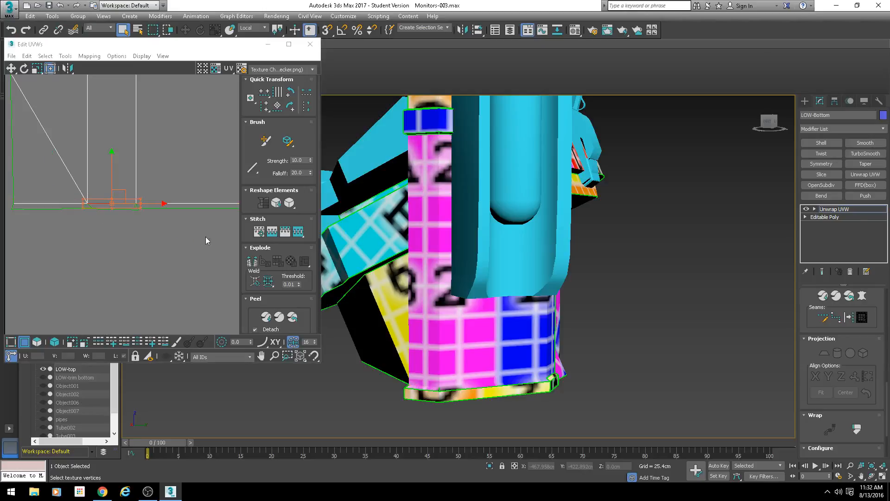
middle_drag(207, 240, 66, 239)
key(s)
key(Return)
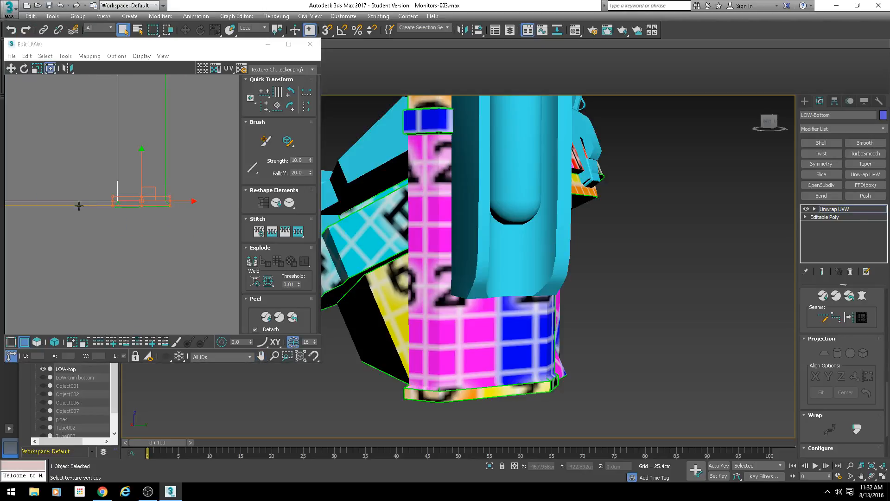
Stitch the second row of bevel faces to the middle and both ends of the column island's lower edge
click(79, 205)
scroll(167, 215, down, 3)
drag(318, 364, 510, 420)
middle_drag(213, 384, 198, 298)
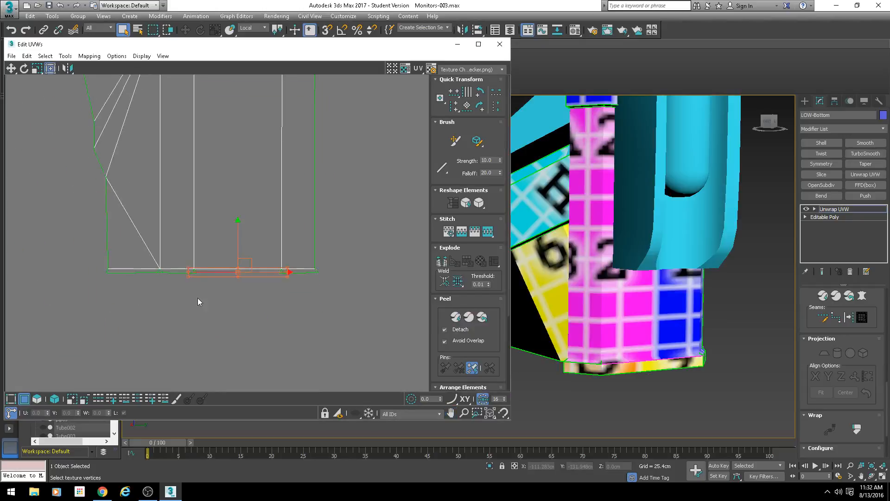
scroll(198, 295, up, 2)
key(s)
key(Return)
click(121, 265)
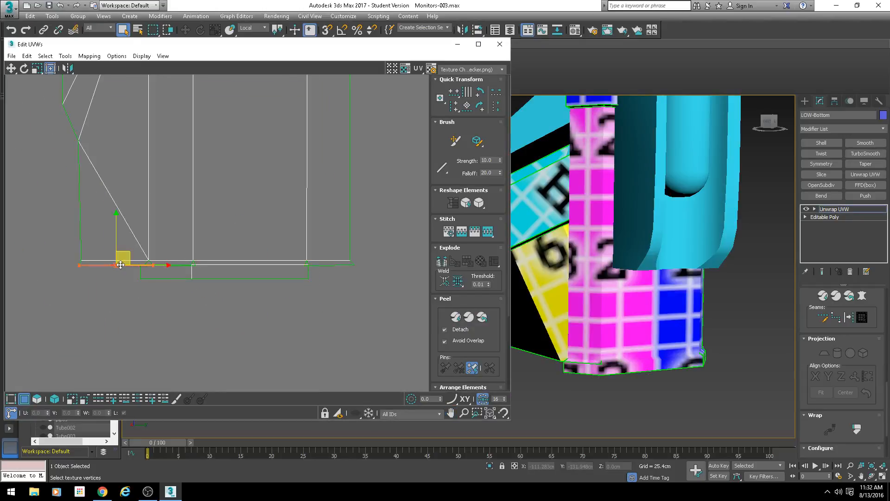
key(s)
key(Return)
click(330, 266)
key(s)
key(Return)
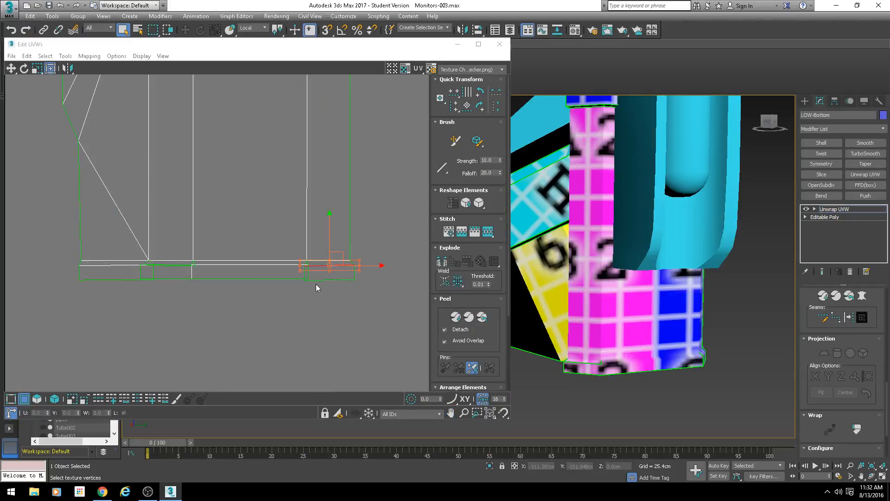
Stitch the open seams between neighbouring faces in the second bevel row at the base of the column island
click(309, 271)
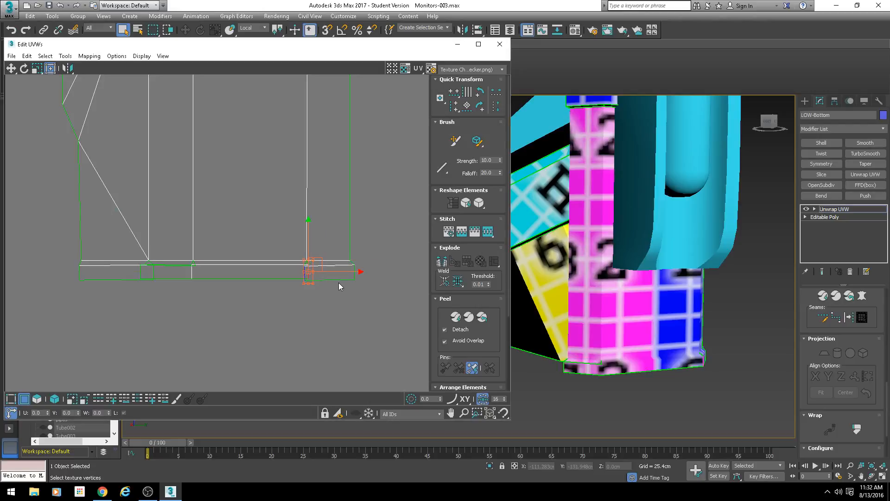
key(s)
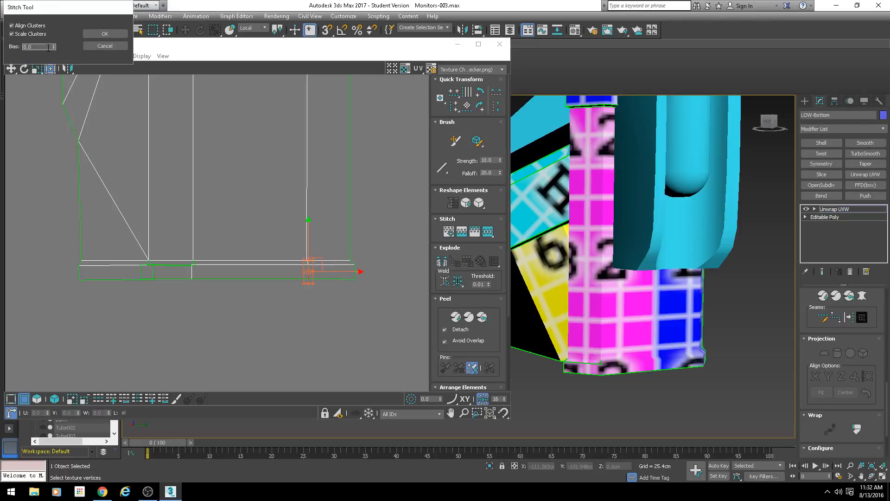
key(Return)
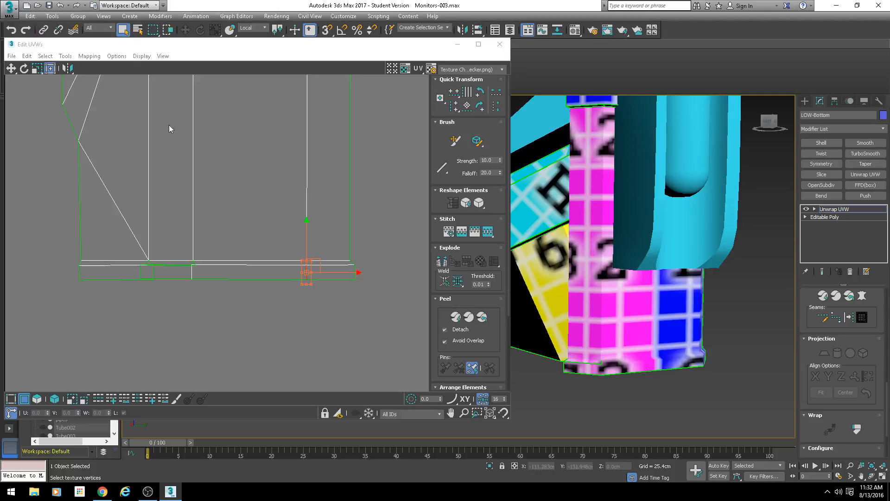
click(149, 272)
key(s)
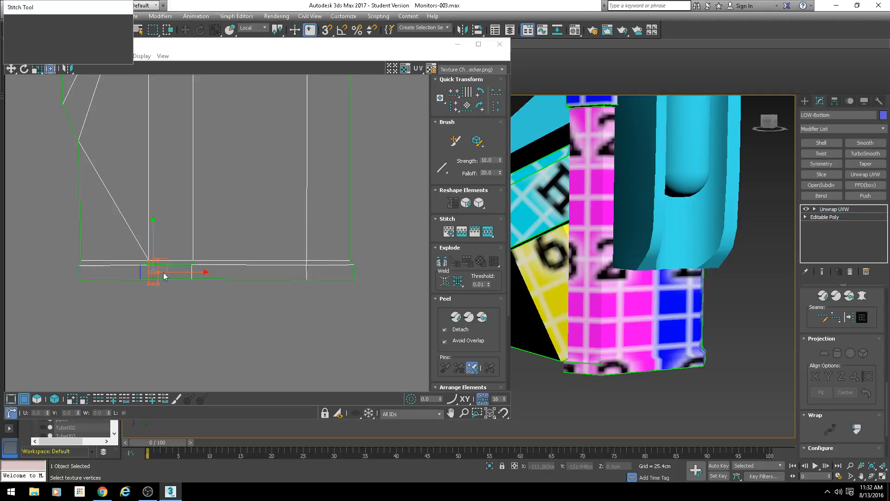
key(Return)
click(188, 265)
key(s)
key(Return)
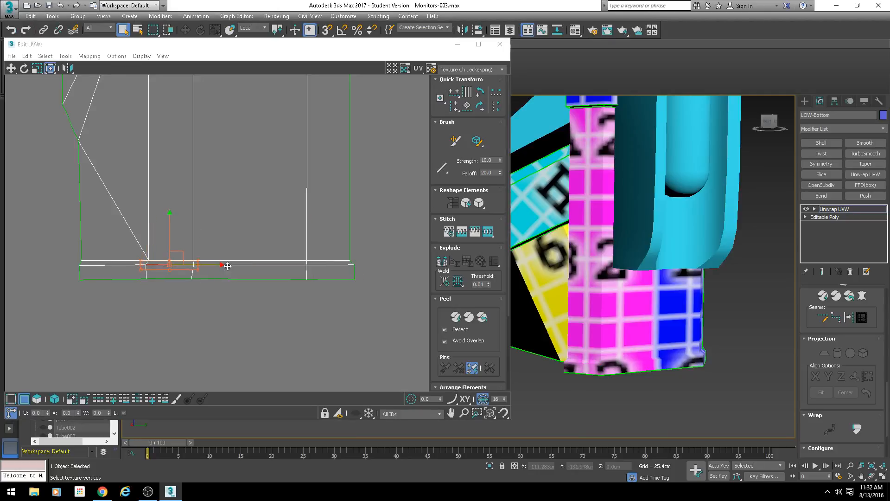
Straighten the upper and lower edge loops of the second bevel row horizontally
double_click(227, 266)
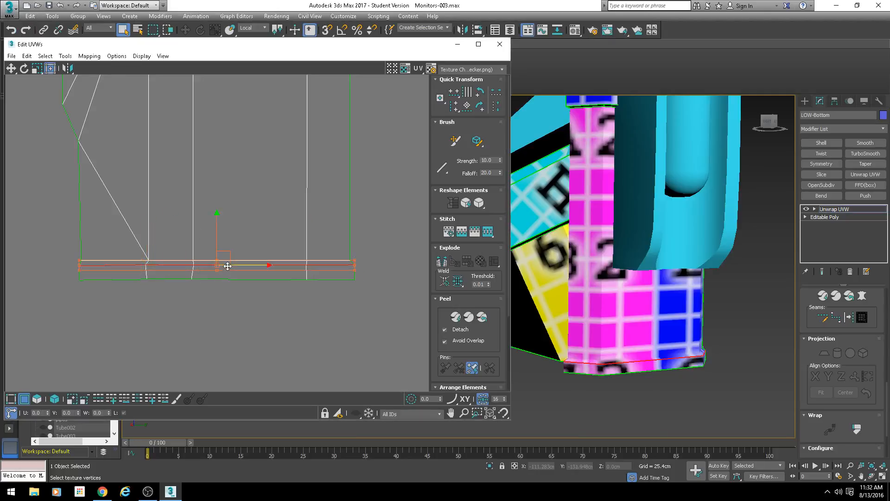
click(282, 224)
double_click(268, 278)
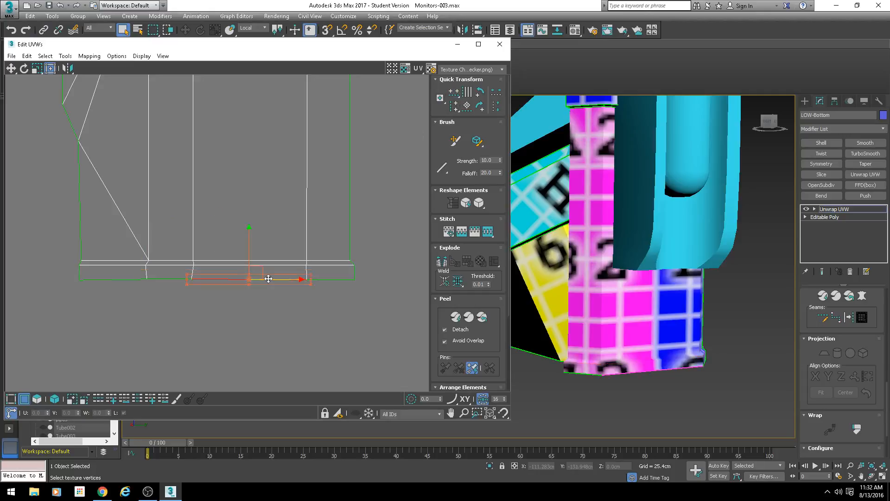
click(453, 92)
Stitch the loose corner face to the right end of the lower bevel row and close its short upper seam
scroll(526, 184, down, 4)
alt+middle_drag(632, 258, 629, 280)
scroll(569, 251, up, 3)
scroll(628, 280, up, 4)
scroll(302, 260, down, 1)
scroll(566, 323, down, 6)
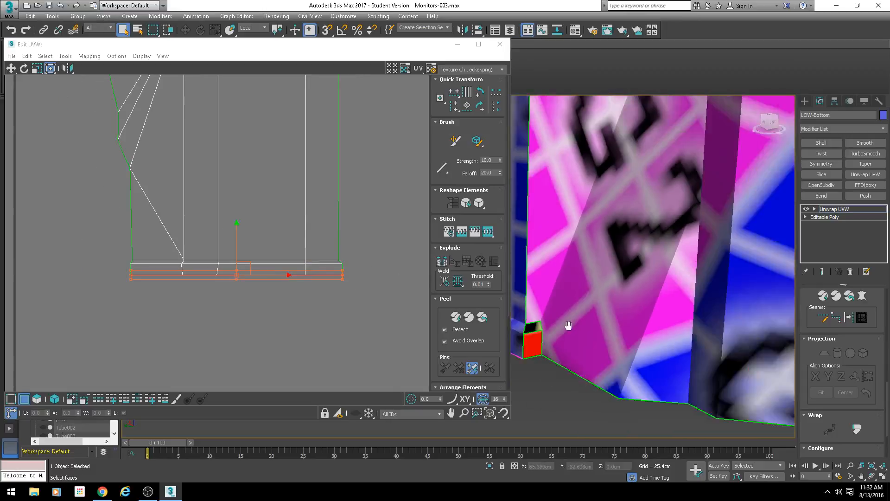
scroll(384, 252, up, 3)
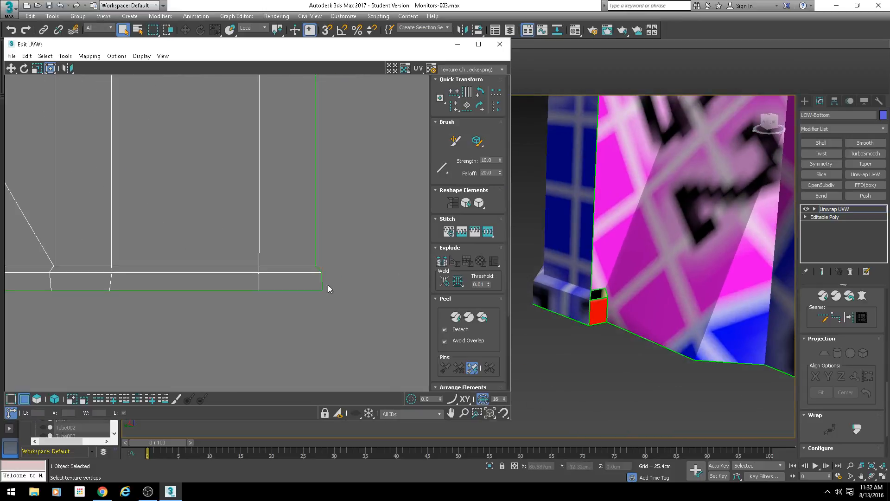
key(s)
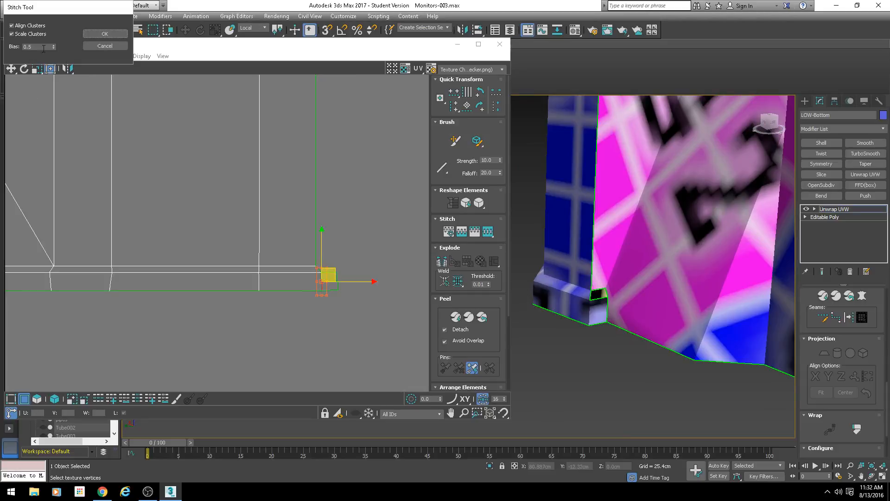
key(Return)
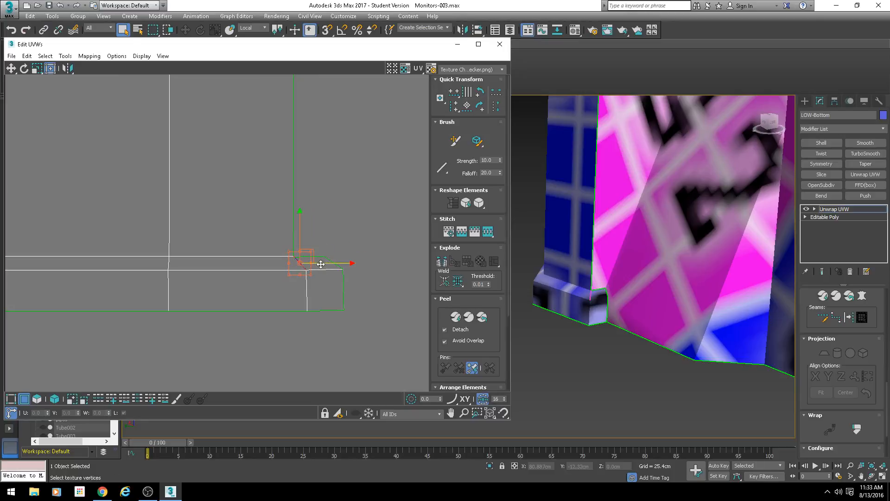
key(s)
key(Return)
Examine the model around the column's right edge and the UV layout to locate the matching side faces
alt+middle_drag(617, 274, 571, 351)
scroll(565, 279, down, 3)
scroll(330, 209, down, 3)
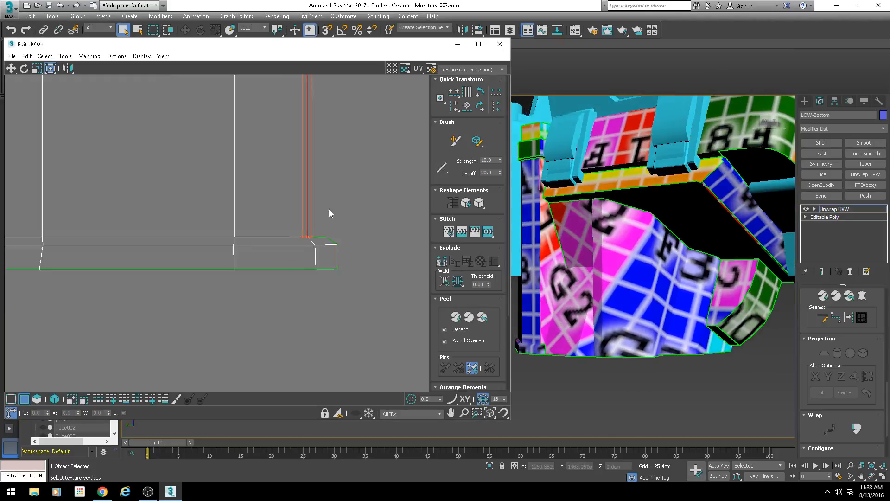
scroll(329, 213, down, 2)
alt+middle_drag(635, 262, 563, 306)
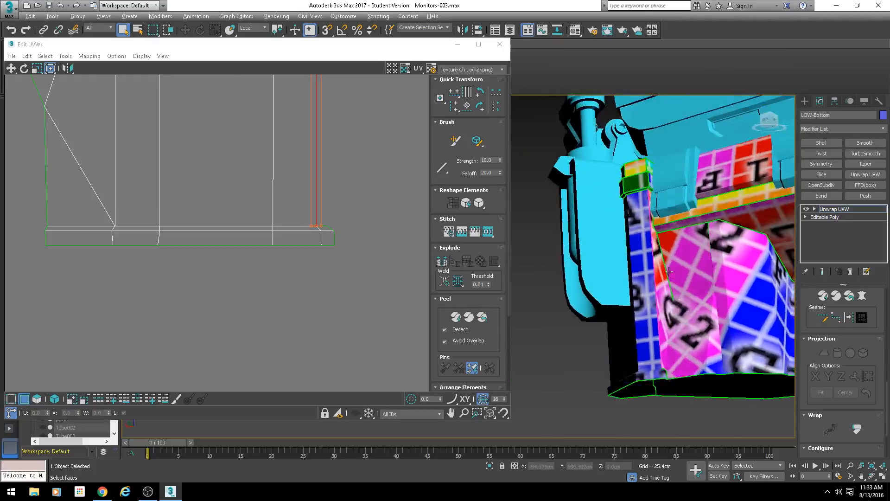
alt+middle_drag(669, 271, 666, 286)
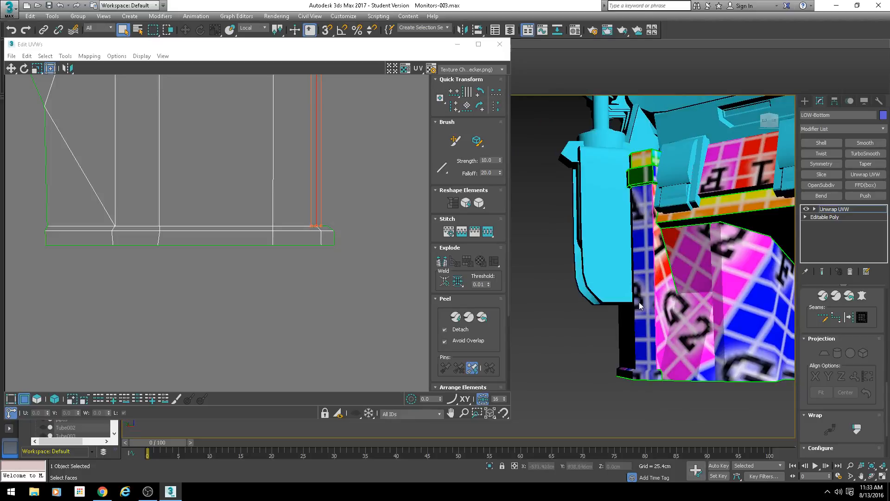
alt+middle_drag(728, 309, 770, 308)
scroll(362, 165, down, 3)
middle_drag(363, 165, 275, 241)
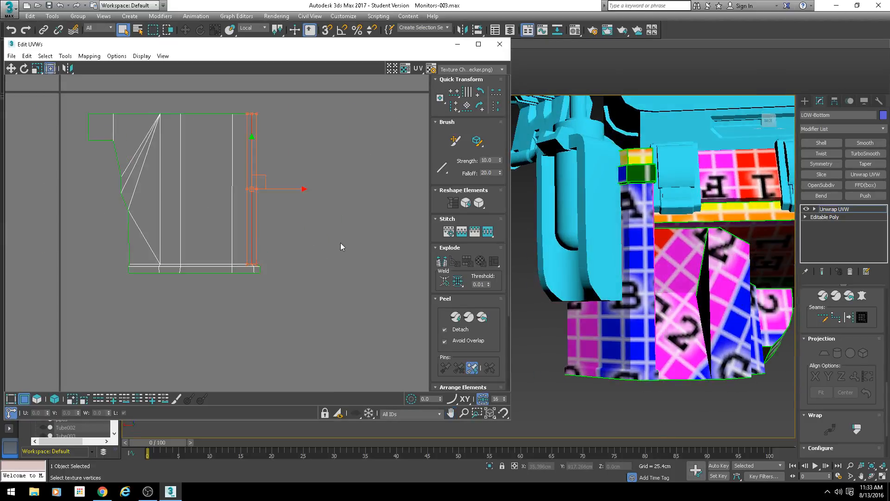
alt+middle_drag(705, 279, 607, 271)
scroll(266, 180, down, 4)
middle_drag(278, 182, 167, 261)
scroll(167, 261, down, 1)
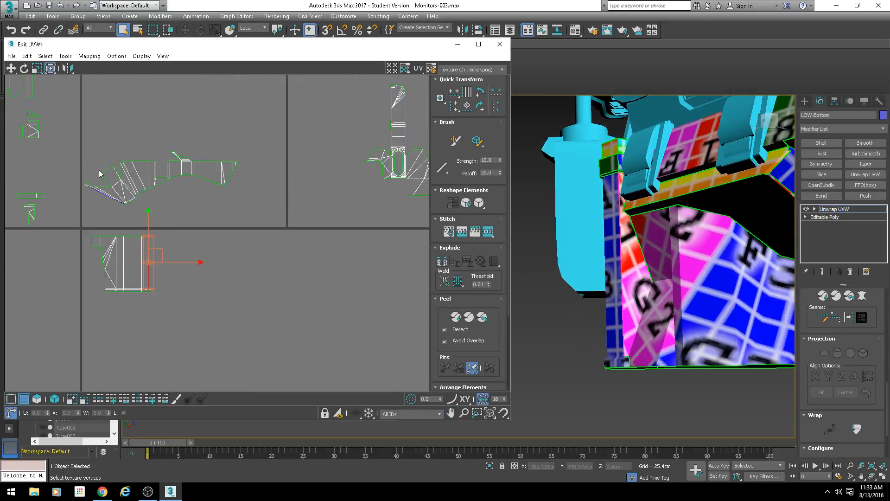
Separate the narrow pointed side faces from the end of the long curved island and move them aside
scroll(100, 174, up, 4)
key(3)
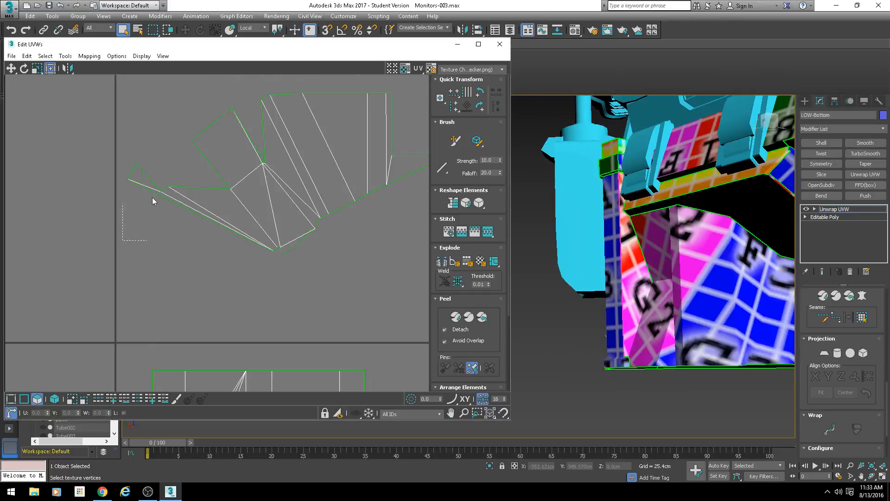
drag(152, 197, 123, 240)
middle_drag(584, 271, 575, 256)
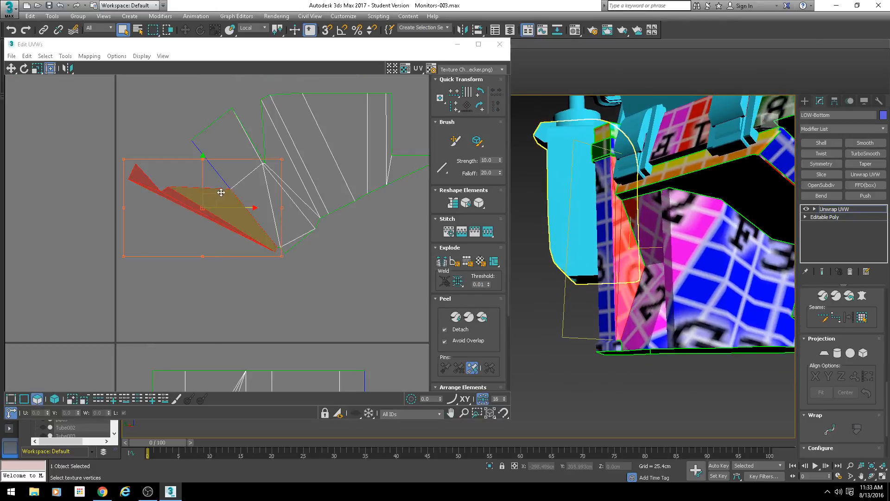
drag(217, 195, 142, 196)
Stitch the separated side faces to the long right edge of the column island
scroll(304, 301, down, 2)
middle_drag(320, 376, 297, 288)
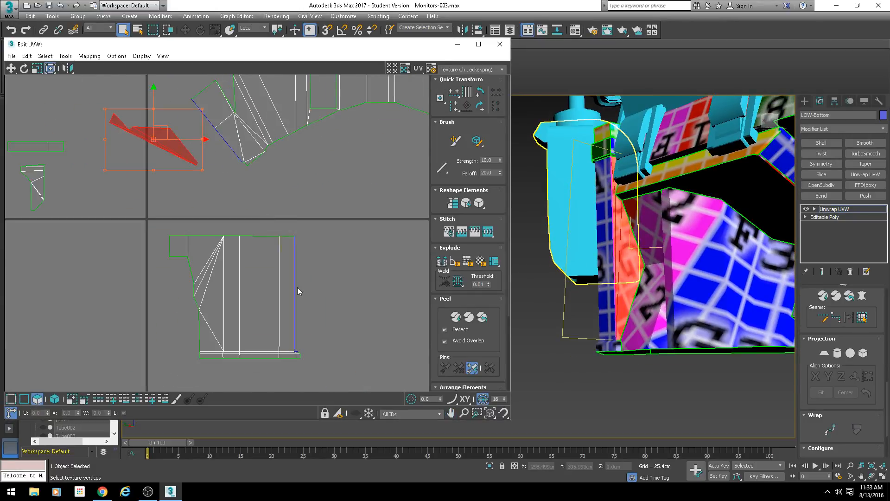
click(24, 399)
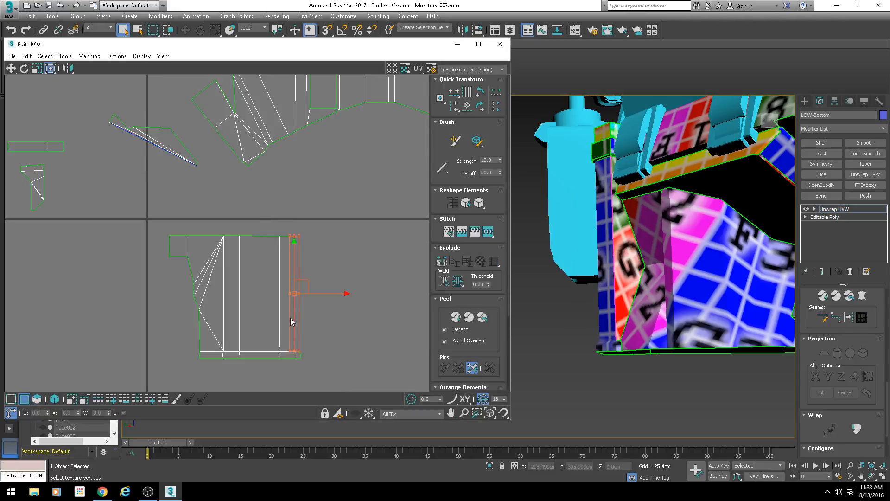
key(s)
key(Return)
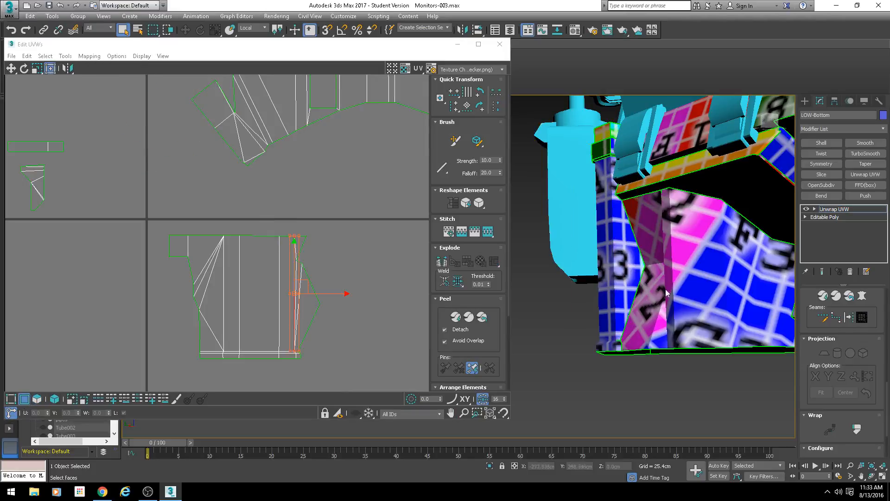
Stitch the short seam between the added side faces and the bevel at the column island's lower right corner
alt+middle_drag(666, 293, 641, 240)
scroll(634, 285, up, 5)
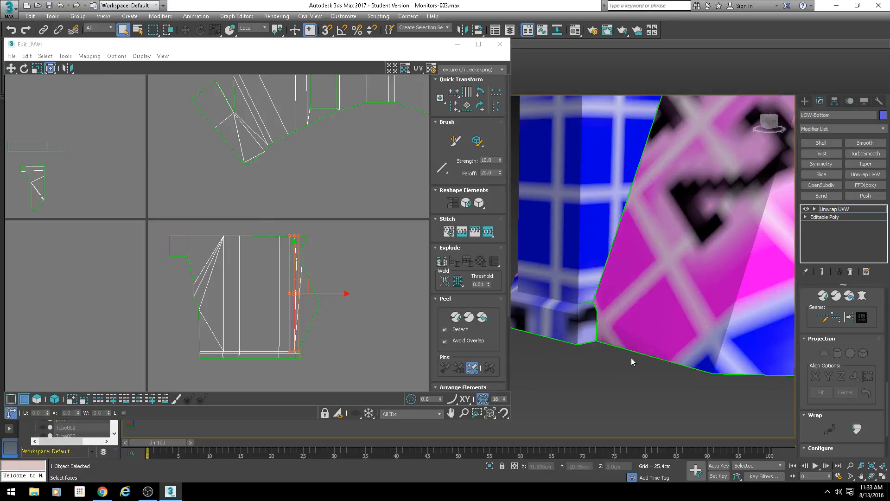
scroll(324, 260, up, 5)
scroll(228, 332, up, 1)
click(204, 354)
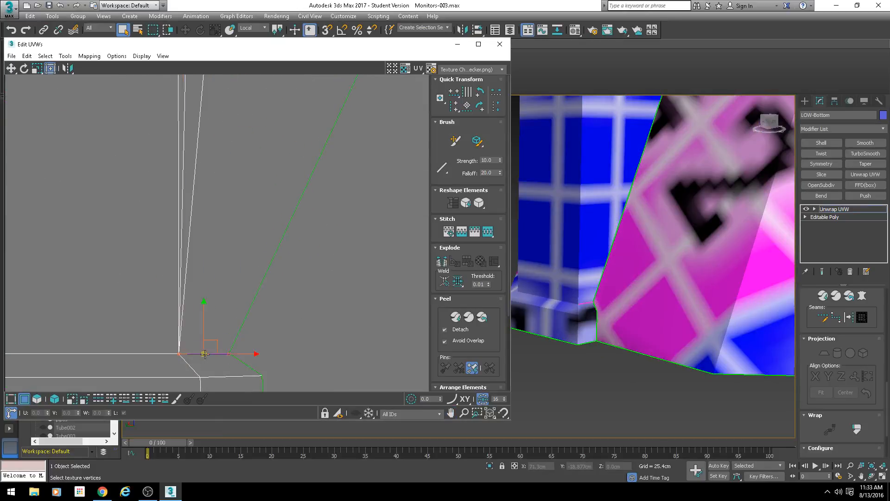
key(s)
key(Return)
Stitch the first row of thin bevel strips along the top edge of the column island, segment by segment
scroll(261, 206, down, 8)
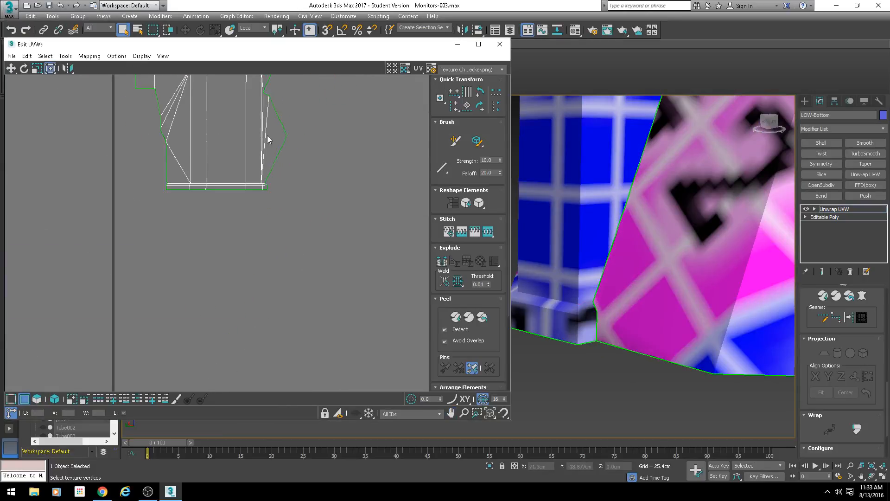
middle_drag(262, 79, 271, 173)
scroll(227, 188, up, 4)
click(245, 197)
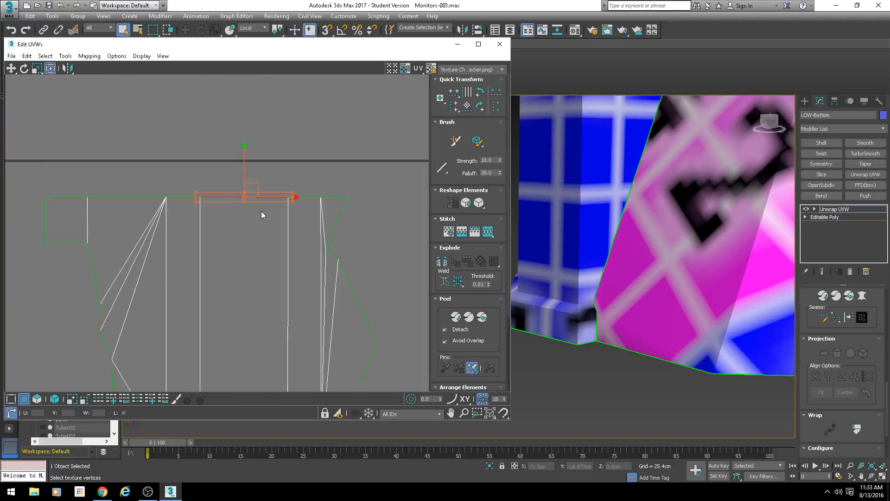
key(s)
key(Return)
drag(134, 184, 128, 205)
key(s)
key(Return)
drag(75, 189, 71, 204)
key(s)
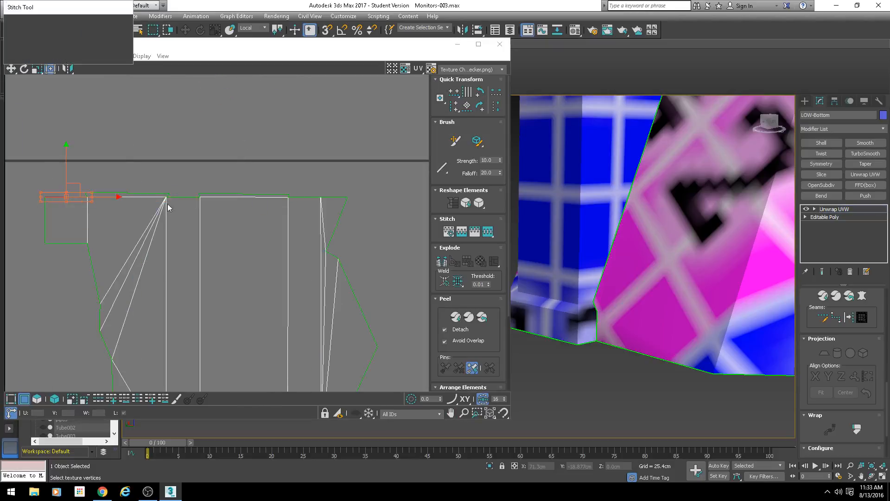
key(Return)
drag(178, 190, 175, 203)
key(s)
key(Return)
key(s)
drag(301, 188, 332, 207)
key(Return)
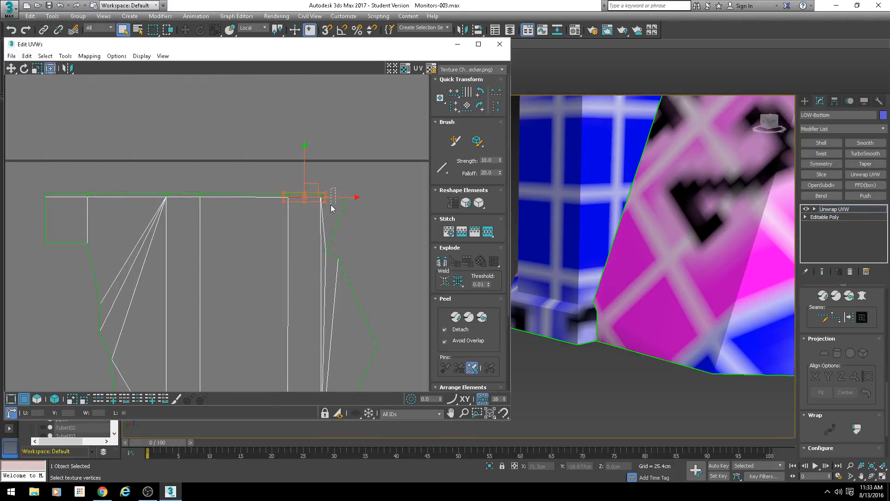
key(s)
key(Return)
Stitch the taller band faces above the thin top strips of the column island, one segment after another
click(214, 194)
key(s)
key(Return)
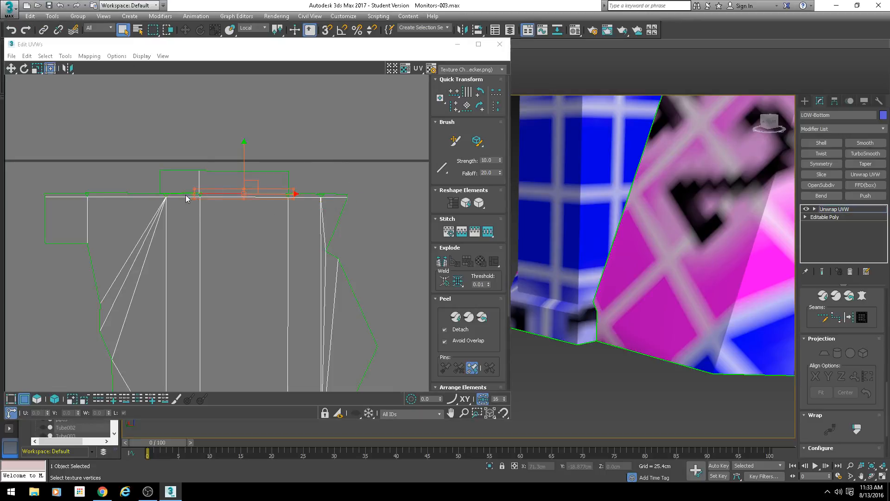
click(147, 193)
key(s)
key(Return)
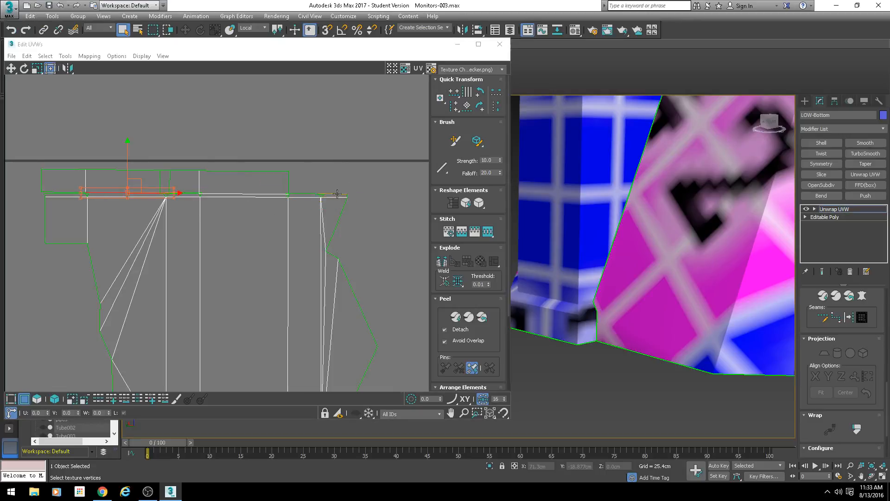
click(301, 194)
key(s)
key(Return)
click(337, 192)
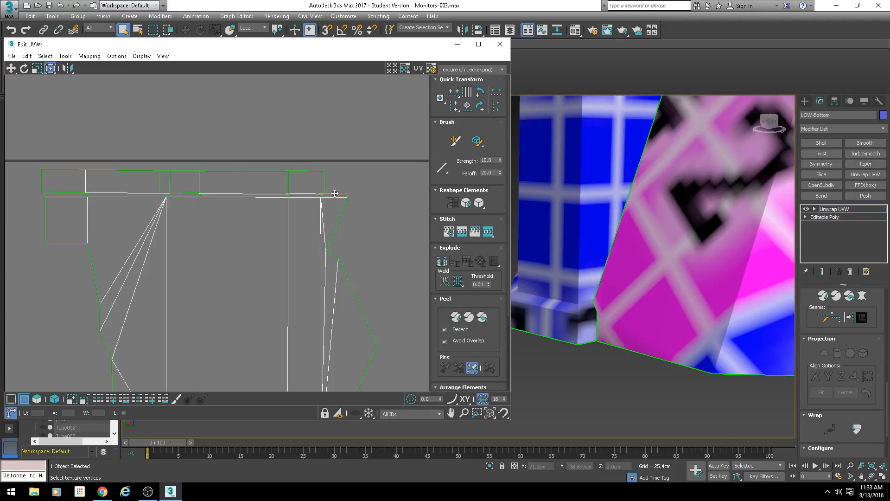
click(335, 194)
key(s)
key(Return)
Stitch the next row of thin strips along the upper edge of the column island's top band
click(246, 171)
key(s)
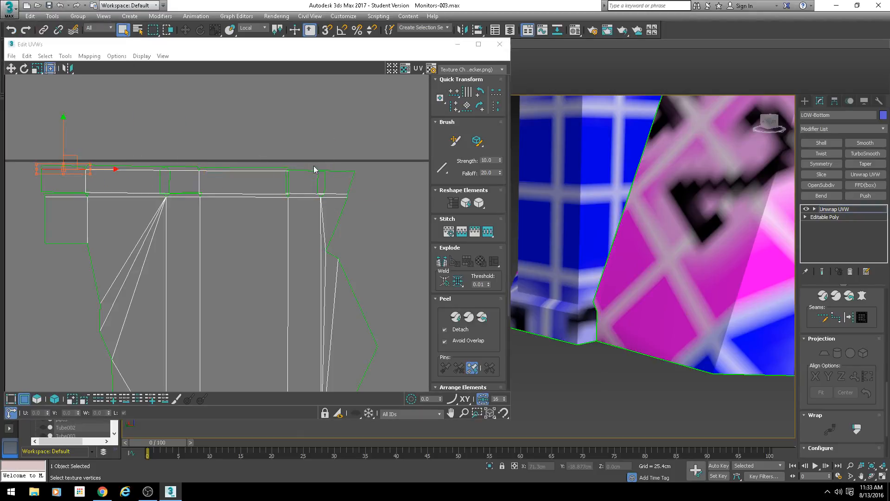
click(340, 168)
key(s)
click(300, 164)
key(s)
middle_drag(621, 199, 619, 382)
scroll(584, 223, down, 5)
alt+middle_drag(585, 225, 613, 264)
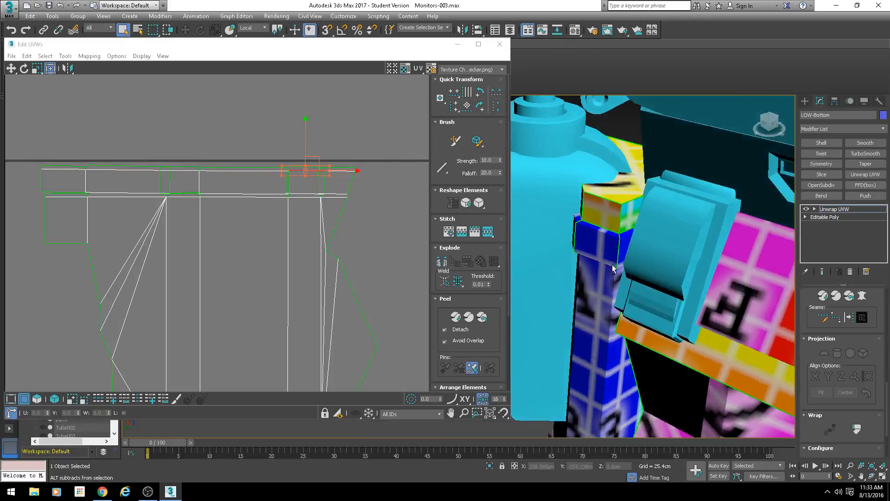
Stitch the outermost row of faces onto the upper edge of the column island's top band, segment by segment
scroll(613, 269, up, 2)
scroll(151, 161, up, 2)
click(228, 171)
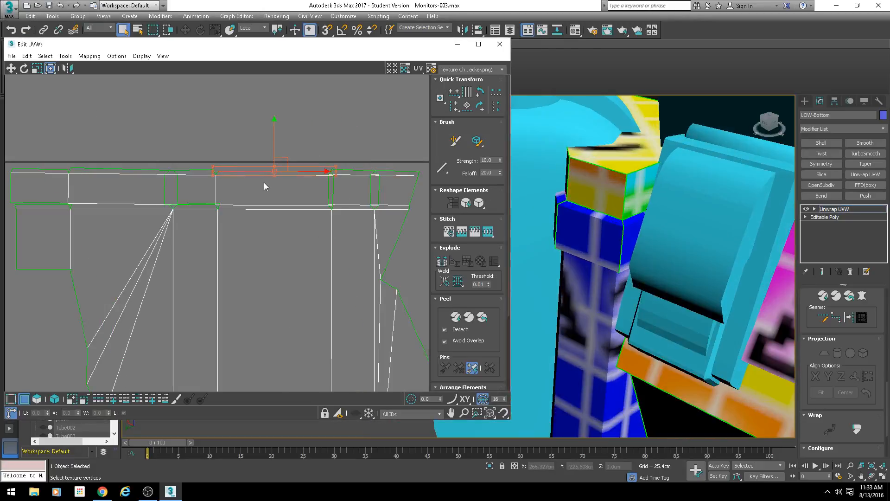
click(136, 168)
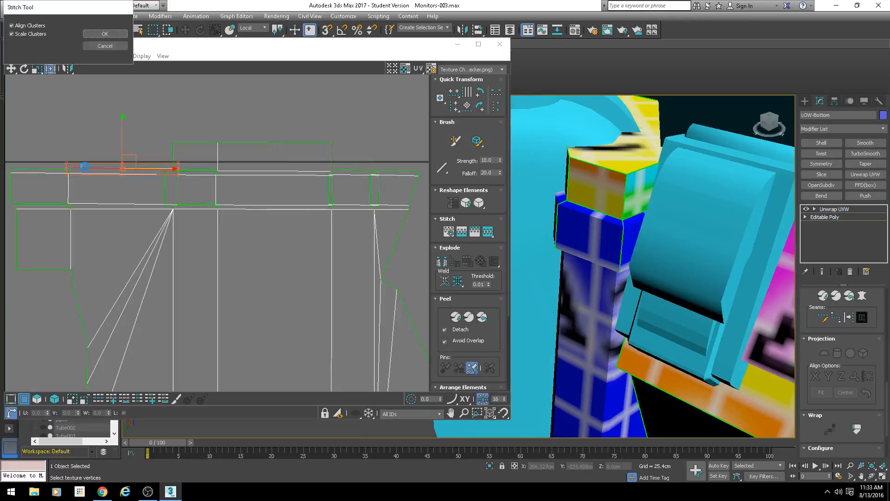
middle_drag(368, 183, 262, 184)
click(257, 172)
key(s)
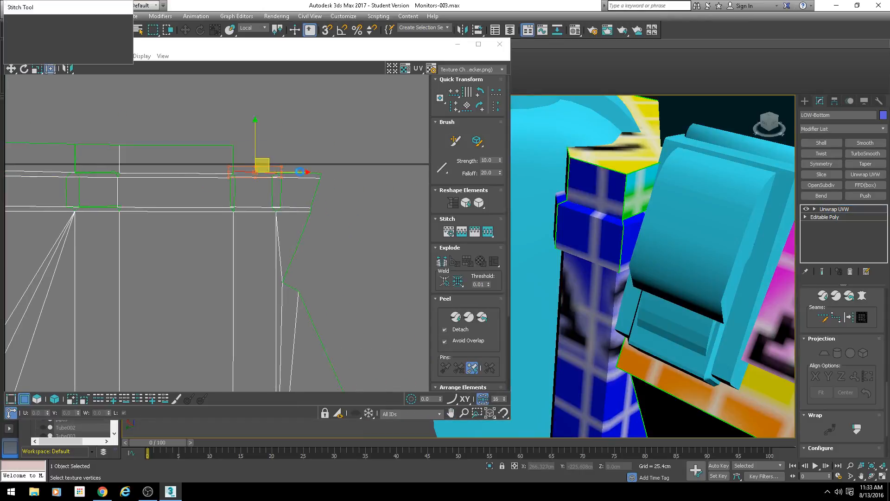
key(Return)
key(s)
click(309, 173)
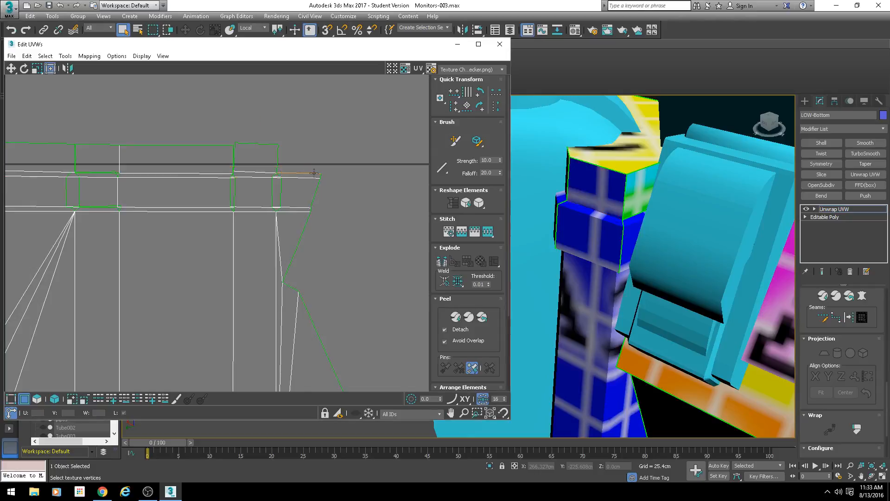
key(s)
key(Return)
Stitch the vertical seams between neighbouring faces of the outermost row above the column island's band
click(282, 159)
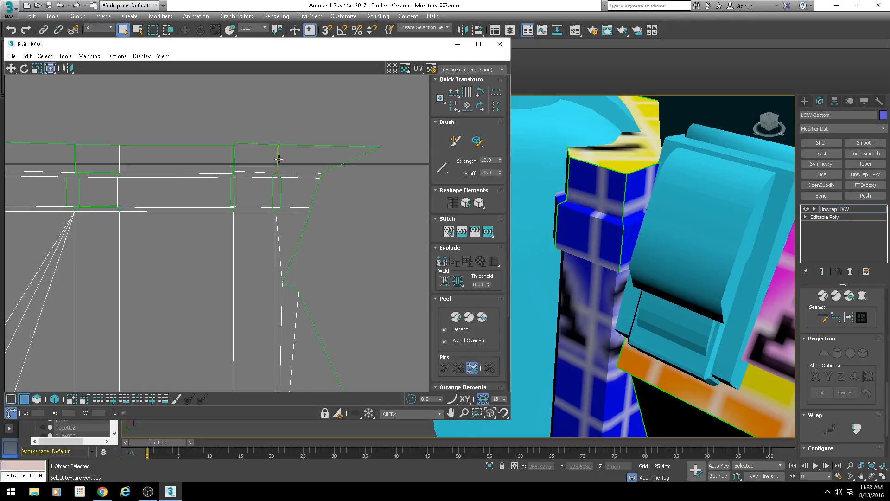
key(ctrl+shift+s)
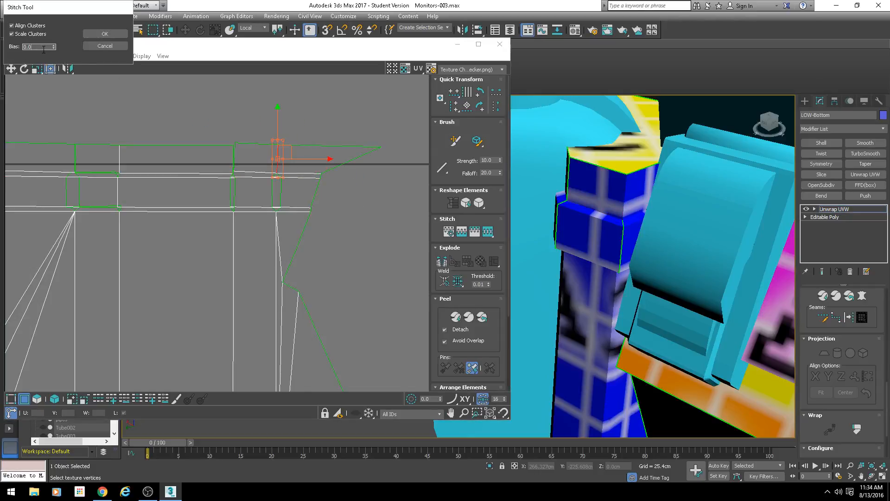
click(99, 36)
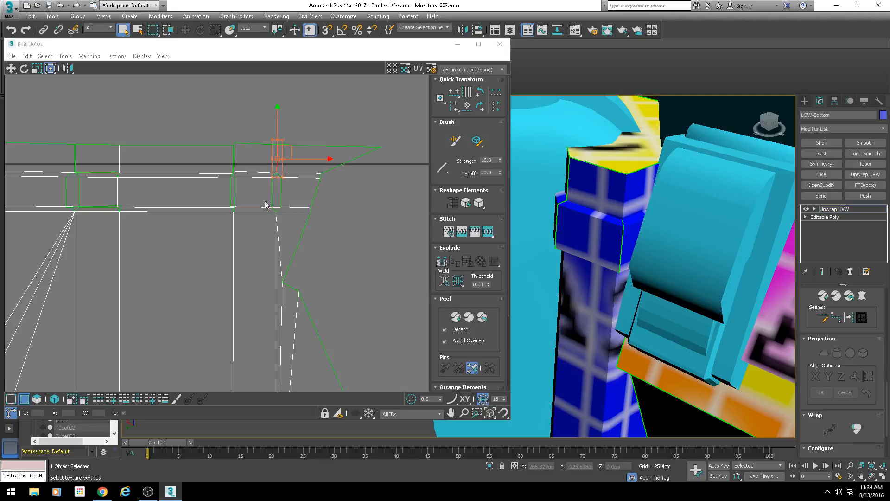
click(234, 162)
key(s)
key(Return)
click(75, 157)
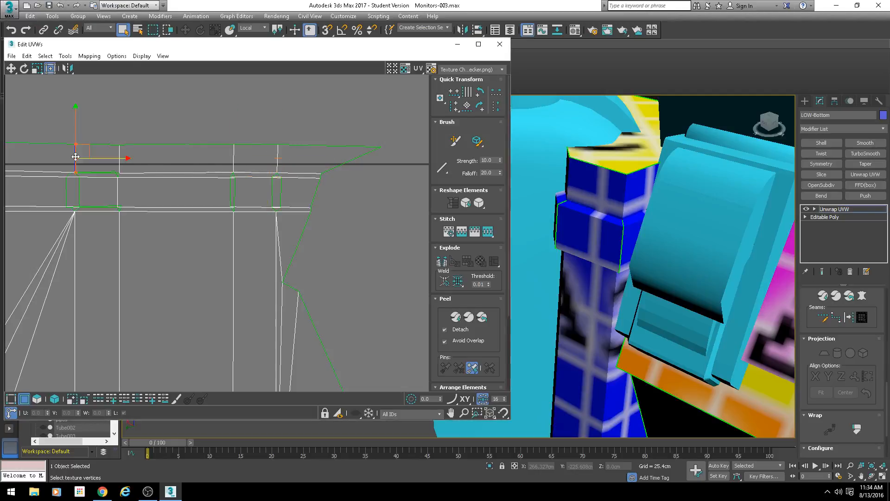
key(s)
key(Return)
Stitch the open horizontal seams above and below the end face of the band at the island's left end
middle_drag(73, 192, 294, 202)
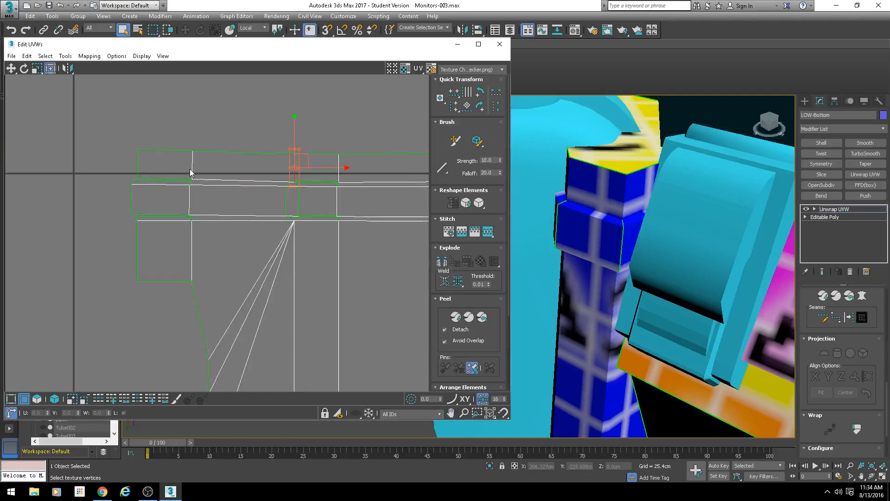
click(149, 178)
key(ctrl+shift+s)
key(Return)
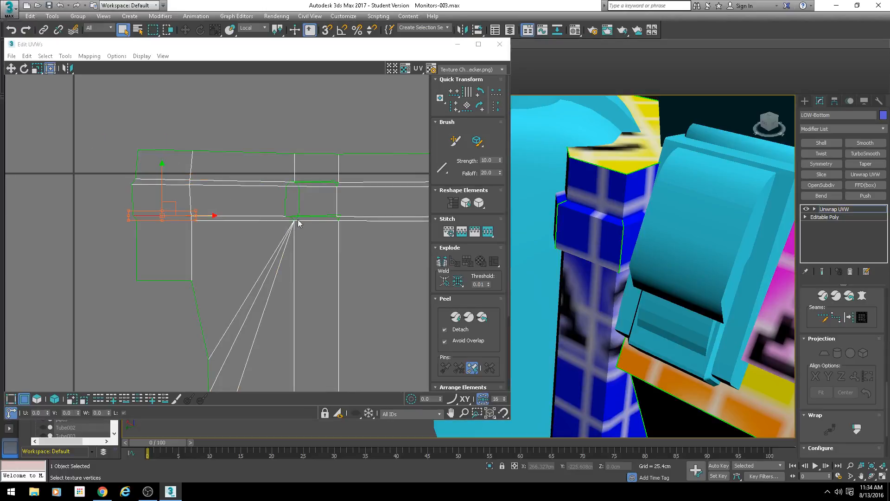
Stitch the vertical seam and the two horizontal seams around the small open face in the band above the fan-shaped triangles
click(297, 221)
key(ctrl+shift+s)
key(Return)
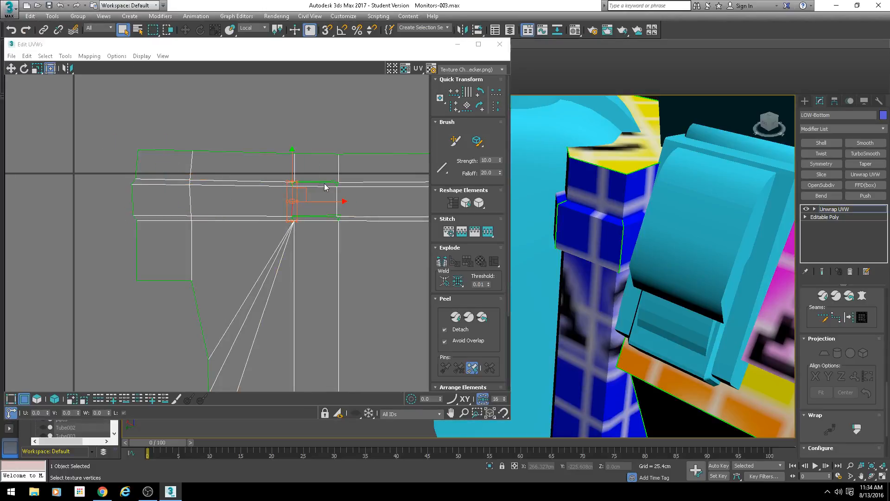
click(323, 182)
key(ctrl+shift+s)
key(Return)
click(324, 216)
key(ctrl+shift+s)
key(Return)
Stitch the two remaining vertical gaps in the right half of the column island's band
middle_drag(397, 236, 213, 223)
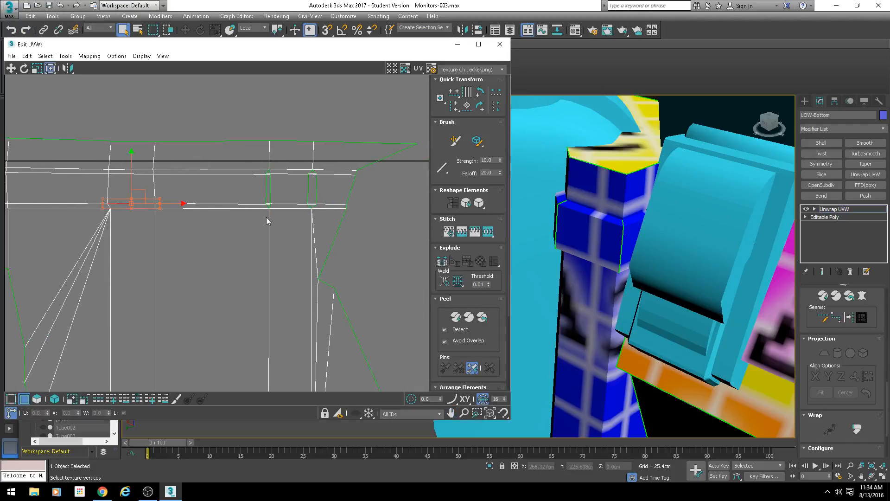
click(271, 189)
key(ctrl+shift+s)
key(Return)
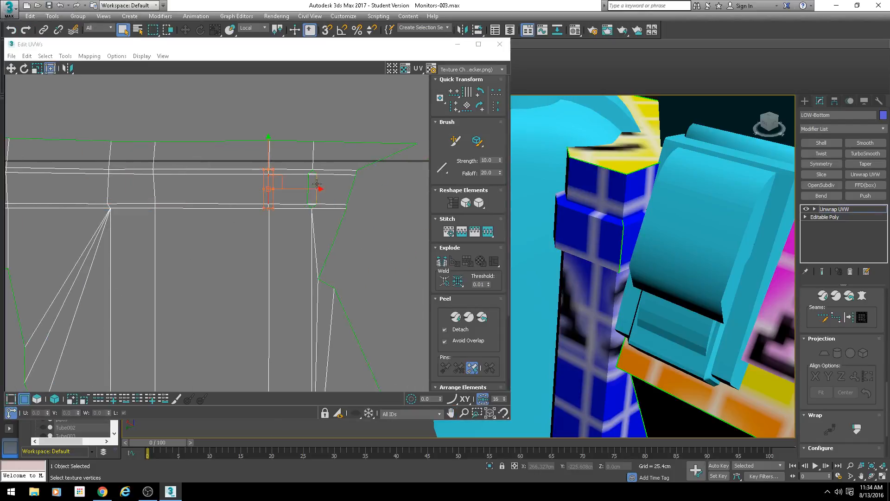
click(317, 187)
key(ctrl+shift+s)
key(Return)
Align the two edge rows along the top of the column island's band horizontally
middle_drag(157, 184, 218, 210)
scroll(335, 177, down, 2)
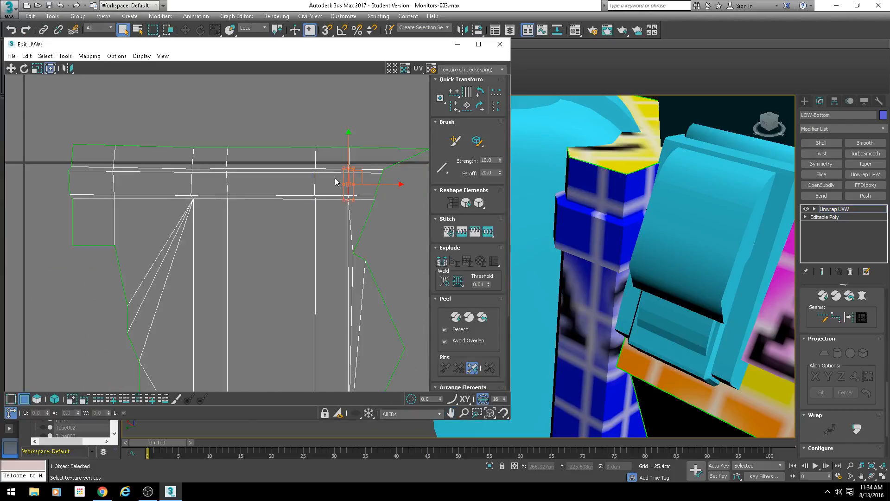
middle_drag(394, 175, 329, 178)
key(1)
scroll(350, 147, down, 2)
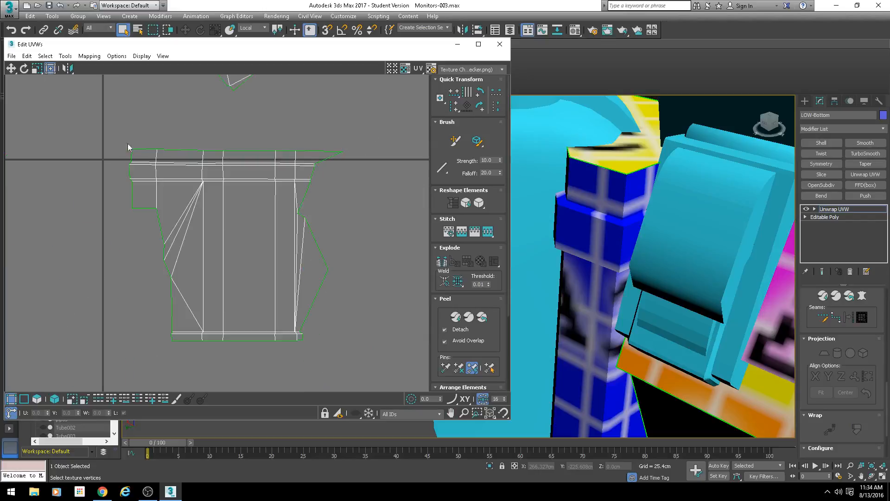
scroll(286, 171, up, 3)
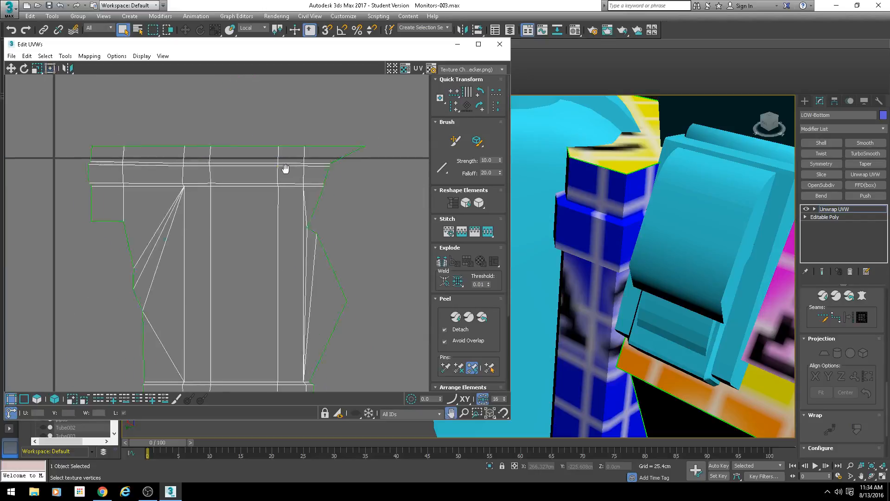
drag(22, 163, 103, 153)
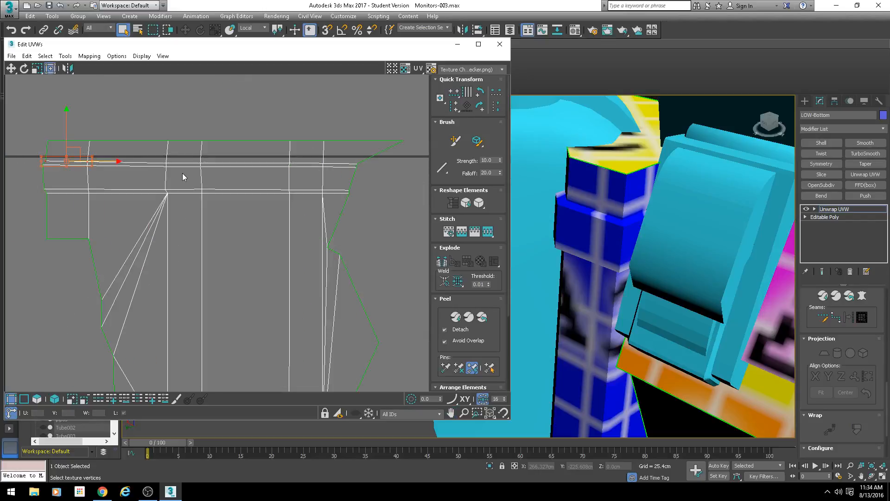
key(2)
double_click(213, 164)
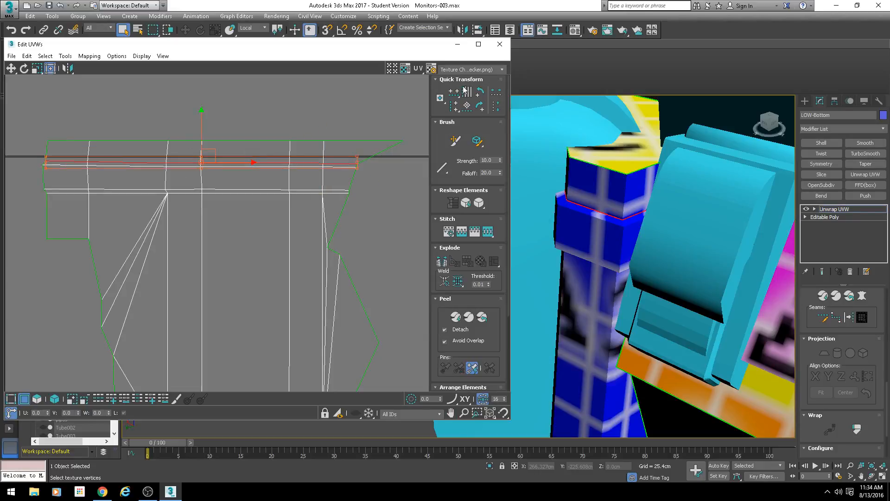
click(328, 158)
double_click(331, 165)
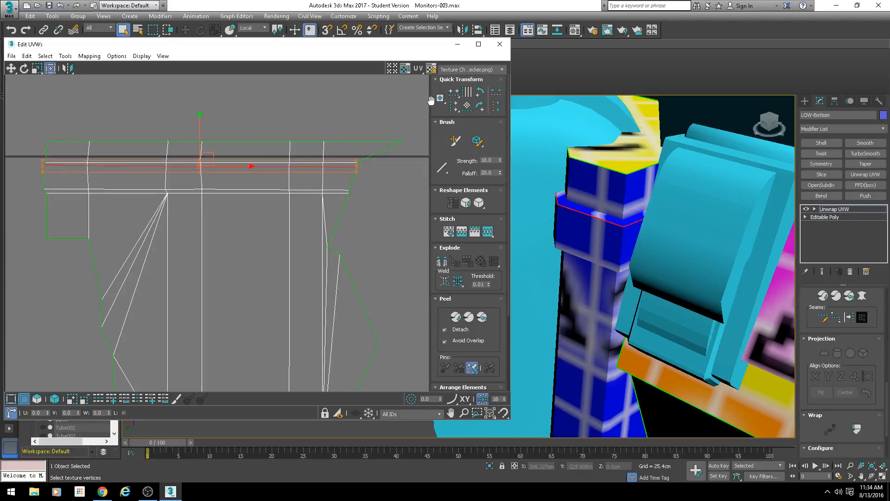
Align the two edge rows along the bottom of the column island's band horizontally
double_click(340, 190)
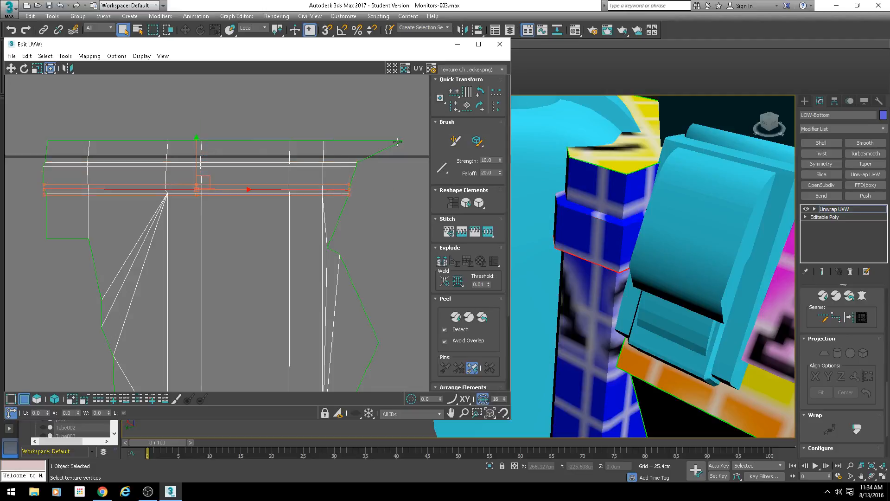
double_click(252, 194)
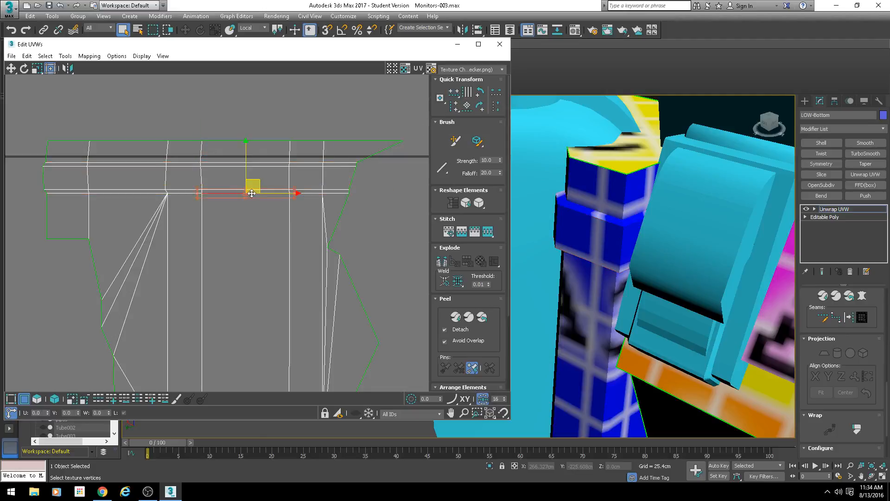
key(1)
drag(378, 198, 35, 192)
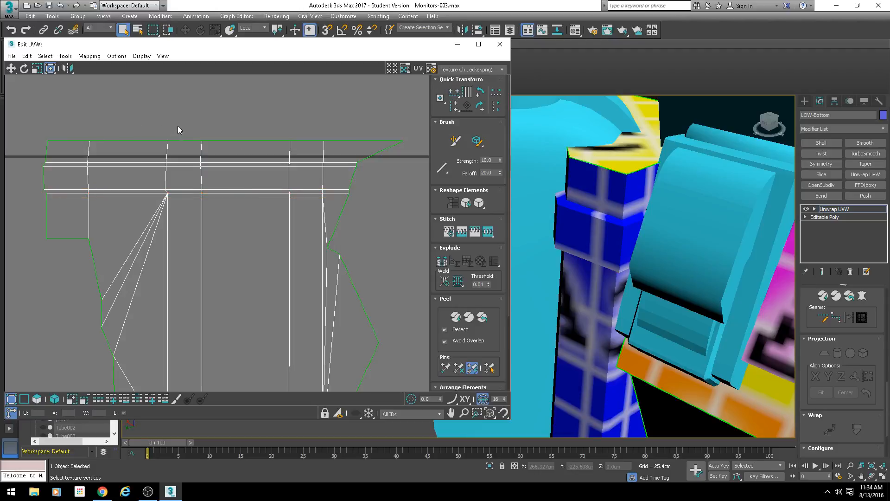
Align the upper vertices of the three middle columns vertically within the column island's top band
drag(170, 126, 164, 206)
click(454, 112)
drag(231, 110, 193, 204)
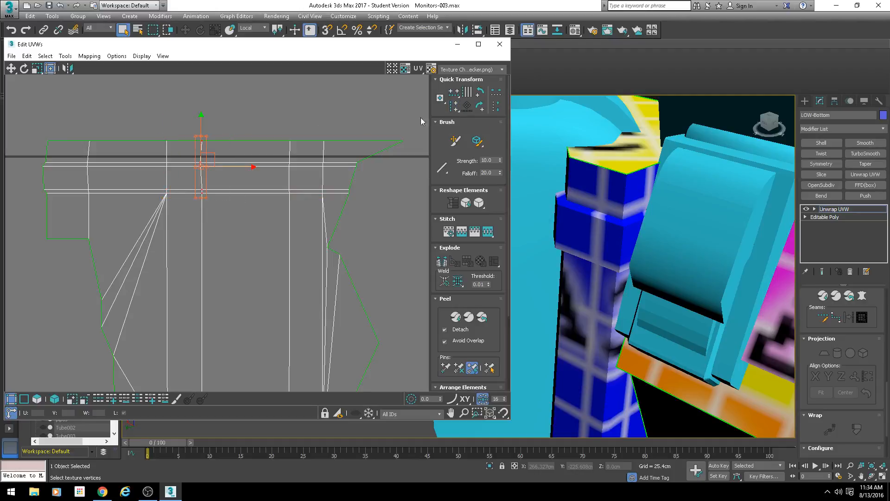
click(454, 106)
drag(280, 138, 304, 206)
Straighten the three middle vertex columns vertically over the full height of the column island
scroll(308, 234, down, 4)
middle_drag(308, 251, 299, 196)
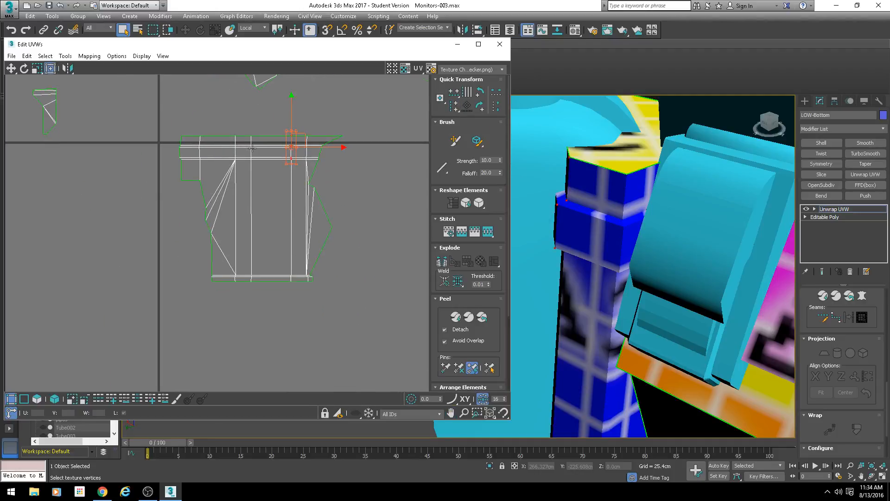
drag(258, 278, 245, 284)
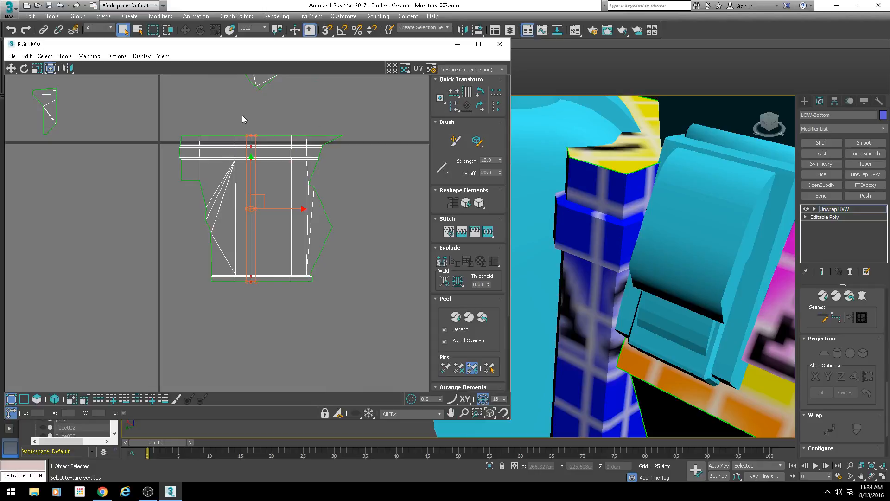
drag(241, 116, 231, 287)
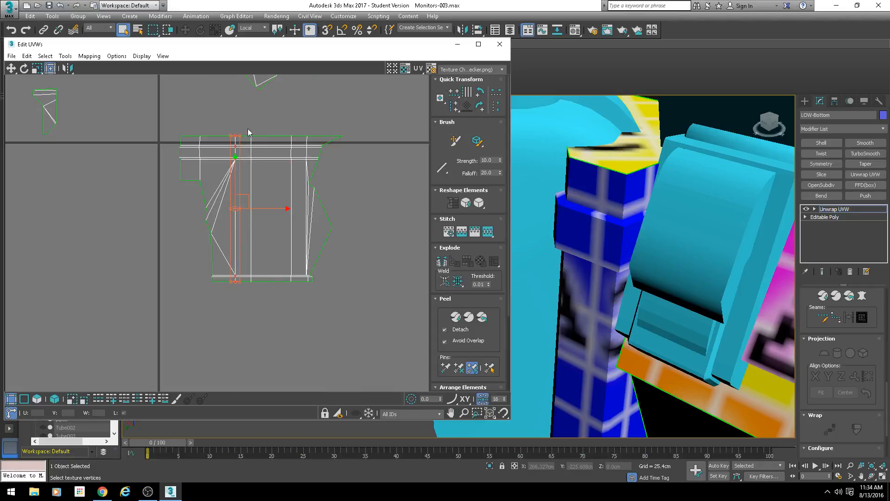
drag(302, 291, 302, 291)
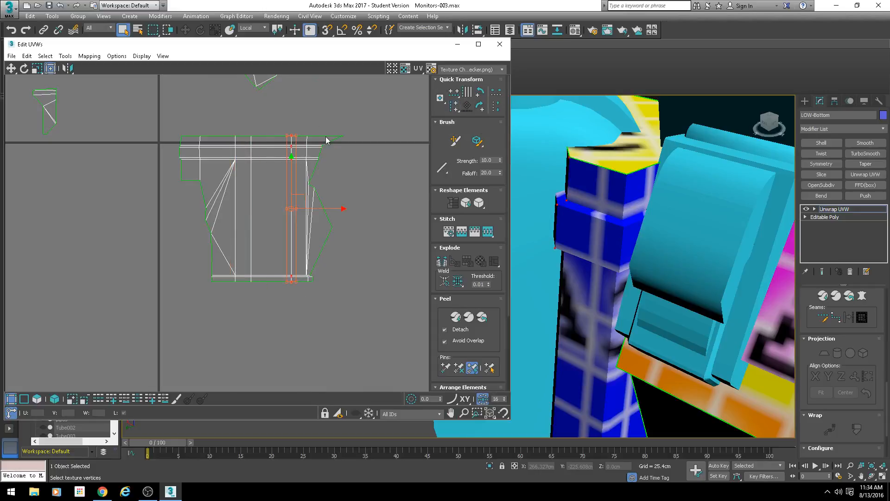
Align the upper vertices of the column nearest the island's right edge vertically
scroll(304, 123, up, 4)
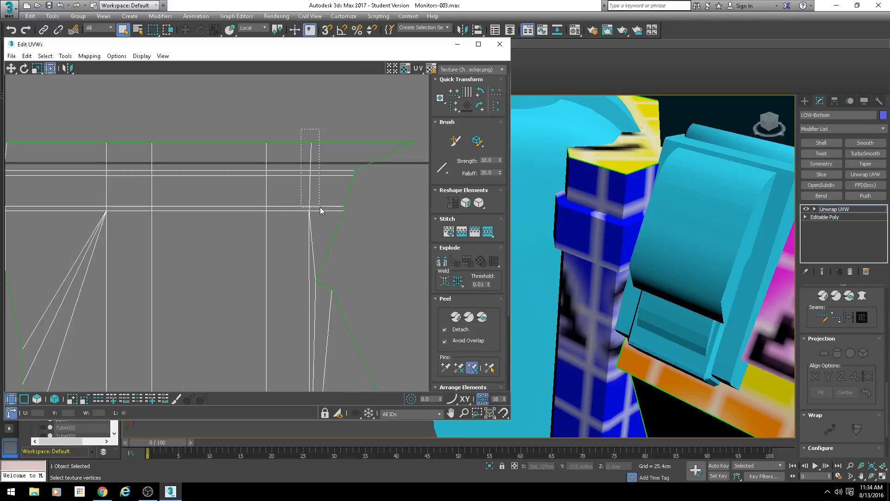
drag(320, 207, 320, 208)
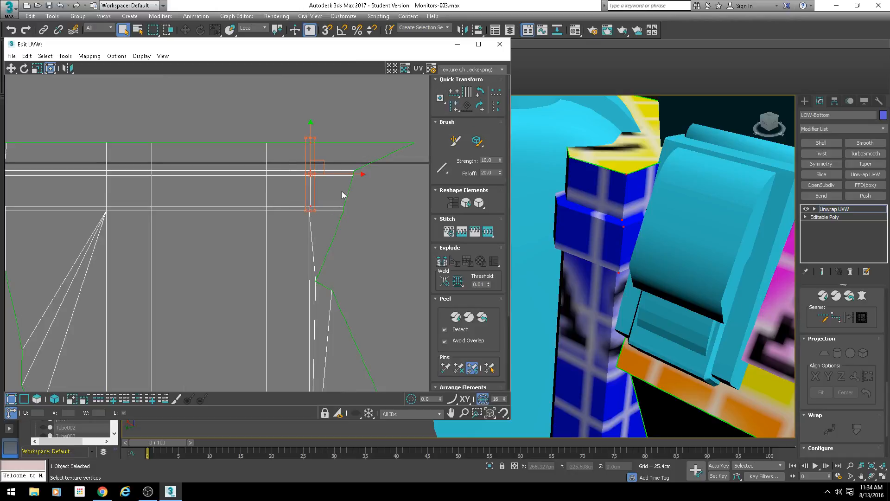
scroll(339, 179, up, 3)
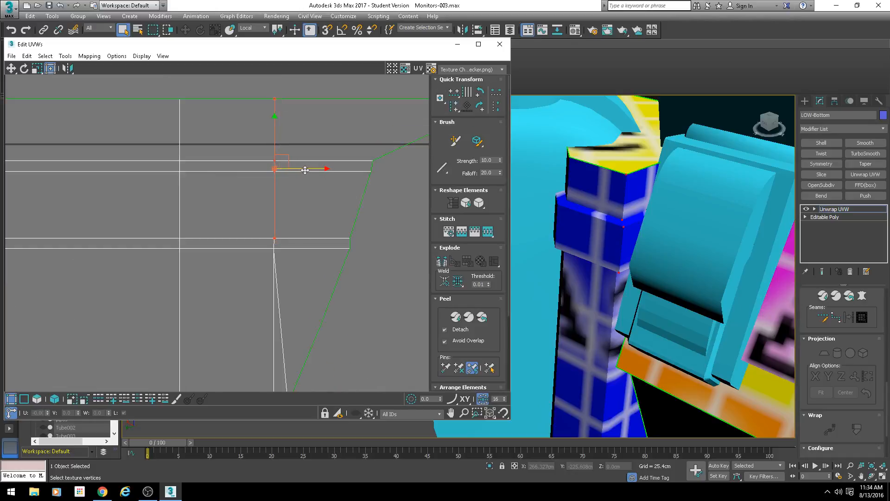
Straighten the vertex column beside the island's left end and the left border itself vertically
scroll(266, 176, down, 5)
middle_drag(74, 168, 280, 149)
scroll(280, 149, up, 3)
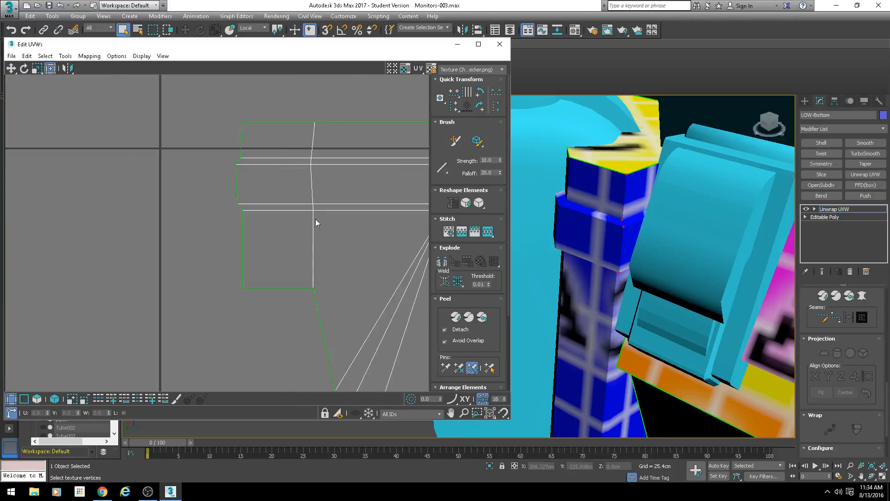
drag(305, 297, 305, 296)
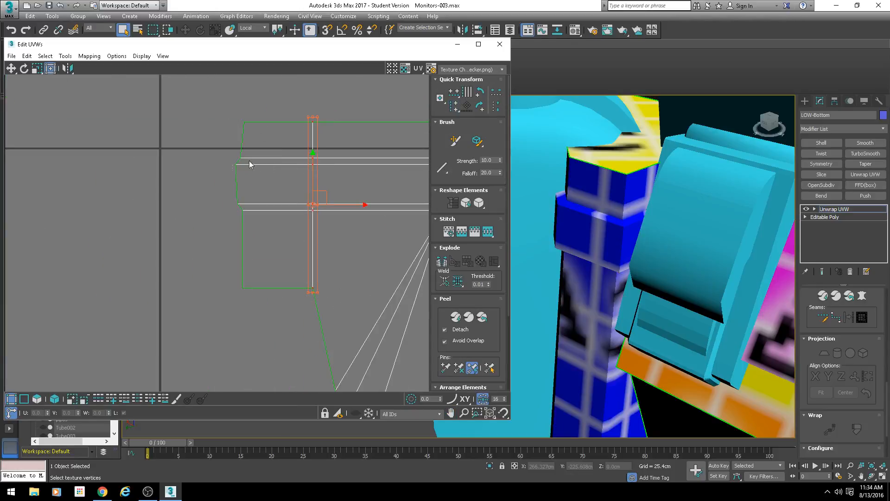
drag(249, 100, 189, 343)
Examine the checker pattern on the model's column faces and the surrounding areas from several angles
alt+middle_drag(649, 228, 656, 205)
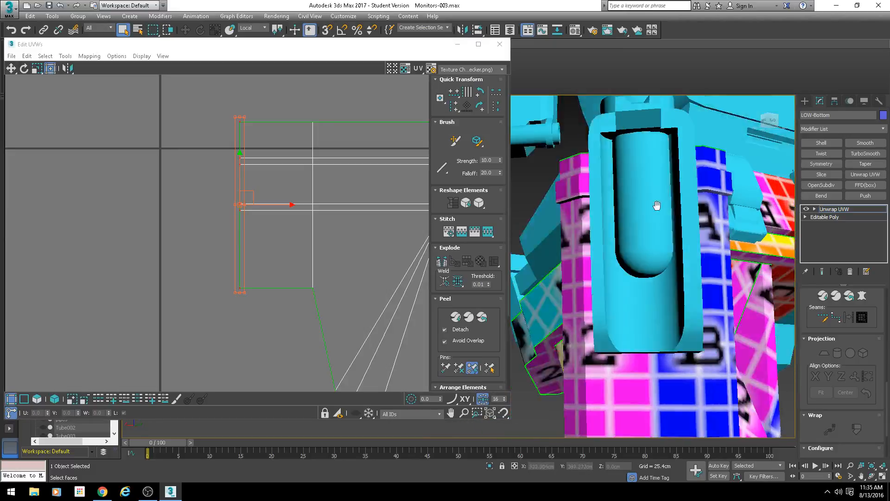
scroll(254, 156, up, 2)
drag(251, 166, 212, 245)
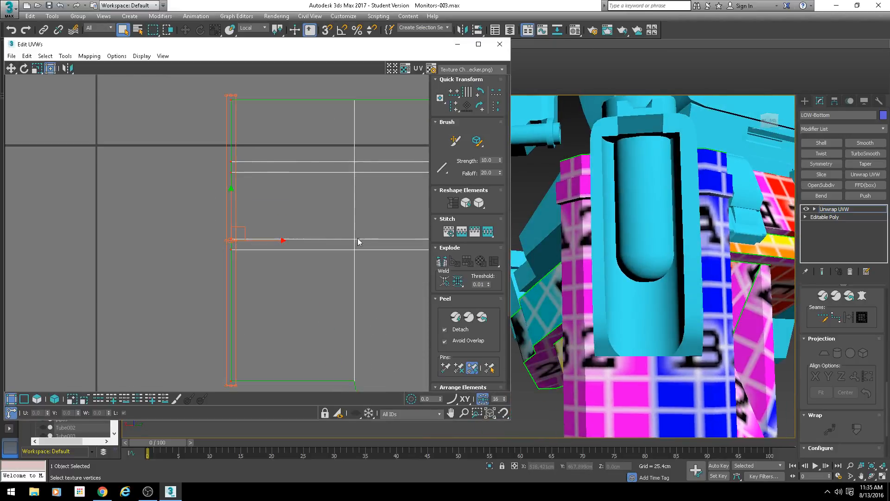
click(644, 237)
scroll(640, 195, down, 4)
alt+middle_drag(644, 236, 726, 225)
scroll(629, 218, up, 4)
alt+middle_drag(699, 191, 695, 190)
scroll(260, 191, down, 8)
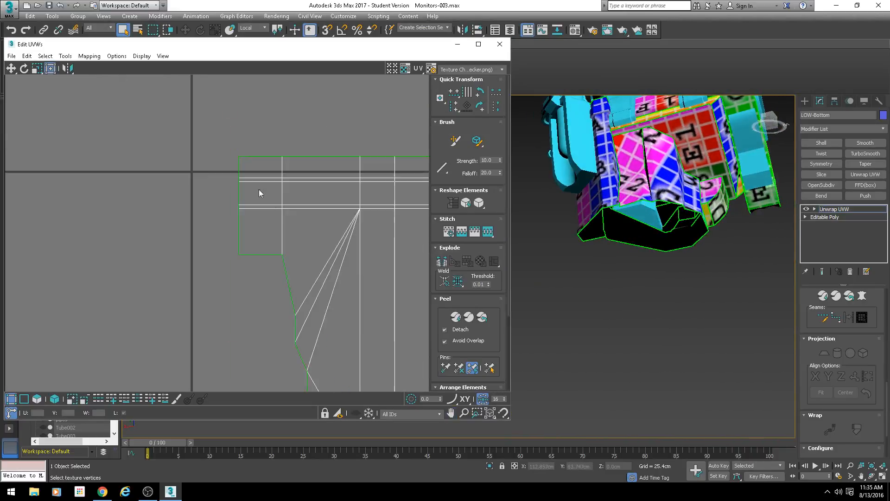
Examine the checker pattern on the column's lower faces and compare it with the finished and remaining UV islands
middle_drag(324, 223, 281, 211)
scroll(282, 192, up, 1)
middle_drag(687, 152, 648, 169)
scroll(627, 191, up, 12)
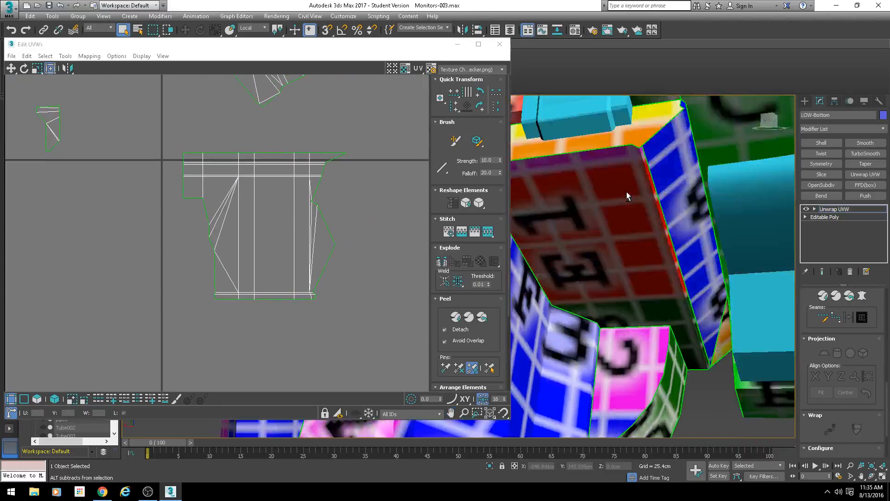
alt+middle_drag(699, 191, 640, 191)
scroll(327, 191, down, 4)
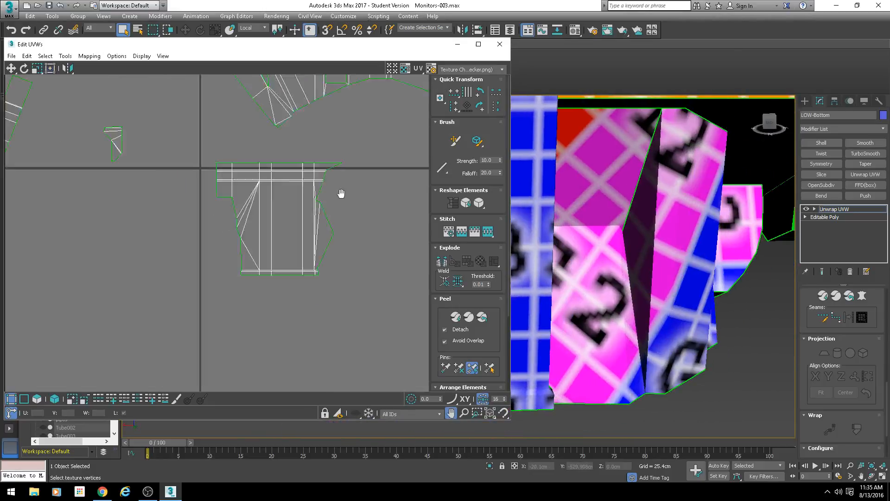
scroll(357, 180, up, 3)
middle_drag(284, 104, 323, 209)
scroll(279, 186, up, 2)
scroll(279, 186, down, 3)
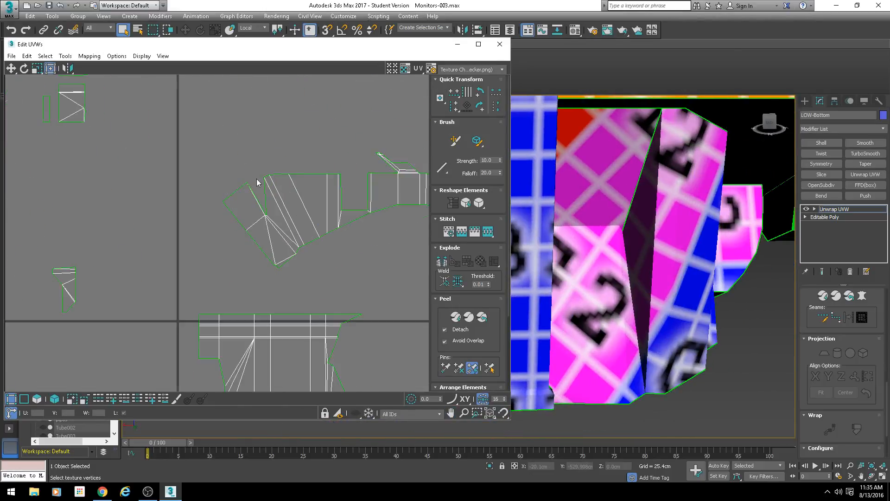
scroll(272, 193, up, 4)
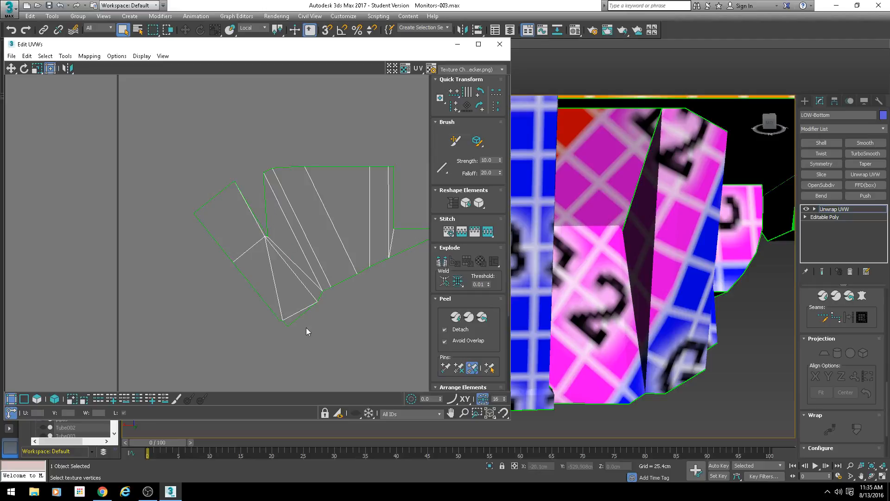
alt+middle_drag(685, 312, 609, 291)
scroll(342, 282, down, 2)
middle_drag(375, 299, 300, 263)
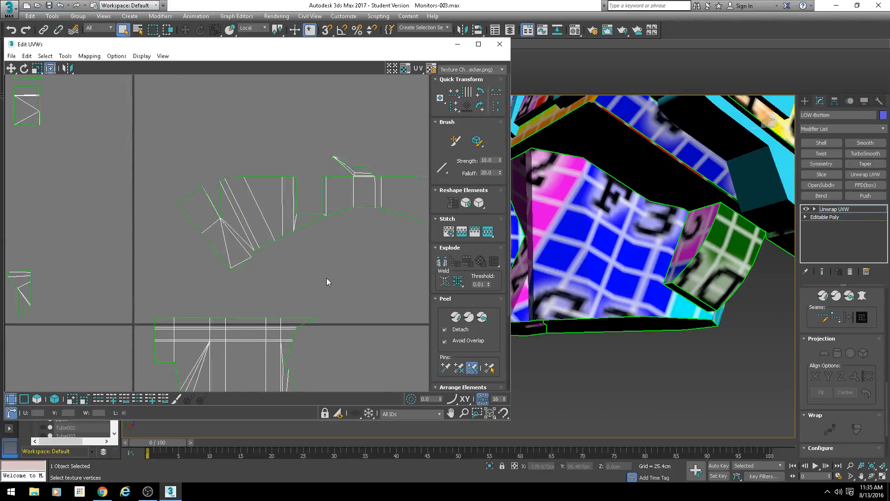
scroll(327, 277, down, 1)
middle_drag(233, 341, 262, 315)
scroll(232, 256, down, 2)
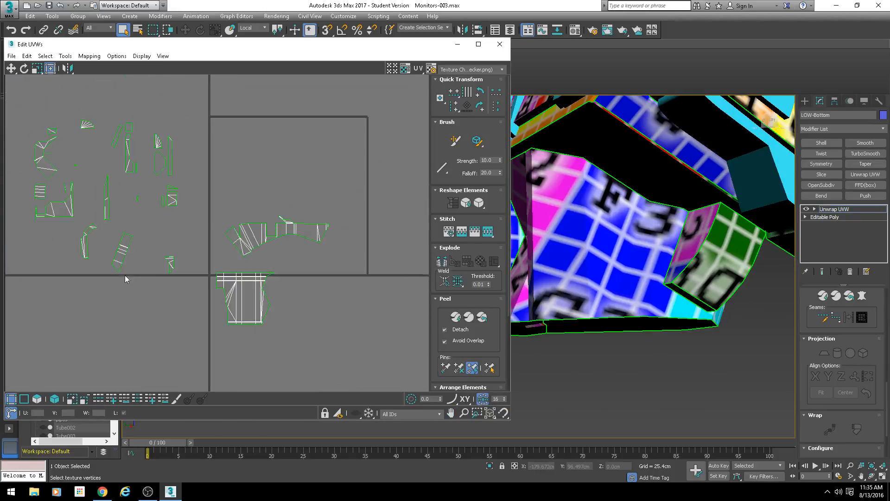
middle_drag(124, 275, 226, 264)
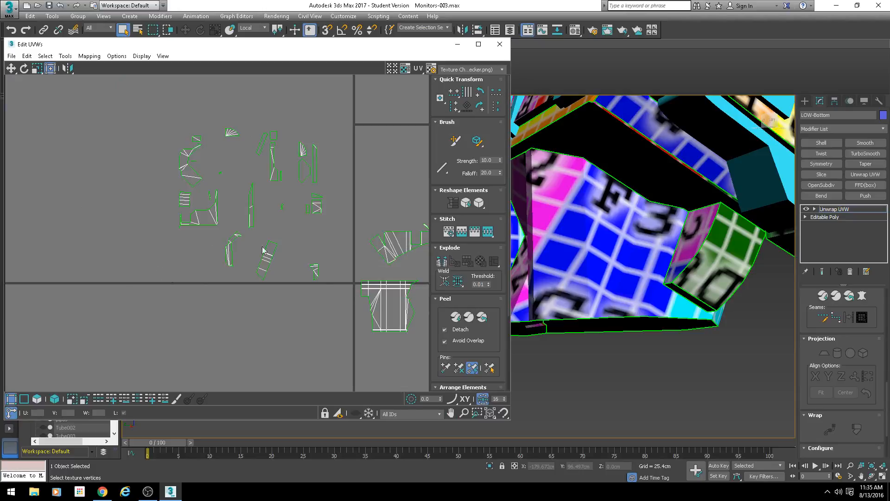
alt+middle_drag(579, 291, 630, 323)
scroll(630, 319, up, 5)
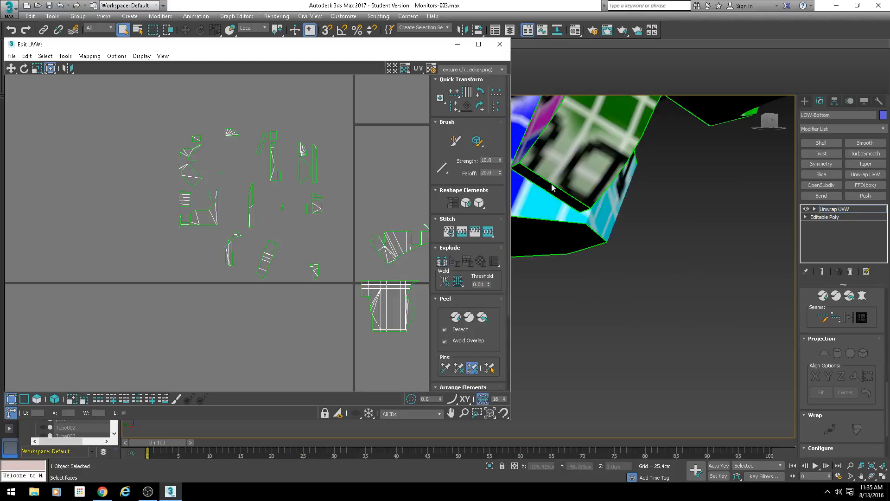
Move the finished column islands up and away from the 0–1 tile to free working space
click(40, 398)
click(409, 310)
scroll(359, 238, down, 3)
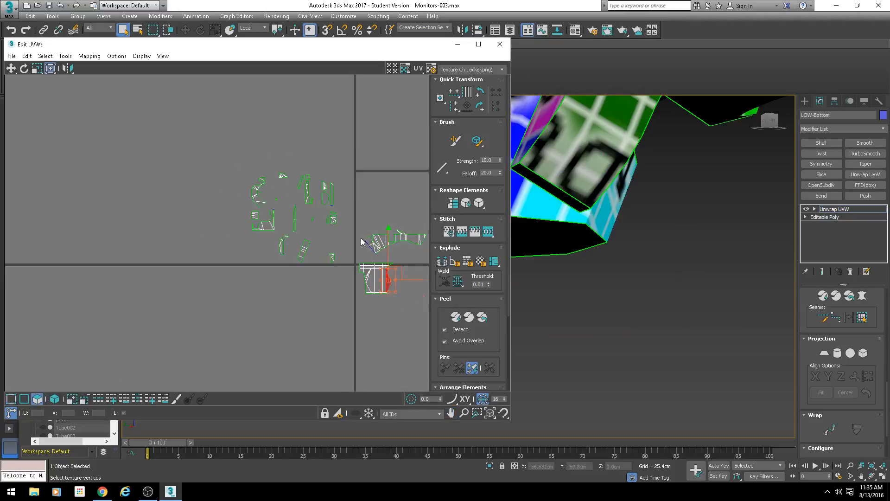
middle_drag(361, 237, 222, 227)
drag(228, 285, 423, 122)
Select the curved block's five-face strip and move its UV island into the empty 0–1 tile
click(556, 123)
scroll(120, 208, up, 6)
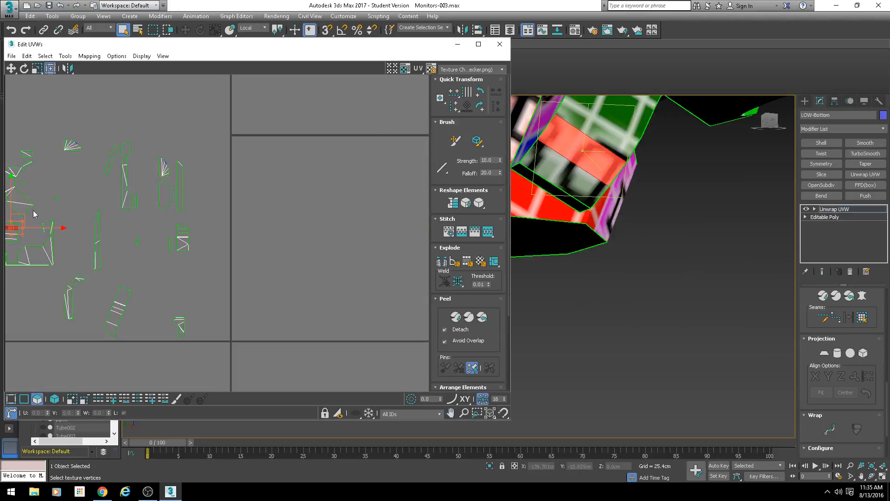
drag(87, 271, 134, 209)
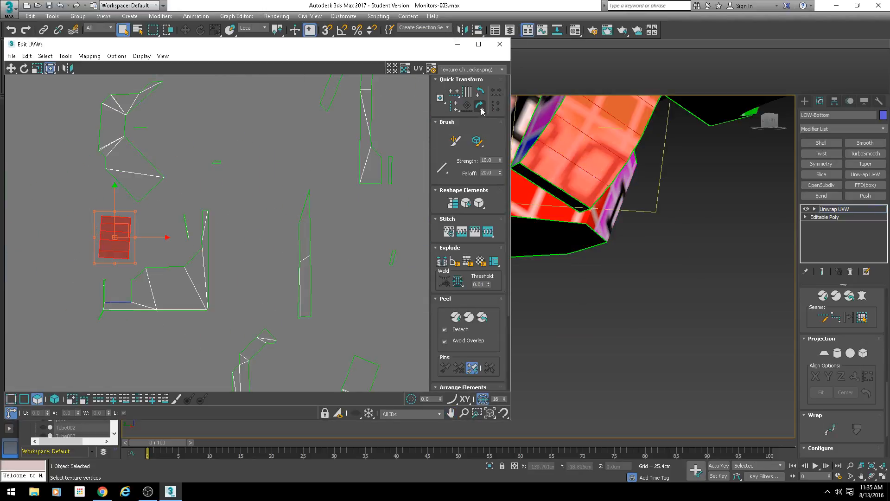
scroll(146, 233, down, 1)
middle_drag(146, 234, 106, 173)
drag(87, 171, 369, 283)
scroll(390, 320, down, 1)
middle_drag(390, 320, 173, 160)
drag(169, 147, 310, 157)
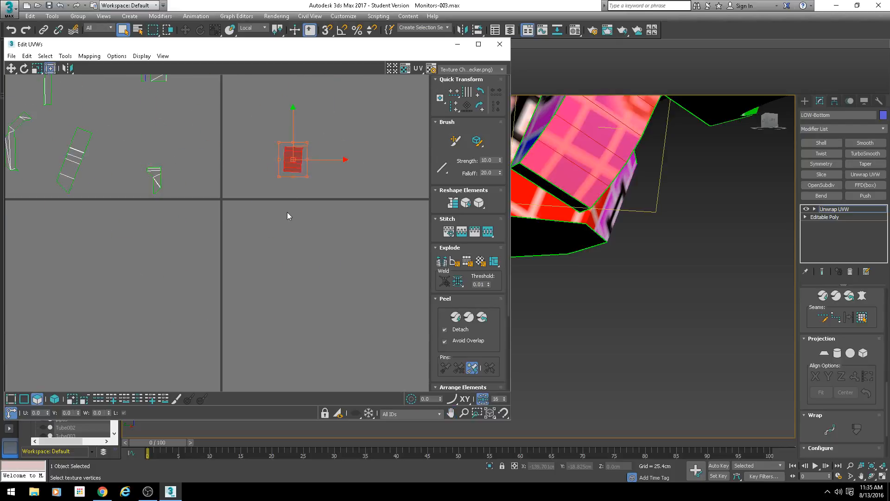
Try to align the five-face strip island to its lower edge
scroll(281, 212, up, 2)
click(296, 147)
click(295, 141)
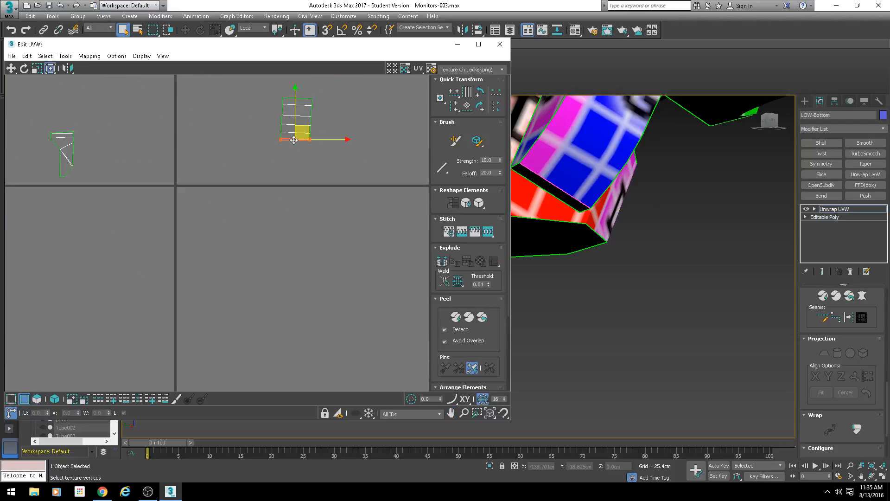
click(466, 111)
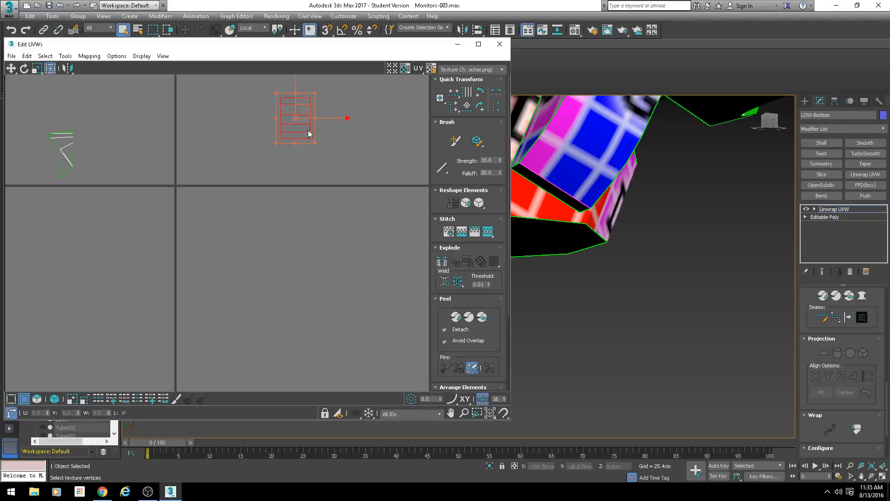
middle_drag(308, 130, 302, 168)
click(290, 261)
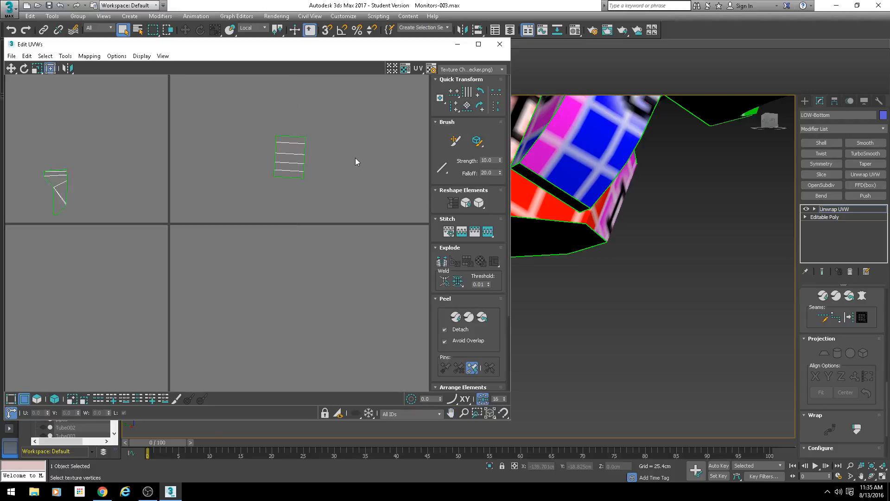
Try to rotate the five-face strip island upright freehand, and undo the rotation
scroll(296, 187, down, 3)
scroll(297, 187, down, 2)
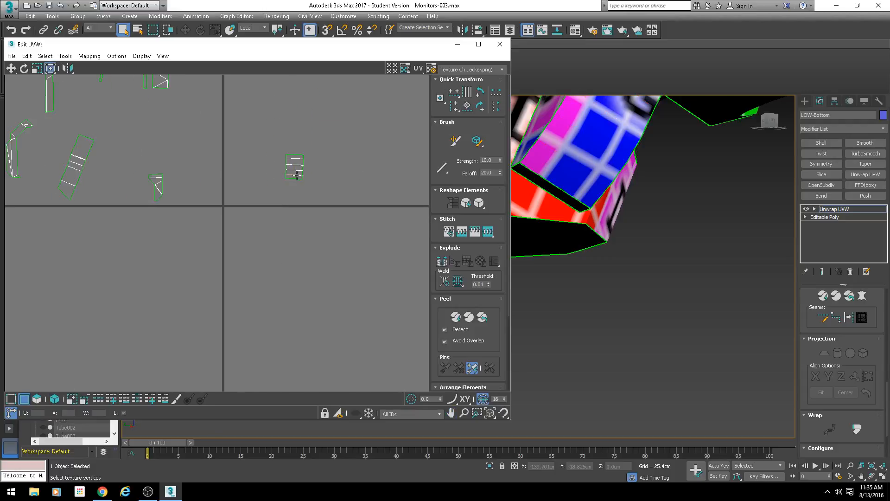
scroll(328, 129, down, 3)
scroll(216, 182, up, 2)
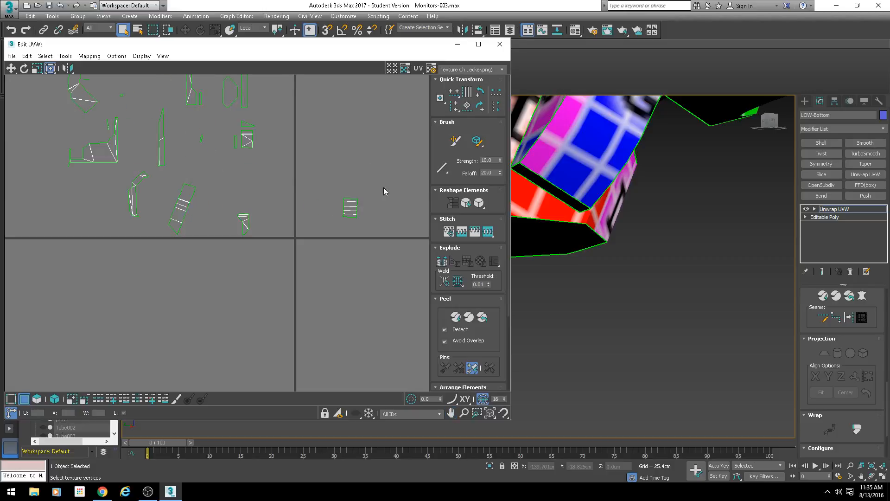
drag(376, 179, 324, 234)
scroll(366, 246, up, 3)
middle_drag(351, 158, 352, 187)
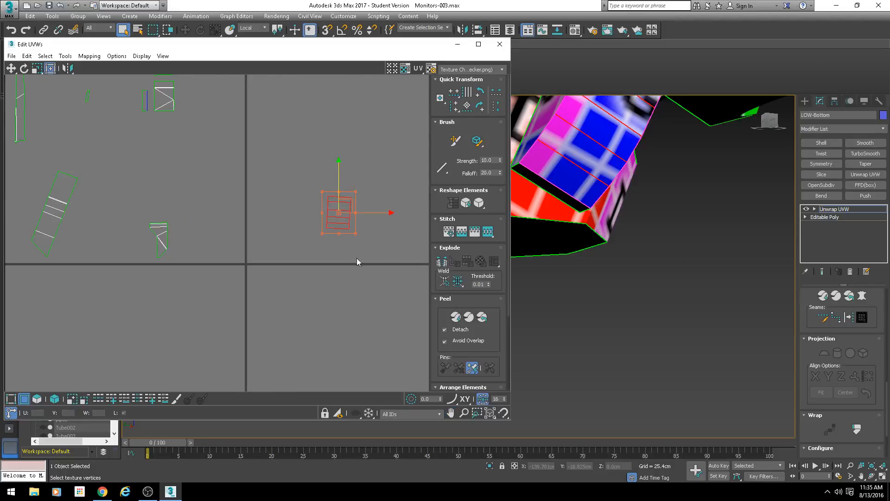
alt+middle_drag(557, 278, 498, 306)
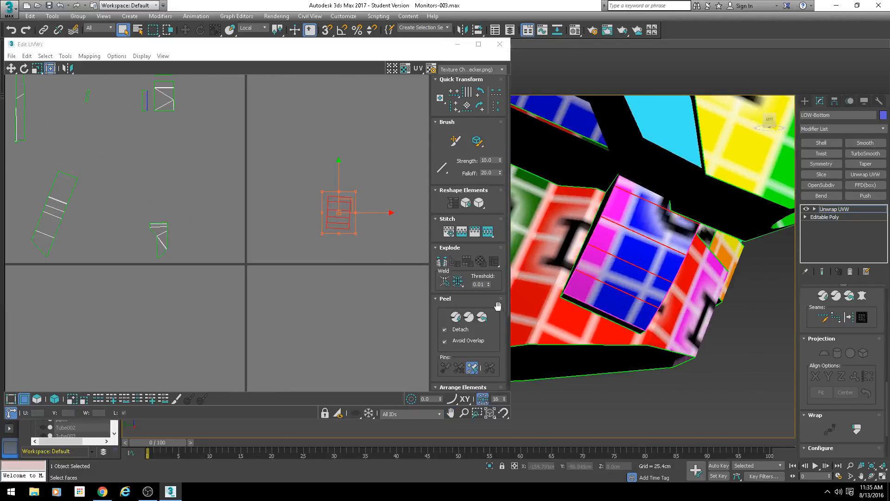
scroll(328, 250, up, 3)
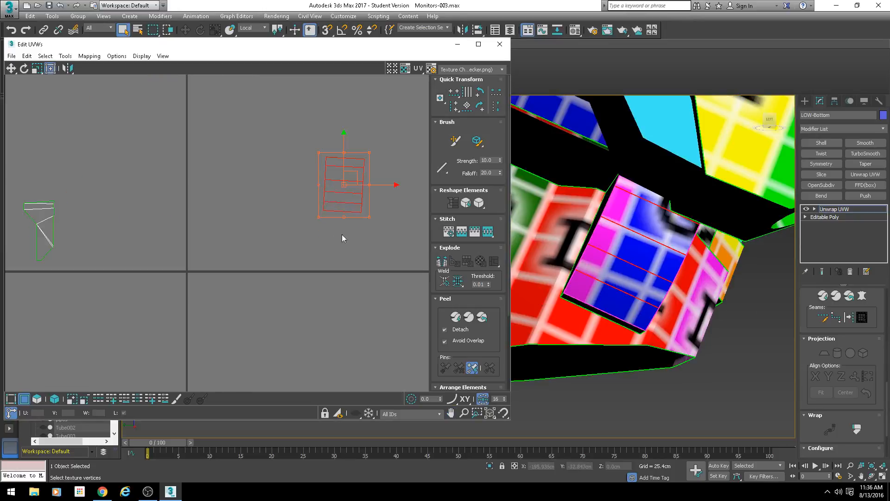
click(355, 232)
drag(383, 129, 283, 234)
scroll(342, 173, up, 3)
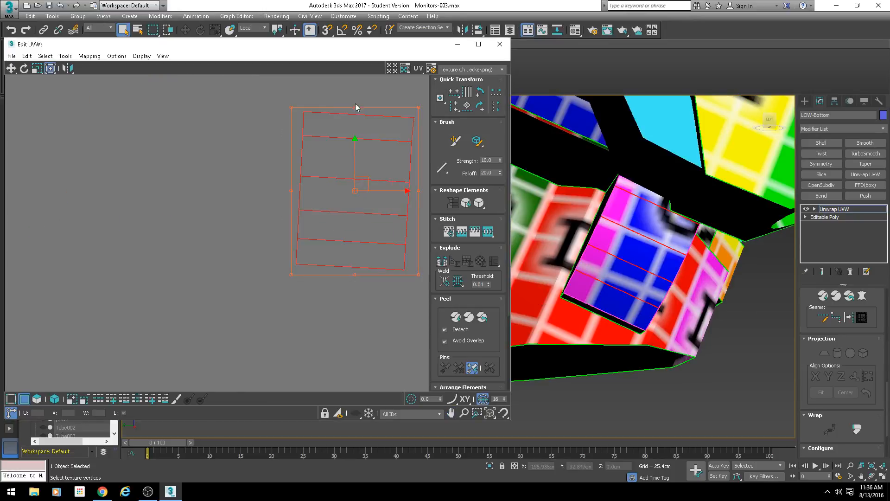
drag(355, 107, 350, 106)
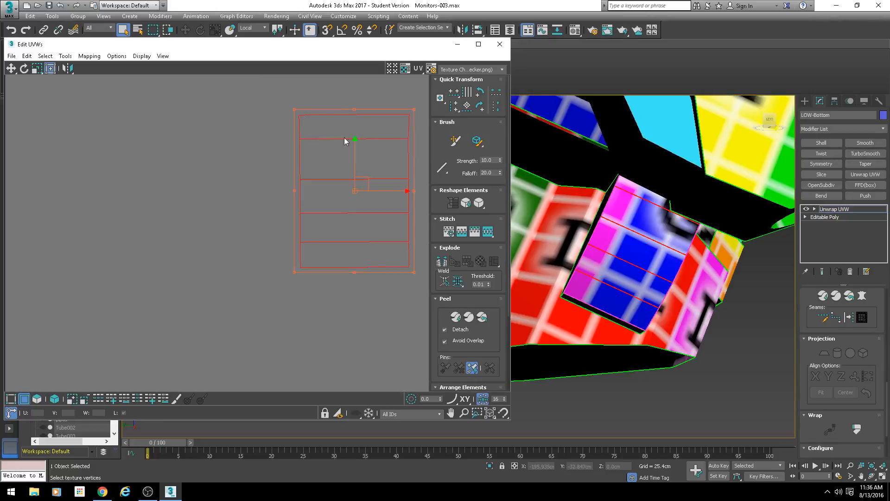
key(ctrl+z)
middle_drag(376, 253, 273, 199)
scroll(270, 197, down, 3)
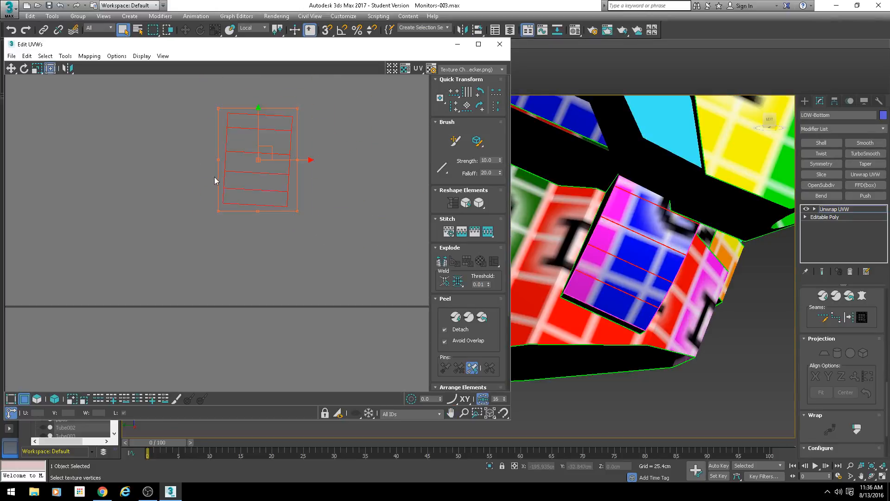
Align the whole five-face strip island to its bottom edge so it stands straight
click(276, 213)
click(265, 206)
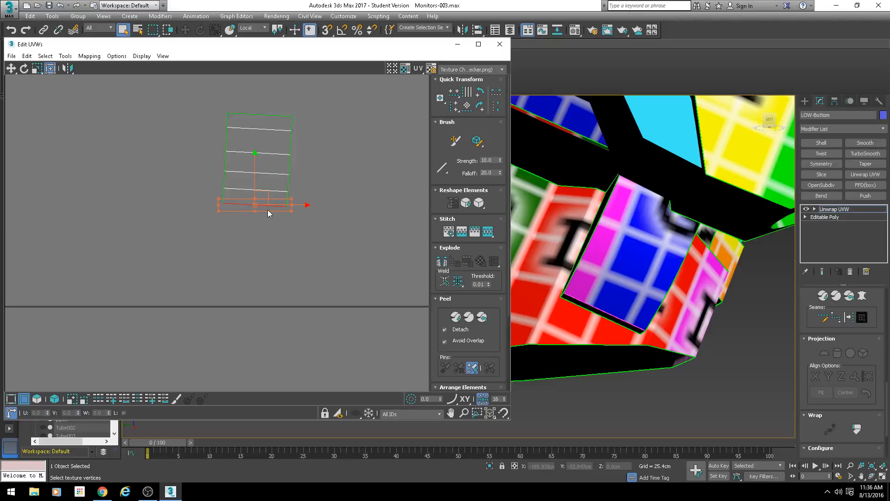
middle_drag(371, 232, 358, 228)
middle_drag(268, 148, 289, 211)
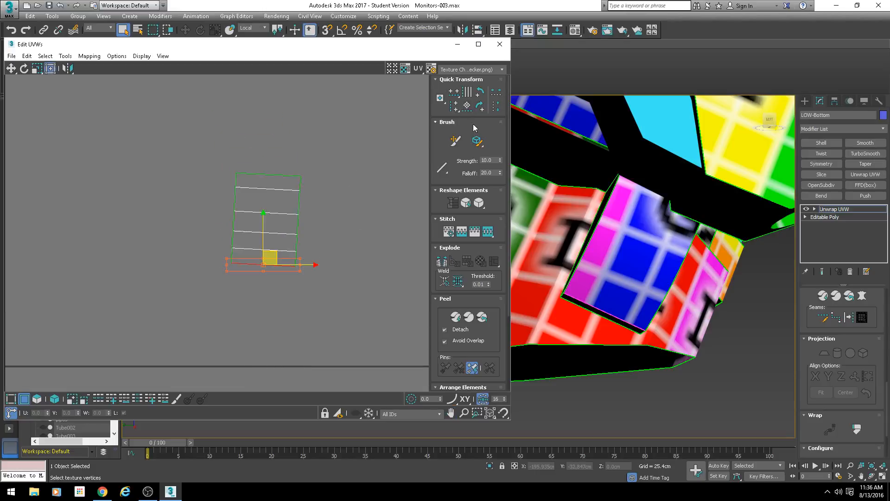
click(467, 107)
click(274, 270)
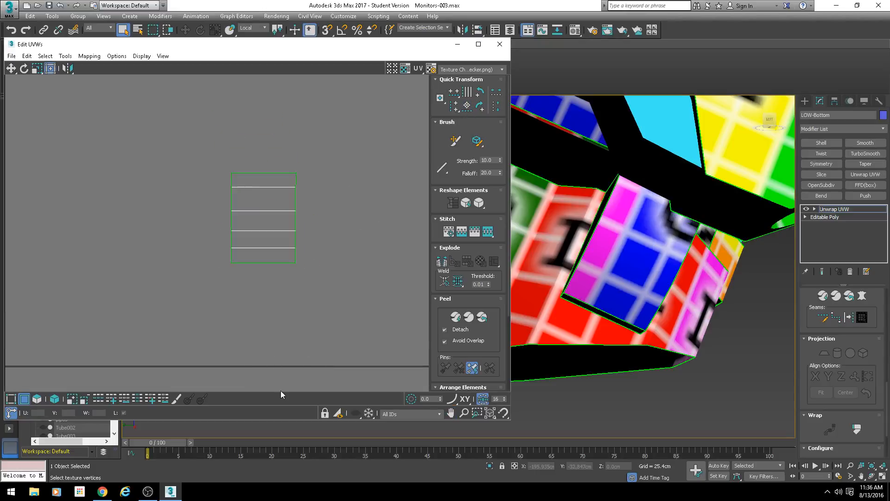
Stitch the adjoining face to the strip island's bottom edge and the fan-shaped side faces to its right border
click(274, 264)
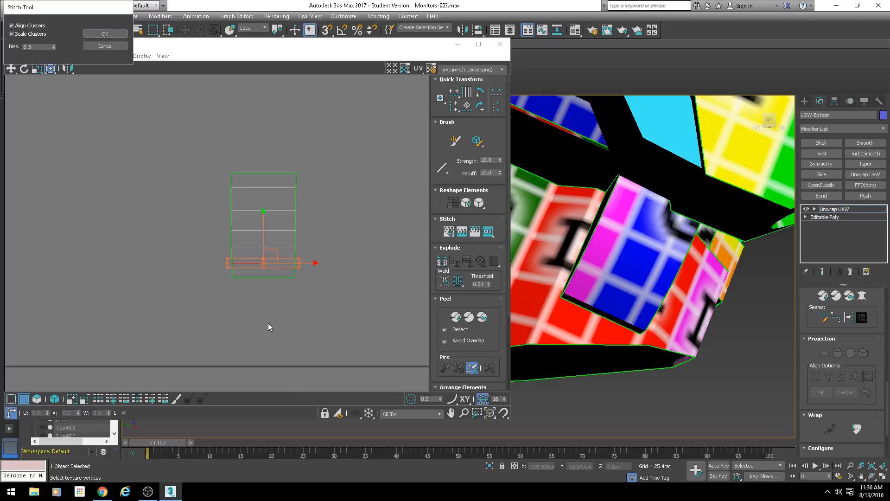
click(269, 172)
alt+middle_drag(686, 297, 682, 320)
click(304, 204)
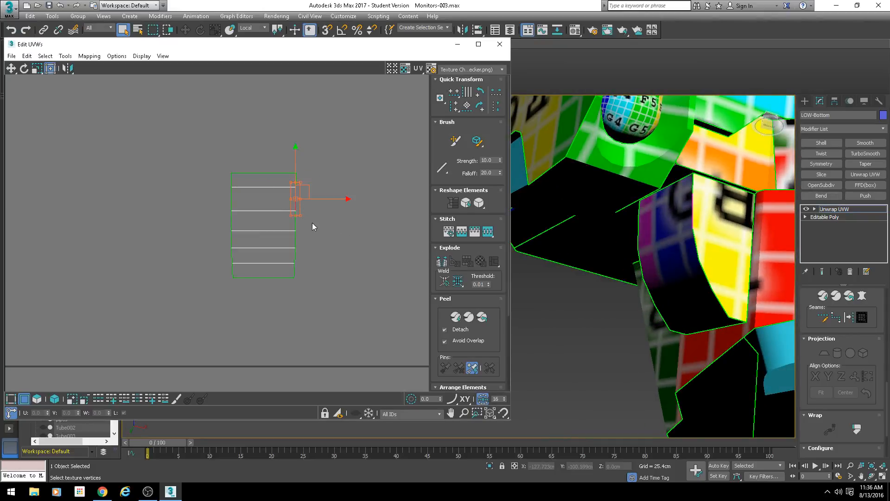
key(s)
key(Return)
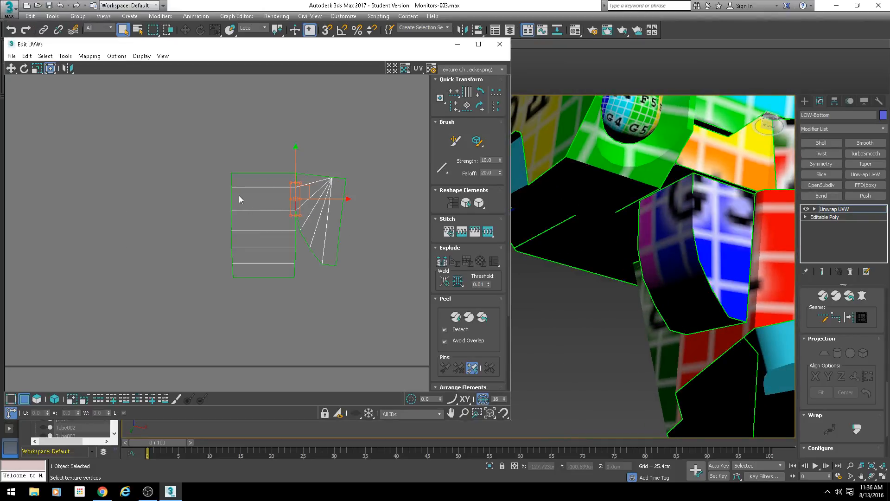
Stitch the fan-shaped side faces to the strip's left border, and join the upper edge segments on both sides
click(233, 197)
key(s)
key(Return)
click(232, 180)
key(s)
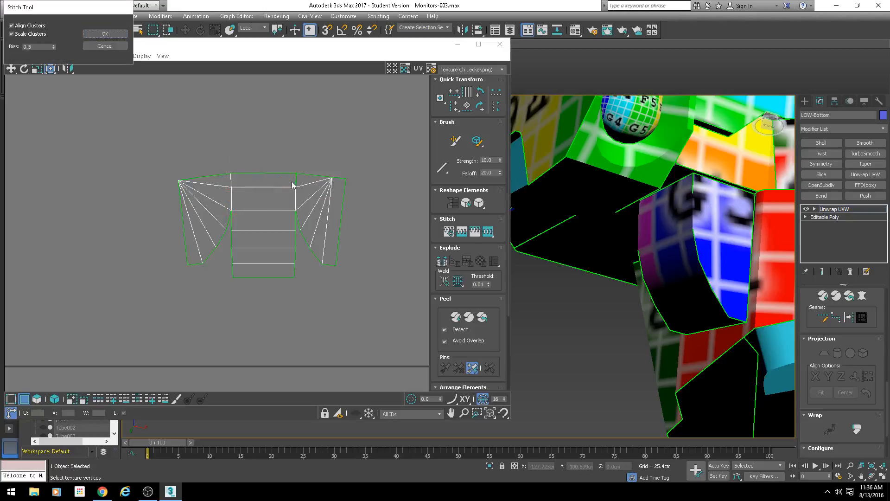
key(Return)
click(297, 181)
key(s)
key(Return)
Select the stitched curved-block island and move it above the 0–1 tile, clear of the working area
scroll(311, 251, down, 2)
middle_drag(313, 252, 296, 249)
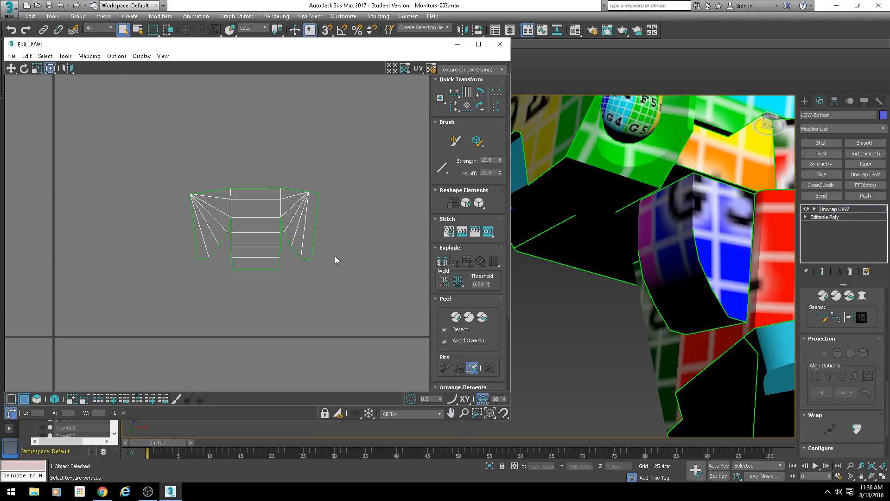
mouse_move(678, 302)
alt+middle_down()
mouse_move(712, 293)
mouse_move(688, 315)
mouse_move(659, 316)
mouse_move(658, 291)
mouse_move(686, 306)
alt+middle_up()
scroll(244, 223, down, 5)
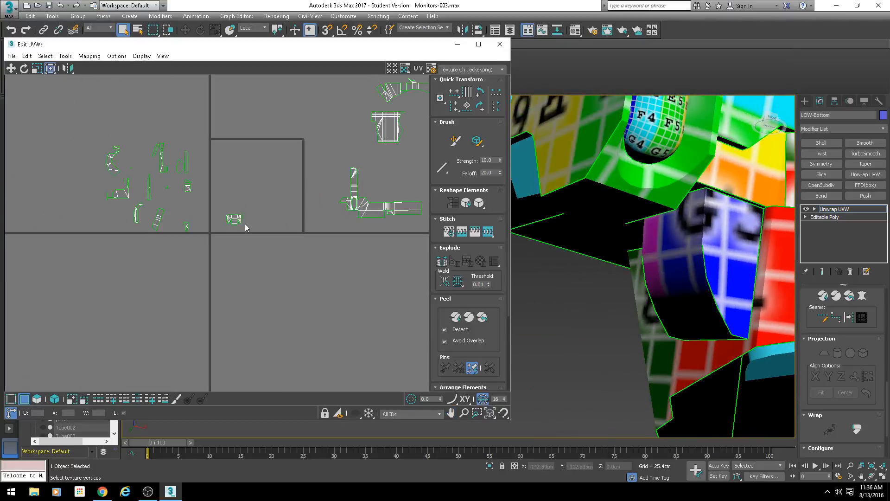
drag(210, 241, 210, 239)
drag(242, 214, 275, 143)
key(ctrl+z)
drag(236, 209, 281, 92)
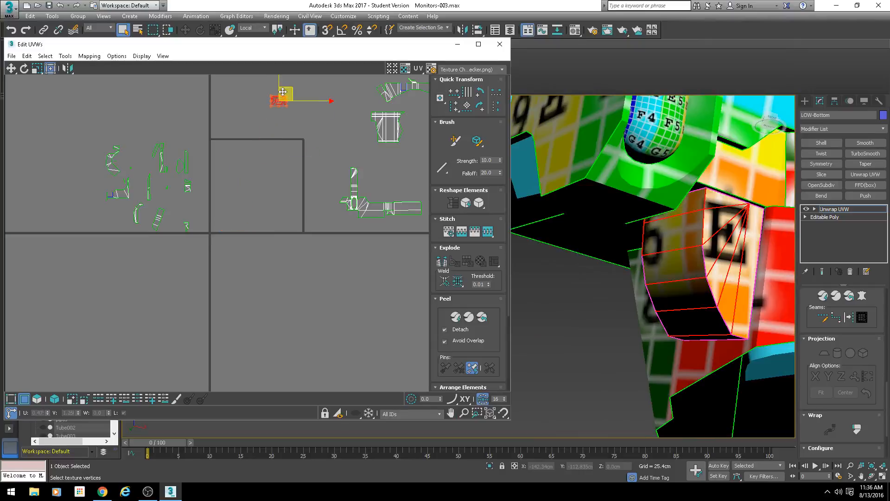
Select all faces of the separated islands beside the 0–1 tile and examine where they lie on the model
drag(203, 116, 85, 237)
scroll(615, 242, down, 6)
alt+middle_drag(615, 243, 615, 271)
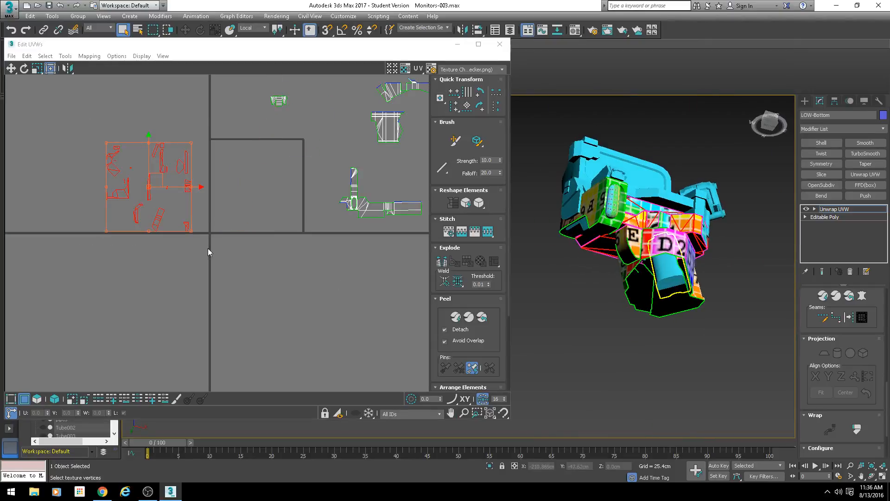
key(3)
drag(95, 134, 202, 233)
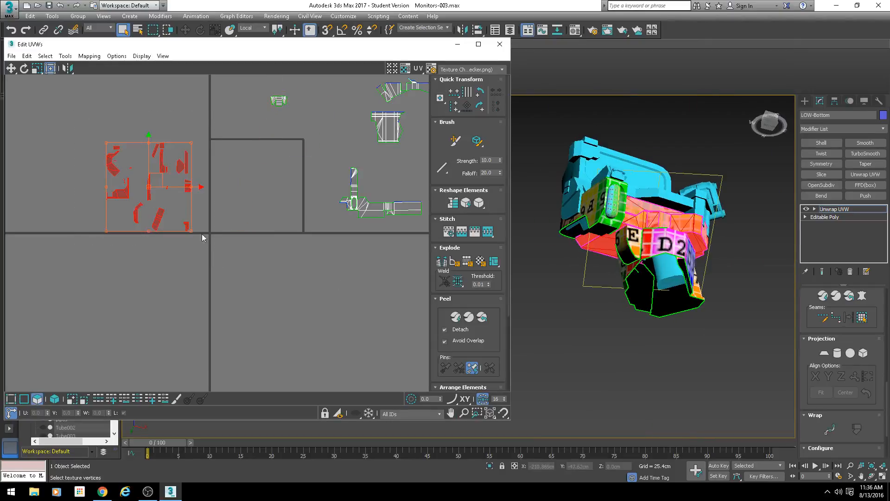
alt+middle_drag(517, 227, 624, 246)
scroll(623, 247, up, 6)
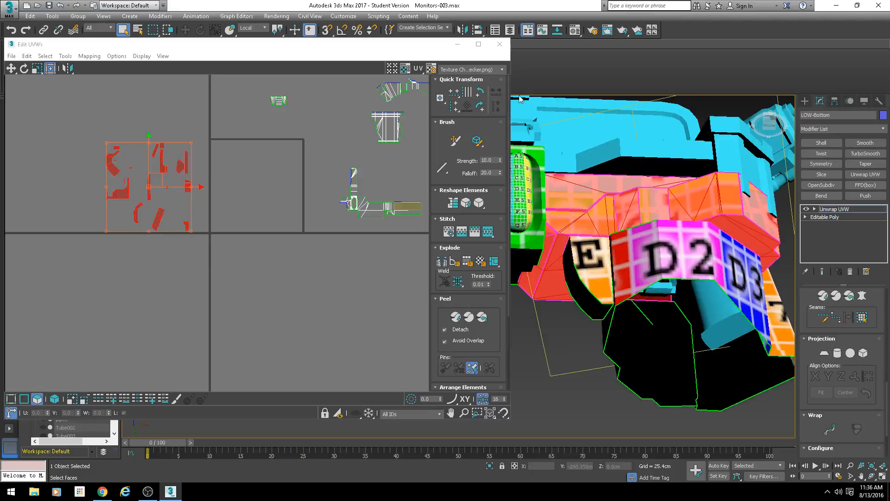
Preview the model with CheckerPattern and Angle Distortion, and switch the display back to the UV_Checker texture
click(453, 71)
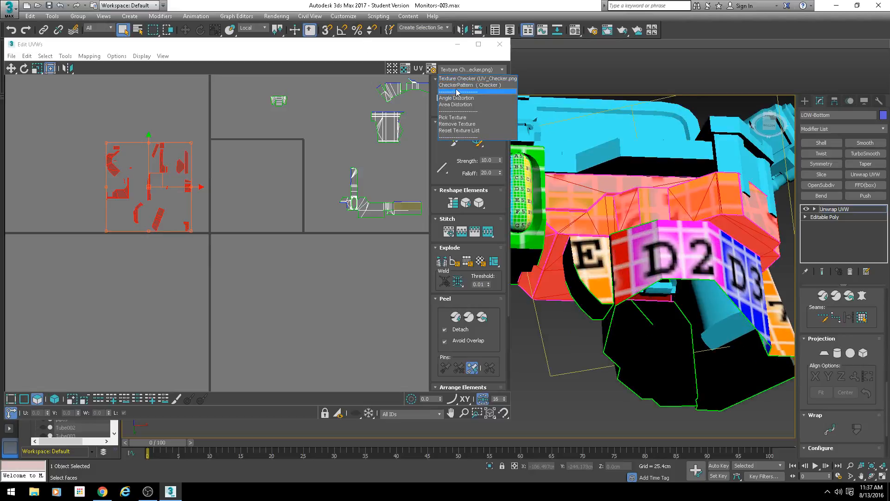
click(457, 85)
alt+middle_drag(658, 208, 562, 151)
click(468, 70)
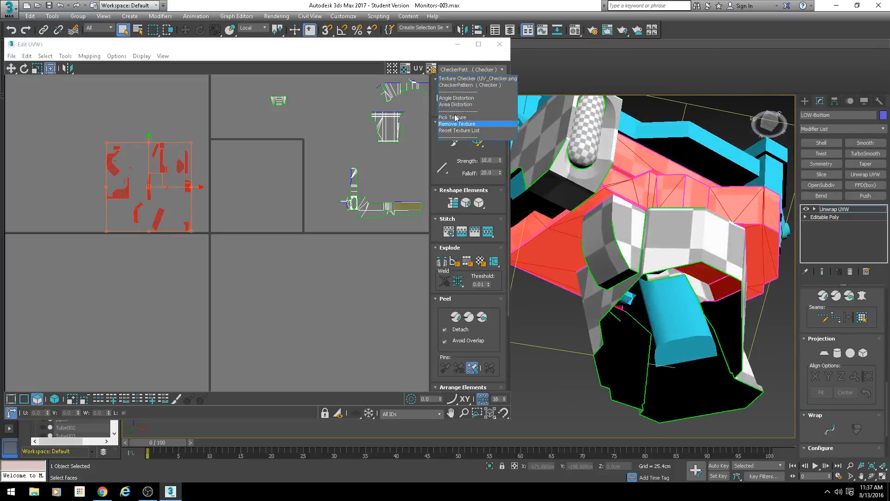
click(449, 98)
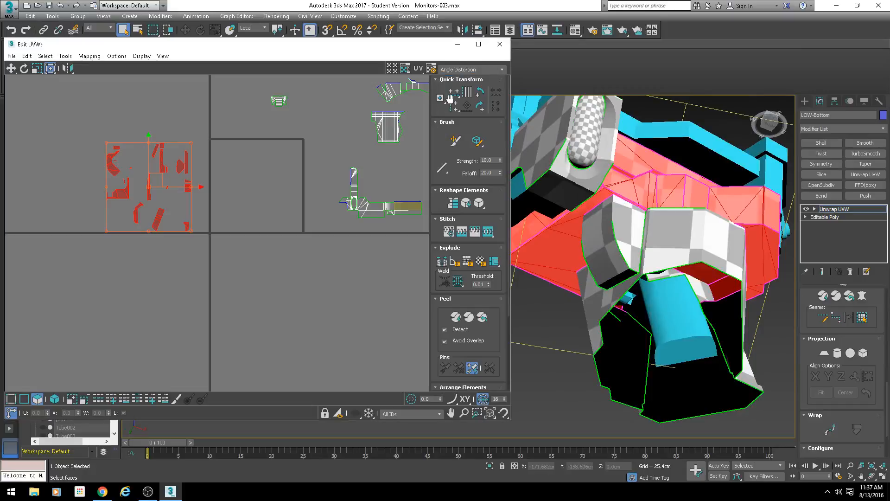
click(457, 70)
click(454, 79)
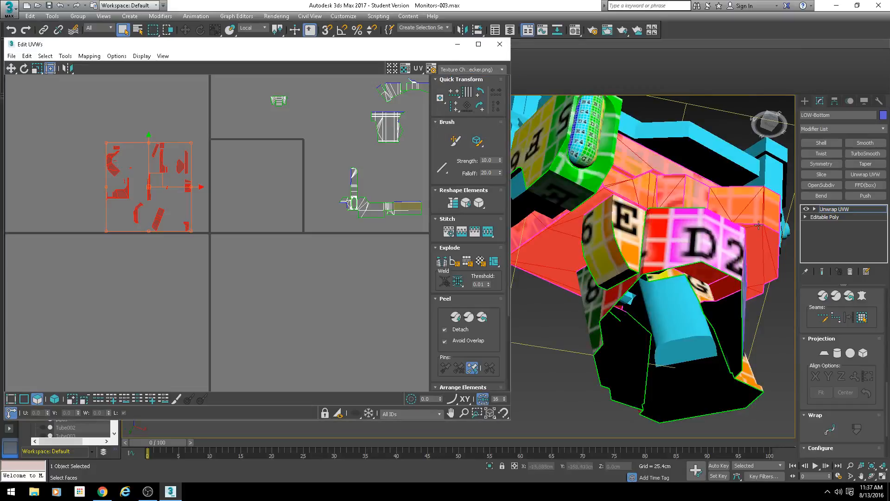
Select the whole L-shaped island on the model's underside and move it into the 0–1 tile
alt+middle_drag(682, 227, 707, 243)
click(682, 235)
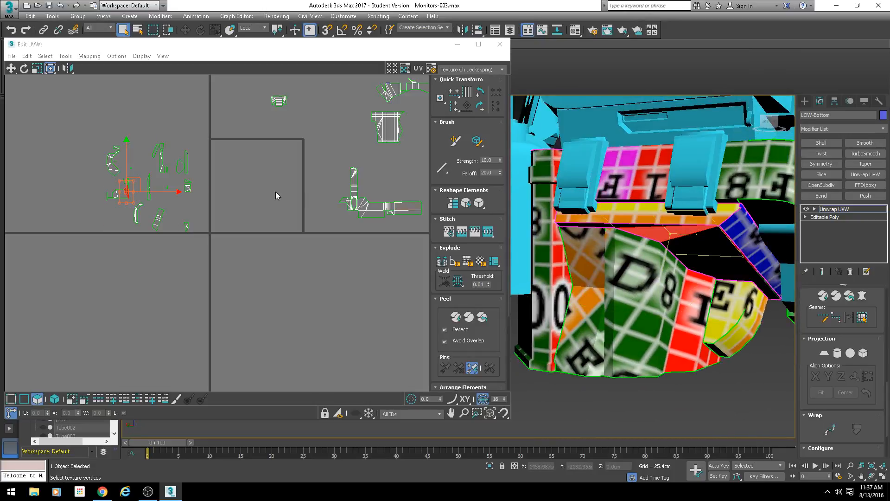
scroll(185, 196, up, 4)
middle_drag(130, 196, 420, 212)
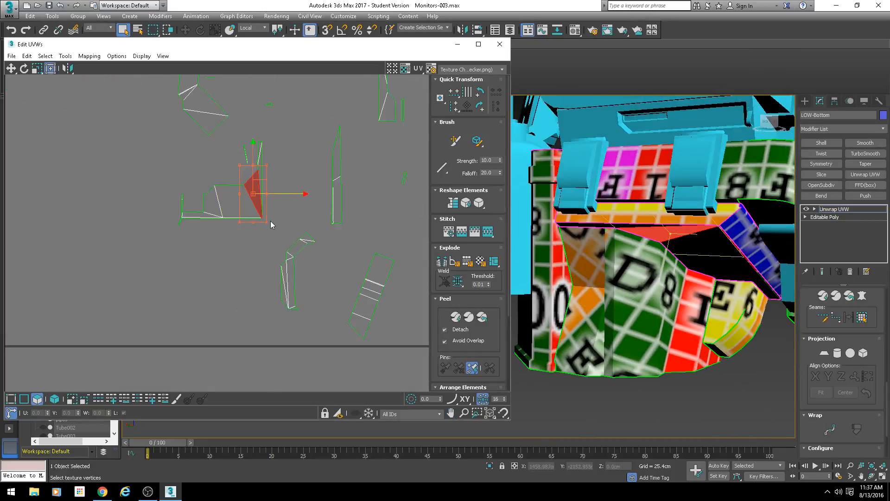
drag(271, 221, 229, 191)
scroll(258, 207, down, 5)
scroll(254, 292, up, 2)
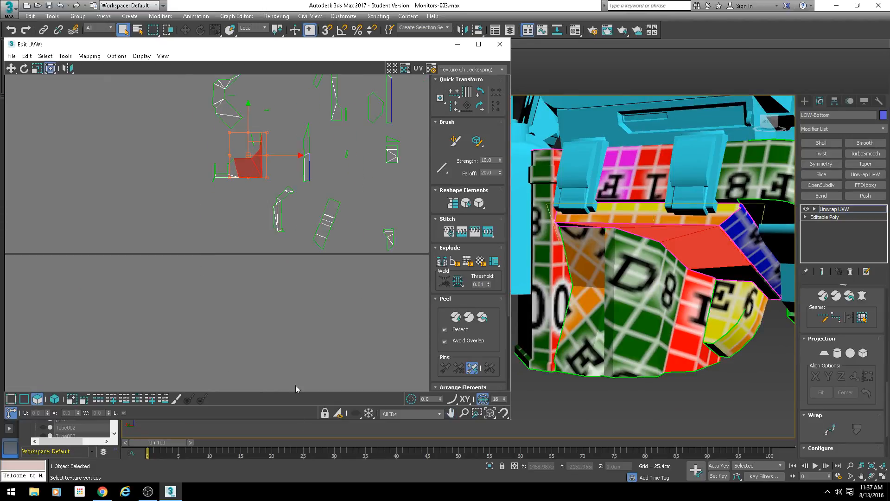
scroll(243, 167, down, 3)
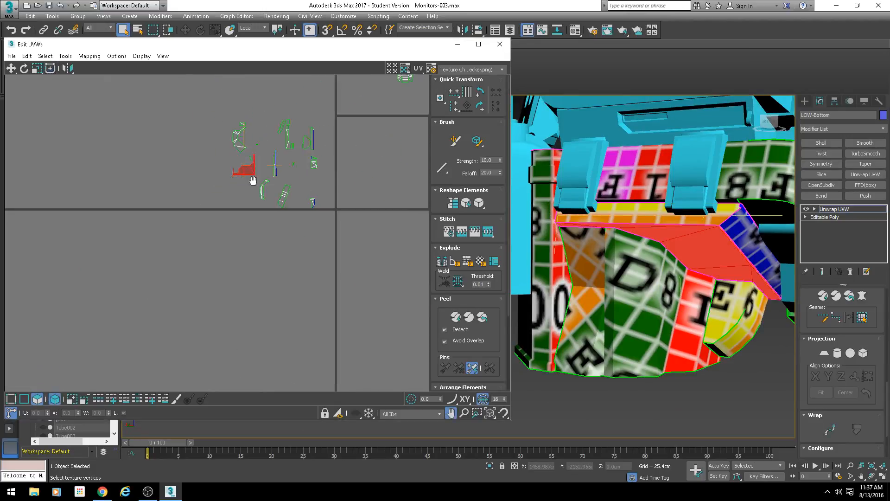
drag(179, 135, 311, 155)
Examine the moved island's narrow border faces on the model and its lower corner in the UV layout
mouse_move(696, 283)
alt+middle_down()
mouse_move(687, 242)
mouse_move(595, 220)
mouse_move(563, 175)
alt+middle_up()
key(F3)
scroll(594, 176, up, 4)
key(F3)
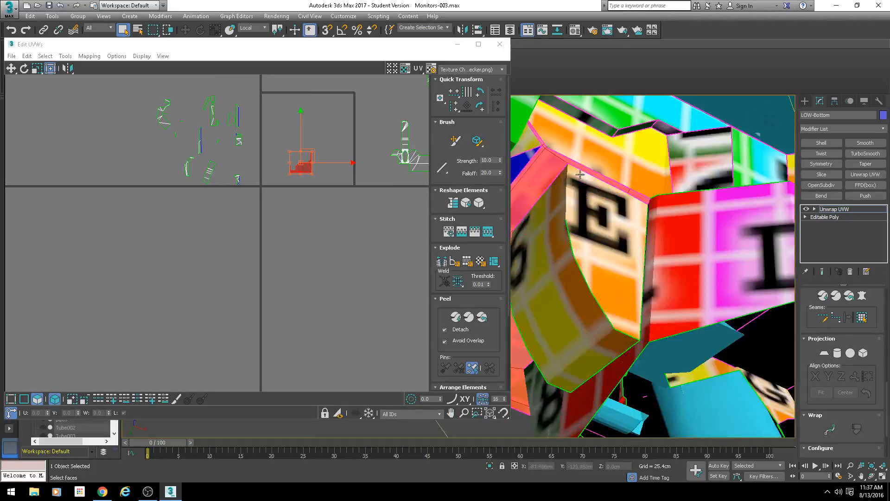
mouse_move(612, 197)
alt+middle_down()
mouse_move(601, 218)
mouse_move(659, 159)
mouse_move(619, 213)
mouse_move(629, 225)
mouse_move(672, 204)
mouse_move(626, 218)
mouse_move(627, 226)
alt+middle_up()
key(F3)
key(F3)
scroll(616, 239, up, 3)
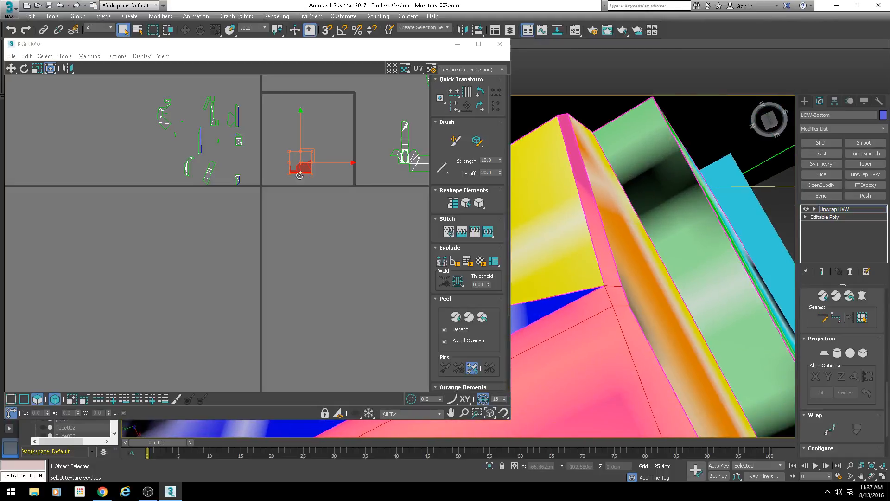
scroll(330, 155, up, 10)
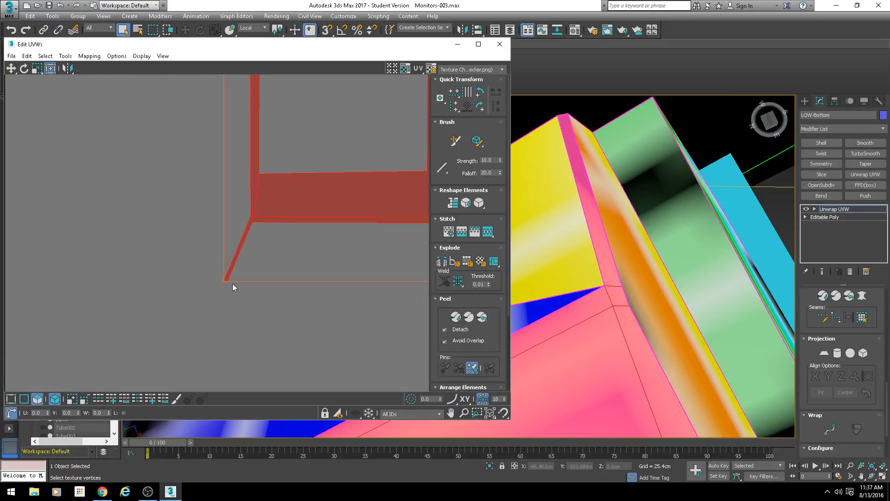
scroll(287, 309, down, 4)
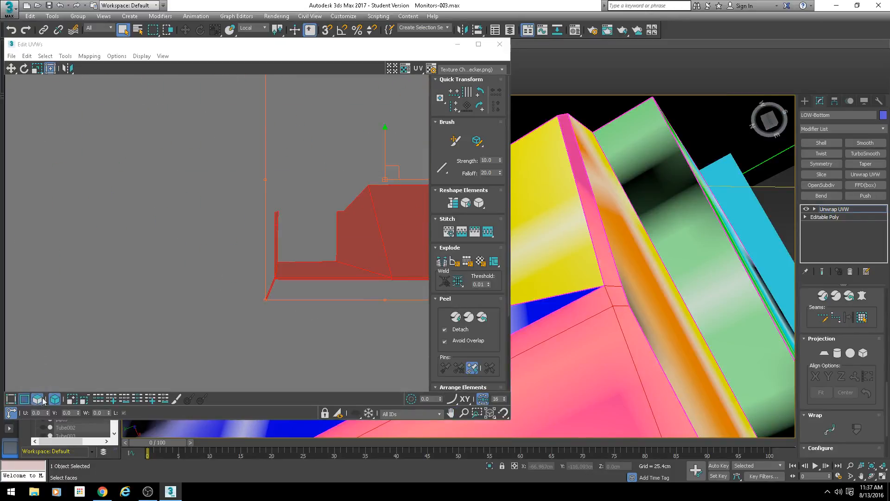
Switch to edge selection and turn off selection by element so single edges of the island can be picked
click(24, 399)
click(335, 298)
scroll(335, 302, down, 3)
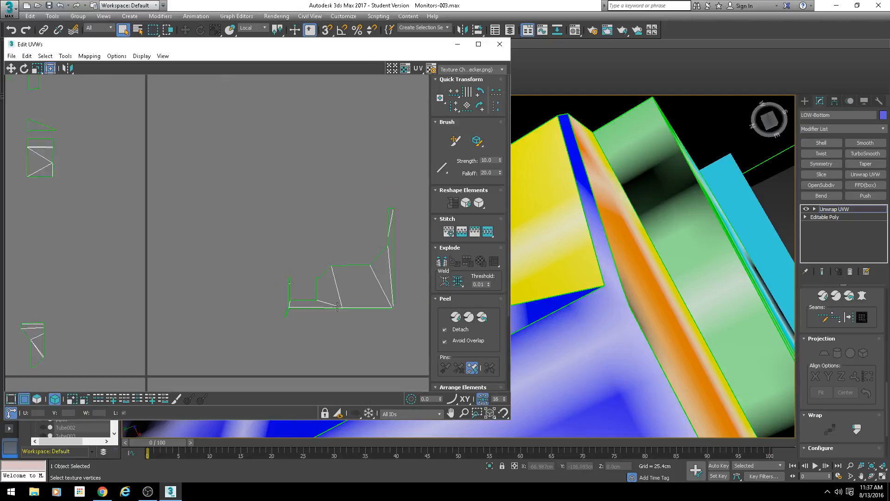
scroll(313, 321, up, 4)
click(311, 315)
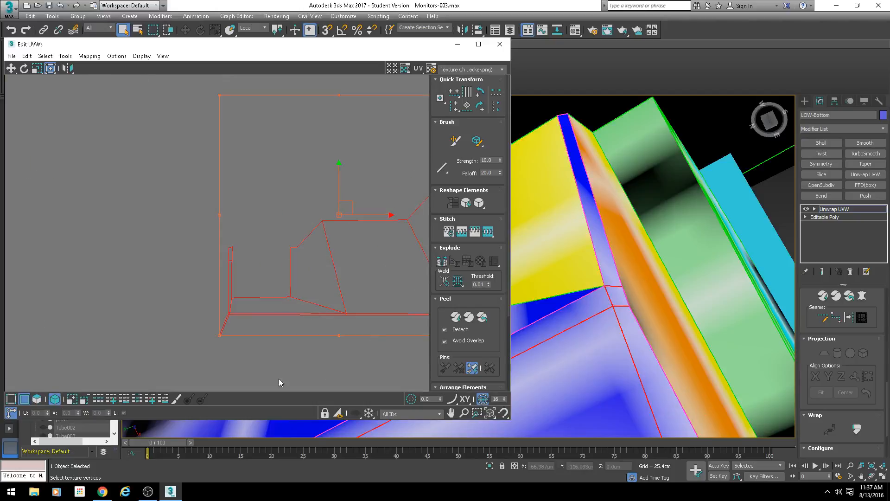
click(54, 399)
click(301, 341)
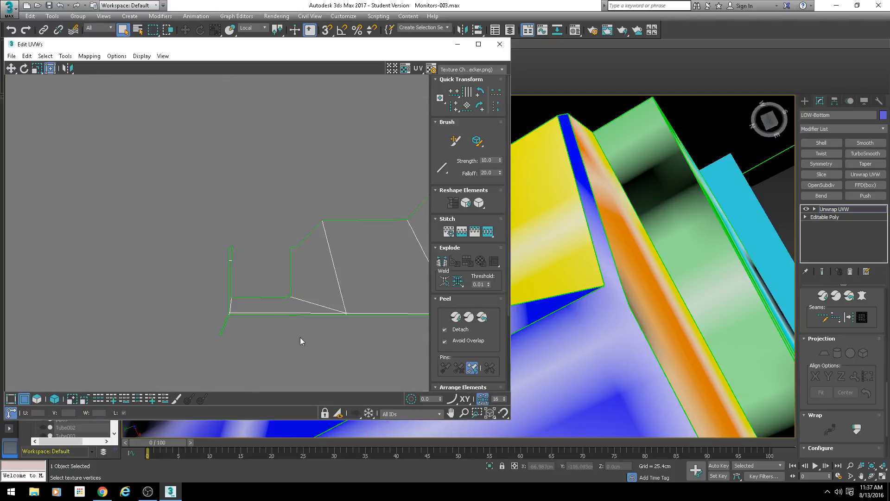
Stitch the adjoining strip to the L-shaped island's long bottom edge with clusters aligned and scaled, bias 0.5
click(293, 314)
scroll(372, 327, down, 2)
middle_drag(374, 345, 308, 302)
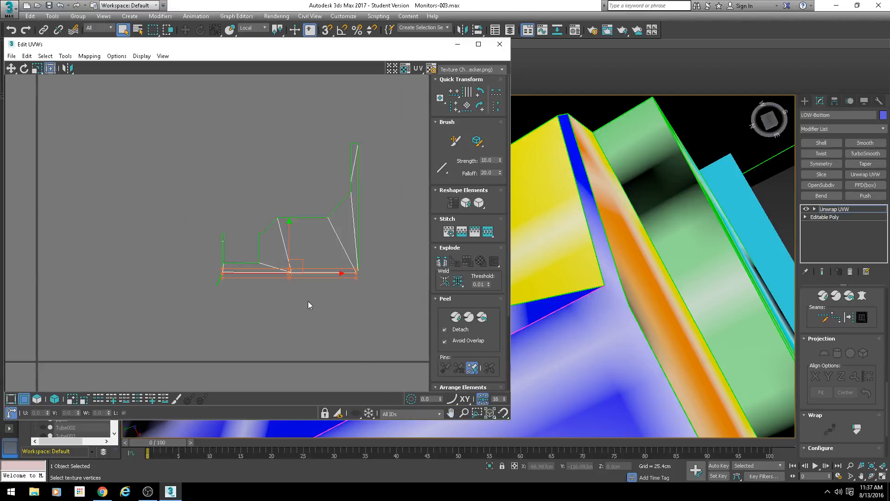
scroll(307, 302, up, 2)
key(s)
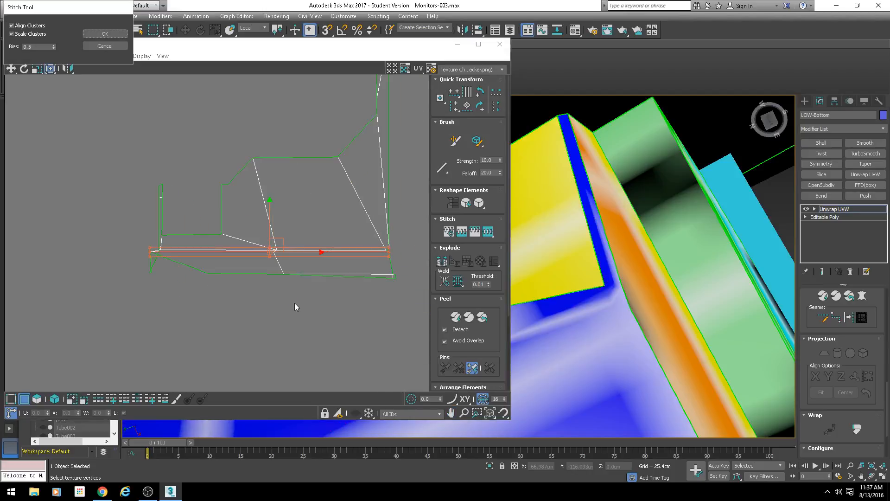
right_click(55, 48)
click(105, 33)
scroll(640, 255, up, 6)
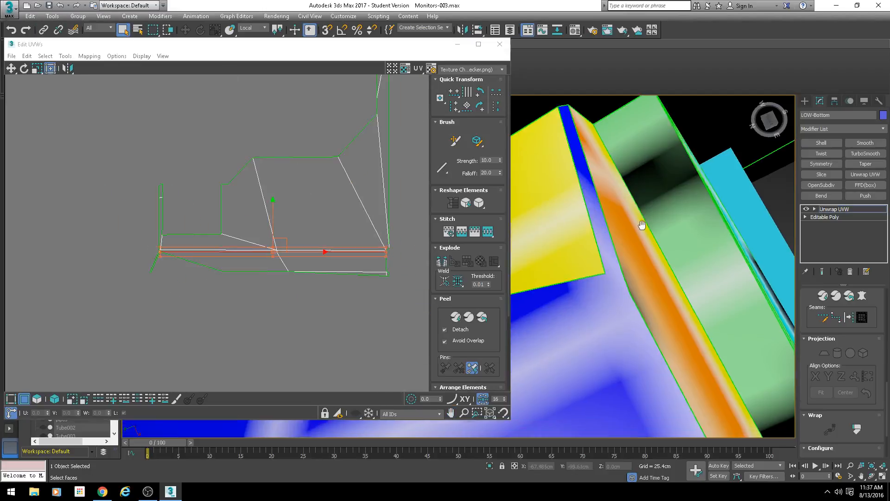
Stitch the adjoining triangular face at the left end of the newly attached bottom strip
scroll(197, 267, up, 2)
drag(205, 257, 191, 268)
key(s)
key(Return)
middle_drag(139, 293, 200, 280)
scroll(200, 280, up, 2)
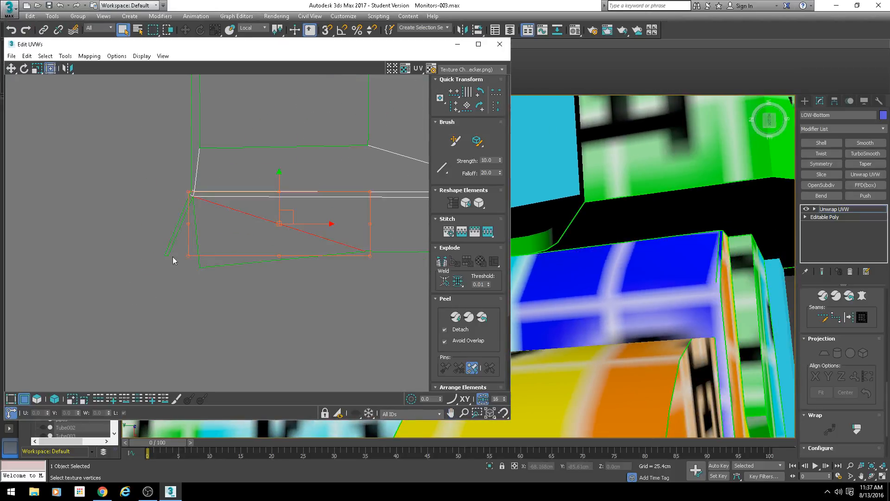
Examine the stitched bottom strip along its length in the UV layout and on the model
scroll(160, 246, up, 2)
scroll(300, 304, down, 3)
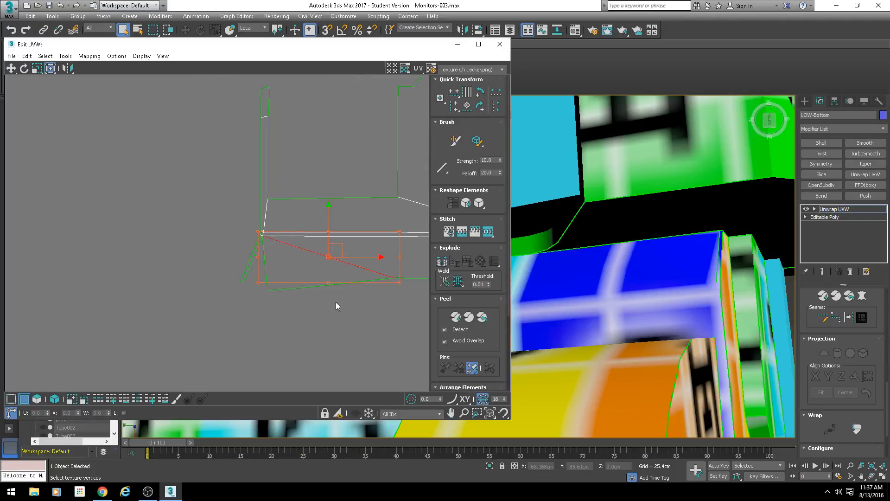
middle_drag(335, 302, 240, 285)
mouse_move(651, 282)
middle_down()
mouse_move(680, 284)
mouse_move(707, 270)
mouse_move(705, 300)
mouse_move(650, 267)
middle_up()
scroll(705, 300, down, 3)
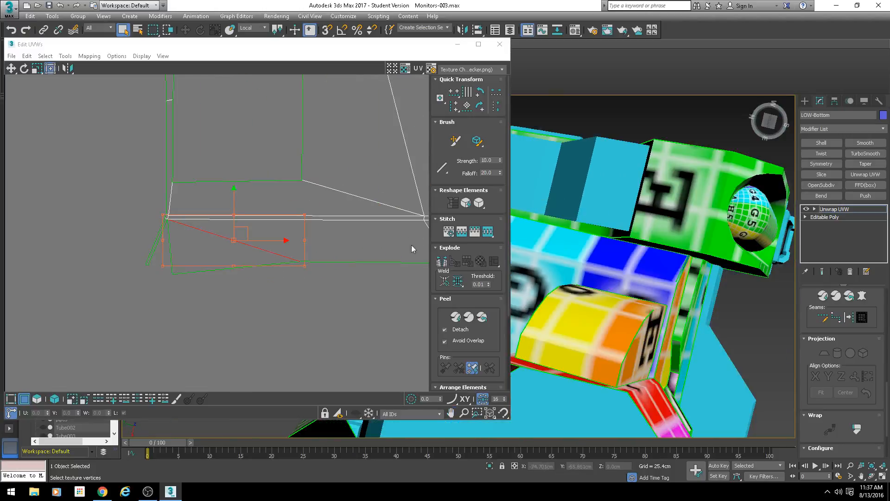
scroll(411, 245, down, 2)
middle_drag(411, 259, 330, 270)
scroll(330, 270, down, 2)
middle_drag(383, 280, 335, 283)
scroll(336, 282, up, 1)
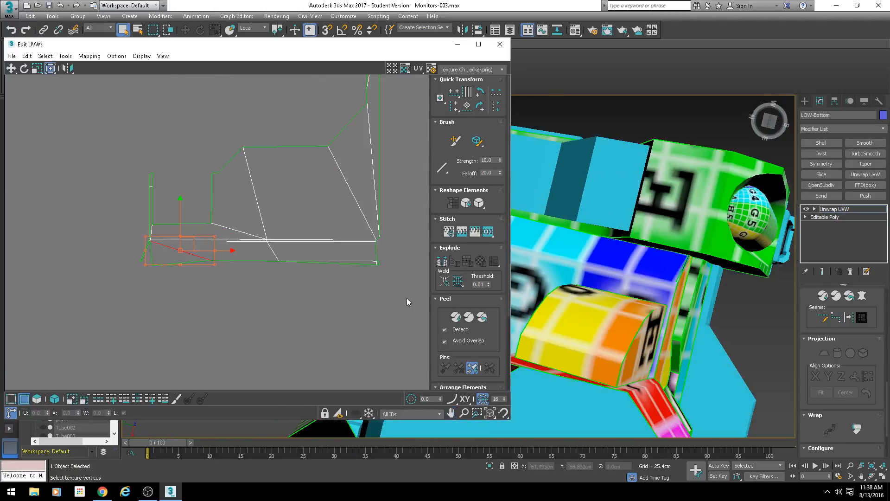
mouse_move(606, 274)
middle_down()
mouse_move(637, 302)
mouse_move(718, 299)
mouse_move(719, 284)
mouse_move(684, 286)
mouse_move(732, 327)
mouse_move(656, 258)
mouse_move(665, 248)
middle_up()
key(F3)
Select the strip's inner edges to check their position on the model, and clear the selection
click(155, 256)
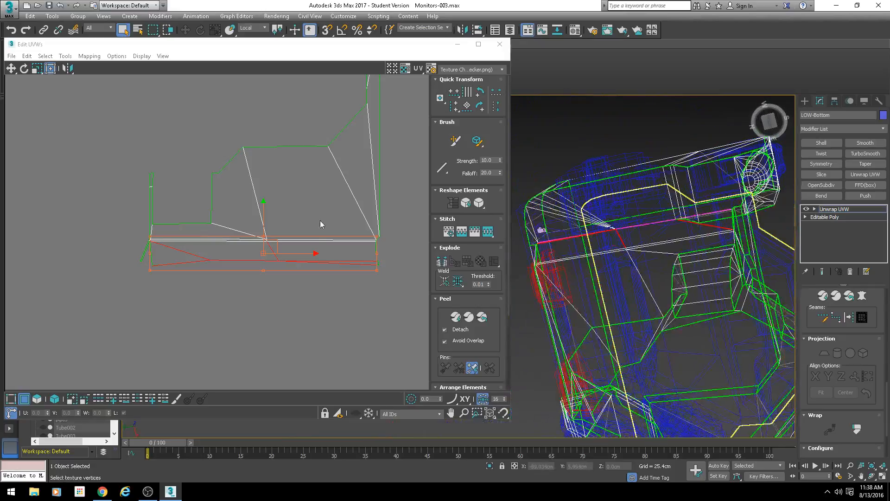
scroll(342, 301, up, 3)
scroll(596, 265, up, 4)
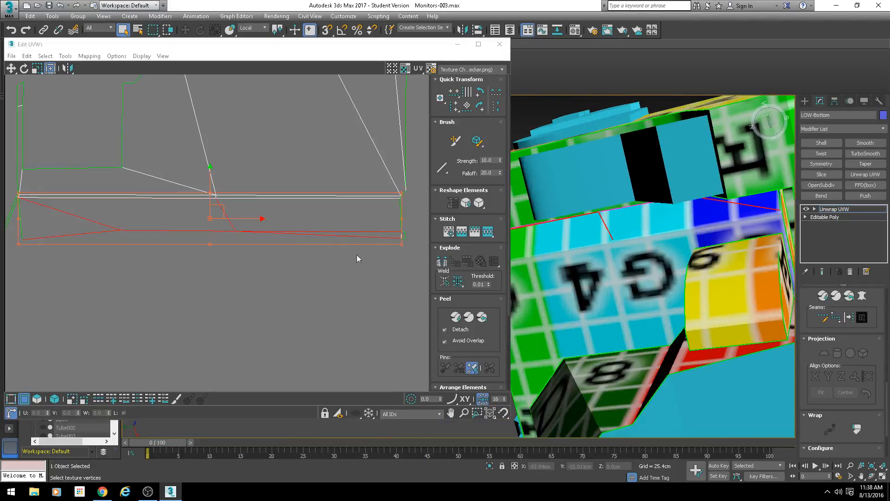
middle_drag(310, 272, 320, 273)
alt+middle_drag(589, 259, 661, 289)
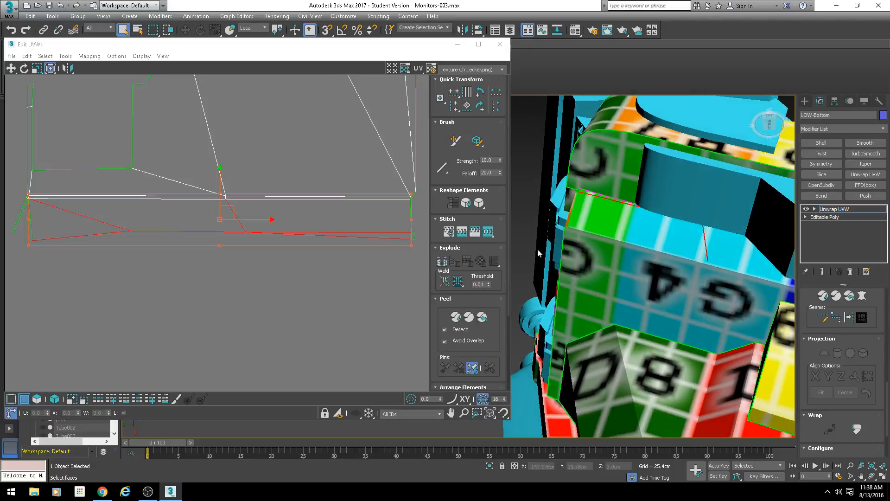
alt+middle_drag(610, 233, 615, 251)
scroll(320, 257, down, 3)
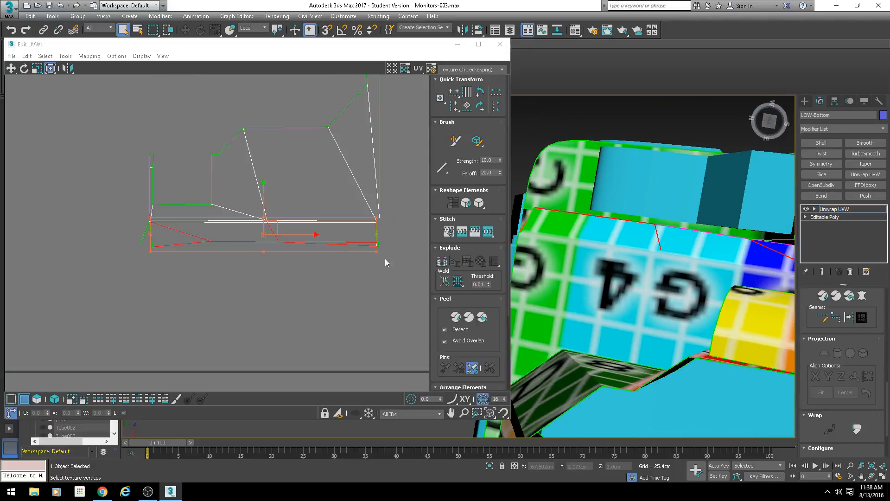
click(385, 259)
scroll(273, 253, up, 2)
scroll(228, 274, down, 3)
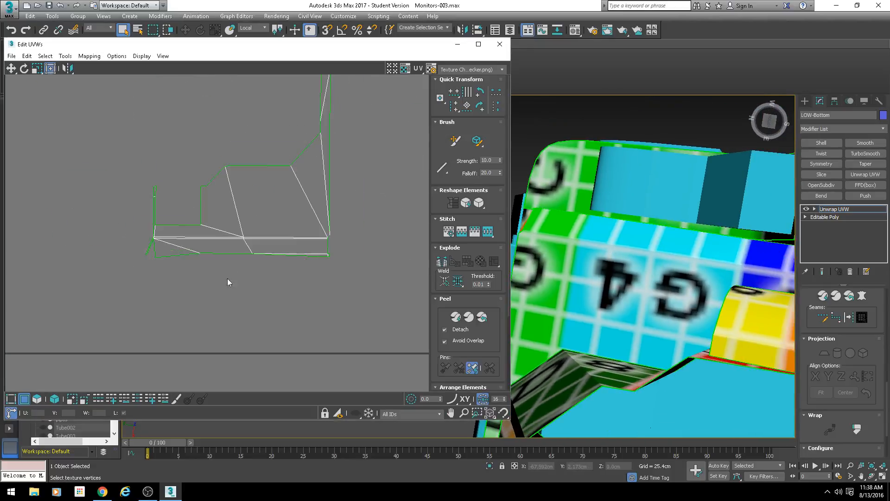
Select all faces of the bottom strip and flatten-map them with a 45 polygon angle threshold and 0.001 spacing
click(37, 399)
drag(365, 293, 133, 245)
scroll(143, 243, up, 2)
middle_drag(315, 288, 208, 283)
scroll(208, 282, down, 1)
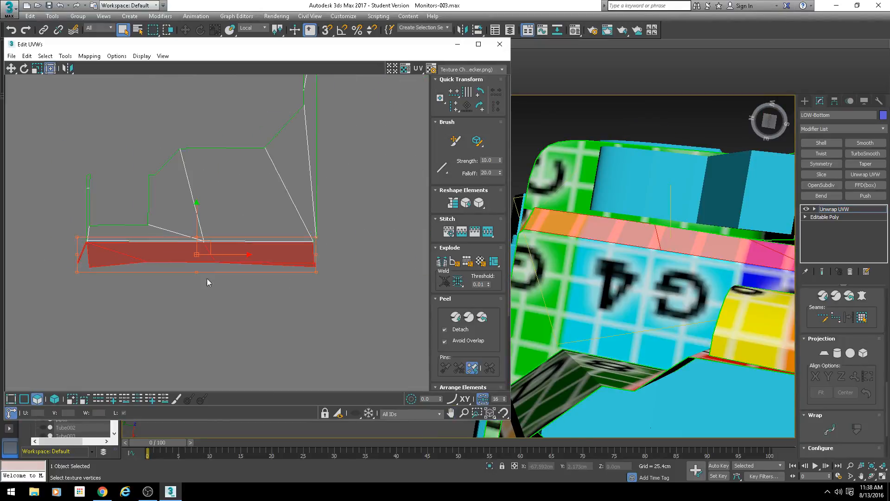
click(89, 56)
click(97, 66)
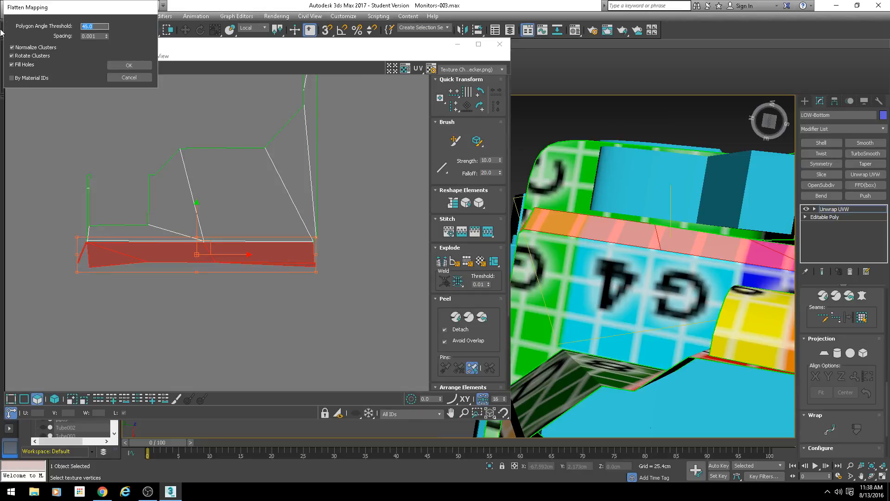
click(129, 66)
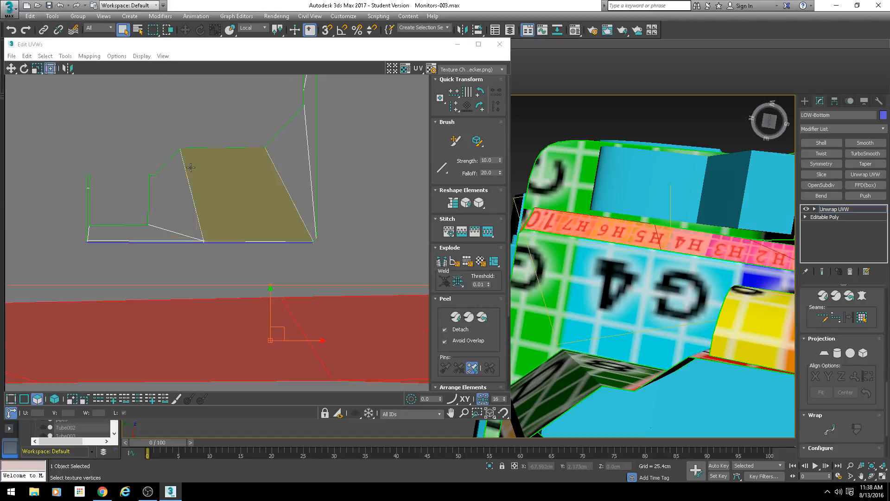
Try to select the full edge loop along the bottom of the L-shaped shell for straightening
scroll(193, 200, up, 3)
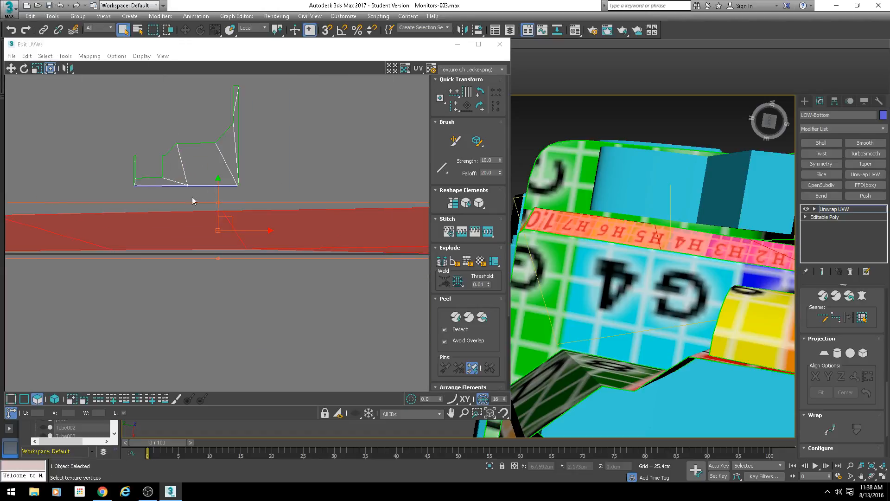
click(24, 399)
scroll(178, 191, up, 4)
click(215, 177)
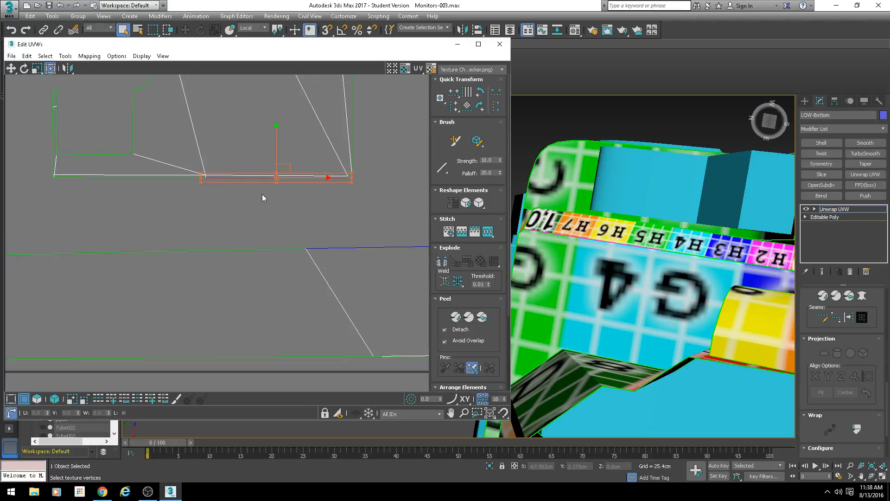
double_click(242, 178)
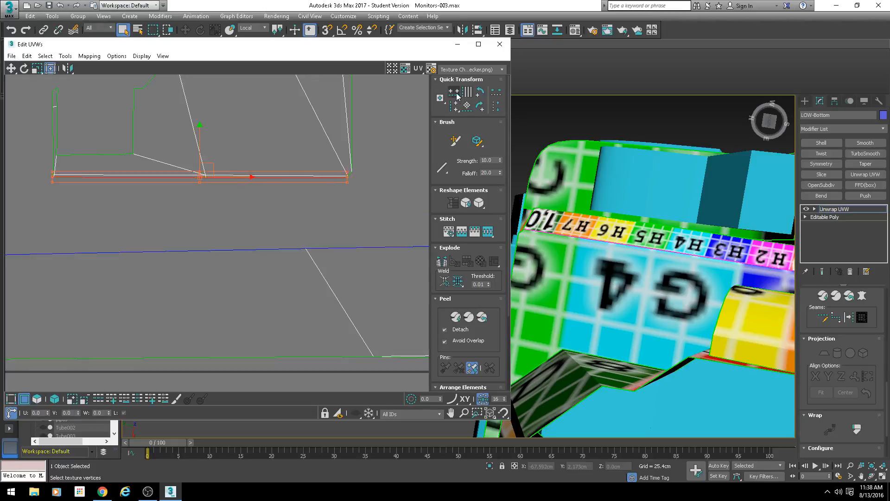
click(321, 201)
click(301, 177)
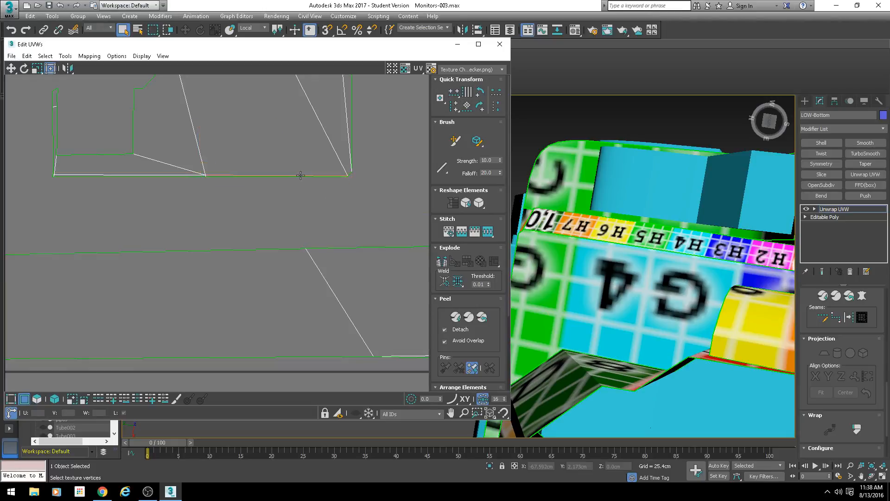
double_click(288, 176)
Select the vertices along the lower boundary of the L-shaped shell and align them horizontally
key(1)
mouse_move(44, 168)
mouse_down()
mouse_move(87, 171)
mouse_move(55, 180)
mouse_up()
scroll(63, 169, up, 3)
ctrl+drag(293, 173, 311, 180)
middle_drag(378, 179, 173, 180)
ctrl+drag(290, 171, 339, 182)
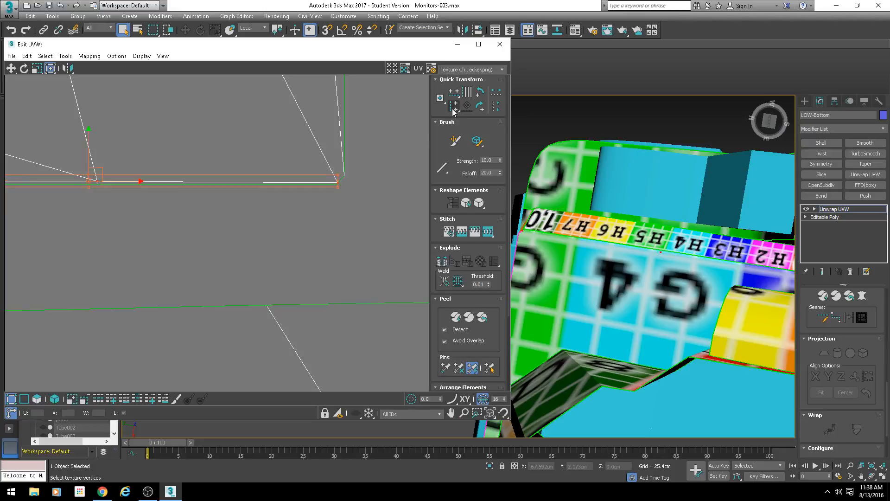
click(454, 92)
middle_drag(245, 230, 313, 207)
middle_drag(216, 209, 238, 209)
scroll(238, 210, down, 3)
Stitch the long bottom strip to the lower boundary edge of the L-shaped shell
key(2)
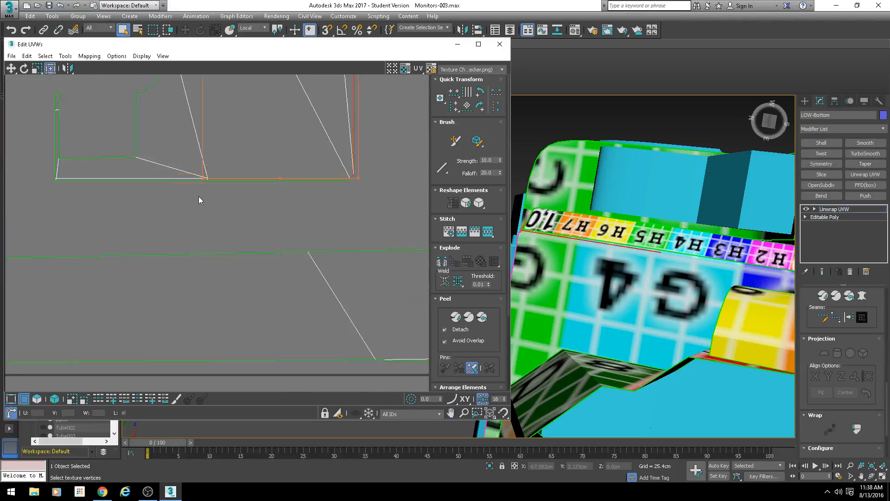
click(218, 181)
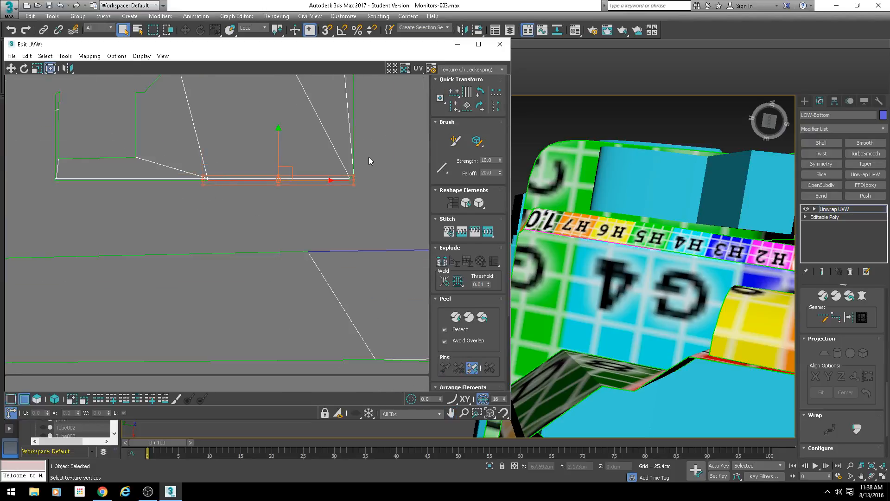
key(s)
click(105, 34)
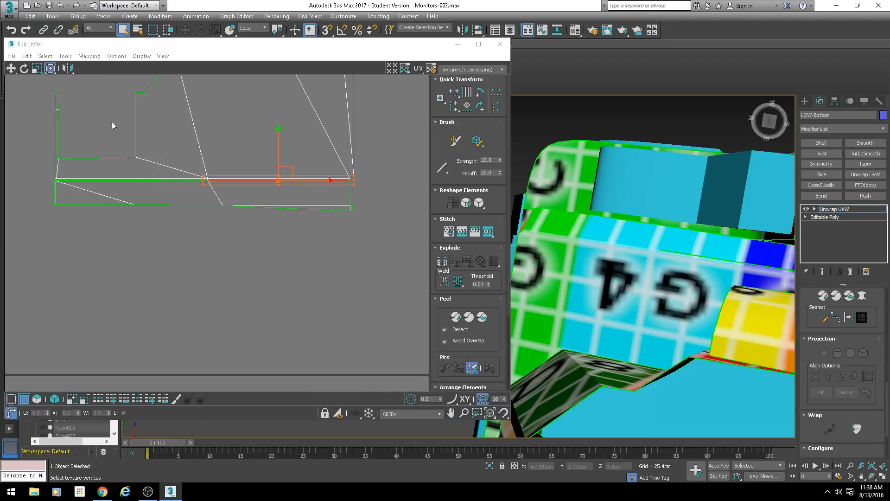
Stitch the remaining open edge between the shell and the bottom strip at the strip's left end
scroll(132, 170, up, 3)
scroll(59, 198, up, 3)
middle_drag(14, 201, 155, 200)
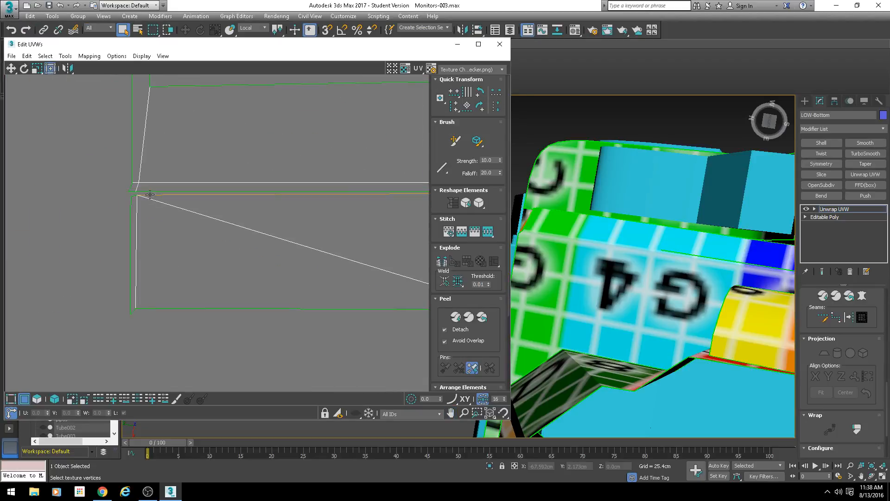
click(149, 194)
key(s)
key(Return)
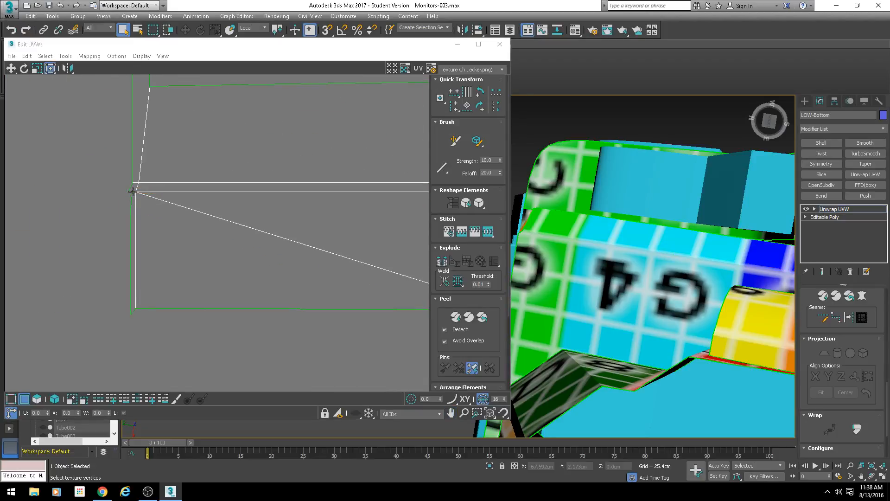
Move the vertical edge at the strip's left end slightly up and outward, and clear the selection
click(131, 215)
scroll(130, 214, up, 3)
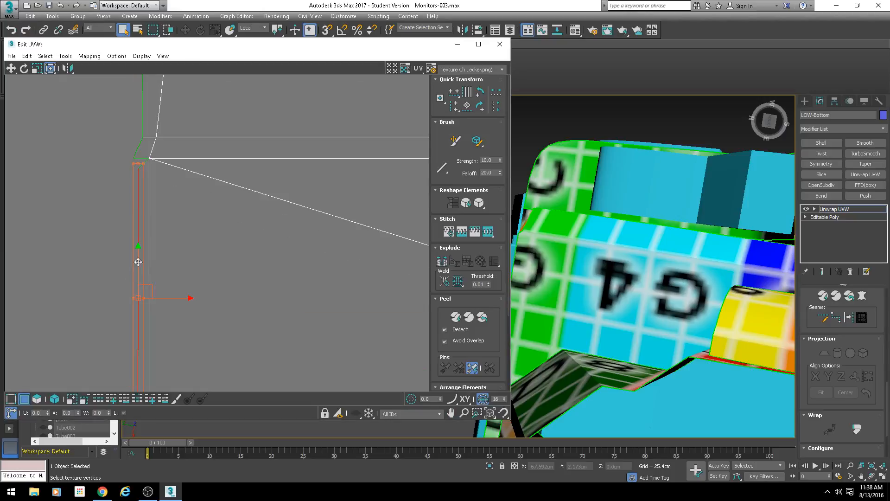
drag(149, 289, 146, 279)
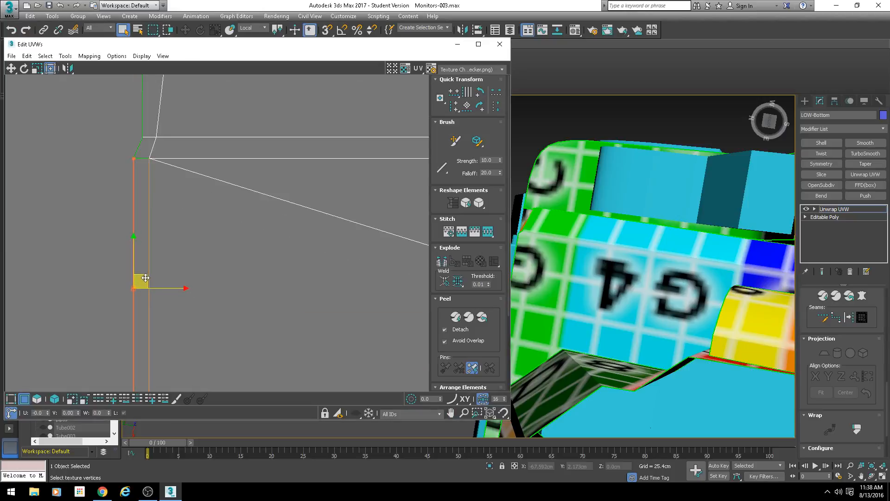
click(142, 185)
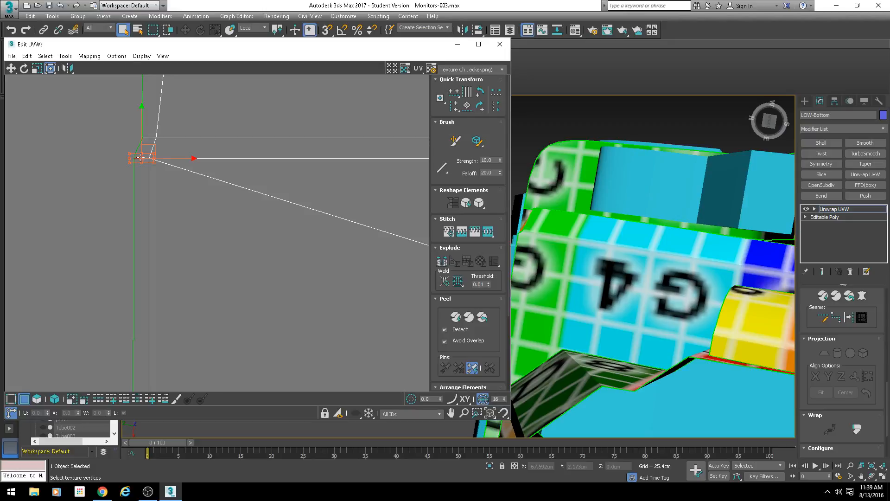
click(359, 225)
Stitch the adjoining side strip to the long vertical edge on the right of the L-shaped shell
scroll(360, 224, down, 8)
middle_drag(332, 182, 208, 204)
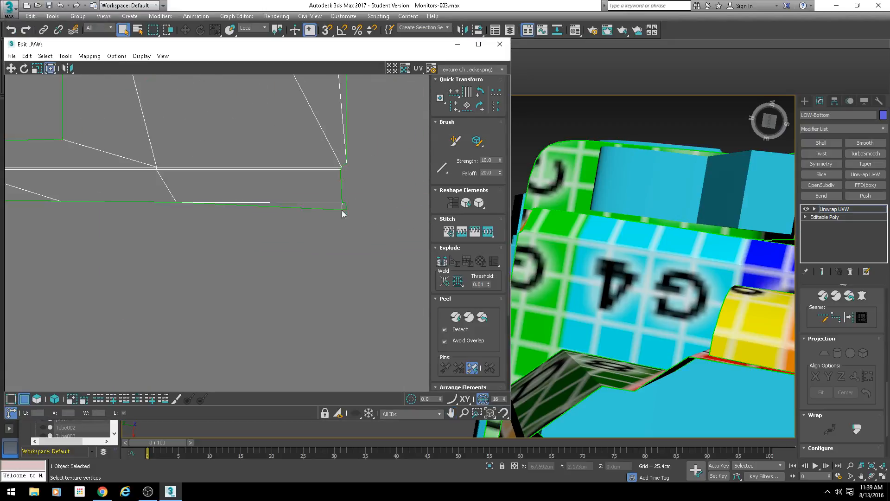
scroll(164, 207, up, 1)
scroll(164, 206, down, 5)
middle_drag(262, 198, 249, 228)
middle_drag(620, 253, 635, 293)
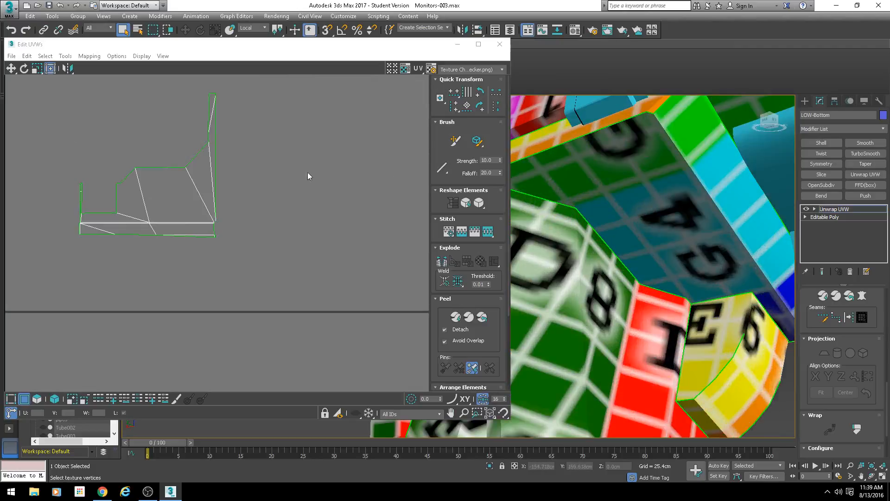
click(215, 163)
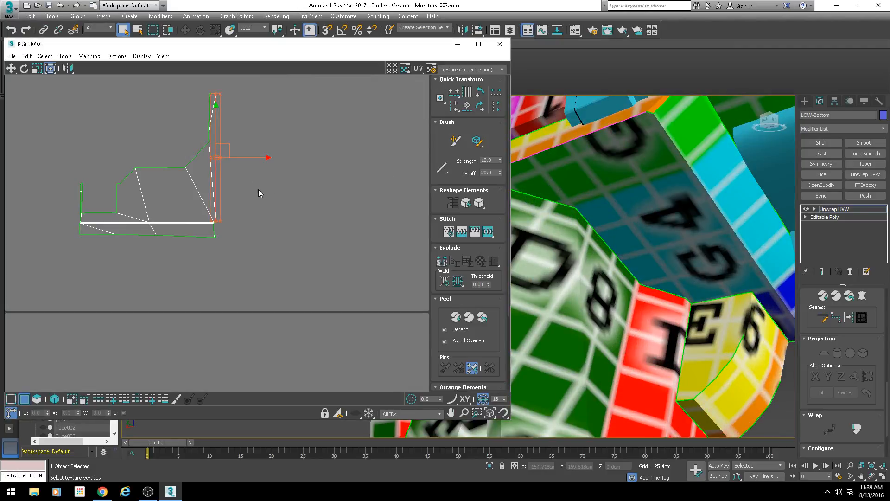
scroll(214, 232, up, 5)
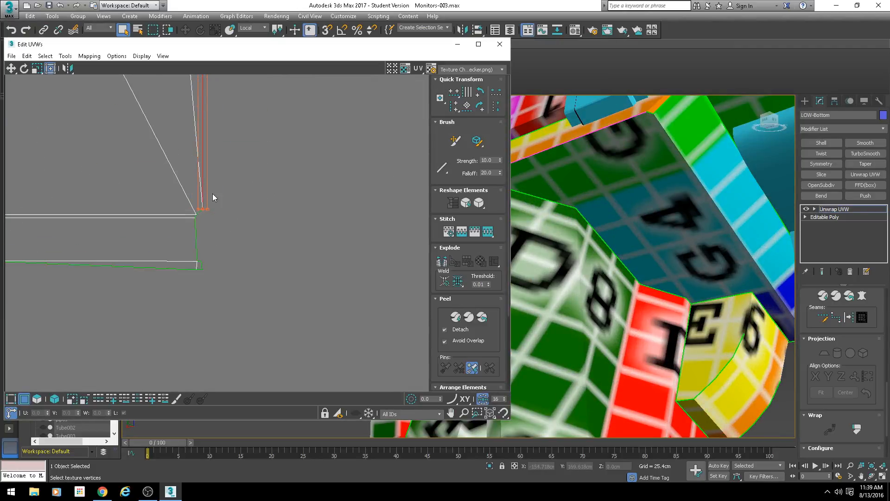
key(s)
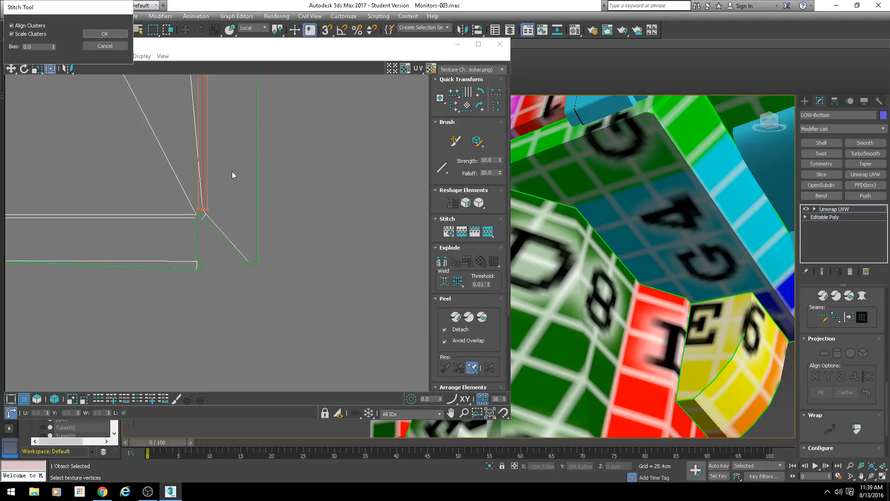
key(Return)
Examine the corner between the newly stitched side strip and the bottom strip in the UV layout and on the model
scroll(224, 144, down, 3)
middle_drag(224, 144, 279, 194)
scroll(230, 189, up, 3)
scroll(230, 190, down, 6)
scroll(274, 221, up, 3)
click(255, 219)
scroll(163, 220, up, 2)
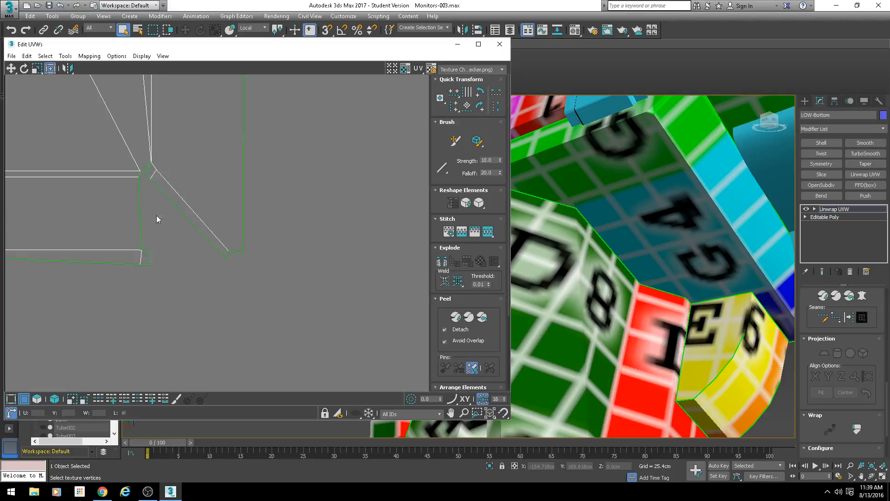
scroll(137, 163, up, 2)
alt+middle_drag(621, 278, 606, 268)
scroll(693, 245, down, 6)
scroll(663, 253, up, 5)
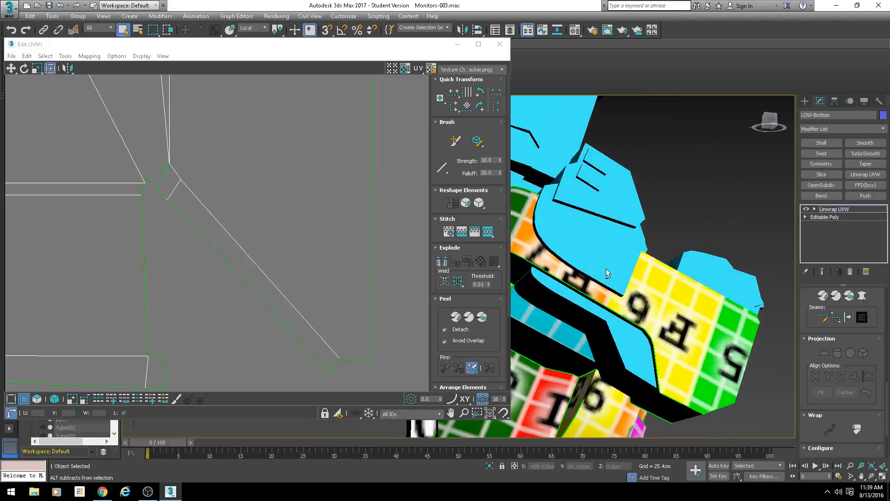
scroll(244, 229, down, 8)
Select the whole L-shaped shell and move it out of the UV tile, above the loose islands on the left
drag(298, 163, 197, 238)
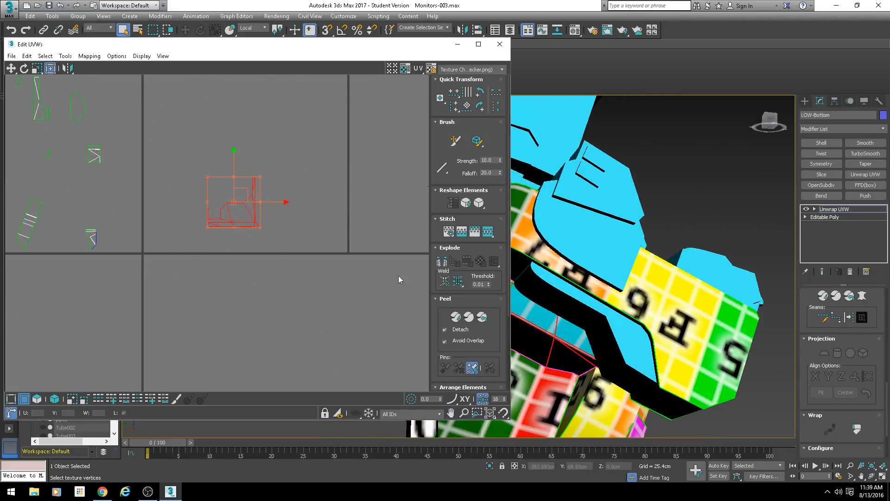
alt+middle_drag(580, 283, 608, 231)
scroll(310, 250, down, 3)
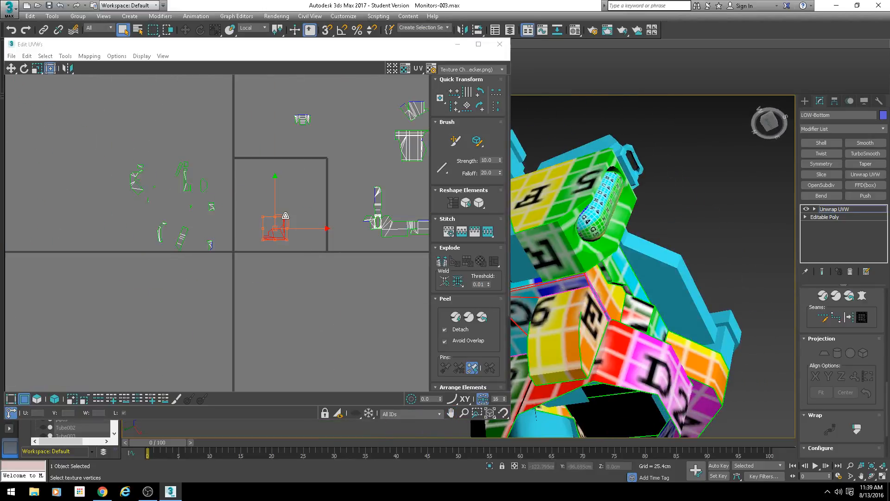
drag(284, 220, 212, 91)
Select the remaining loose islands and locate their faces on the model in wireframe display
drag(241, 142, 70, 291)
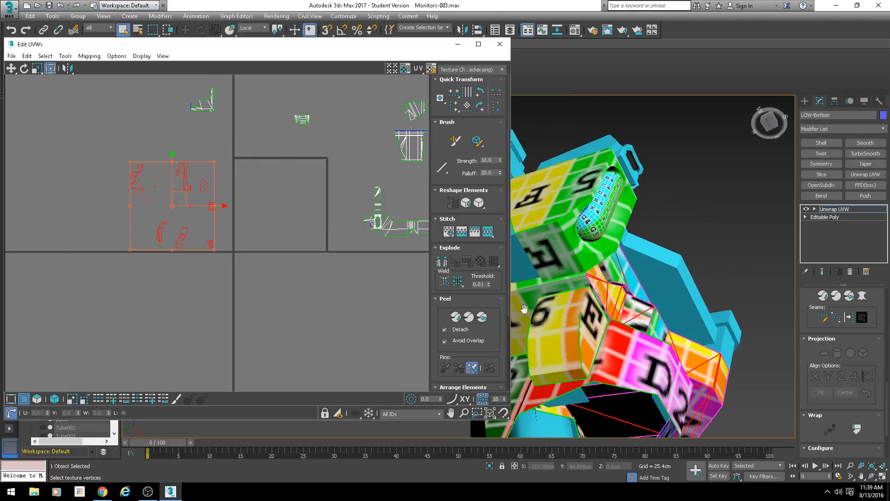
mouse_move(556, 315)
alt+middle_down()
mouse_move(505, 308)
mouse_move(632, 244)
mouse_move(635, 304)
alt+middle_up()
key(F3)
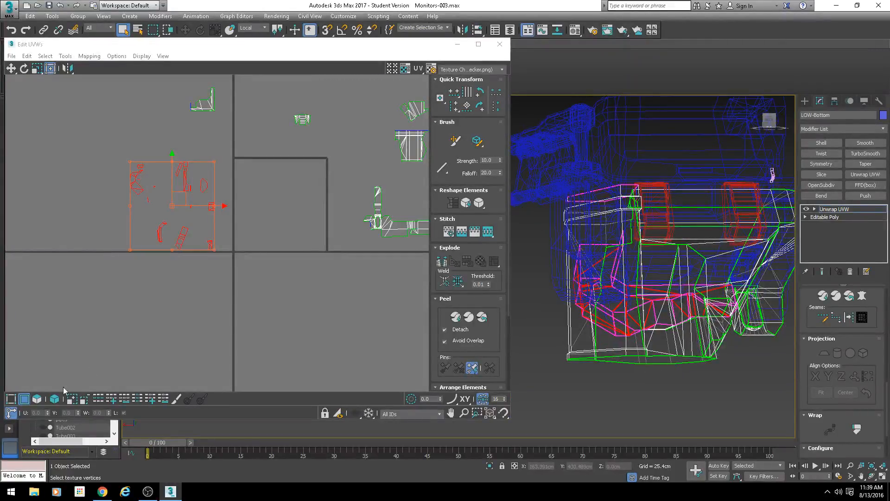
click(38, 401)
drag(111, 166, 235, 276)
mouse_move(649, 291)
middle_down()
mouse_move(591, 301)
mouse_move(634, 273)
middle_up()
scroll(635, 273, up, 4)
Select the hexagonal cap face, move its island beside the wide panel shell, and restore shaded display
click(633, 290)
scroll(239, 201, up, 4)
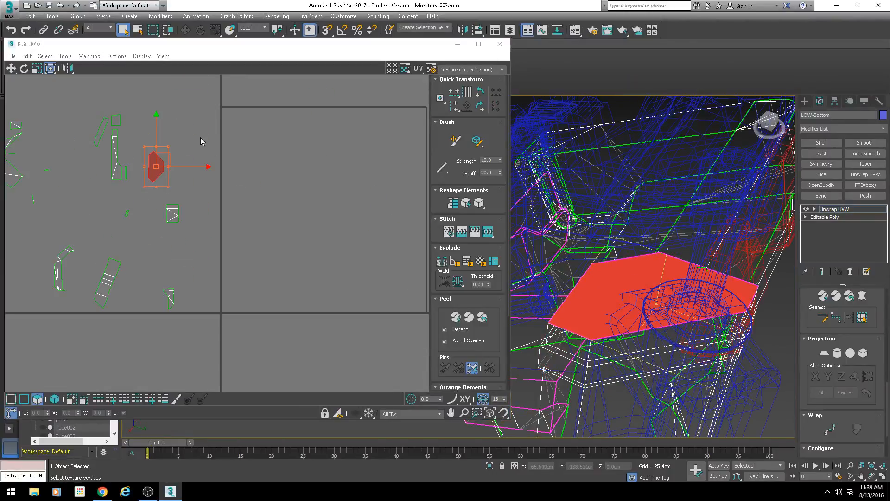
drag(198, 138, 153, 175)
scroll(203, 179, down, 3)
mouse_move(201, 162)
mouse_down()
mouse_move(332, 159)
mouse_move(336, 131)
mouse_up()
scroll(315, 138, up, 4)
key(F3)
alt+middle_drag(533, 218, 620, 261)
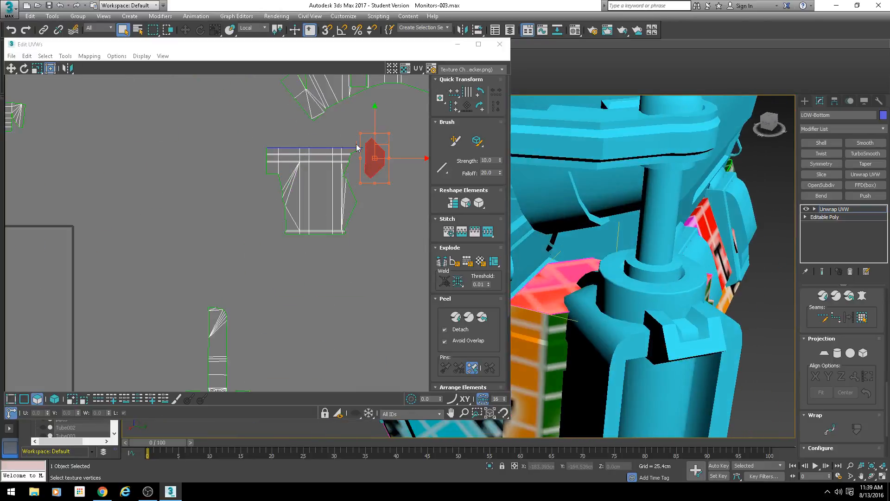
Stitch the hexagonal cap to the matching top edge segment of the wide panel shell
click(24, 399)
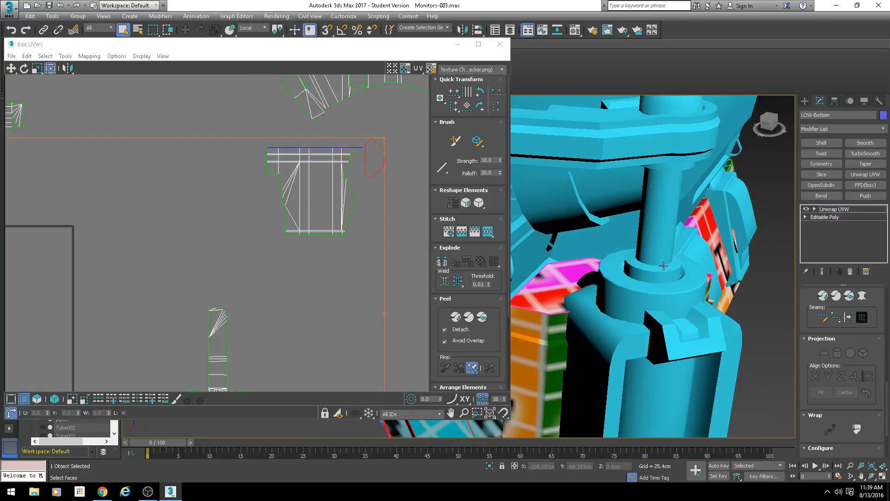
click(559, 312)
scroll(348, 143, up, 3)
click(279, 129)
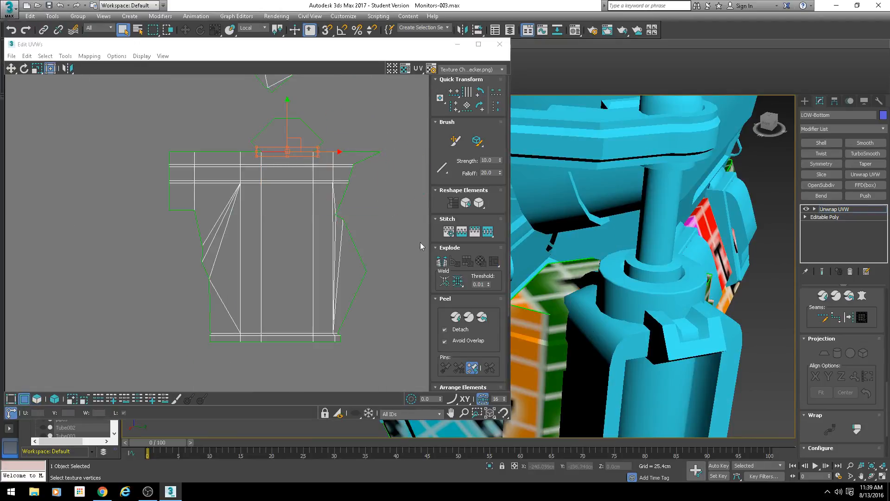
Select the leftover loose islands and examine where they lie on the model
scroll(290, 241, down, 6)
scroll(218, 202, up, 2)
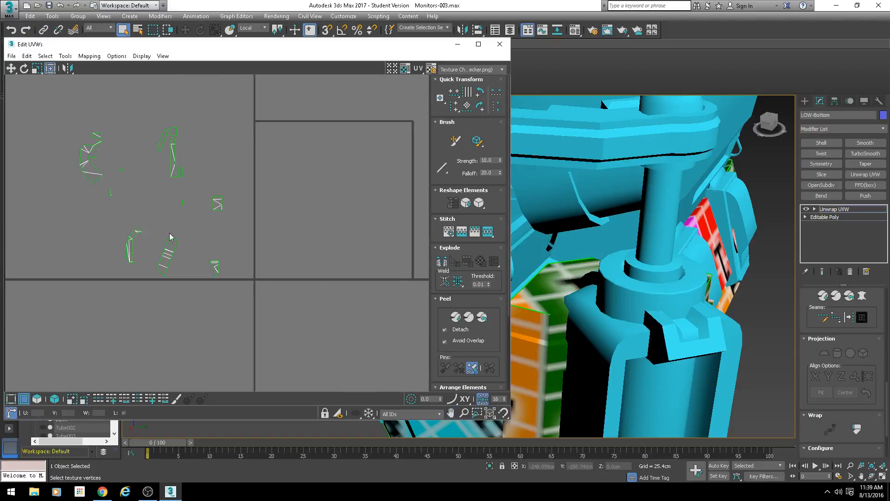
scroll(264, 185, down, 1)
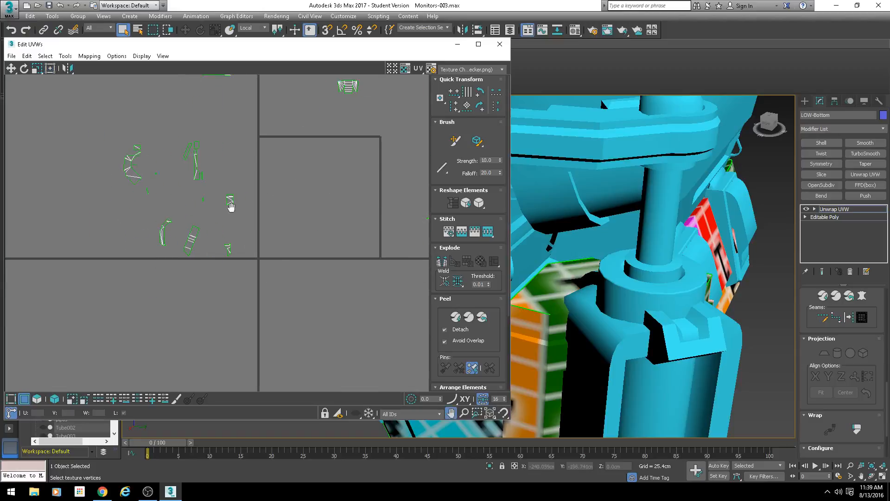
middle_drag(231, 204, 306, 197)
drag(330, 105, 126, 279)
scroll(594, 200, down, 4)
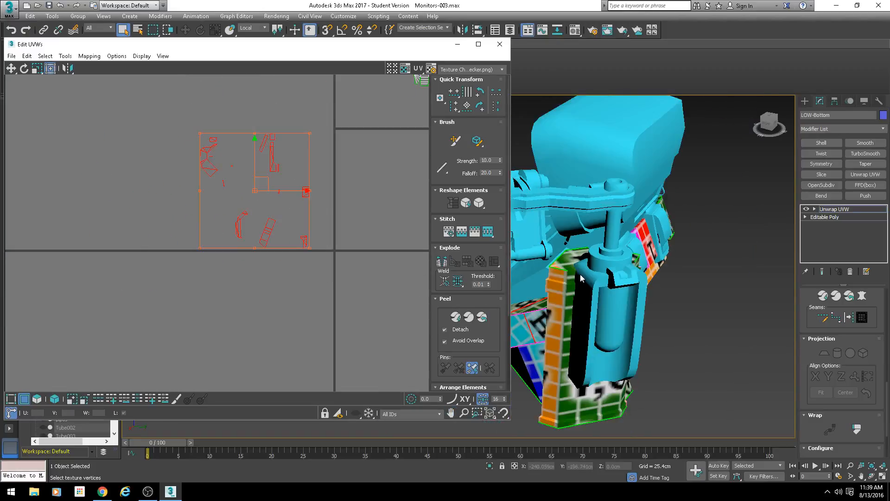
alt+middle_drag(577, 278, 666, 244)
scroll(557, 290, up, 3)
alt+middle_drag(558, 290, 648, 281)
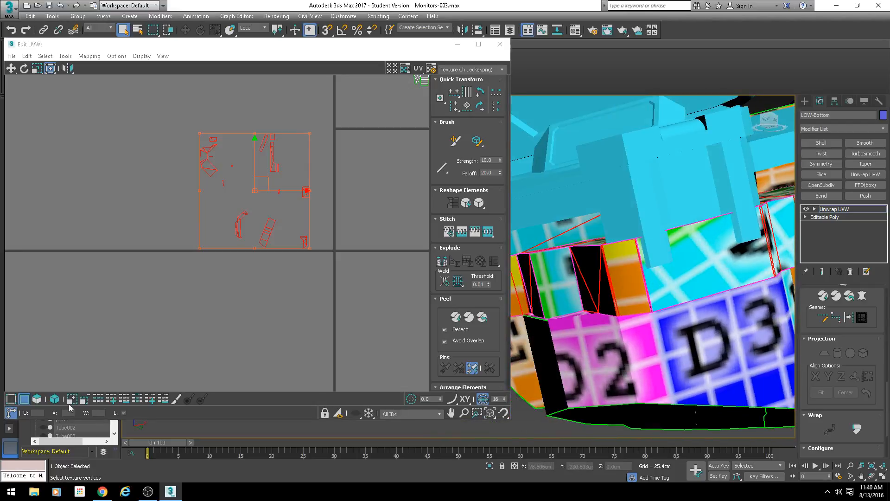
Select the slanted rectangular strip island, rotate it 90 degrees, and move it below the UV tile
click(37, 399)
scroll(290, 208, up, 2)
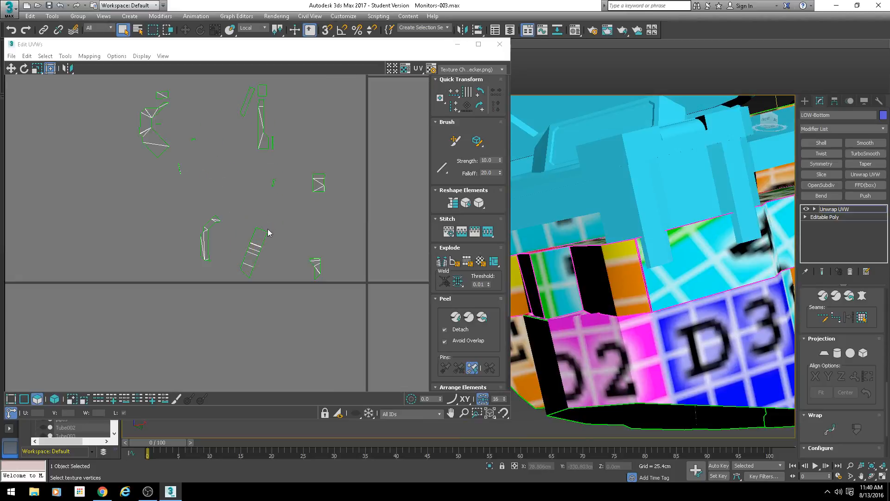
drag(305, 218, 235, 287)
scroll(555, 262, down, 3)
middle_drag(555, 262, 556, 219)
scroll(557, 218, down, 2)
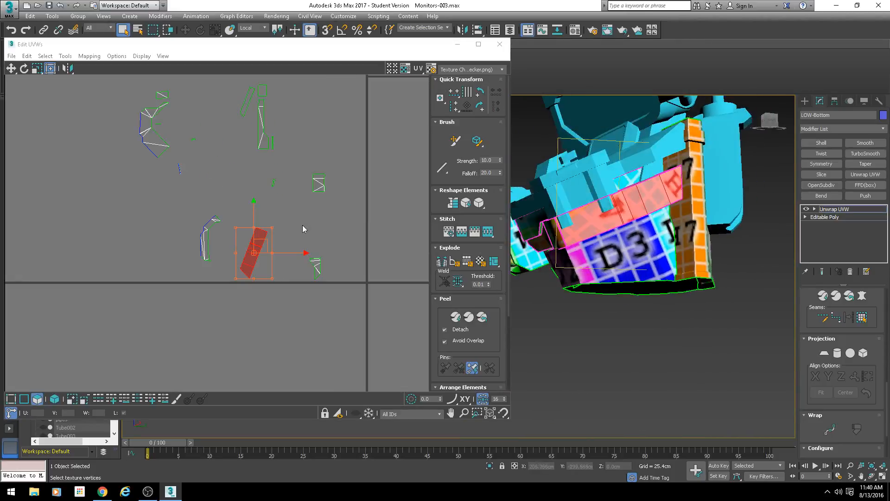
click(481, 93)
middle_drag(284, 254, 309, 206)
drag(287, 194, 279, 250)
scroll(259, 241, up, 3)
middle_drag(251, 239, 296, 147)
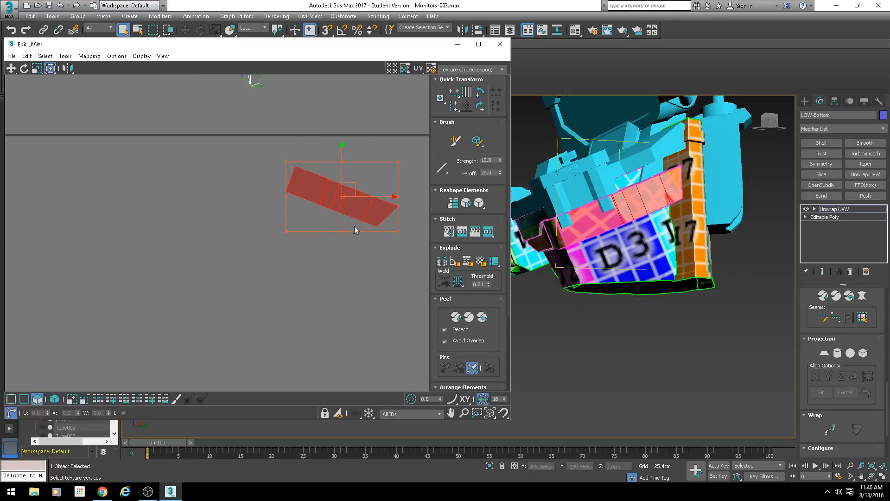
Level the slanted strip island by aligning it to its long lower edge
drag(355, 230, 334, 238)
click(319, 214)
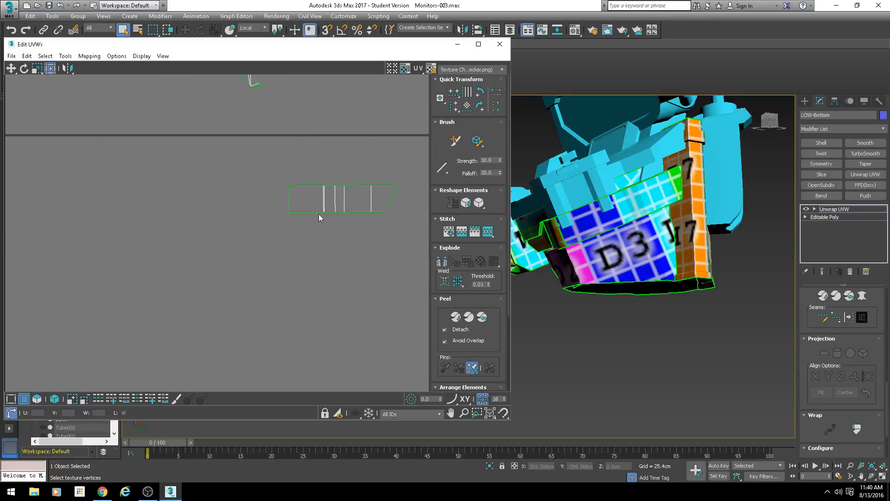
click(468, 102)
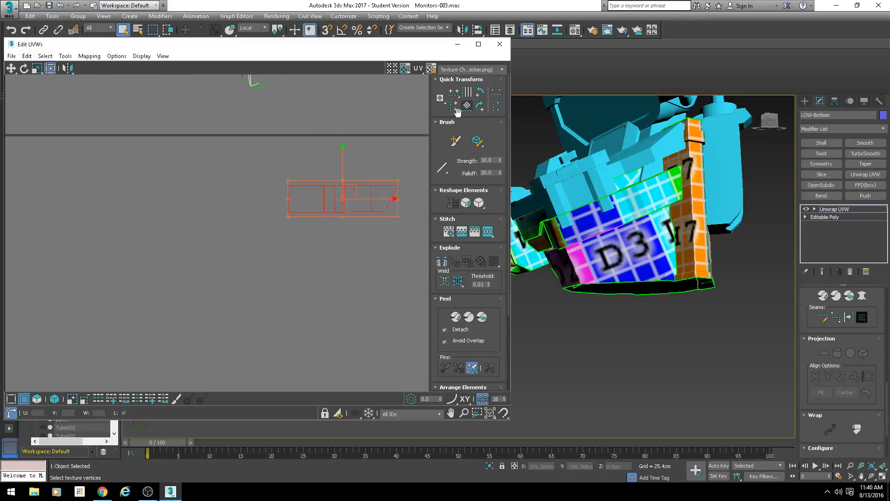
middle_drag(396, 209, 387, 216)
scroll(363, 230, up, 1)
Stitch the first neighbouring pieces onto the short outer end of the levelled strip, keeping clusters aligned and scaled
click(300, 258)
scroll(274, 210, up, 2)
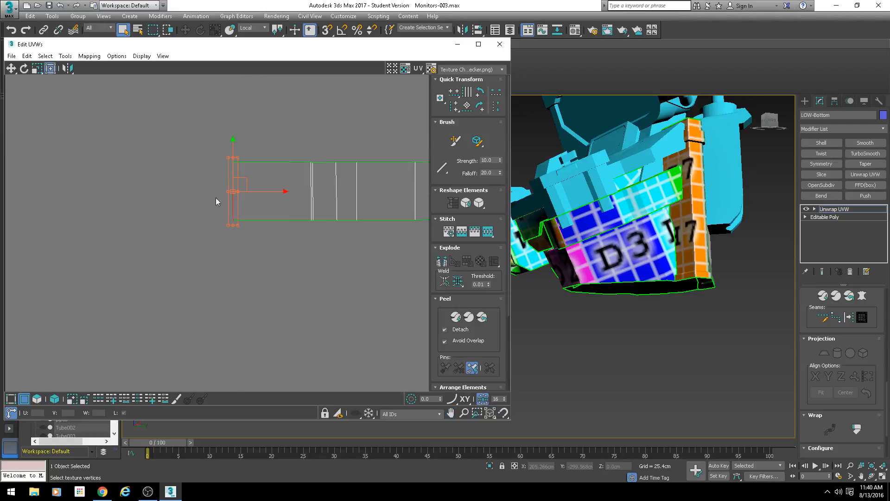
alt+middle_drag(598, 241, 670, 236)
click(448, 234)
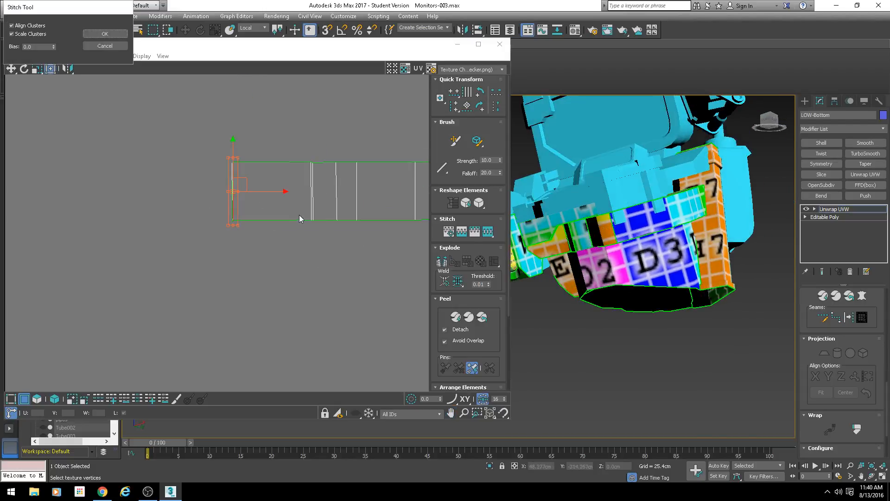
click(106, 34)
click(217, 194)
scroll(235, 193, up, 2)
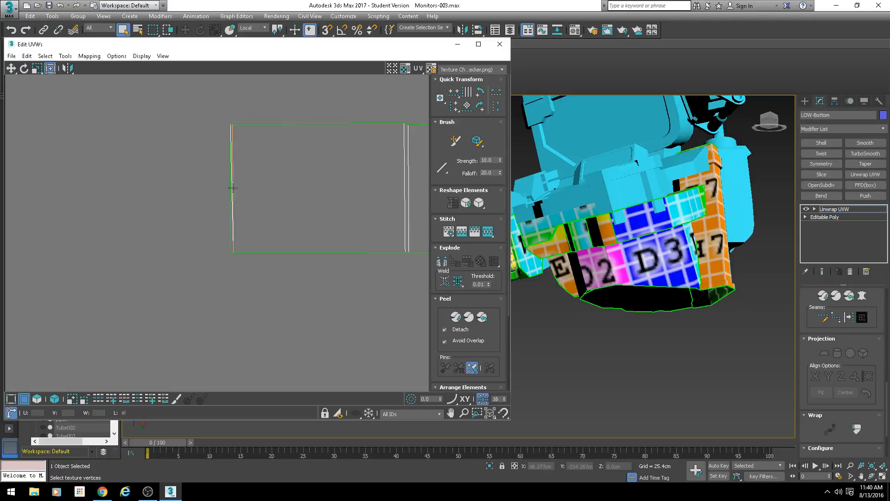
key(s)
key(Return)
scroll(121, 197, down, 2)
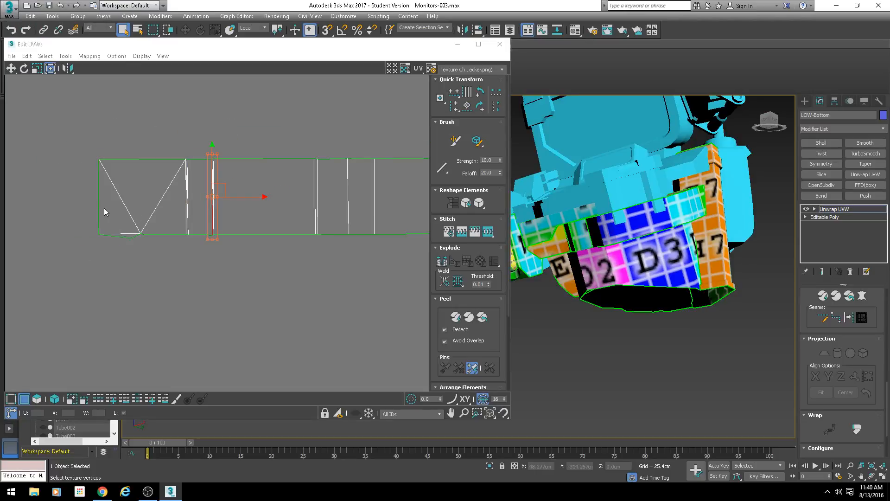
Extend the strip by stitching the next neighbouring pieces to the end beside the triangulated panel
click(98, 210)
key(s)
key(Return)
middle_drag(124, 237, 366, 241)
click(286, 215)
key(s)
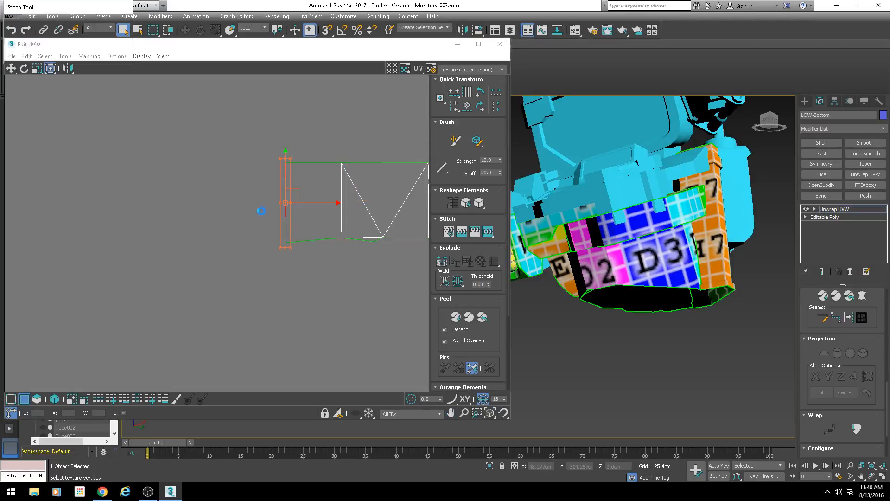
key(Return)
Stitch the tapered end section to the slightly slanted end edge of the strip
click(241, 200)
scroll(645, 259, down, 3)
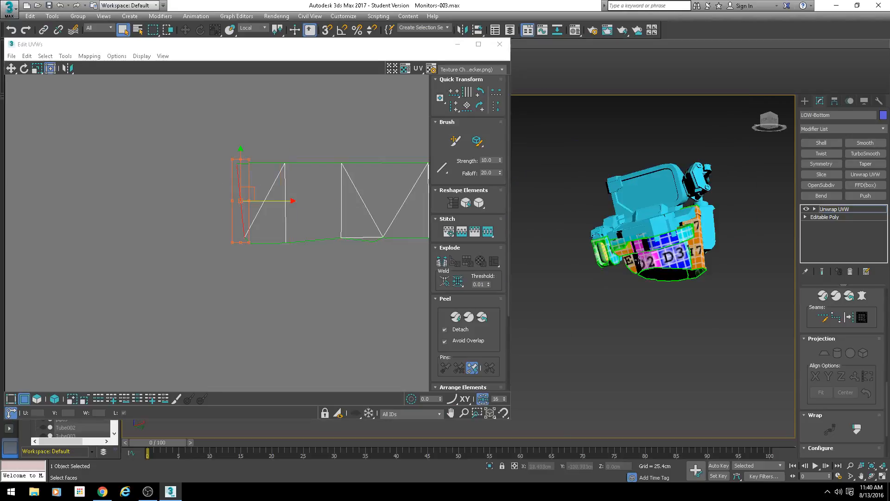
alt+middle_drag(645, 259, 680, 251)
scroll(681, 251, up, 4)
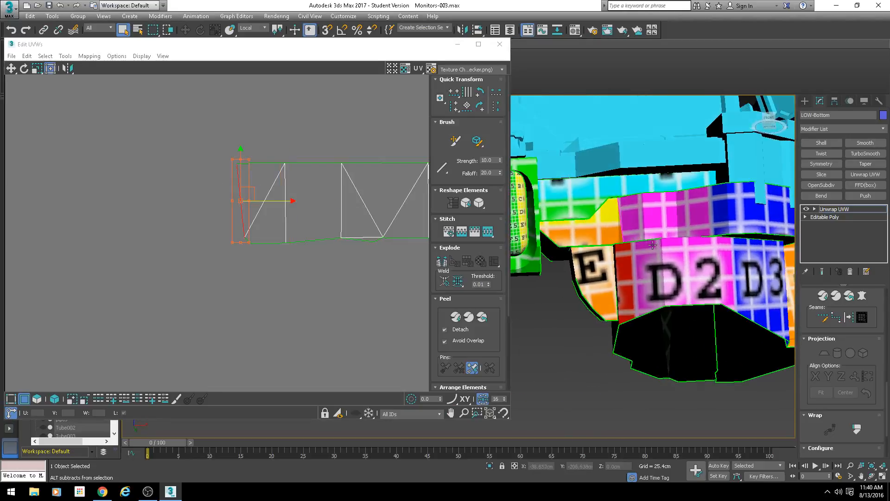
scroll(159, 201, down, 2)
key(s)
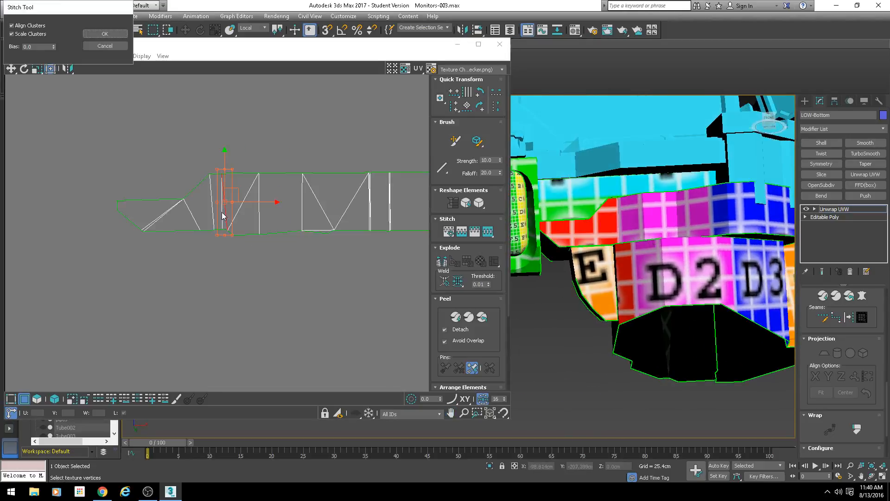
key(Return)
middle_drag(322, 205, 290, 213)
Select the whole stitched strip island and move it up, clear of the remaining loose islands
alt+middle_drag(559, 279, 649, 278)
scroll(322, 220, down, 5)
scroll(322, 220, down, 3)
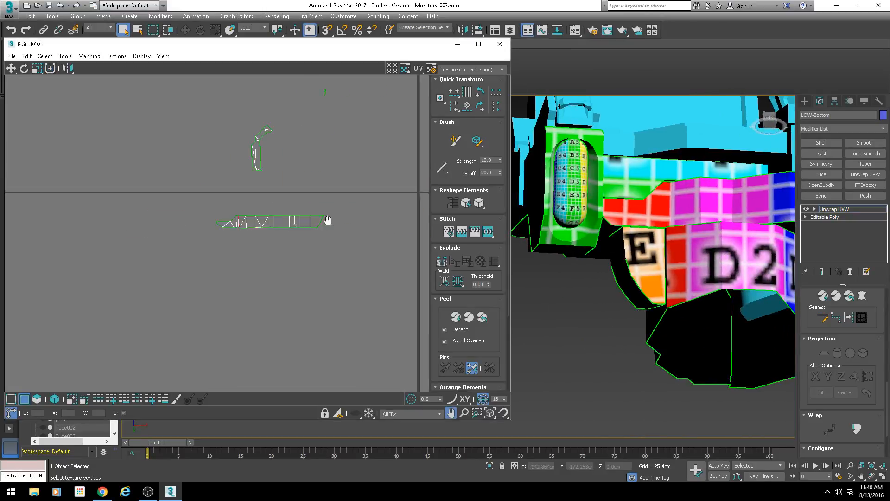
click(329, 136)
scroll(614, 216, up, 4)
alt+middle_drag(692, 255, 649, 186)
scroll(650, 185, down, 3)
drag(367, 203, 260, 221)
scroll(260, 221, down, 2)
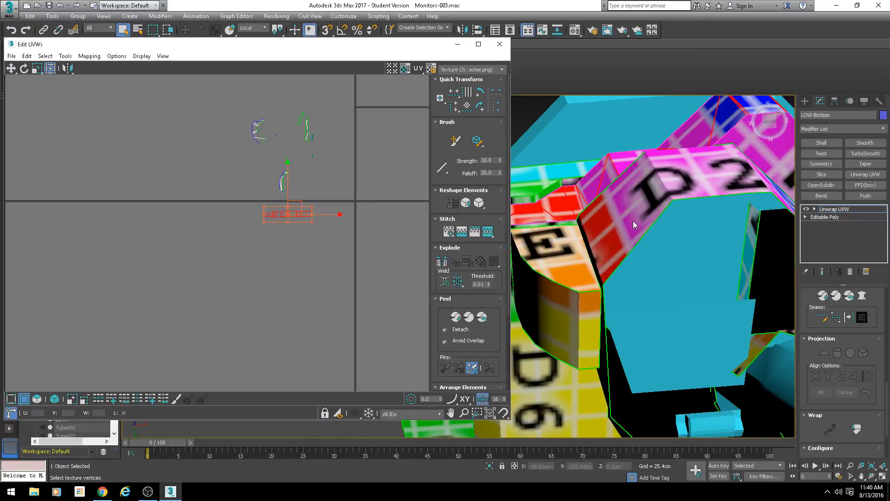
mouse_move(633, 221)
alt+middle_down()
mouse_move(649, 196)
mouse_move(643, 258)
mouse_move(645, 228)
alt+middle_up()
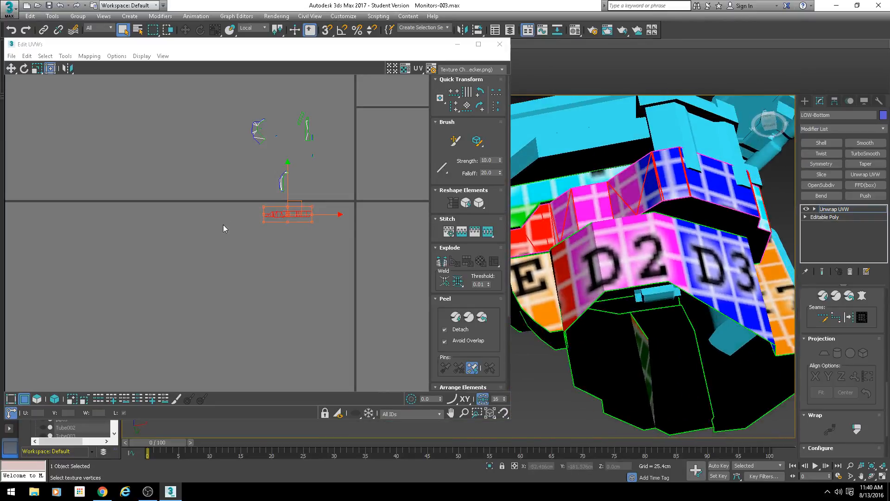
middle_drag(312, 203, 234, 227)
drag(223, 227, 181, 65)
scroll(185, 137, up, 2)
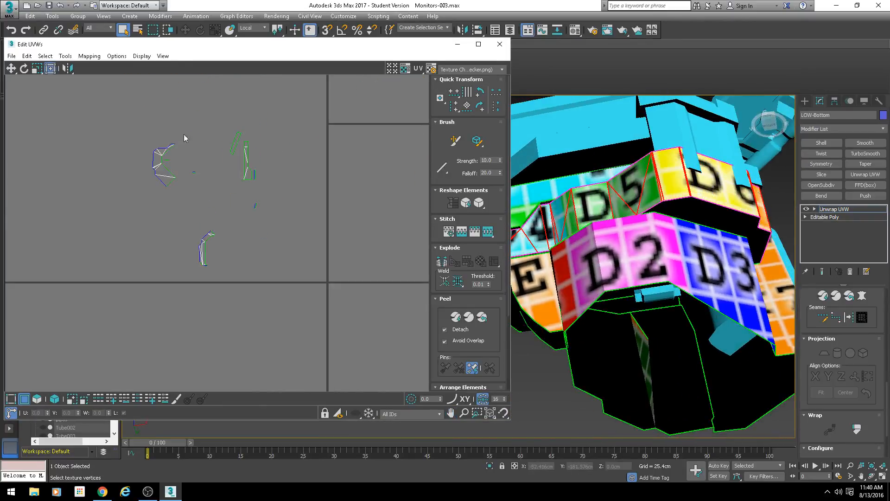
Select the small curved island below the loose groups, check it on the model, and move it above the stitched strip
drag(148, 205, 149, 204)
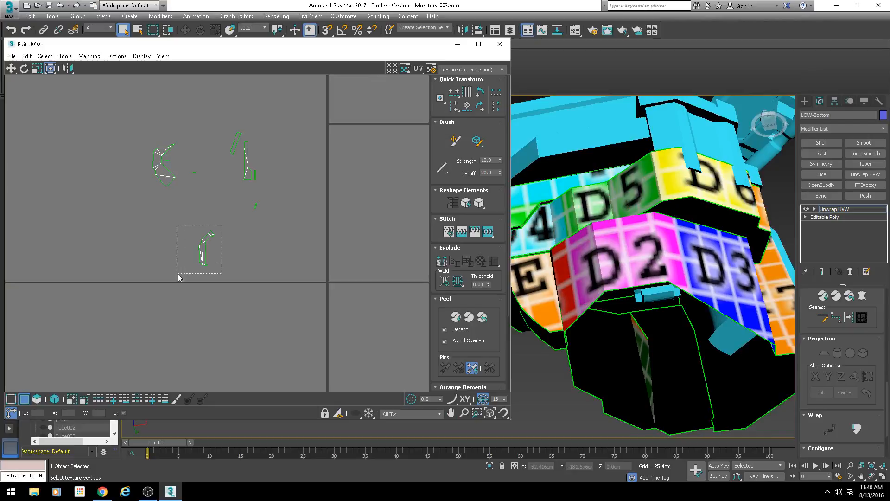
drag(177, 273, 177, 273)
alt+middle_drag(645, 243, 617, 240)
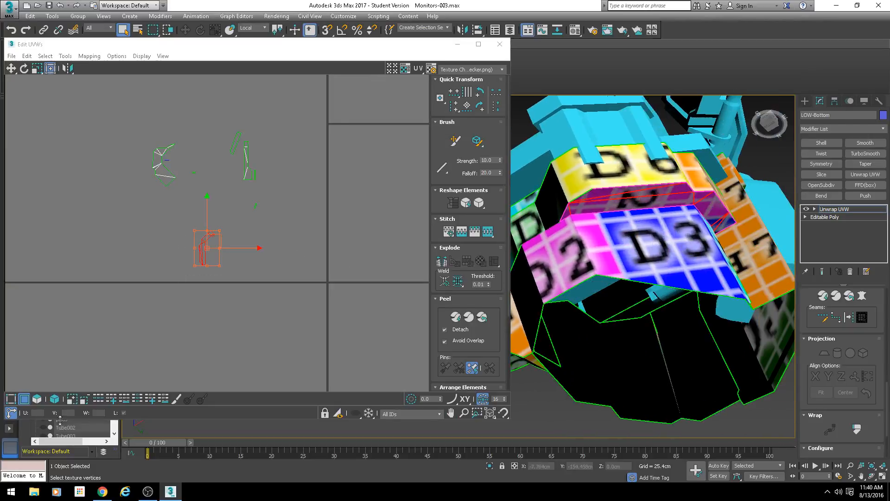
click(39, 399)
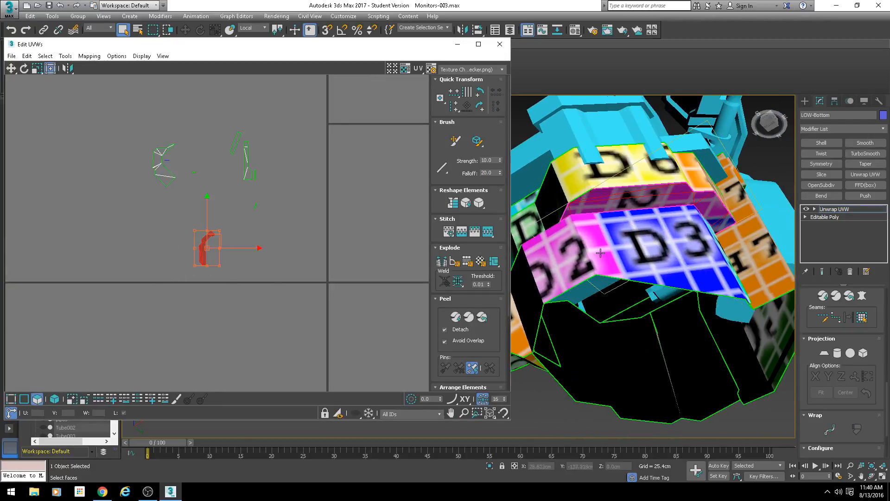
alt+middle_drag(596, 249, 543, 246)
scroll(272, 219, down, 4)
scroll(258, 218, up, 5)
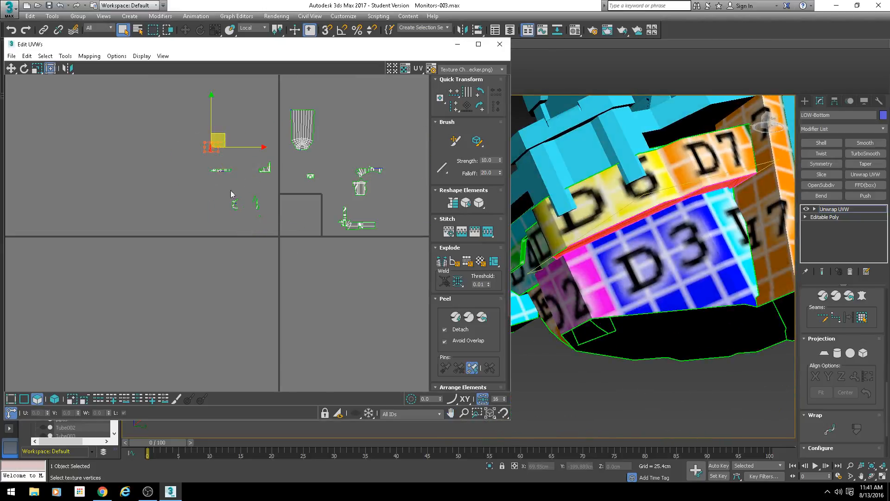
Locate the lower face of the narrow vertical island on the model and stitch the adjoining sliver to its outer vertical edge
ctrl+click(334, 262)
alt+middle_drag(538, 273, 648, 252)
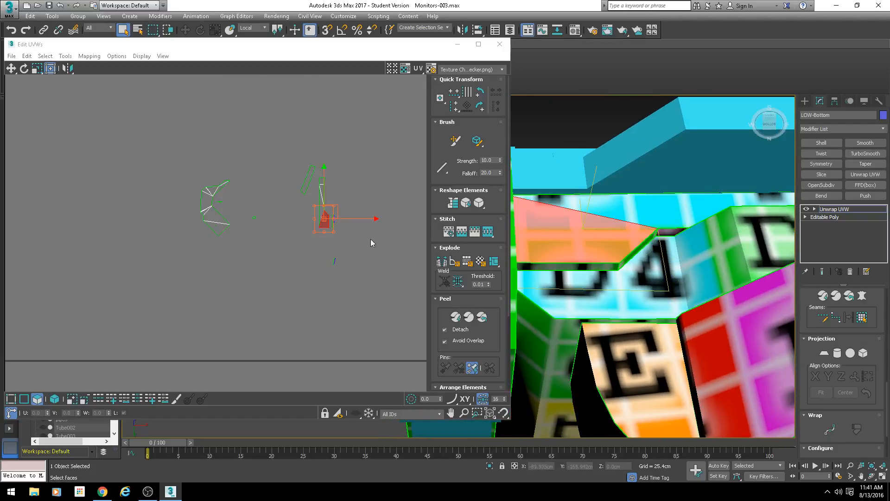
scroll(283, 227, up, 6)
click(284, 240)
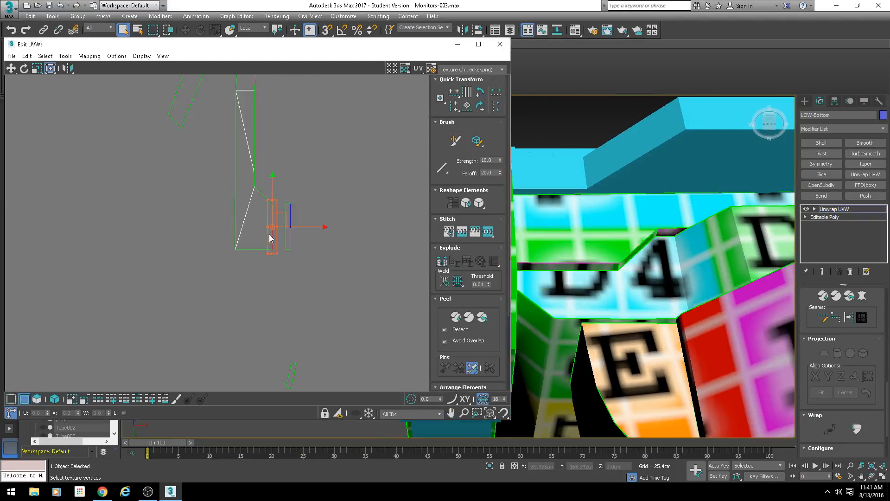
key(s)
key(Return)
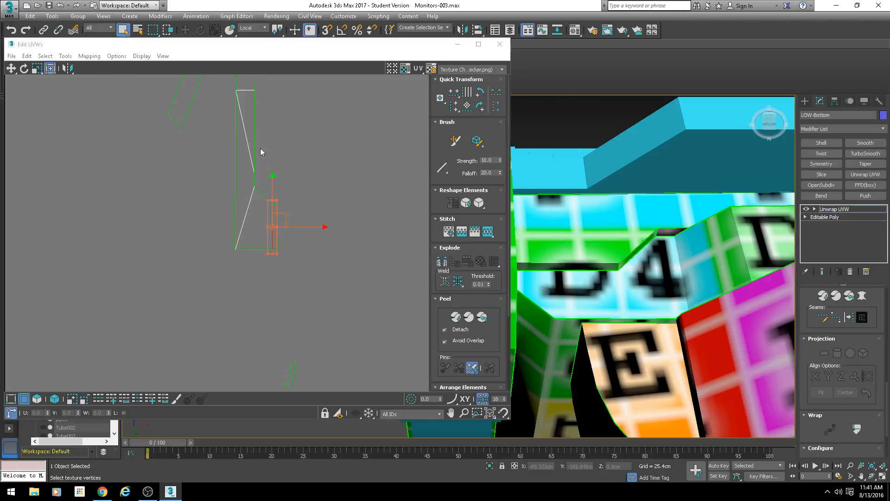
Stitch the narrow bevel pieces to the diagonal edge and the short vertical edge above it
click(261, 196)
scroll(264, 200, up, 4)
key(s)
key(Return)
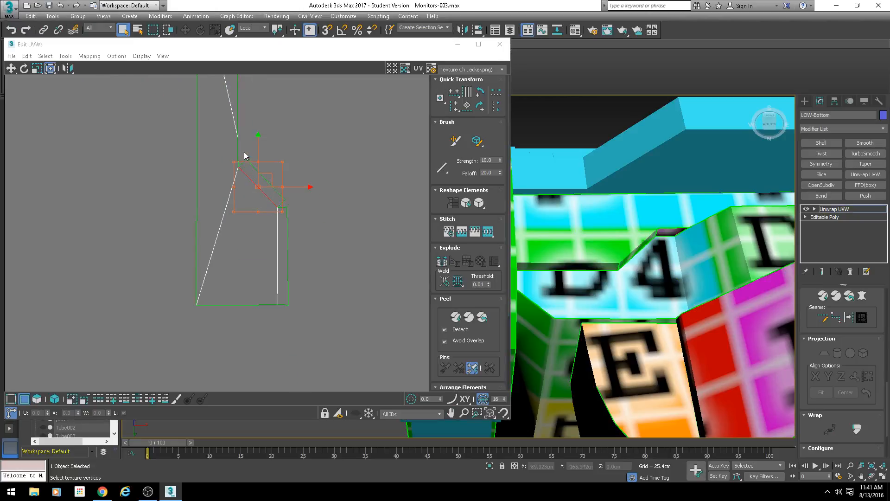
click(236, 156)
key(s)
key(Return)
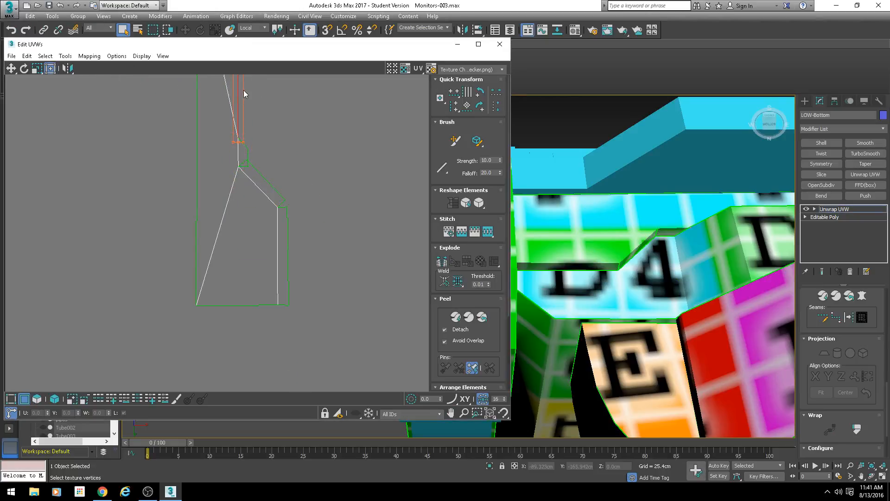
scroll(688, 252, down, 5)
scroll(662, 258, up, 3)
scroll(278, 203, up, 4)
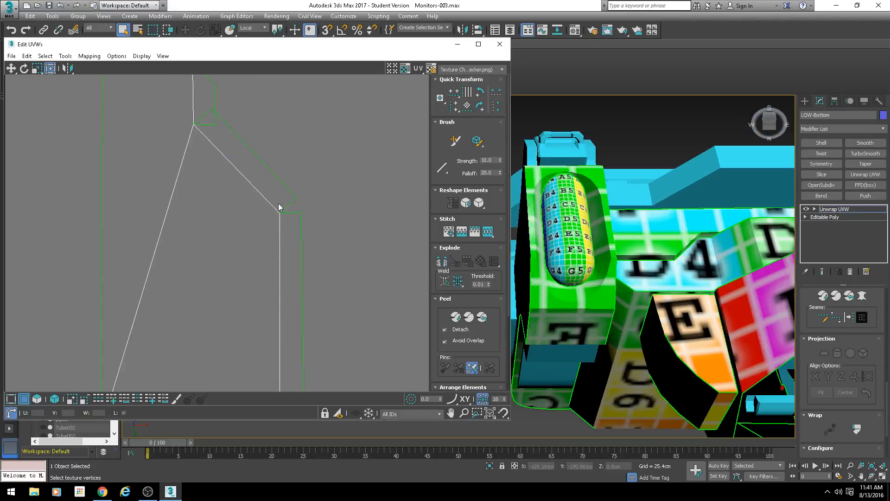
Close the gaps between the bevel pieces by stitching their short edges at both bends of the diagonal
key(2)
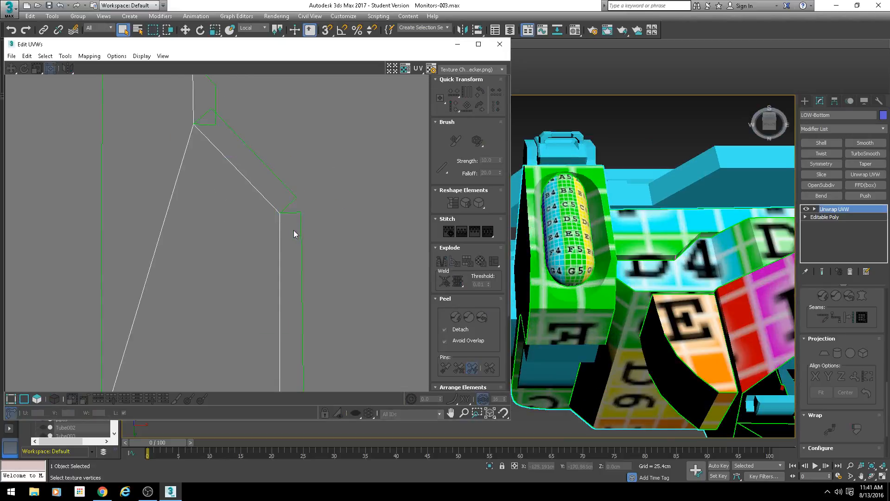
key(2)
click(288, 205)
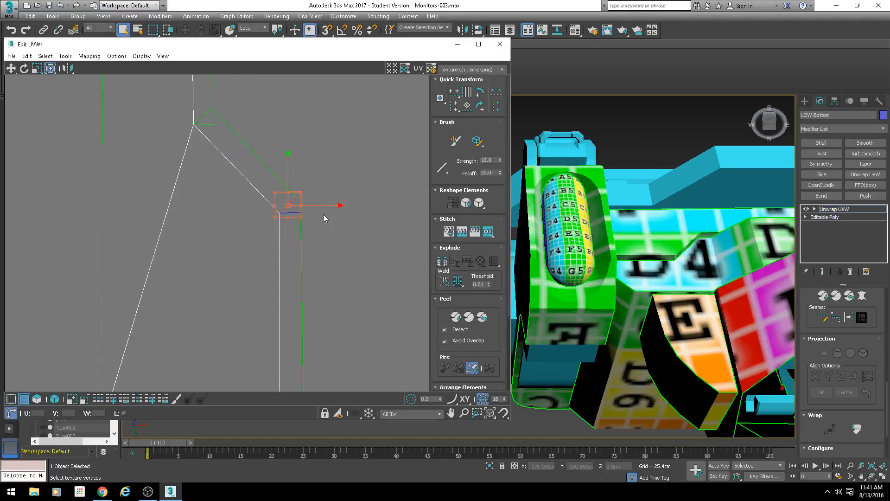
key(s)
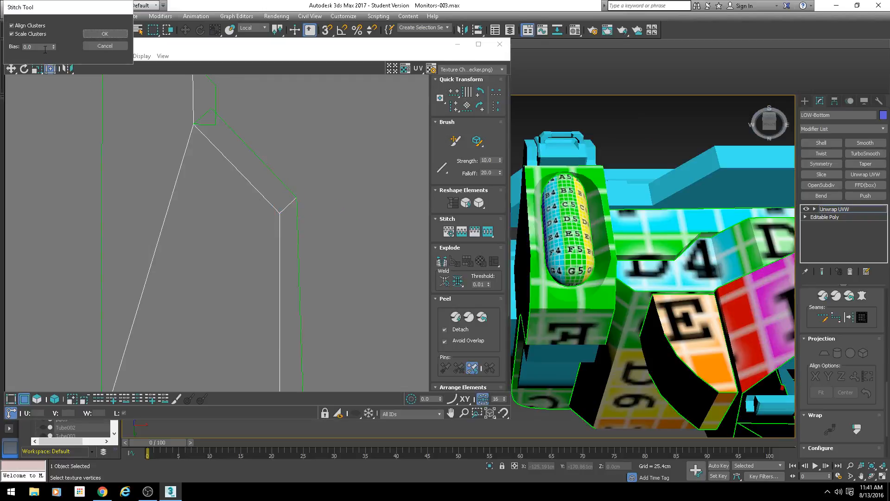
click(106, 34)
click(205, 123)
key(s)
key(Return)
scroll(284, 190, down, 3)
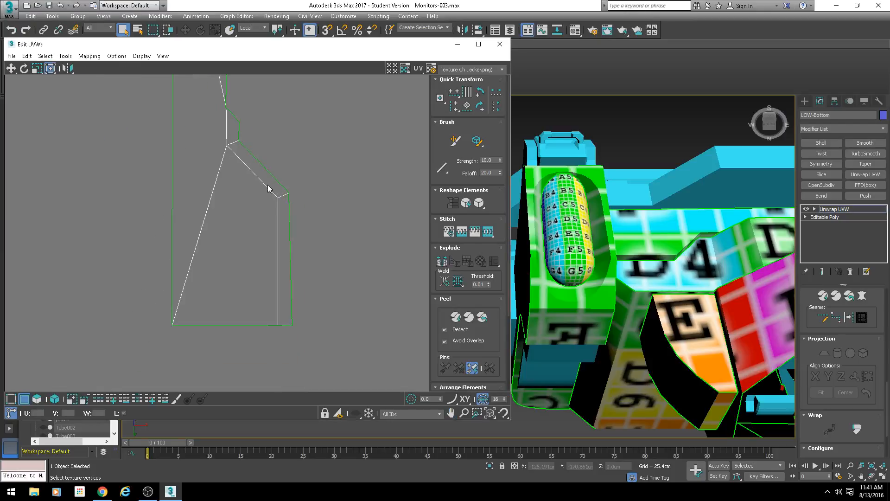
click(267, 184)
scroll(317, 185, down, 3)
Select the slanted rectangular island beside the vertical panel and examine where it lies on the model in wireframe
alt+middle_drag(649, 246, 649, 218)
scroll(657, 208, down, 4)
scroll(270, 189, down, 3)
scroll(242, 165, up, 3)
drag(242, 168, 253, 217)
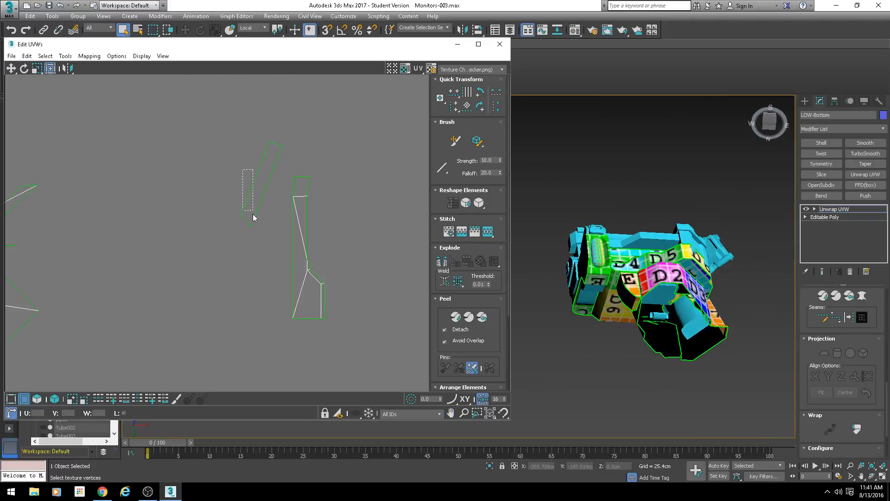
alt+middle_drag(581, 249, 565, 261)
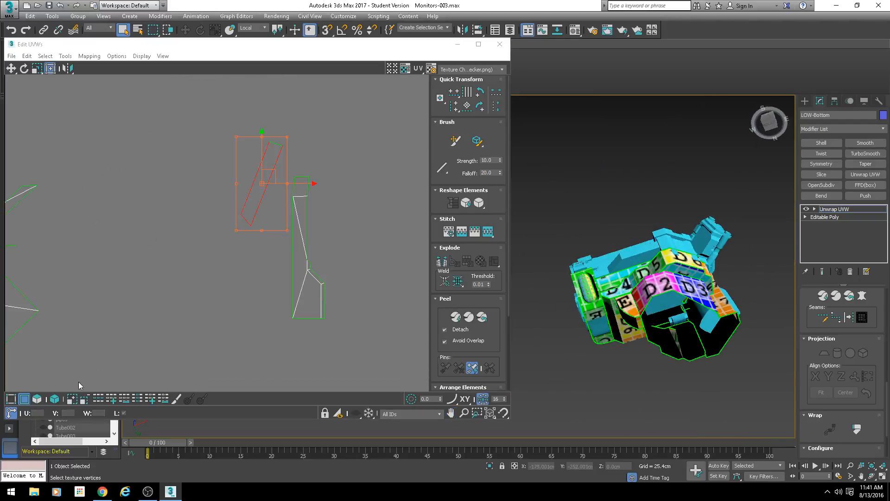
click(37, 399)
drag(218, 265, 258, 205)
middle_drag(625, 319, 610, 313)
scroll(610, 313, up, 3)
key(F3)
mouse_move(711, 325)
middle_down()
mouse_move(755, 393)
mouse_move(715, 271)
mouse_move(704, 340)
mouse_move(631, 337)
mouse_move(646, 304)
mouse_move(616, 301)
mouse_move(676, 304)
mouse_move(673, 320)
mouse_move(665, 294)
middle_up()
key(F3)
scroll(716, 271, up, 3)
scroll(632, 337, down, 5)
key(F3)
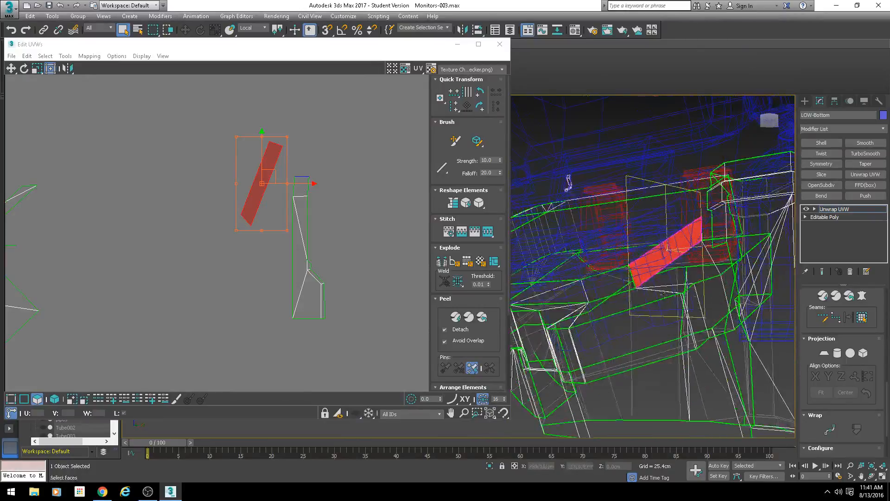
Select the small rectangular face at the upper end of the vertical panel, check it on the model, and restore shaded display
click(610, 283)
mouse_move(610, 283)
alt+middle_down()
mouse_move(626, 295)
mouse_move(620, 332)
mouse_move(733, 289)
alt+middle_up()
key(F3)
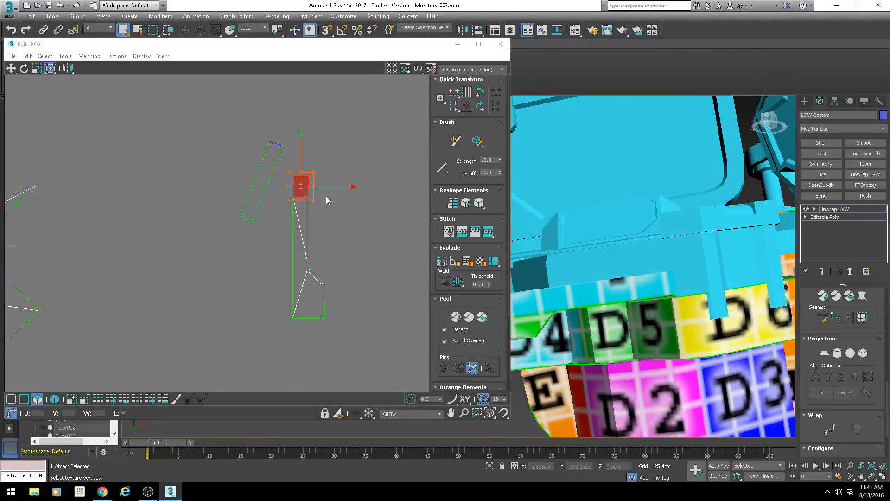
scroll(326, 200, down, 5)
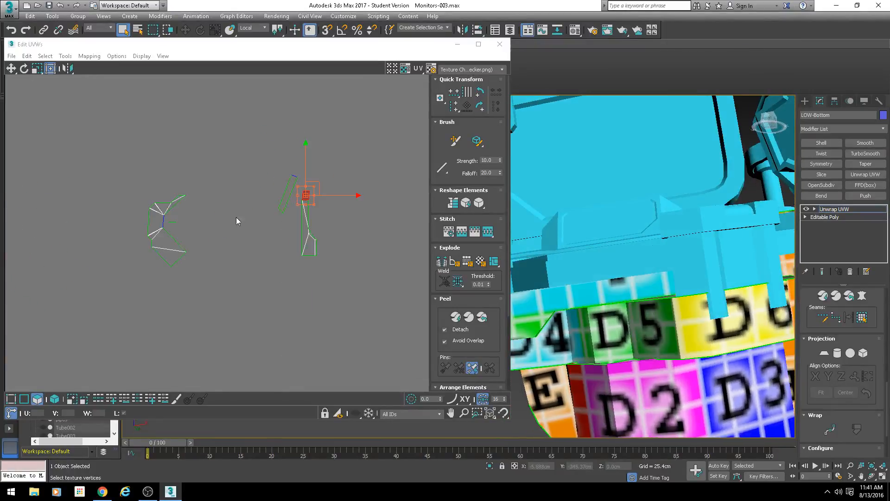
Select the thin horizontal sliver inside the curved loose group and examine where it lies on the model
drag(190, 215, 174, 229)
scroll(182, 227, up, 3)
middle_drag(589, 274, 576, 218)
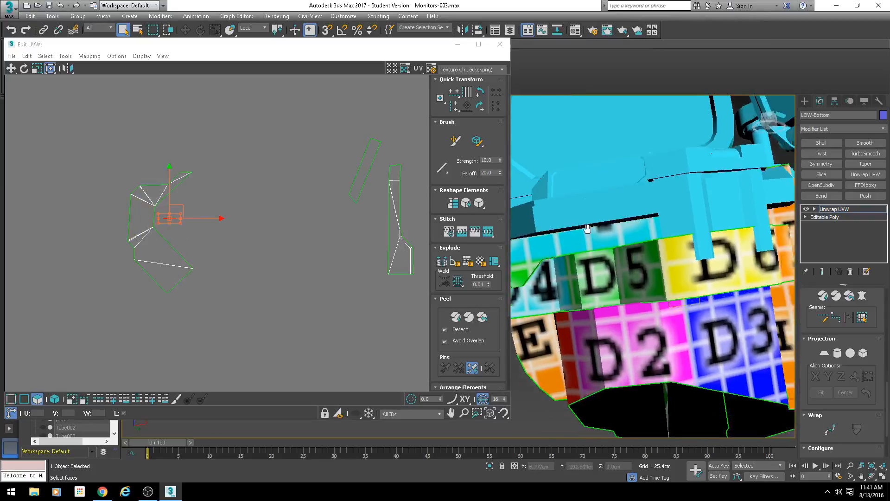
scroll(576, 218, down, 4)
scroll(179, 225, up, 5)
click(140, 211)
scroll(141, 212, up, 3)
drag(163, 185, 138, 217)
scroll(563, 262, down, 3)
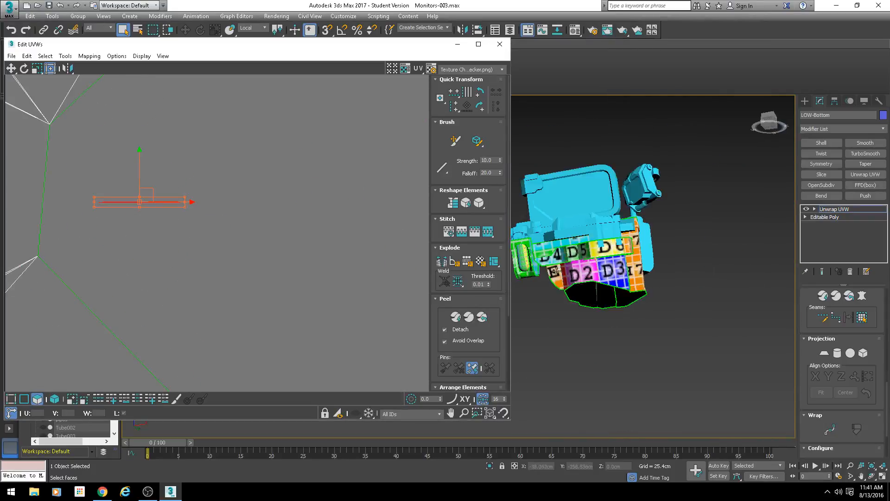
Select the thin horizontal sliver's vertices in the UV layout and examine where they lie on the wireframe model
mouse_move(595, 268)
alt+middle_down()
mouse_move(582, 255)
mouse_move(593, 253)
alt+middle_up()
key(F3)
scroll(582, 255, up, 4)
key(2)
middle_drag(653, 207, 670, 241)
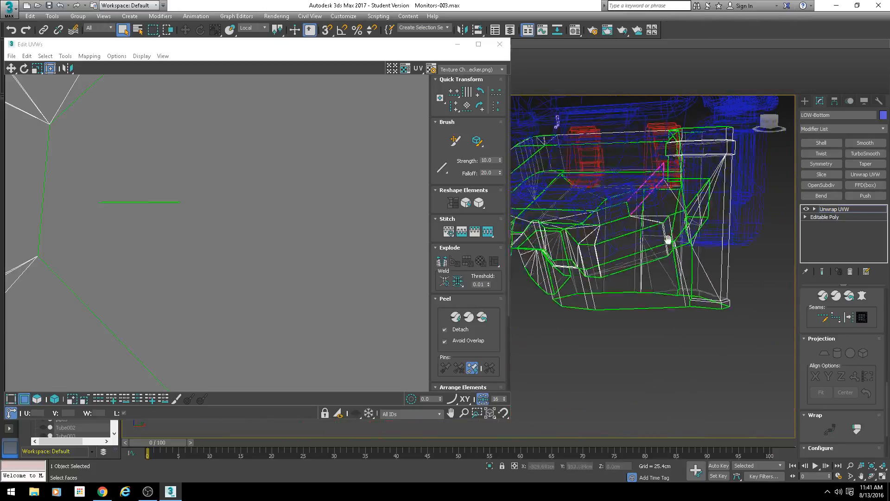
key(1)
drag(208, 176, 93, 214)
scroll(655, 260, down, 4)
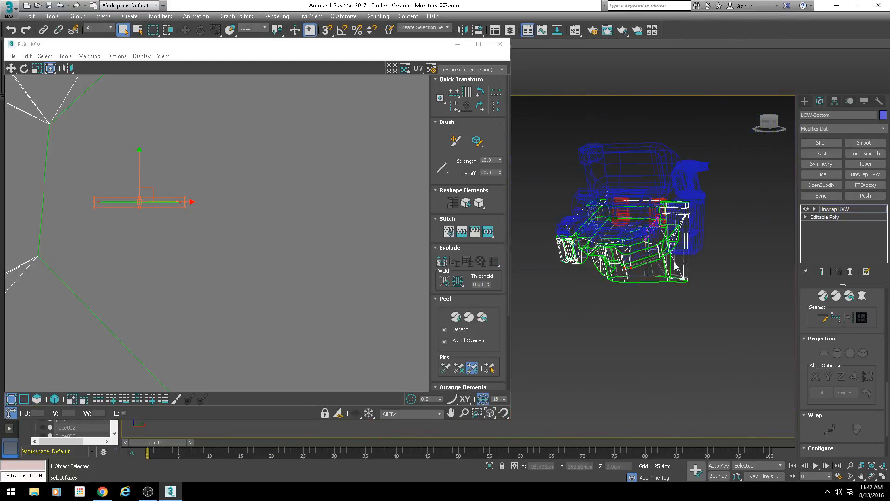
scroll(625, 259, up, 6)
scroll(624, 260, down, 5)
alt+middle_drag(624, 260, 623, 251)
scroll(617, 269, up, 7)
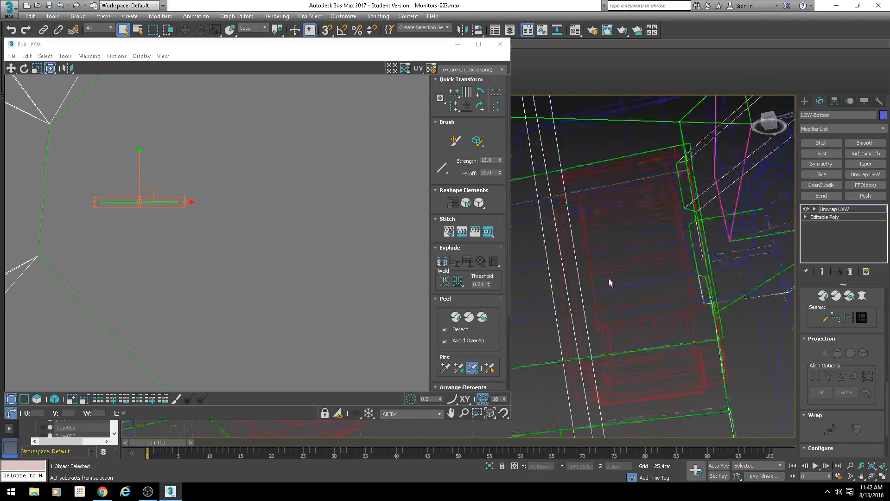
Inspect the sliver's end vertices up close on the shaded model, where the yellow and blue checker areas meet
scroll(614, 276, down, 2)
key(F3)
scroll(613, 277, up, 4)
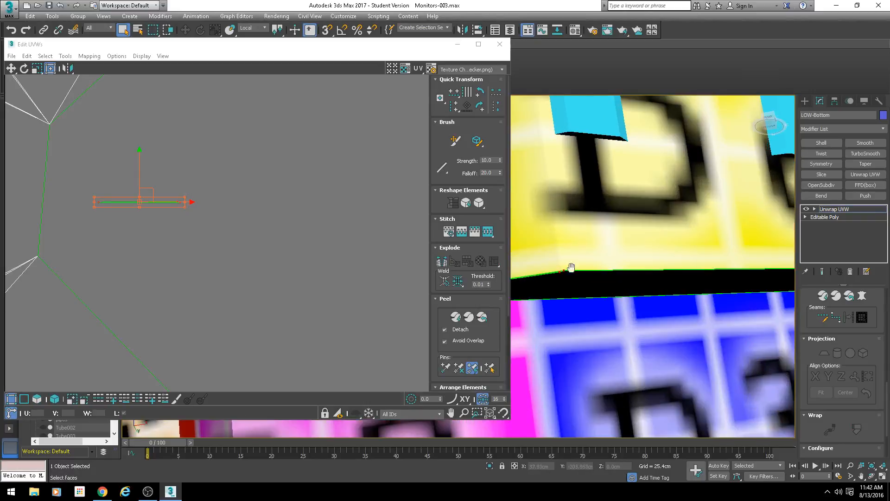
mouse_move(571, 266)
alt+middle_down()
mouse_move(628, 240)
mouse_move(645, 246)
alt+middle_up()
middle_drag(646, 246, 663, 251)
scroll(664, 250, up, 4)
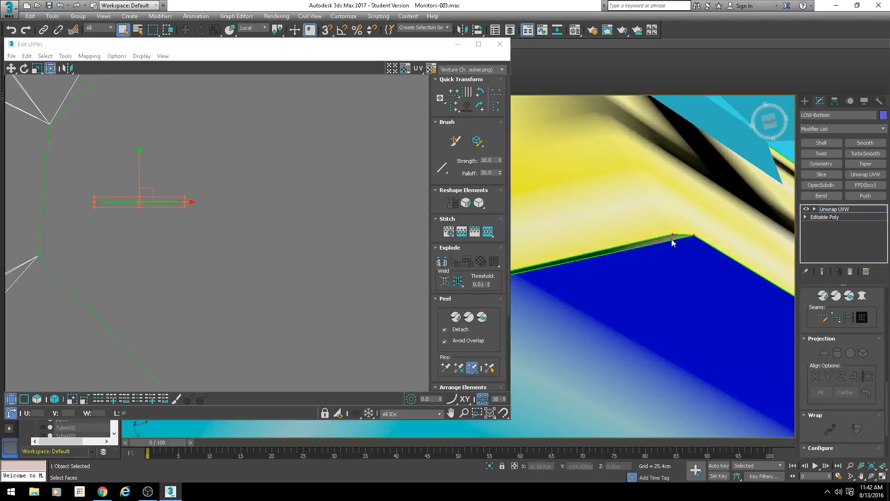
scroll(633, 263, down, 4)
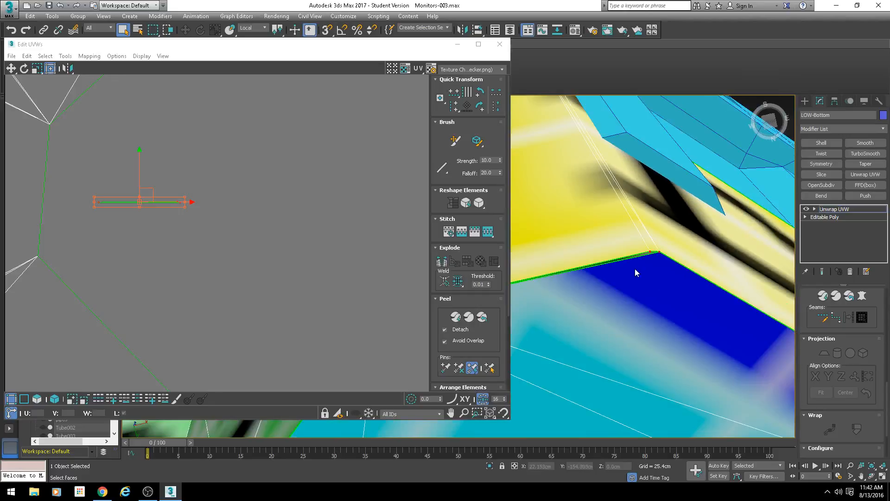
Convert LOW-Bottom to Editable Poly and remove the extra edge forming the thin sliver along the strip's border
right_click(623, 254)
mouse_move(658, 349)
click(714, 357)
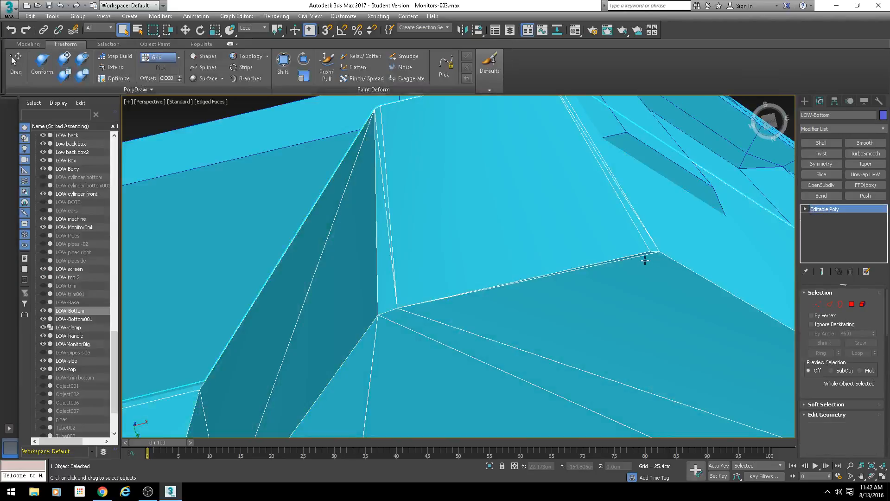
click(641, 257)
key(BackSpace)
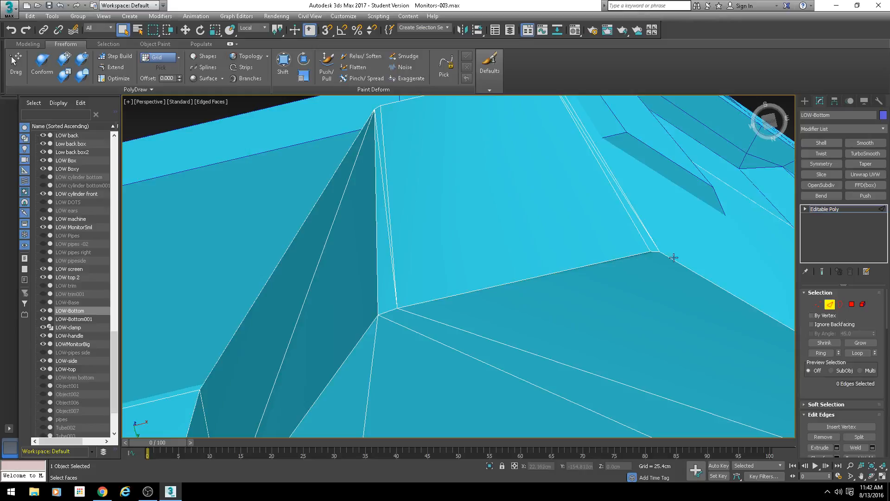
Connect the vertex at the sliver's end to the strip's far corner vertex with a diagonal edge
key(1)
click(651, 252)
scroll(696, 338, down, 5)
middle_drag(697, 346, 566, 239)
key(2)
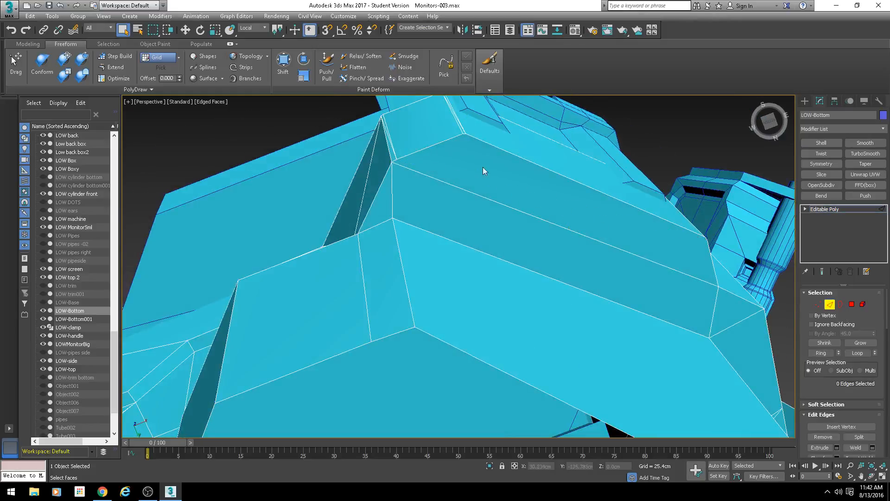
key(1)
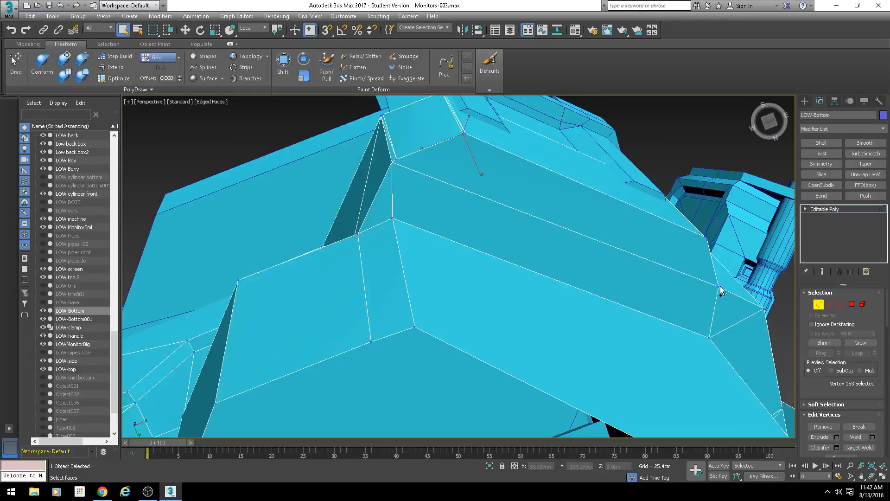
ctrl+click(720, 287)
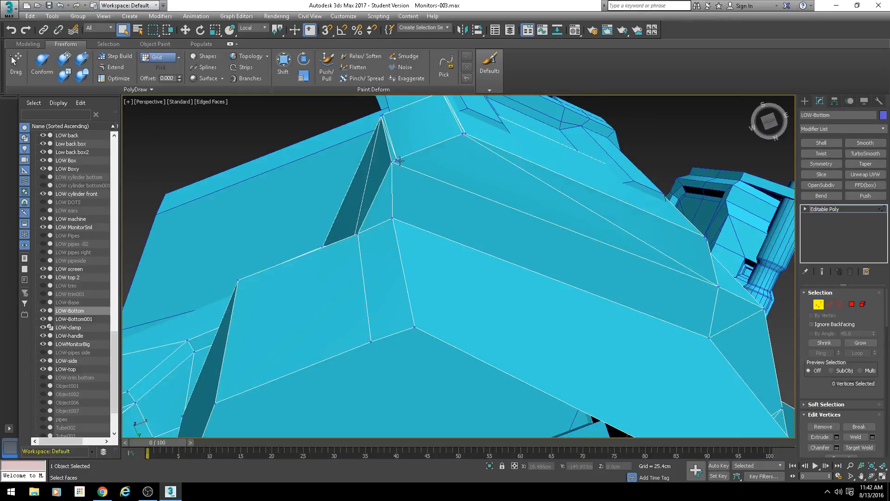
Connect the vertex at the sliver's other end to the same far corner vertex of the strip
click(399, 161)
scroll(396, 154, up, 3)
mouse_move(396, 153)
alt+middle_down()
mouse_move(384, 123)
mouse_move(388, 153)
alt+middle_up()
scroll(433, 179, down, 4)
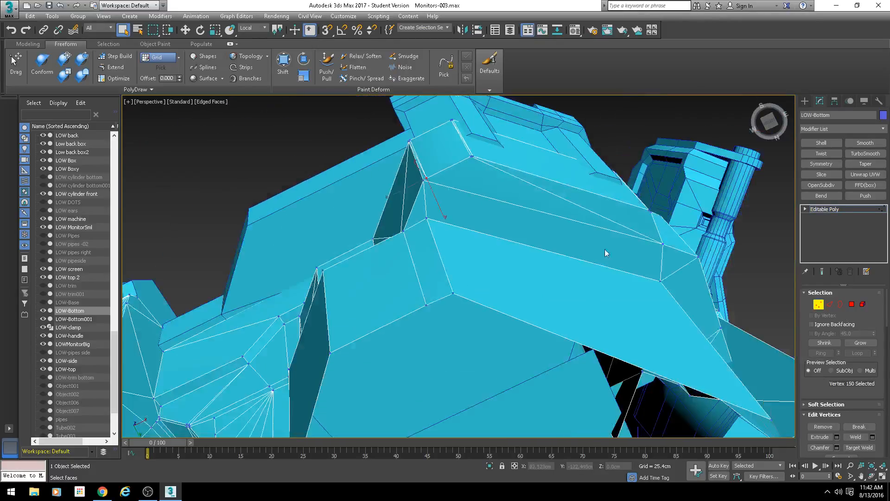
alt+middle_drag(605, 253, 483, 233)
ctrl+click(563, 222)
scroll(483, 234, up, 2)
scroll(473, 142, up, 2)
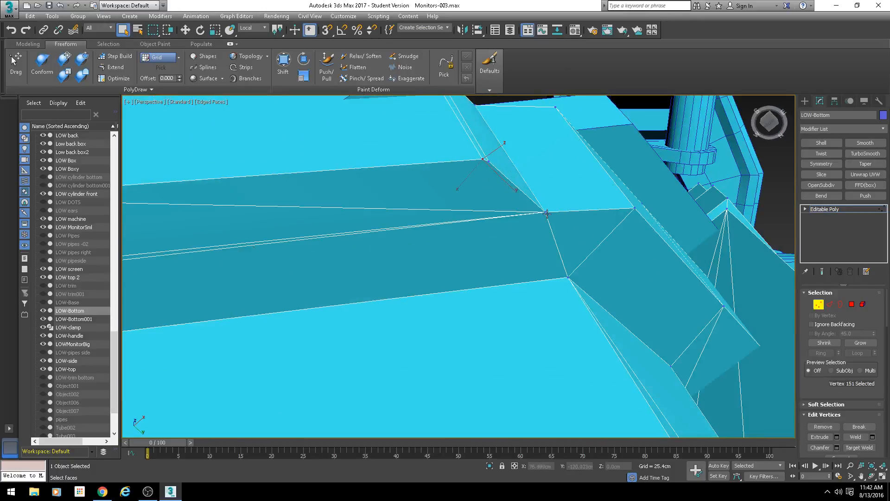
scroll(438, 210, down, 4)
scroll(383, 213, up, 4)
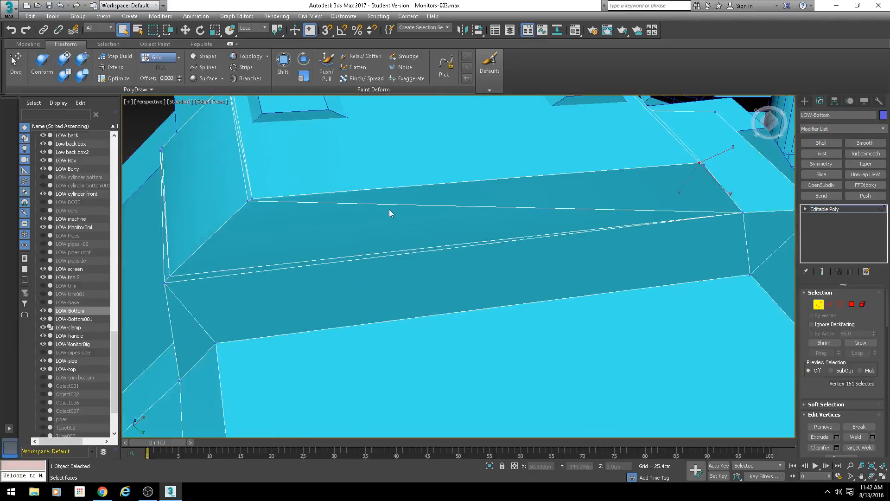
Remove the diagonal edge across the strip and connect its starting vertex to the vertex at the opposite end of the upper border
key(2)
click(437, 207)
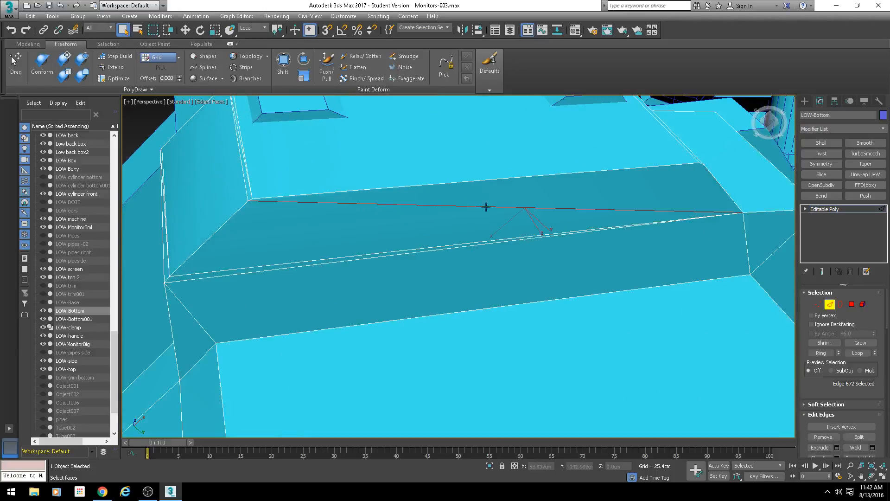
key(BackSpace)
key(1)
click(248, 201)
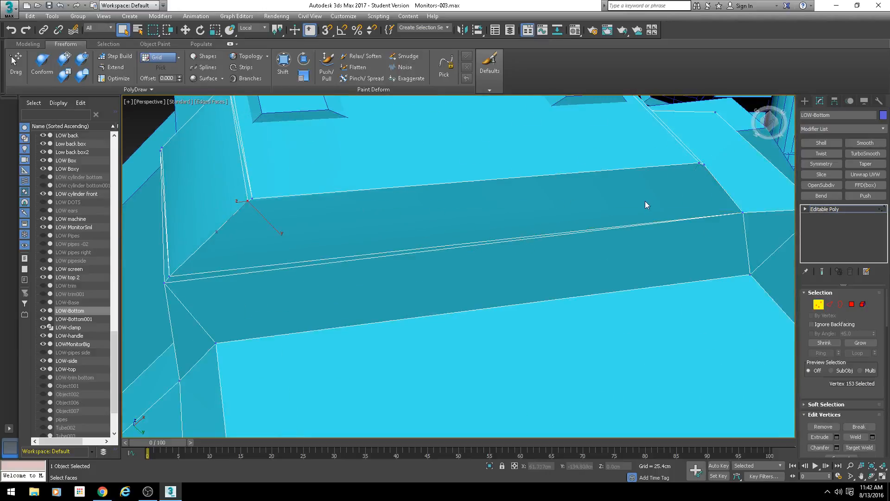
ctrl+click(702, 166)
Examine the polygons around the repaired strip in wireframe and shaded display
alt+middle_drag(597, 232, 583, 214)
scroll(578, 224, down, 5)
scroll(536, 237, up, 3)
alt+middle_drag(536, 240, 436, 188)
click(852, 304)
key(F3)
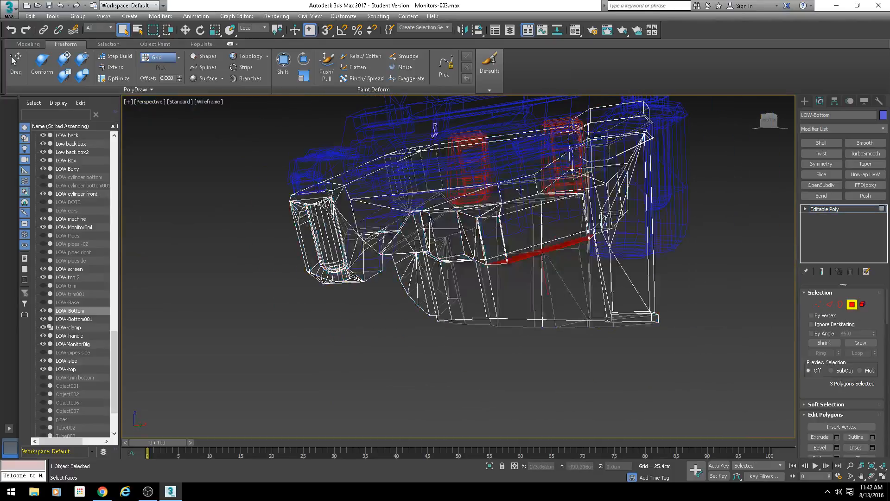
click(518, 190)
alt+middle_drag(518, 191, 525, 217)
click(502, 159)
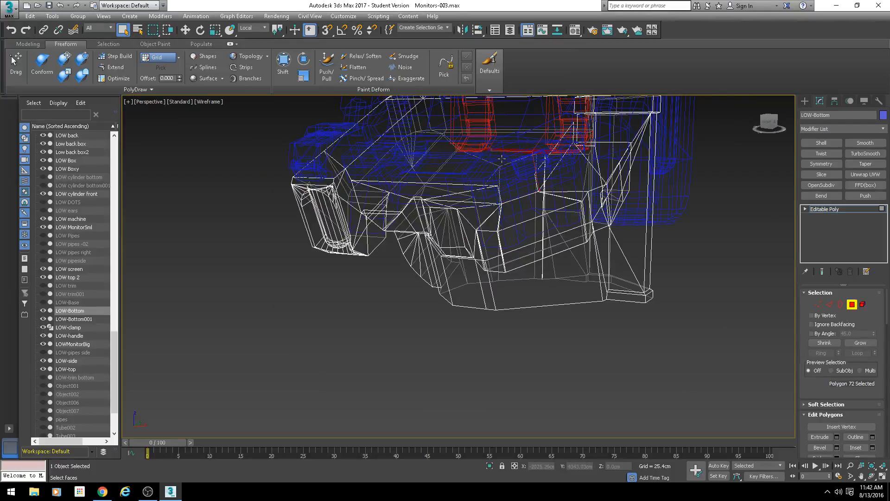
click(539, 176)
scroll(547, 185, up, 6)
key(F3)
mouse_move(548, 186)
alt+middle_down()
mouse_move(528, 210)
mouse_move(567, 218)
alt+middle_up()
scroll(528, 211, down, 8)
click(852, 304)
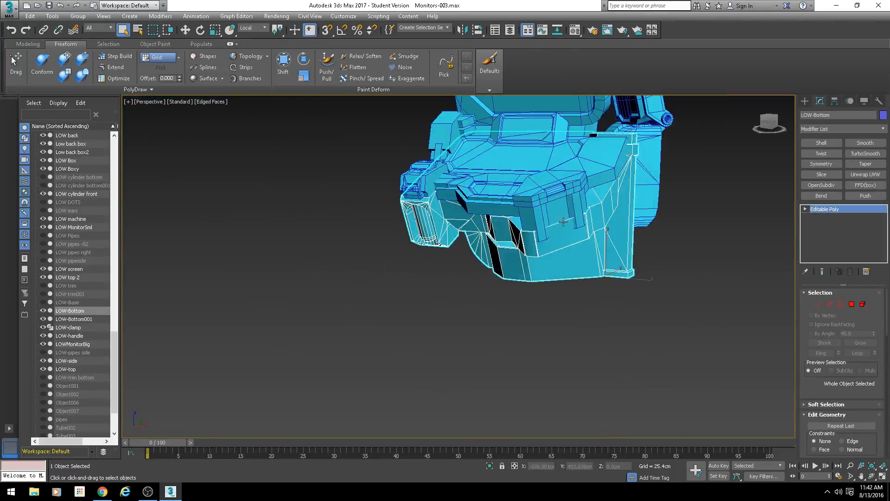
Hide LOW-Bottom and view the remaining monitor parts
right_click(566, 215)
click(589, 190)
alt+middle_drag(513, 221, 457, 255)
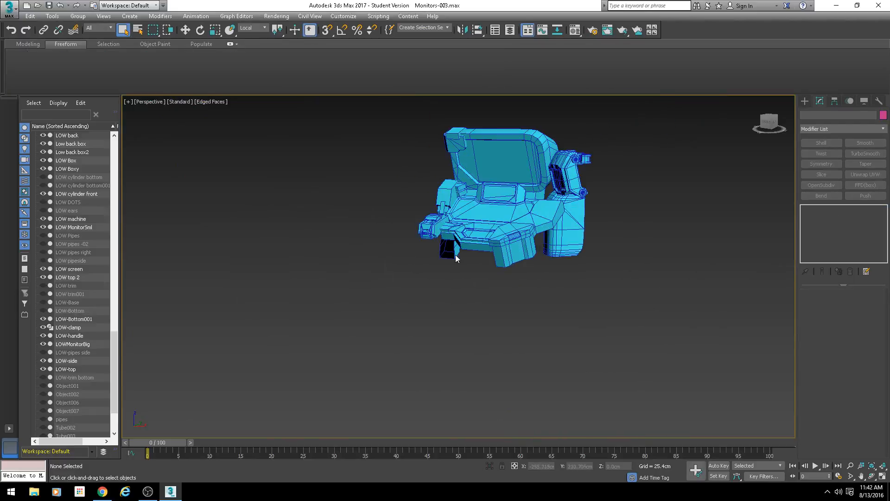